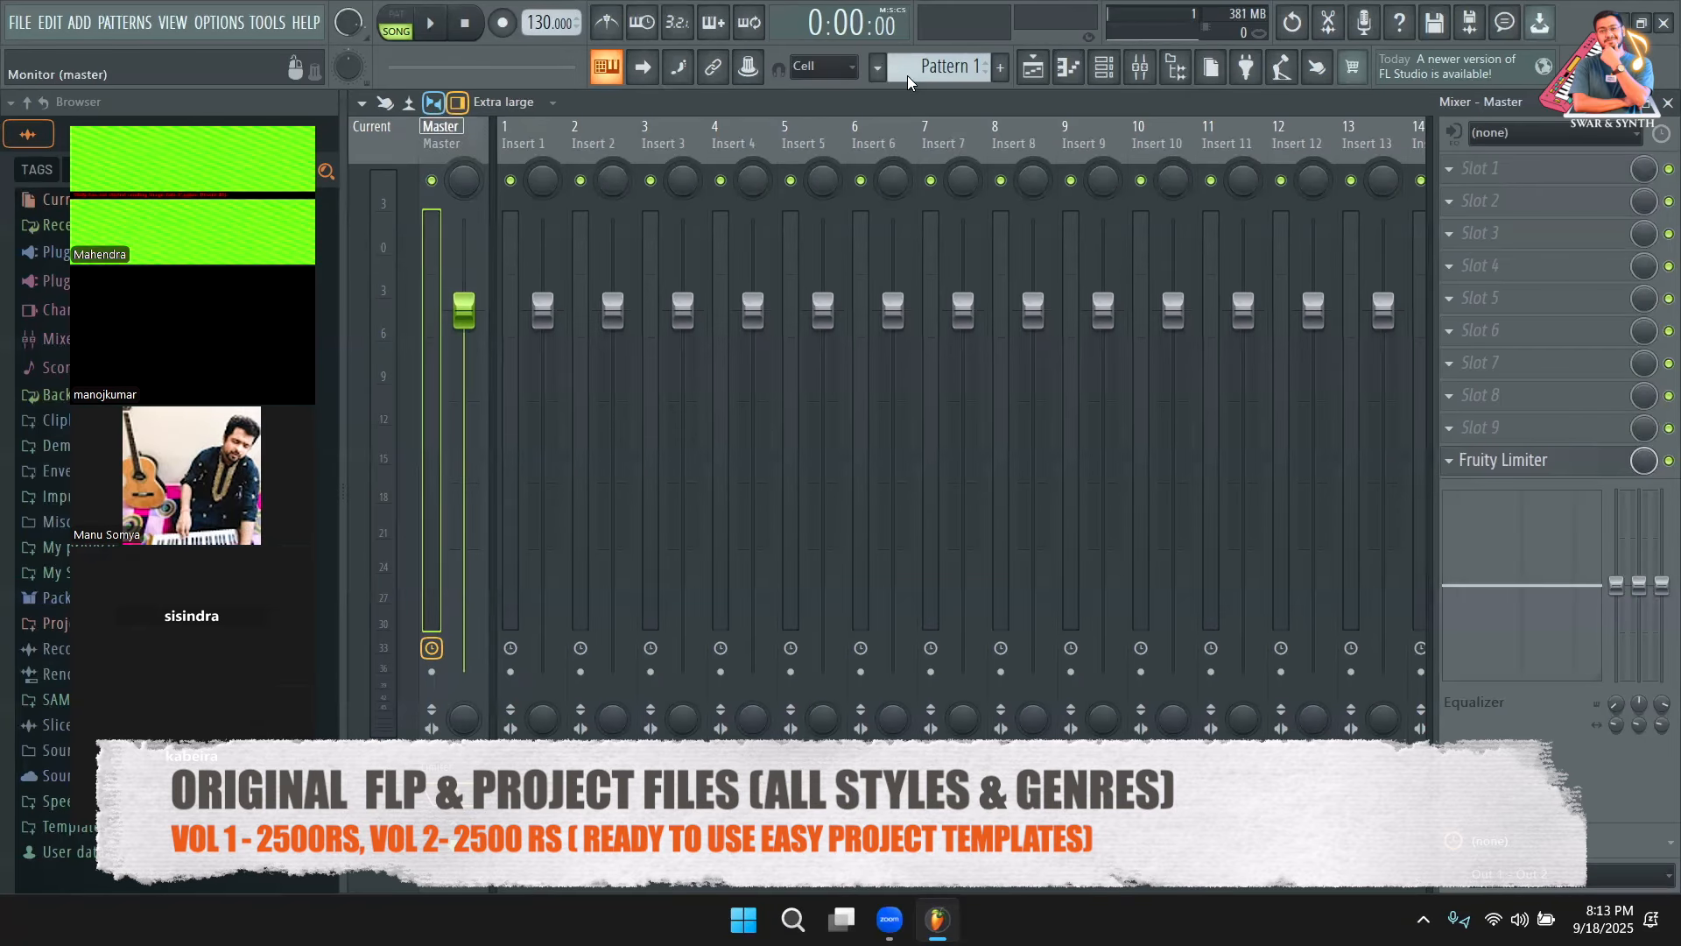
Load Fruity NoteBook 2 into slot 9 of the Master mixer track and enlarge its window
left_click(1034, 70)
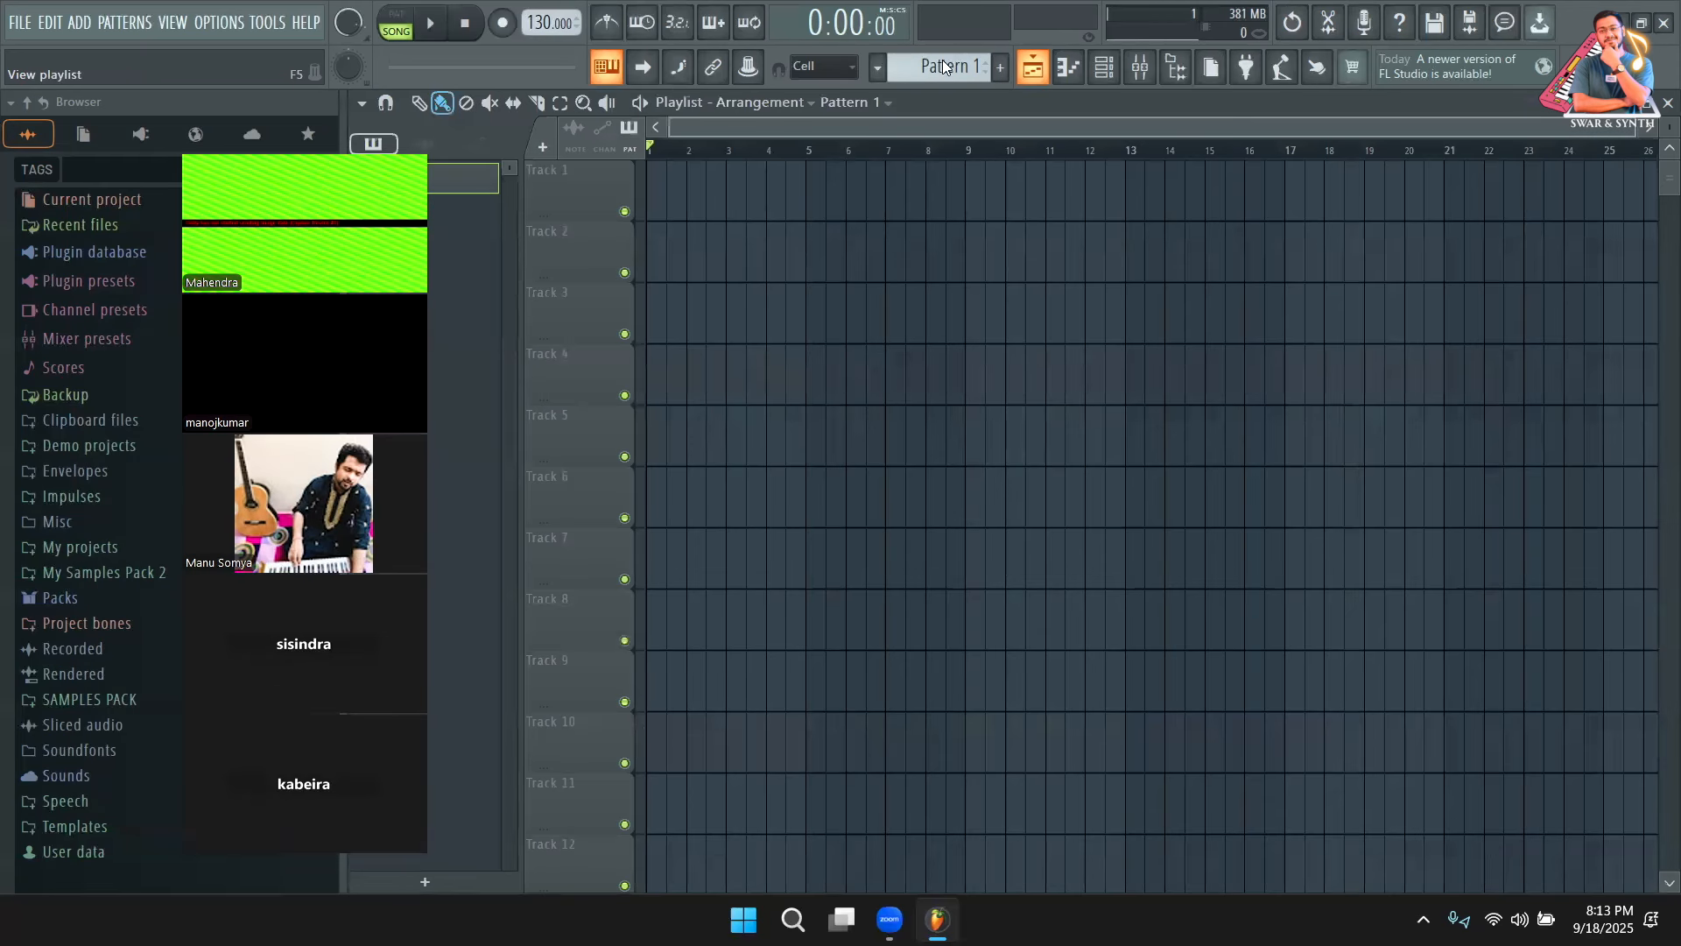
left_click(1139, 68)
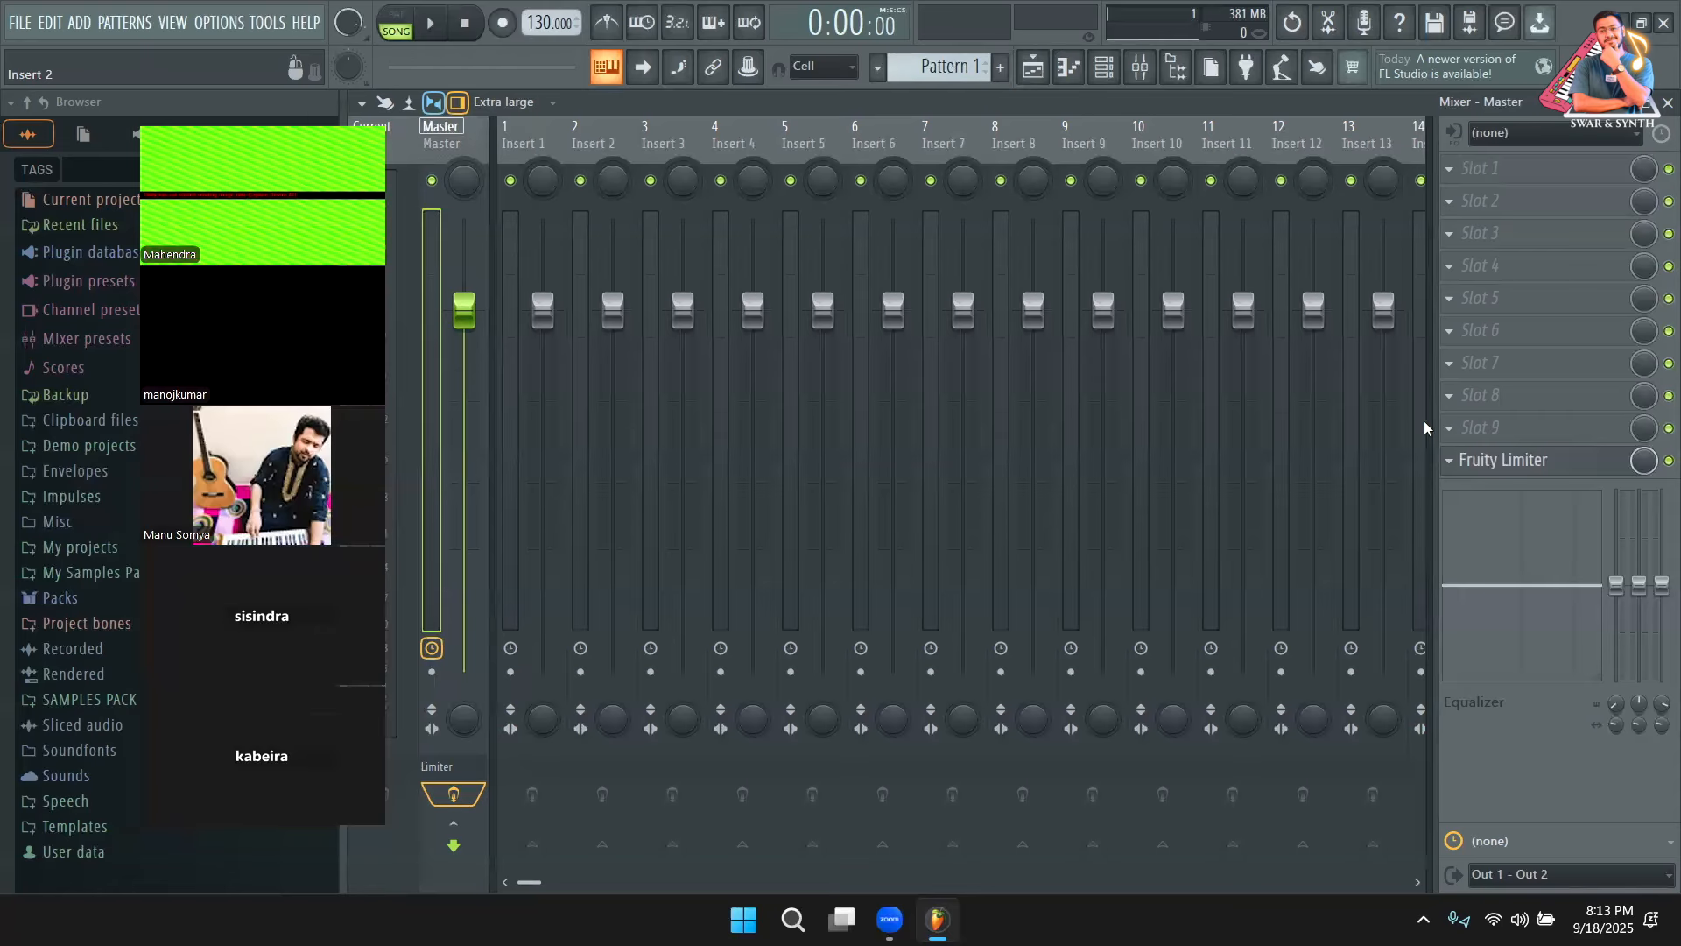
left_click(1454, 427)
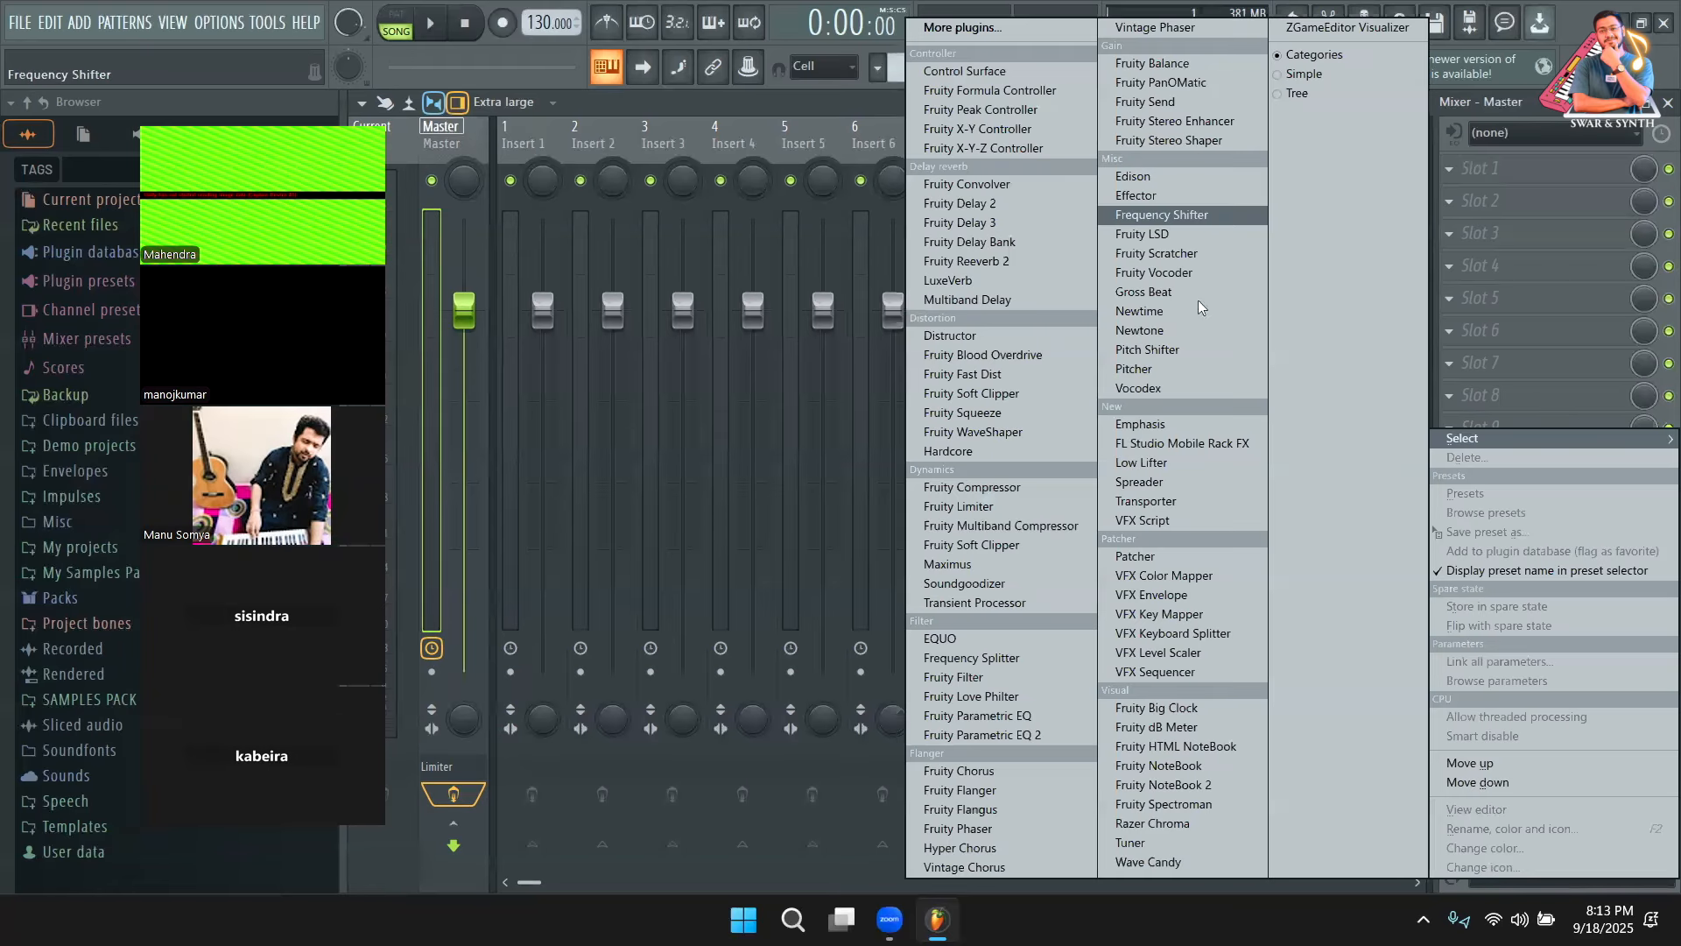
left_click(1226, 786)
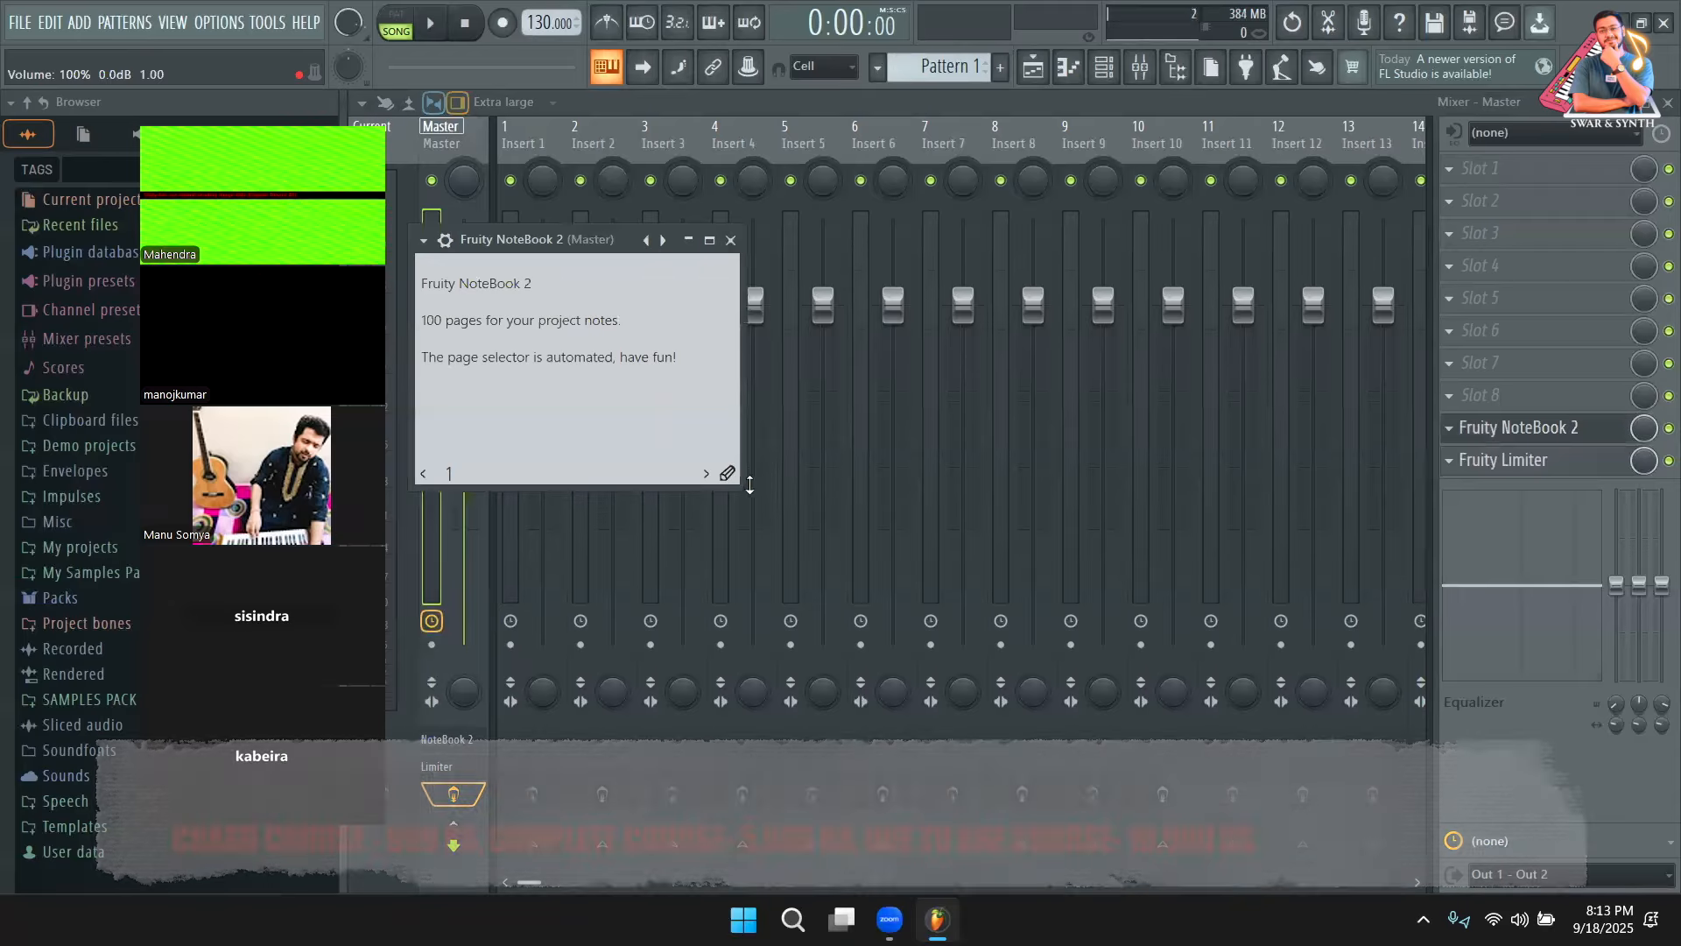
left_click_drag(1009, 641, 1042, 651)
Replace the notebook's default text with the spaced lines KEY, BPM, MANUAL and AI - TOOL
key("ctrl+a")
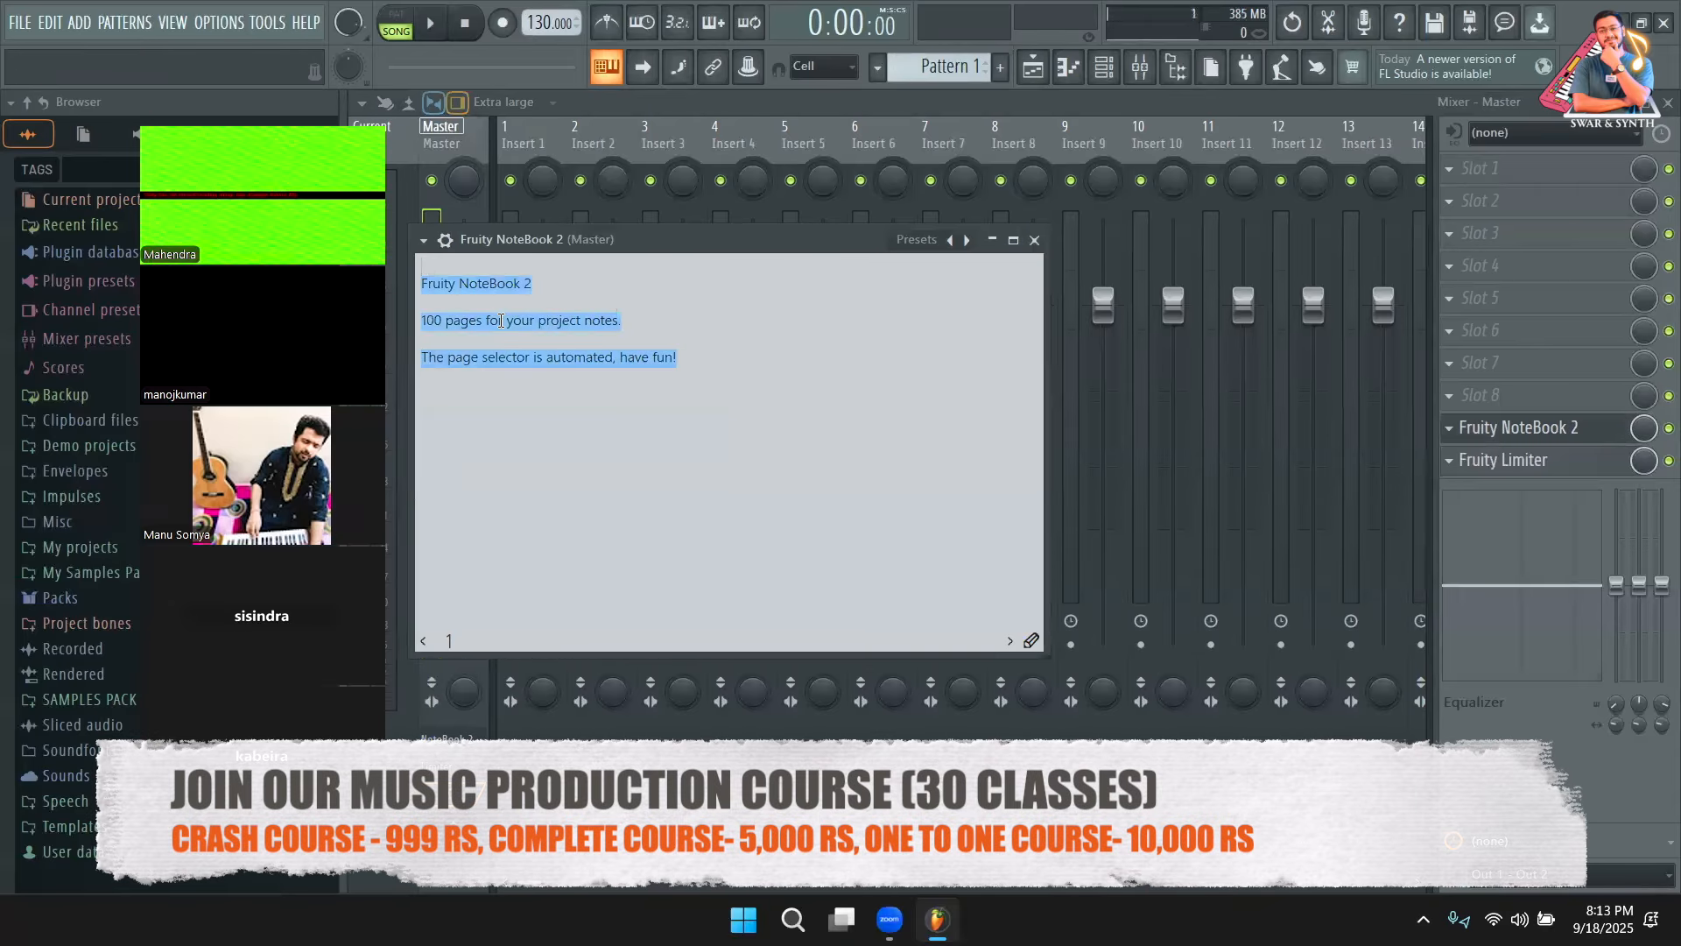
type("KEY")
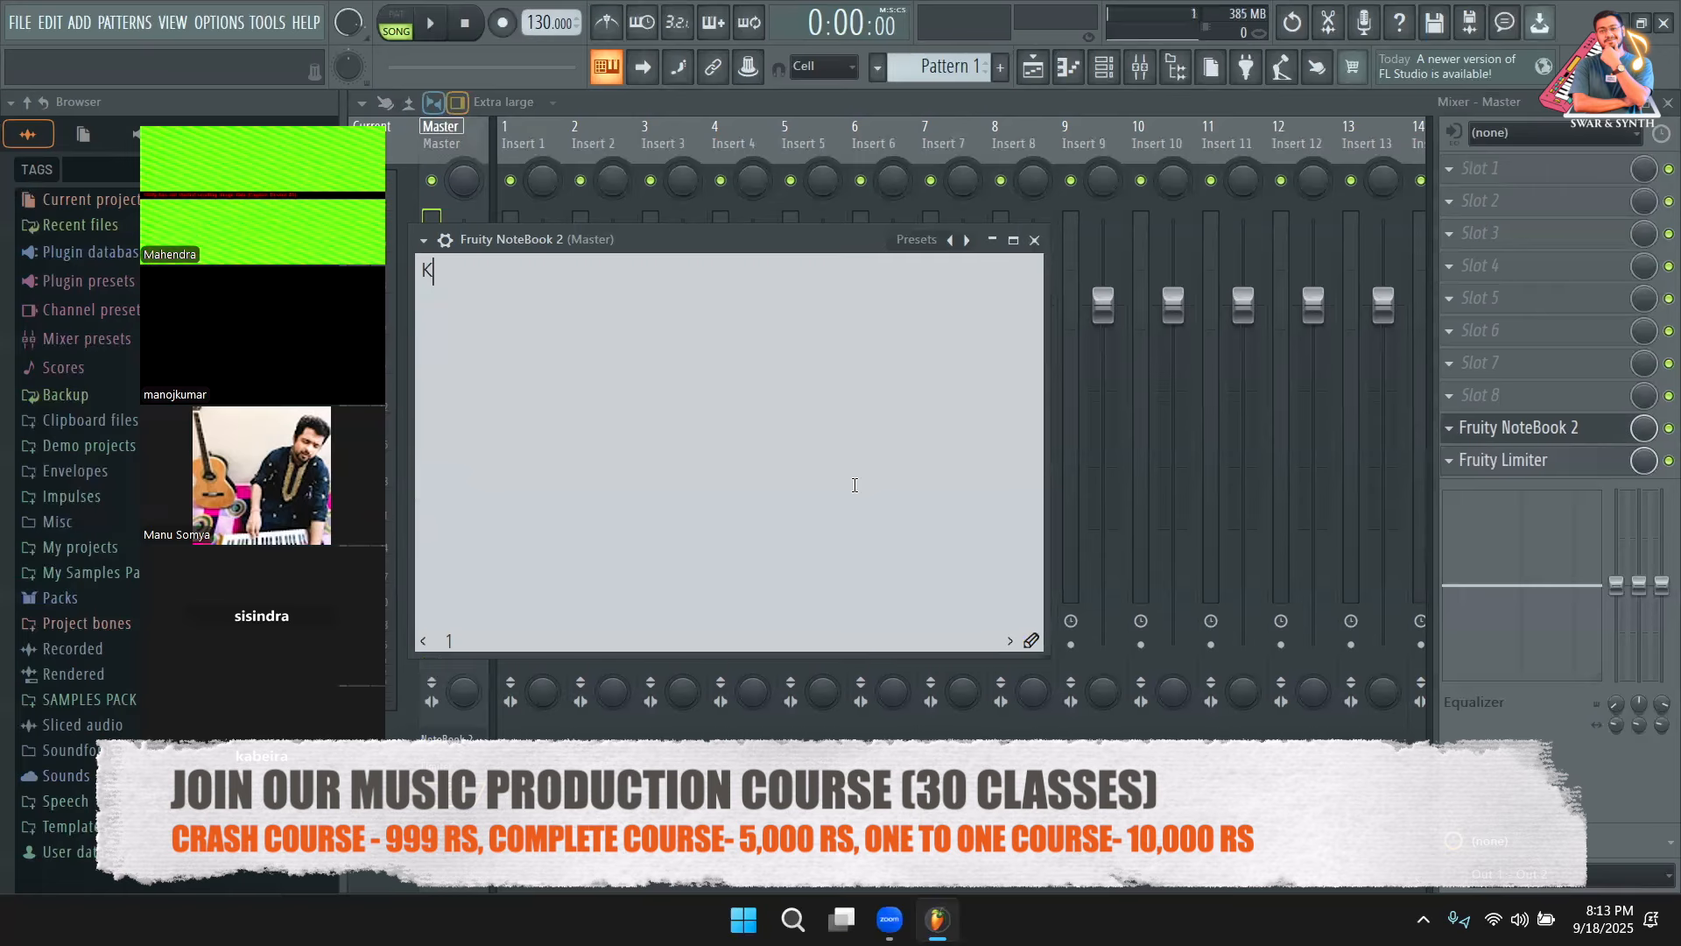
key("Return")
type("BPM")
key("Return")
key("Return")
type("MANUAL")
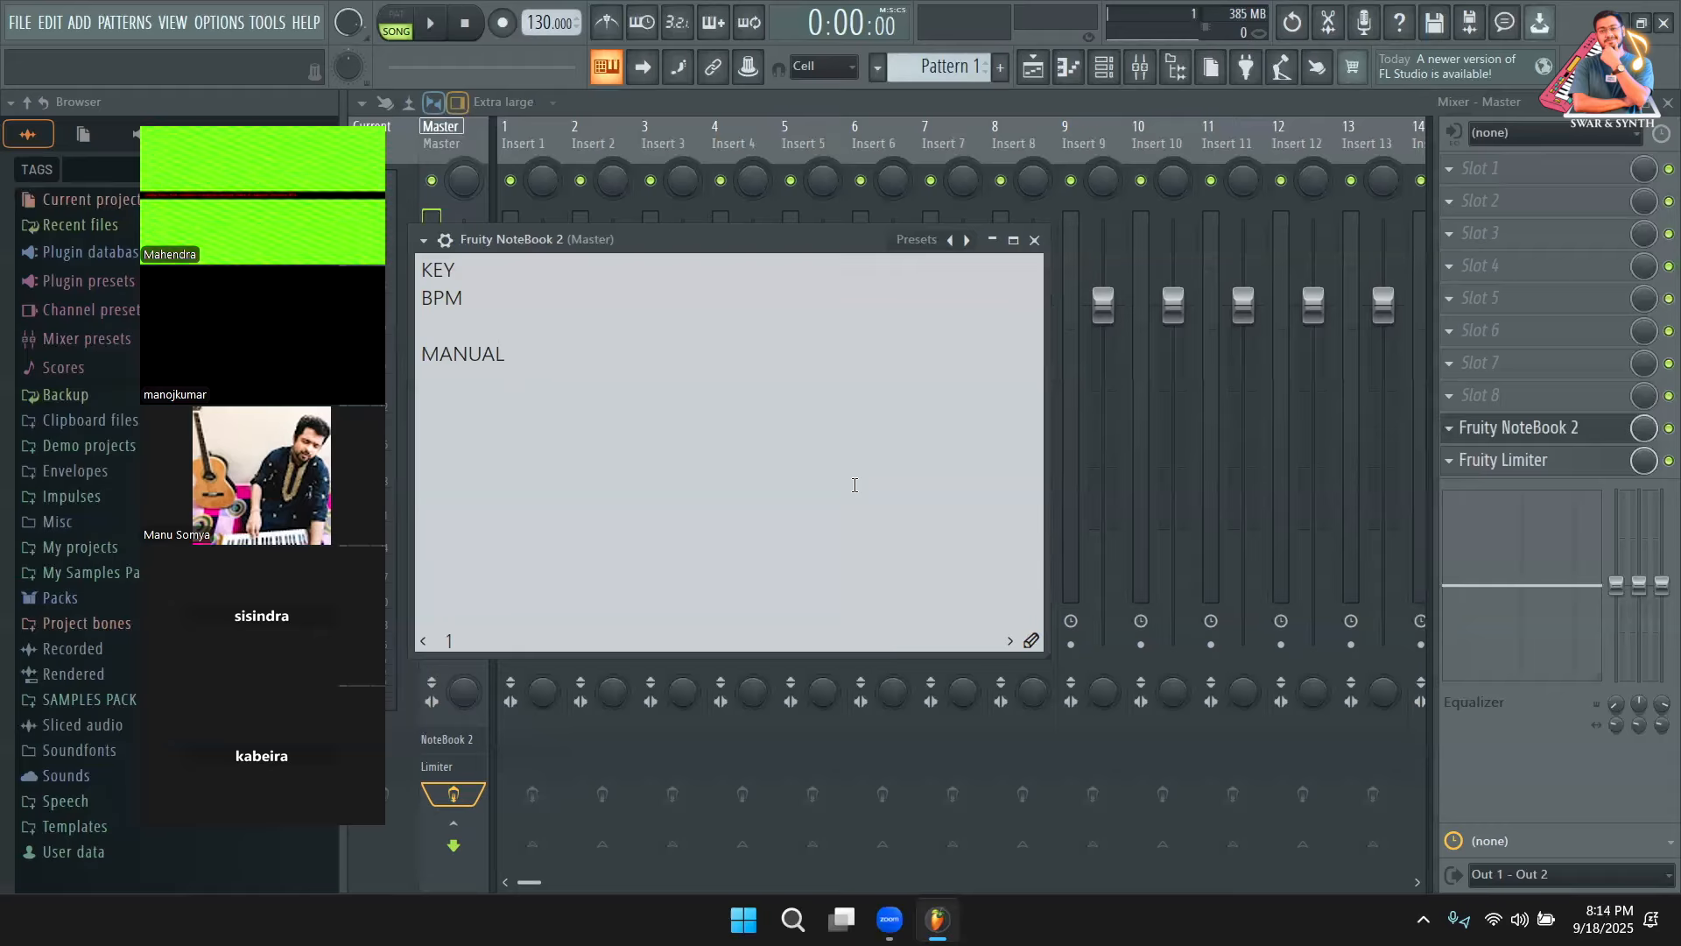
key("Return")
key("Return")
type("Al")
type(" -")
type(" TOOL")
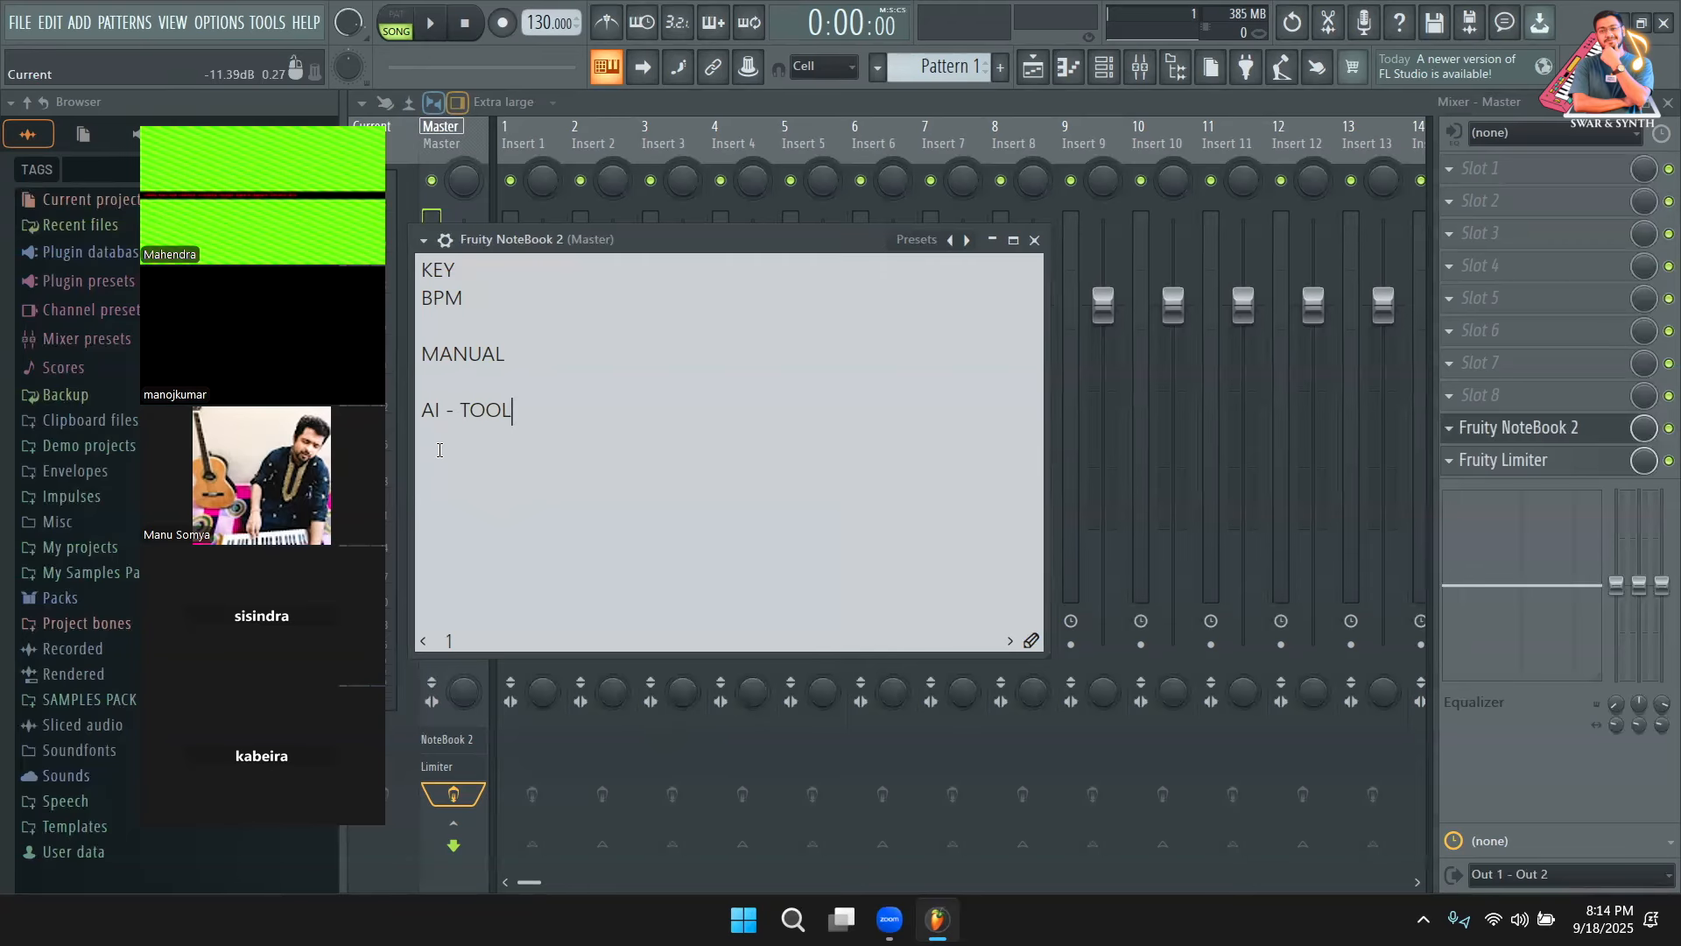
Show the playlist, minimize FL Studio and switch to Edge from the desktop
left_click(1032, 72)
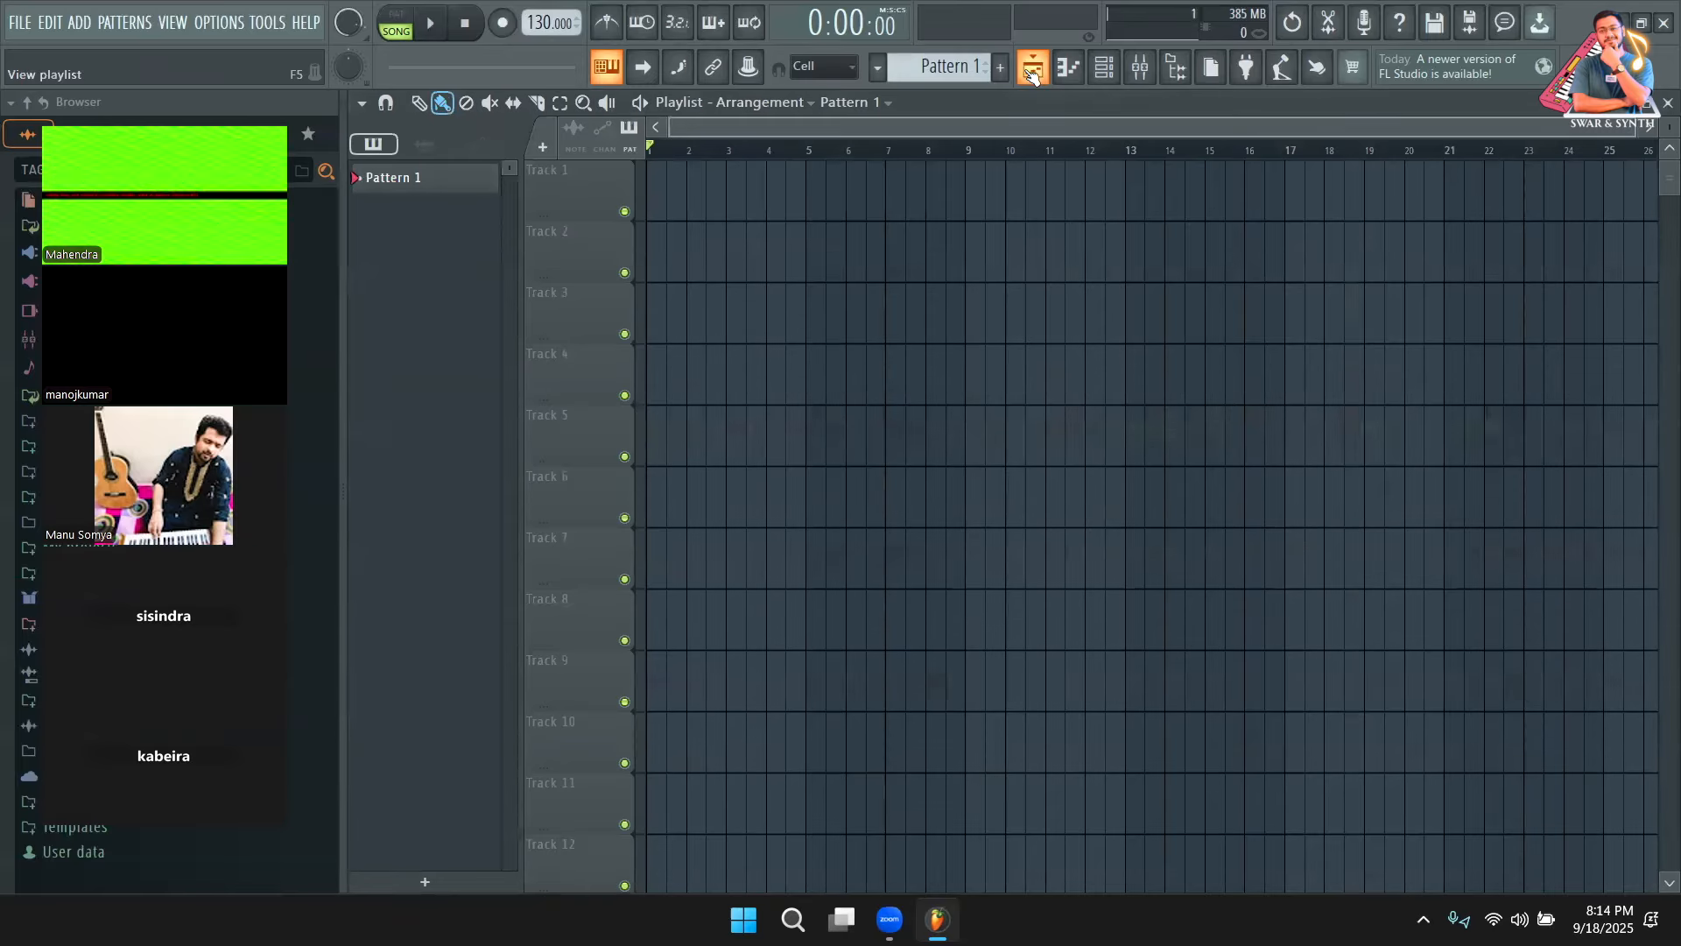
left_click(1620, 23)
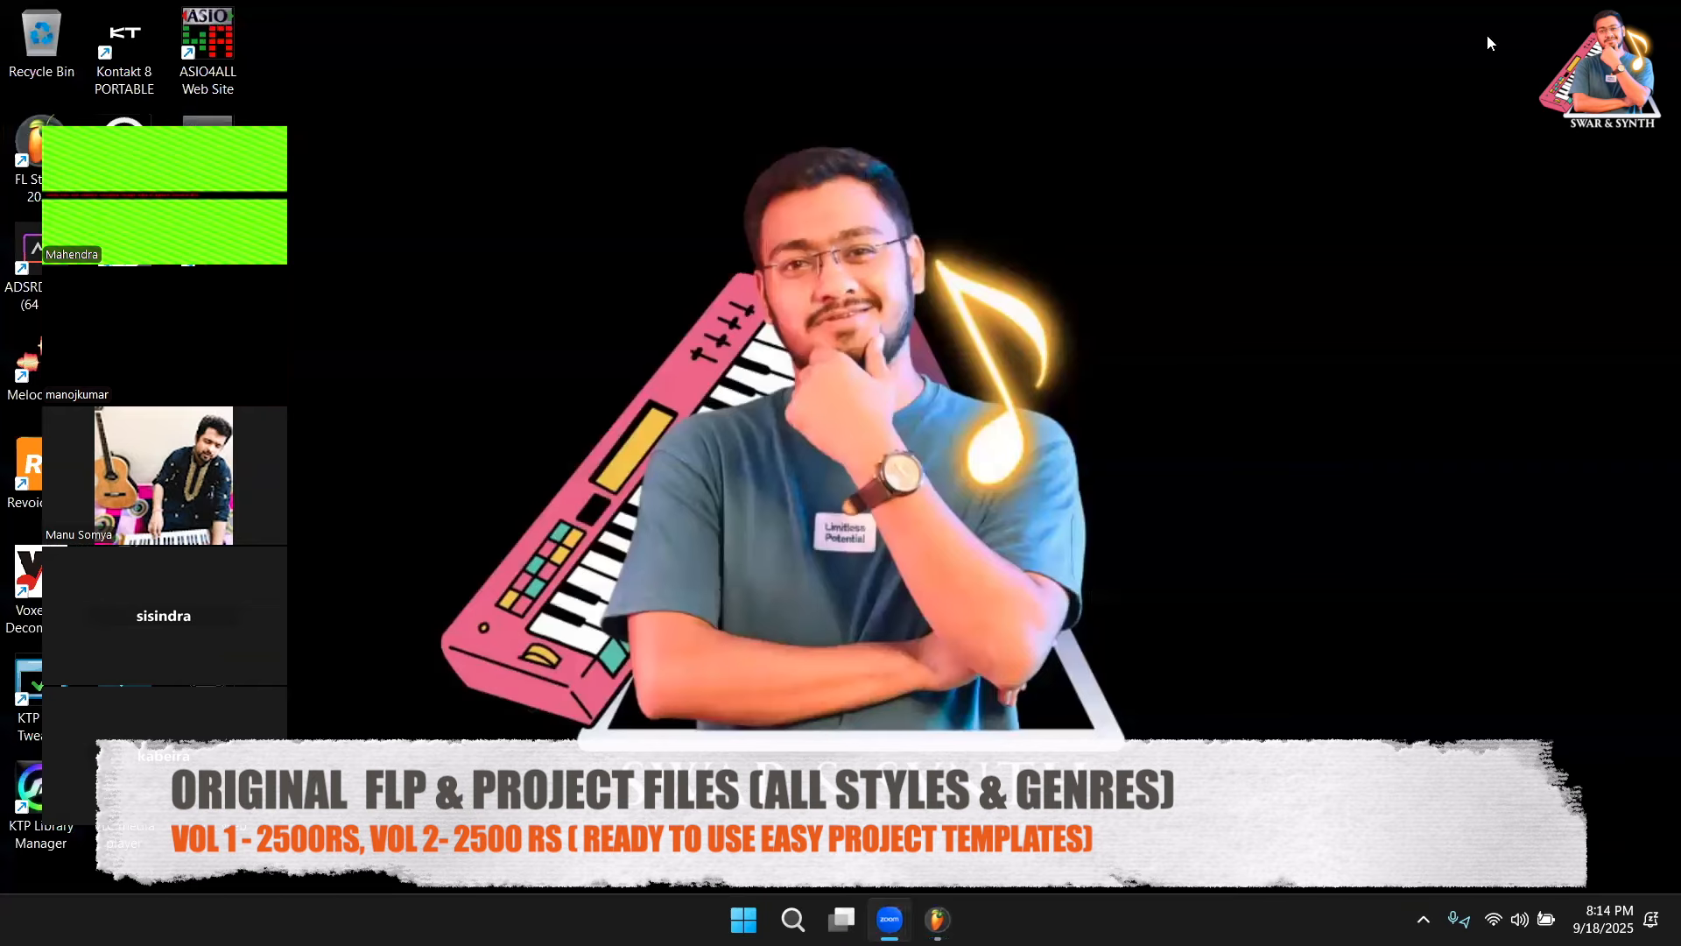
double_click(140, 481)
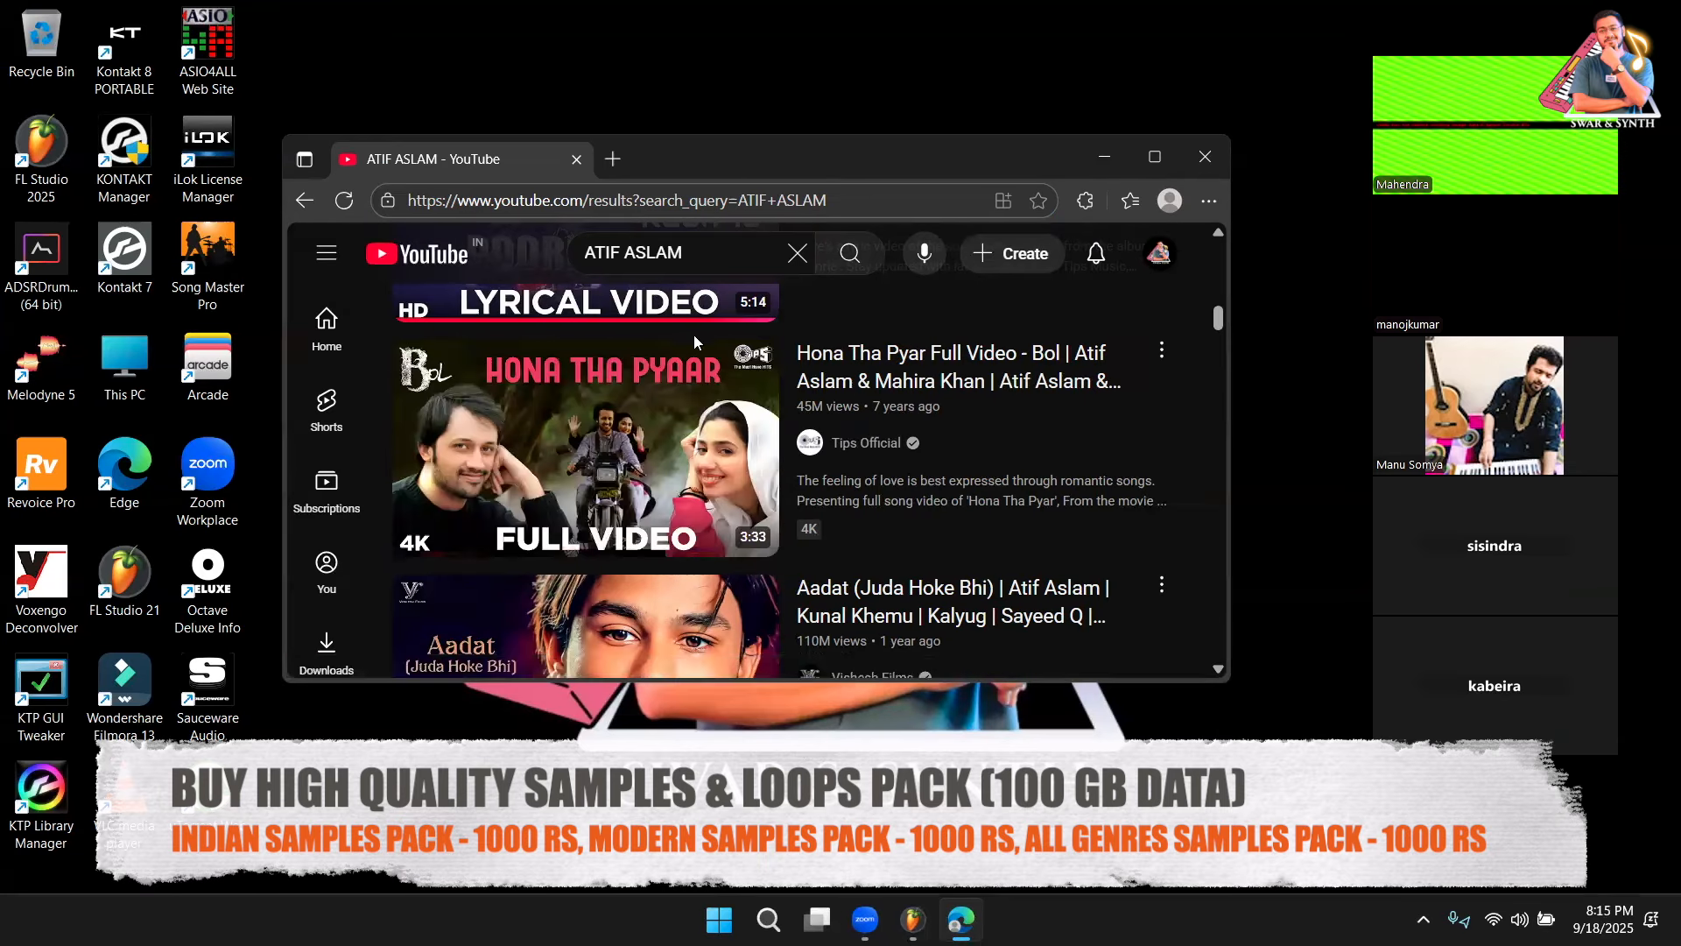
Search YouTube for CHALEYA NA in place of the previous query
left_click(716, 256)
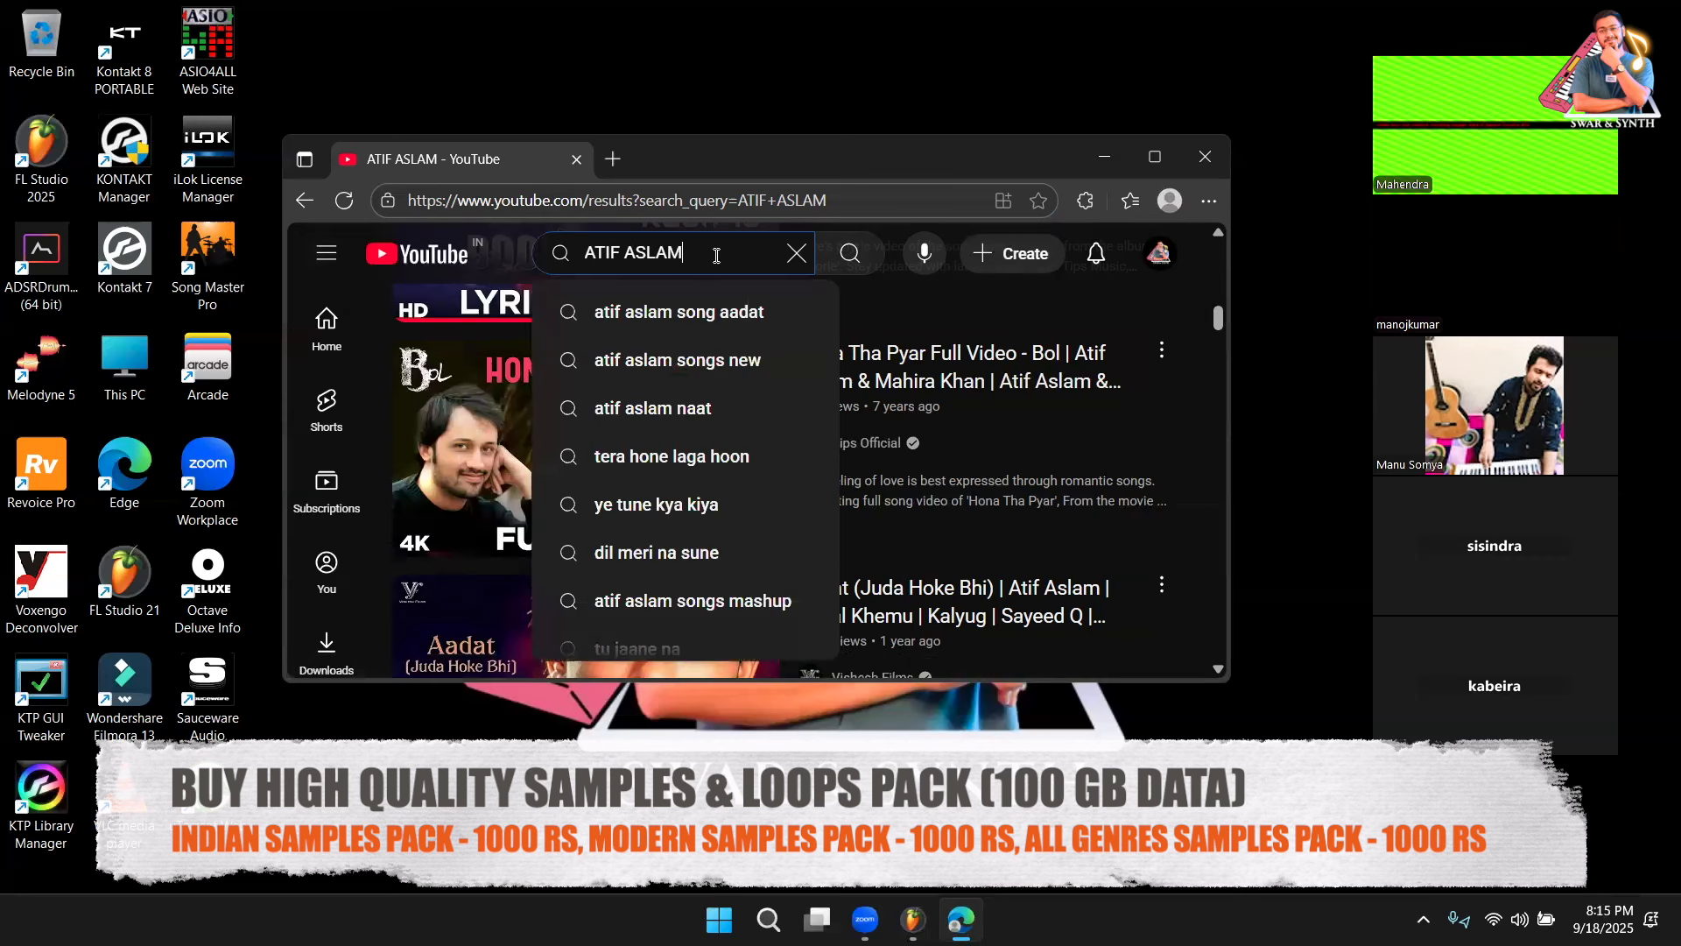
left_click_drag(690, 252, 561, 252)
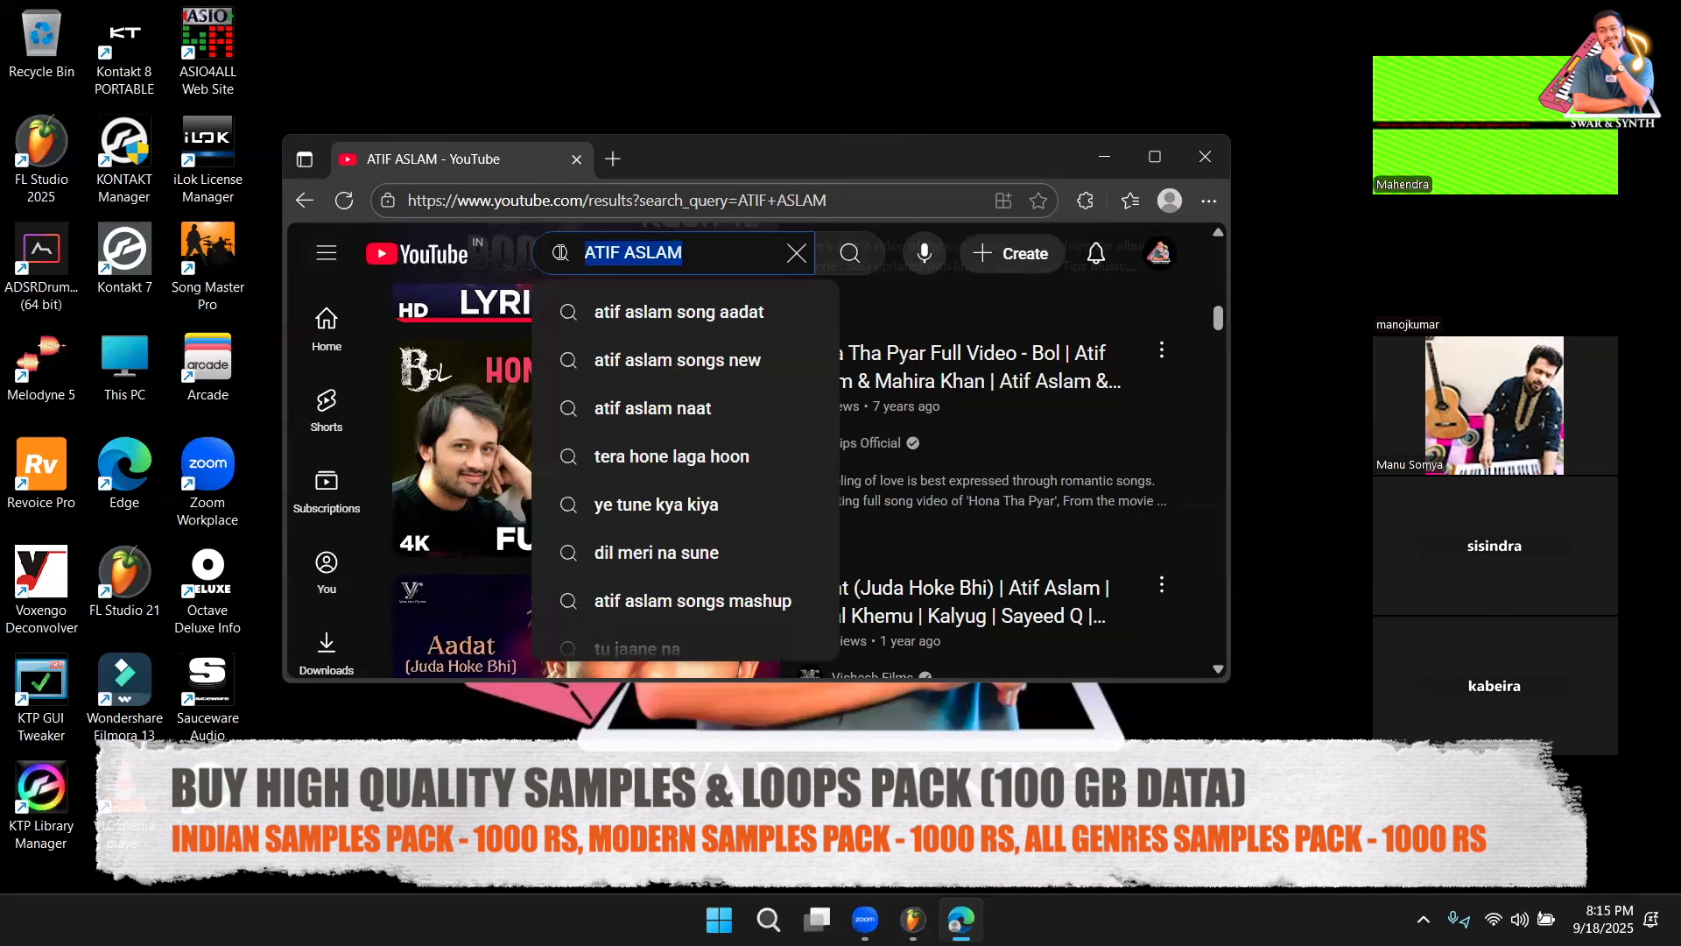
type("CH")
type("AL")
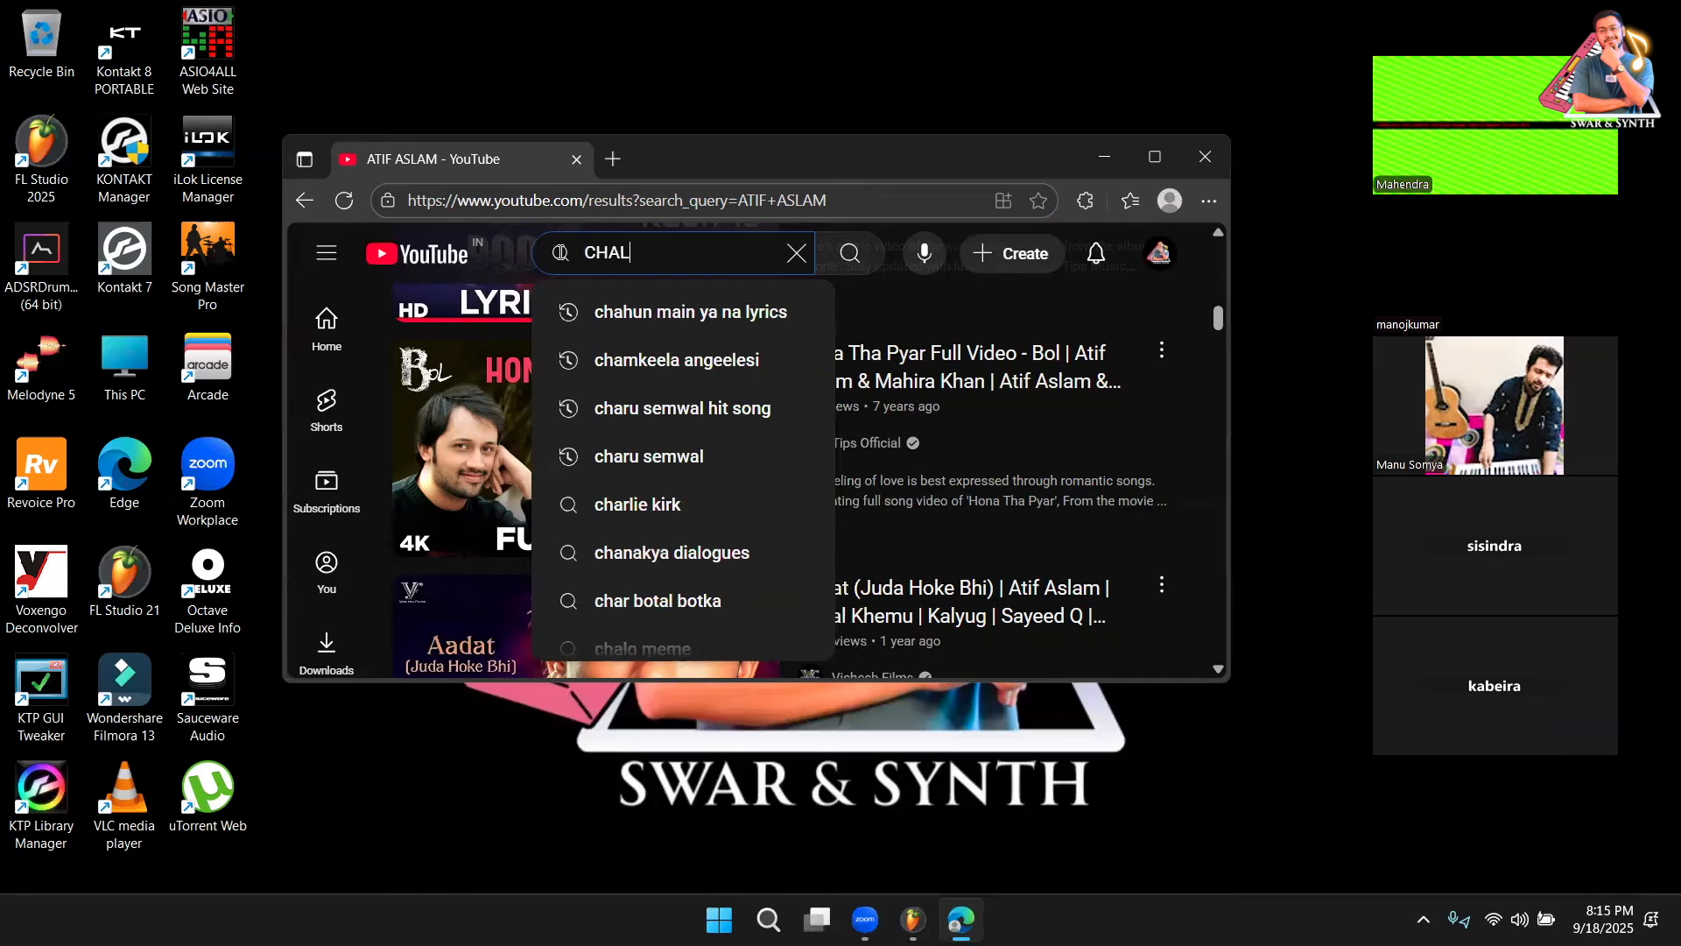
type("EYA NA")
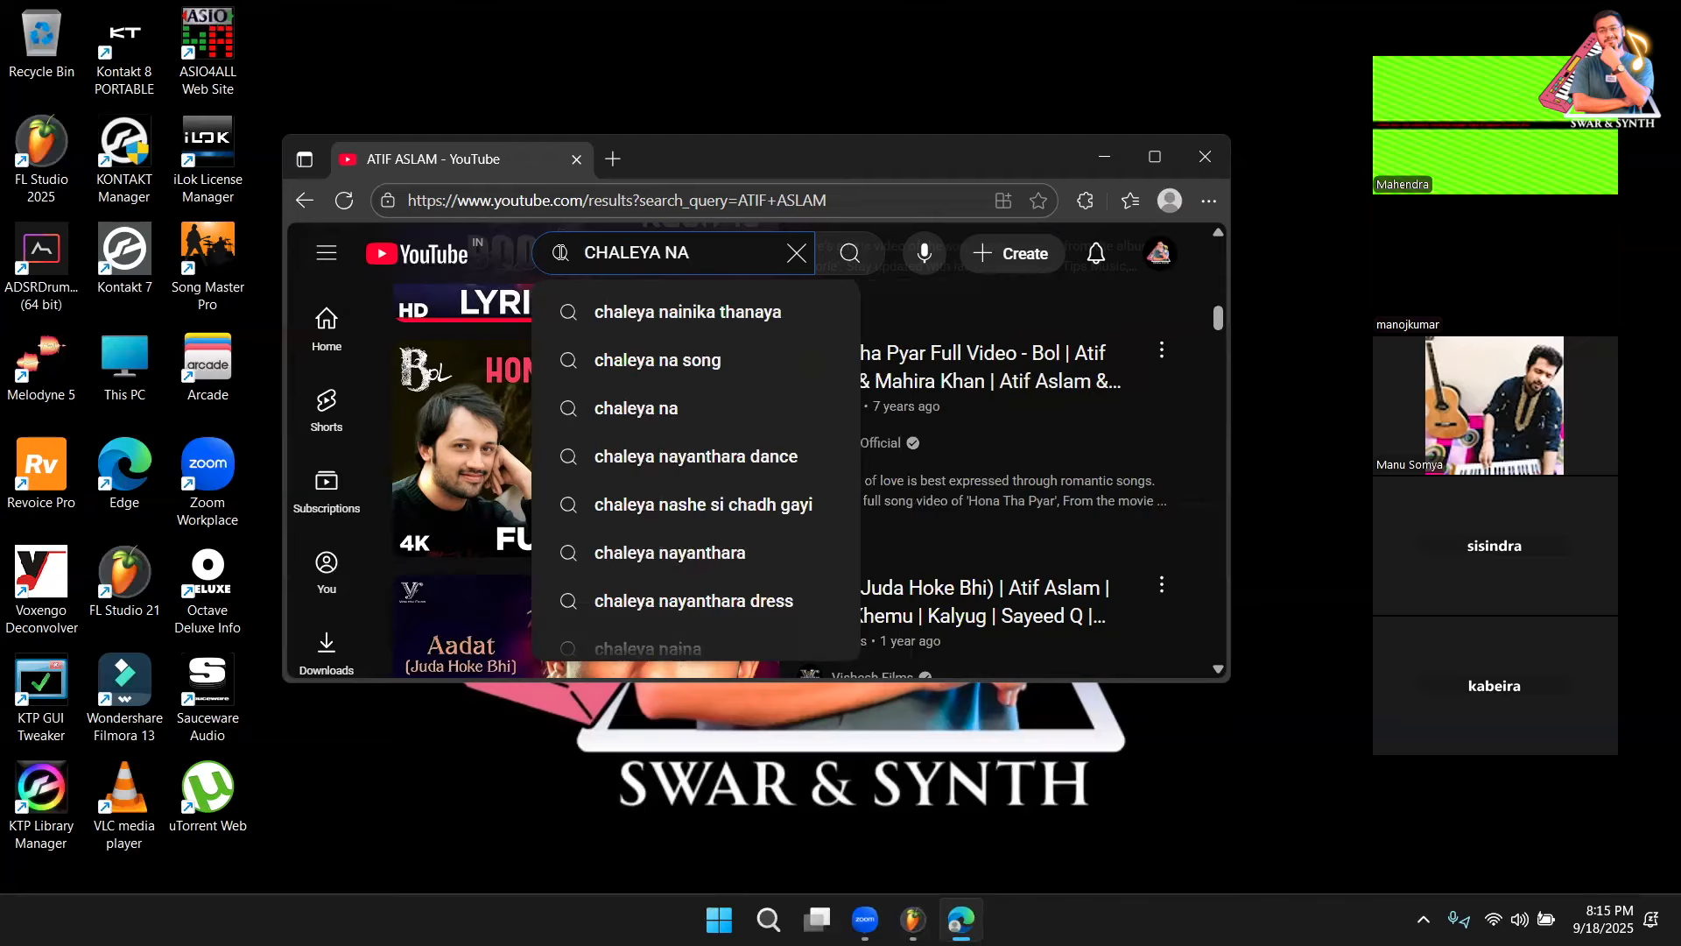
key("Return")
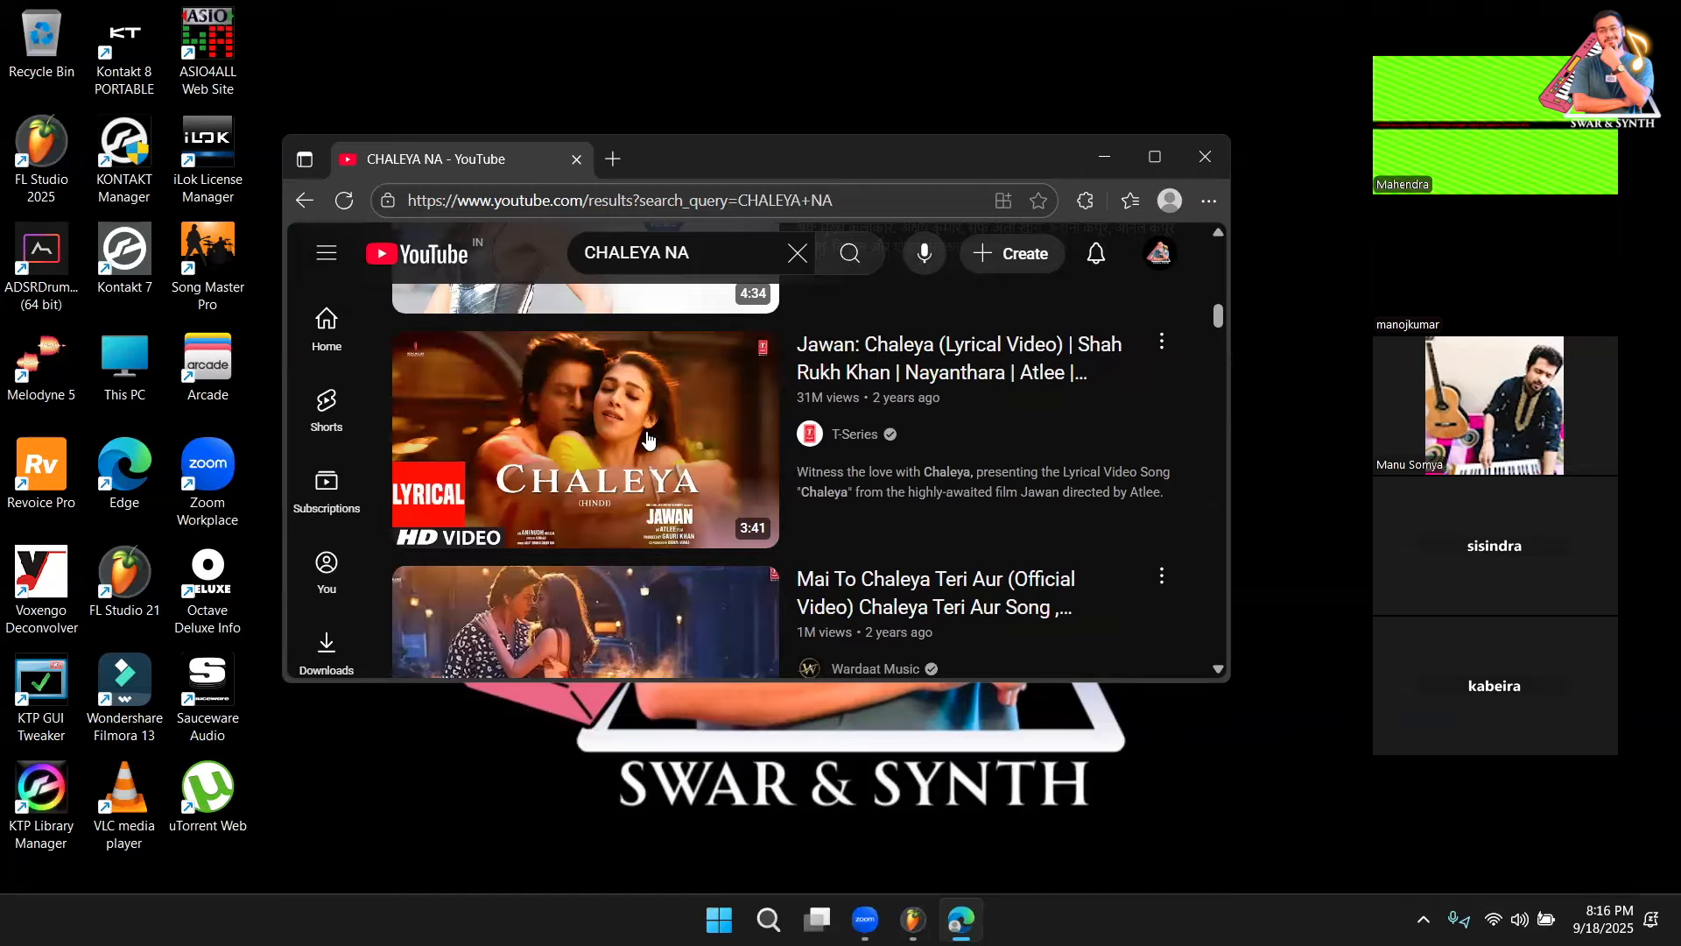
Replace the YouTube query with CHALE ANA and run the search
left_click(760, 261)
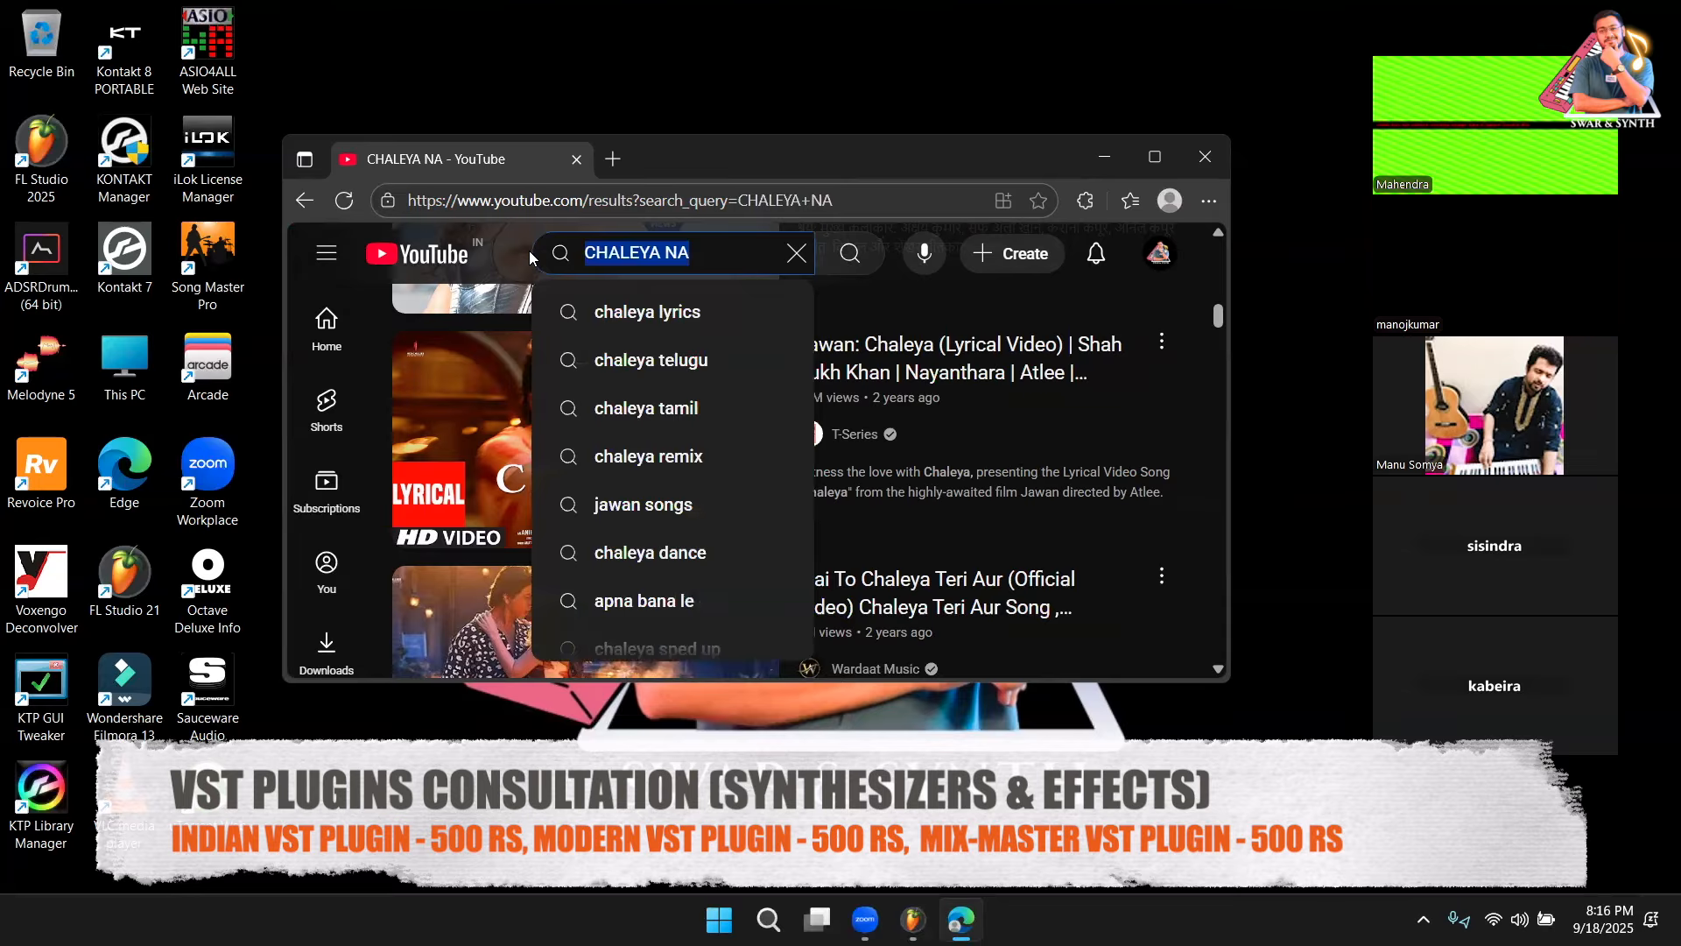
type("CHALE ANA")
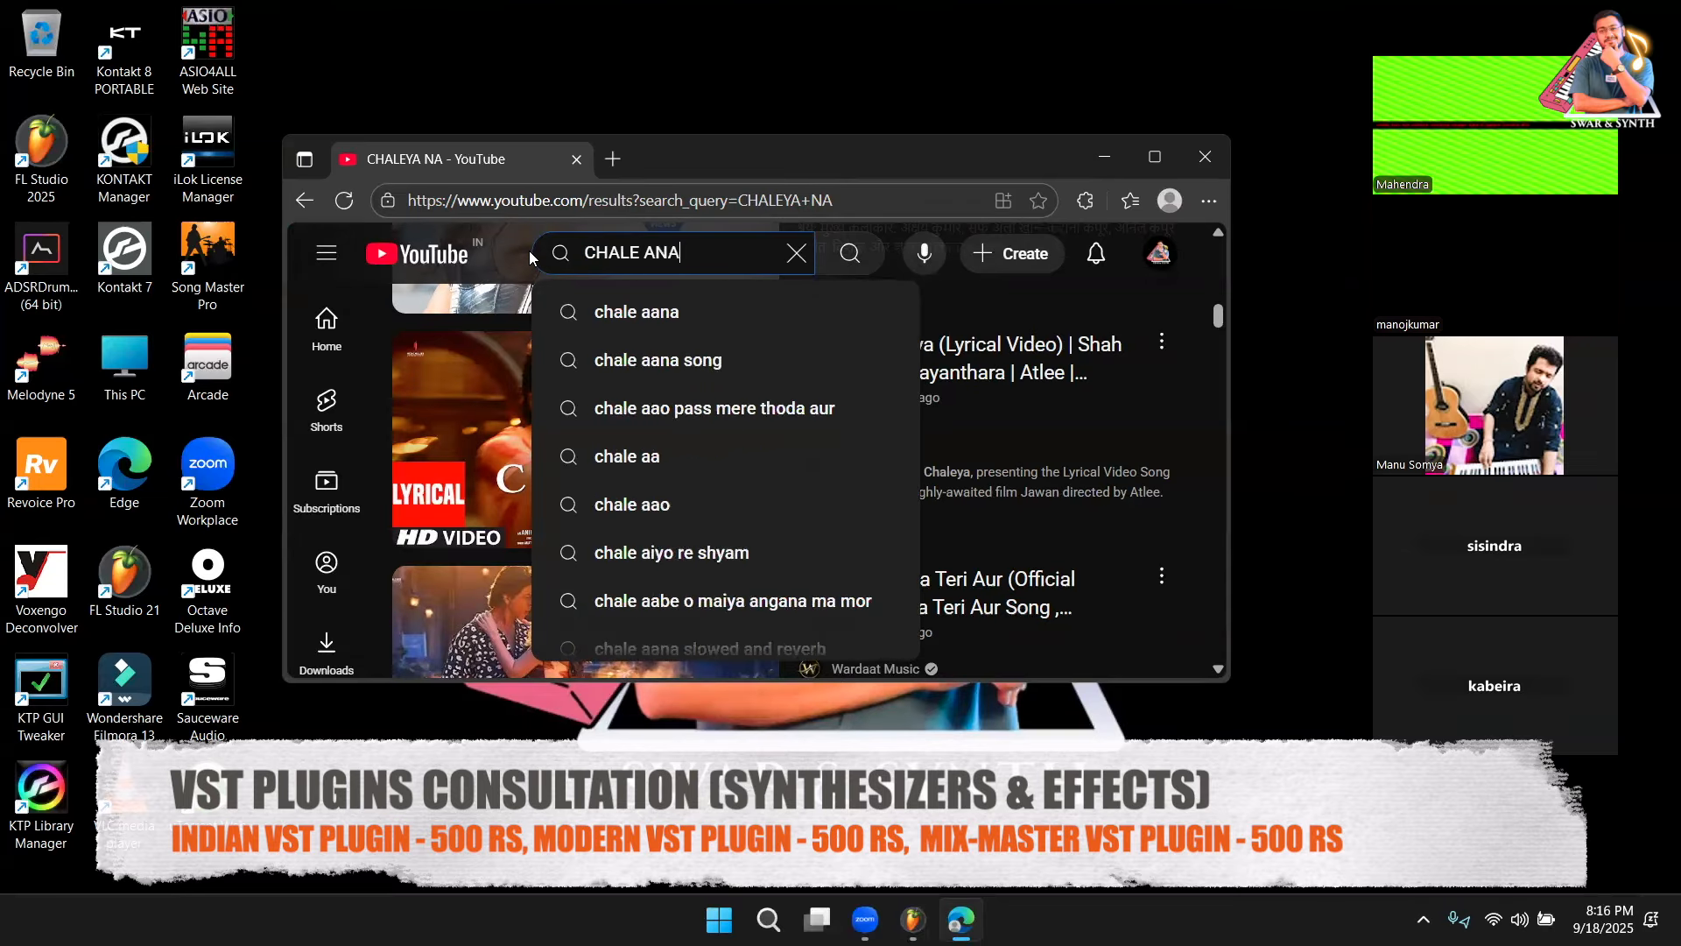
key("Return")
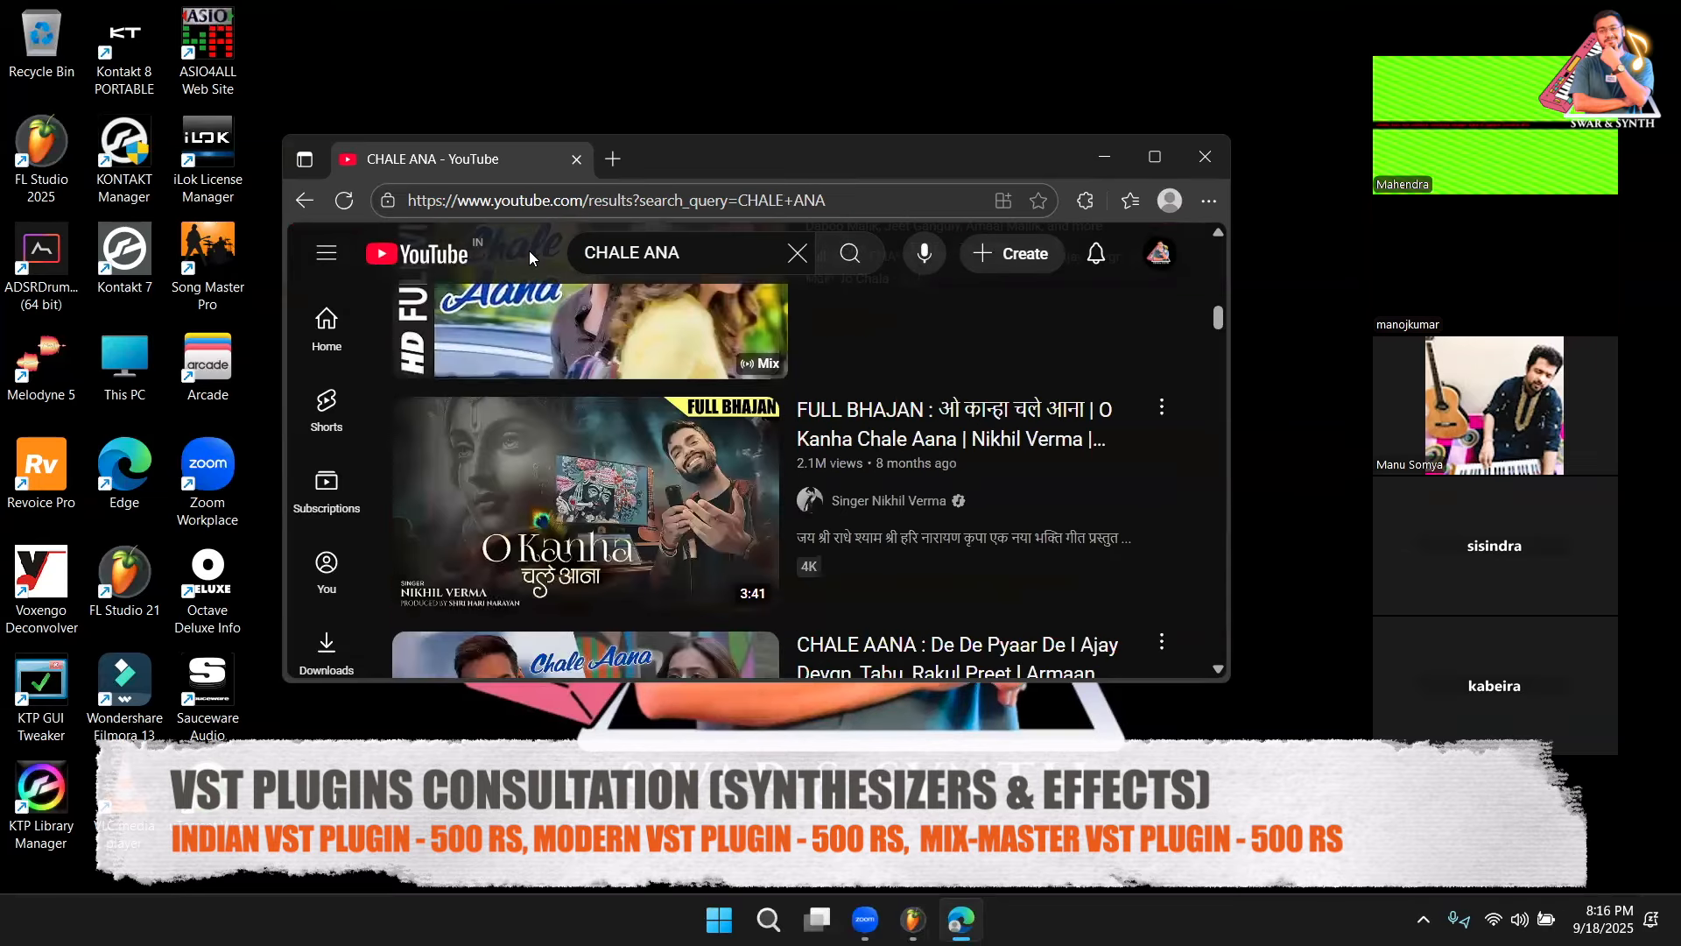
Open the full video of the song Chale Aana from the search results
scroll(588, 475, "up", 5)
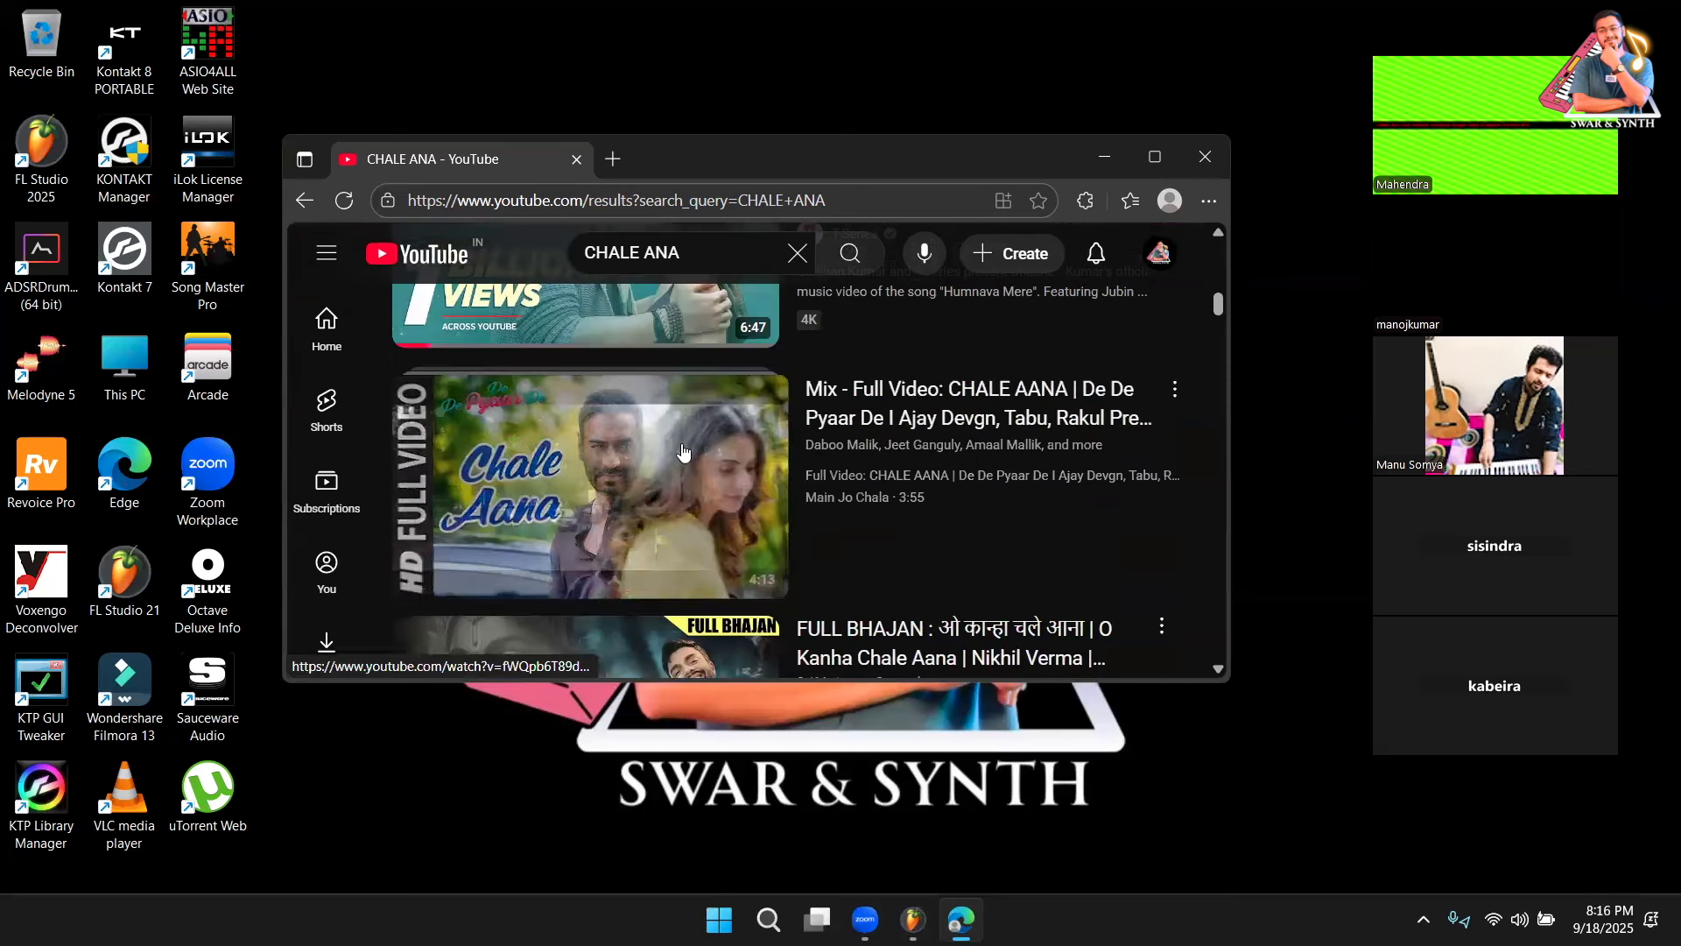
scroll(588, 475, "up", 2)
scroll(599, 466, "down", 4)
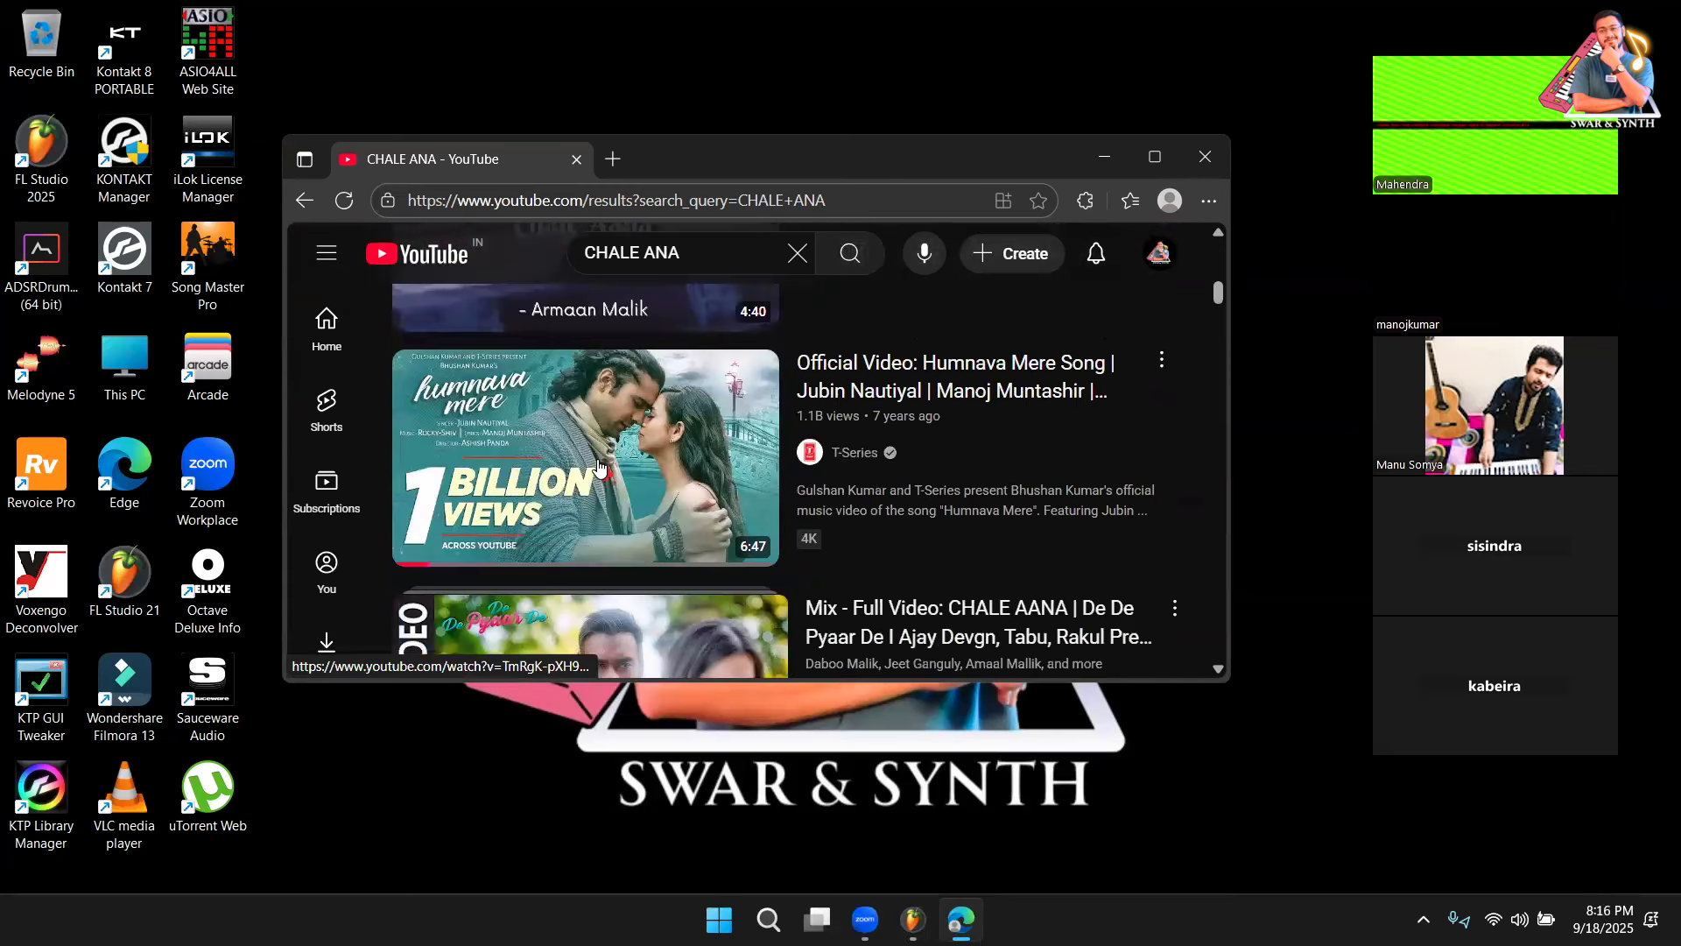
scroll(530, 490, "up", 6)
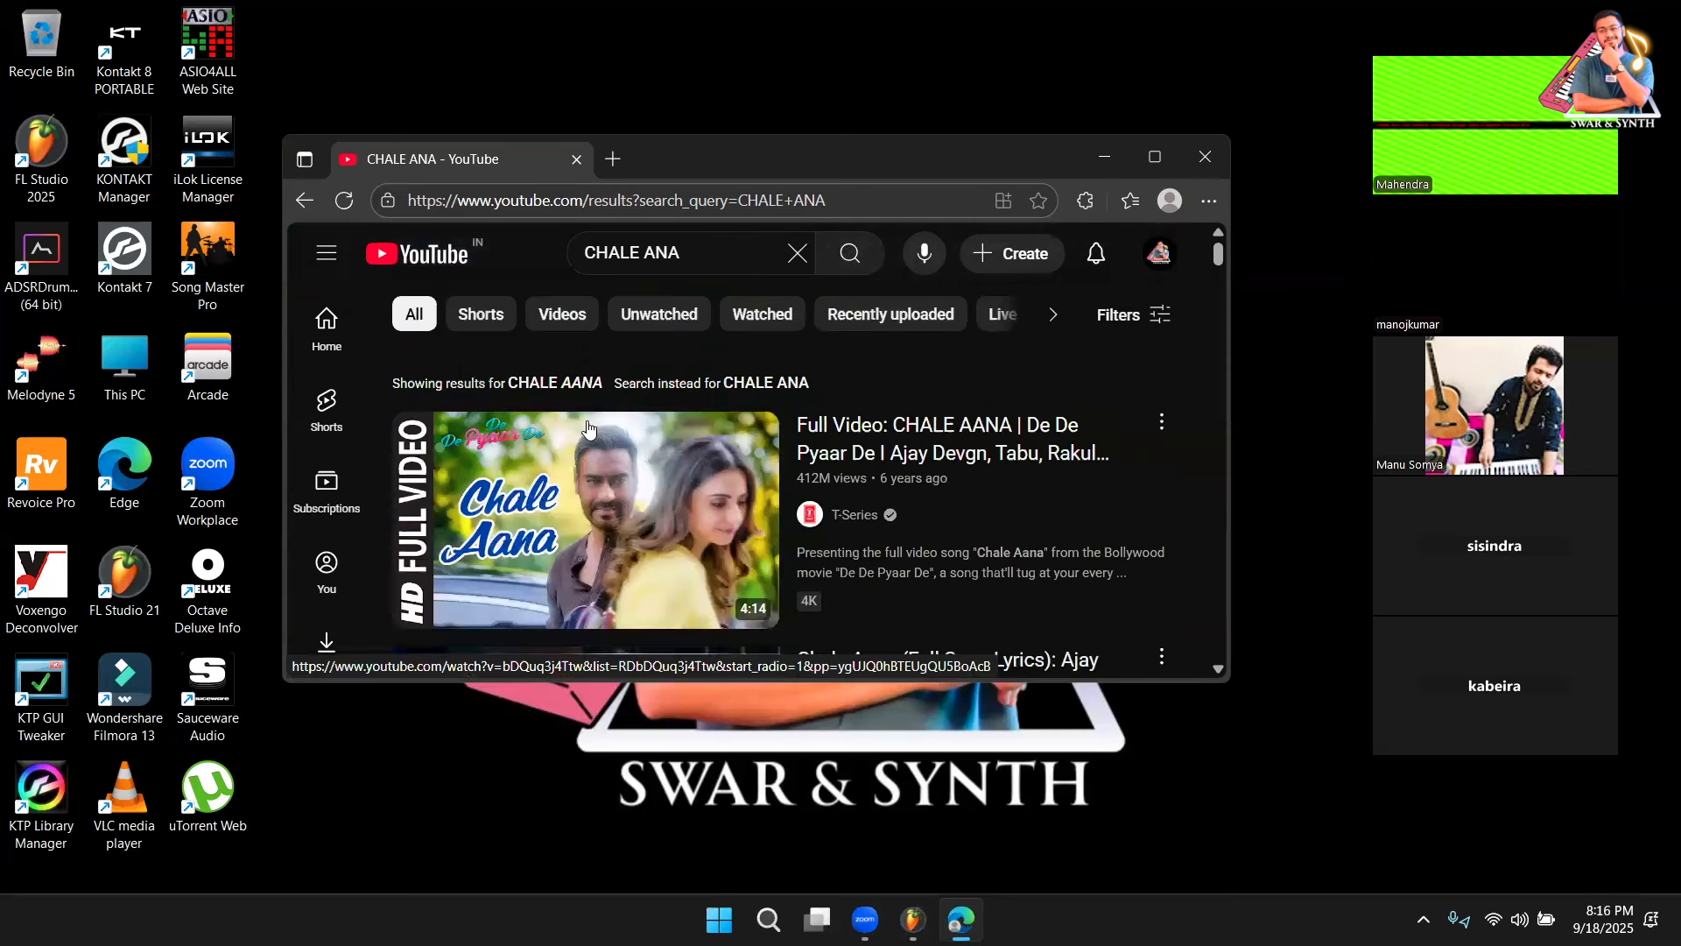
left_click(542, 584)
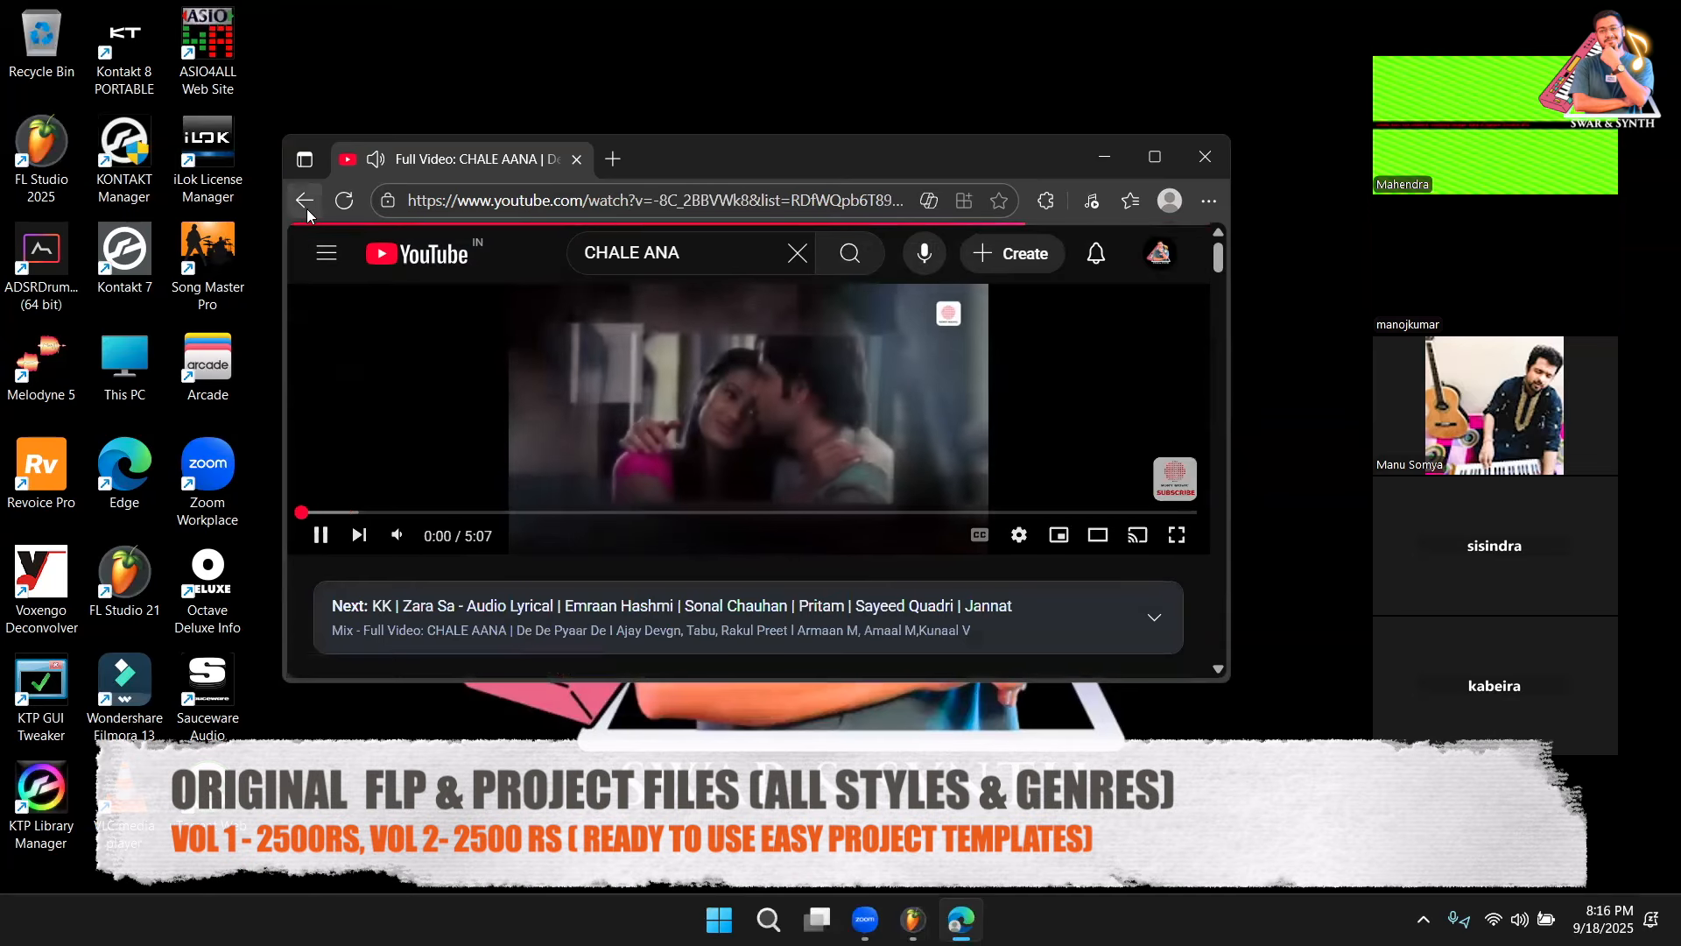
left_click(304, 202)
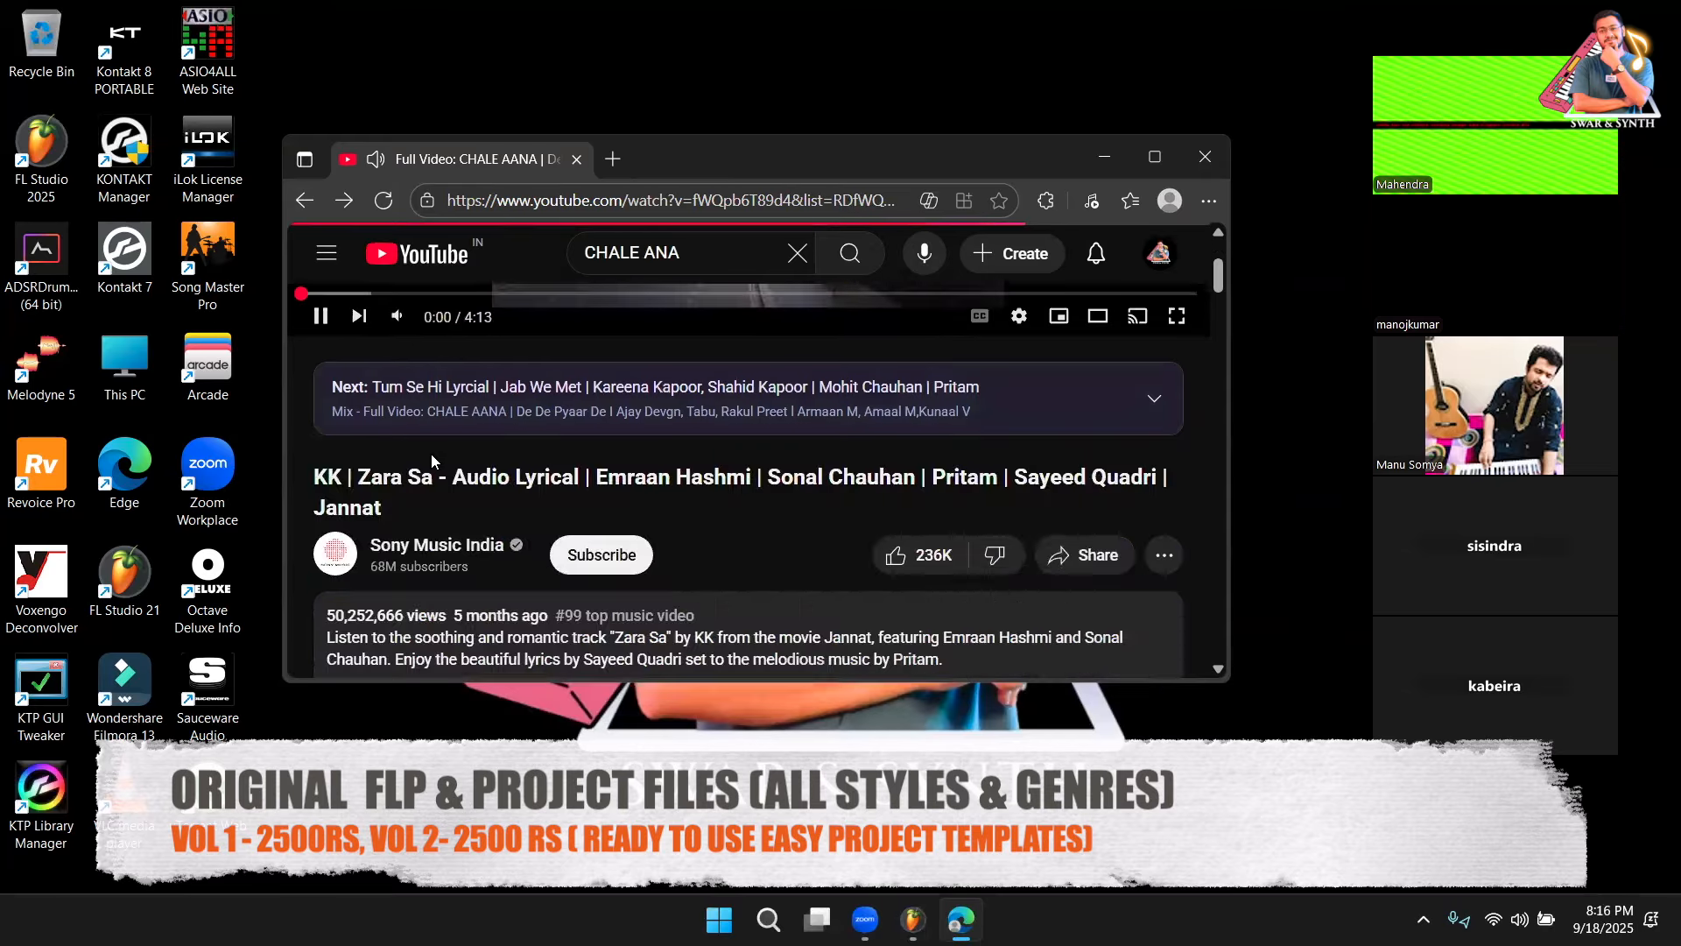
Preview the Chale Aana song by skipping forward to several points, and pause the video at 1:24
left_click(360, 513)
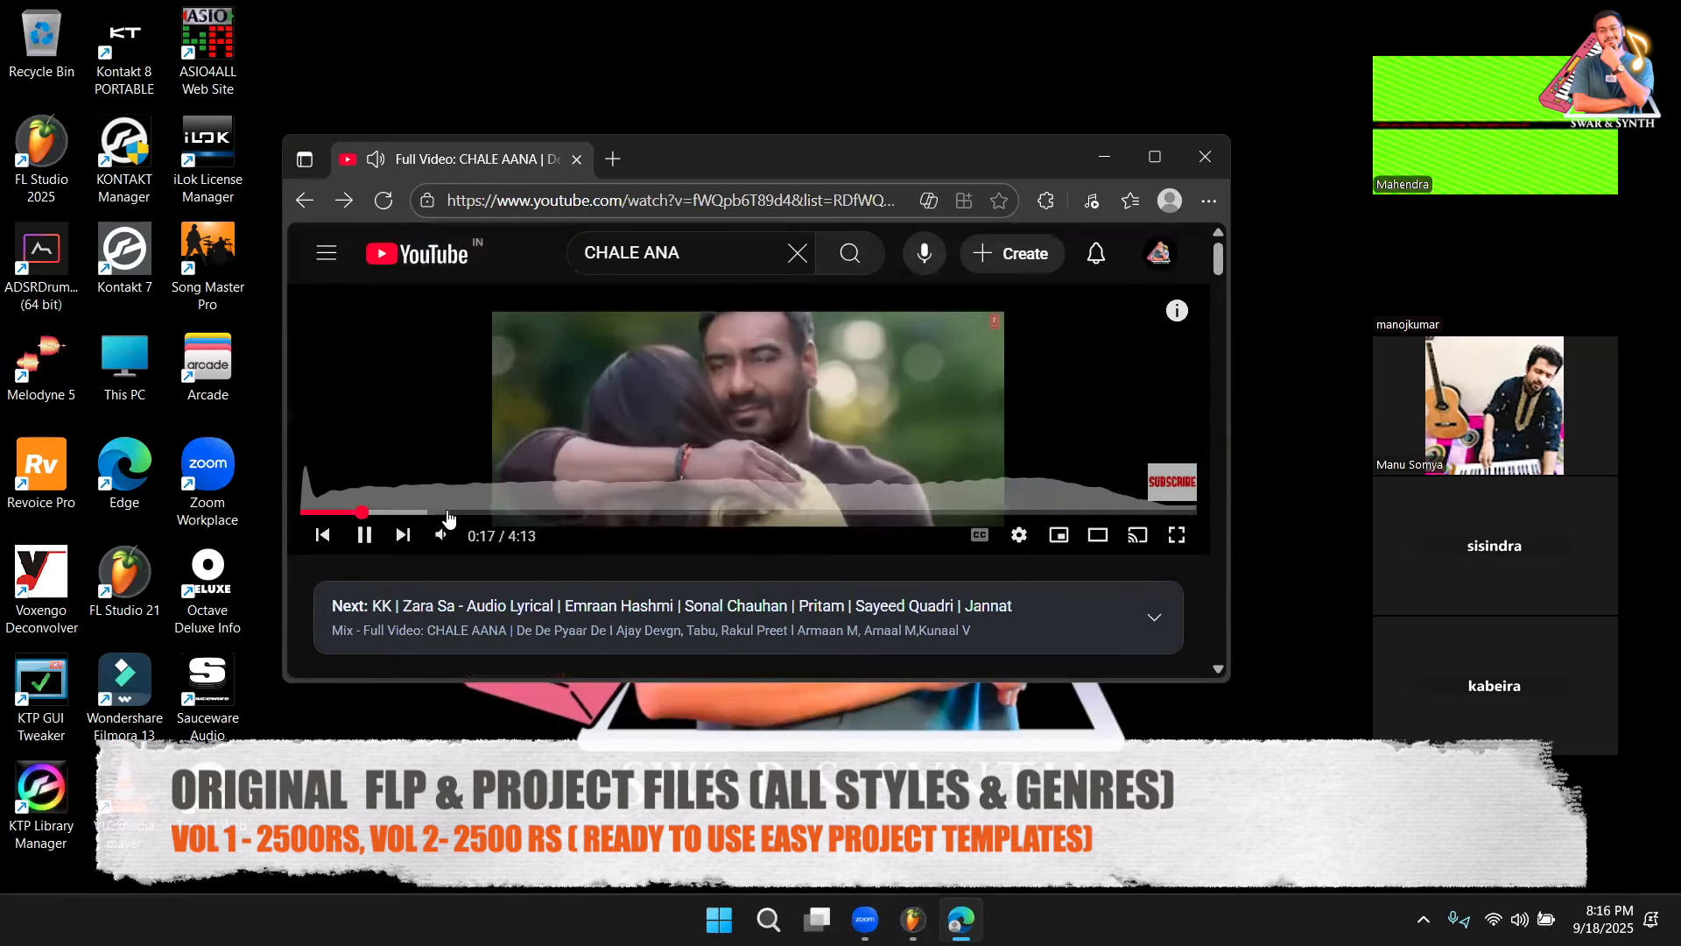
left_click(421, 514)
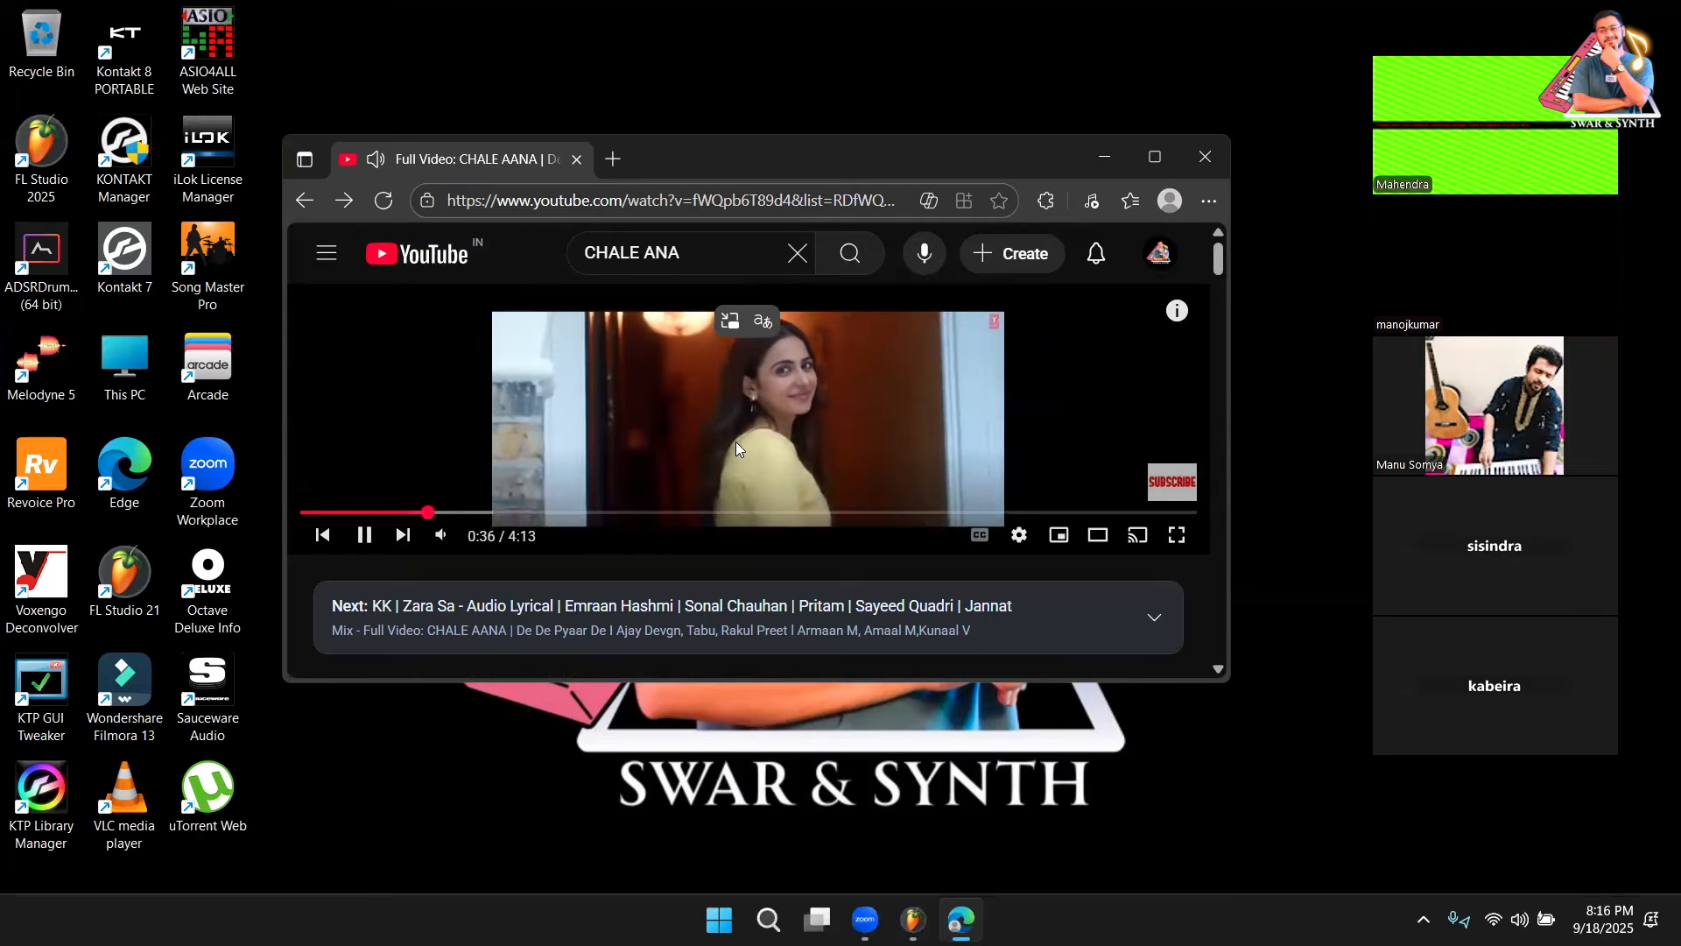
left_click_drag(708, 154, 691, 157)
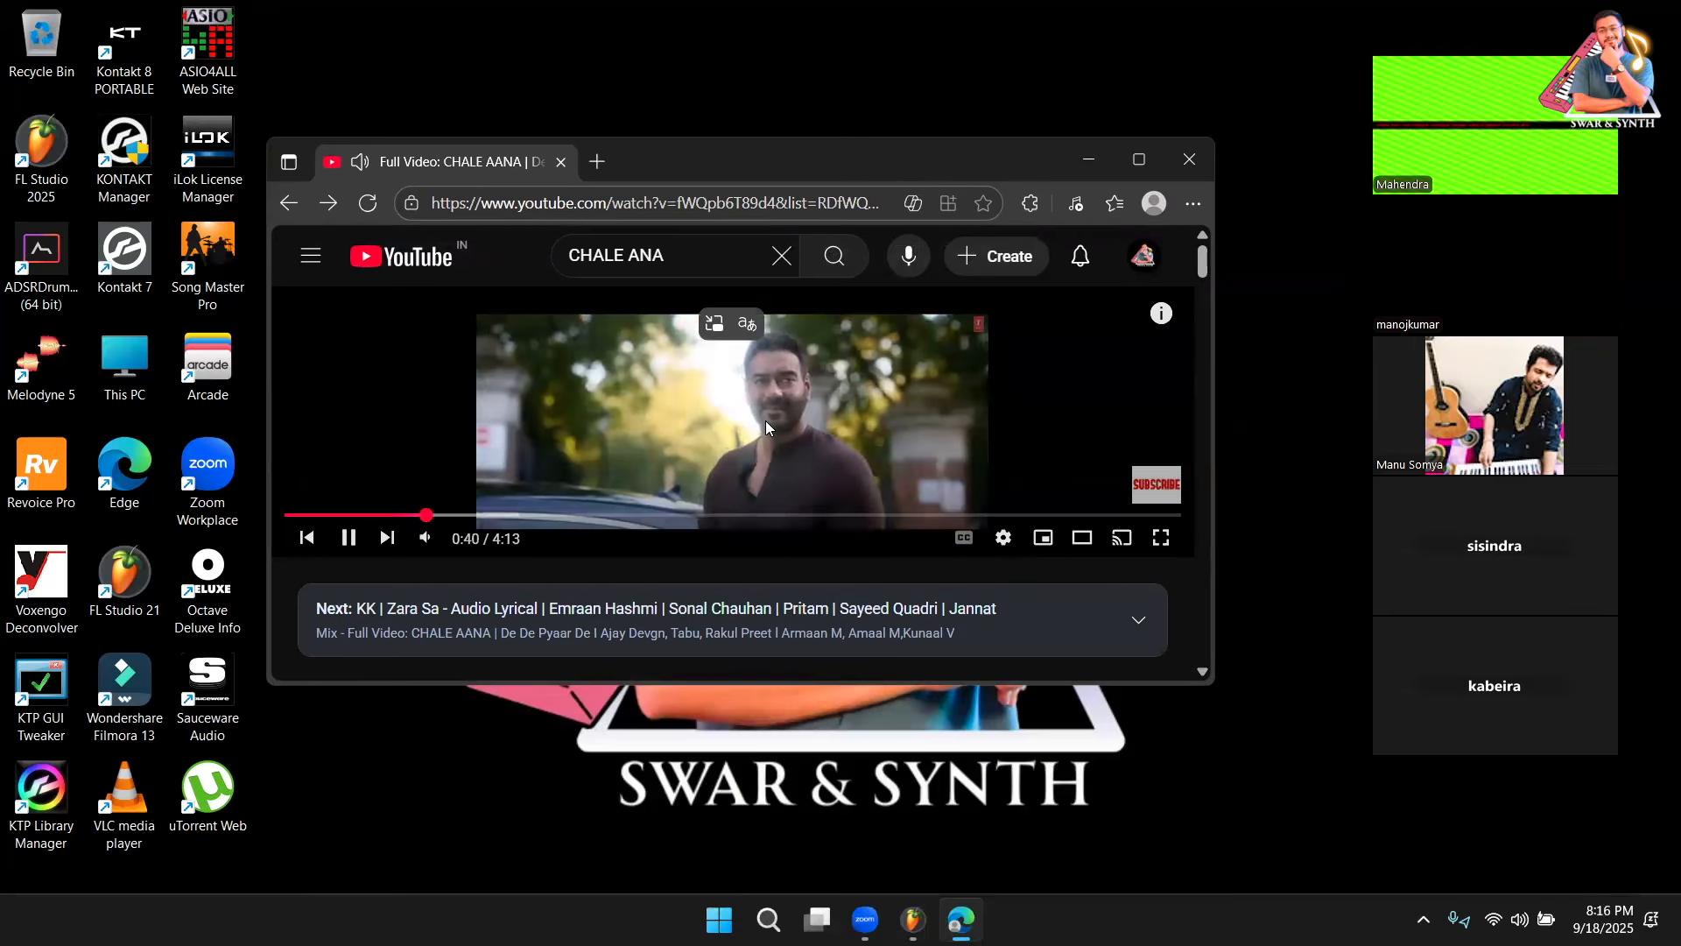
left_click(478, 515)
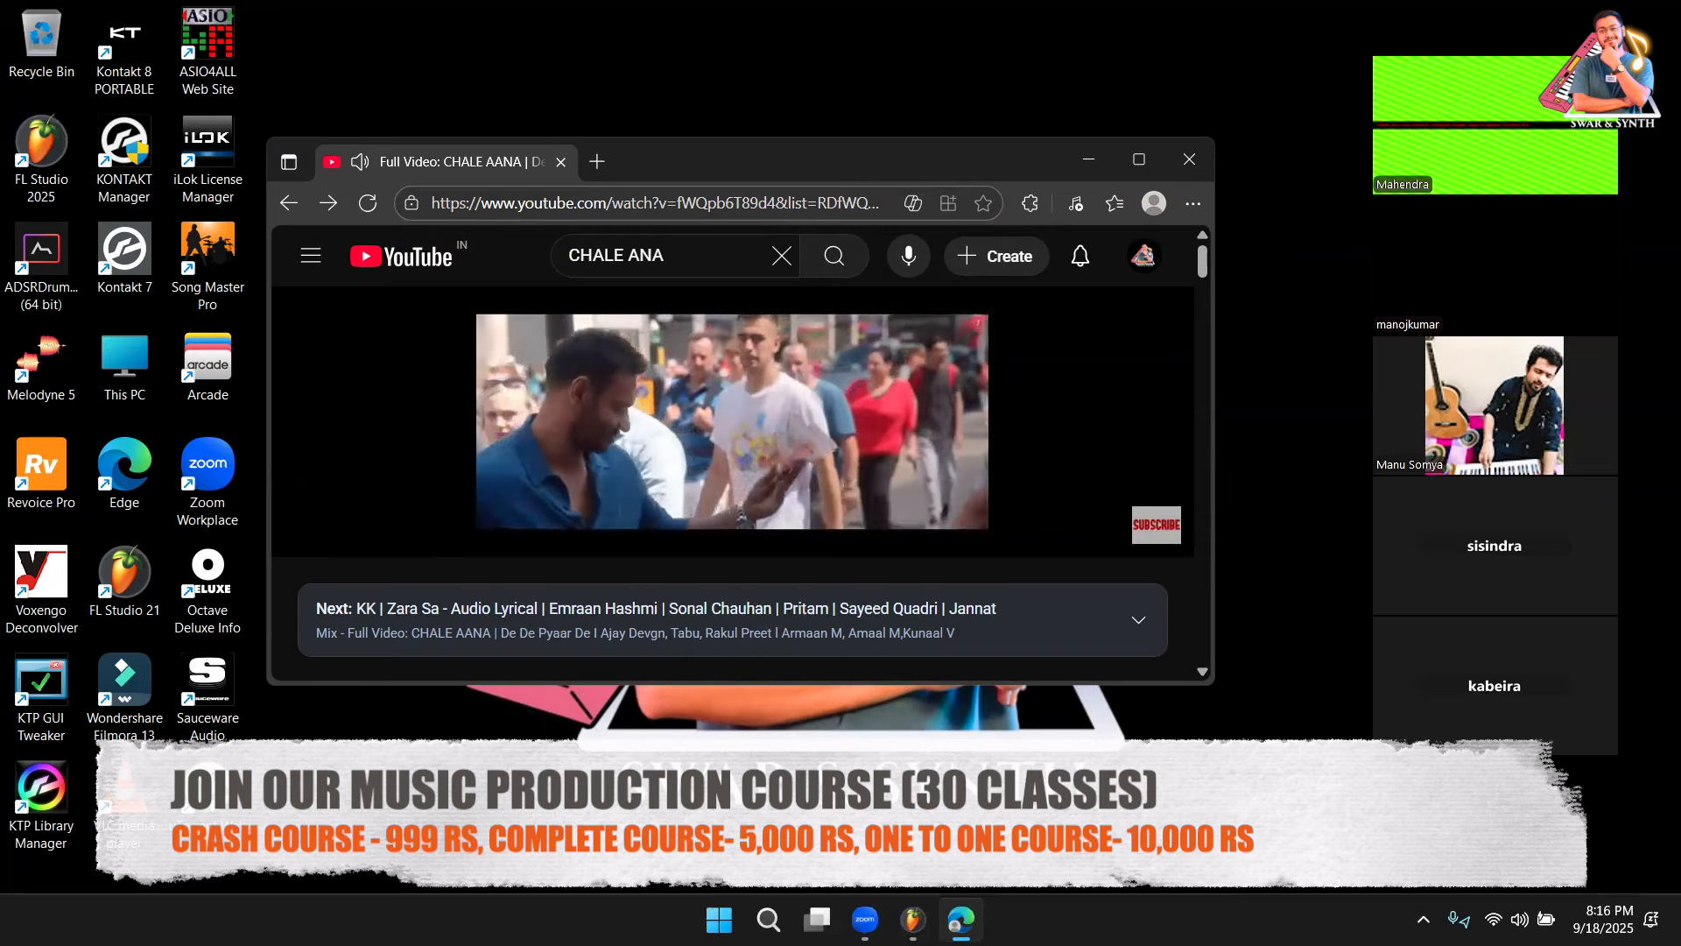
mouse_move(607, 436)
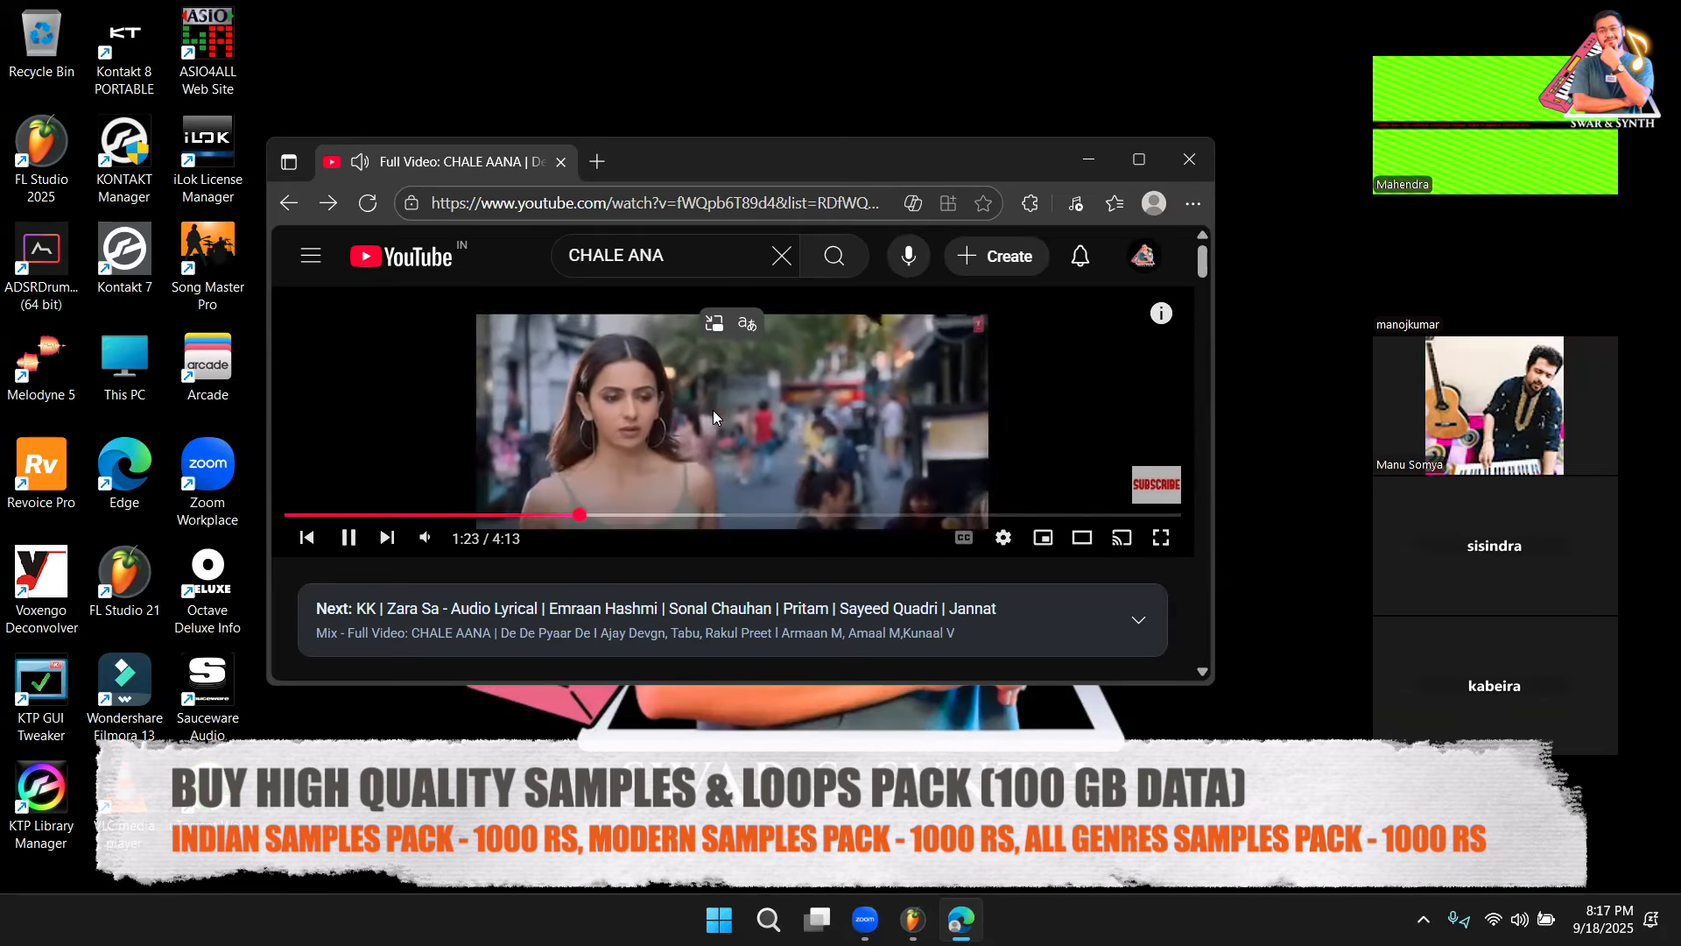
left_click(713, 409)
Copy the share link of the Chale Aana video
scroll(571, 494, "down", 3)
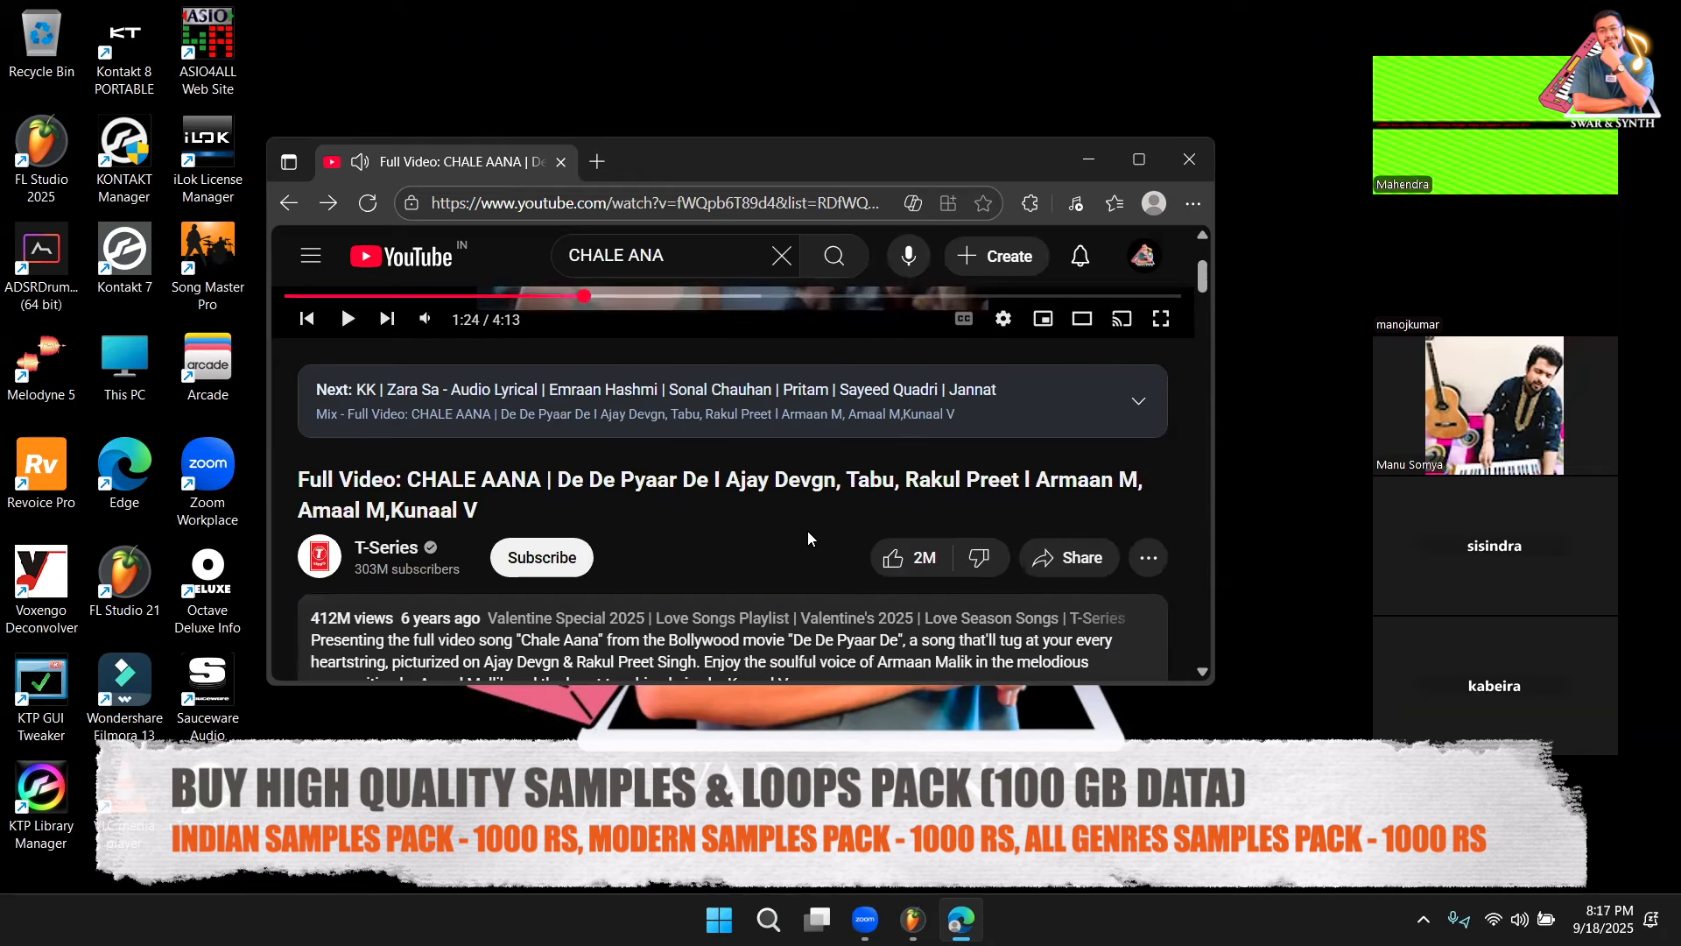
scroll(795, 520, "up", 3)
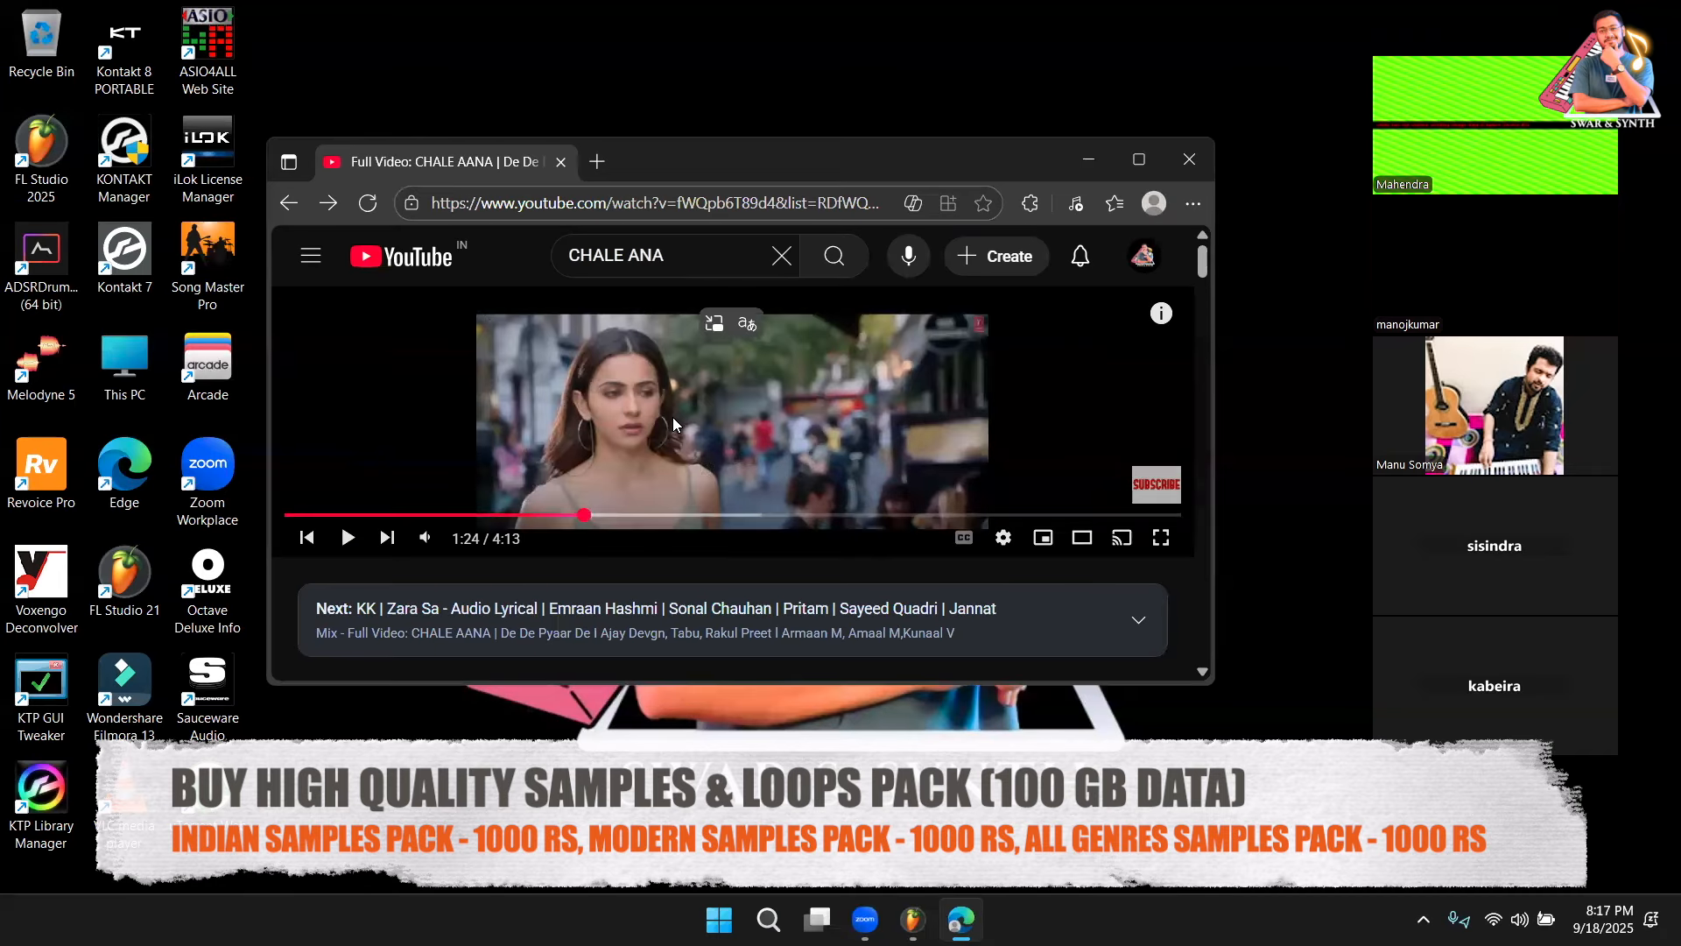
scroll(673, 417, "down", 3)
left_click(1077, 450)
left_click(911, 623)
Open the ezmp3.to YouTube to MP3 converter in a new tab and paste the copied video link as its source URL
left_click(597, 163)
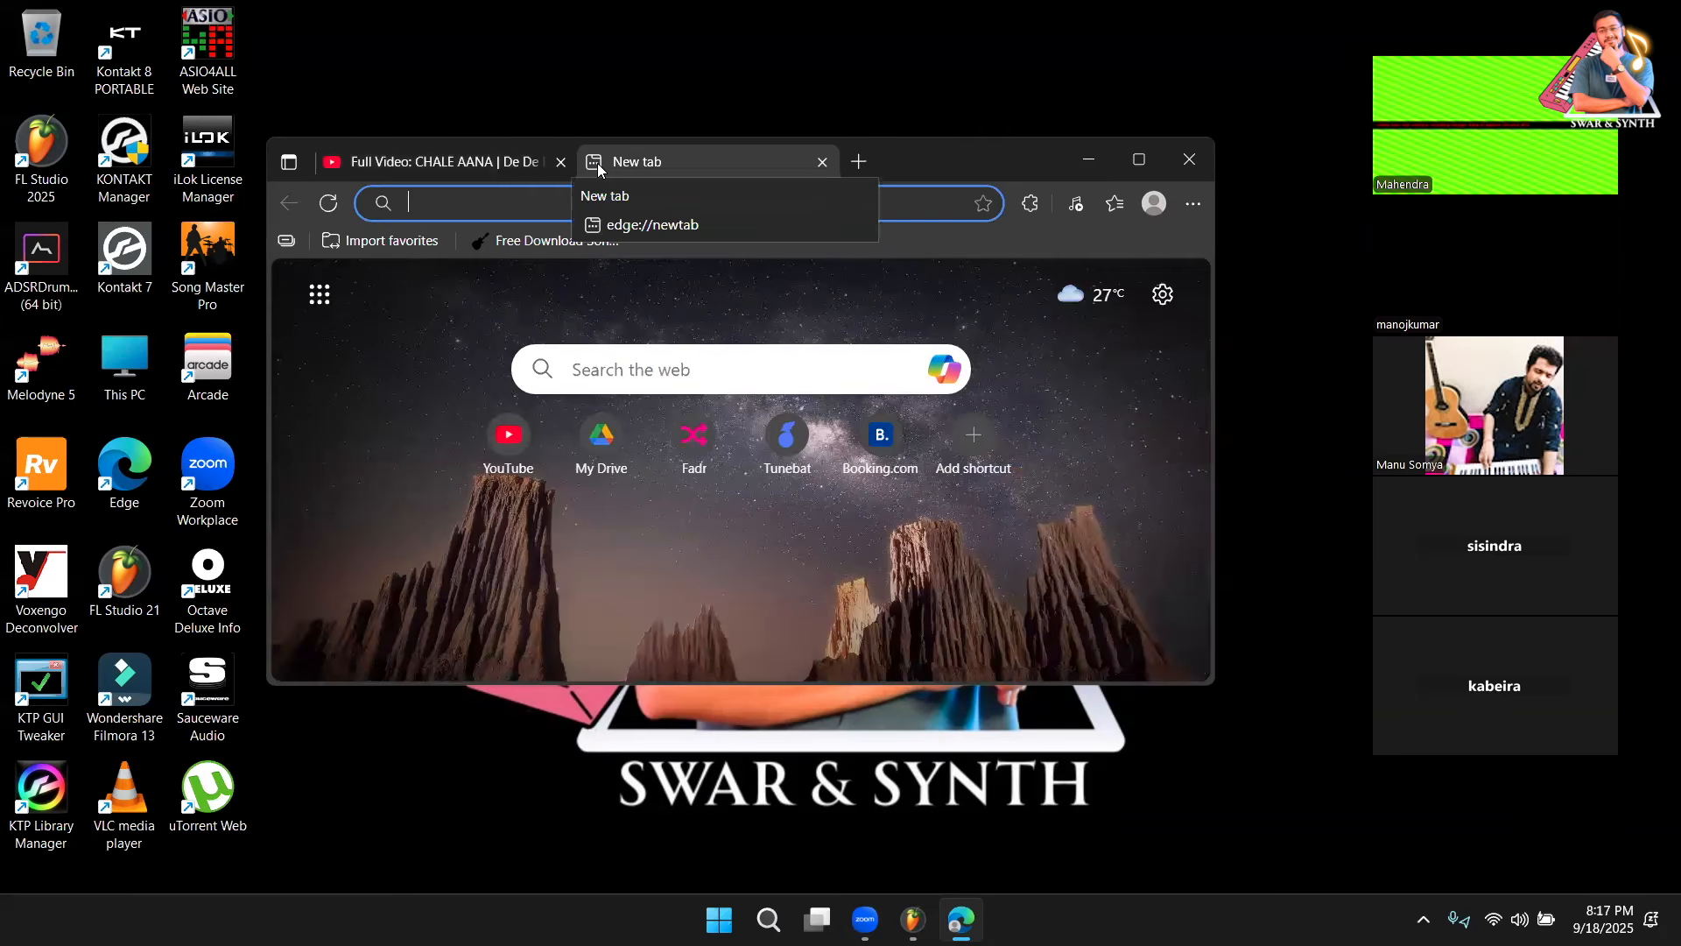
type("ez")
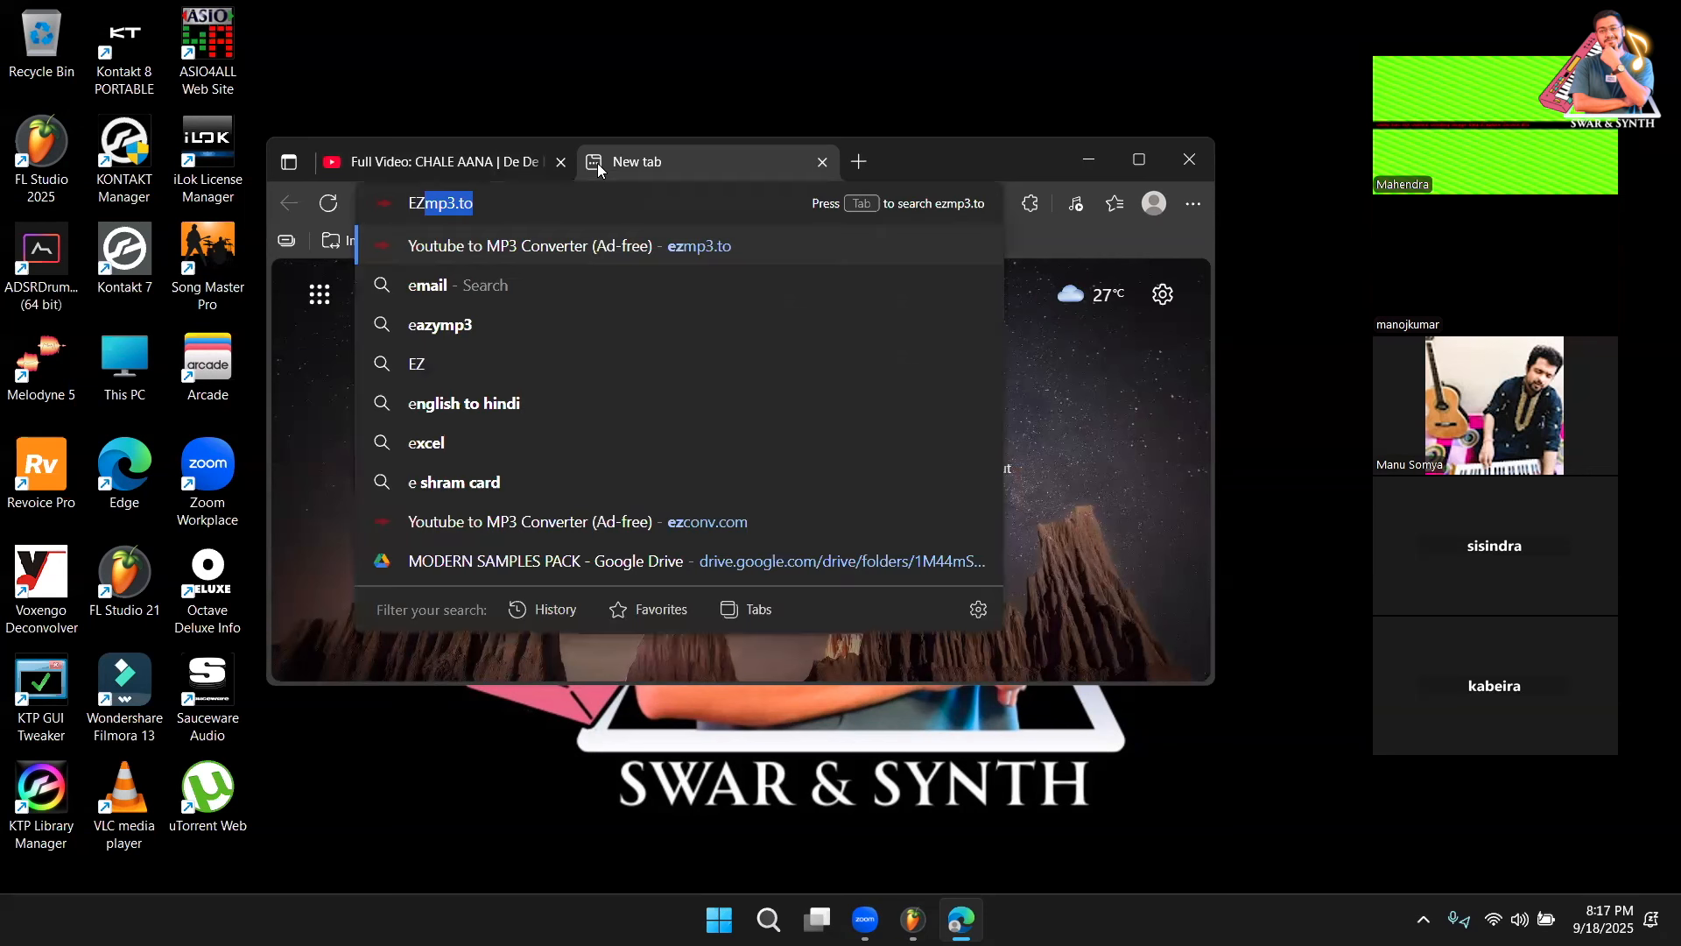
key("Return")
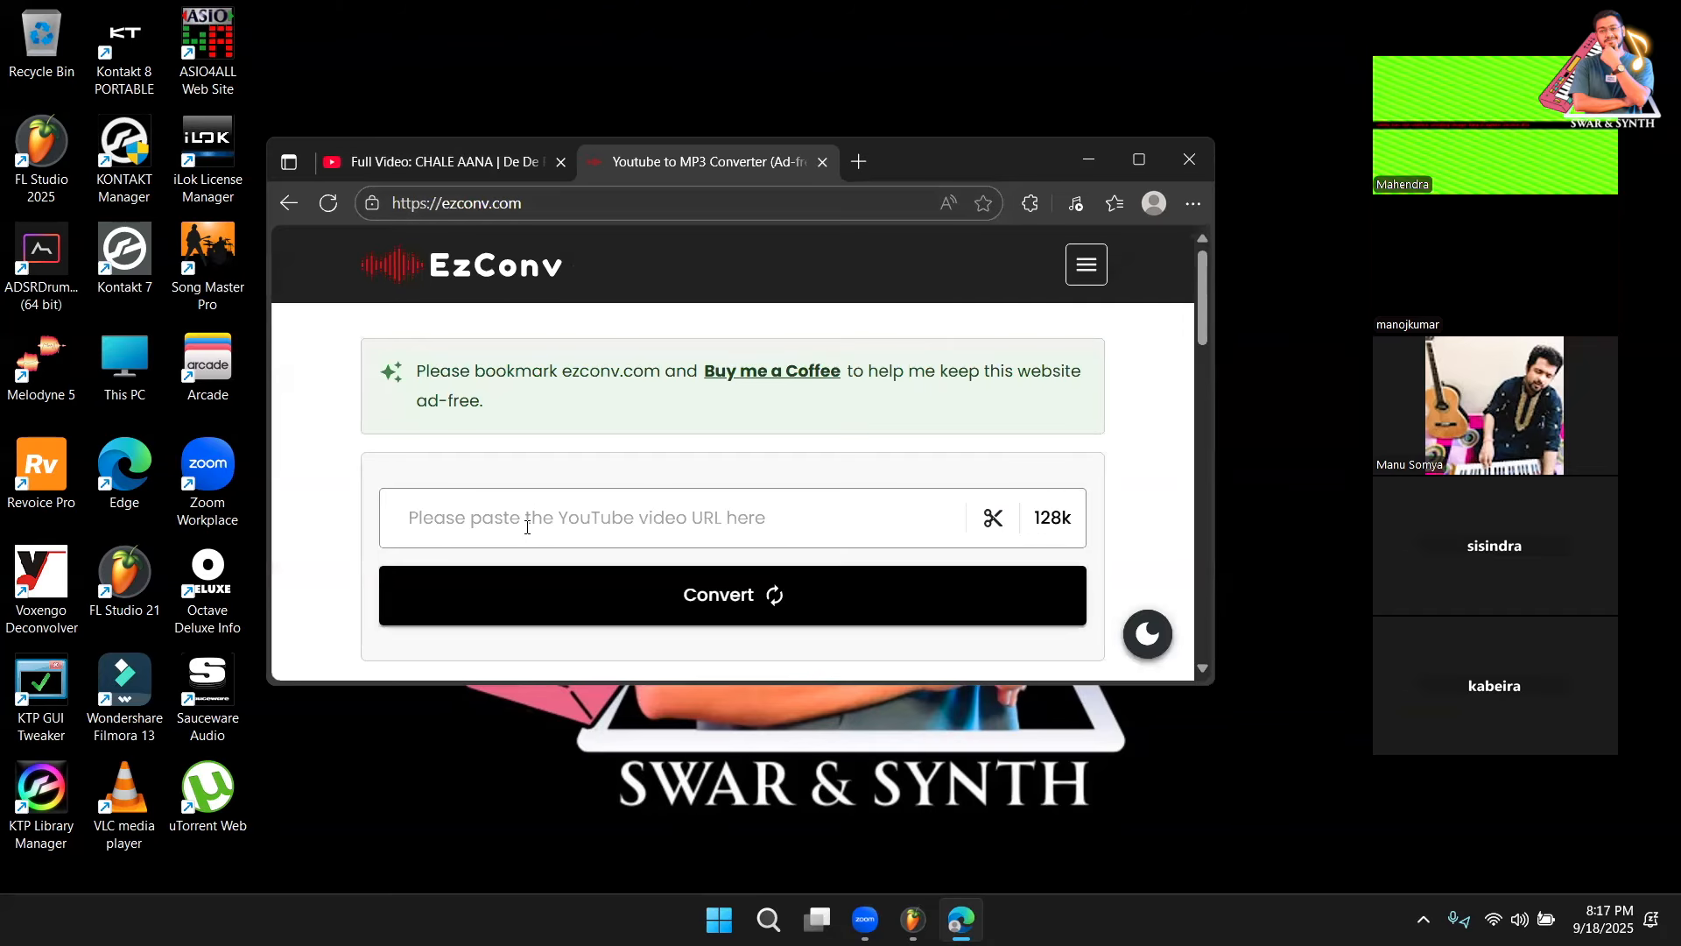
key("ctrl+v")
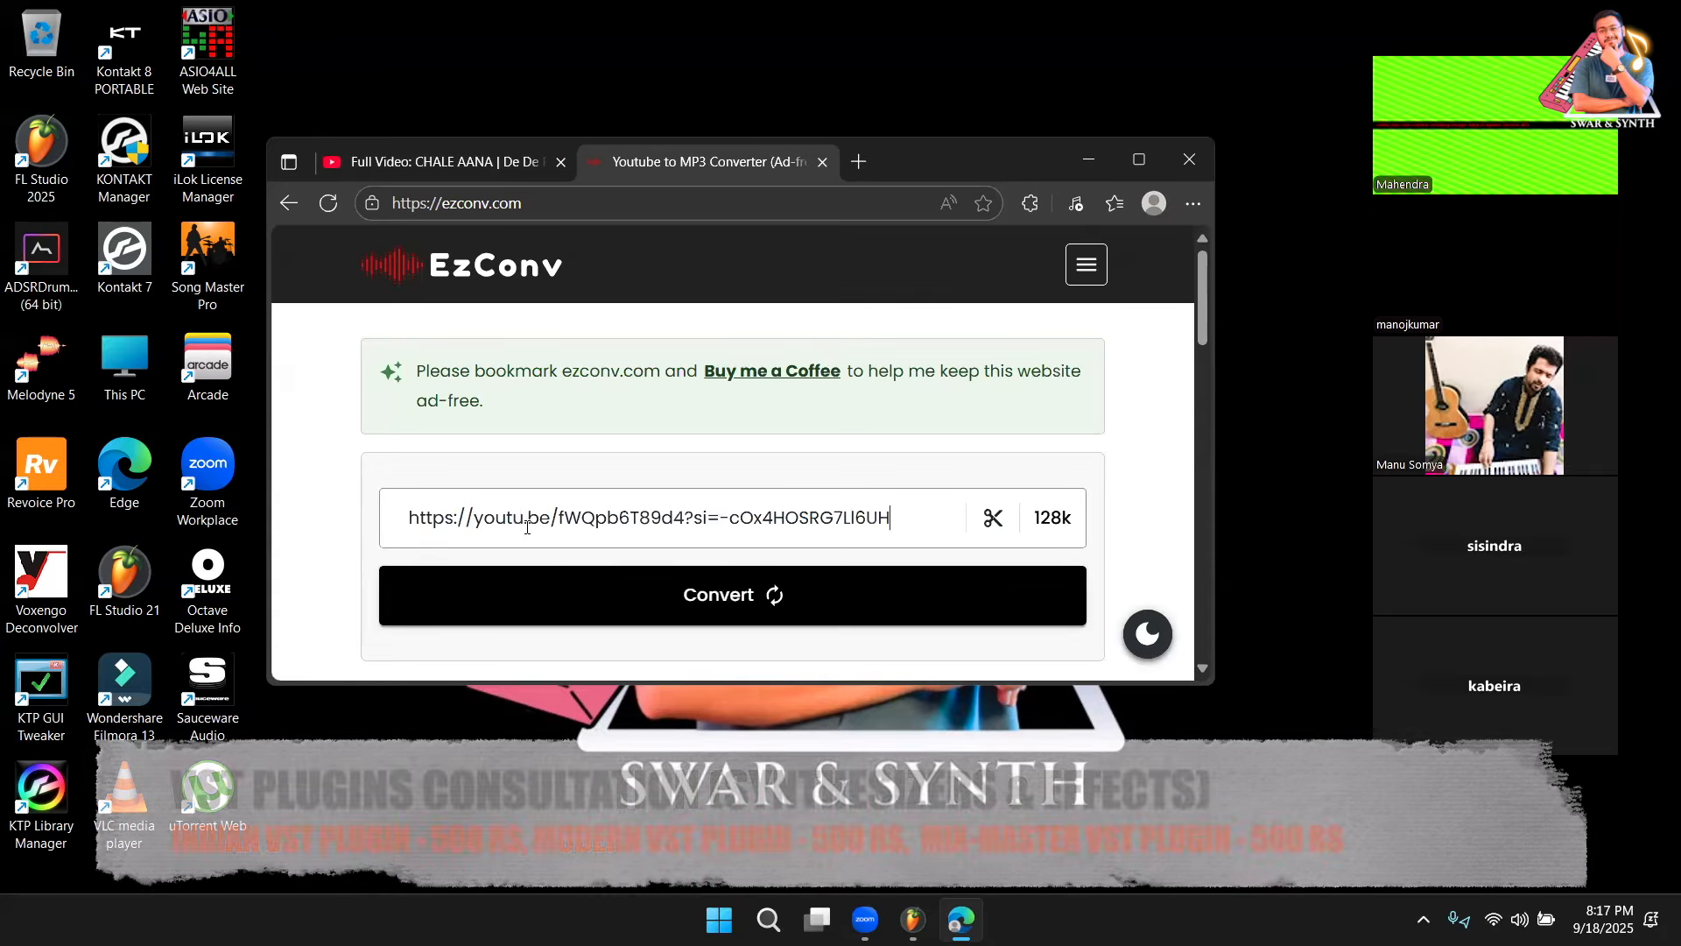
Convert the pasted Chale Aana video link and download the MP3, declining the donation request
left_click(565, 593)
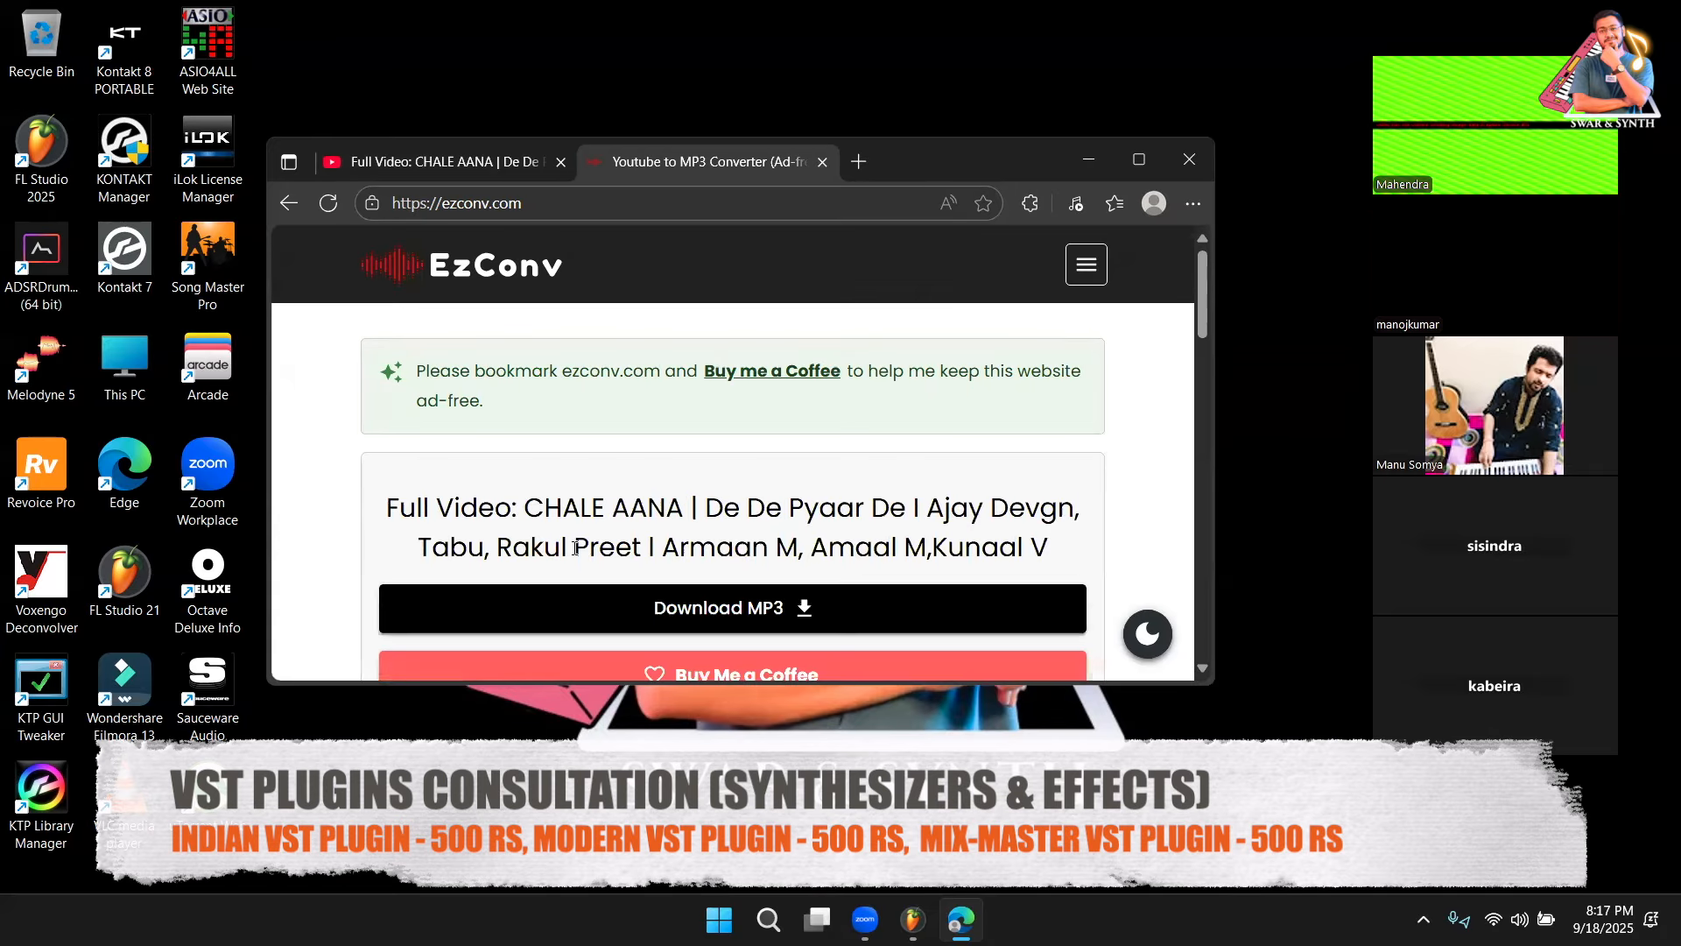
scroll(617, 582, "down", 2)
left_click(665, 385)
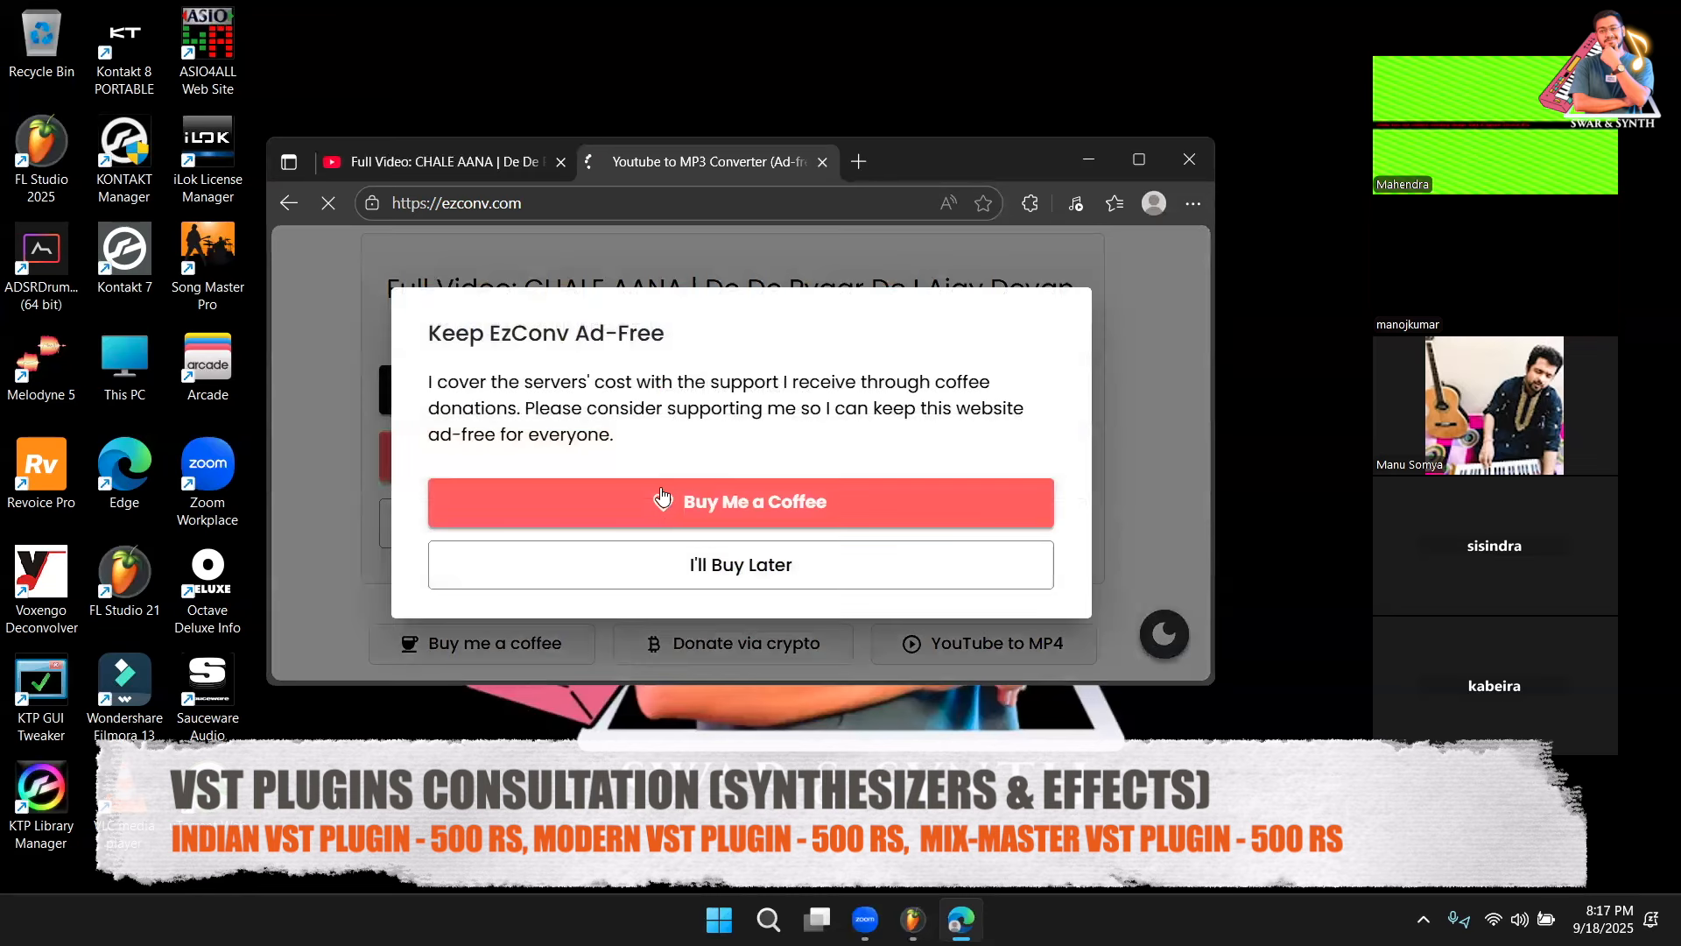
left_click(668, 565)
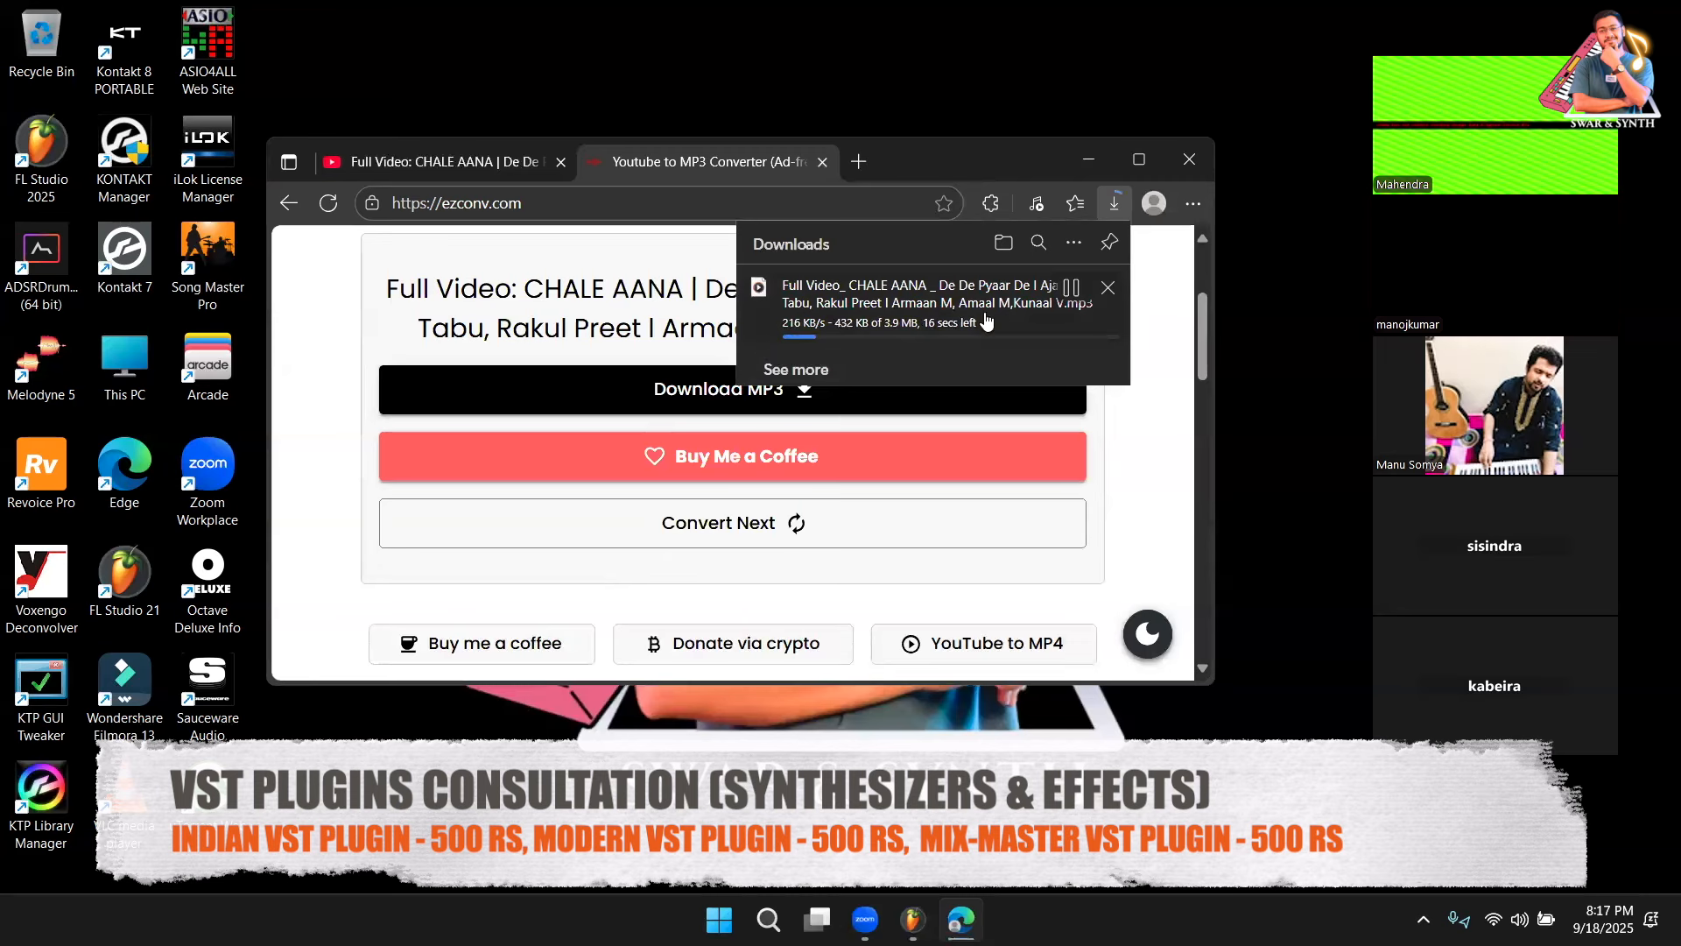
Open fadr.com in a new tab and show its full list of site tools
left_click(860, 165)
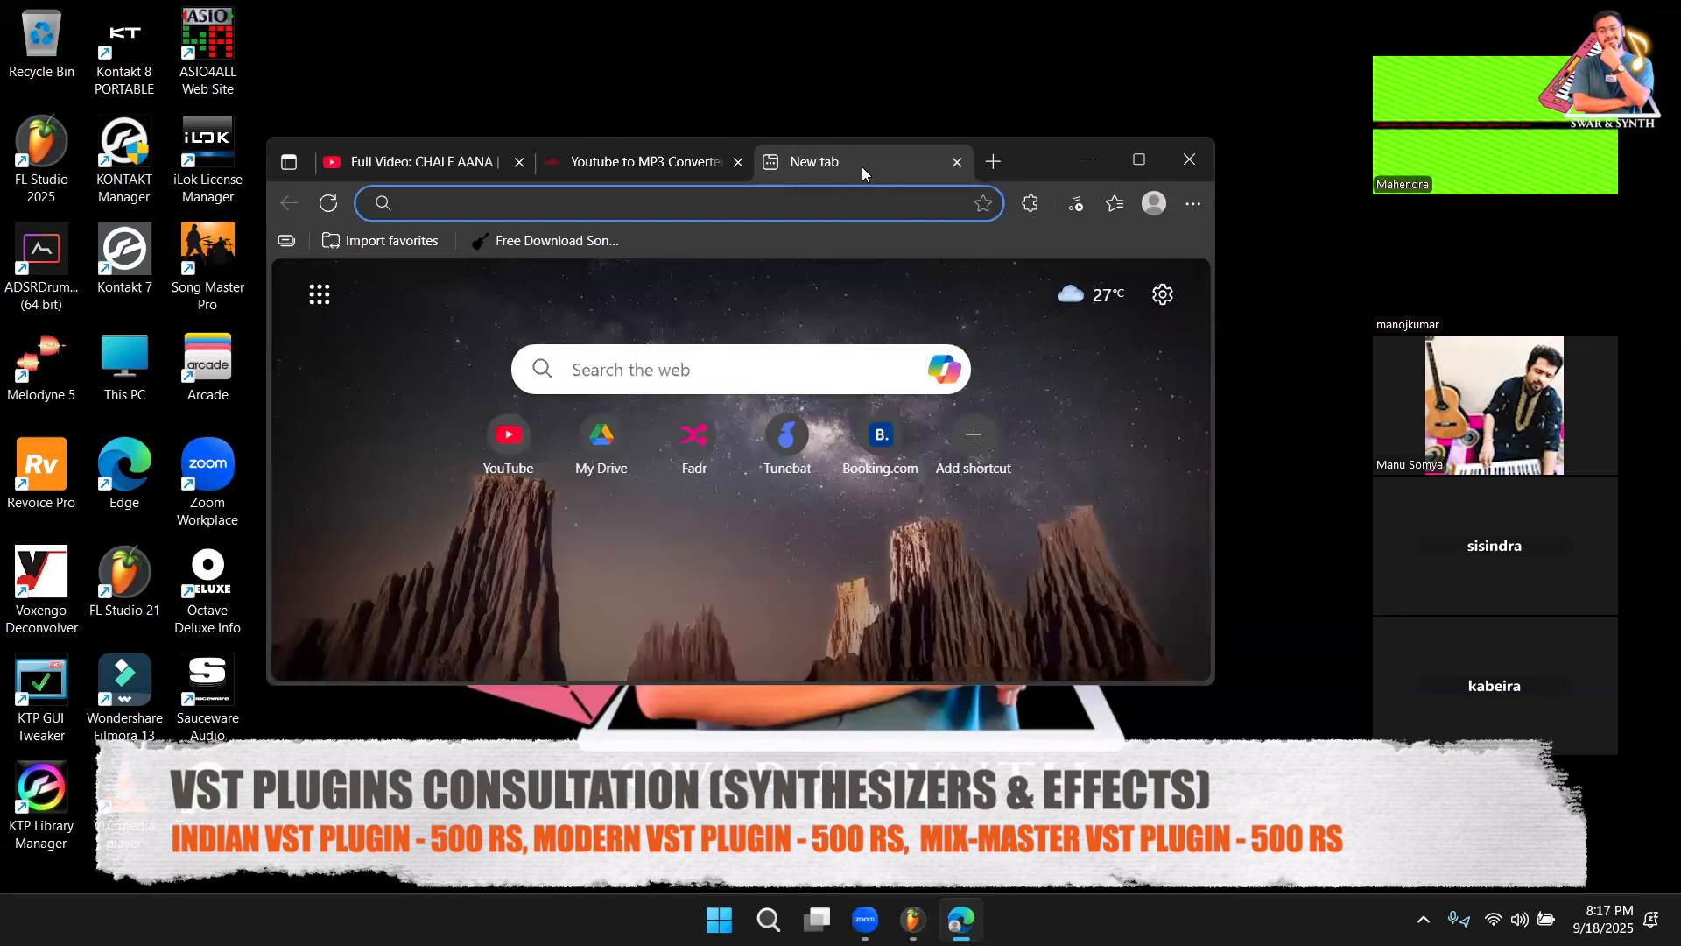
type("FAd")
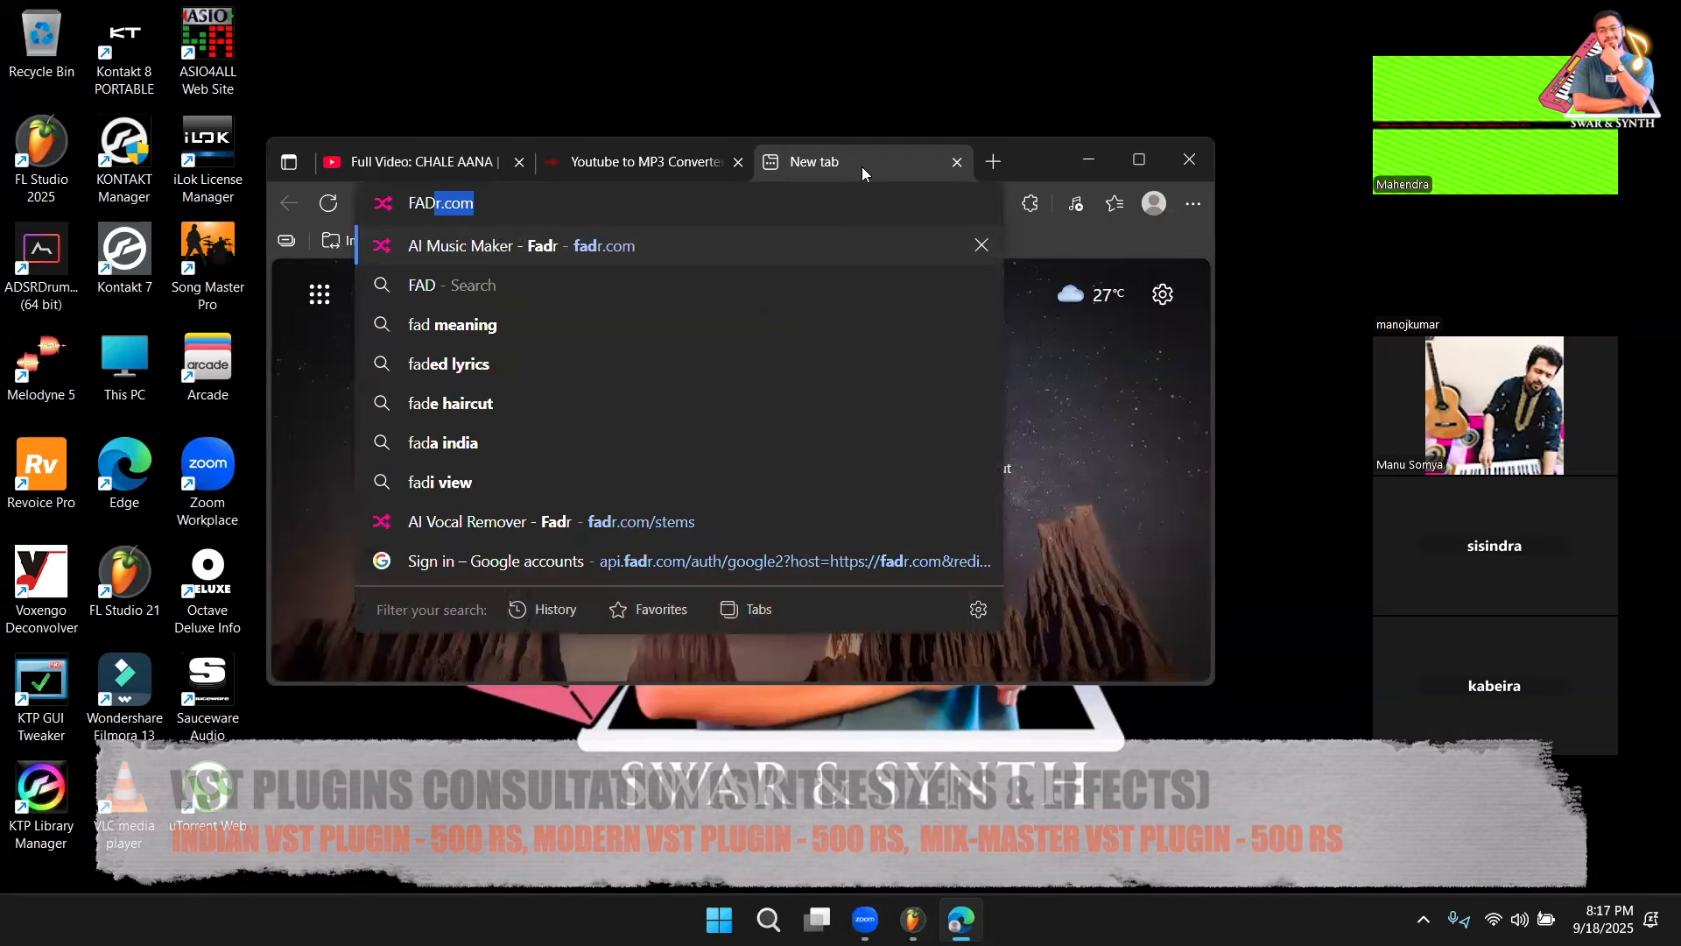
key("Return")
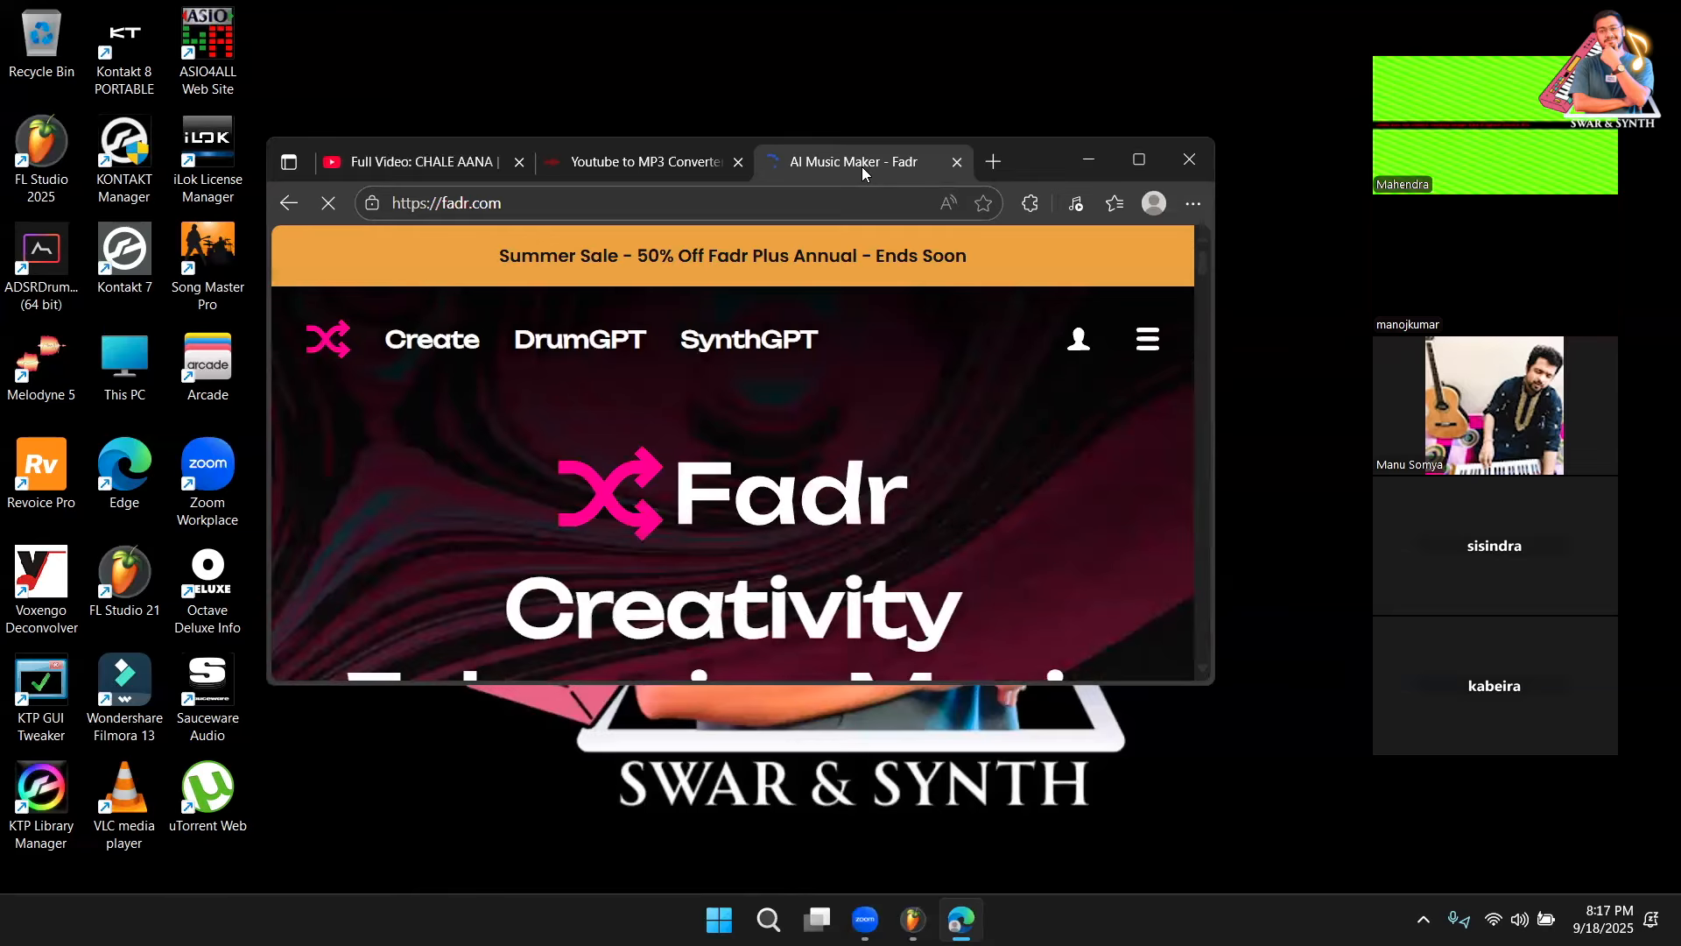
scroll(825, 526, "down", 5)
scroll(858, 488, "up", 4)
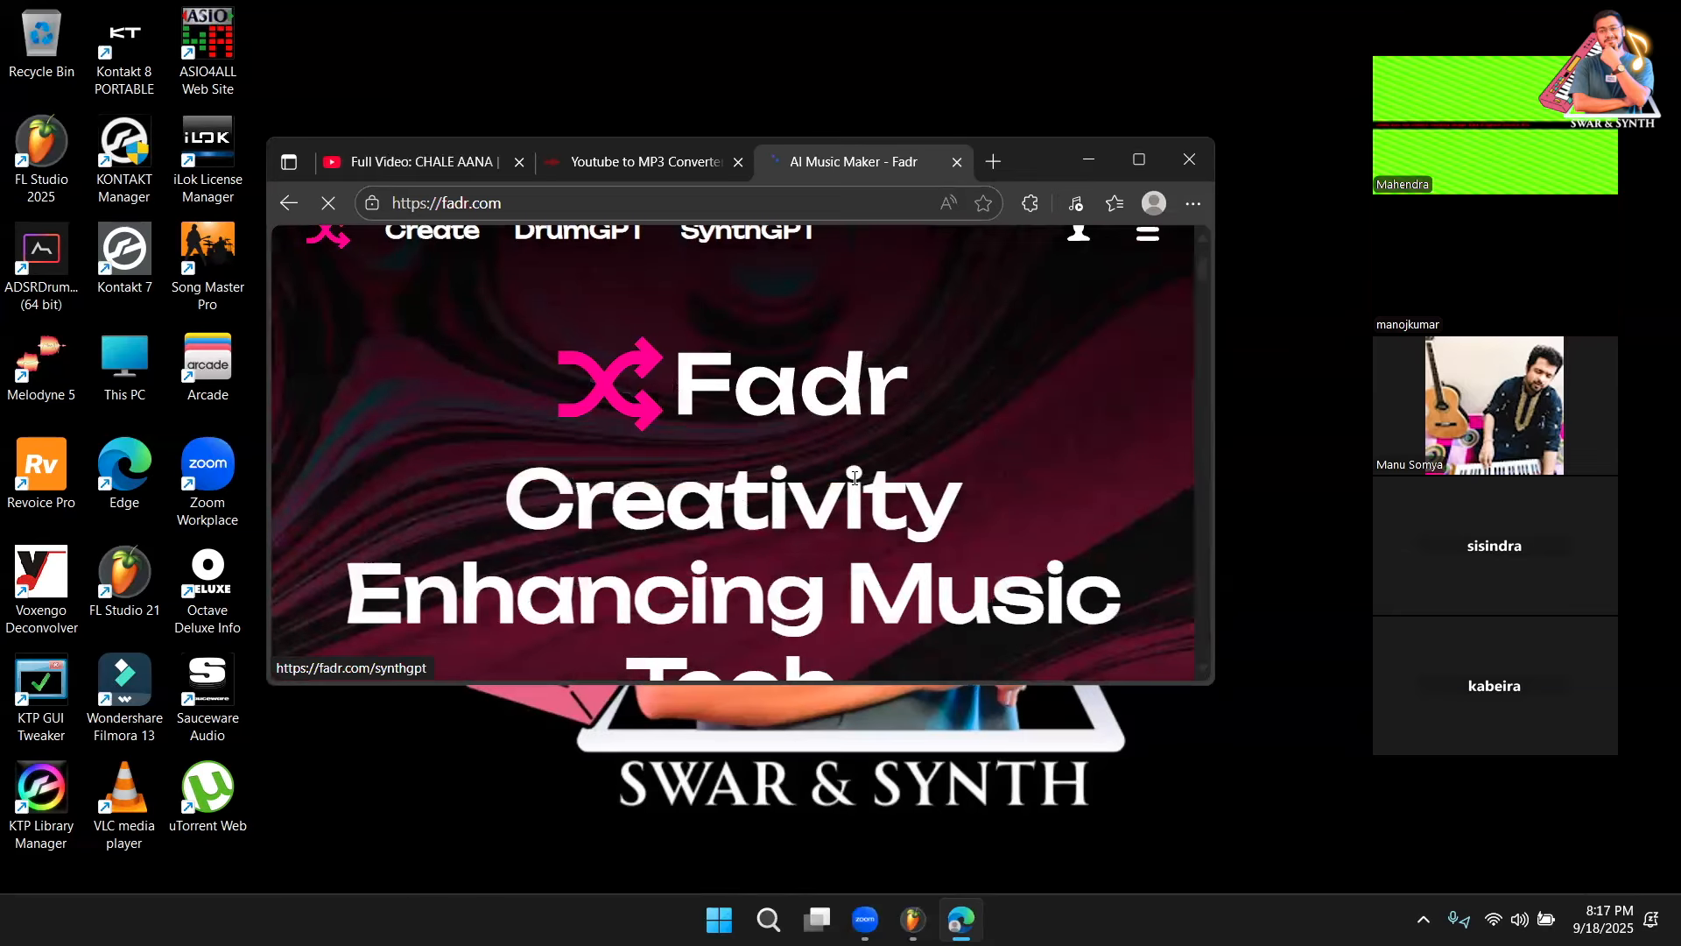
scroll(727, 411, "up", 2)
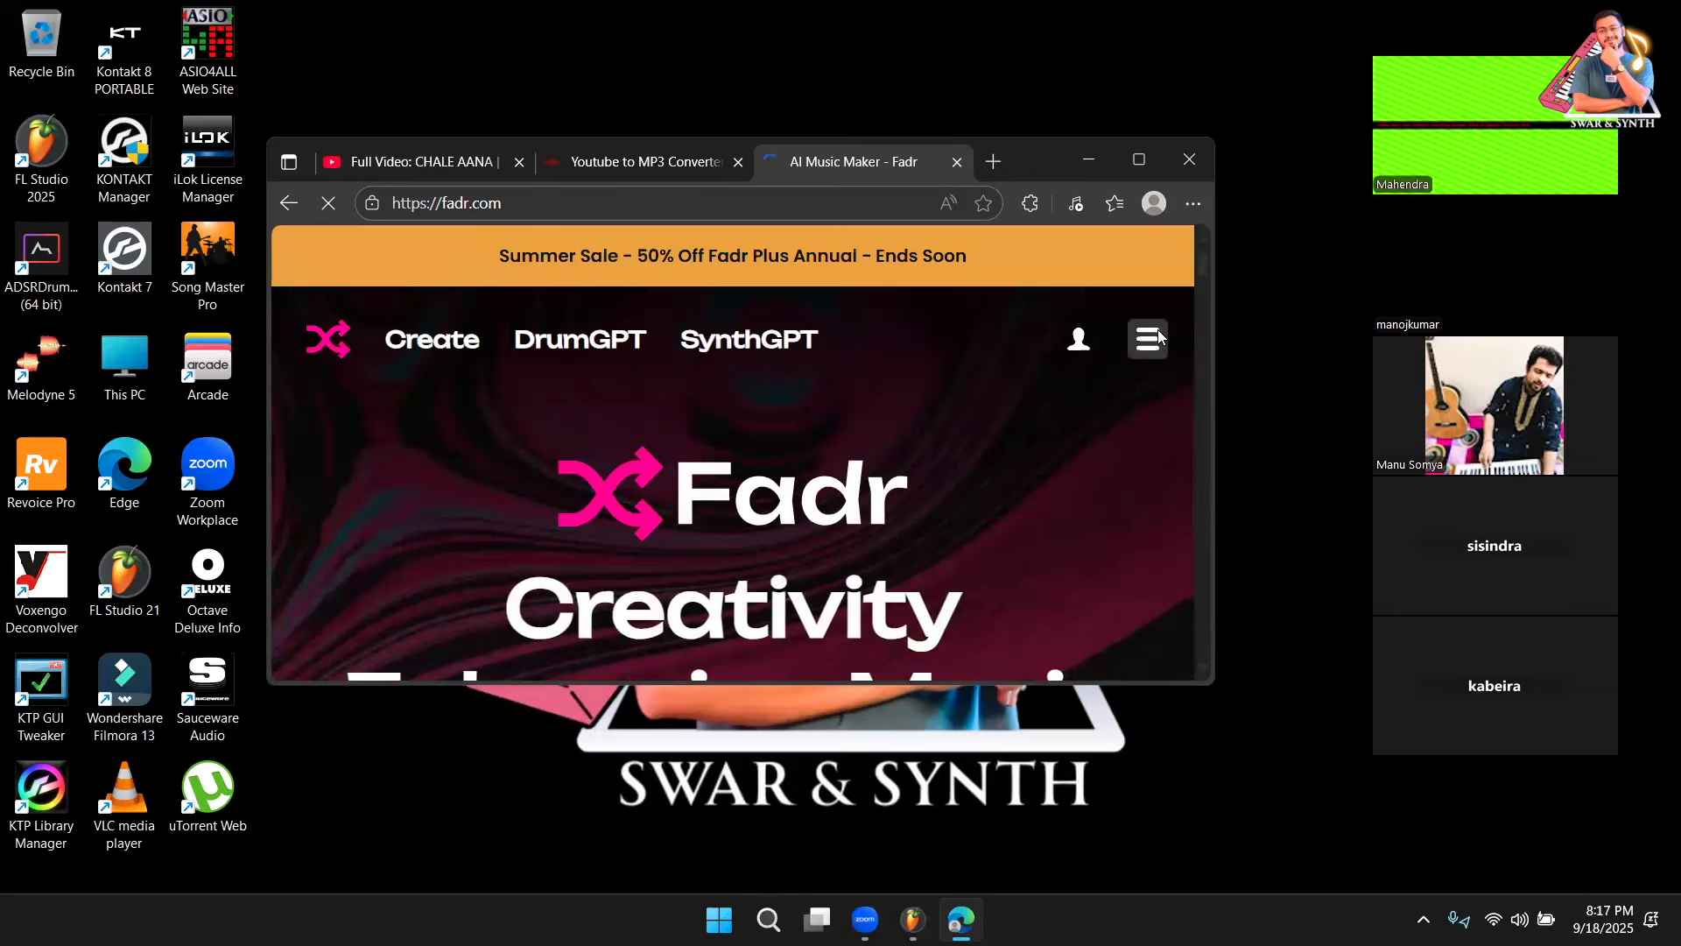
left_click(1156, 336)
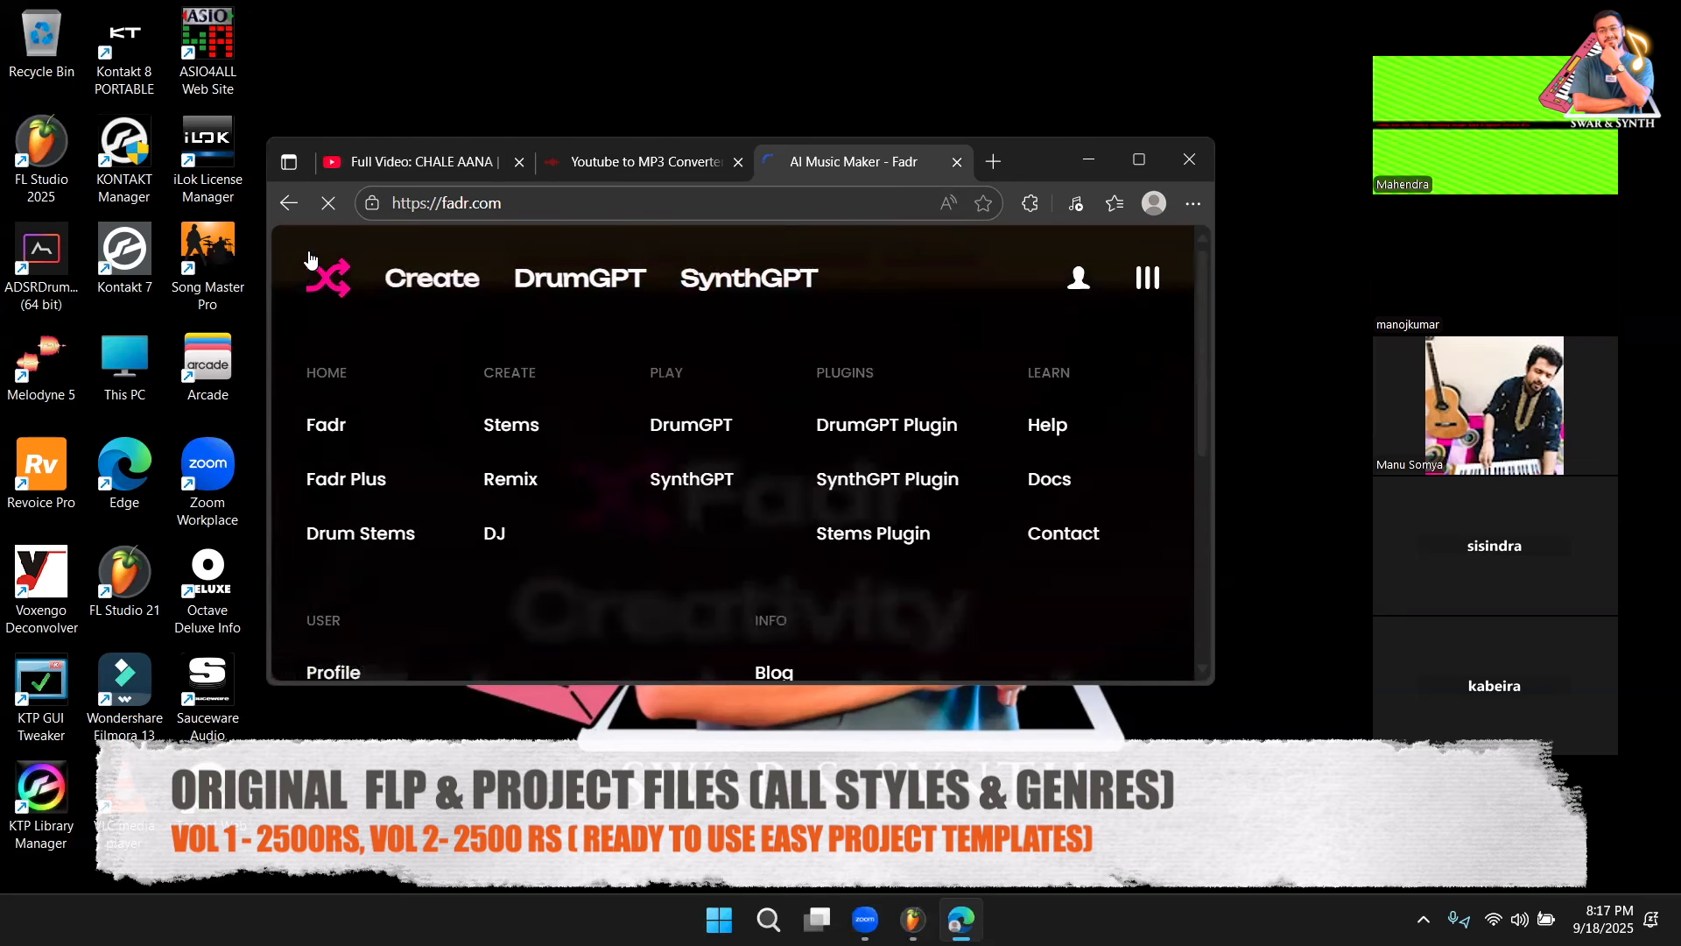
Open Tunebat's Song Key & BPM Finder in another new tab and close the floating video ad
left_click(994, 163)
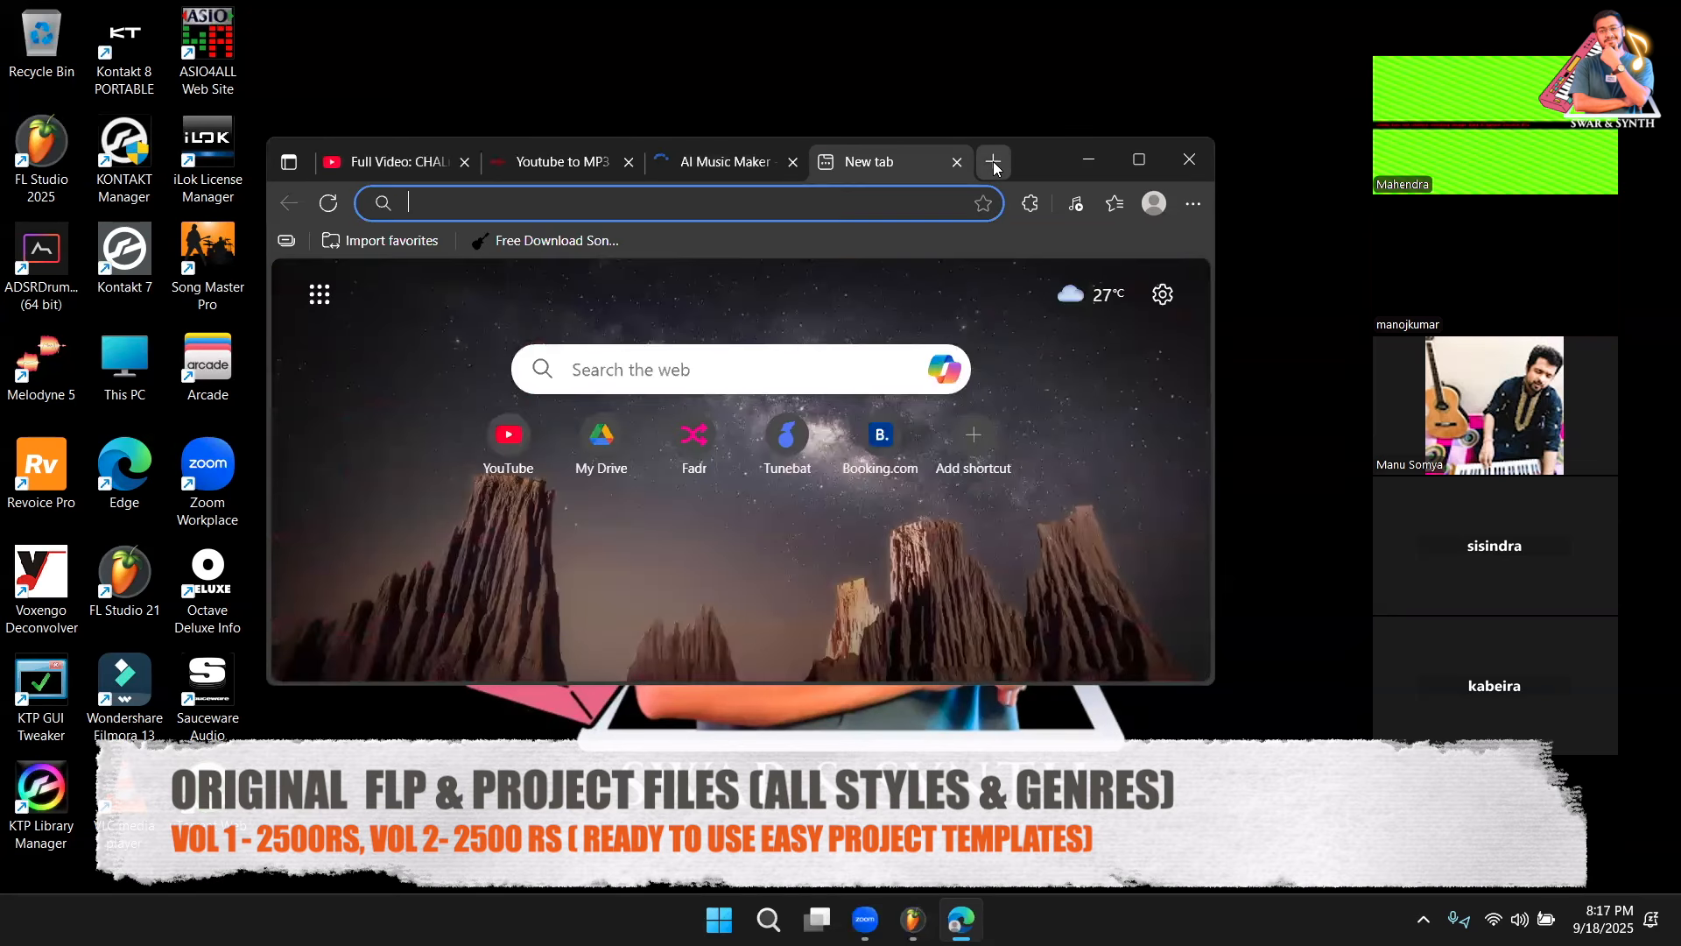
type("tun")
key("Return")
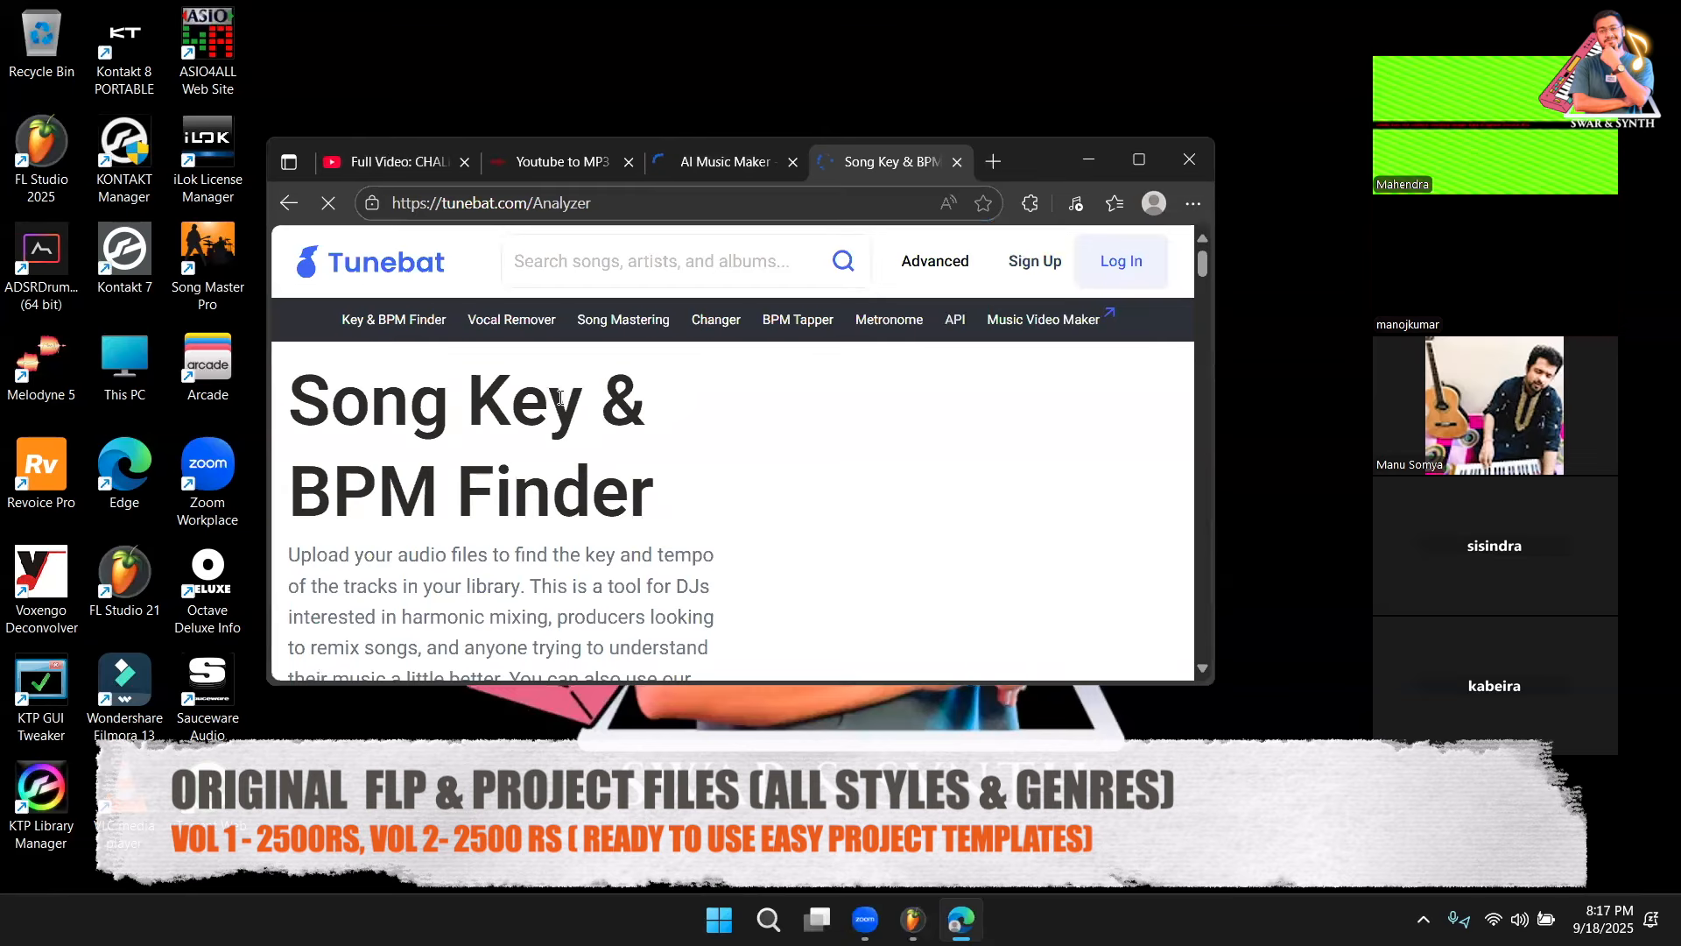
scroll(560, 403, "down", 8)
scroll(560, 403, "up", 8)
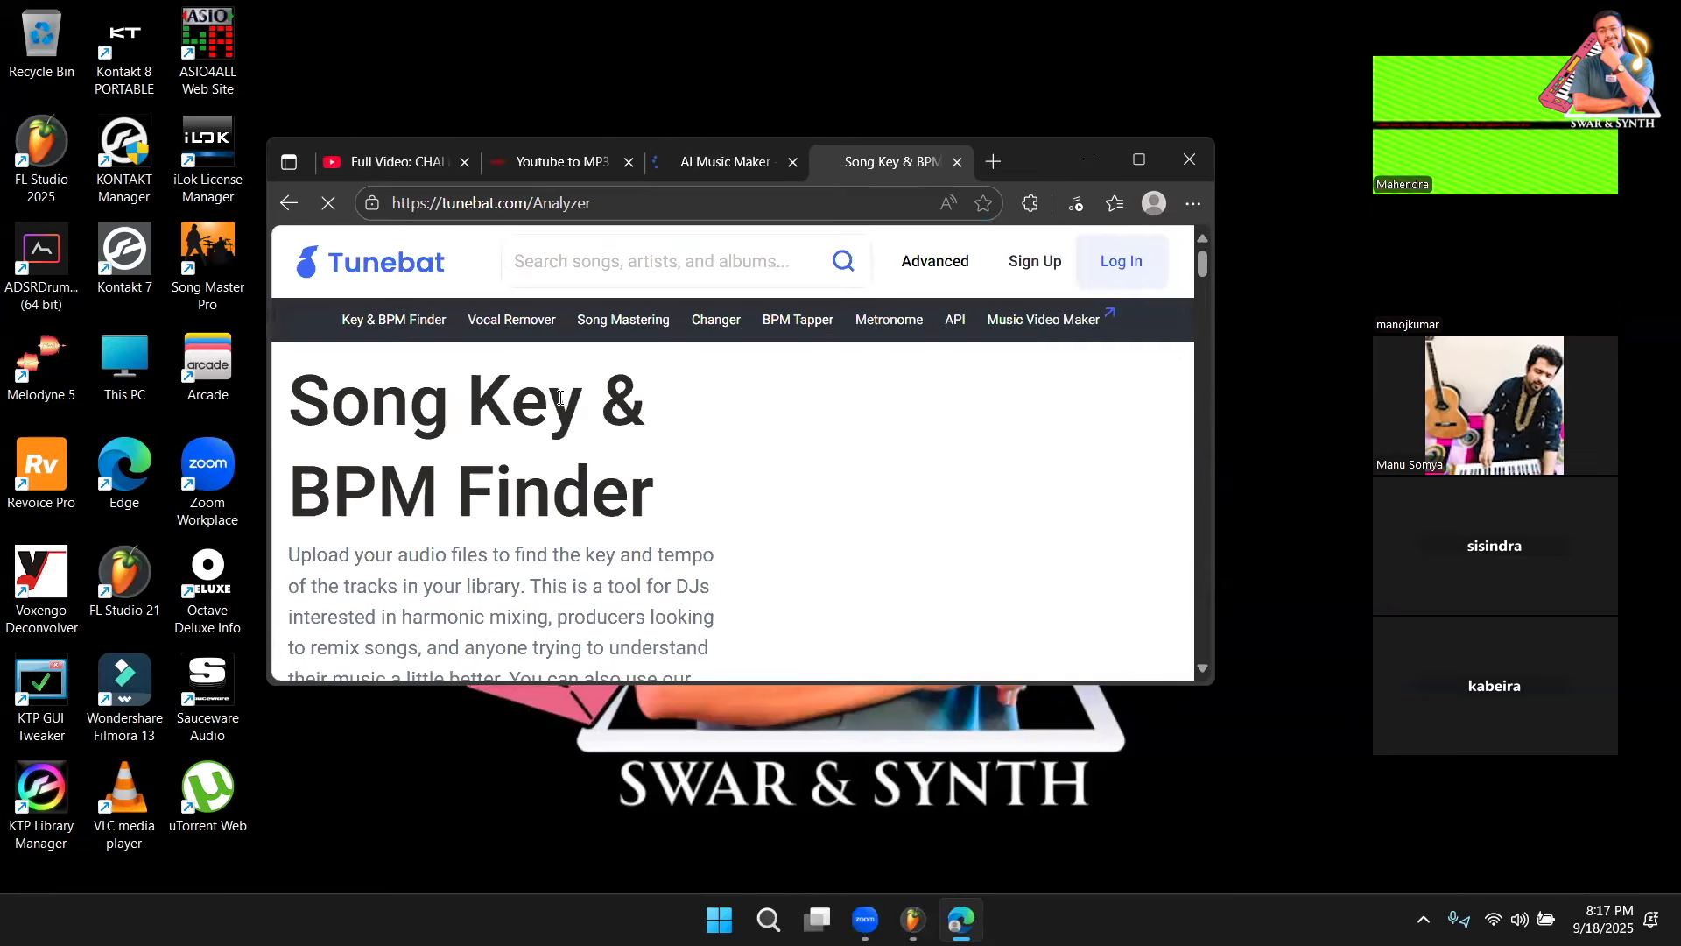
scroll(539, 405, "down", 3)
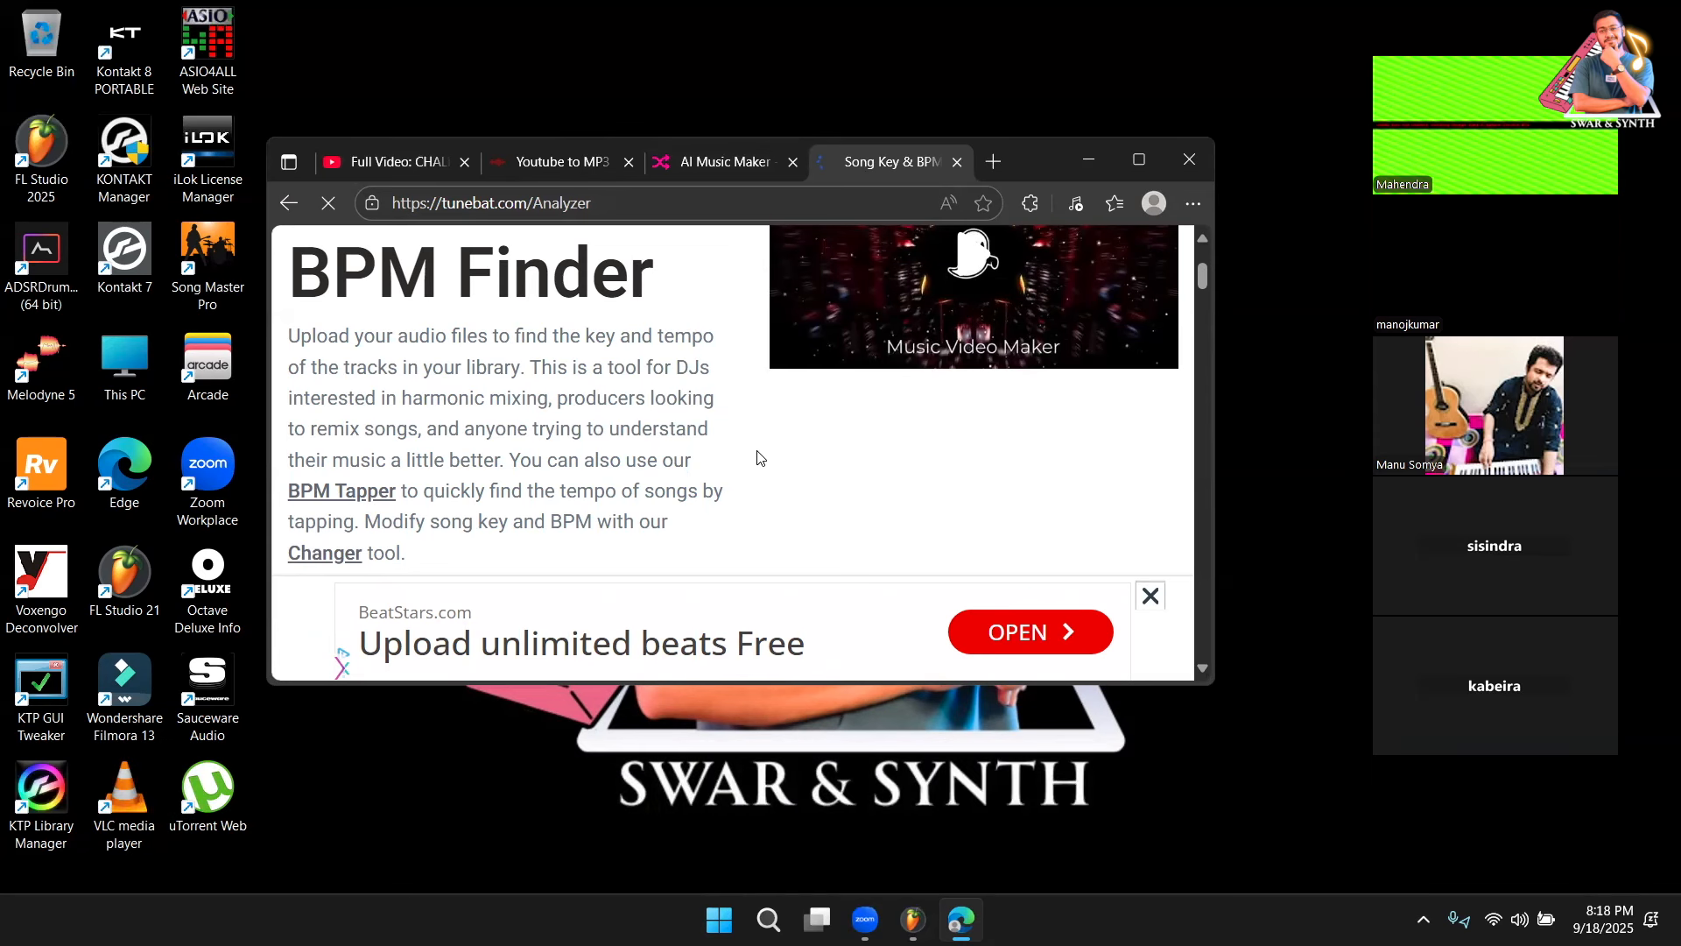
scroll(758, 466, "down", 5)
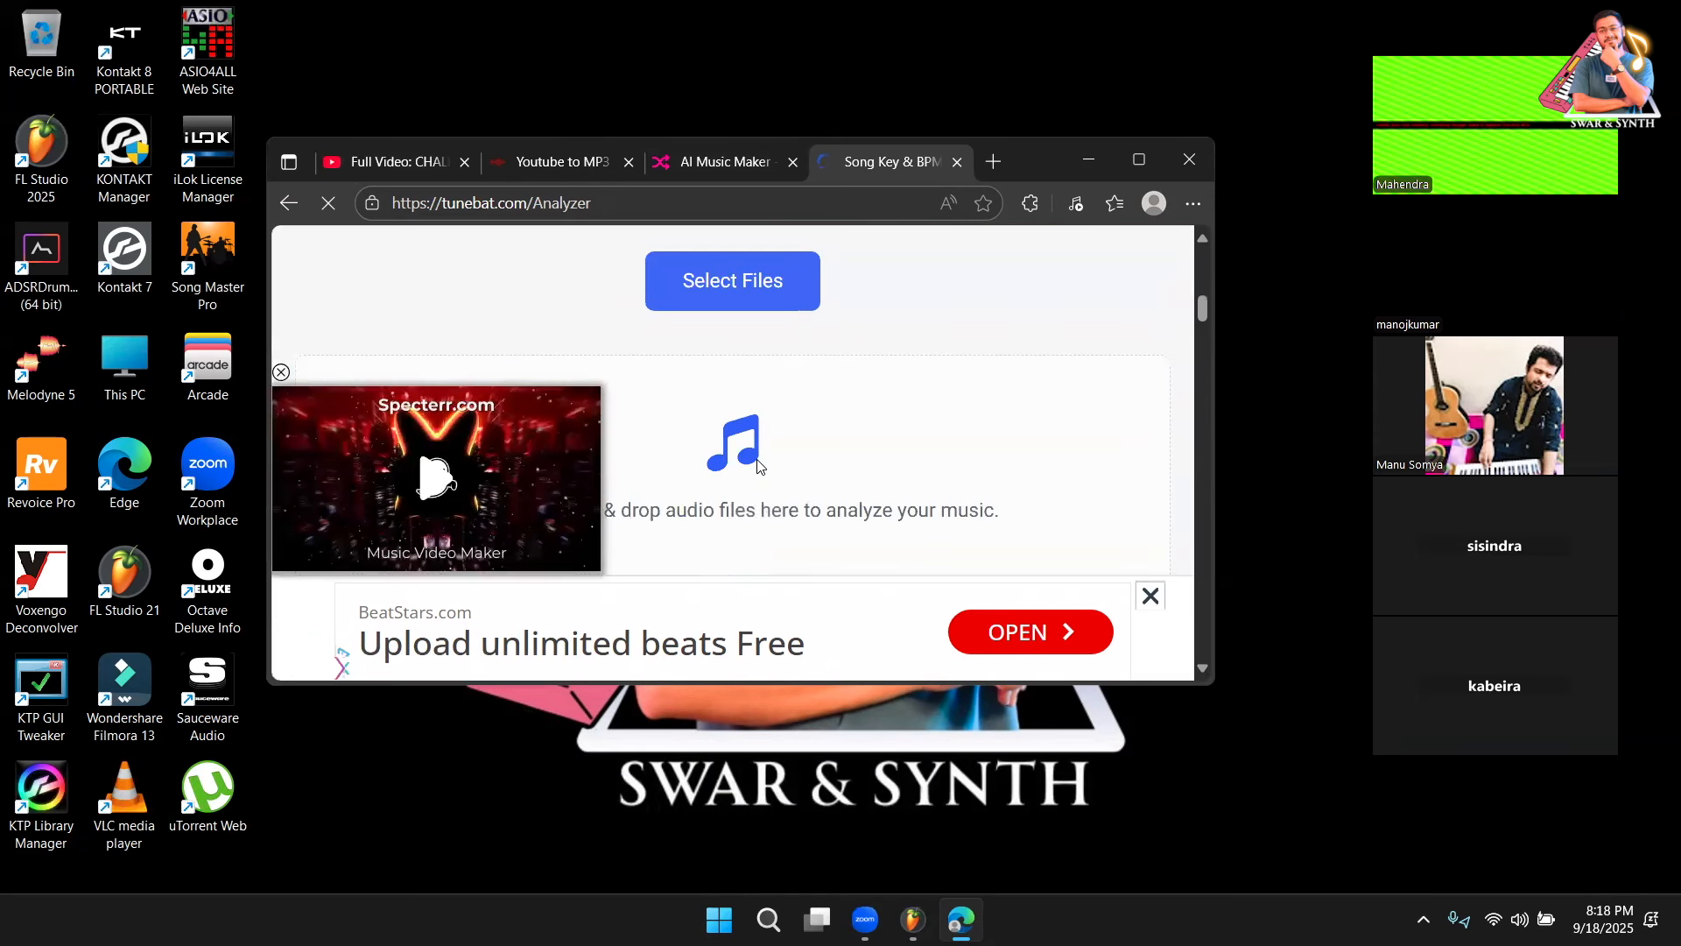
scroll(759, 469, "down", 1)
scroll(765, 451, "up", 4)
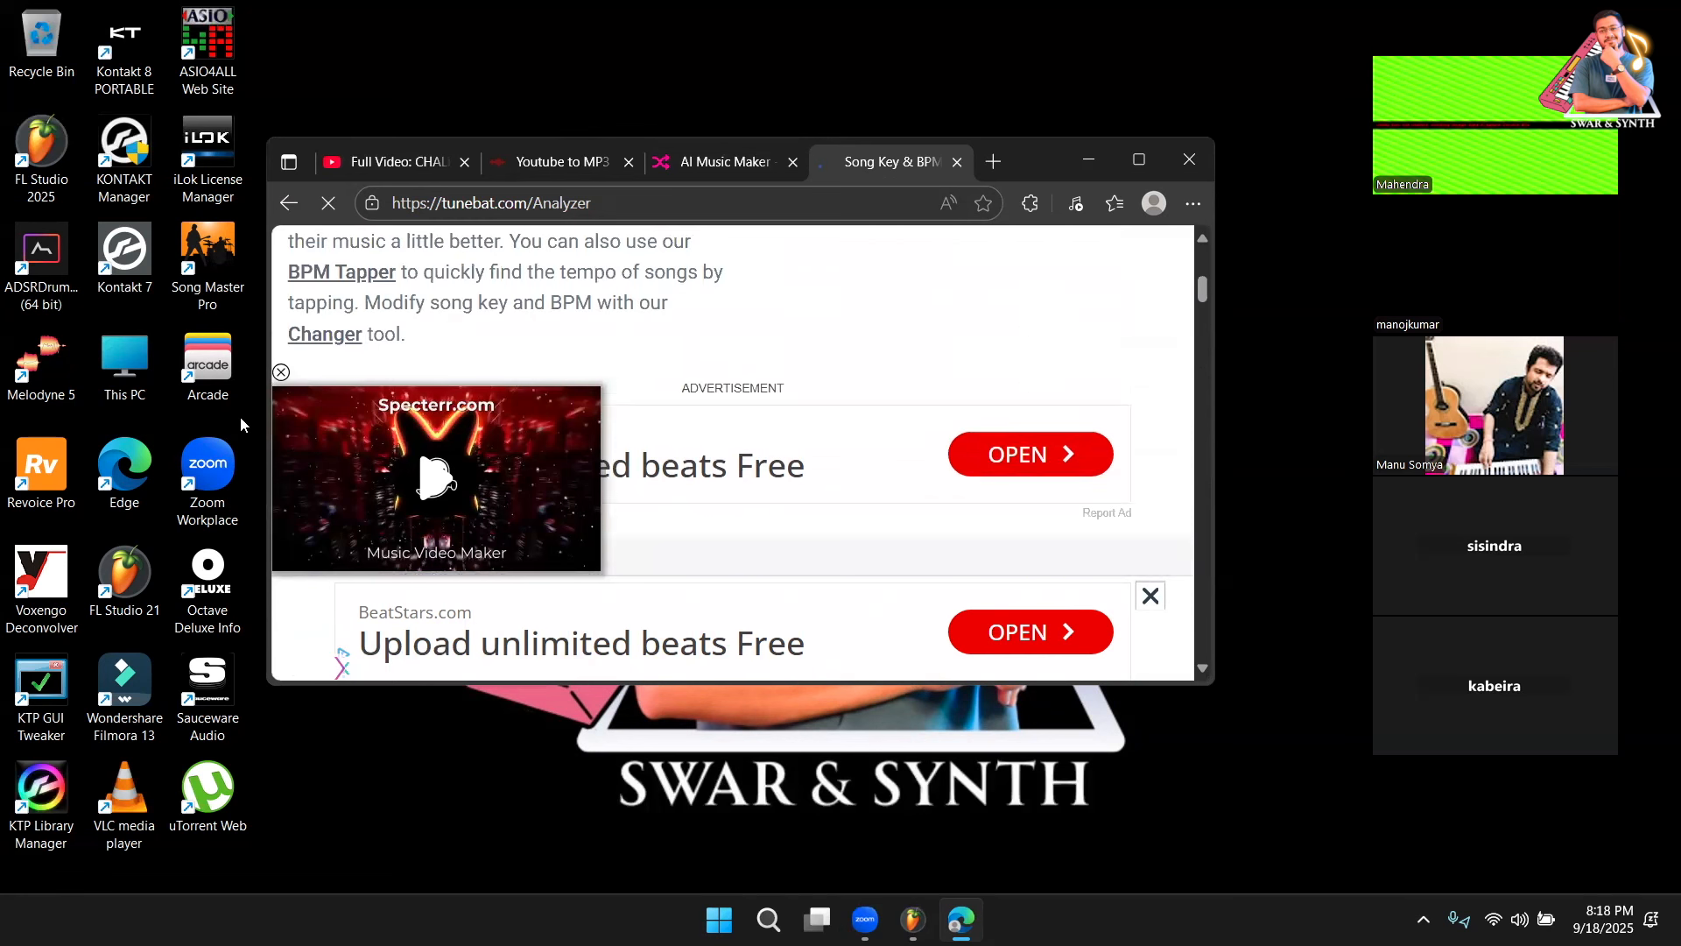
left_click(281, 372)
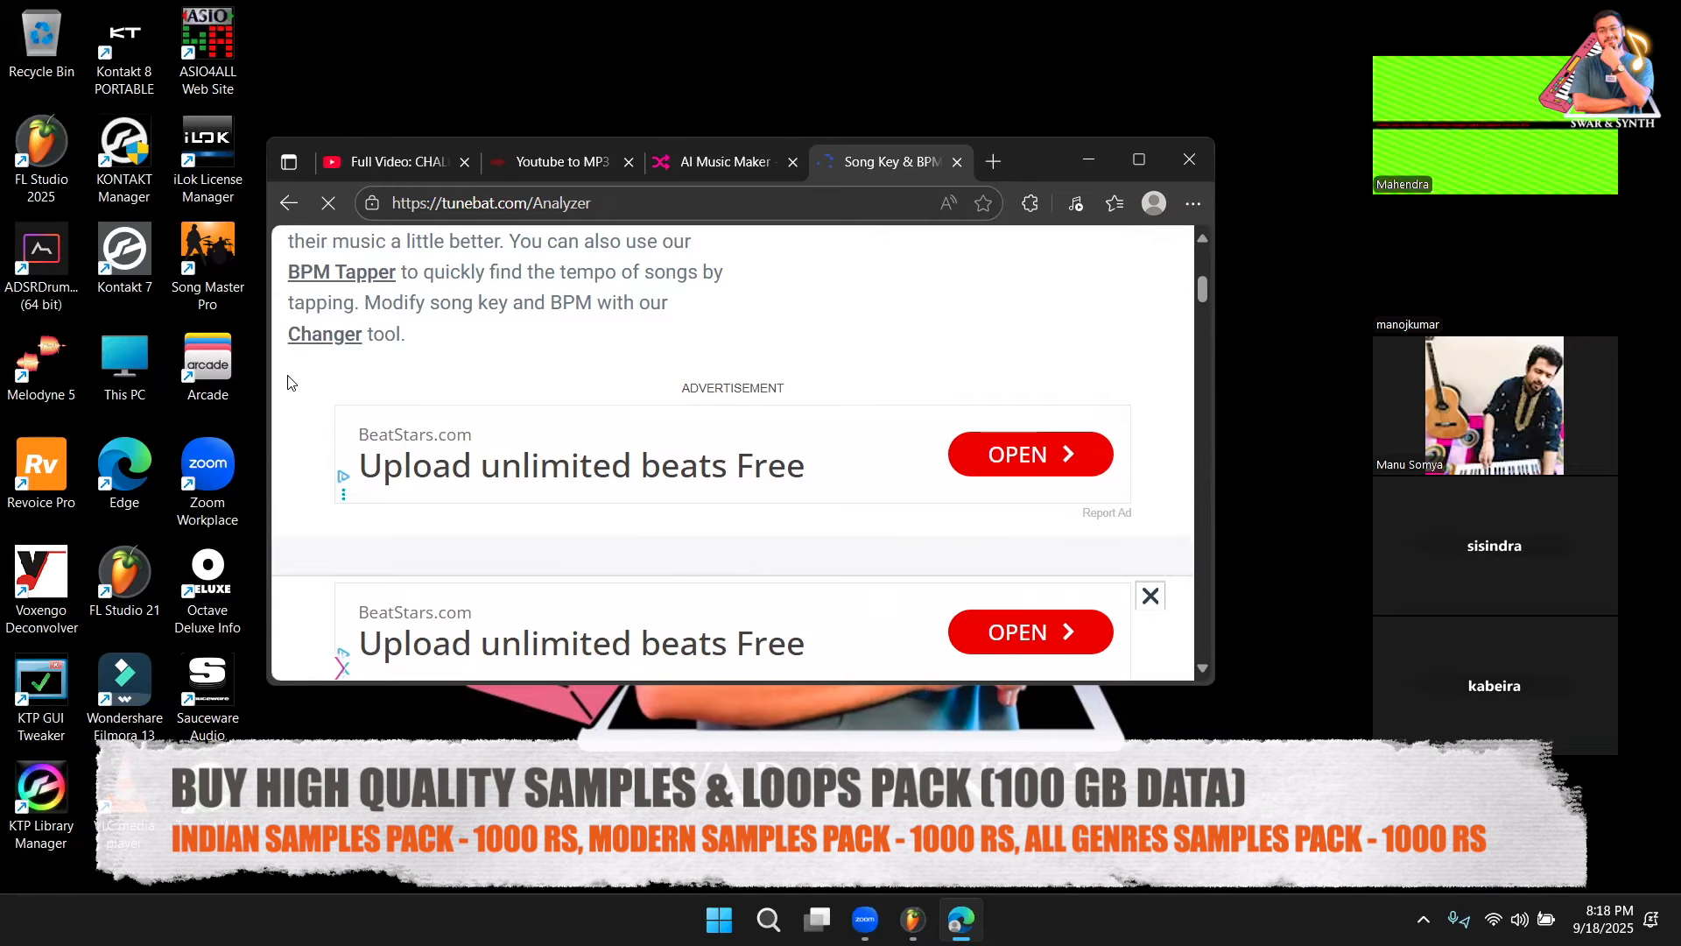
Return to the Fadr tab, reload its home page and open the Stems tool
left_click(685, 164)
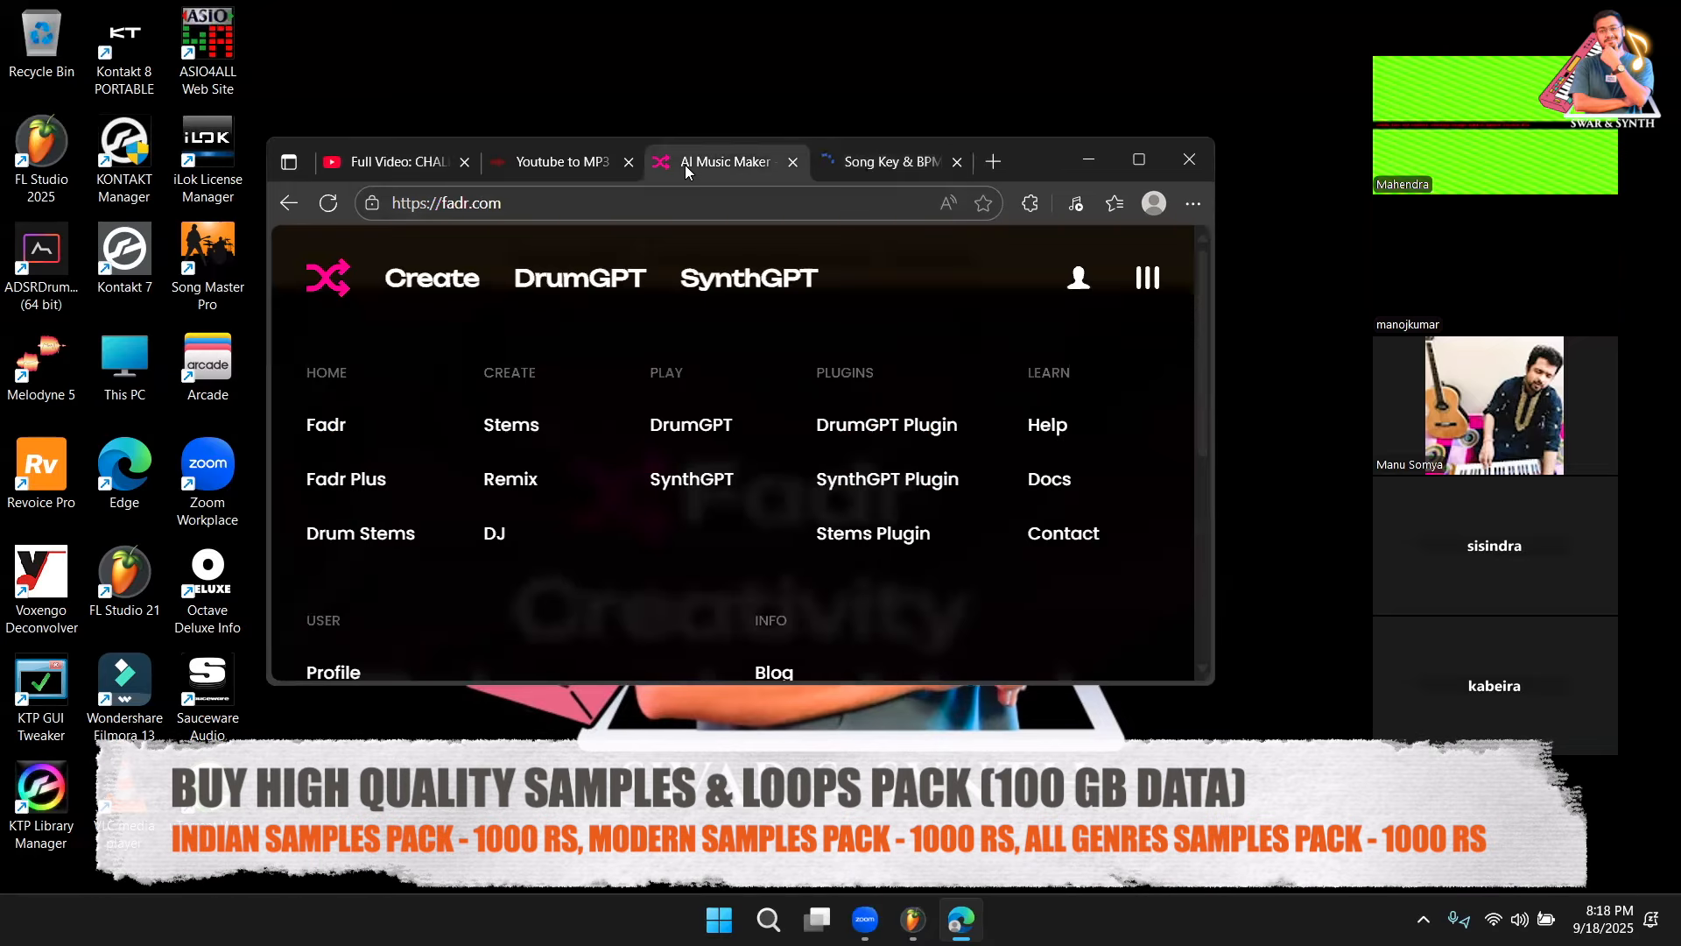
left_click(595, 159)
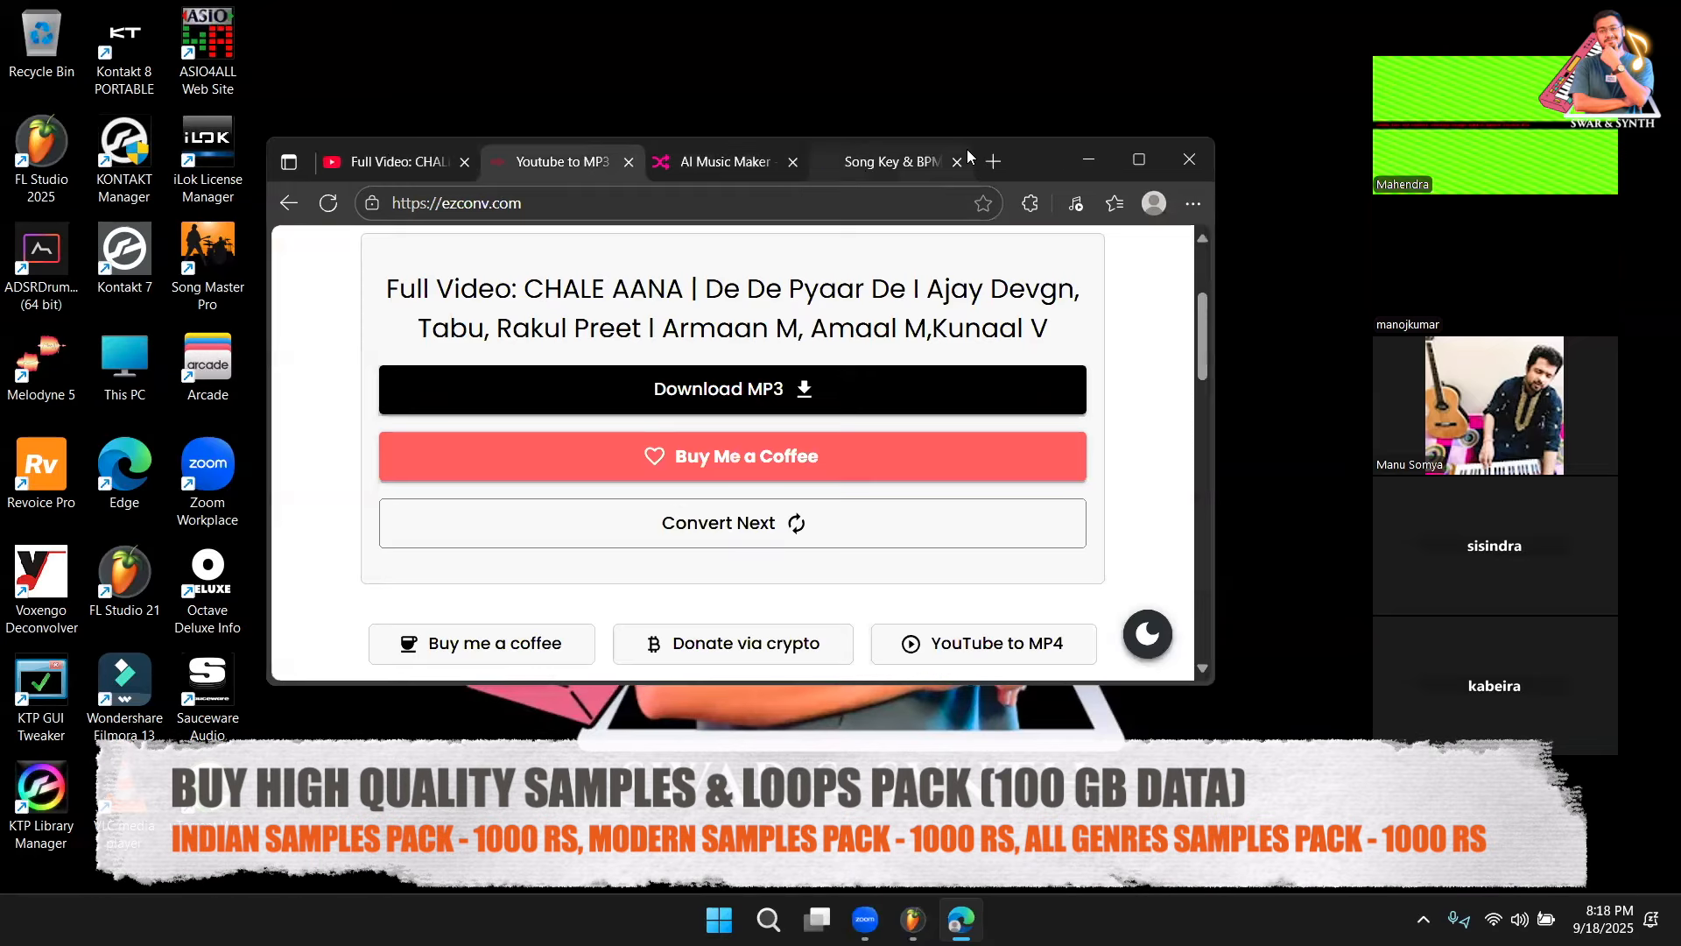
left_click(717, 162)
mouse_move(576, 285)
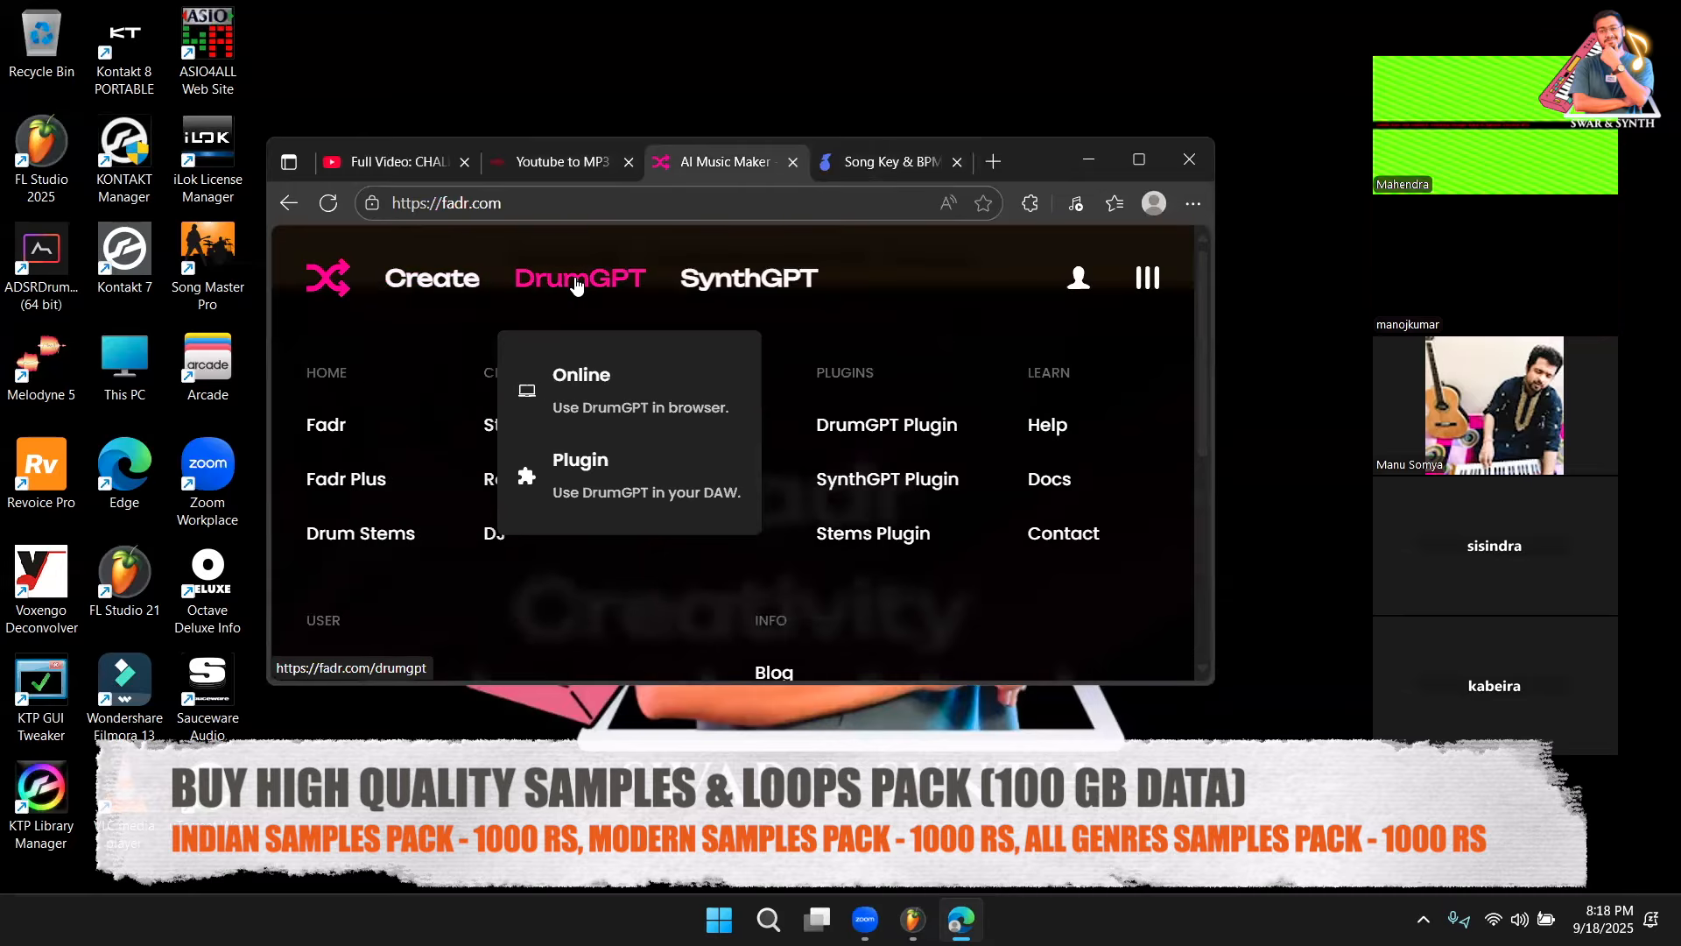
left_click(330, 204)
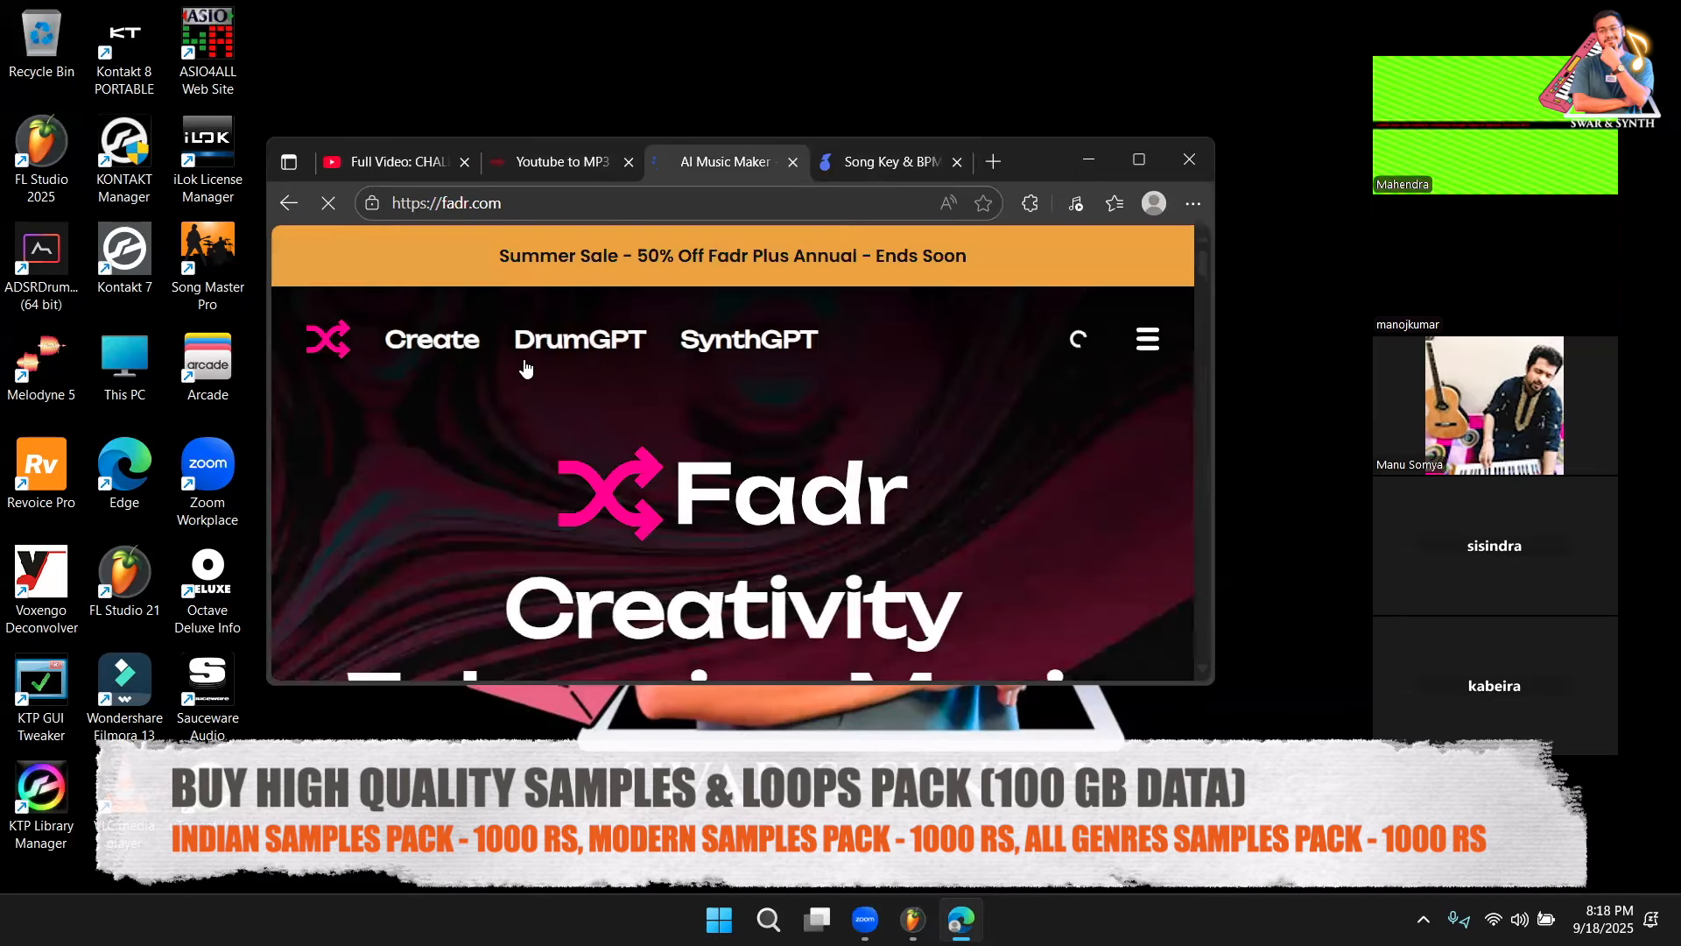
scroll(508, 493, "down", 5)
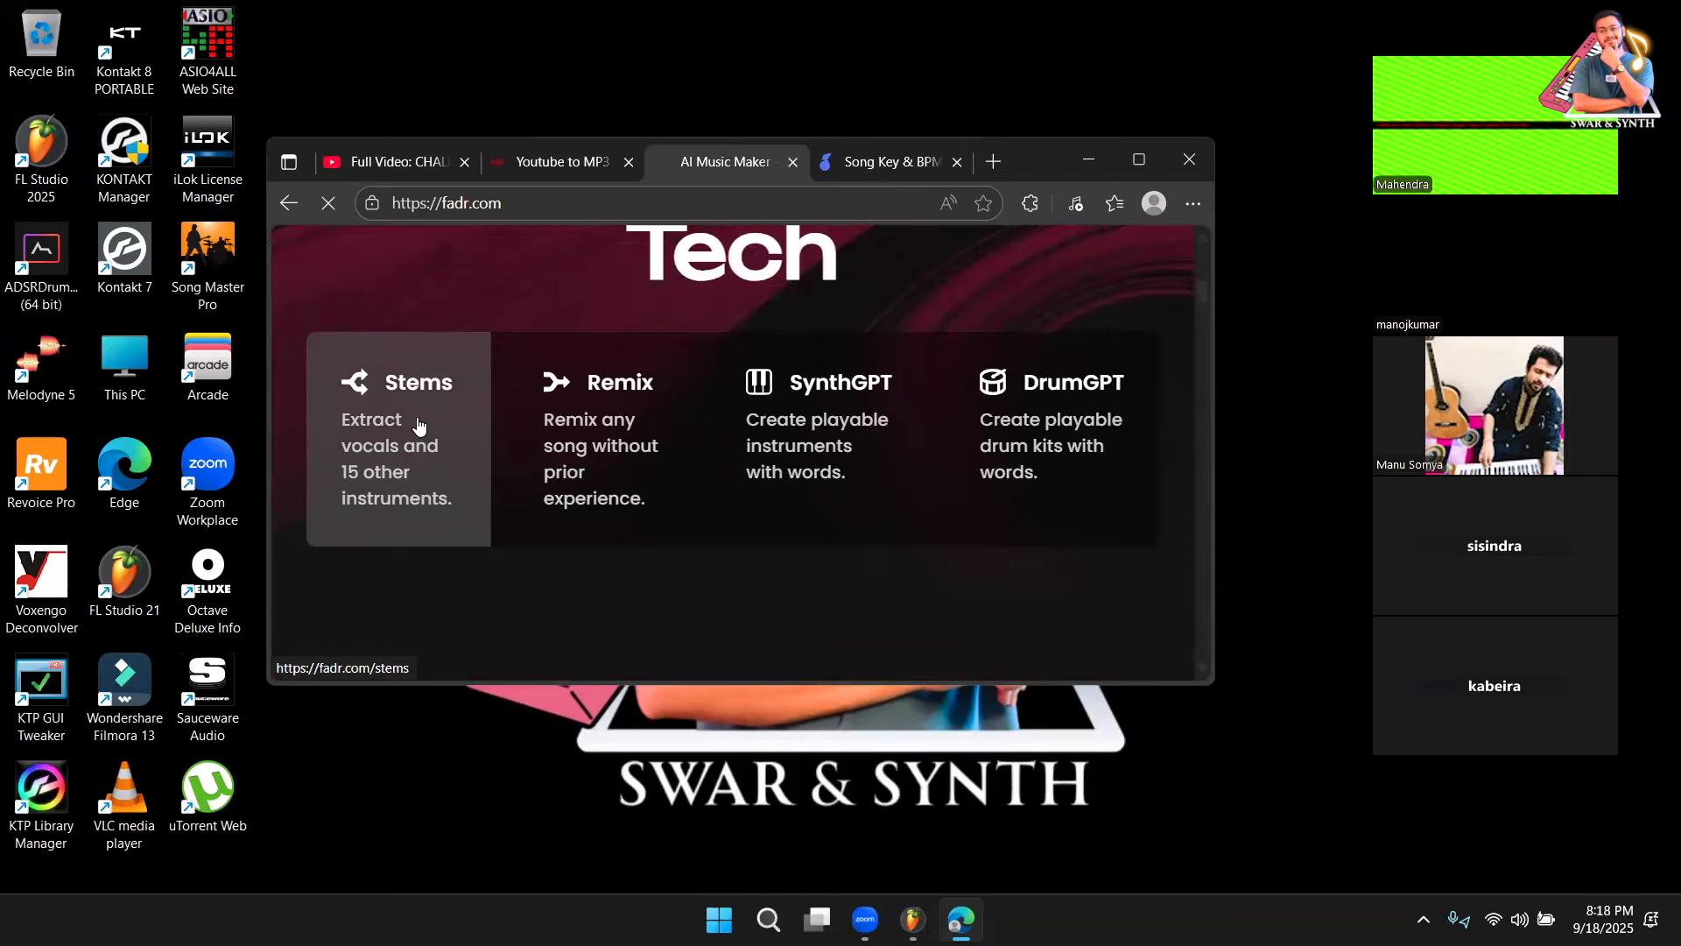
Upload the Chale Aana MP3 from the Downloads folder to Fadr Stems
scroll(586, 496, "down", 4)
scroll(586, 496, "up", 2)
left_click(636, 491)
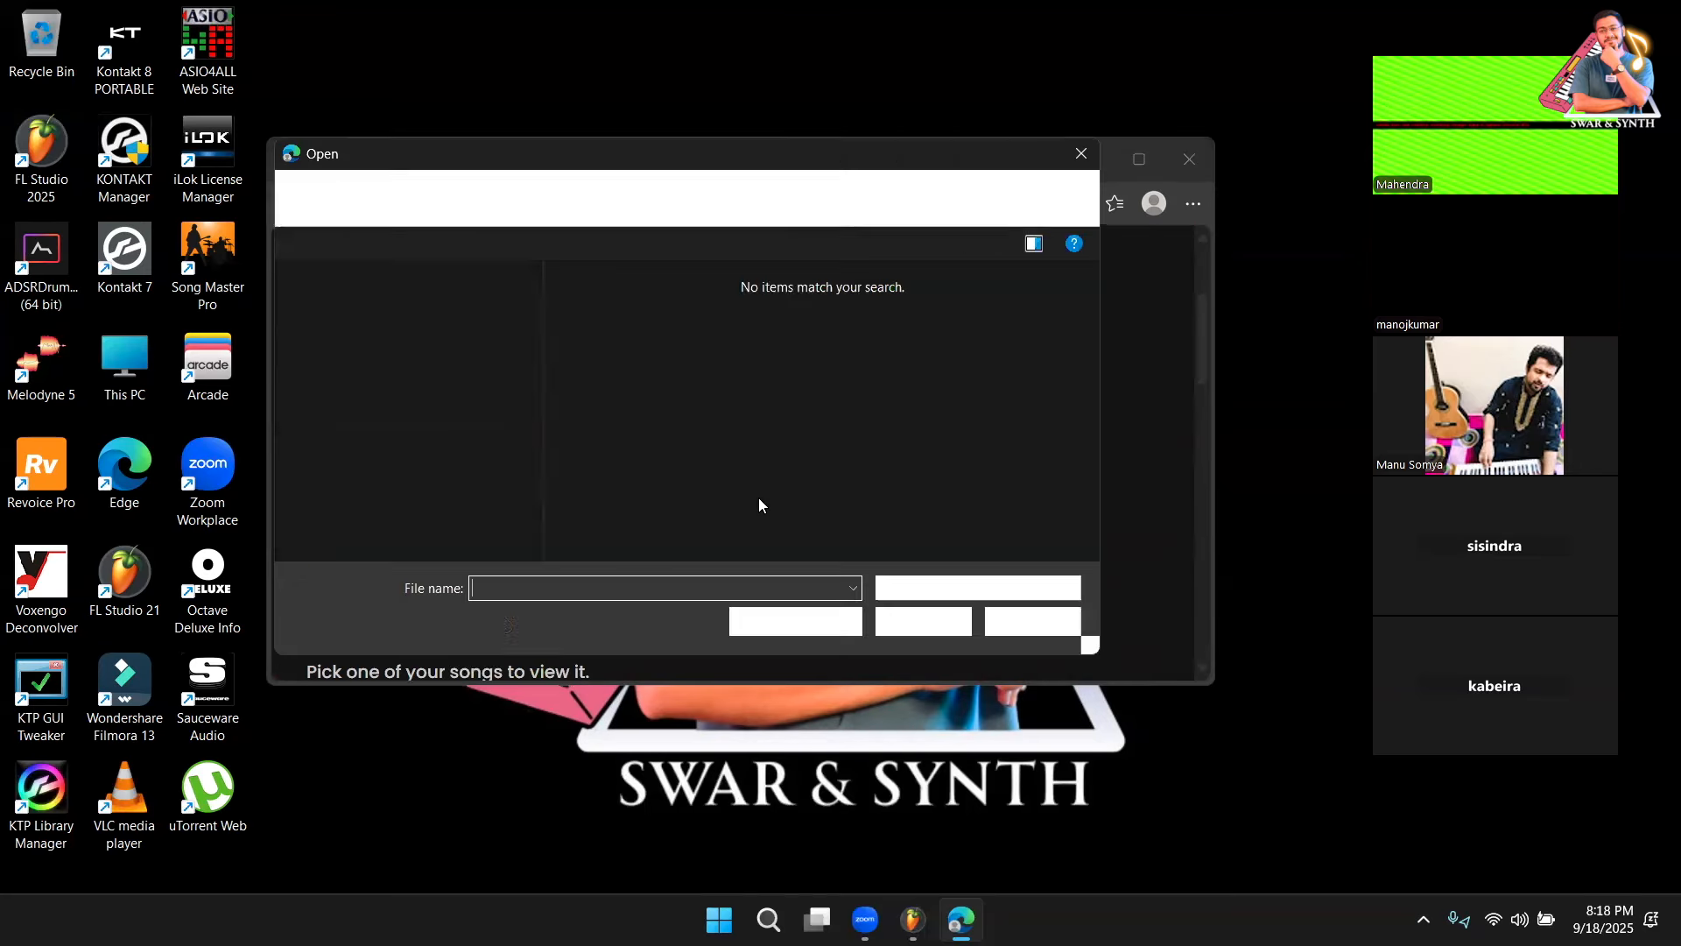
left_click(413, 399)
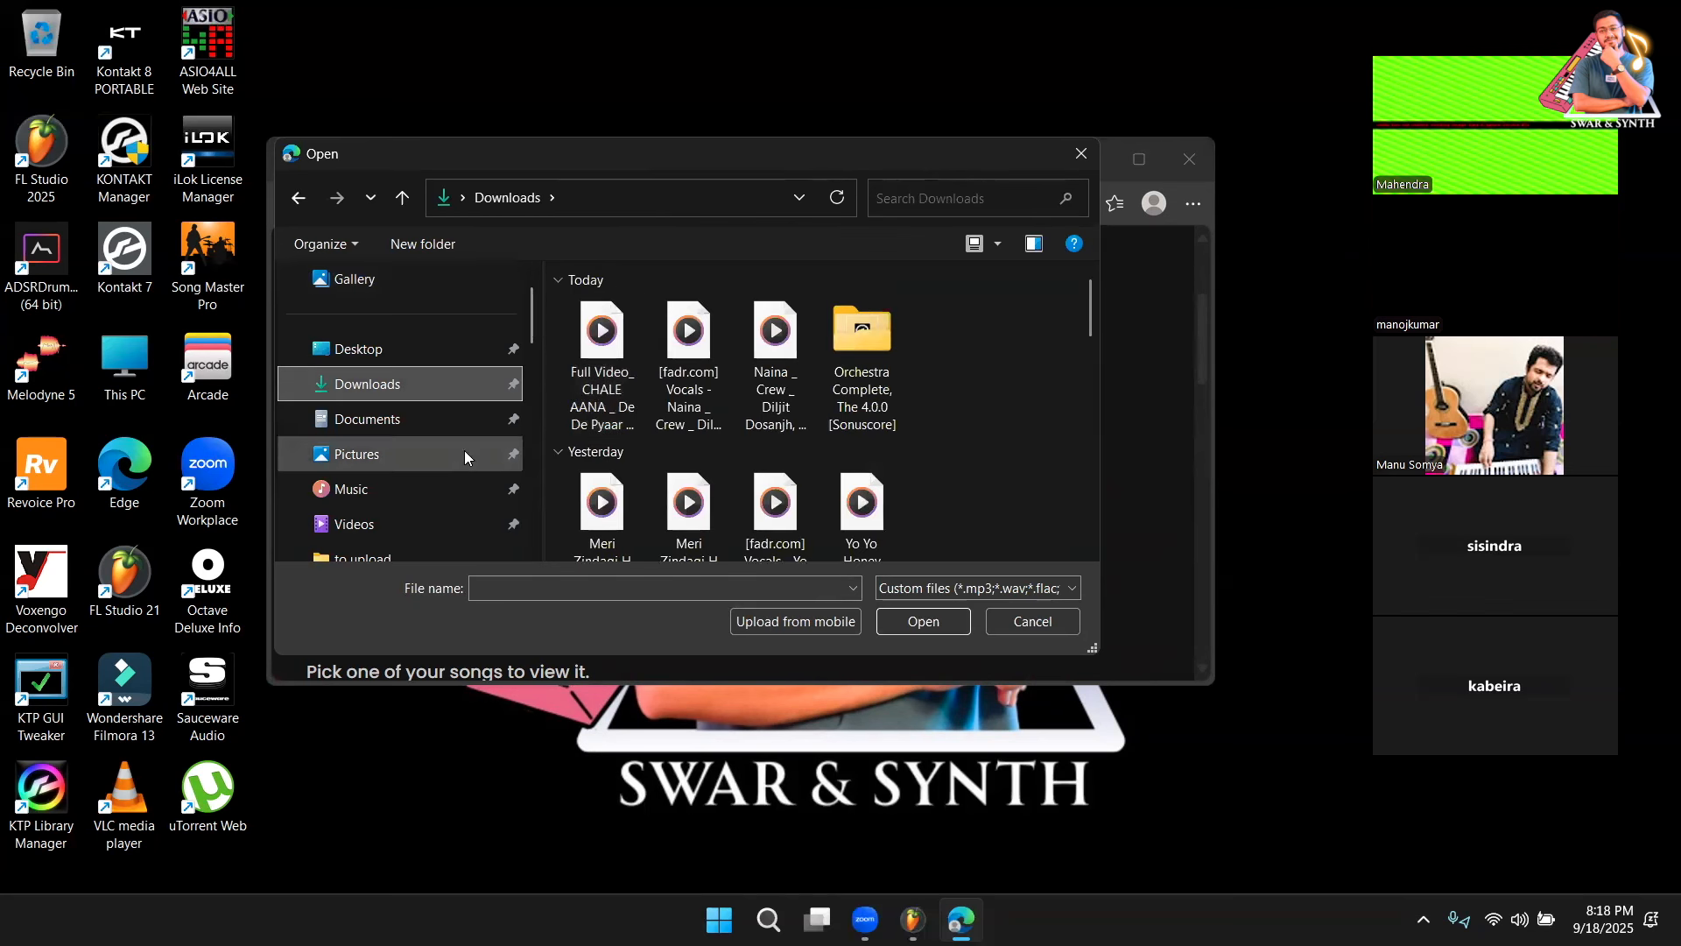
double_click(615, 387)
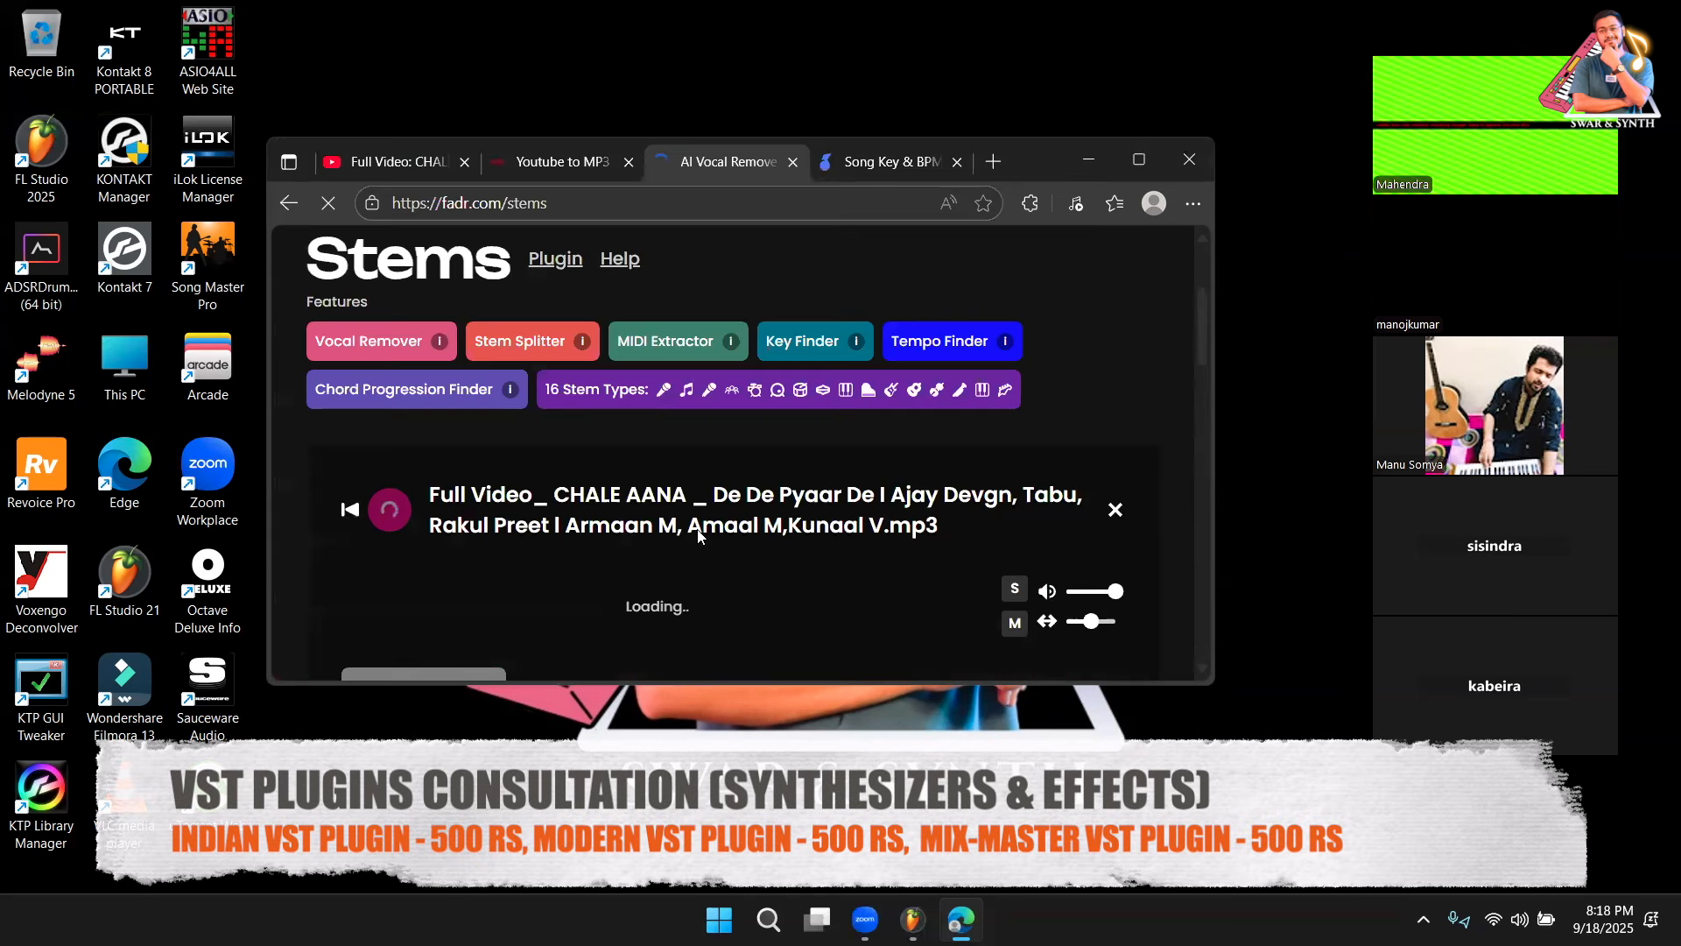
scroll(697, 529, "down", 2)
scroll(697, 529, "up", 1)
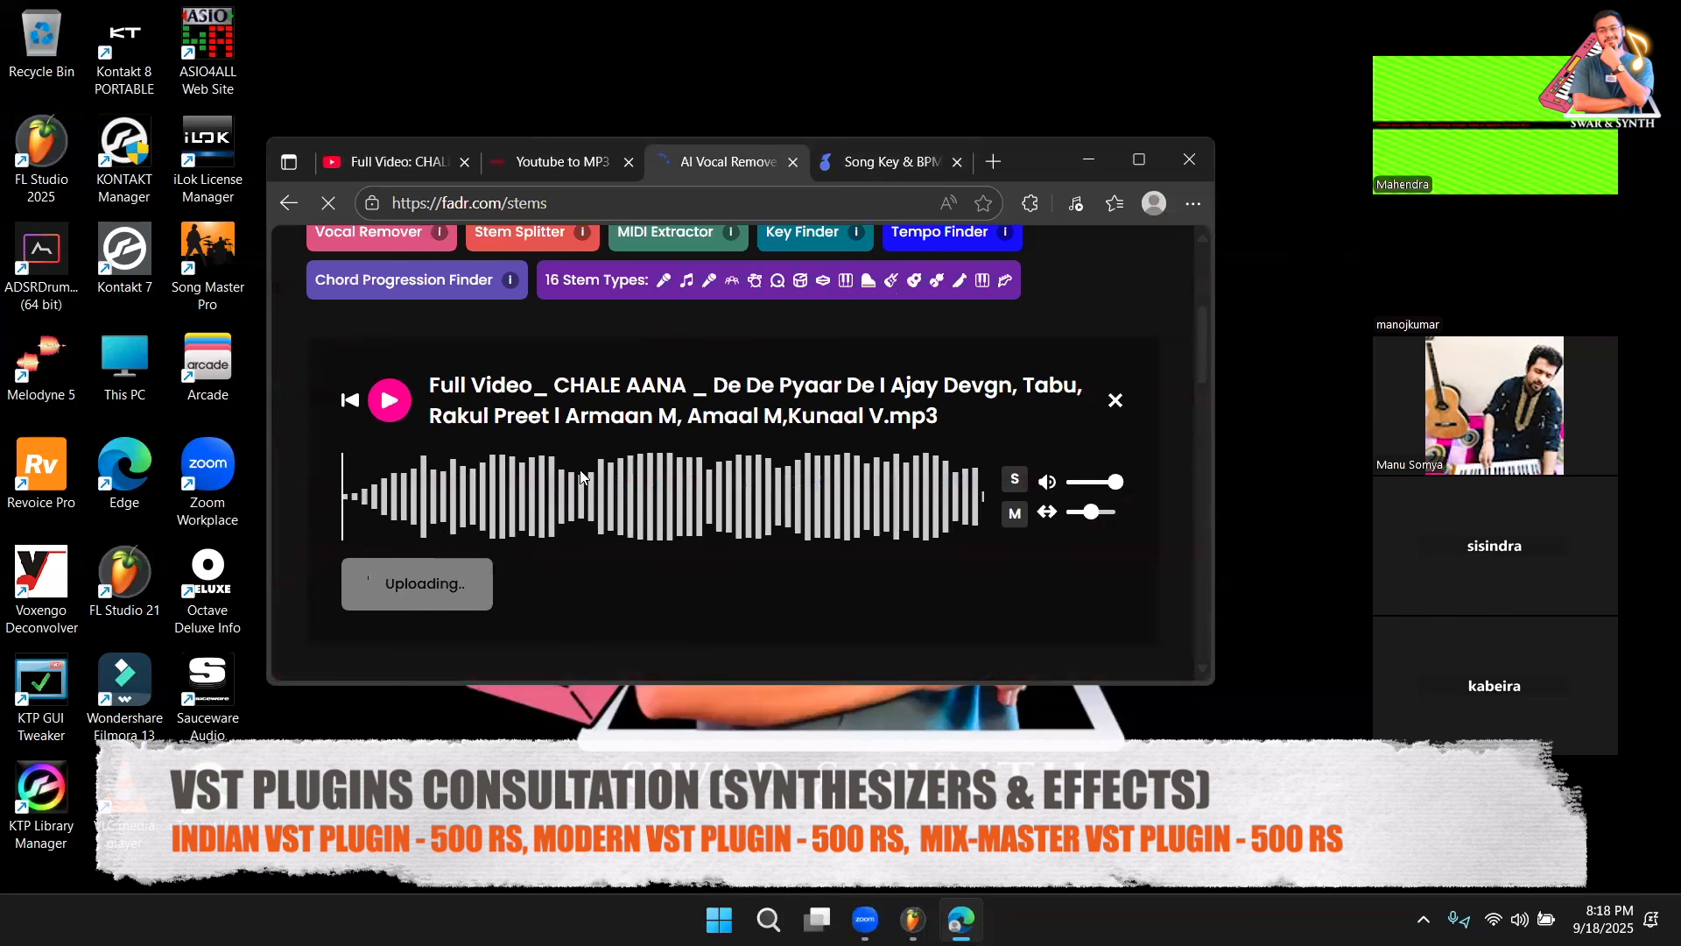
Analyze the Chale Aana MP3 from the Downloads folder in Tunebat's Song Key & BPM Finder
left_click(886, 162)
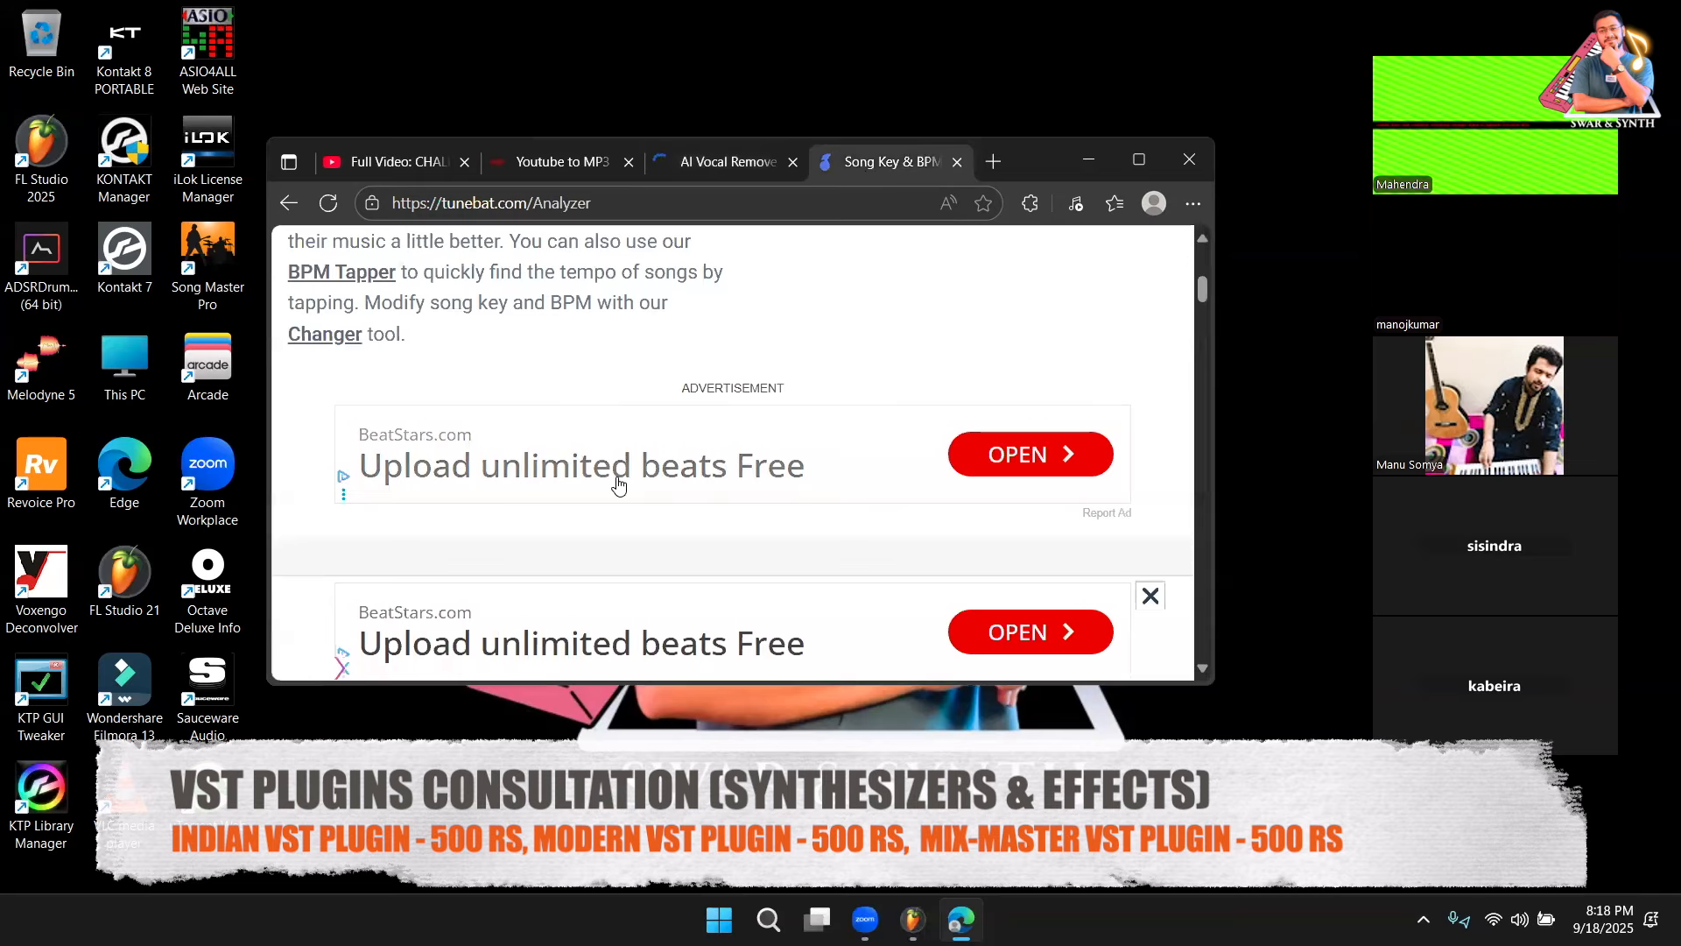
scroll(618, 484, "down", 5)
scroll(671, 427, "up", 1)
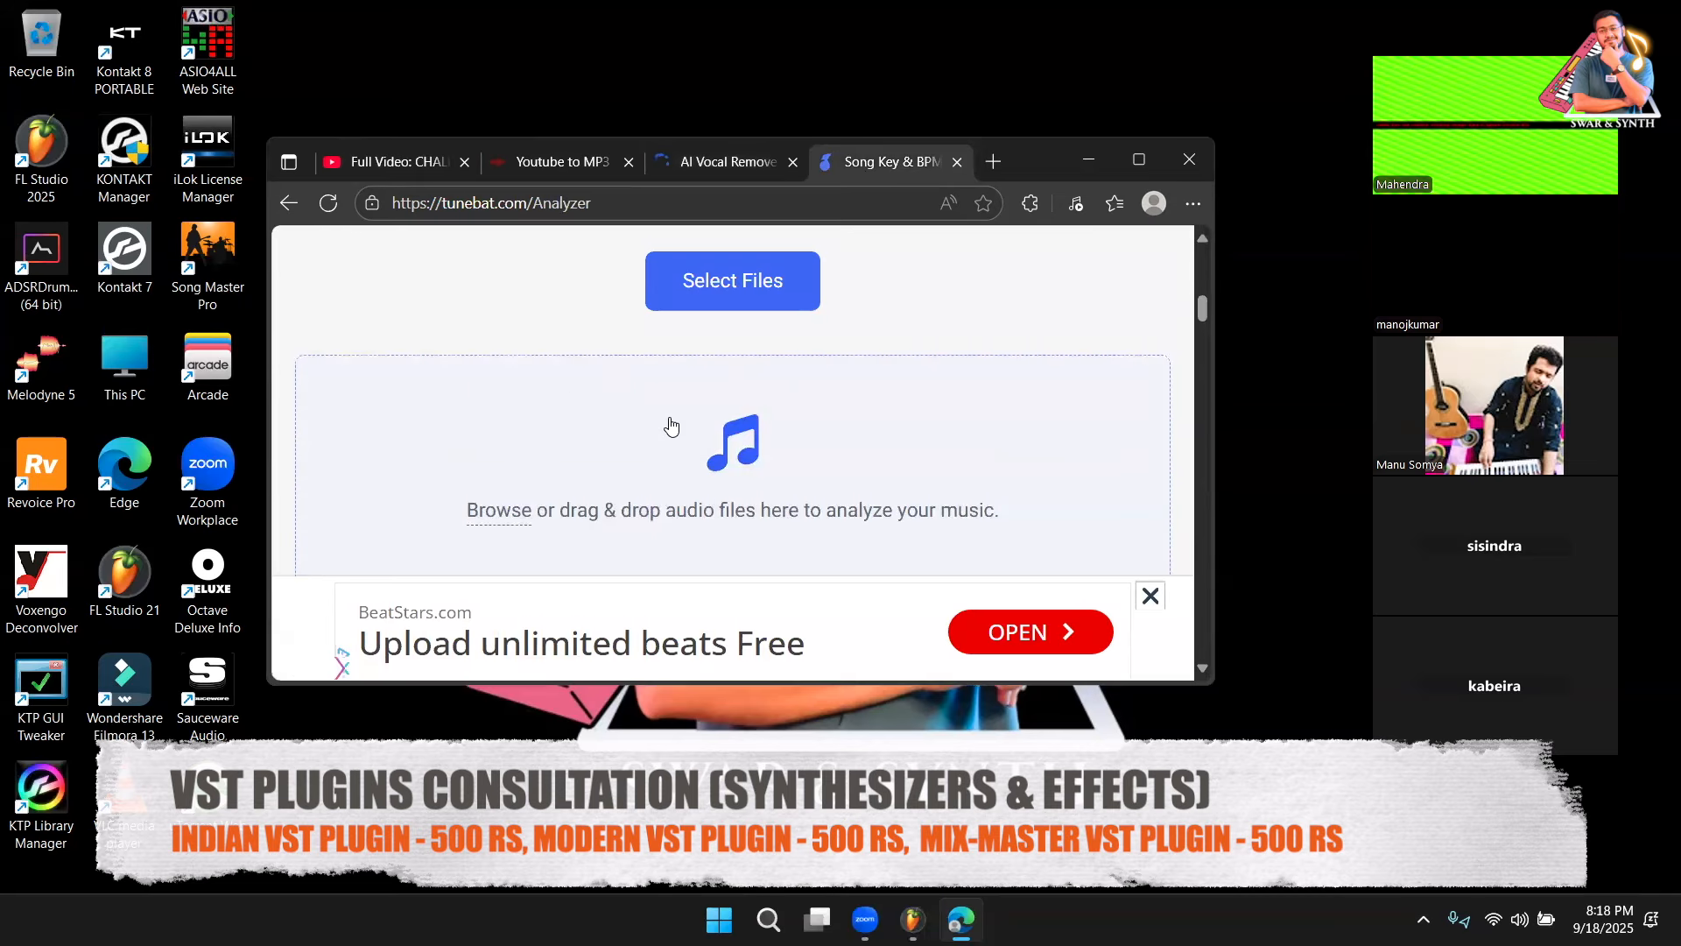
left_click(691, 471)
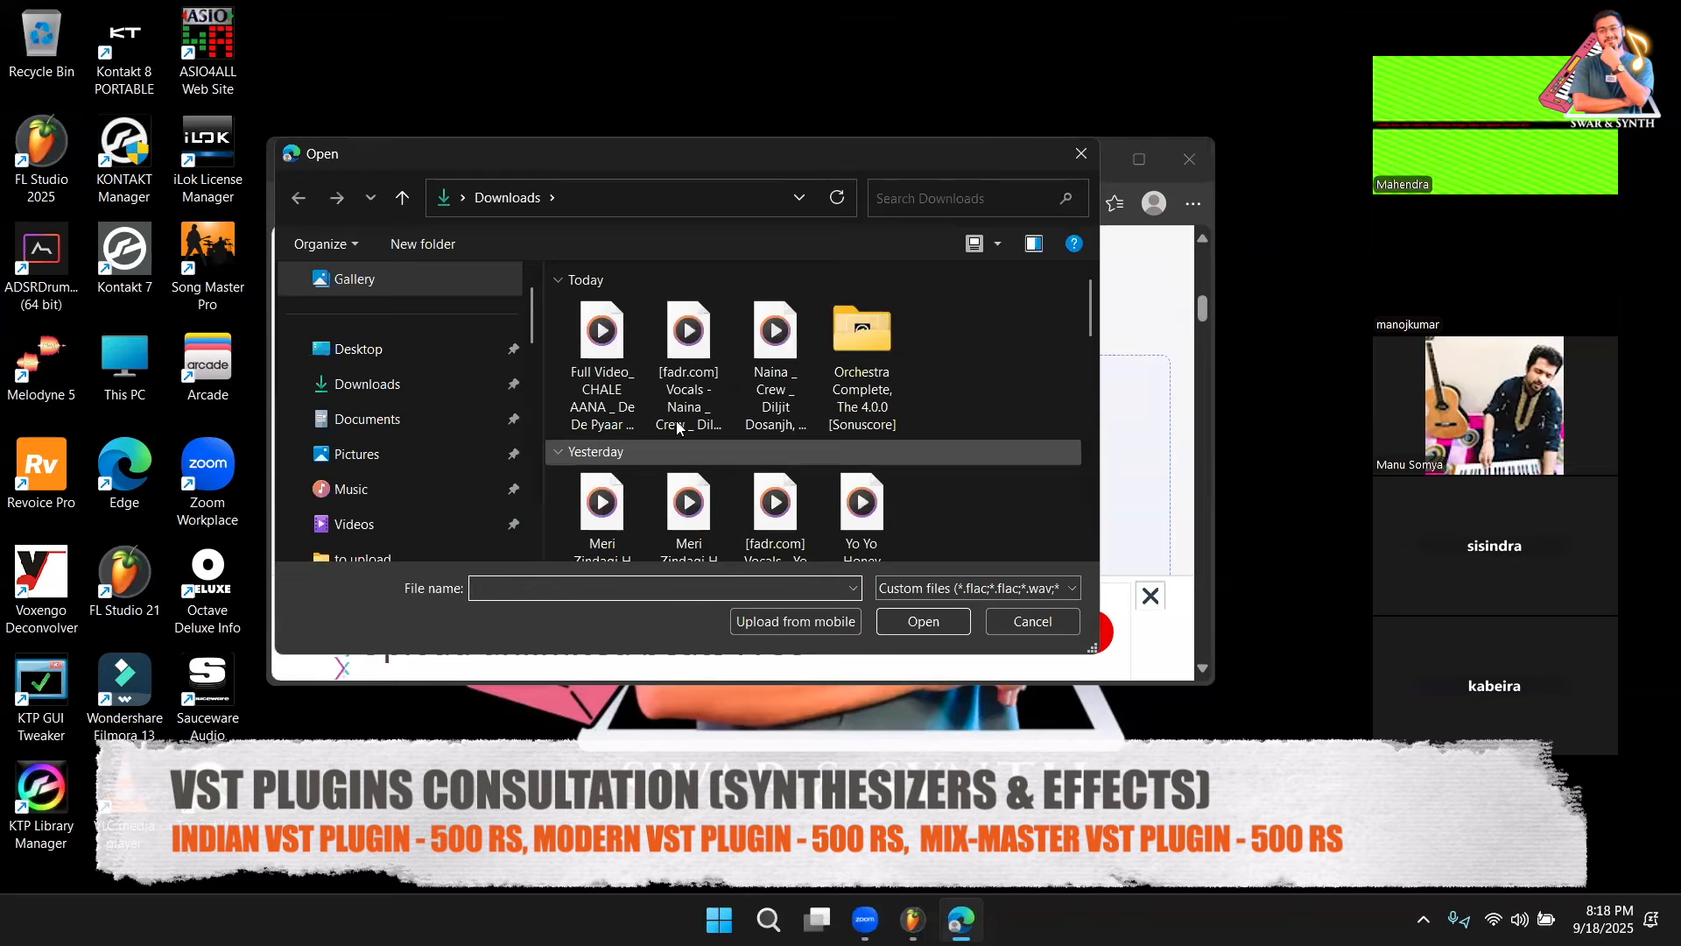
double_click(606, 390)
scroll(715, 430, "down", 1)
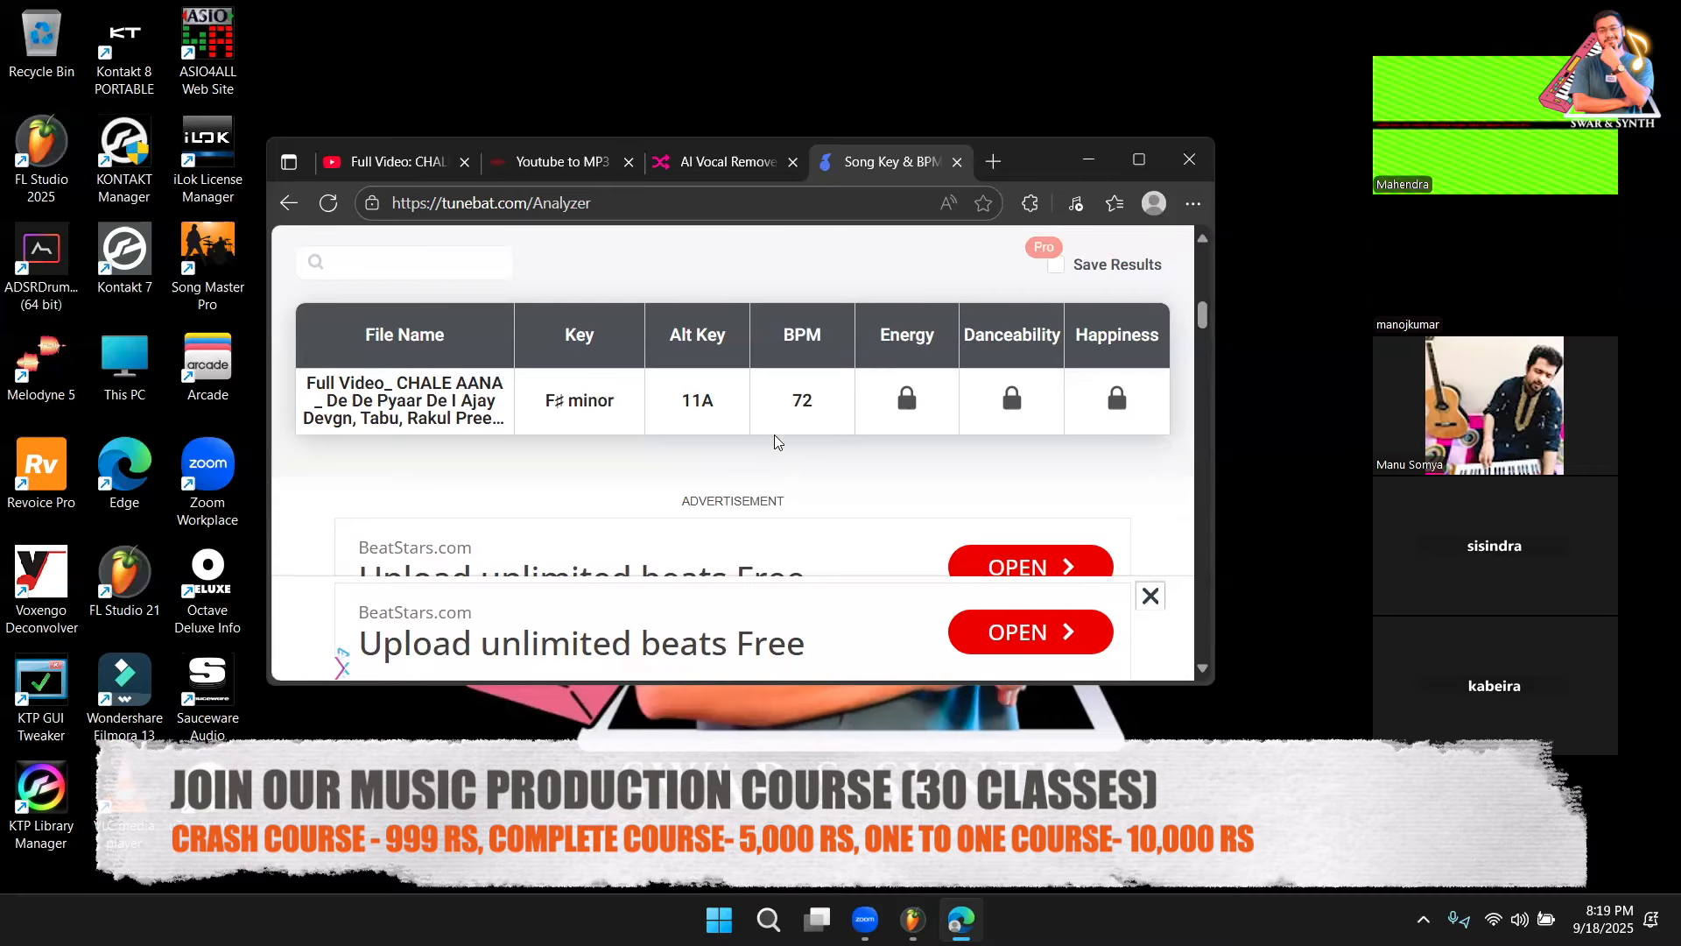
Switch to FL Studio and set the project tempo to 72 BPM
key("alt+Tab")
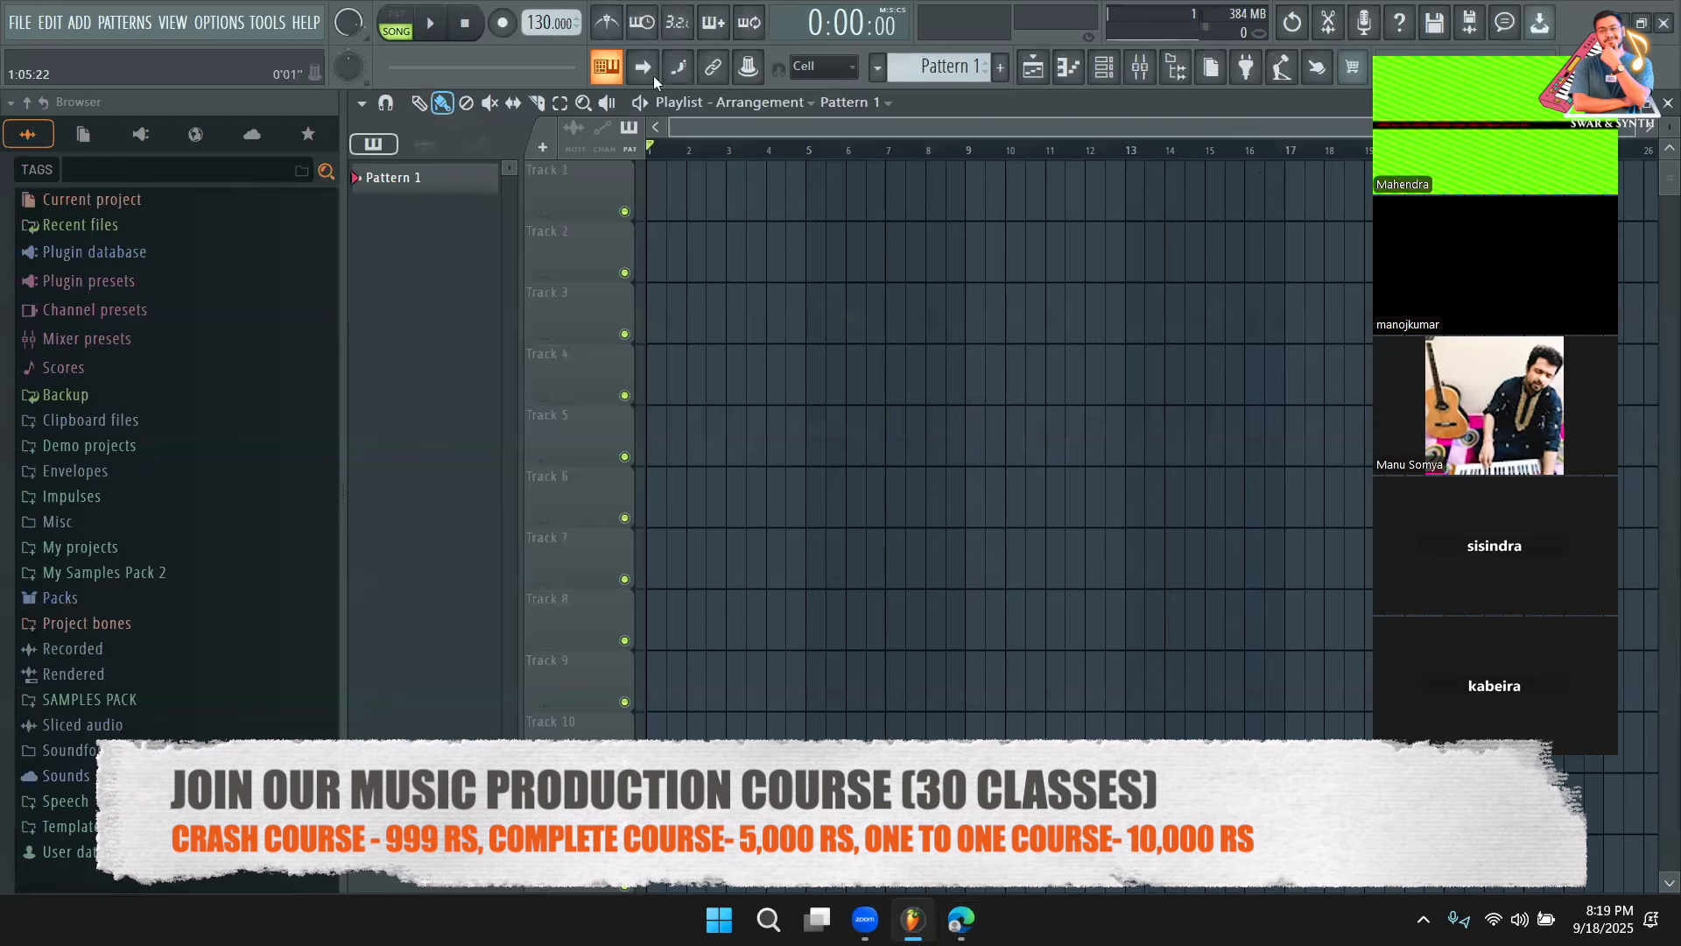
left_click_drag(539, 35, 538, 86)
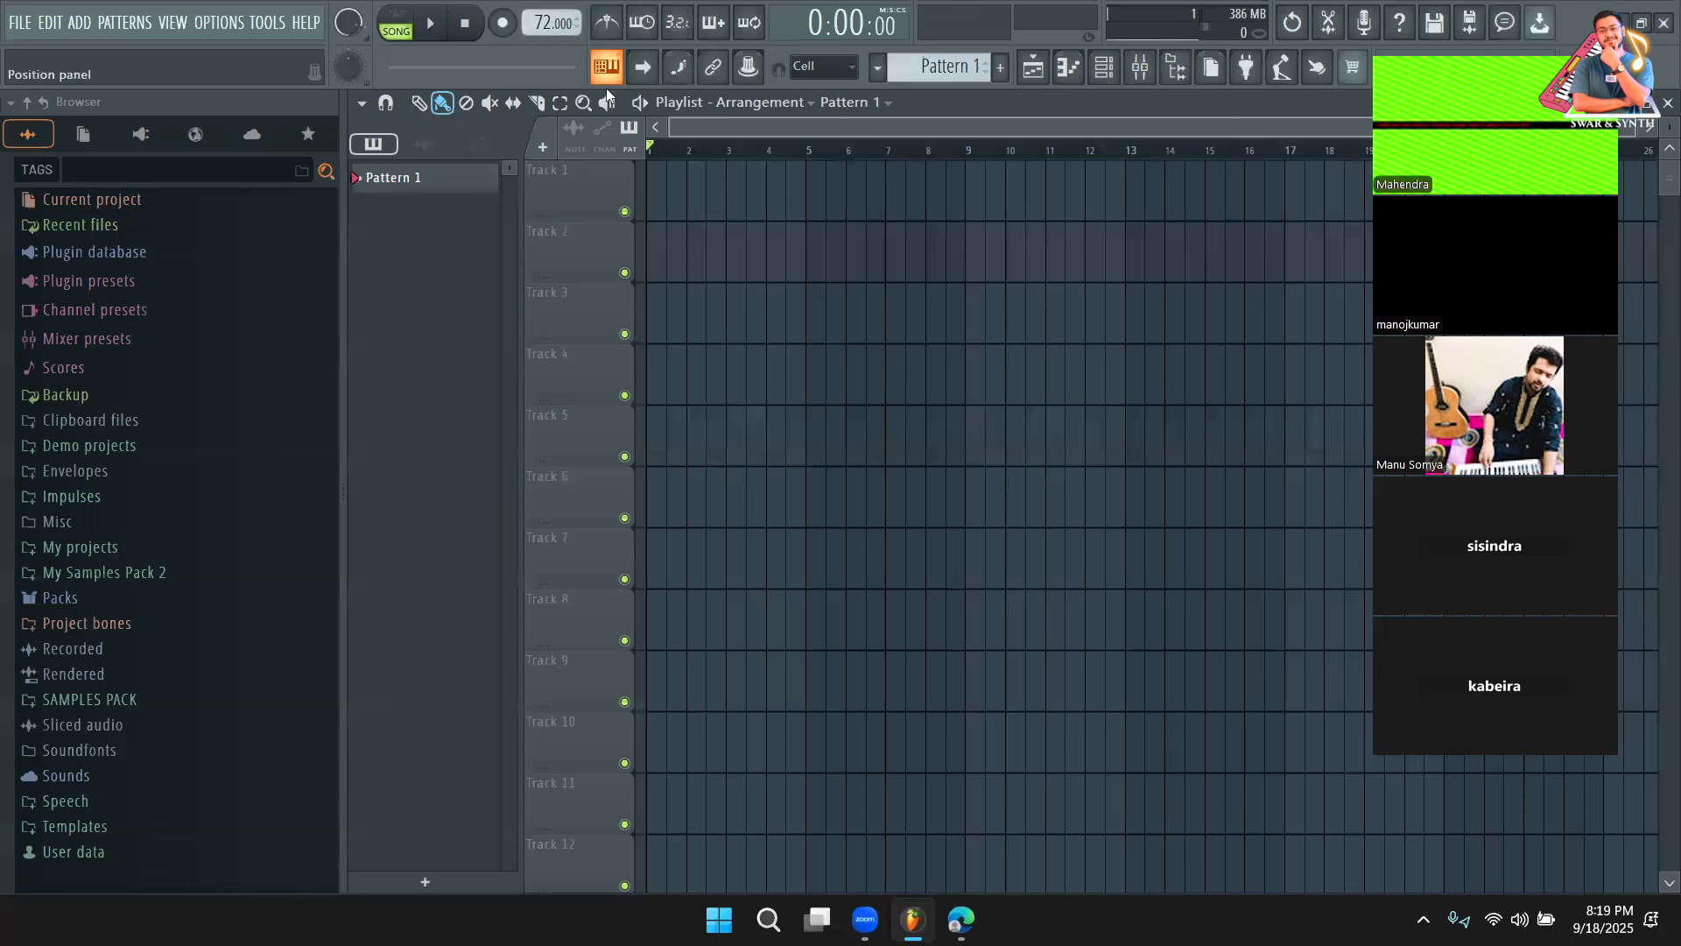
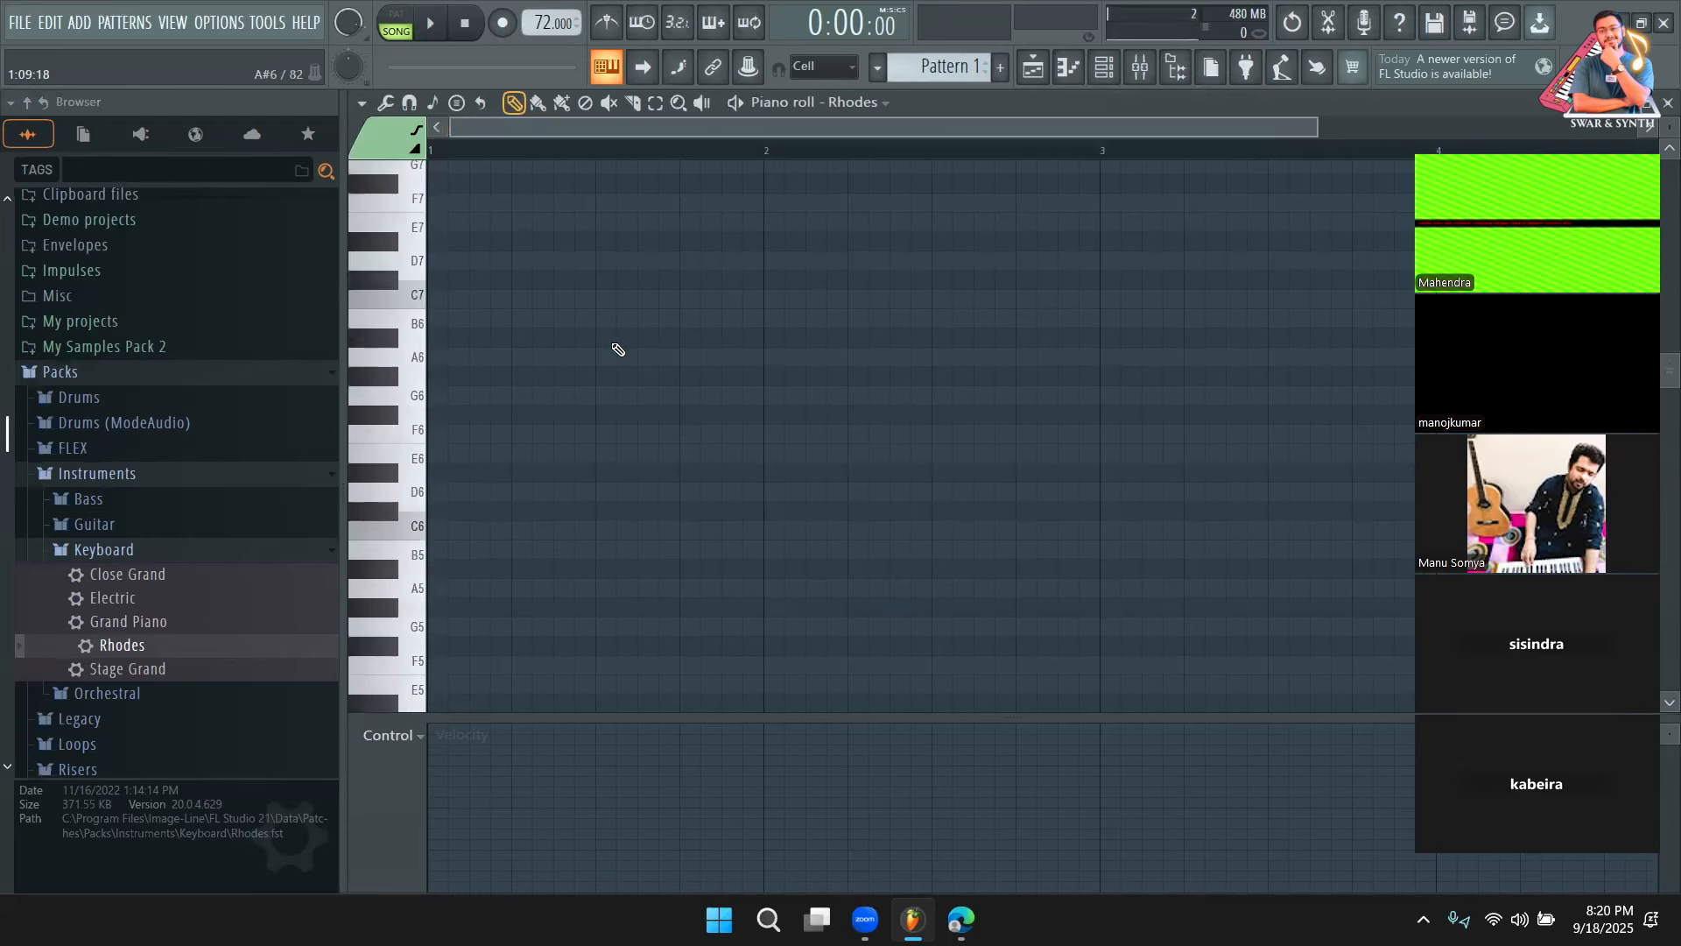
Switch back to the Edge browser and examine Fadr's tempo, key and chord analysis of the Chale Aana song
left_click(961, 919)
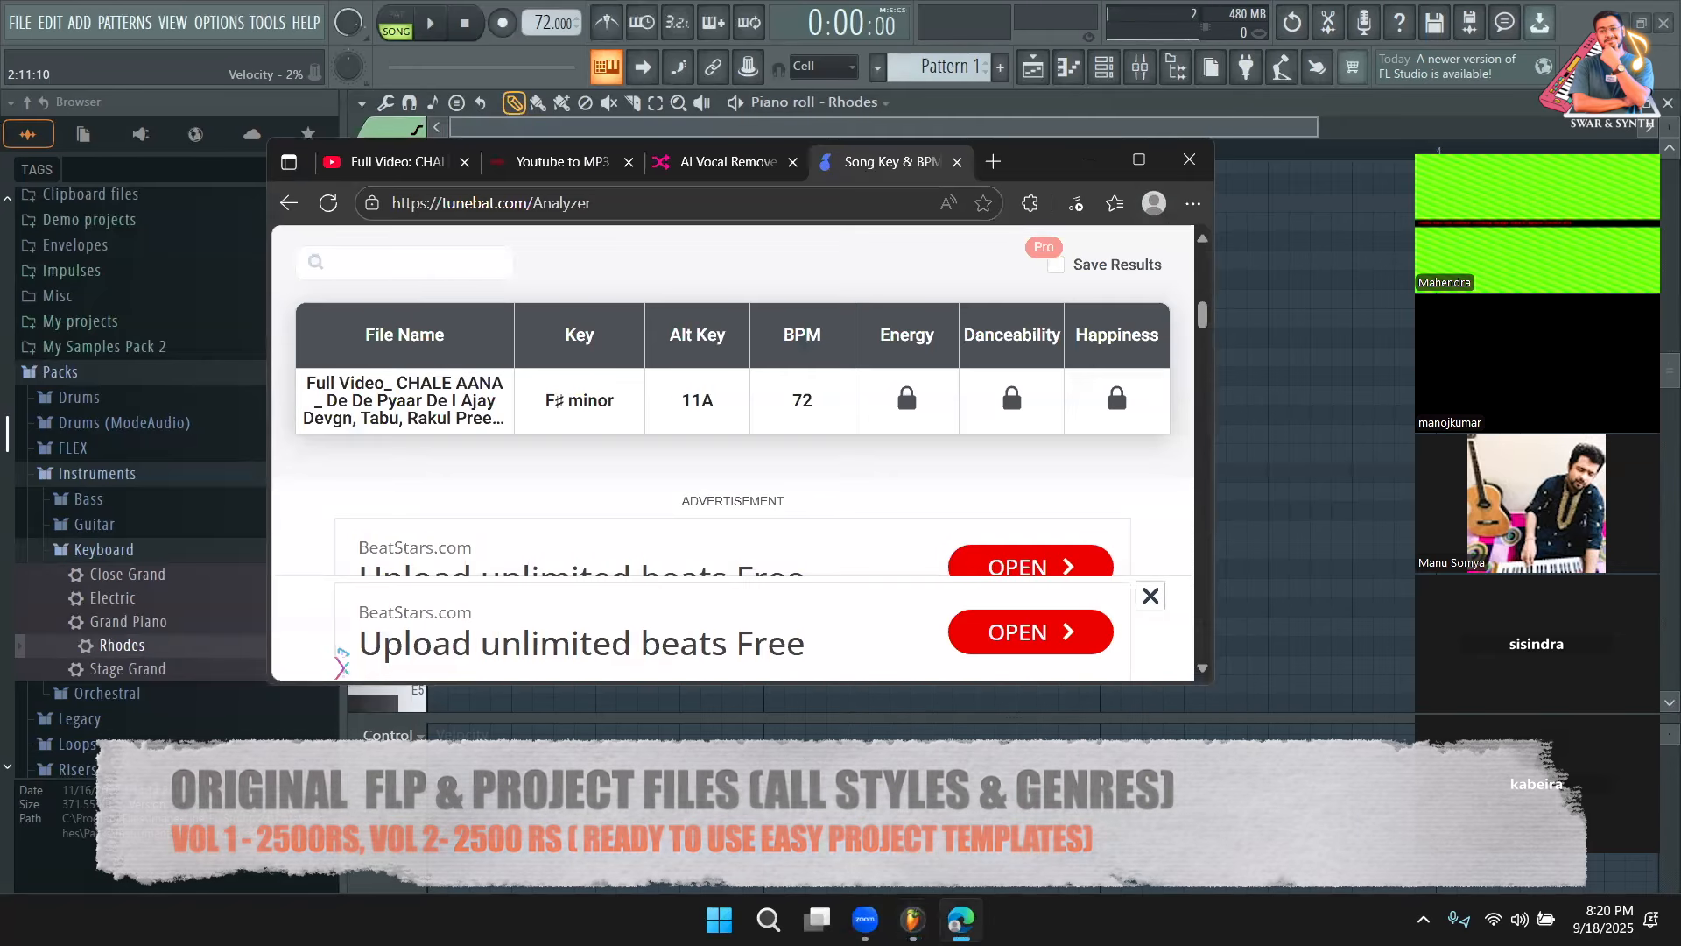
left_click(716, 161)
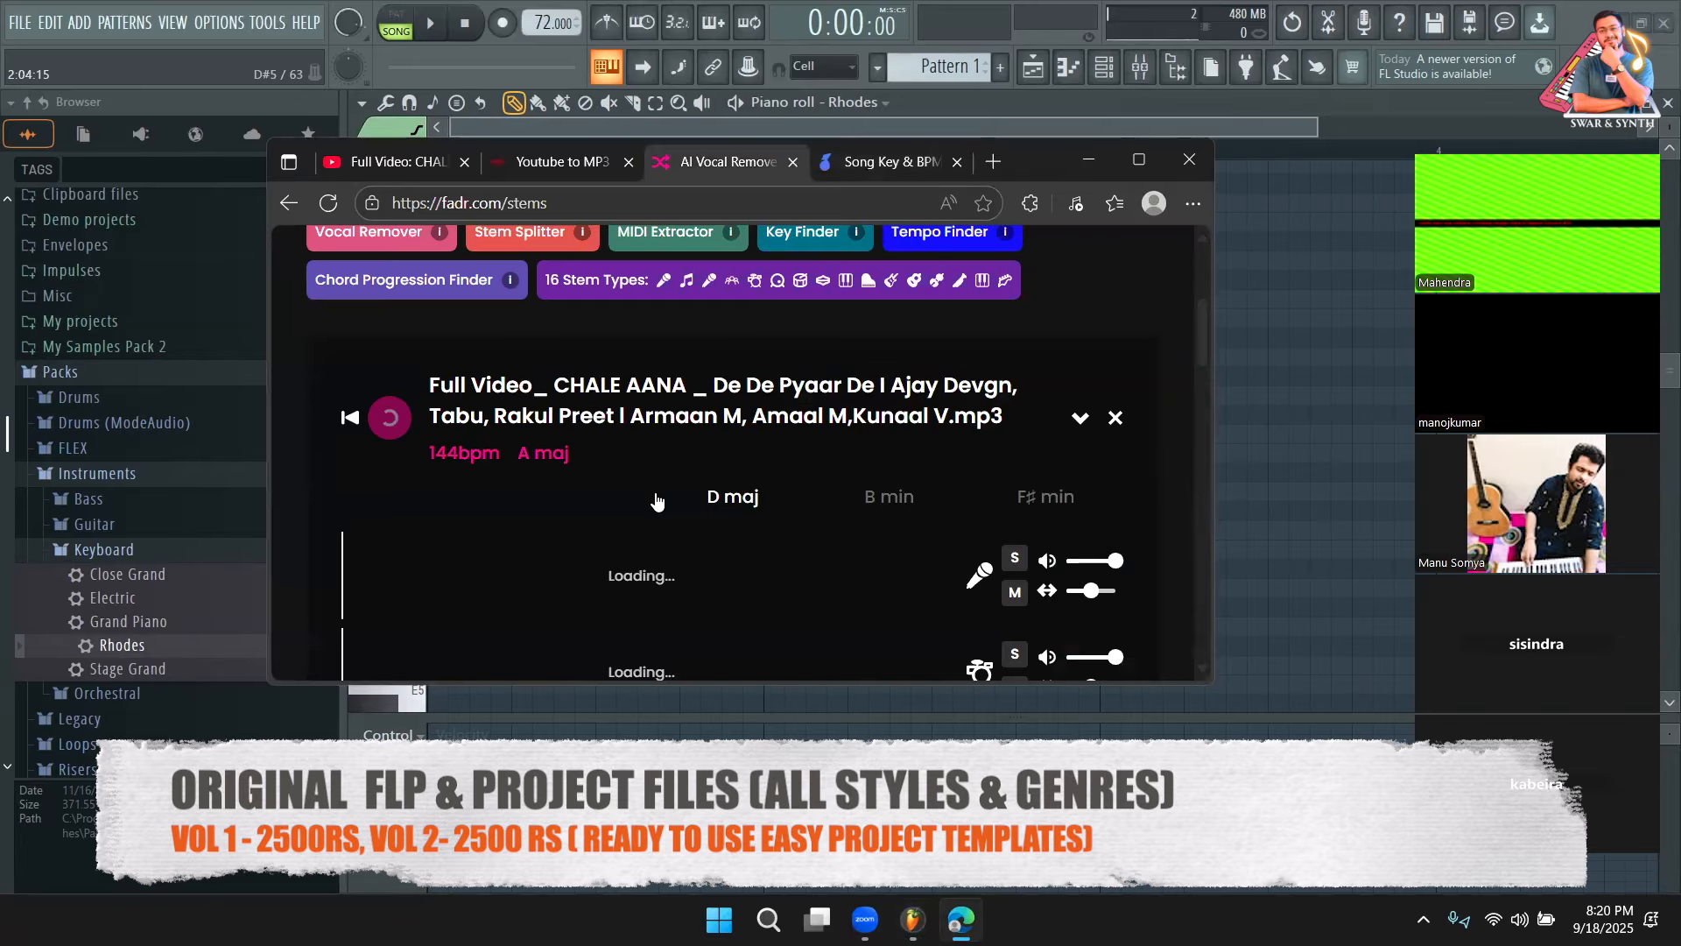
scroll(655, 492, "down", 3)
scroll(655, 492, "up", 1)
scroll(655, 493, "up", 2)
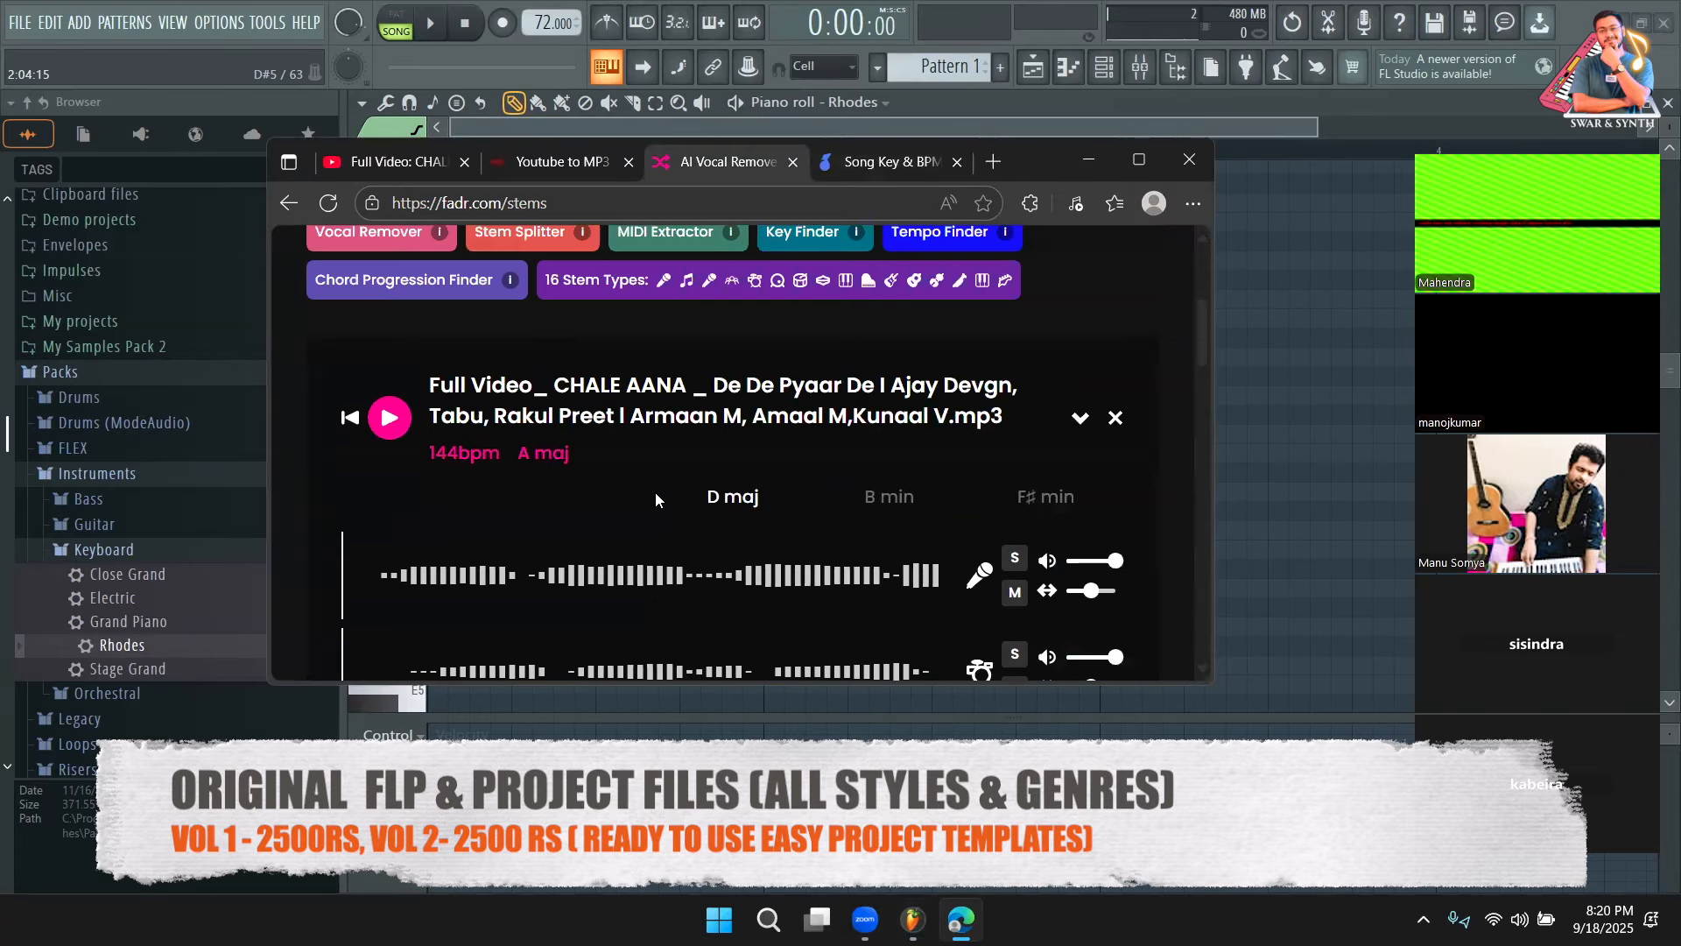
Compare Tunebat's key and BPM results for the Chale Aana song with Fadr's tempo, key and chord analysis
left_click(884, 165)
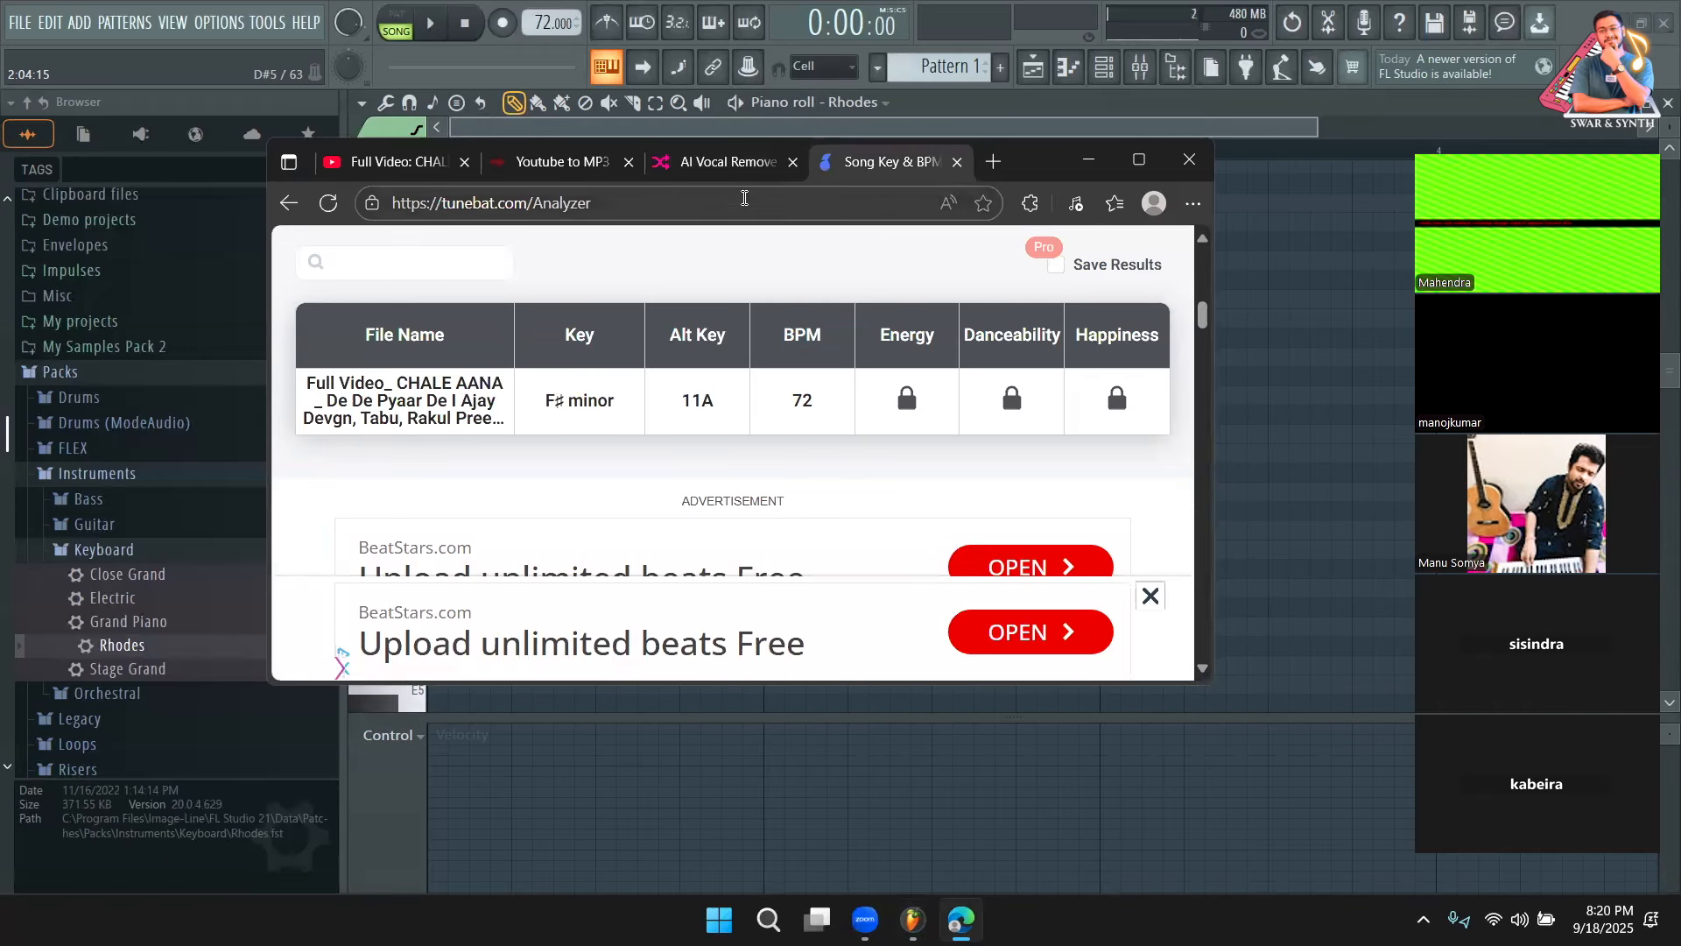
left_click(726, 163)
scroll(464, 442, "down", 2)
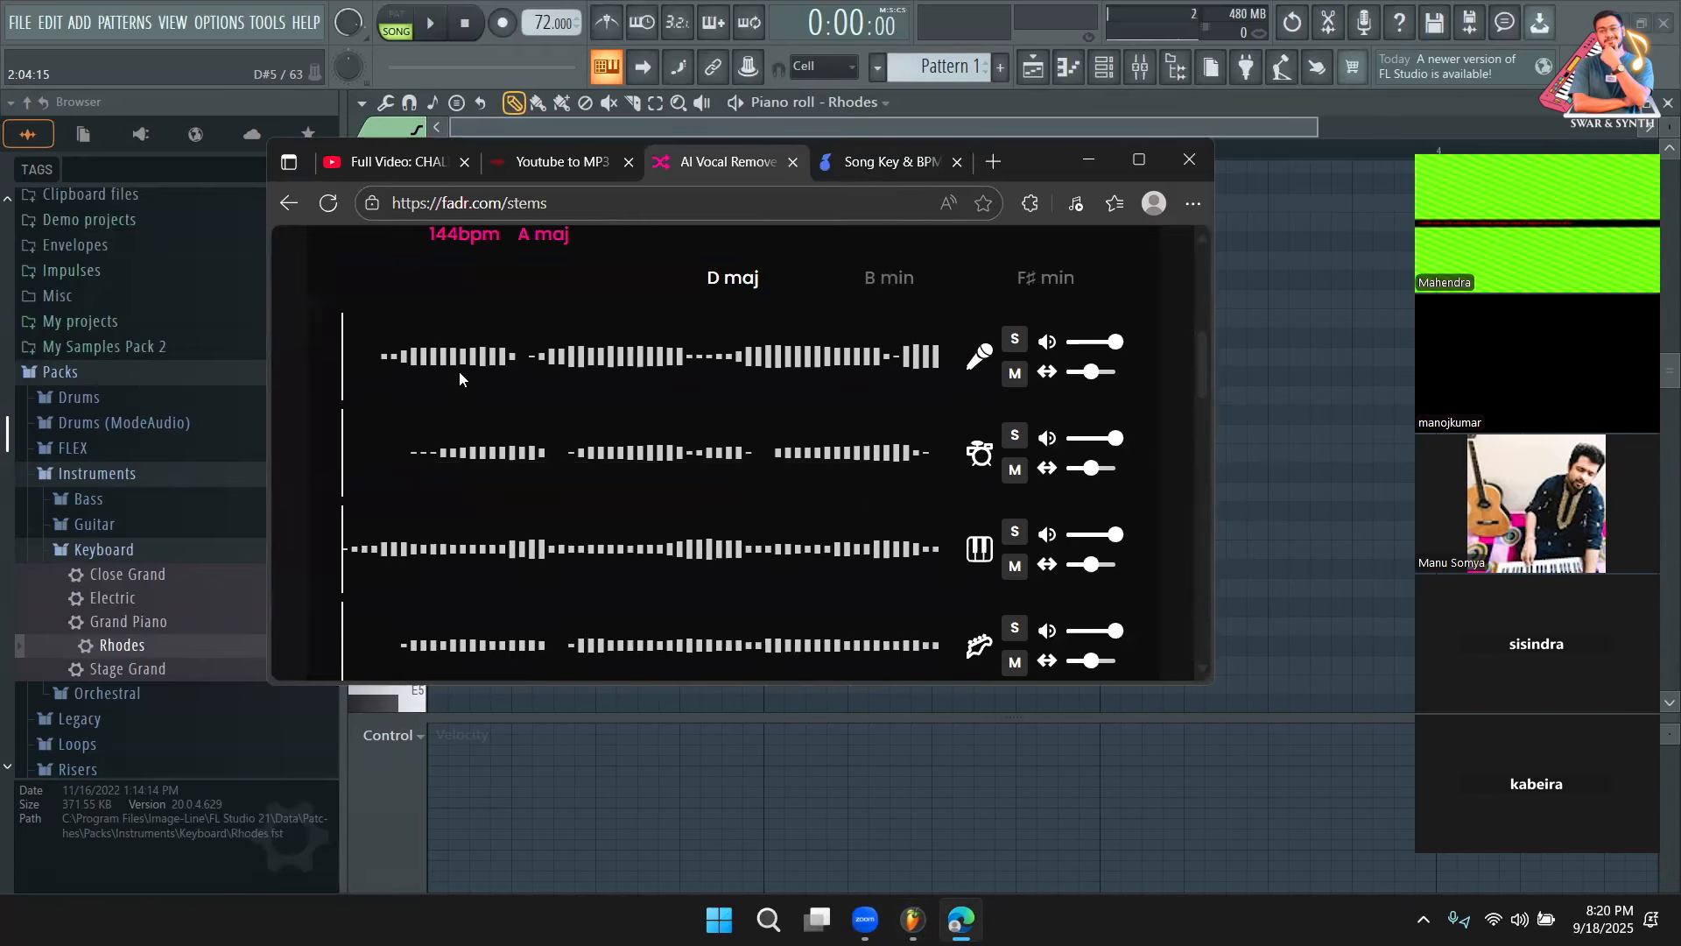
scroll(459, 372, "up", 2)
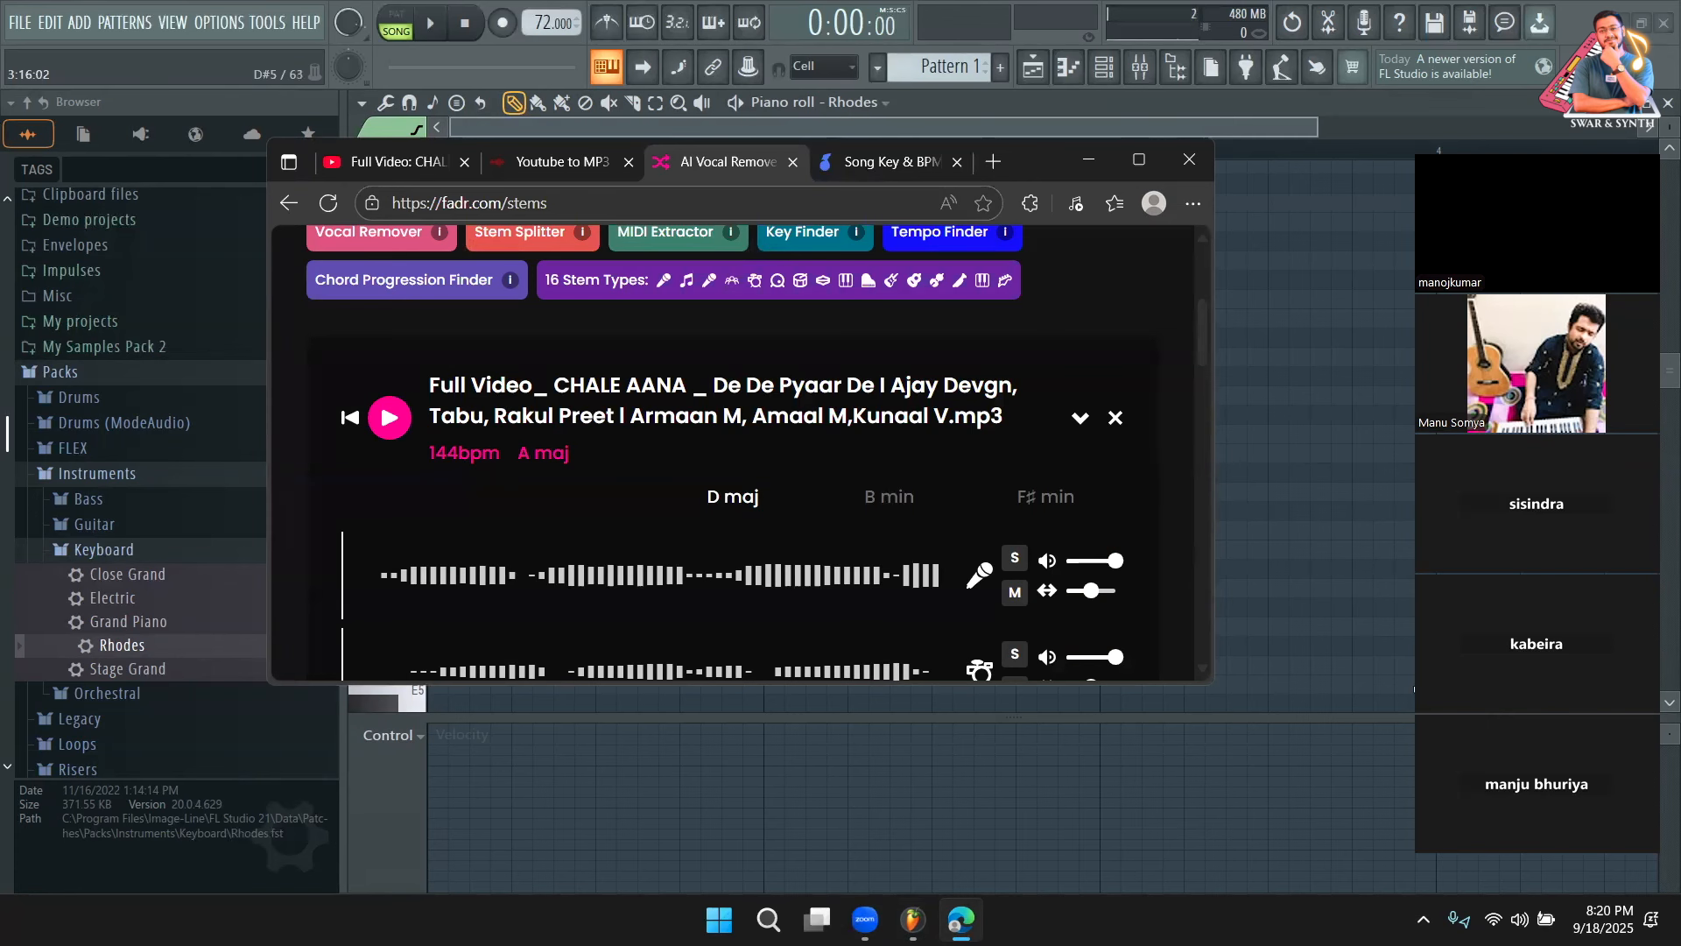
left_click(885, 170)
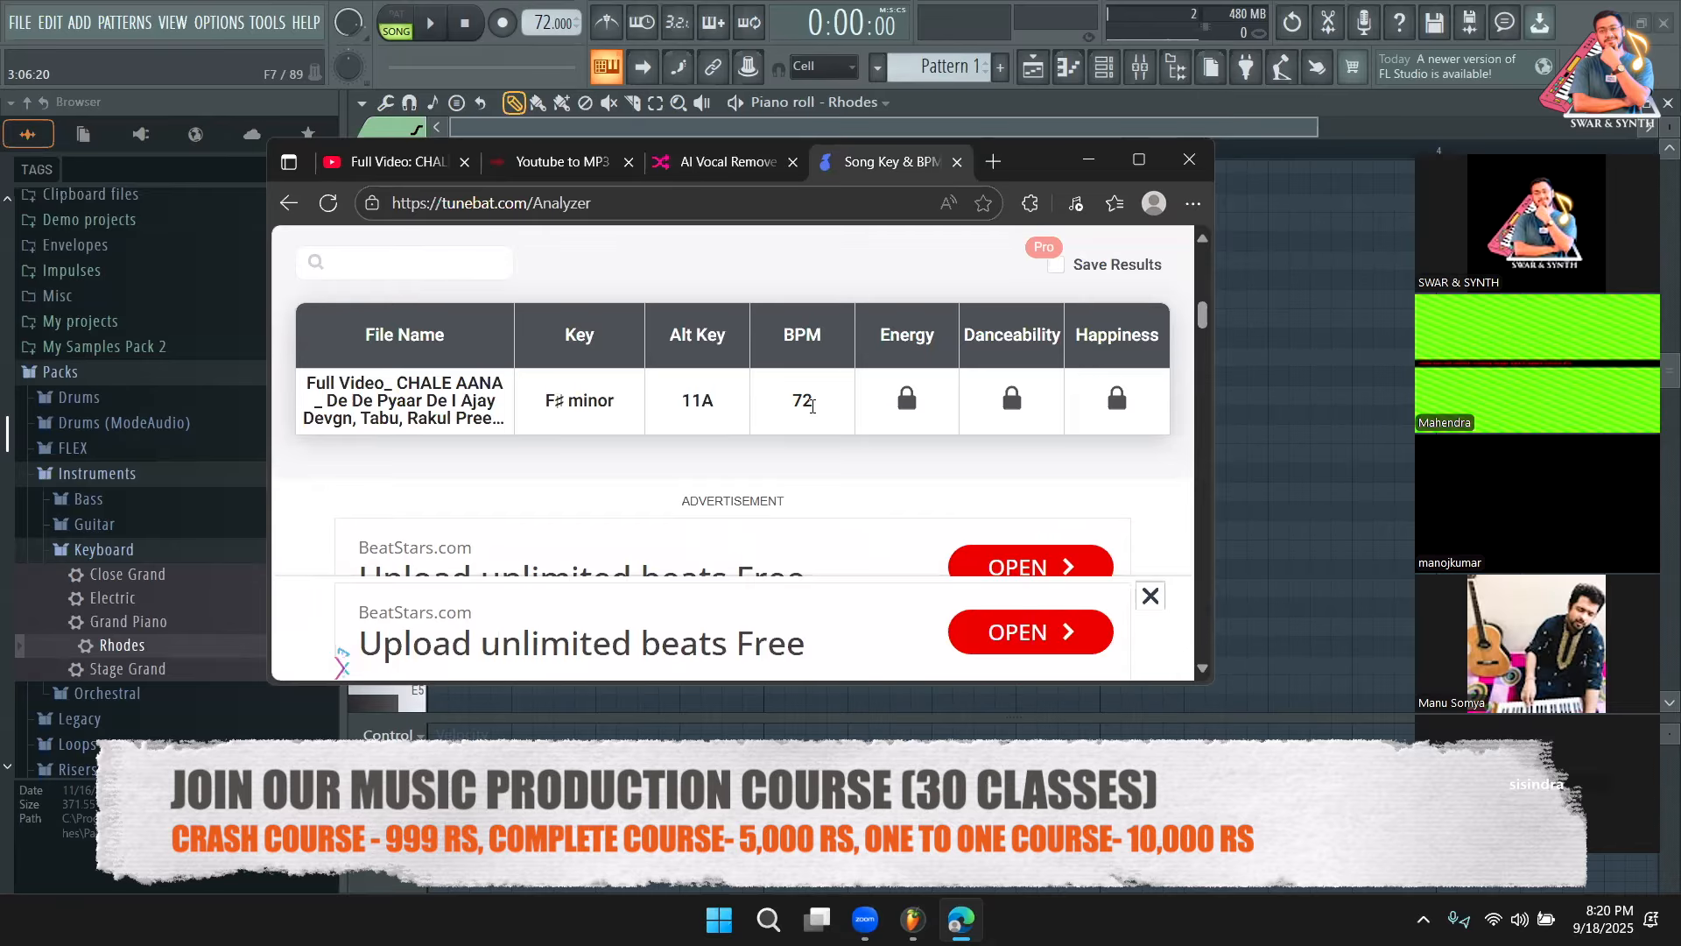
left_click(733, 167)
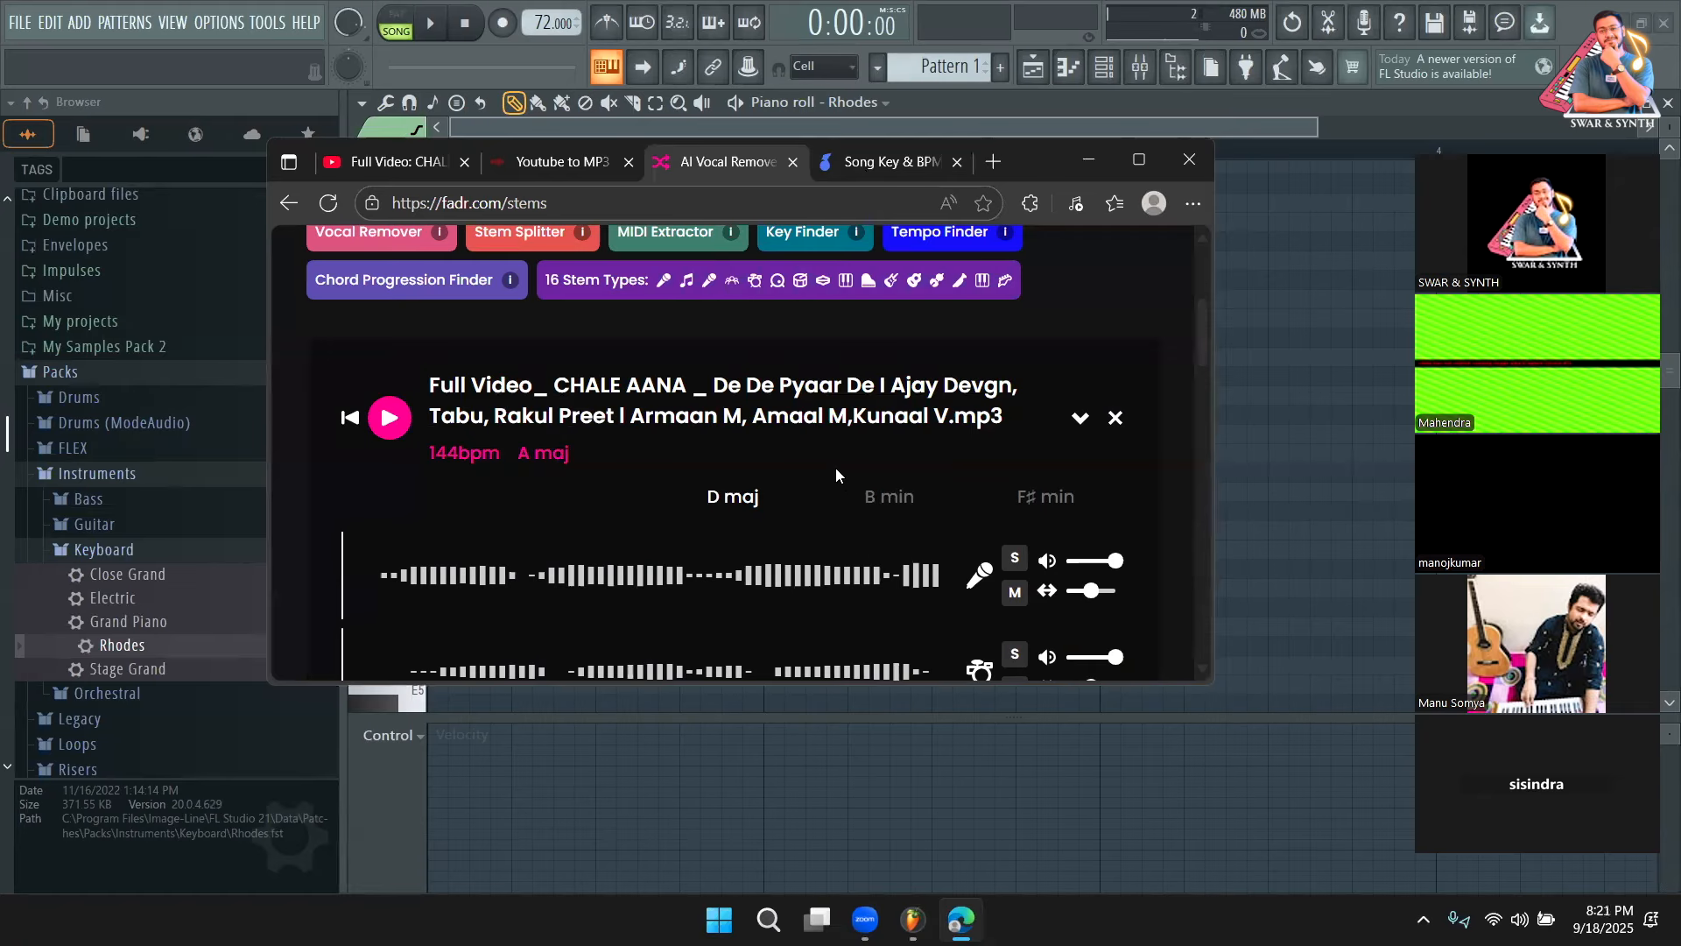
scroll(725, 499, "down", 1)
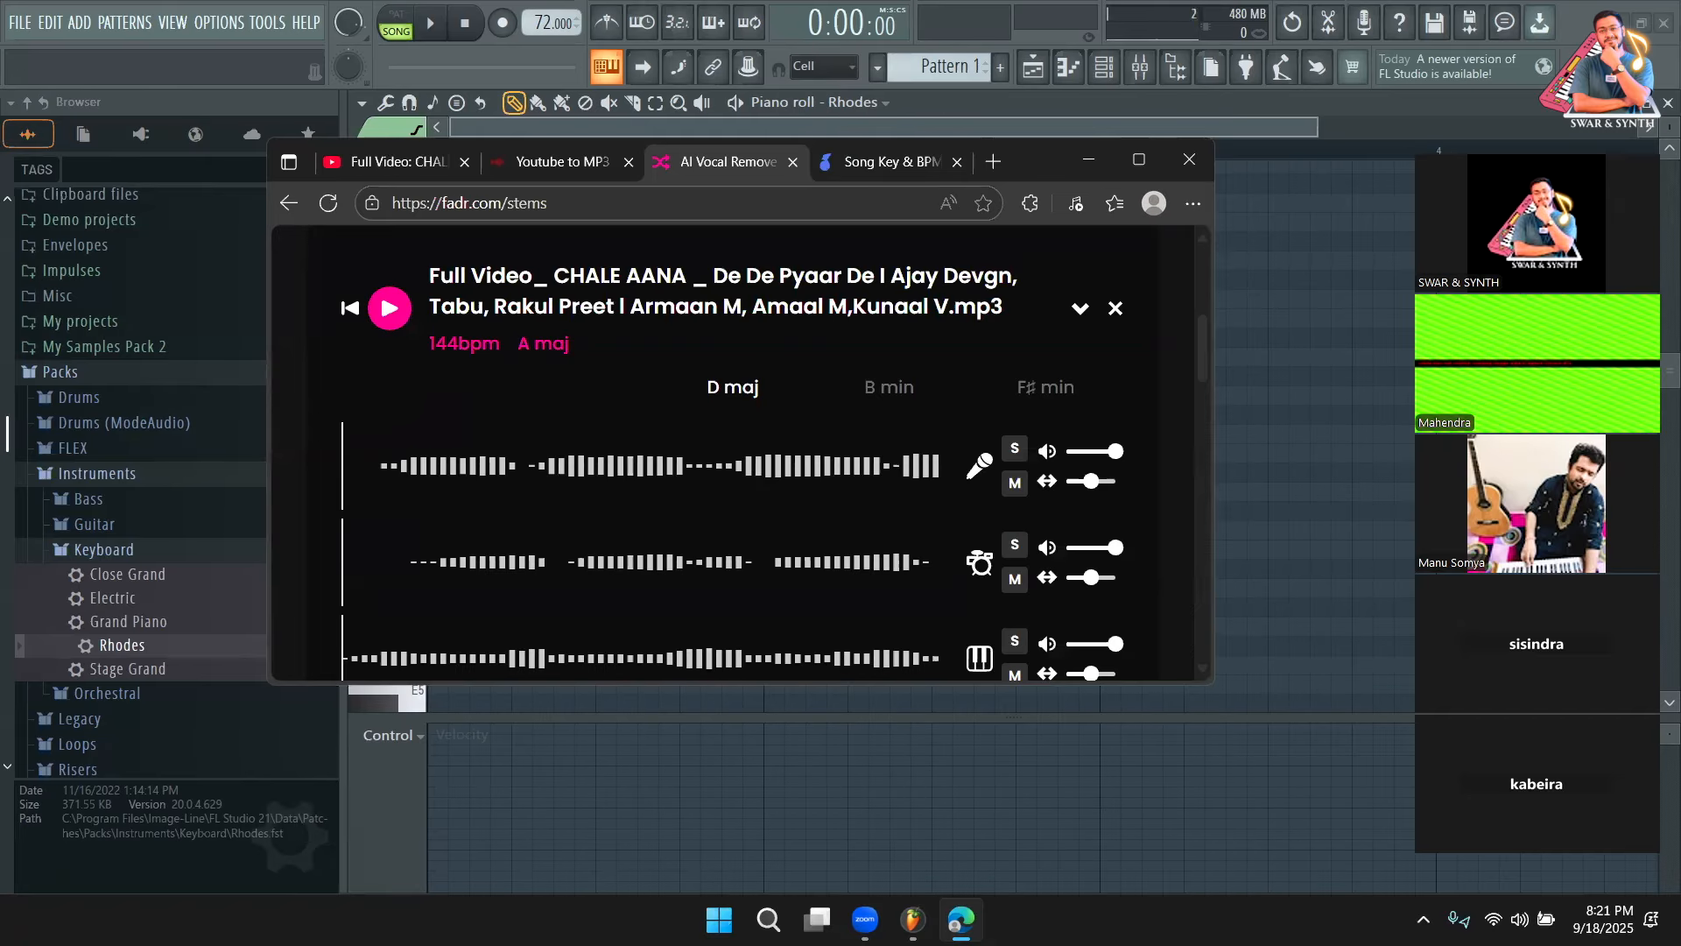
left_click(879, 164)
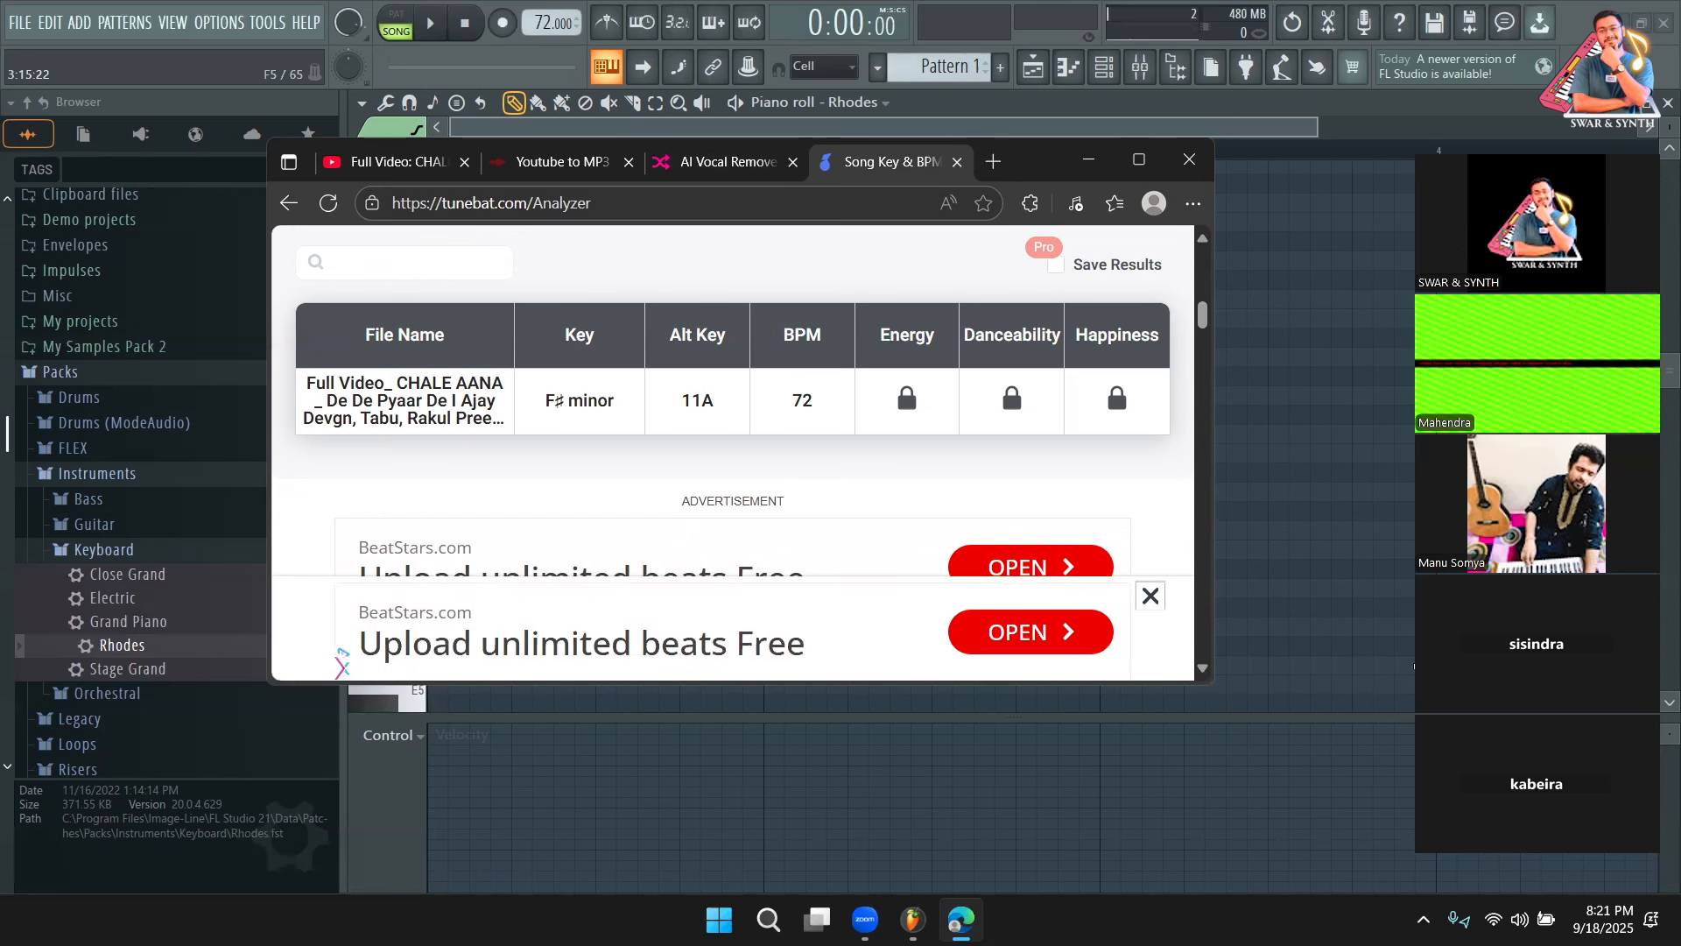
left_click(701, 166)
scroll(769, 461, "down", 5)
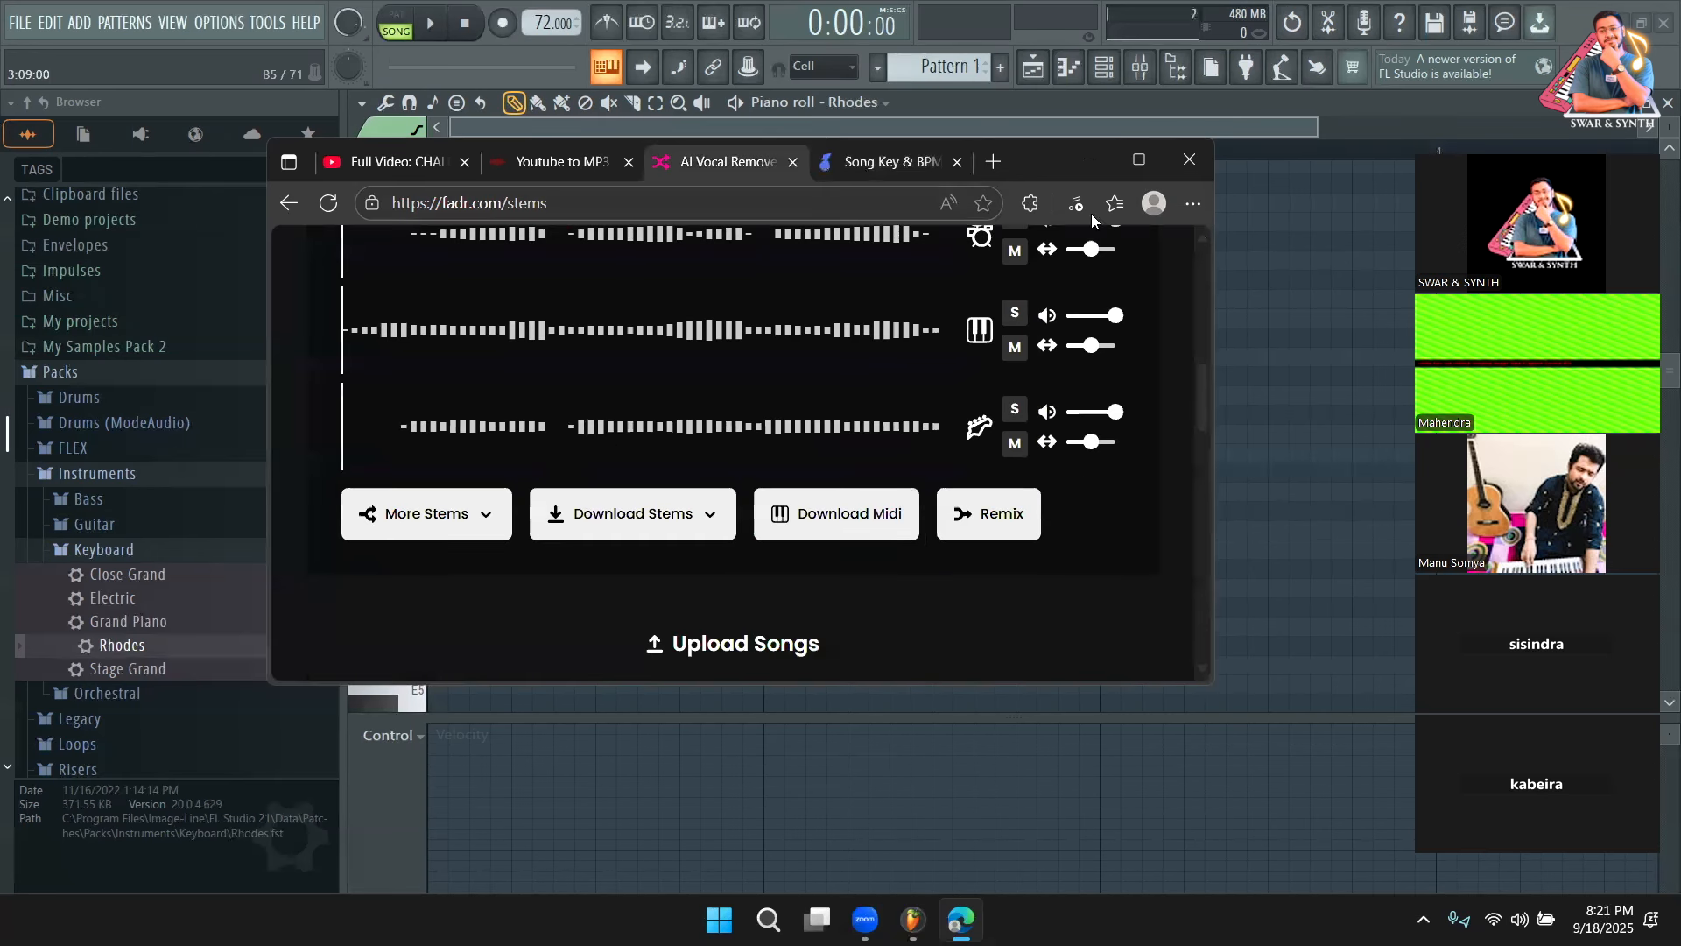
scroll(415, 238, "up", 3)
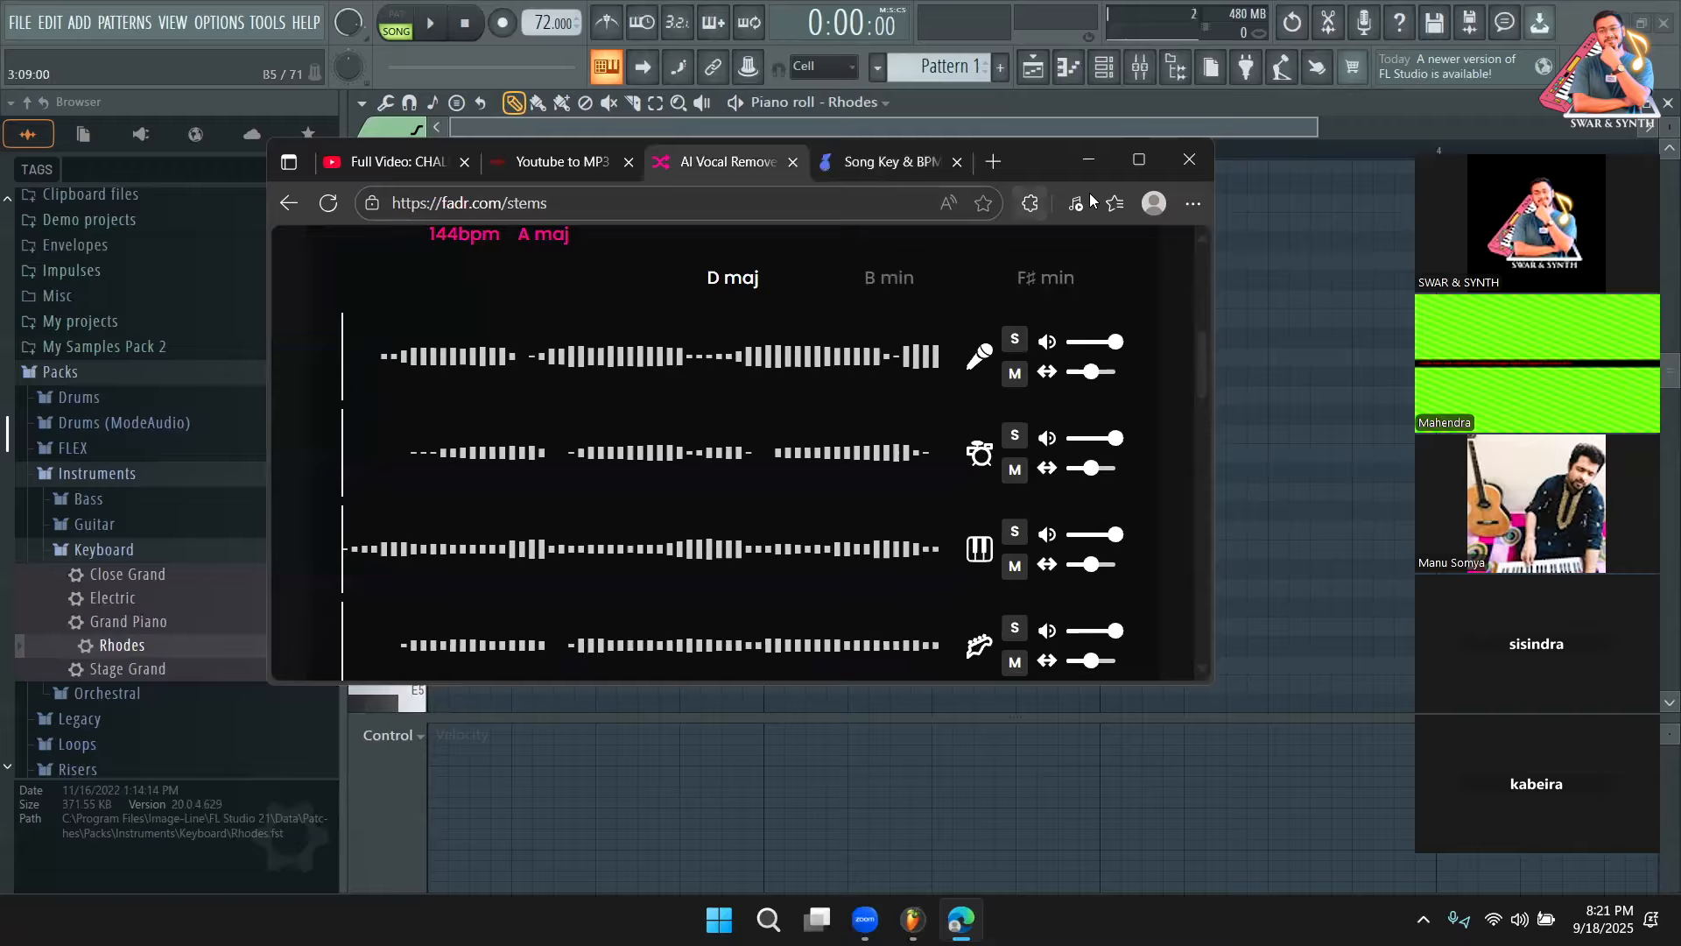
Maximize the browser window and download only the Vocals stem of the Chale Aana song from Fadr as MP3
left_click(1140, 163)
scroll(746, 363, "up", 4)
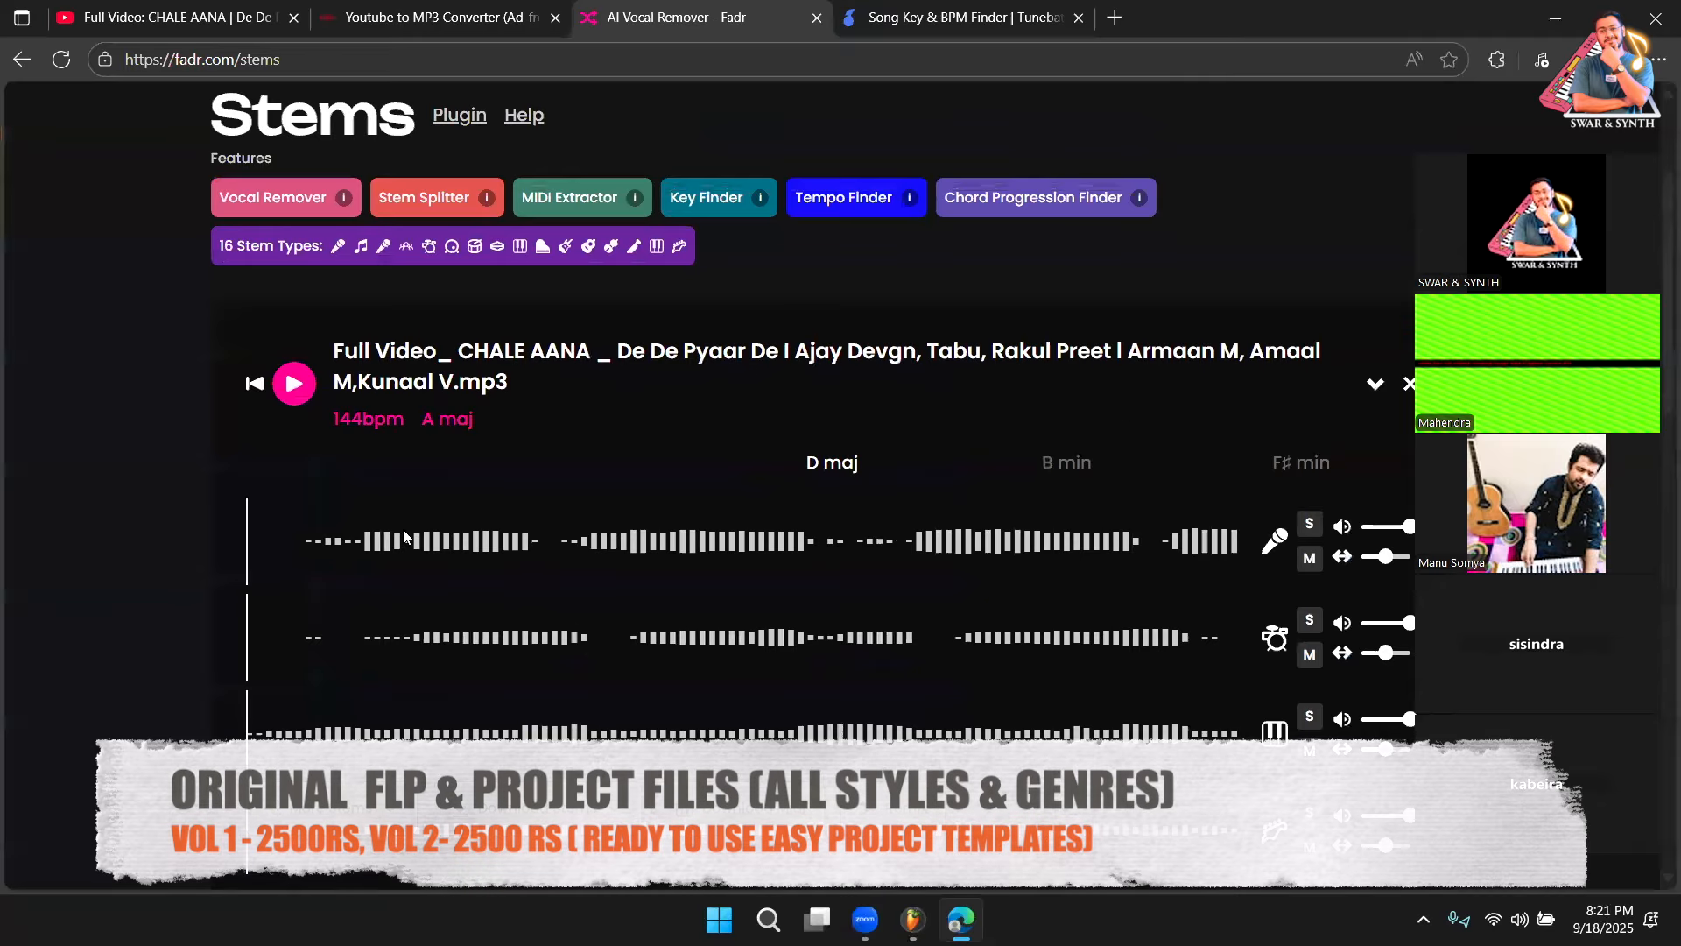
scroll(702, 435, "down", 2)
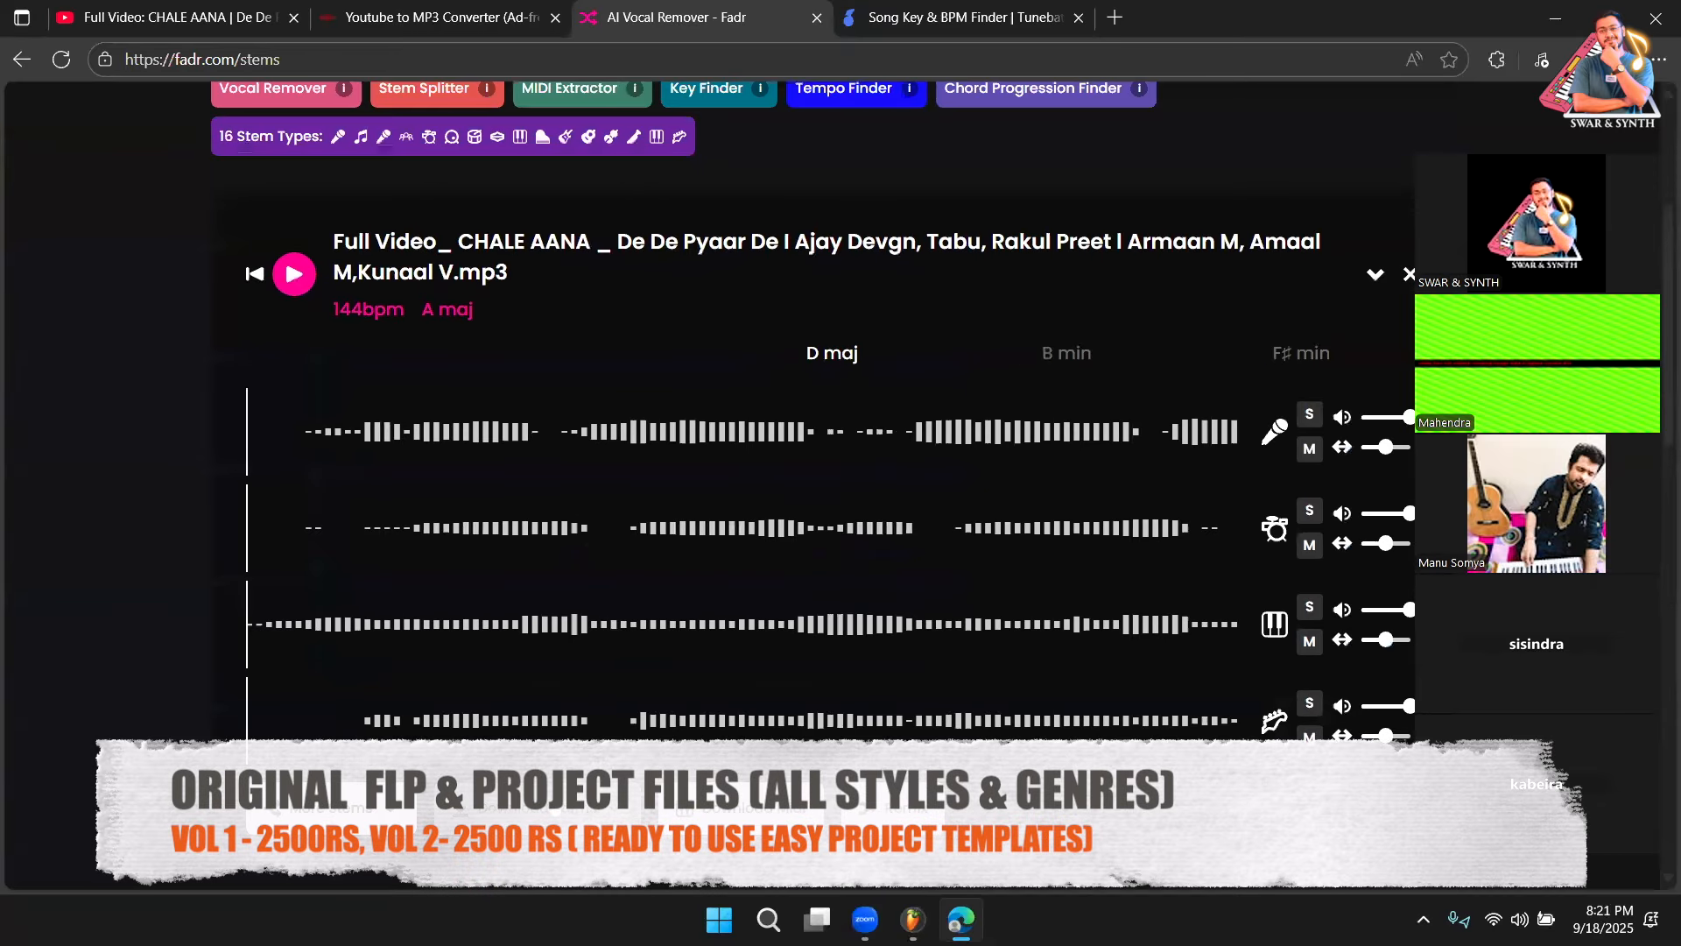
scroll(455, 709, "down", 2)
left_click(582, 605)
scroll(534, 674, "down", 1)
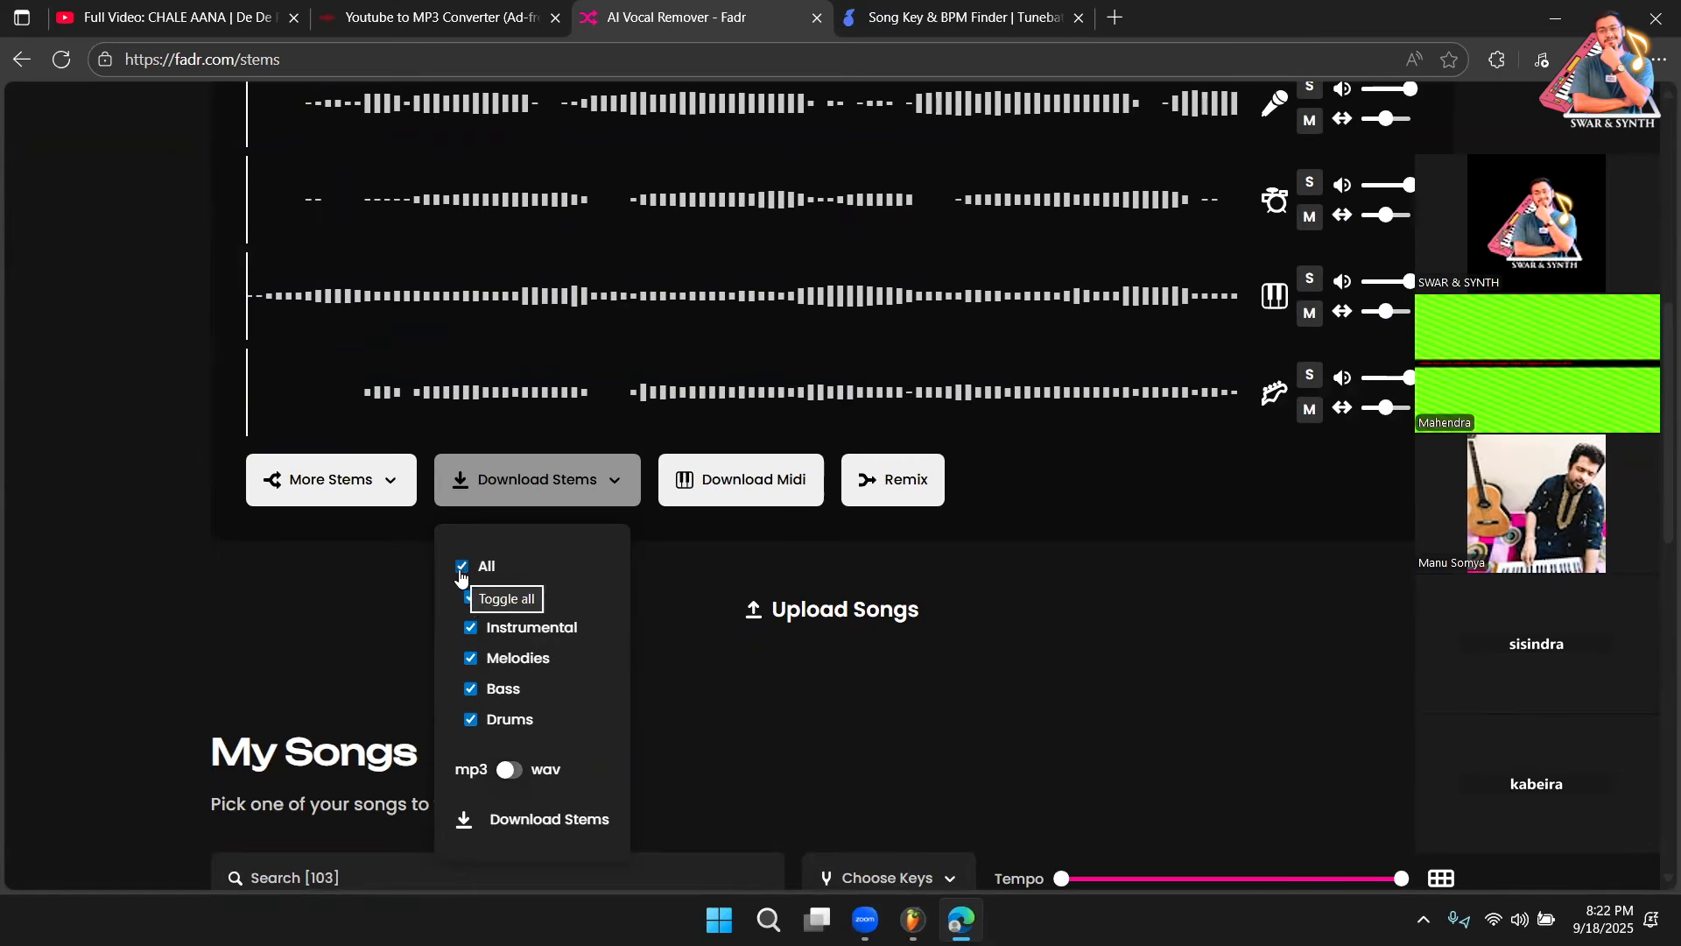
left_click(461, 569)
left_click(495, 602)
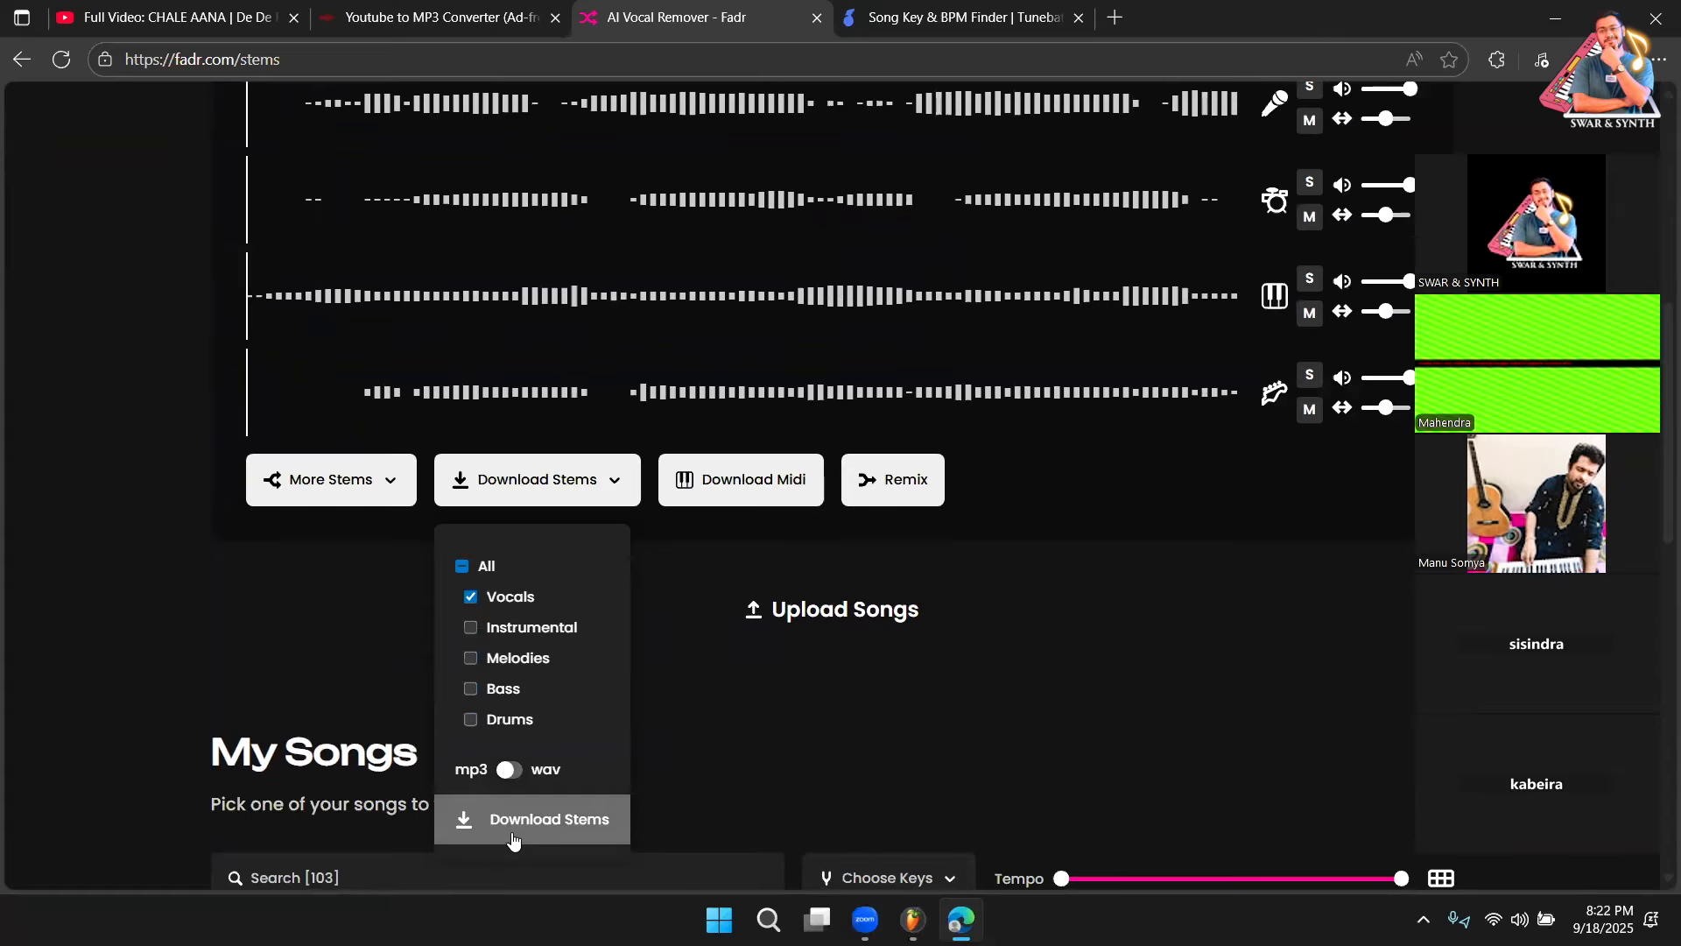
left_click(510, 827)
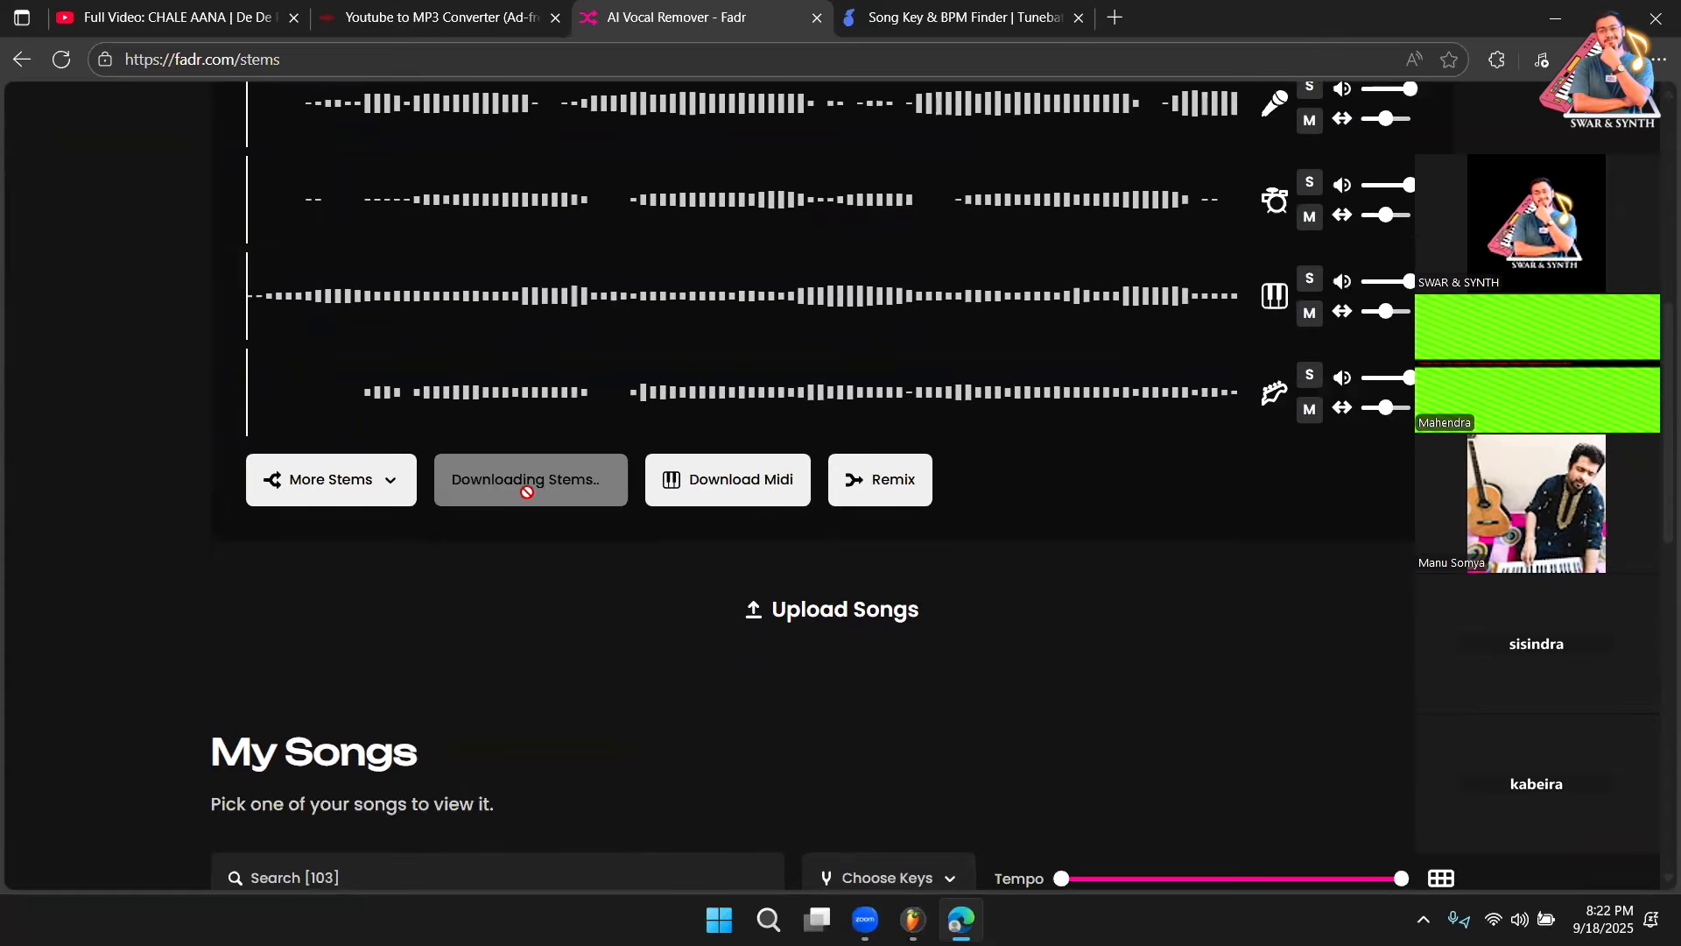
mouse_move(913, 920)
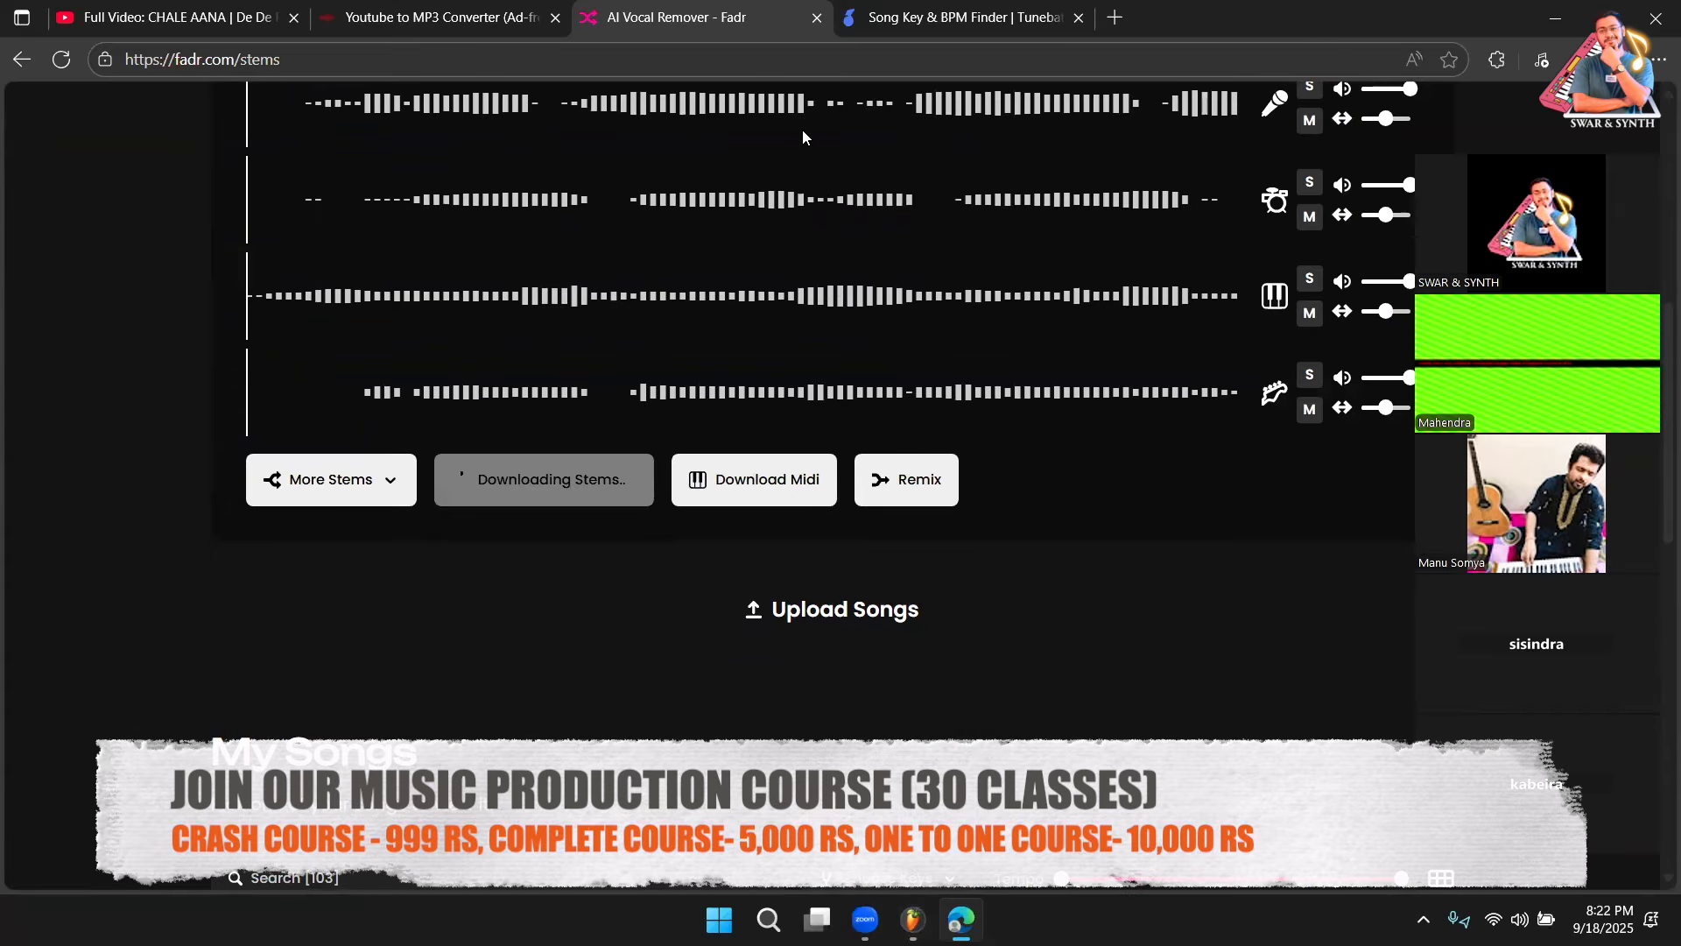
Recheck the key in Tunebat, switch to FL Studio and stamp a one-bar minor chord rooted on F#4 at bar 1 of the Rhodes piano roll
left_click(884, 26)
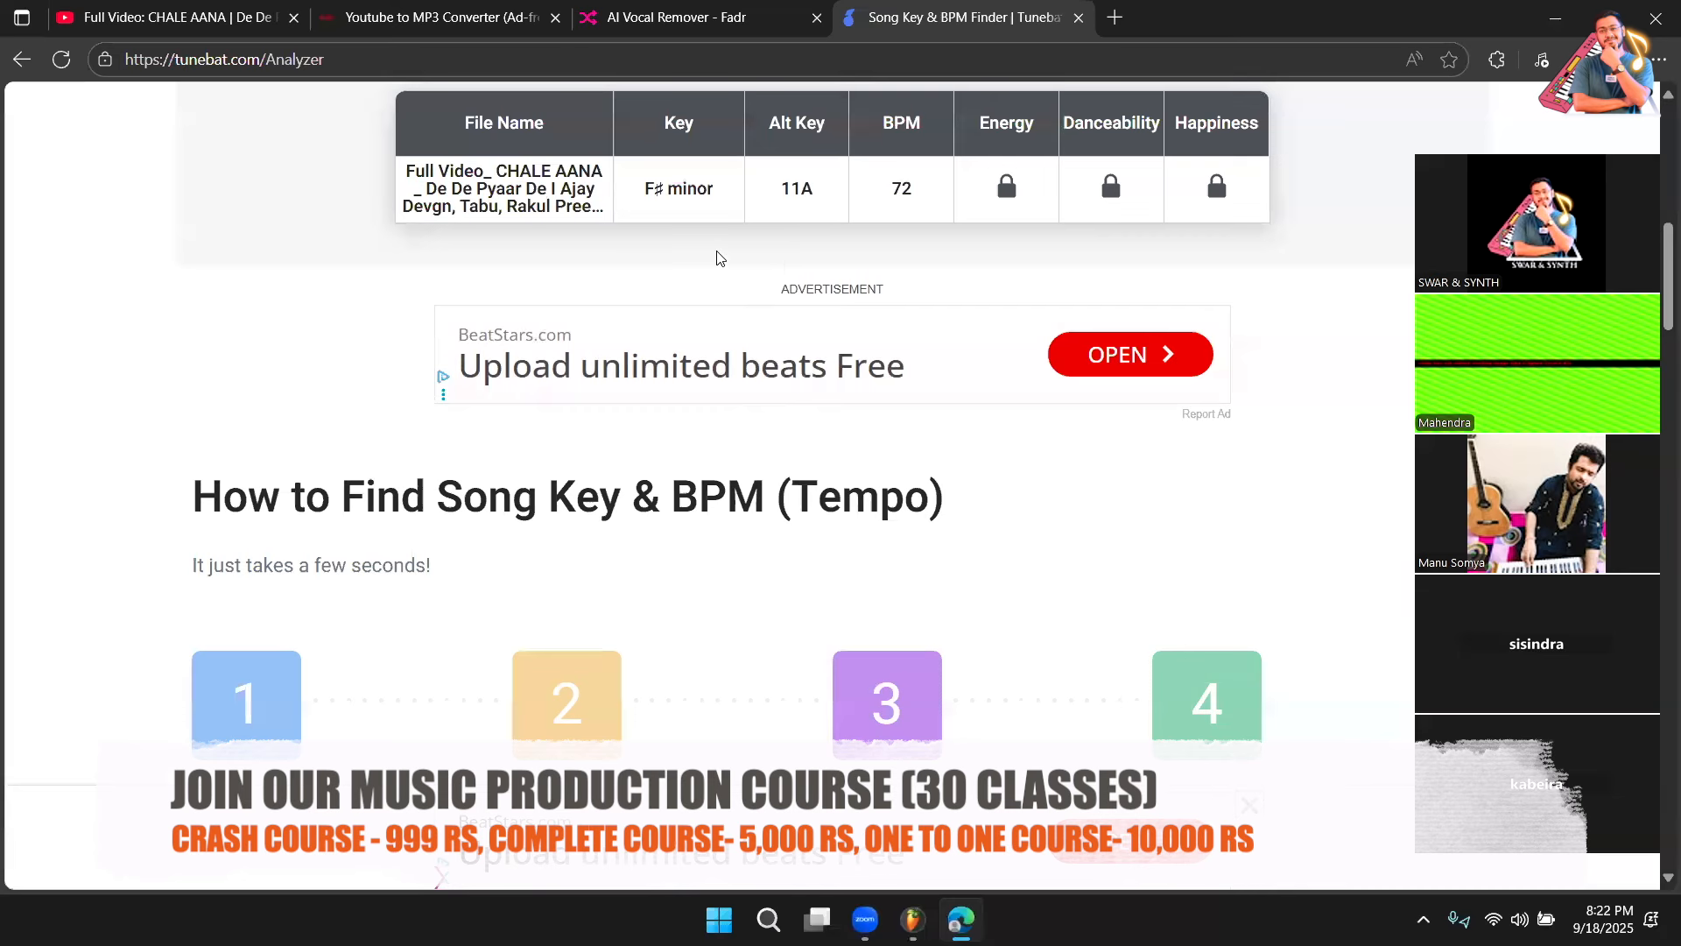
scroll(716, 255, "up", 3)
left_click(913, 920)
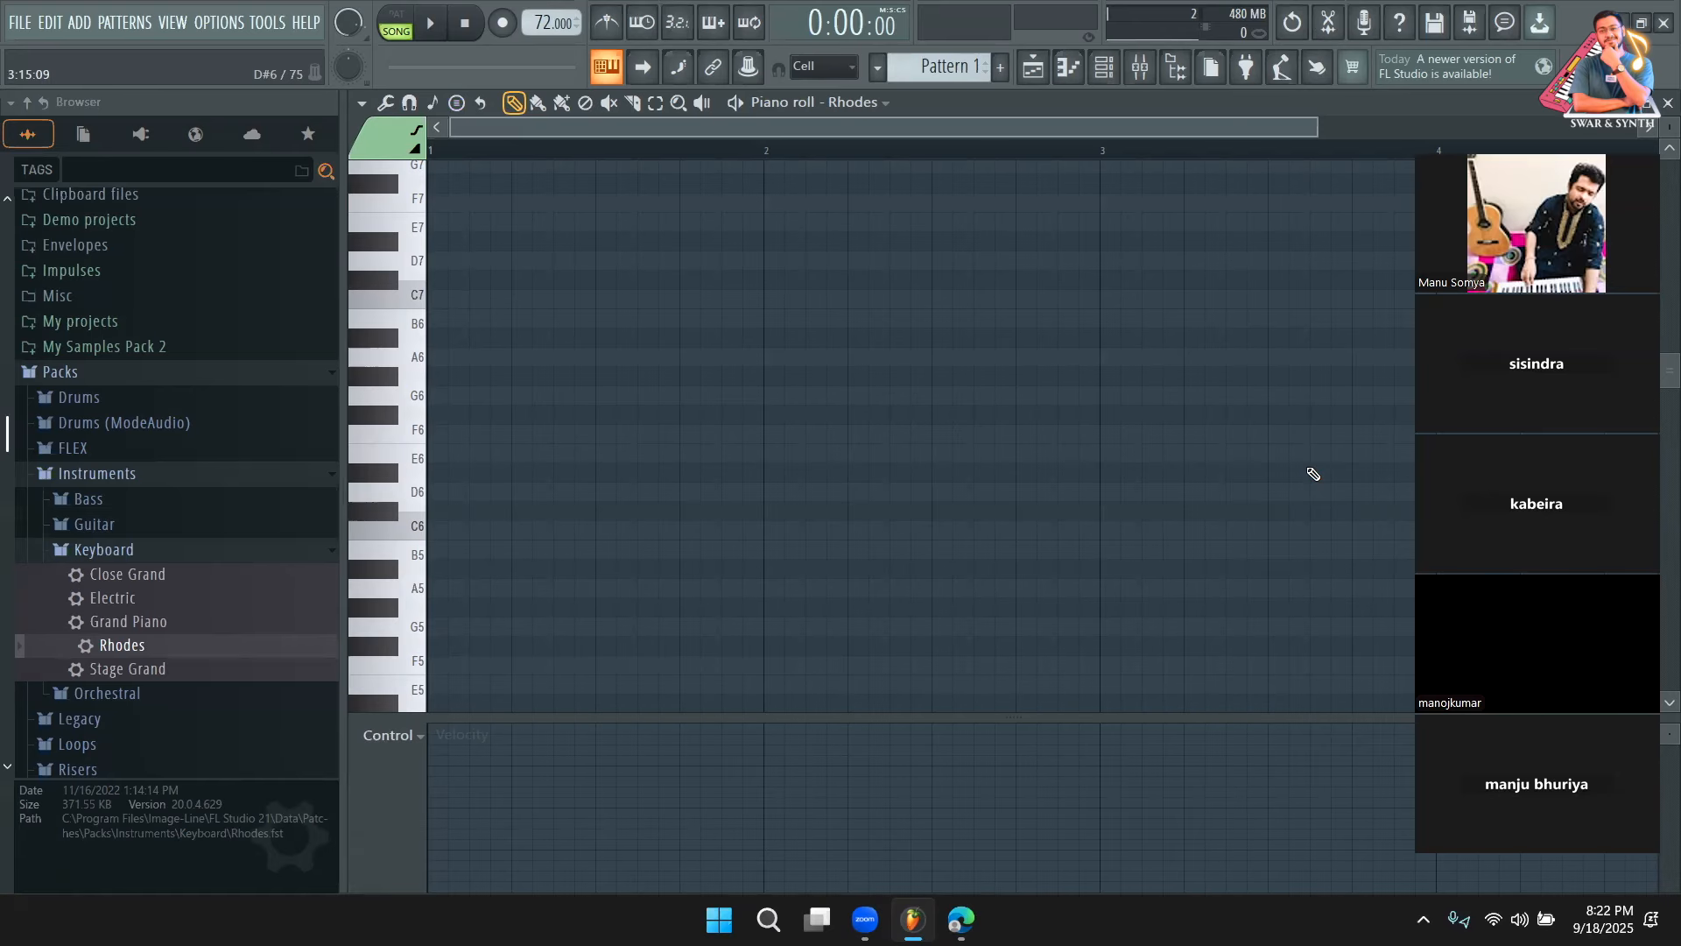
left_click(457, 104)
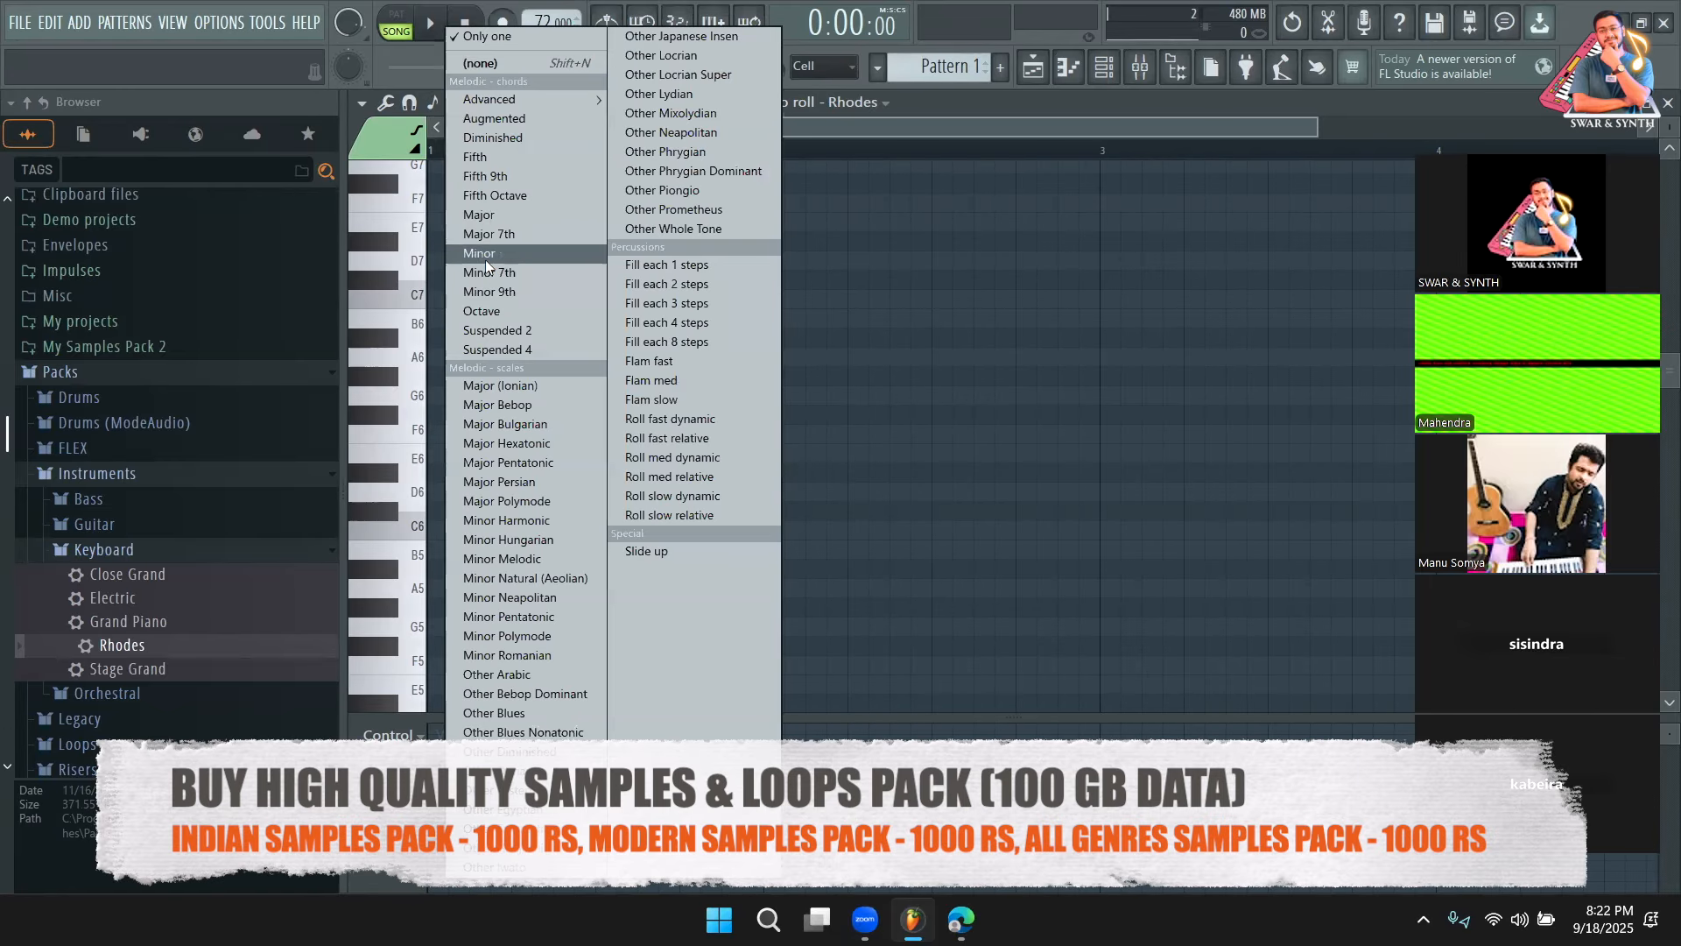
left_click(485, 257)
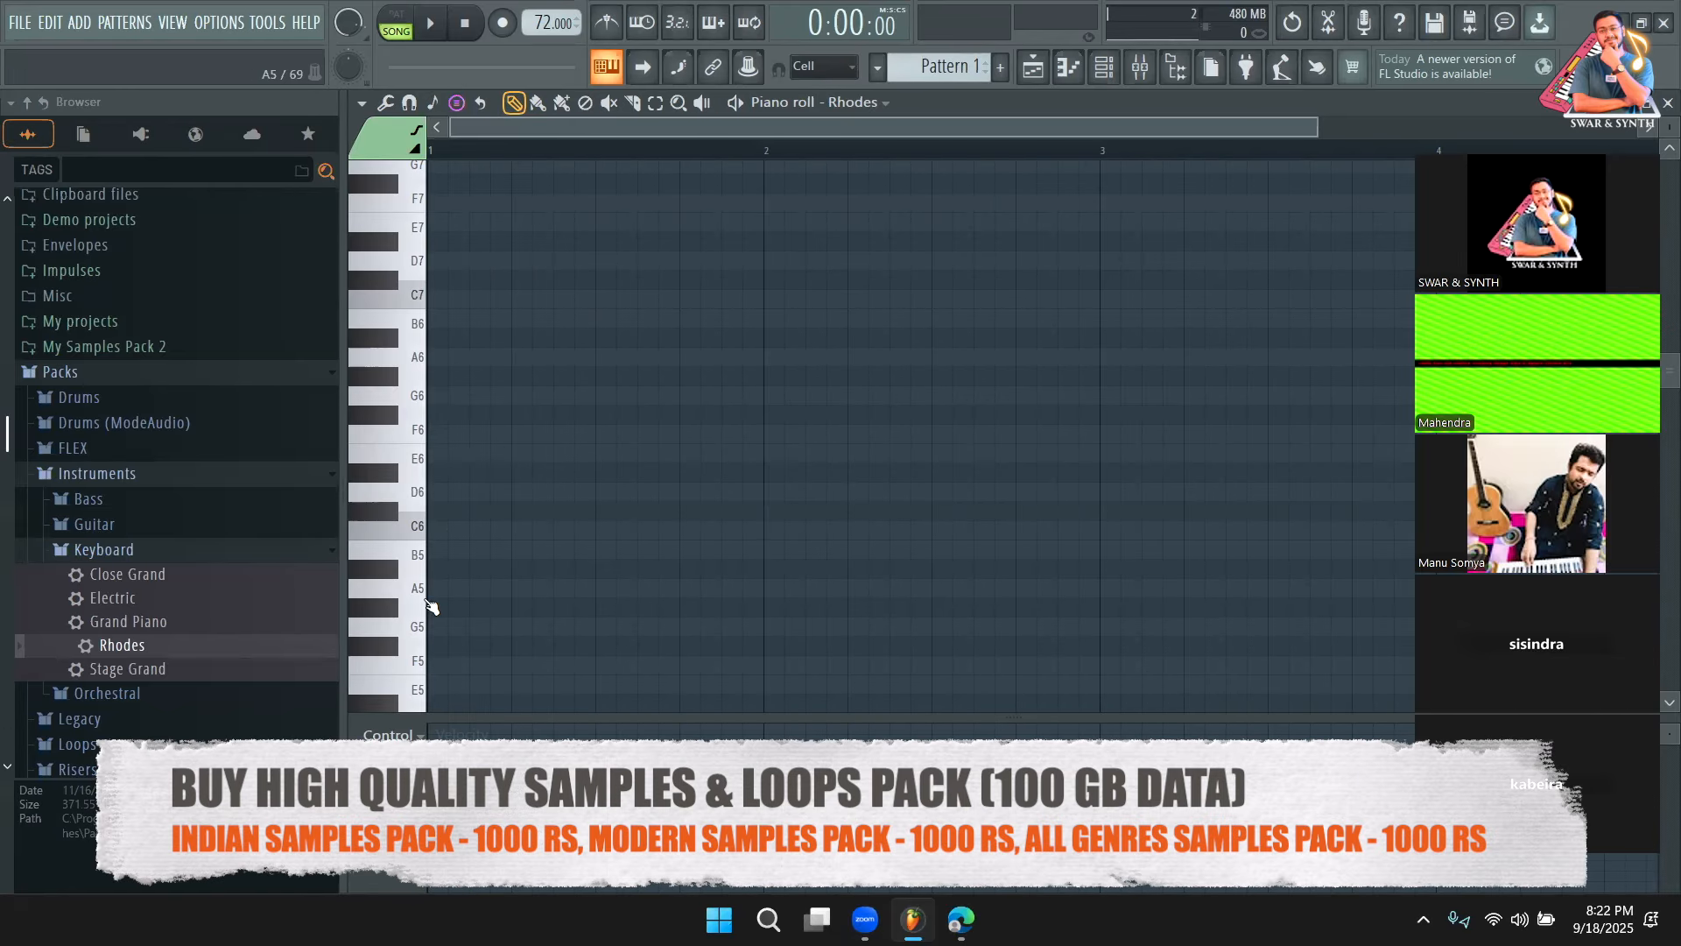
scroll(432, 612, "down", 3)
scroll(432, 612, "down", 4)
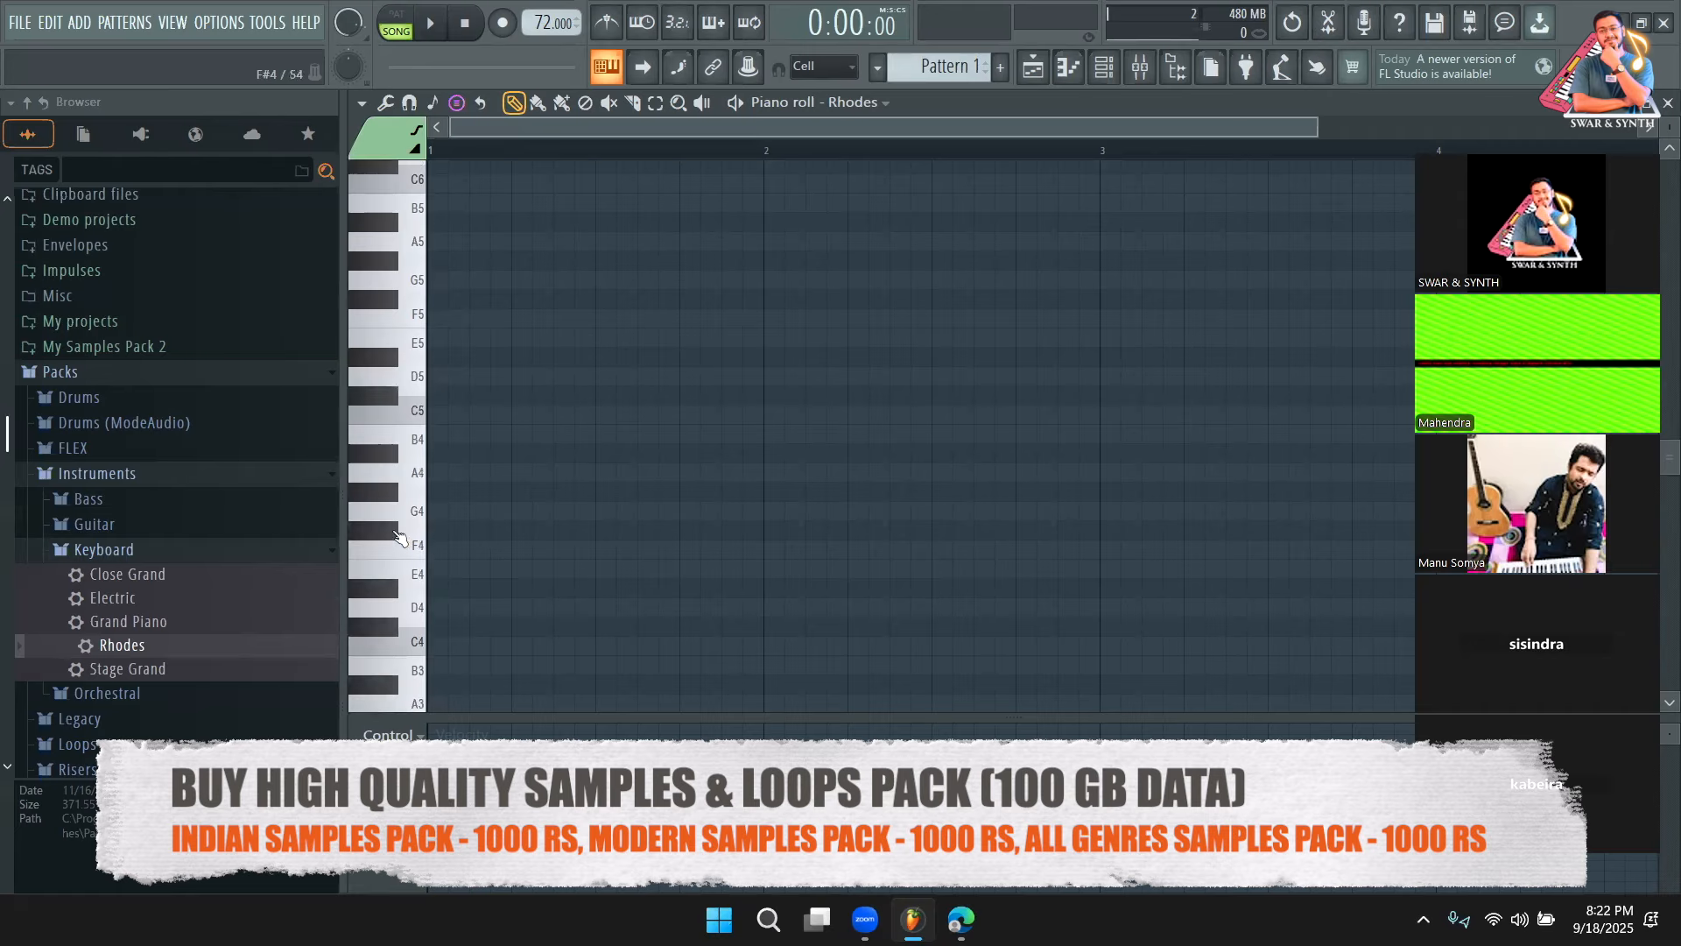
left_click(441, 529)
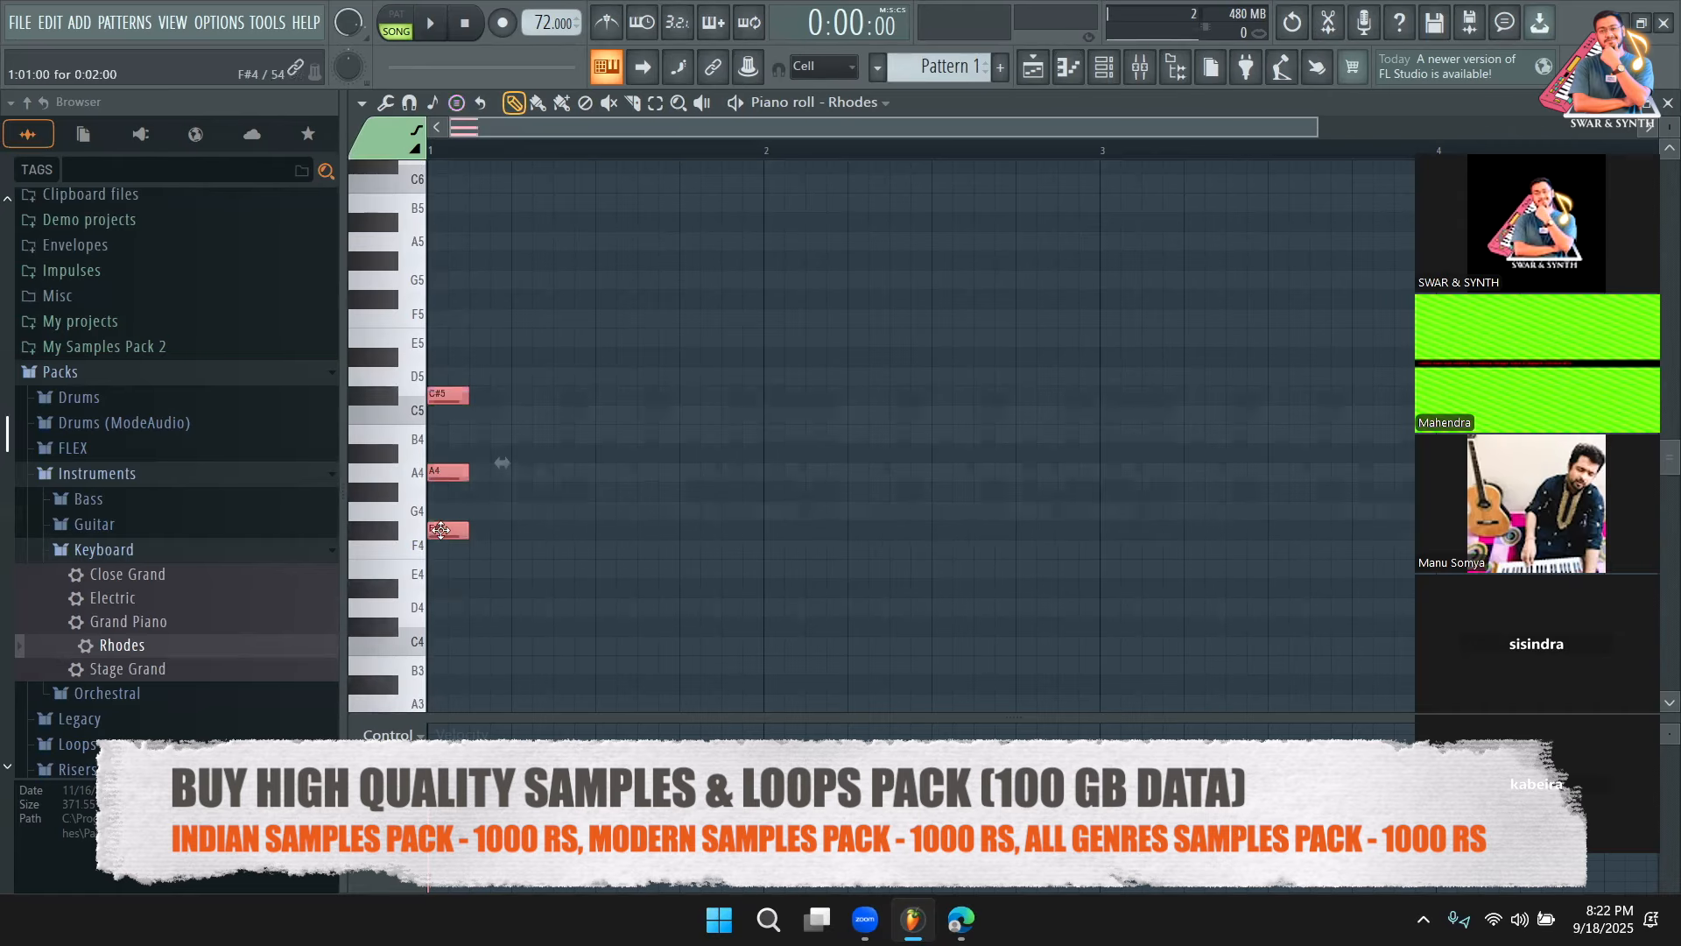
left_click_drag(468, 530, 762, 553)
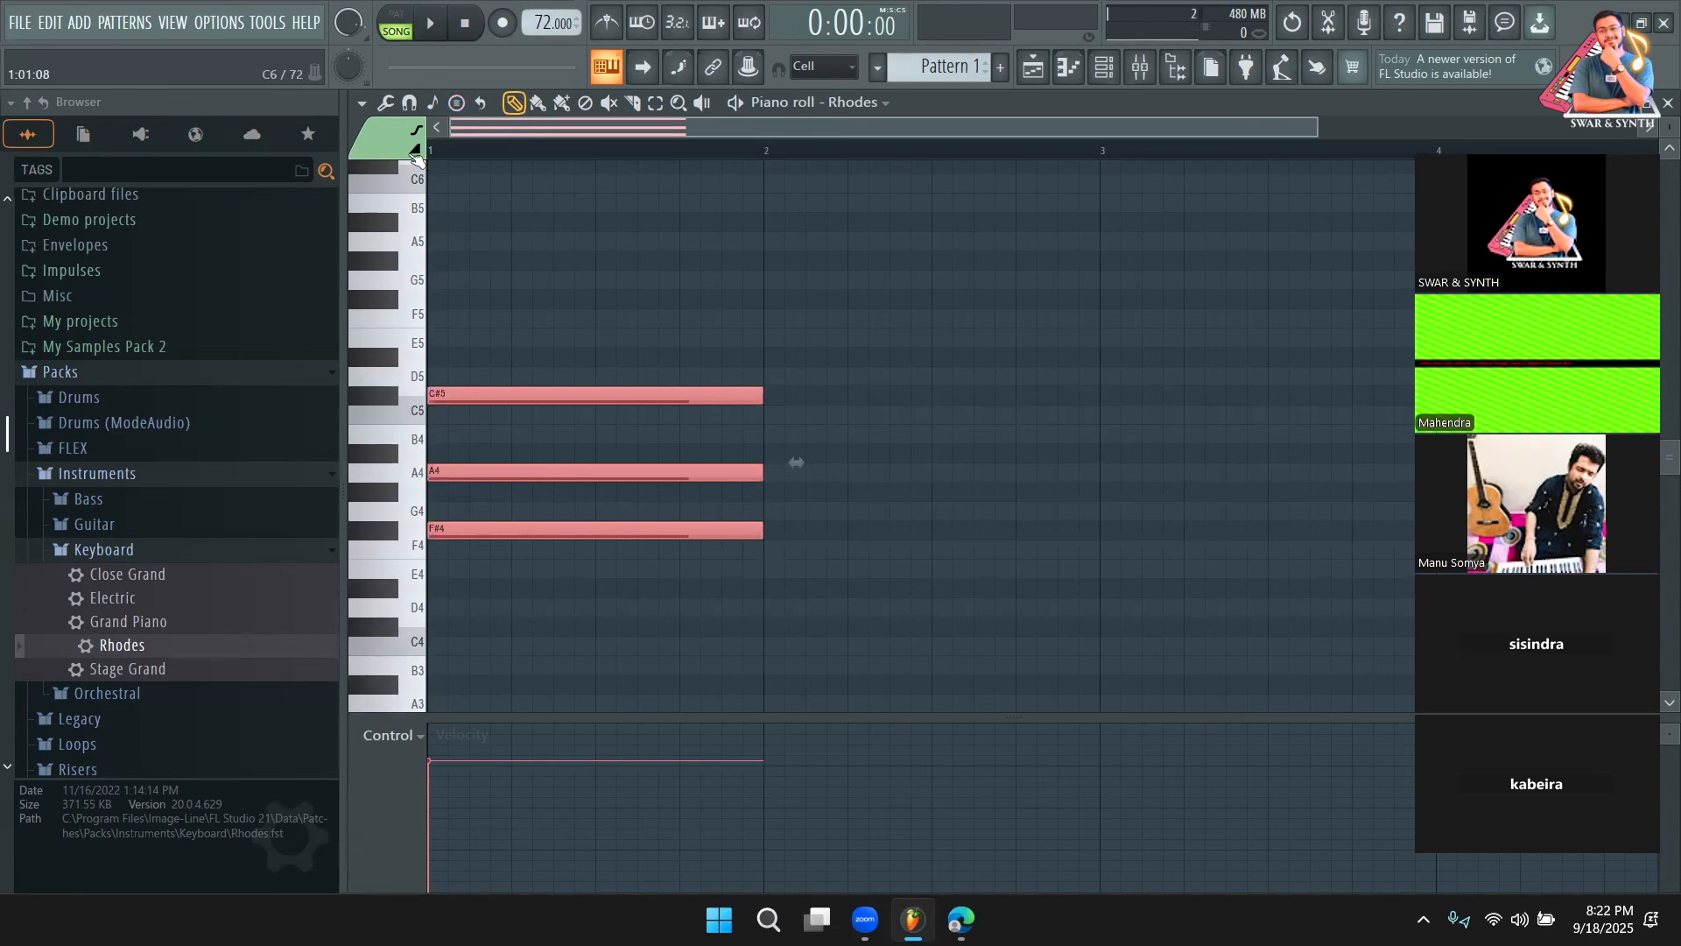
Play back the F# minor chord in pattern mode and stop playback
left_click(443, 25)
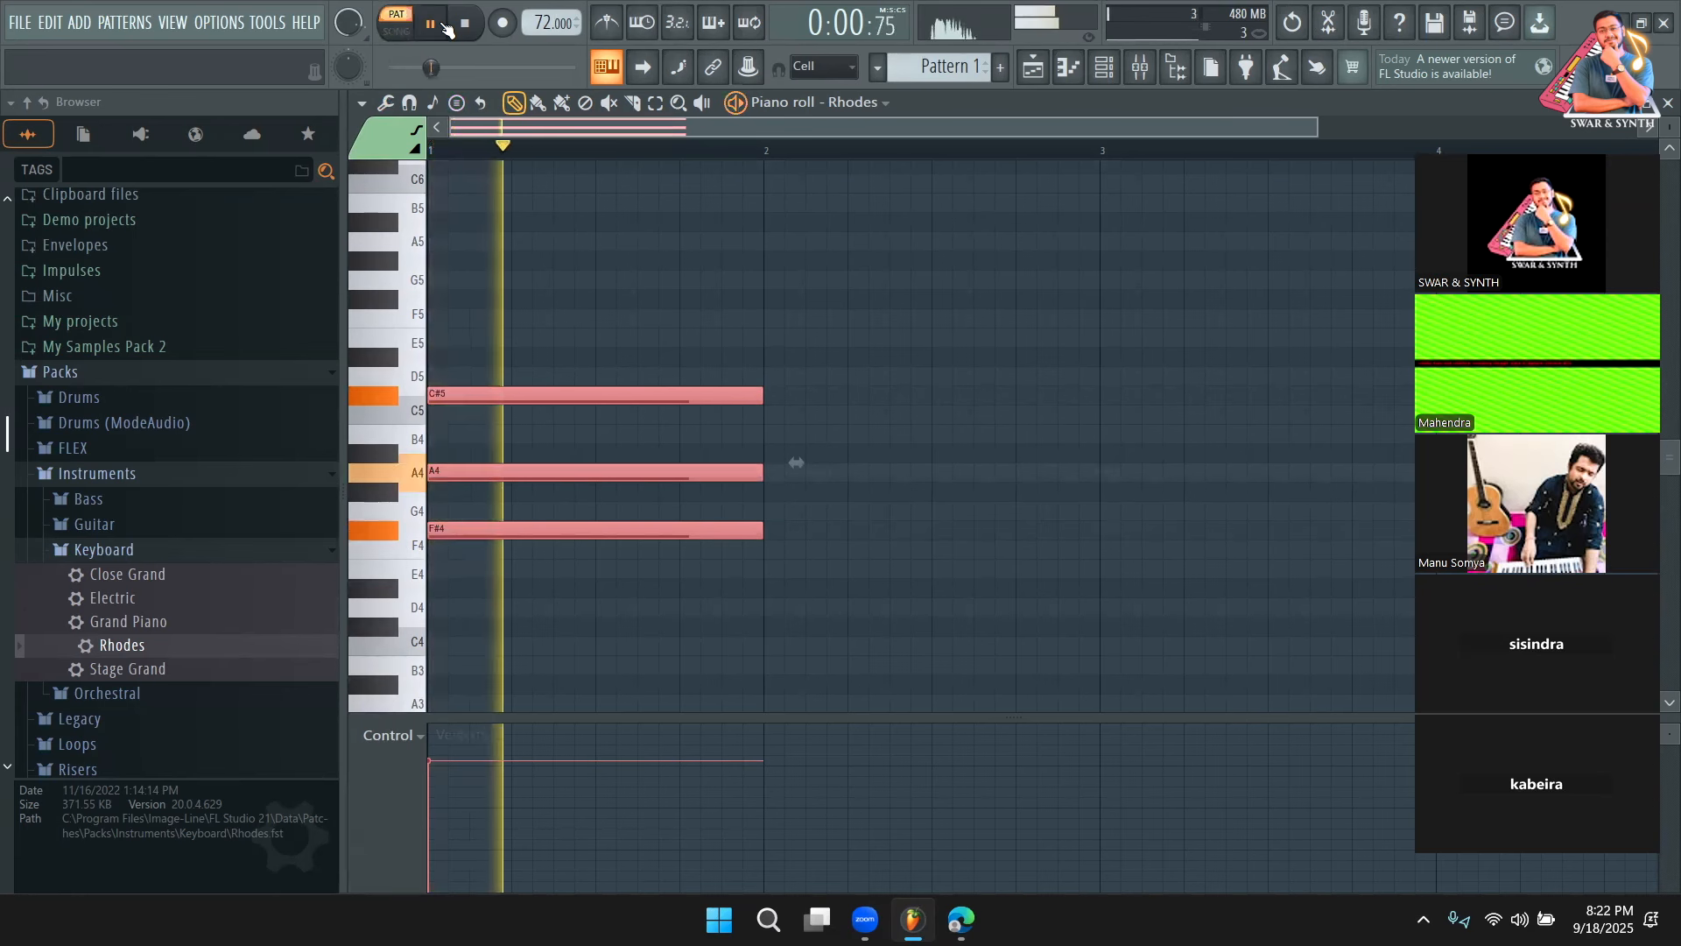
left_click(444, 27)
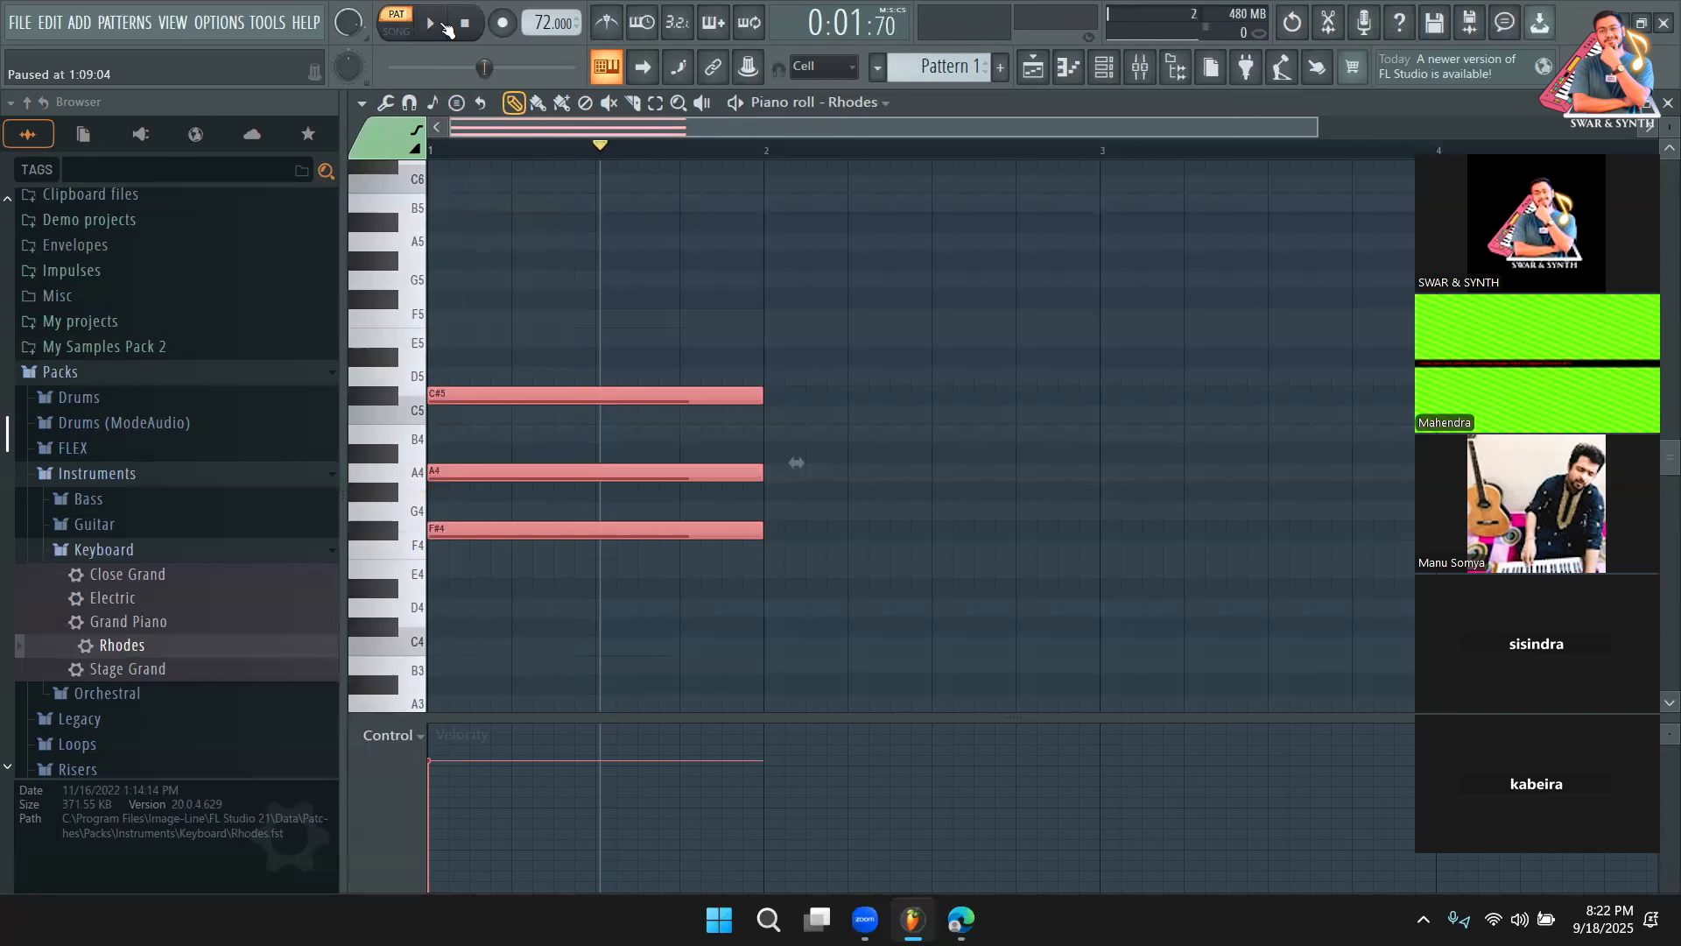
left_click(473, 29)
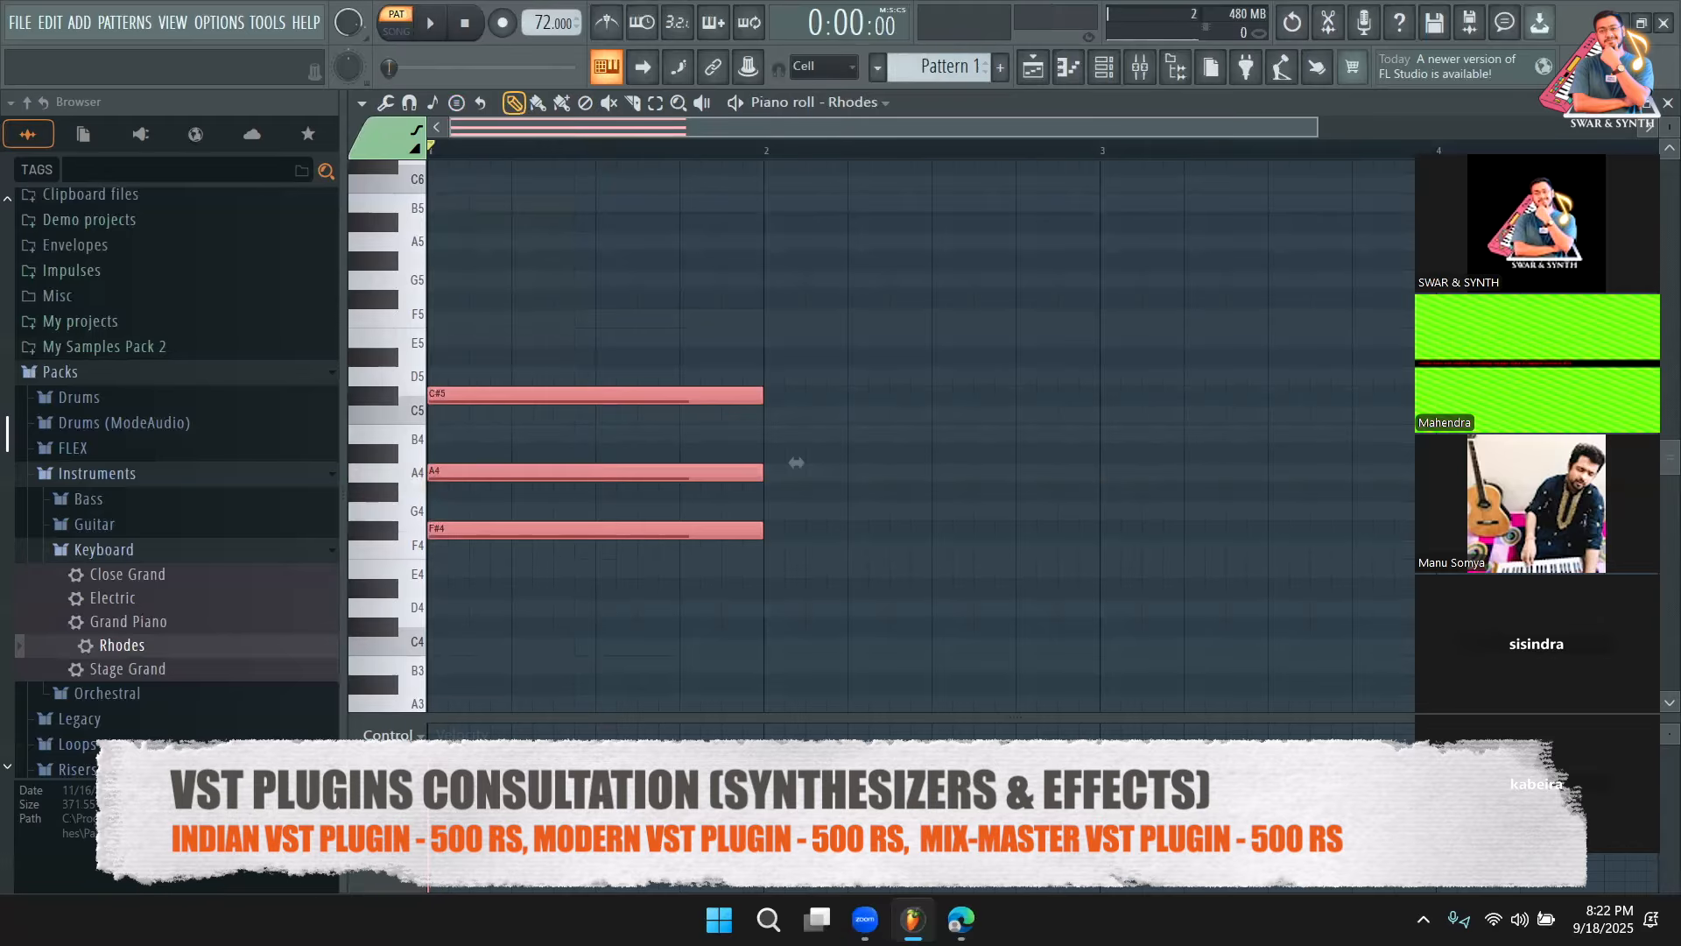
Switch to File Explorer's Downloads folder and add the Fadr Chale Aana vocals file to Track 3 of the FL Studio Playlist at bar 1
left_click(1619, 23)
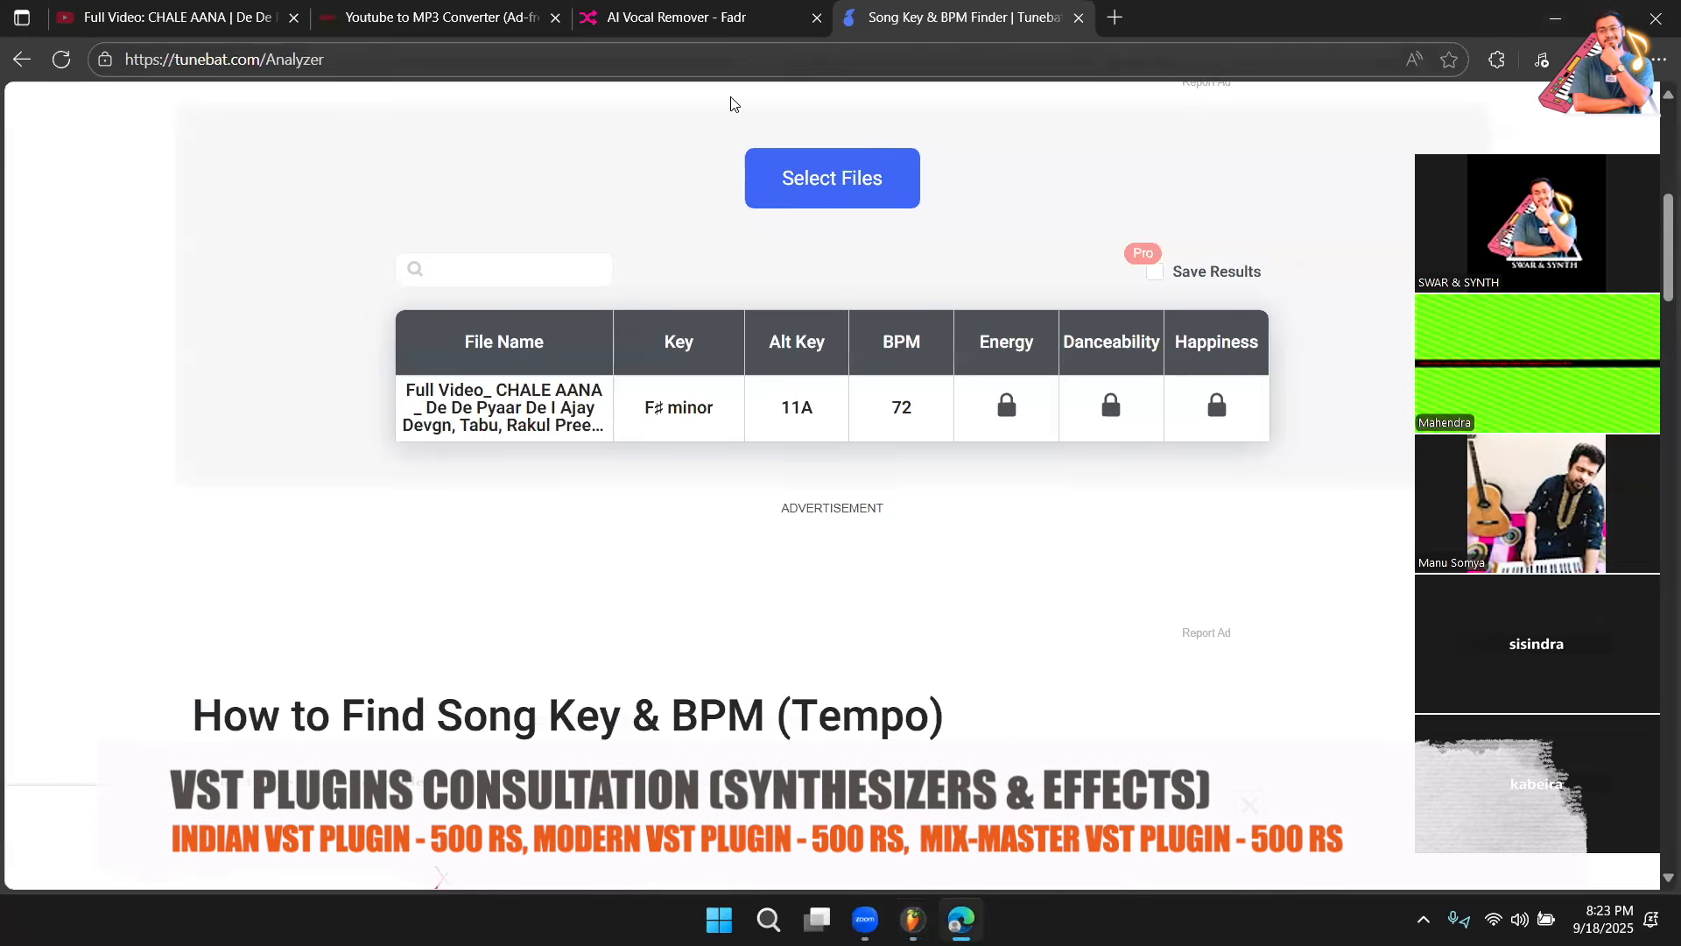
left_click(633, 35)
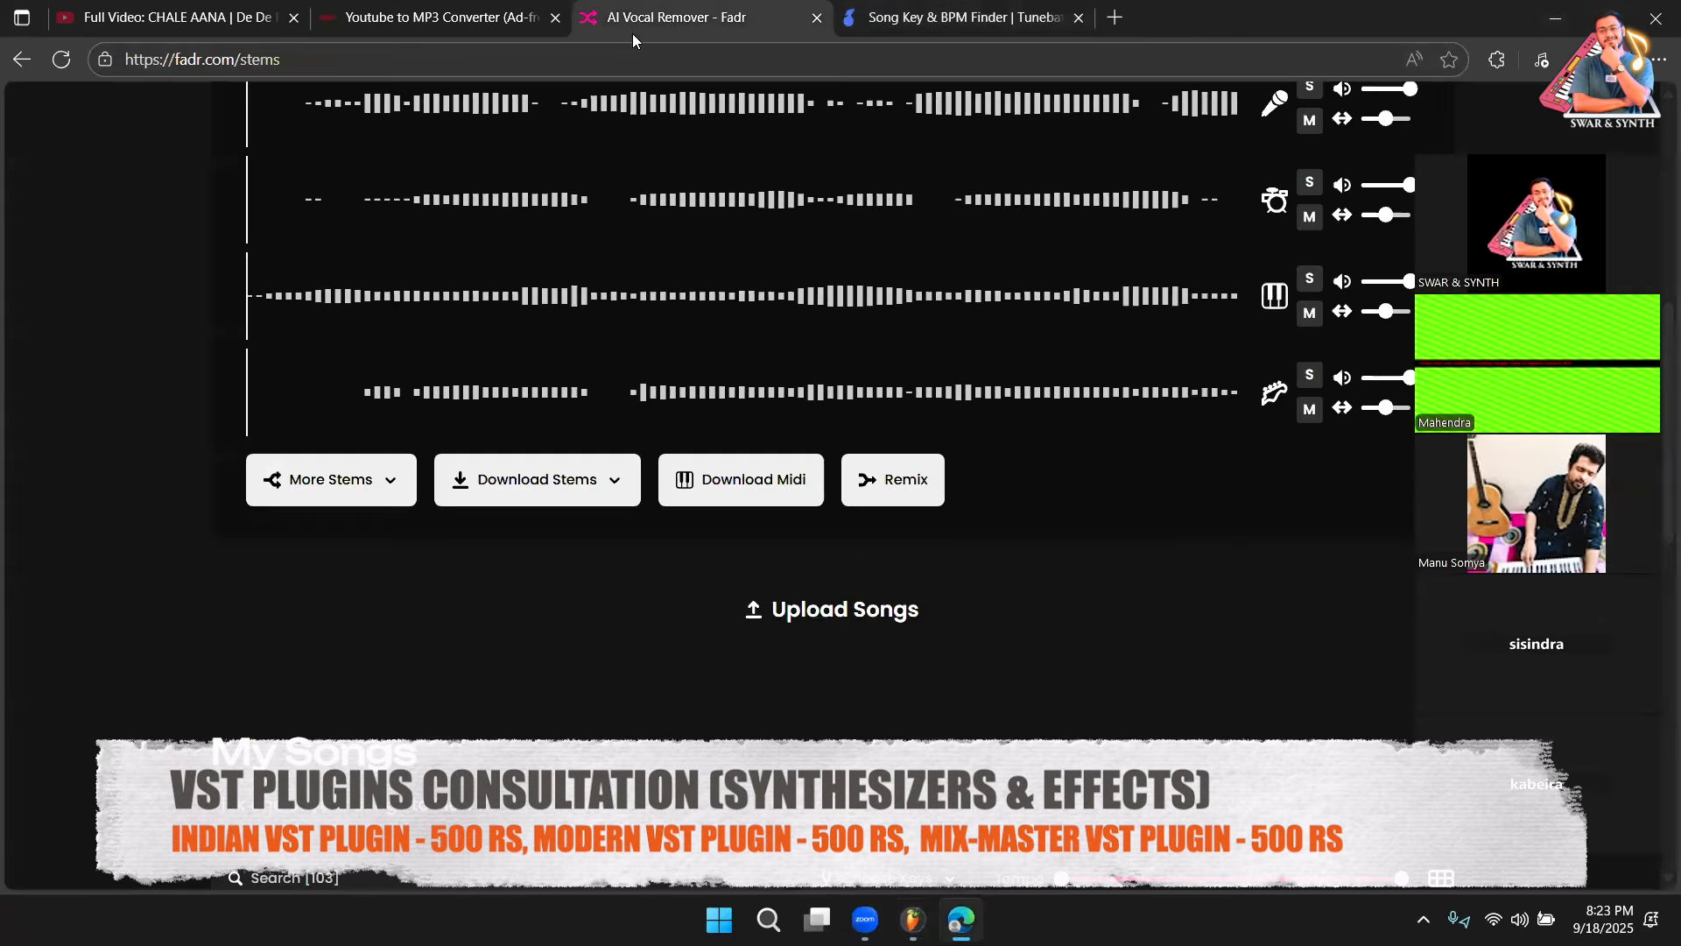
left_click(1555, 17)
double_click(110, 349)
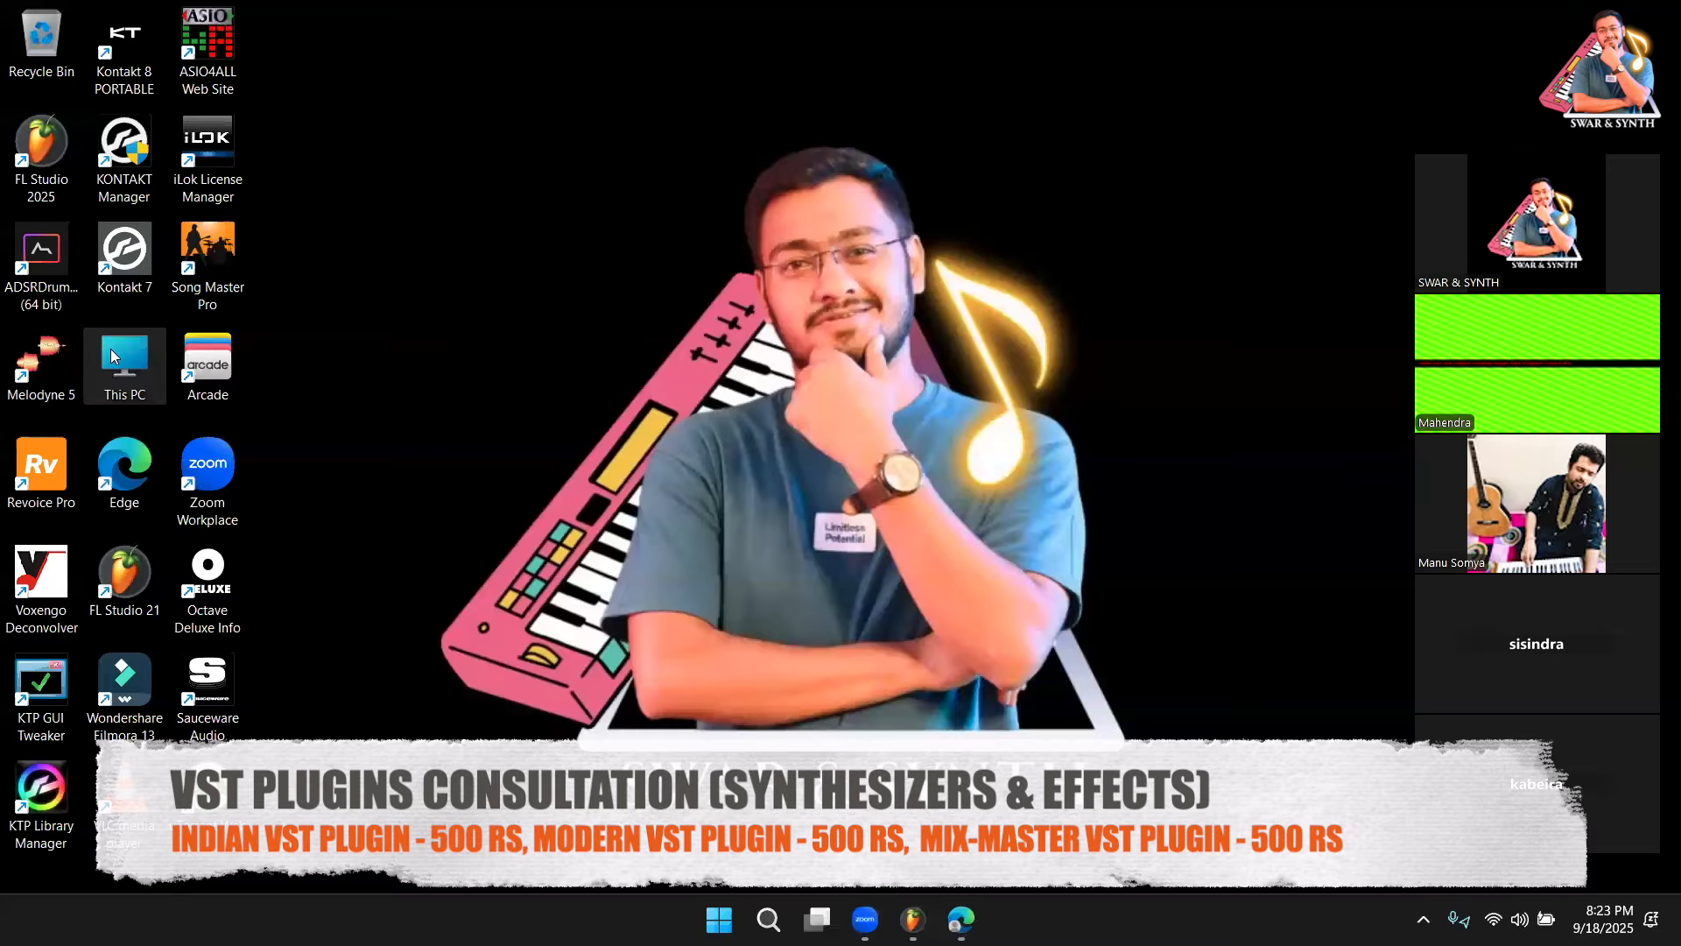
scroll(108, 349, "up", 3)
left_click(110, 307)
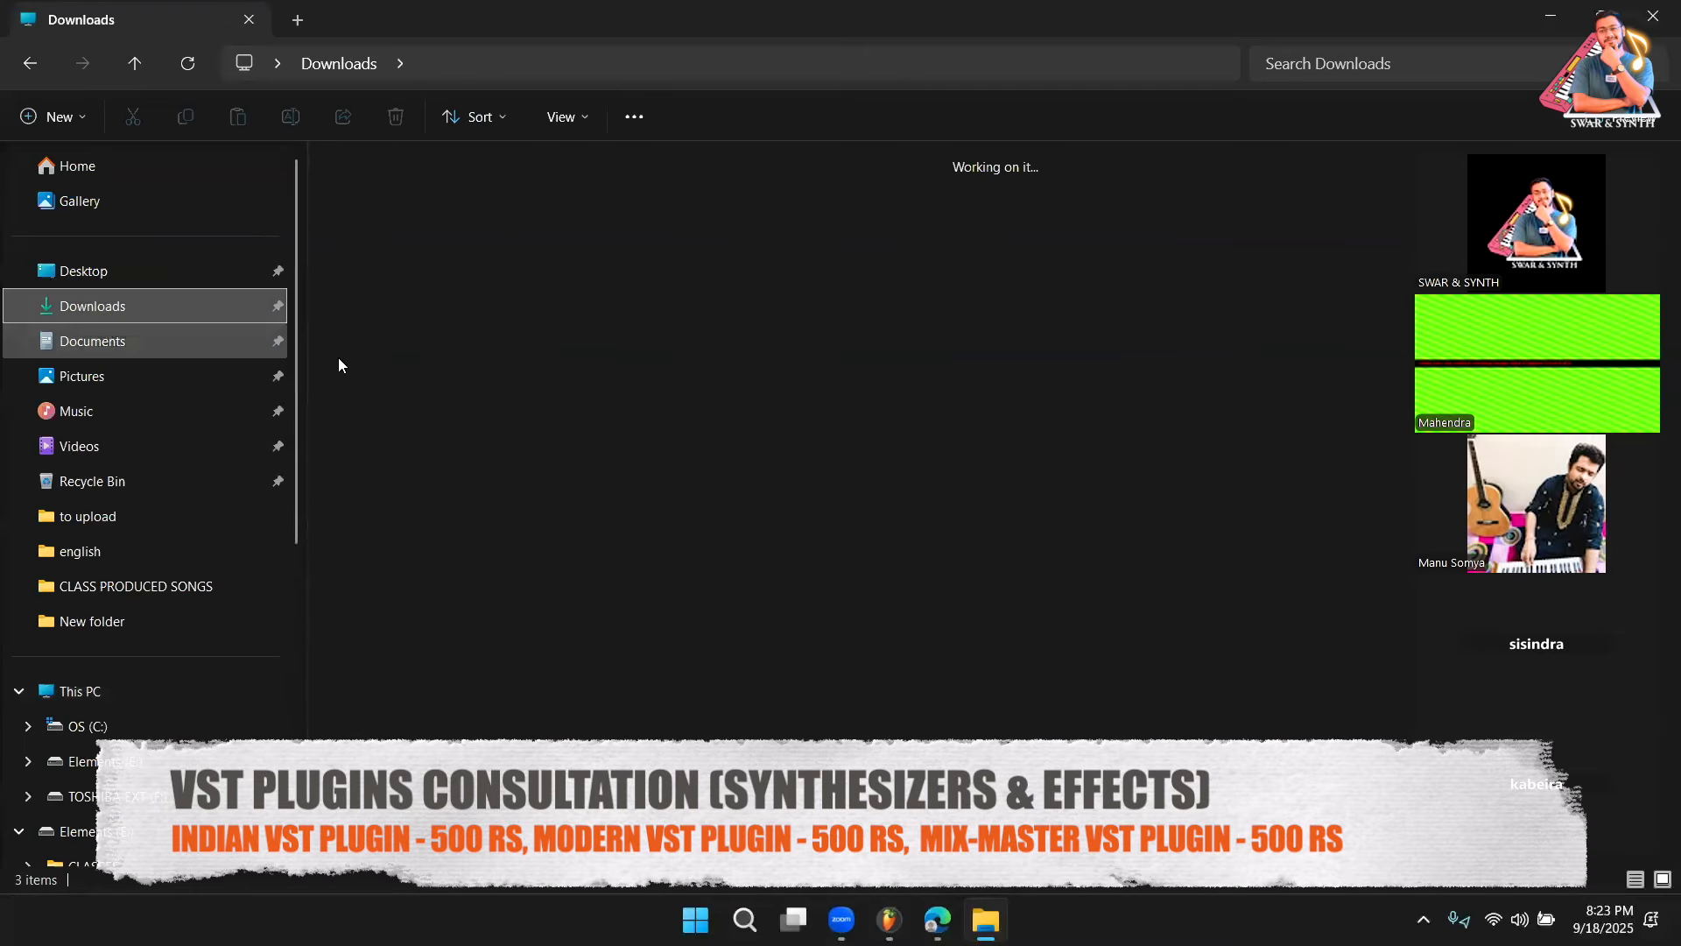
left_click(383, 306)
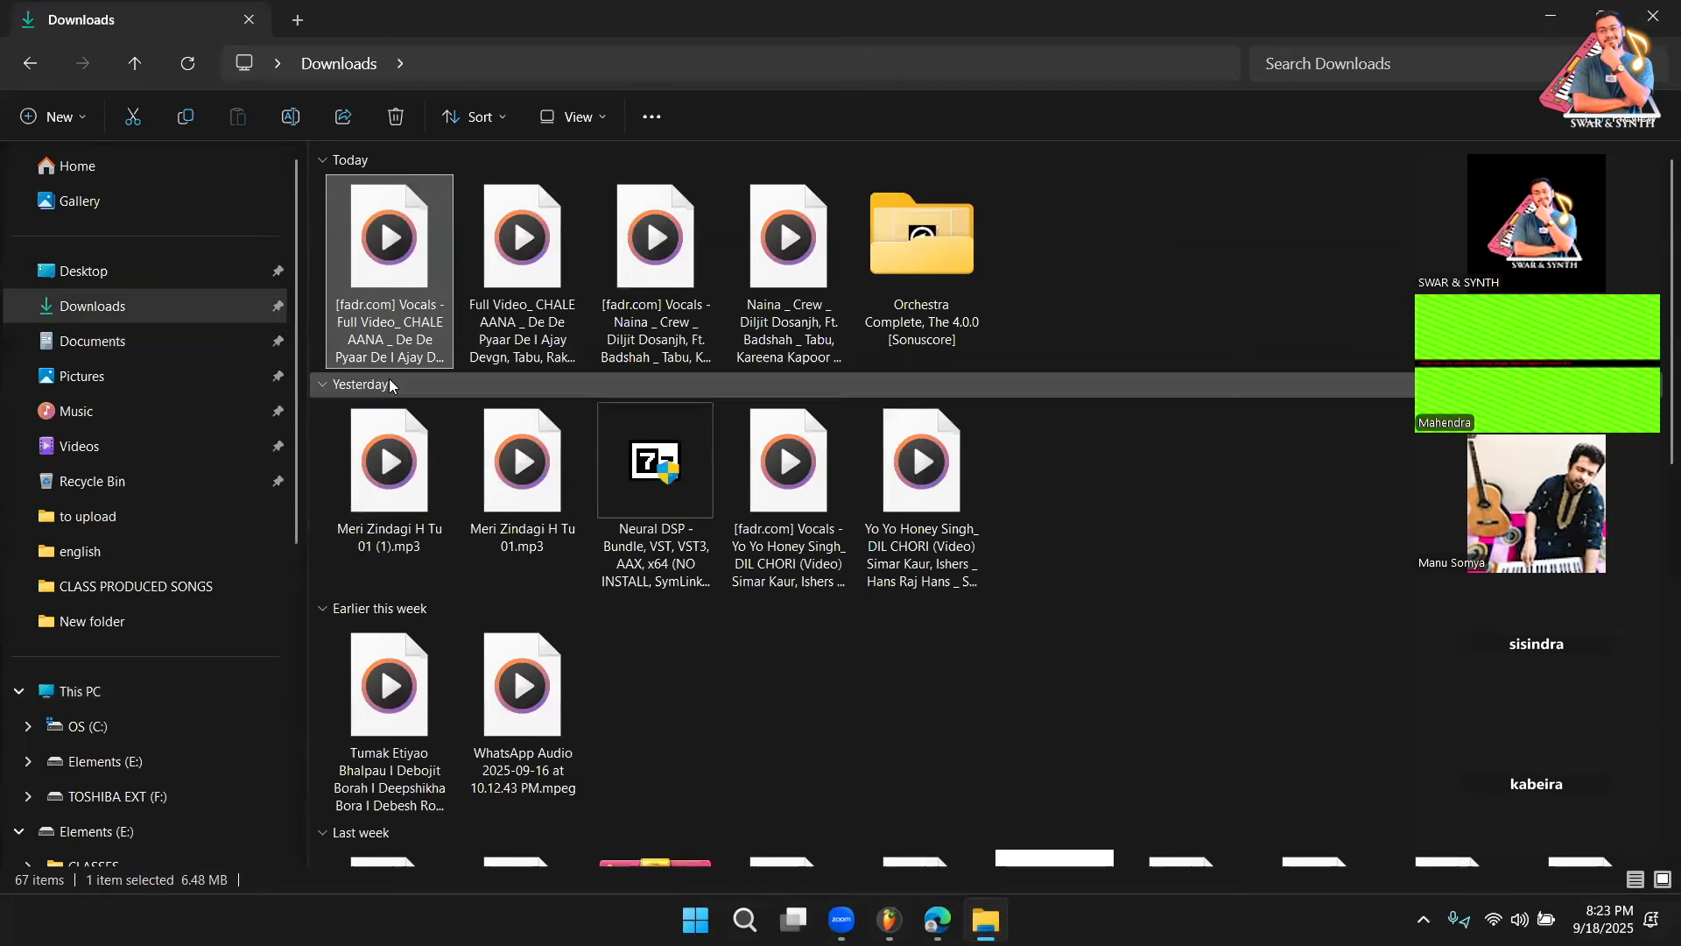
left_click_drag(381, 249, 546, 308)
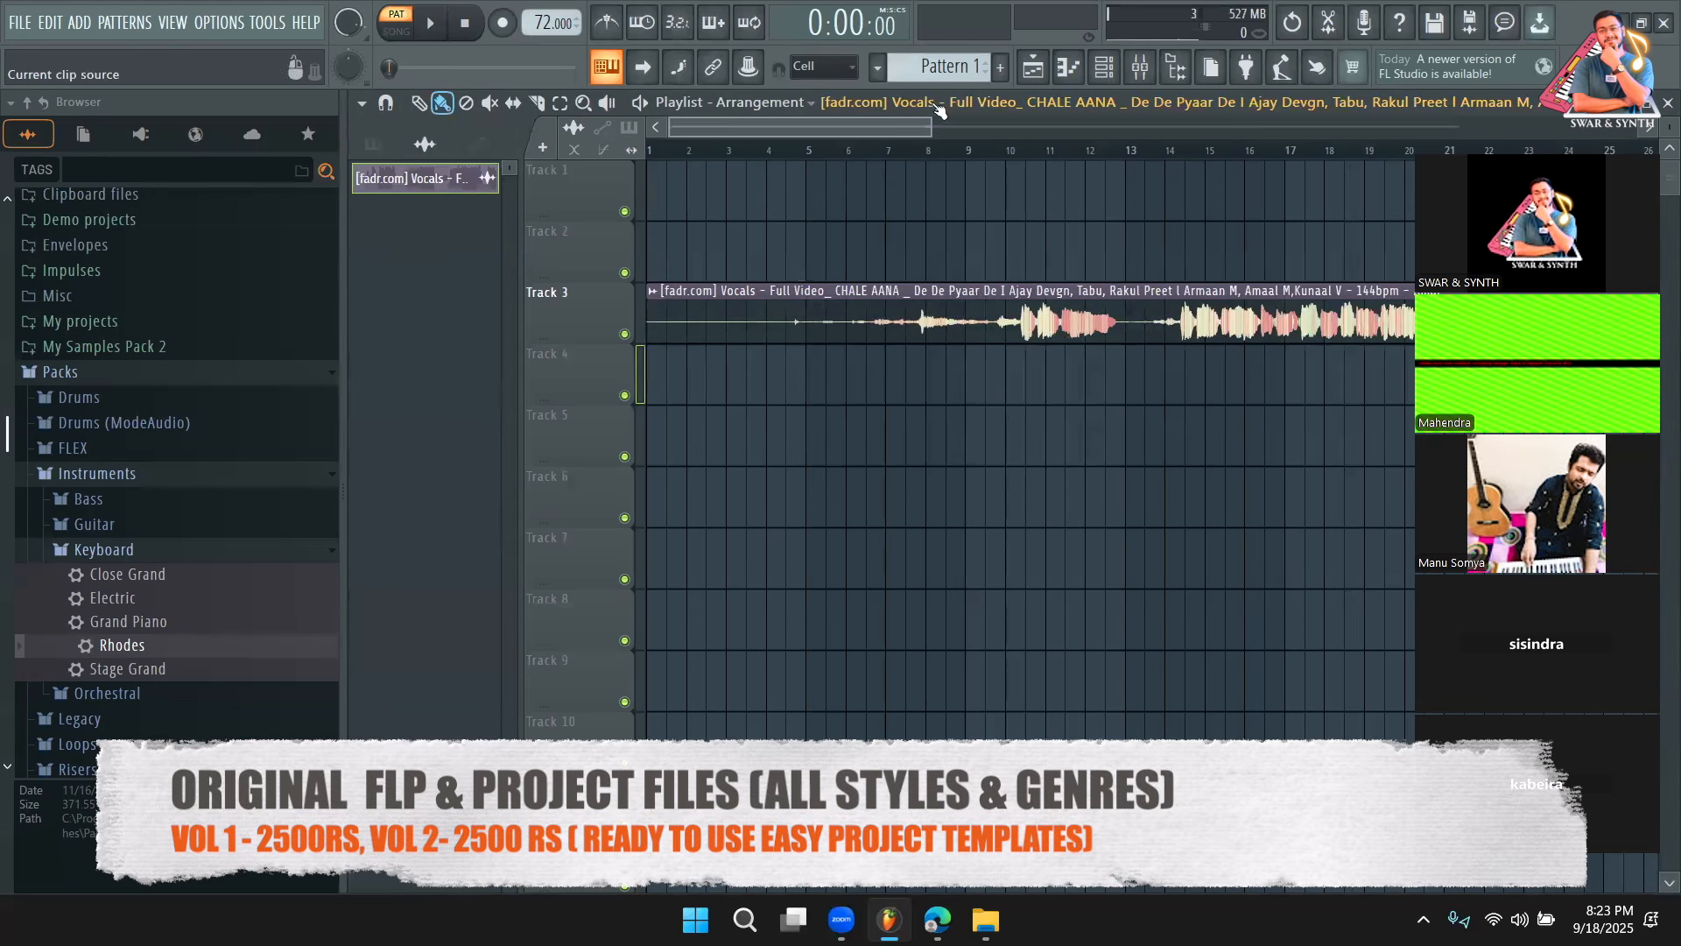
Play the vocals clip in song mode from about bar 16 of the Playlist and stop playback
left_click_drag(915, 128, 1255, 161)
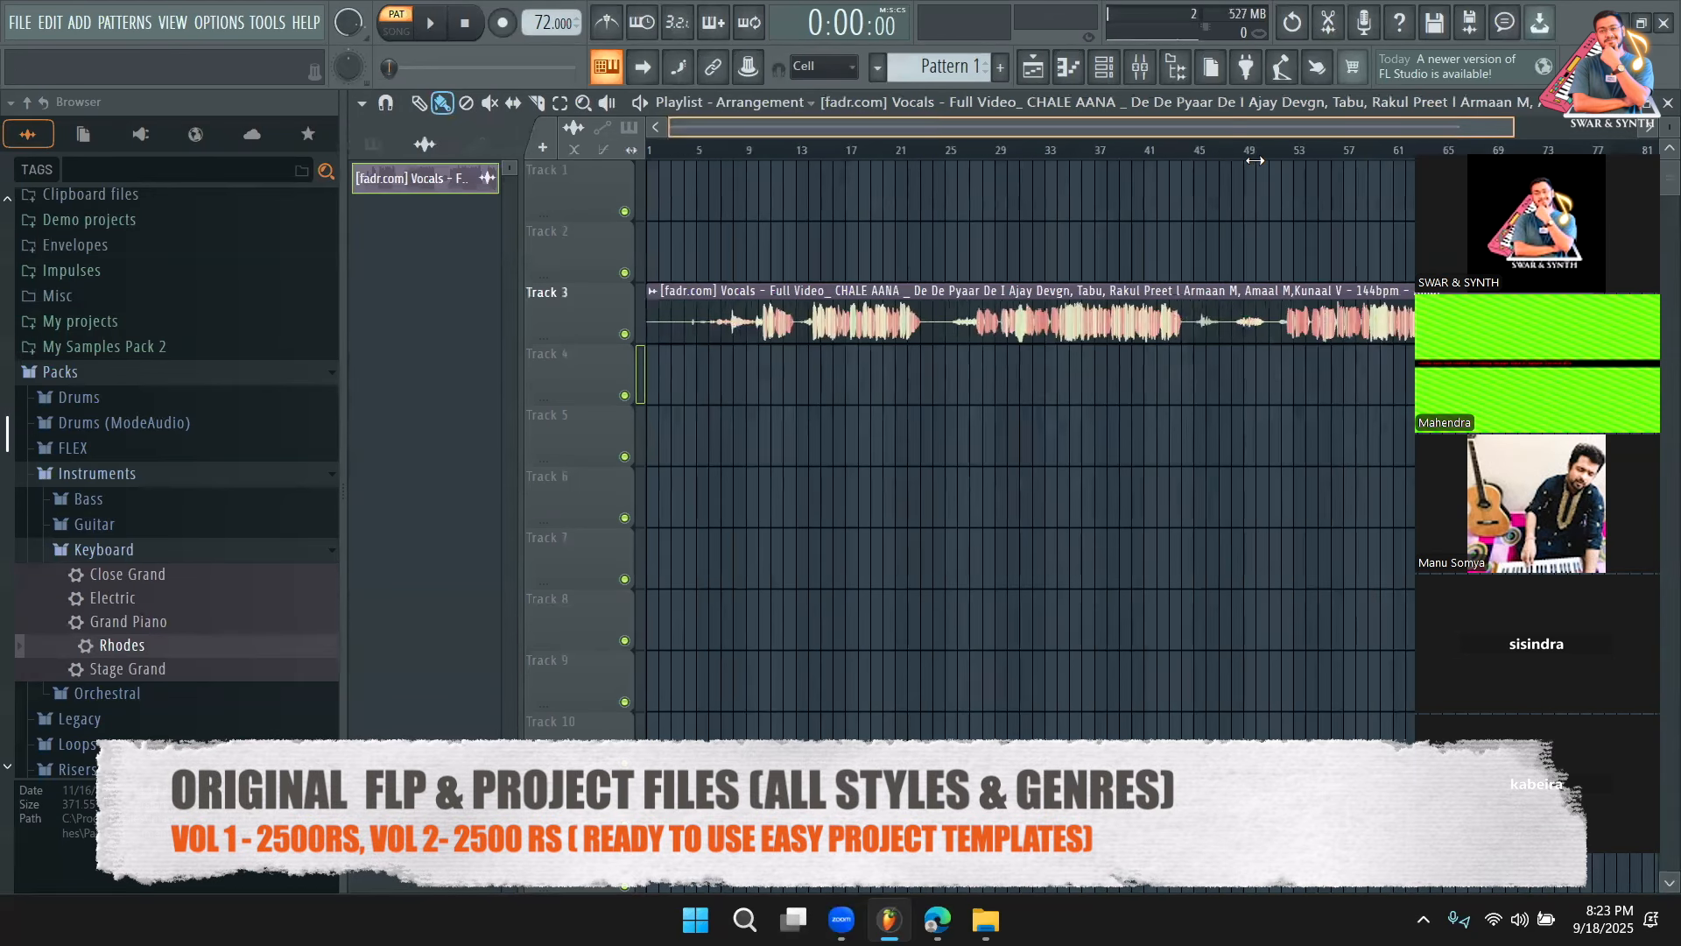
left_click(839, 156)
key("space")
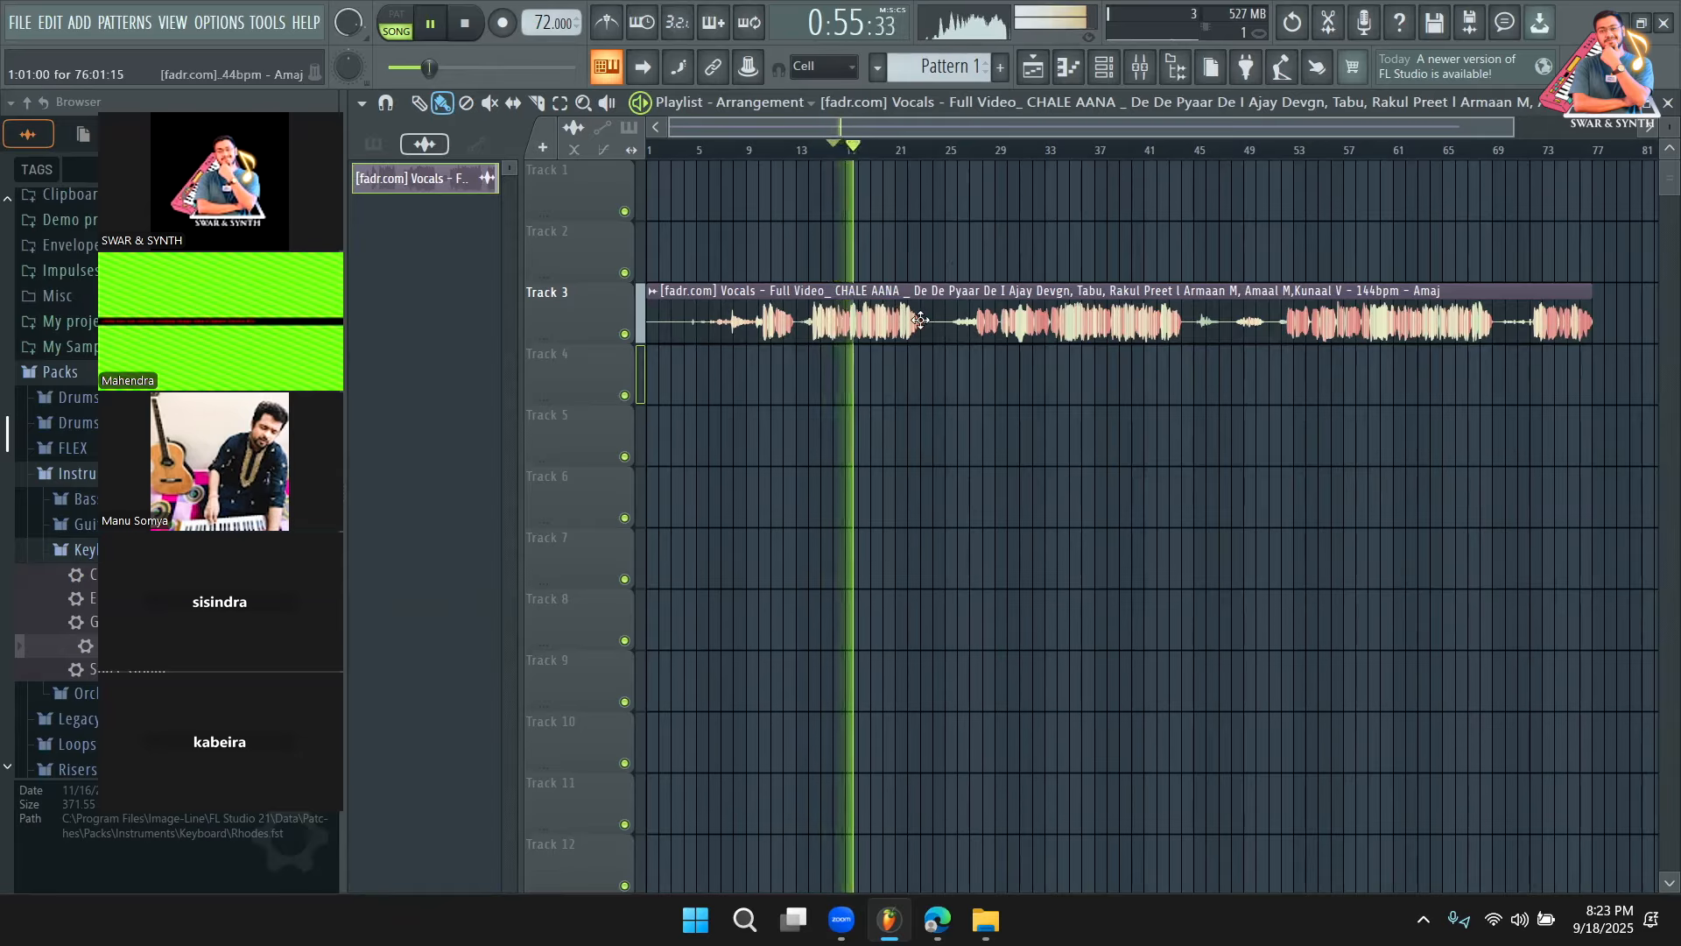
key("space")
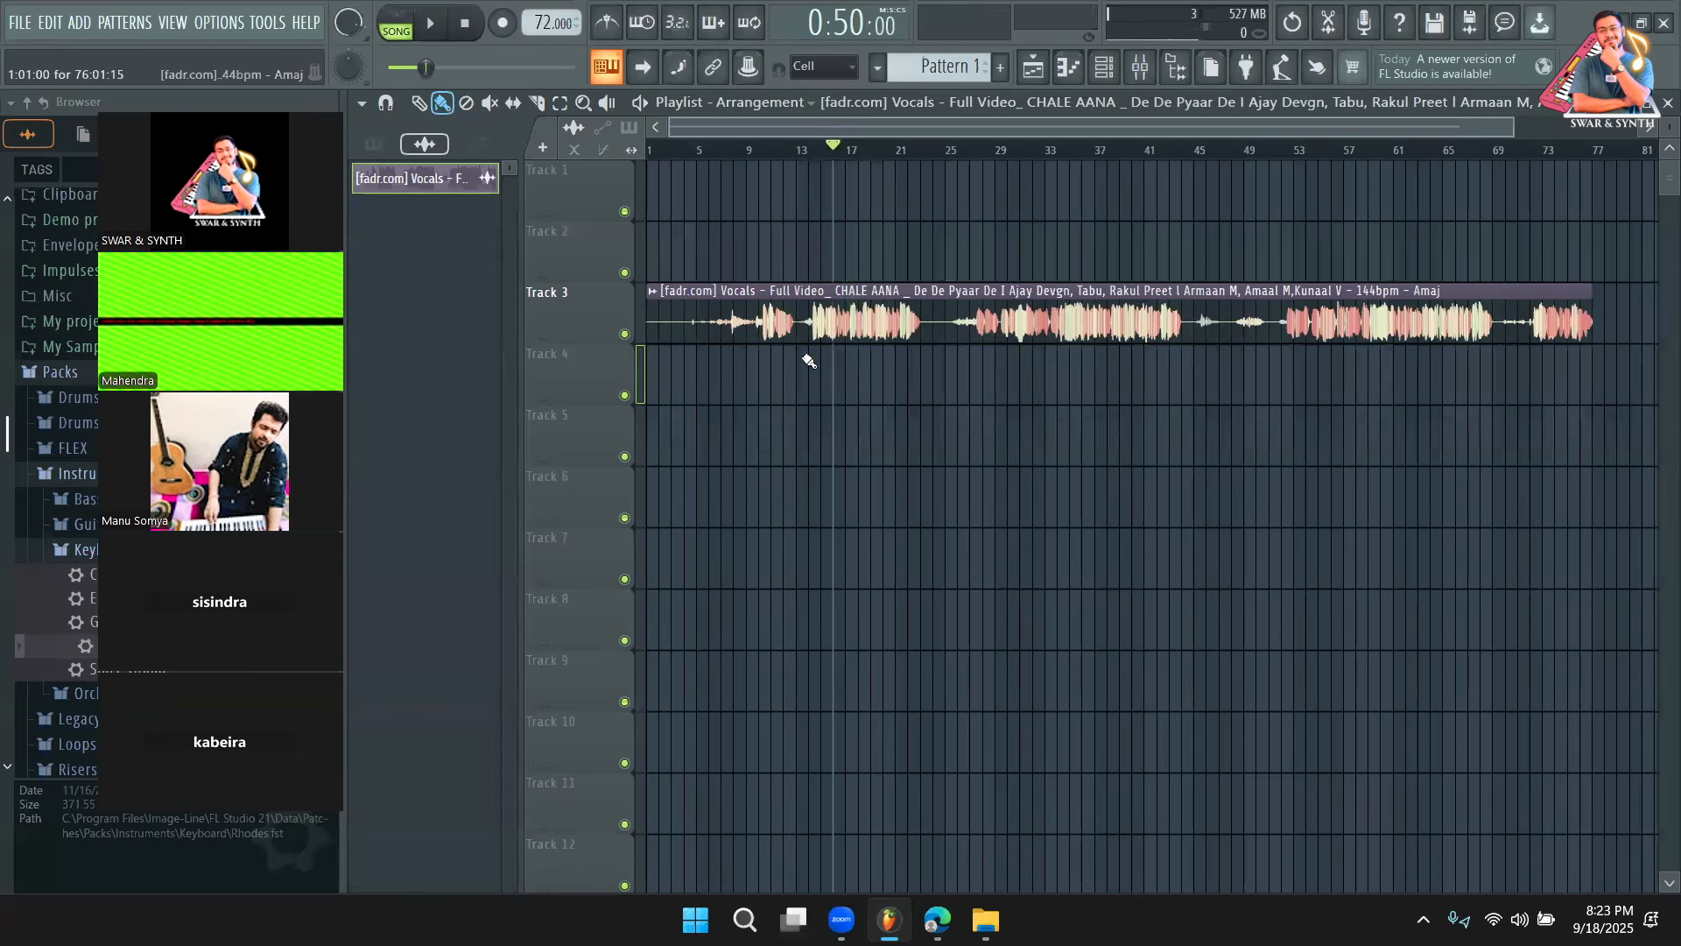
Lower the channel volume of the vocals clip and check its level by playing the Playlist from about bar 16
double_click(862, 326)
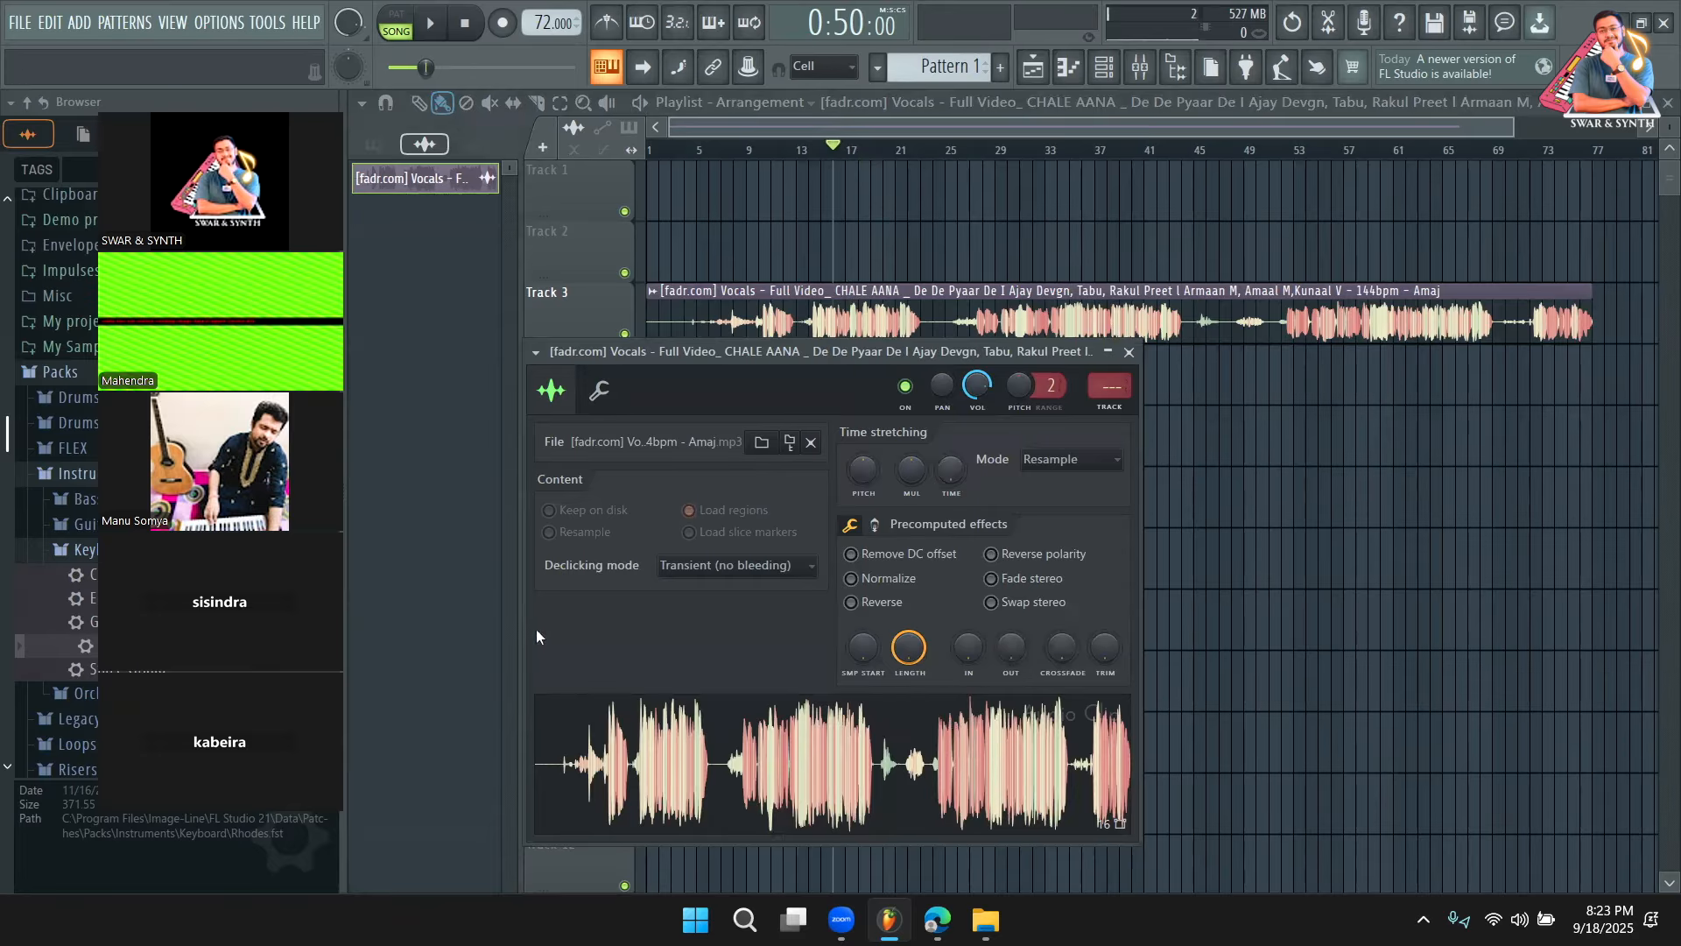
left_click_drag(977, 385, 977, 412)
left_click(1129, 352)
key("space")
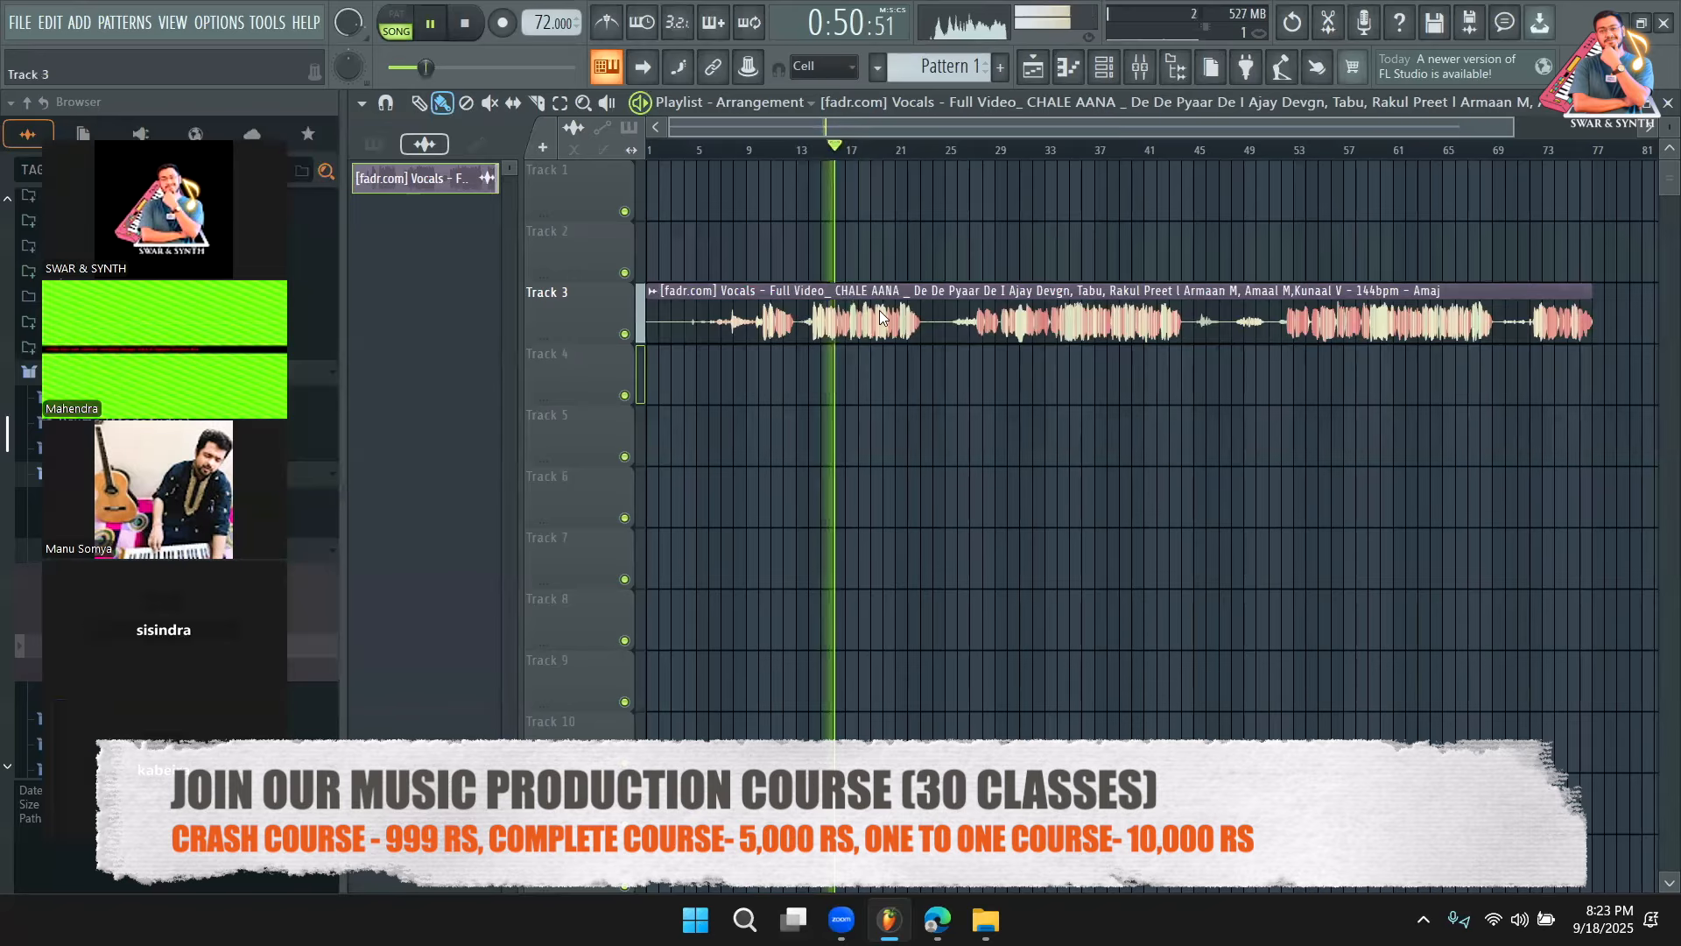
key("space")
double_click(879, 310)
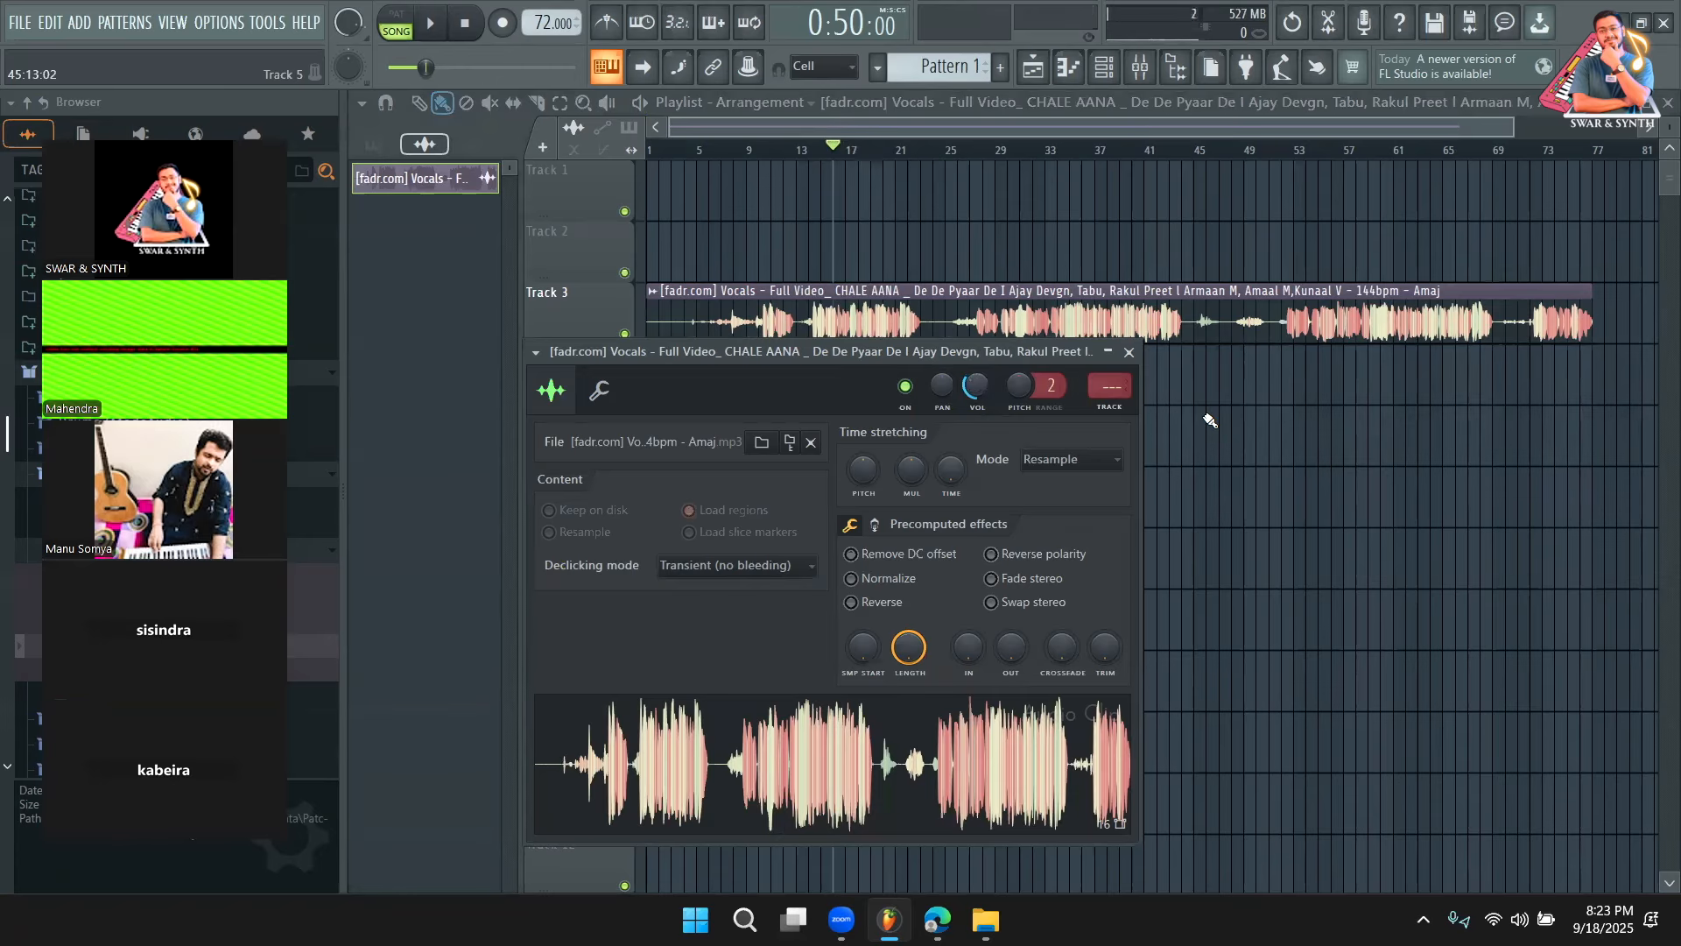
key("Escape")
key("space")
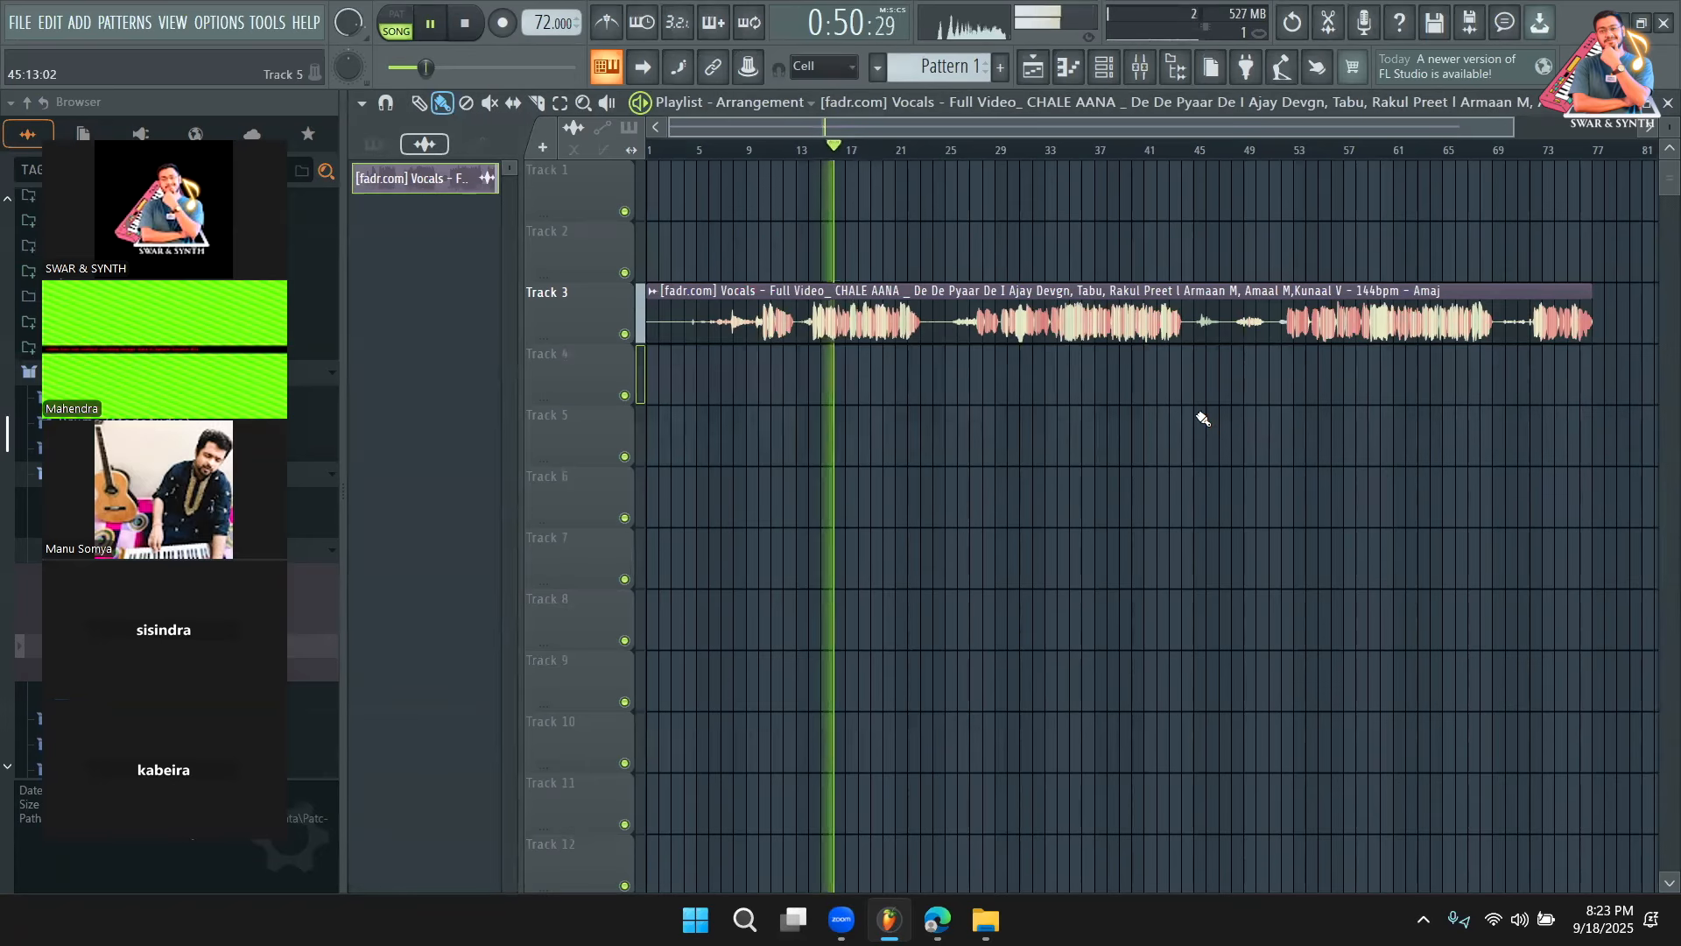
key("space")
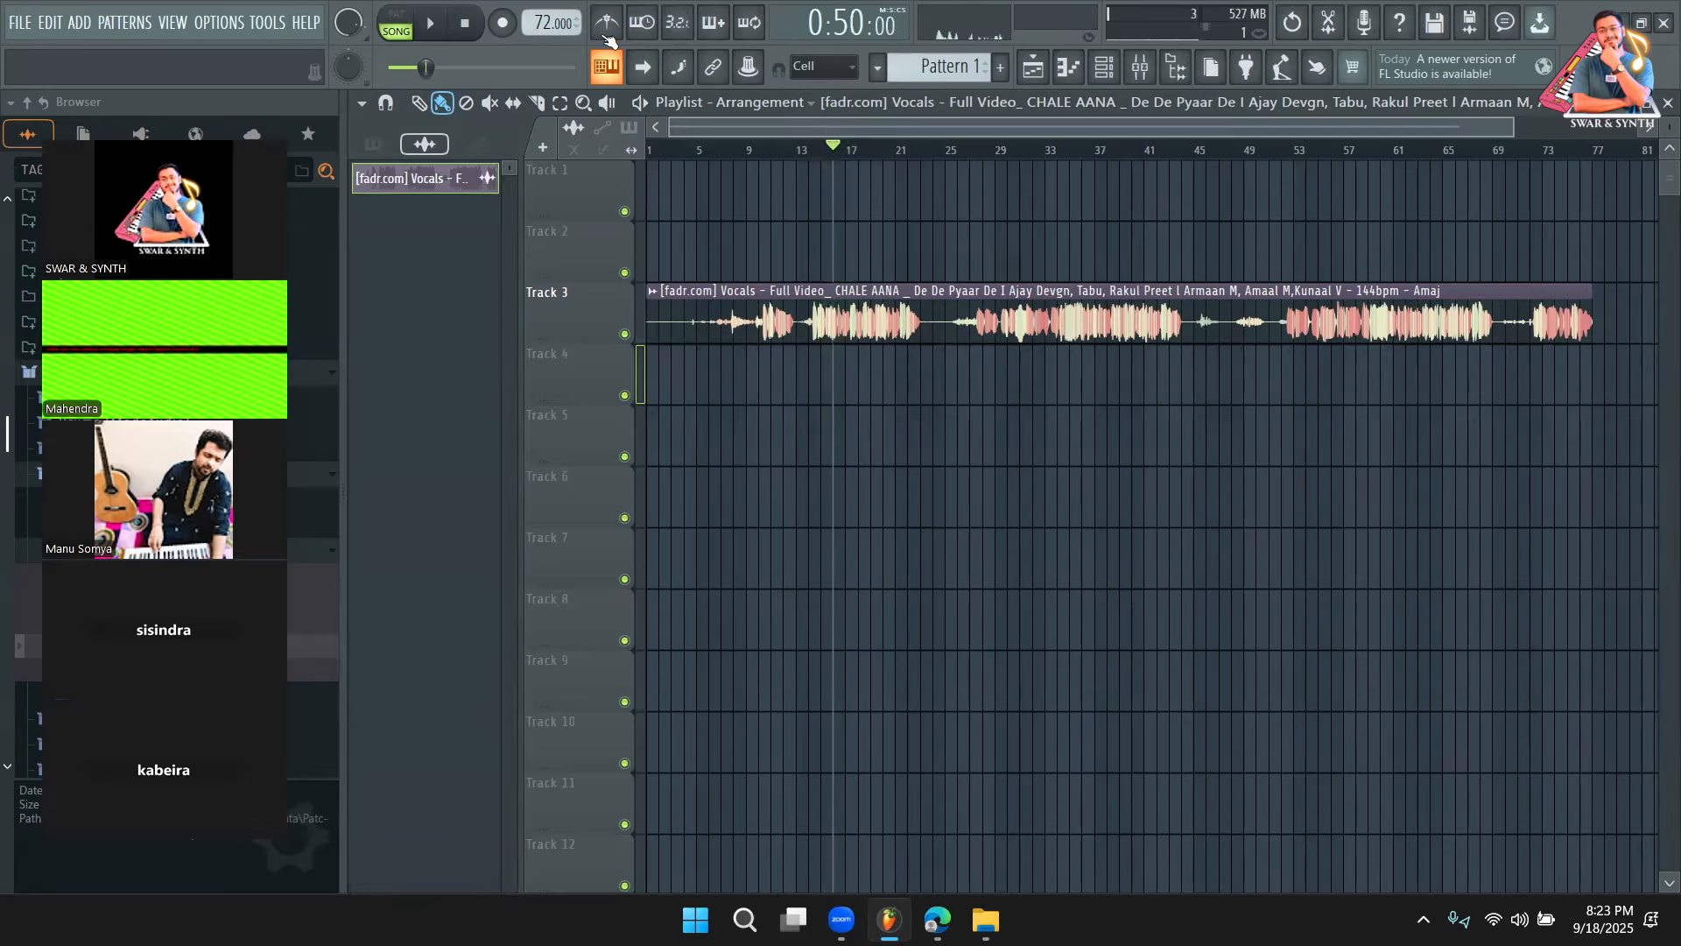
Turn on the metronome and mute the vocals on Track 3
left_click(610, 29)
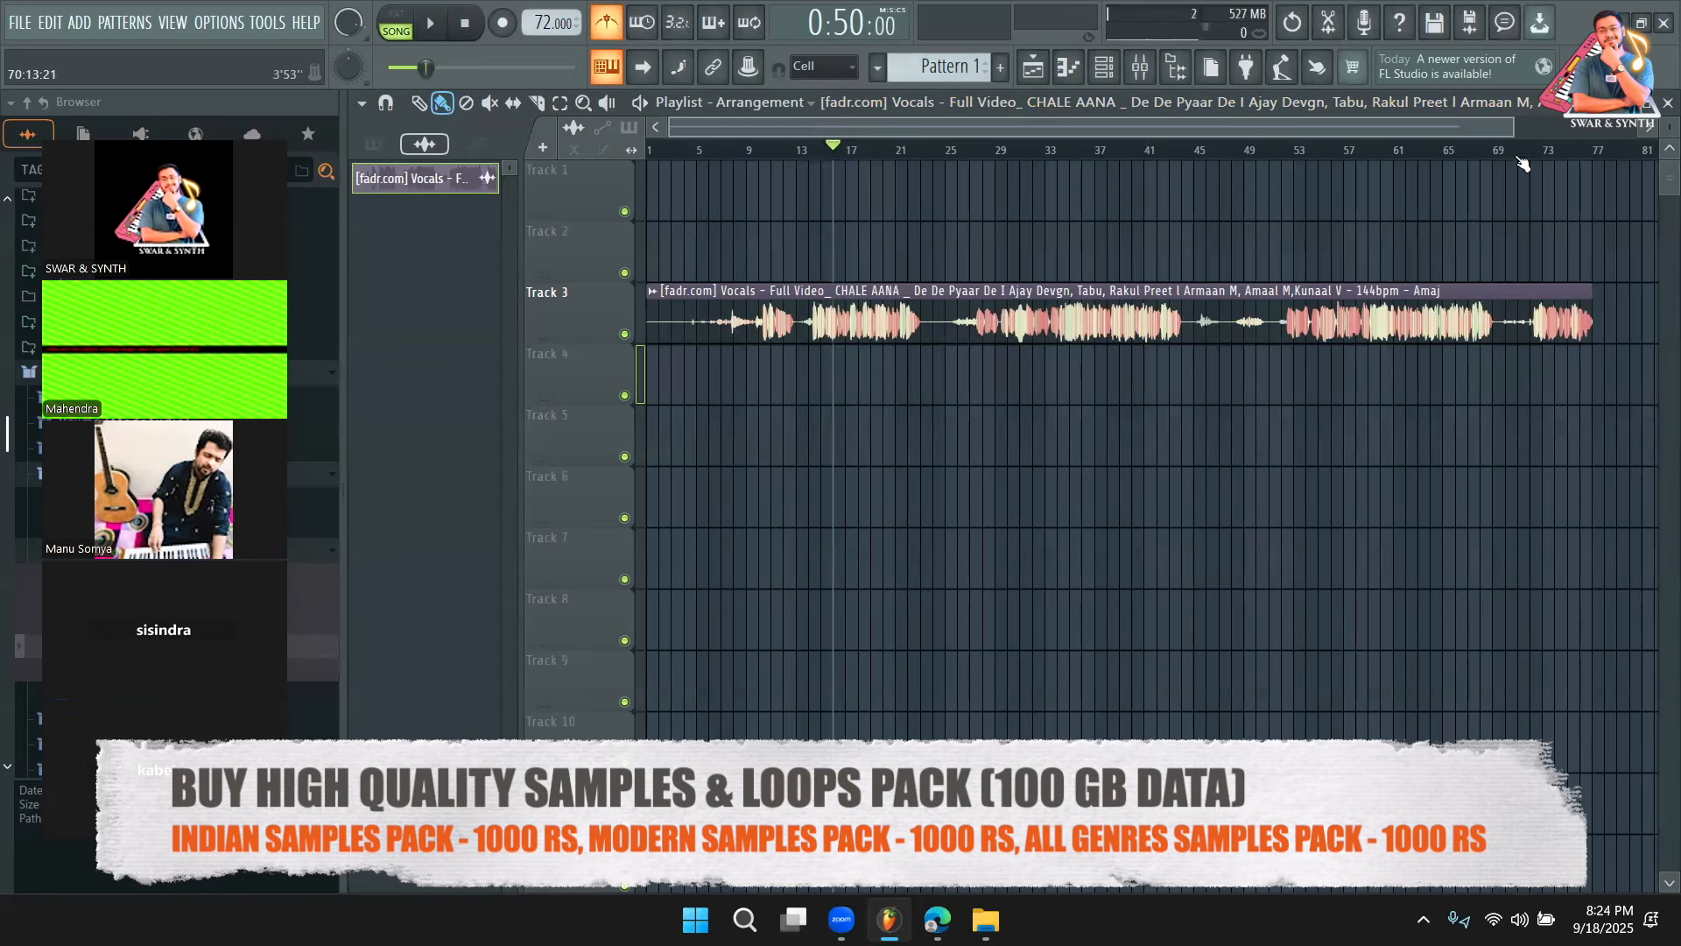
left_click_drag(1507, 131, 1007, 164)
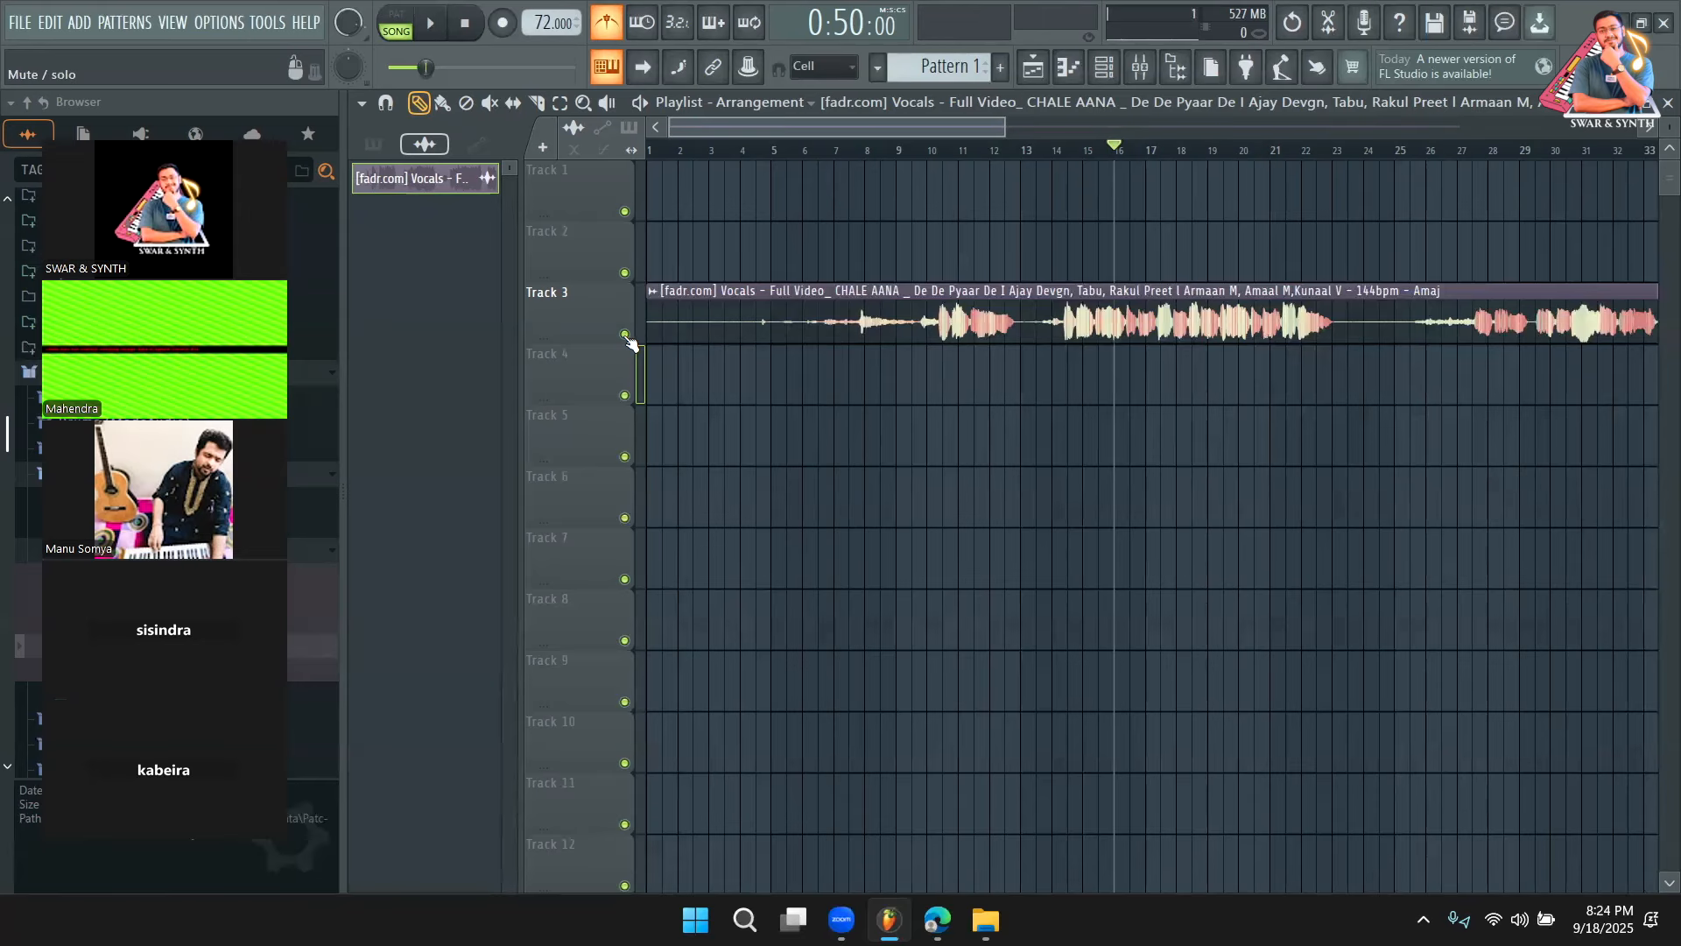
left_click(626, 334)
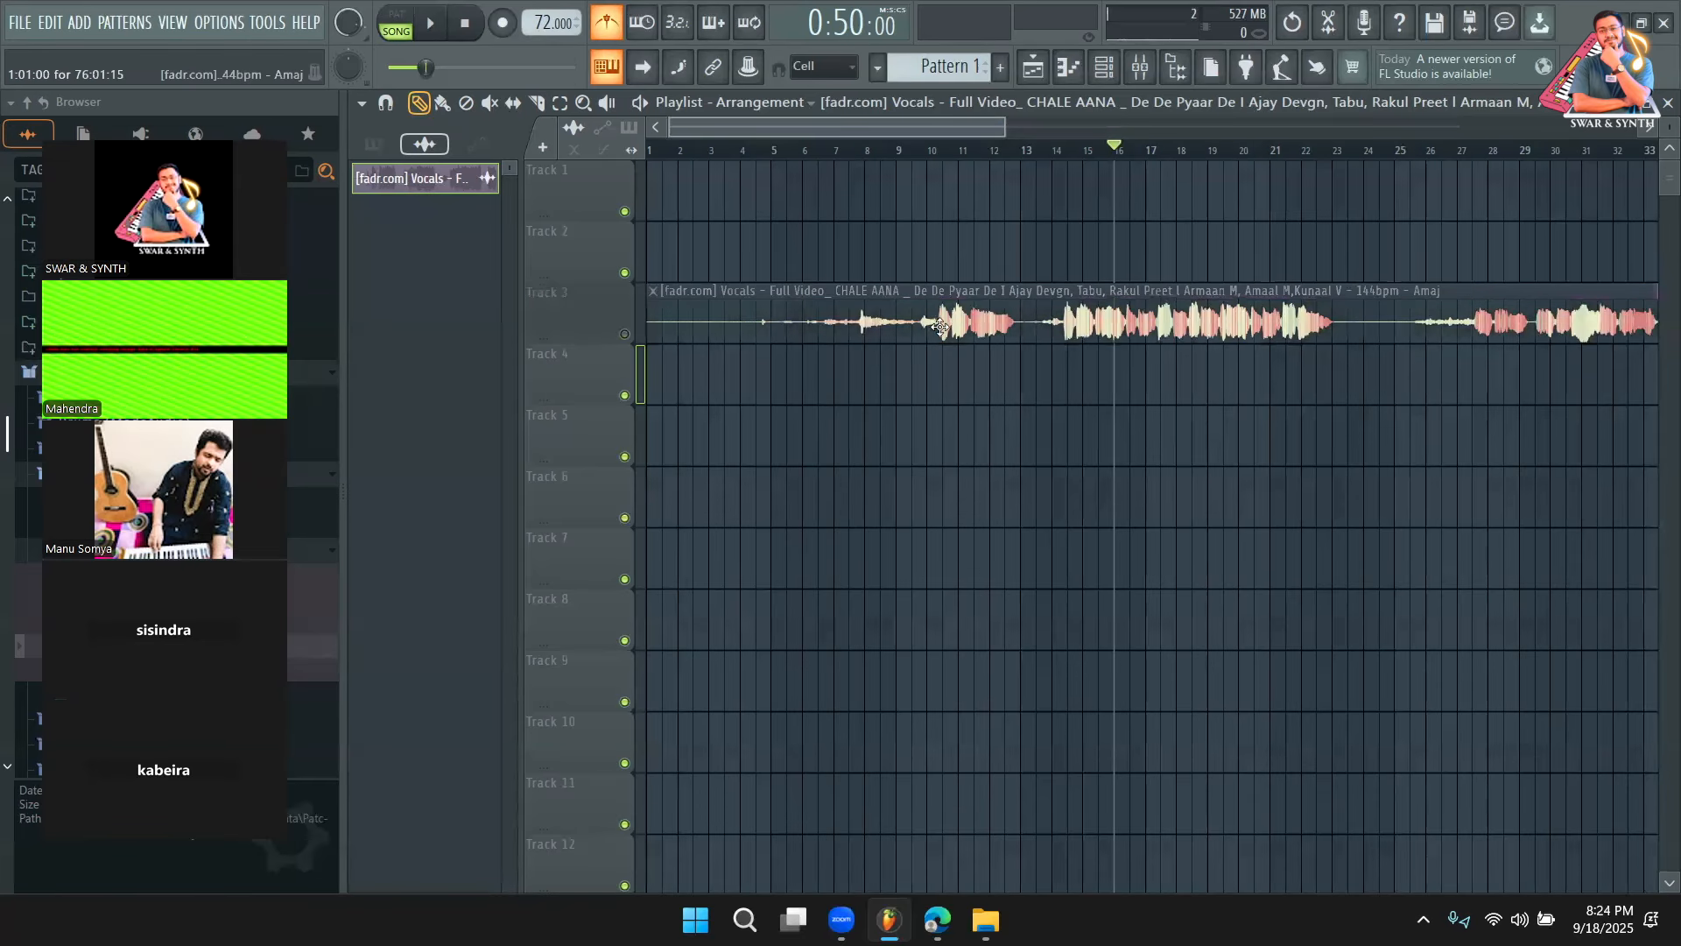
Try the Cowbell metronome sound, switch it to Hi-hat and start song playback from about bar 16
right_click(623, 40)
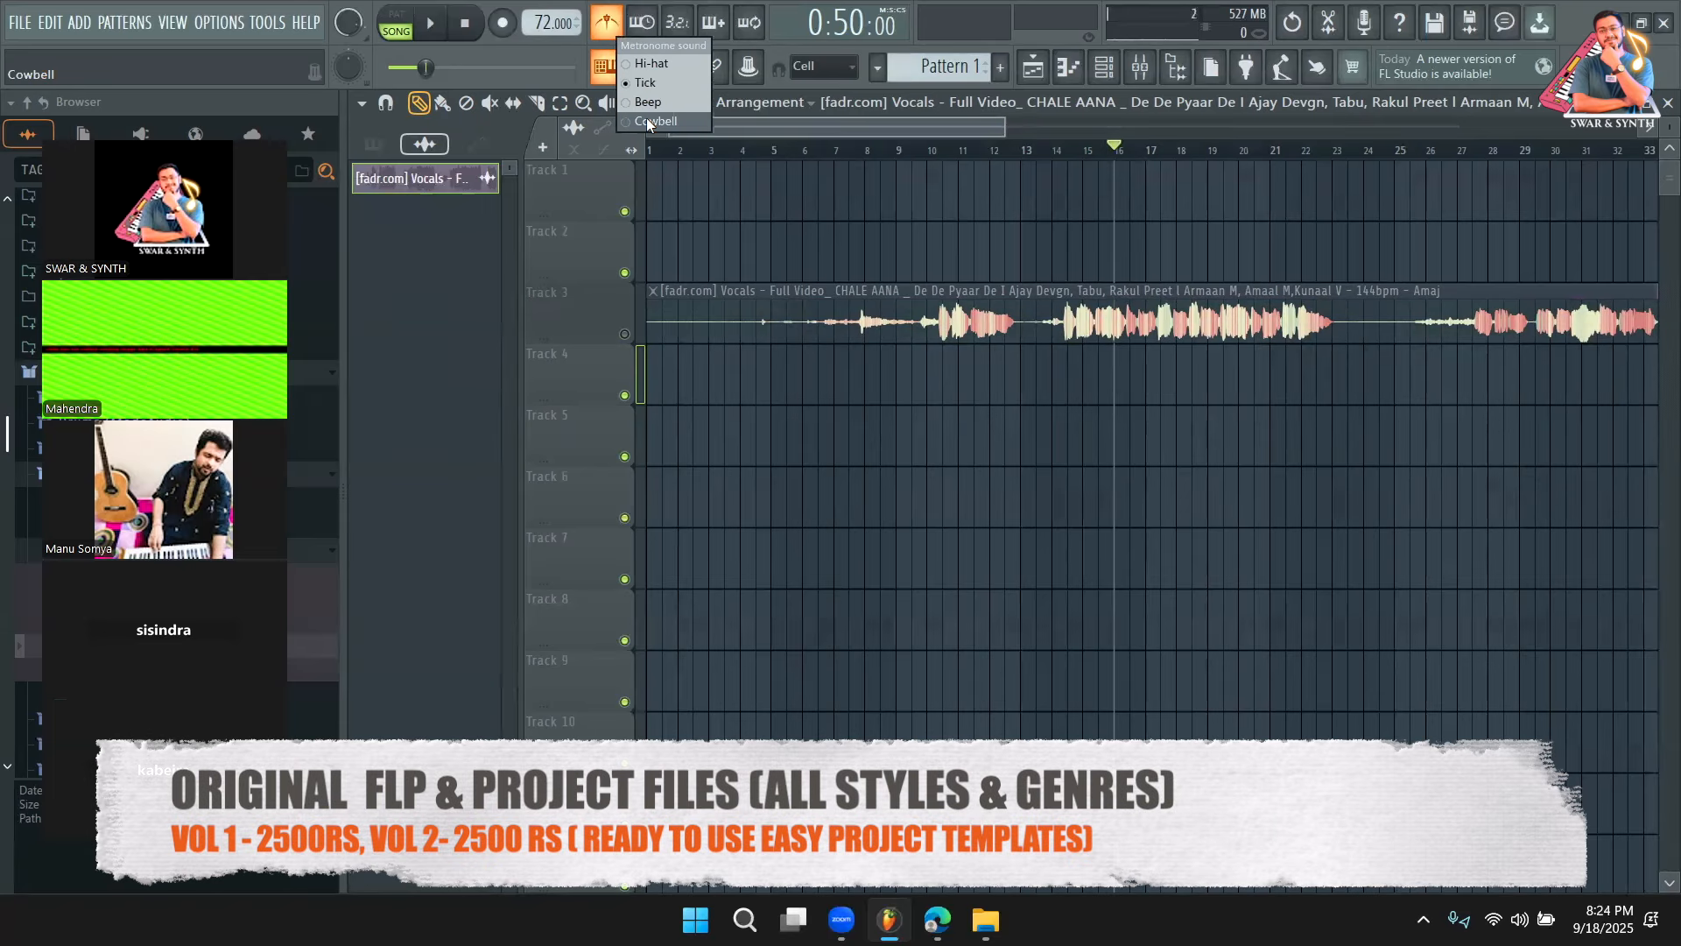
left_click(646, 119)
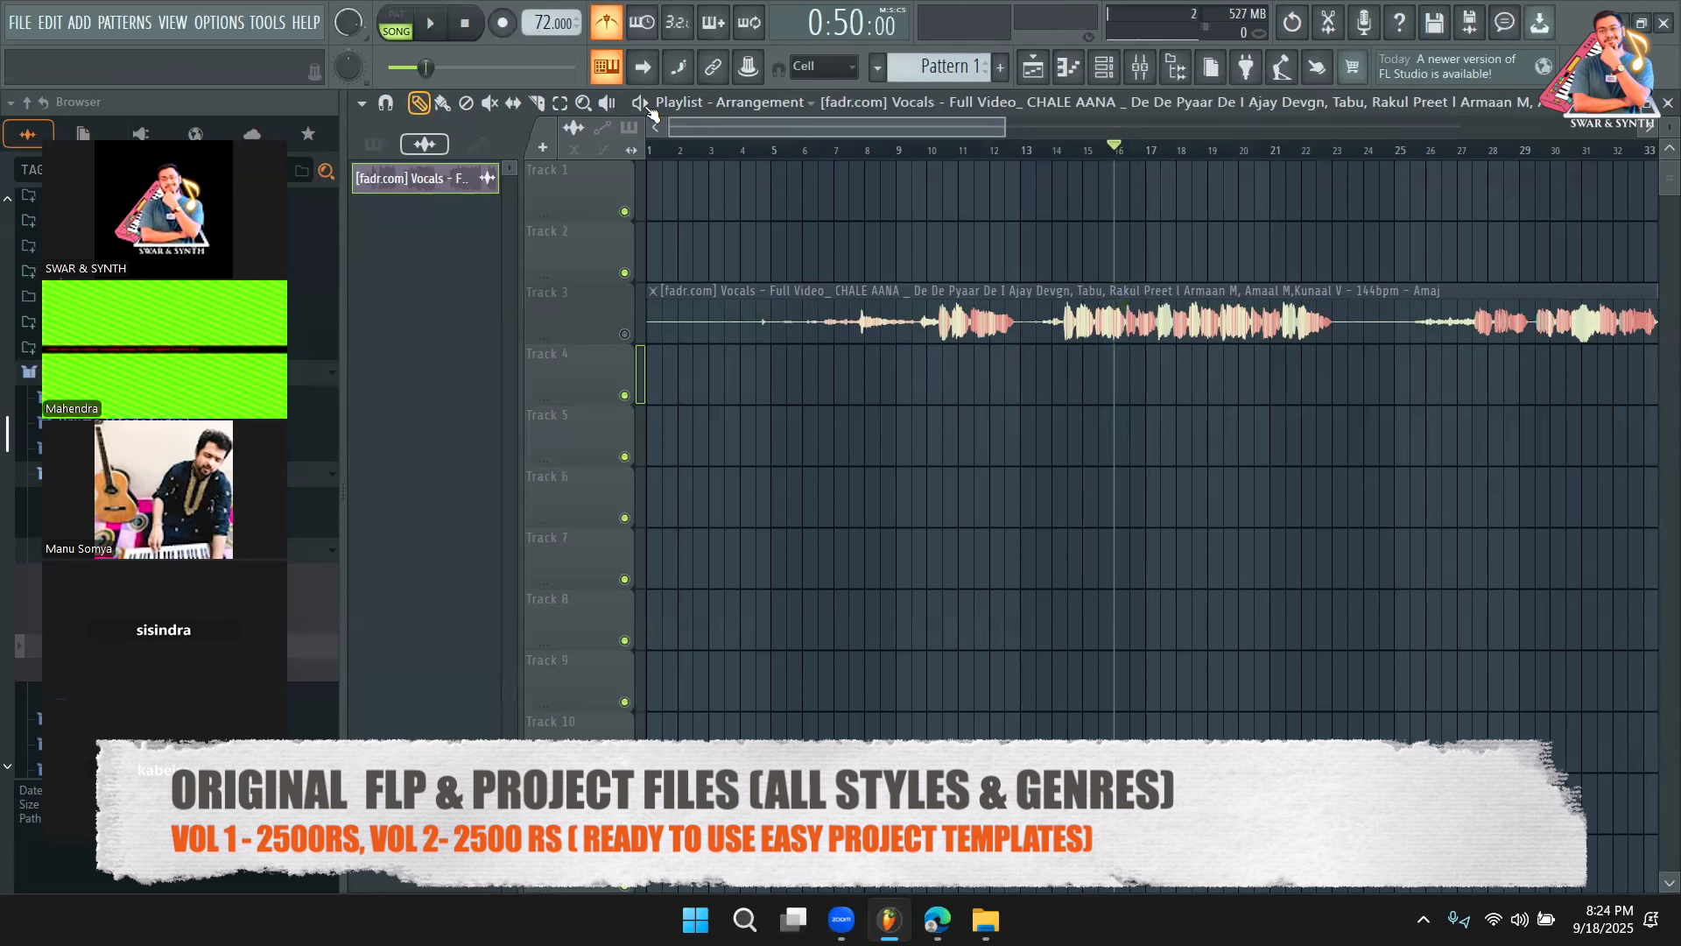
right_click(616, 38)
left_click(617, 42)
key("space")
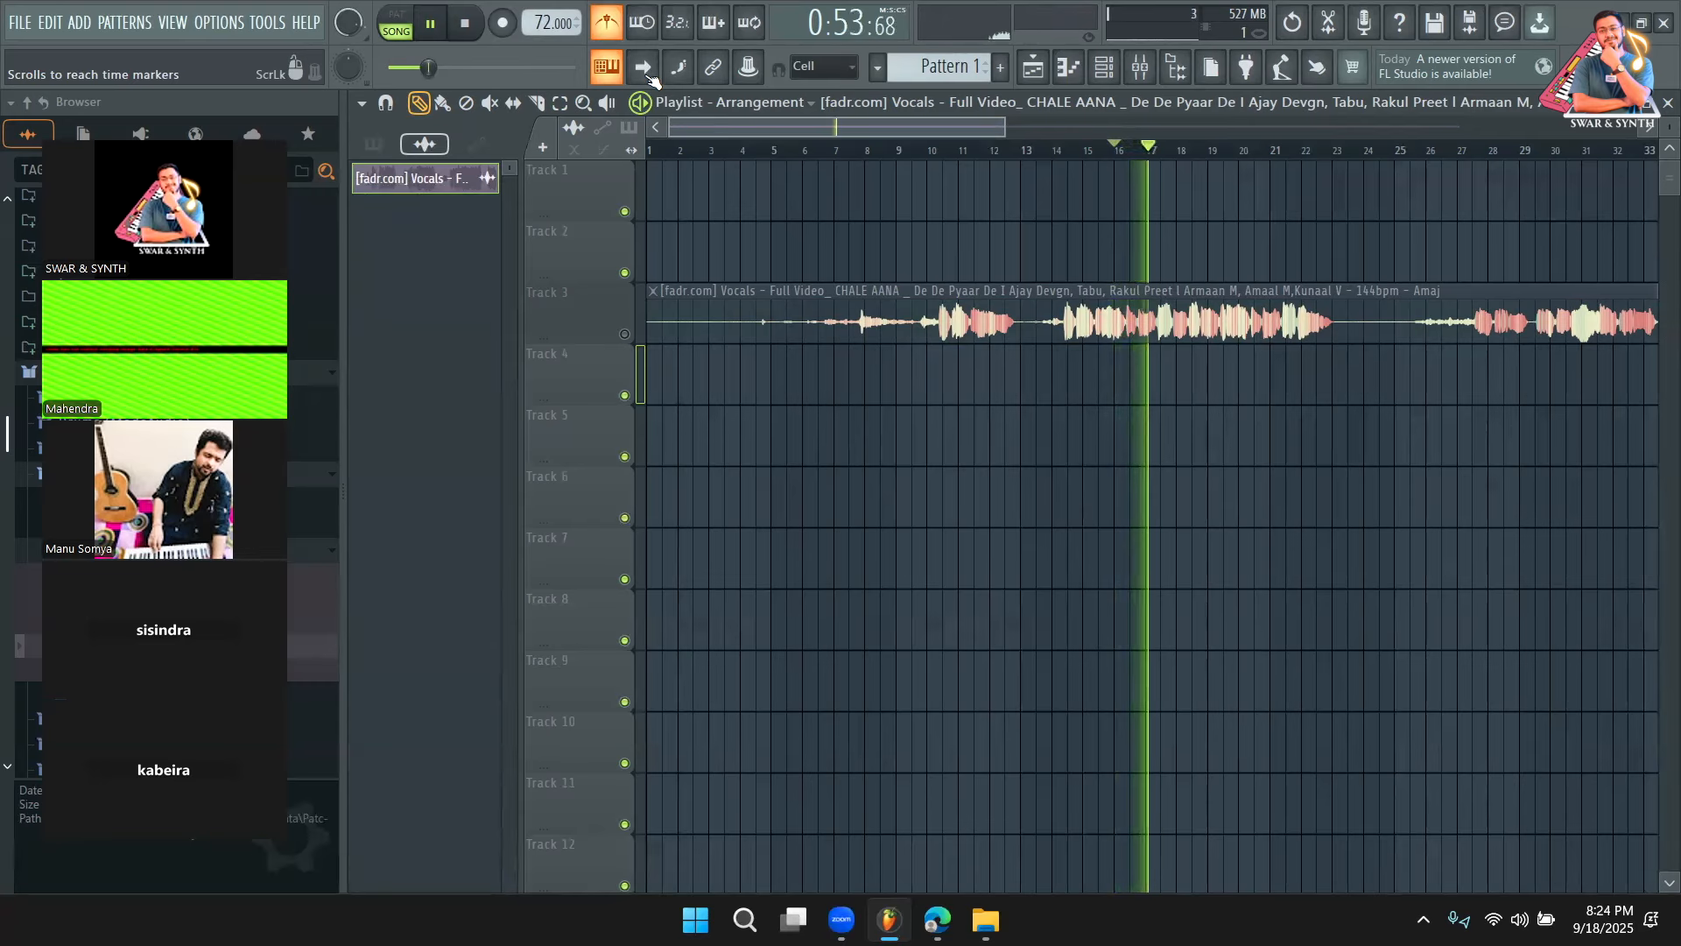
Audition the Tick and Cowbell metronome sounds, set the sound to Beep and listen to it in song playback
right_click(624, 33)
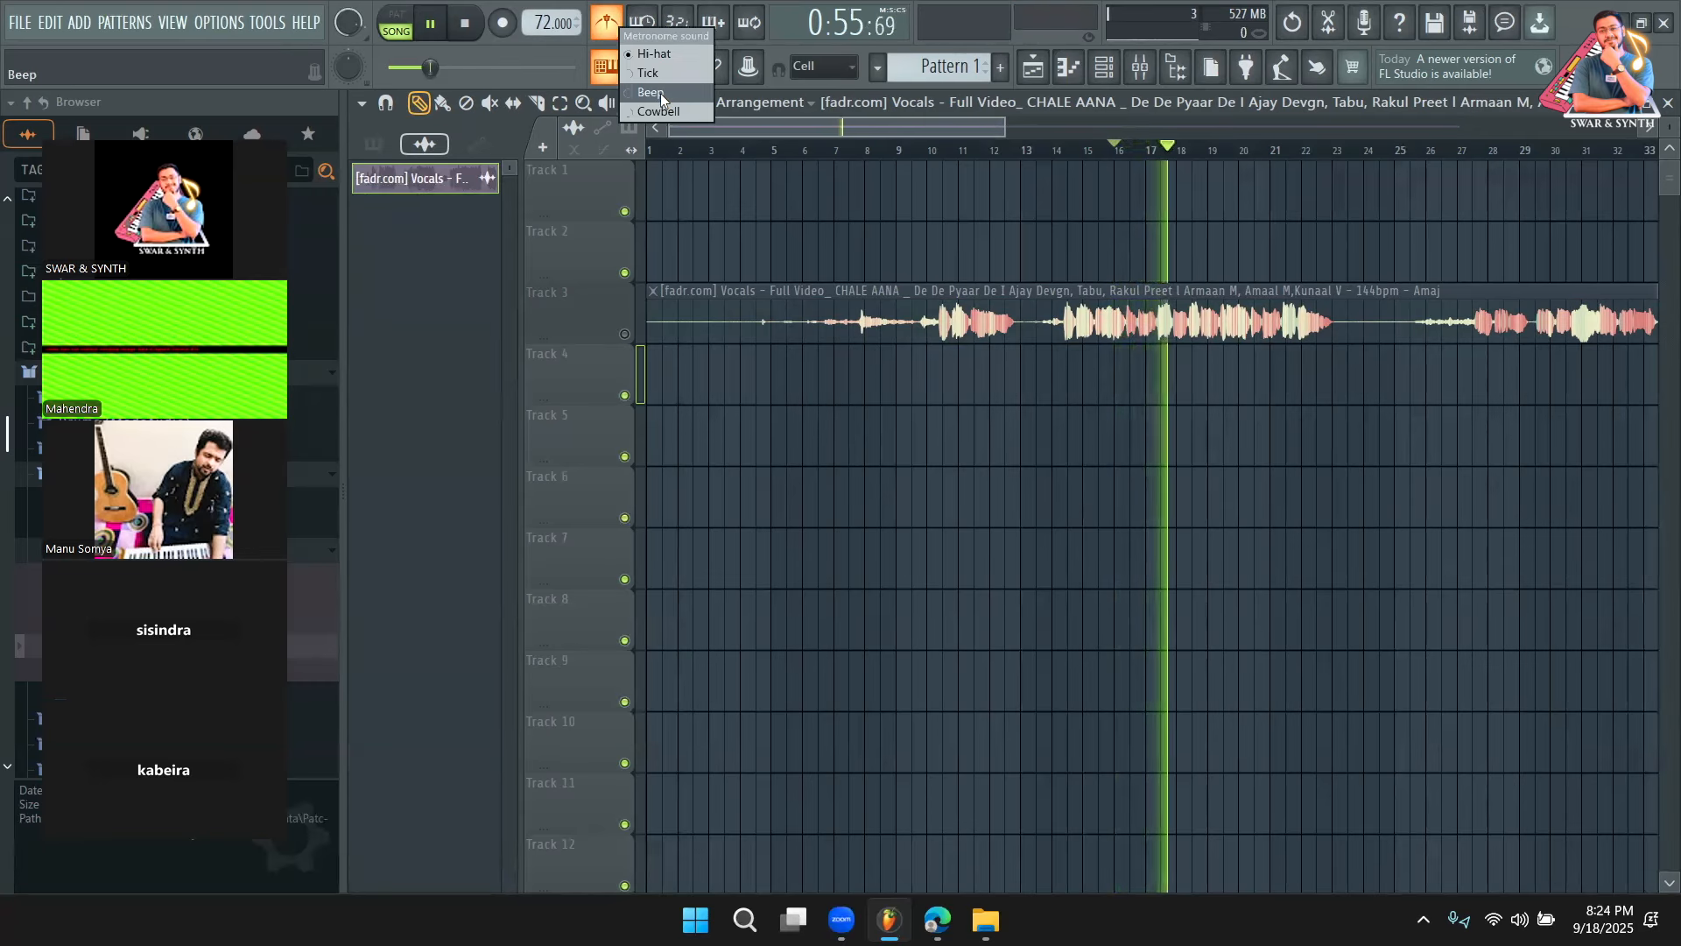
left_click(656, 77)
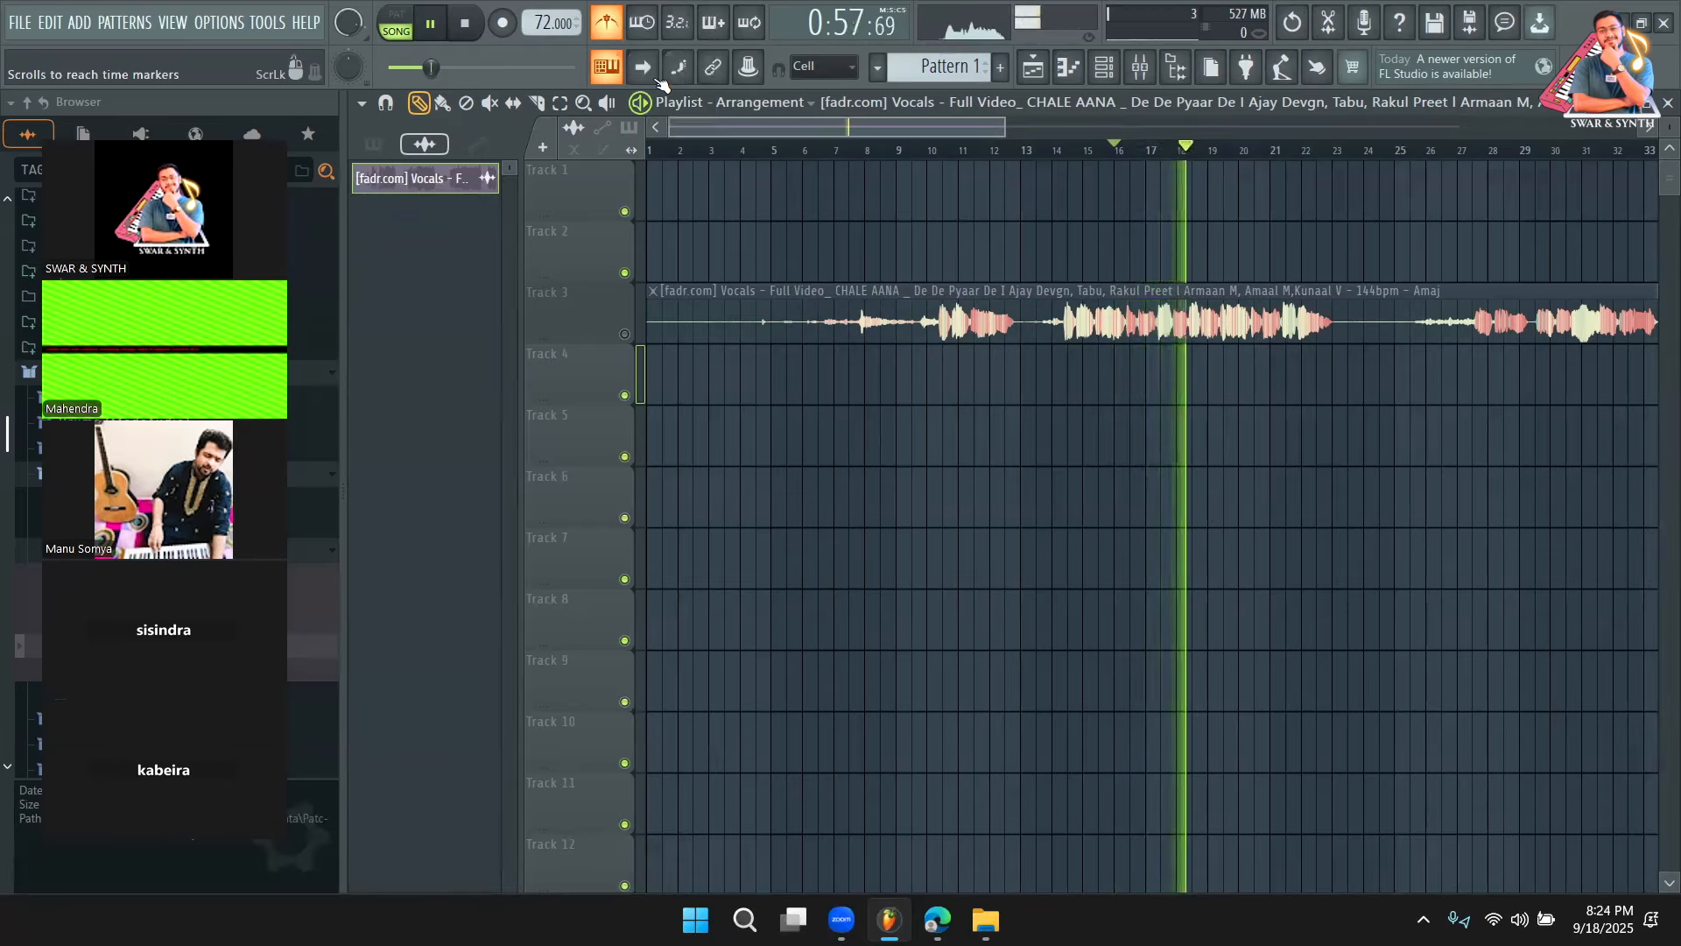
right_click(616, 35)
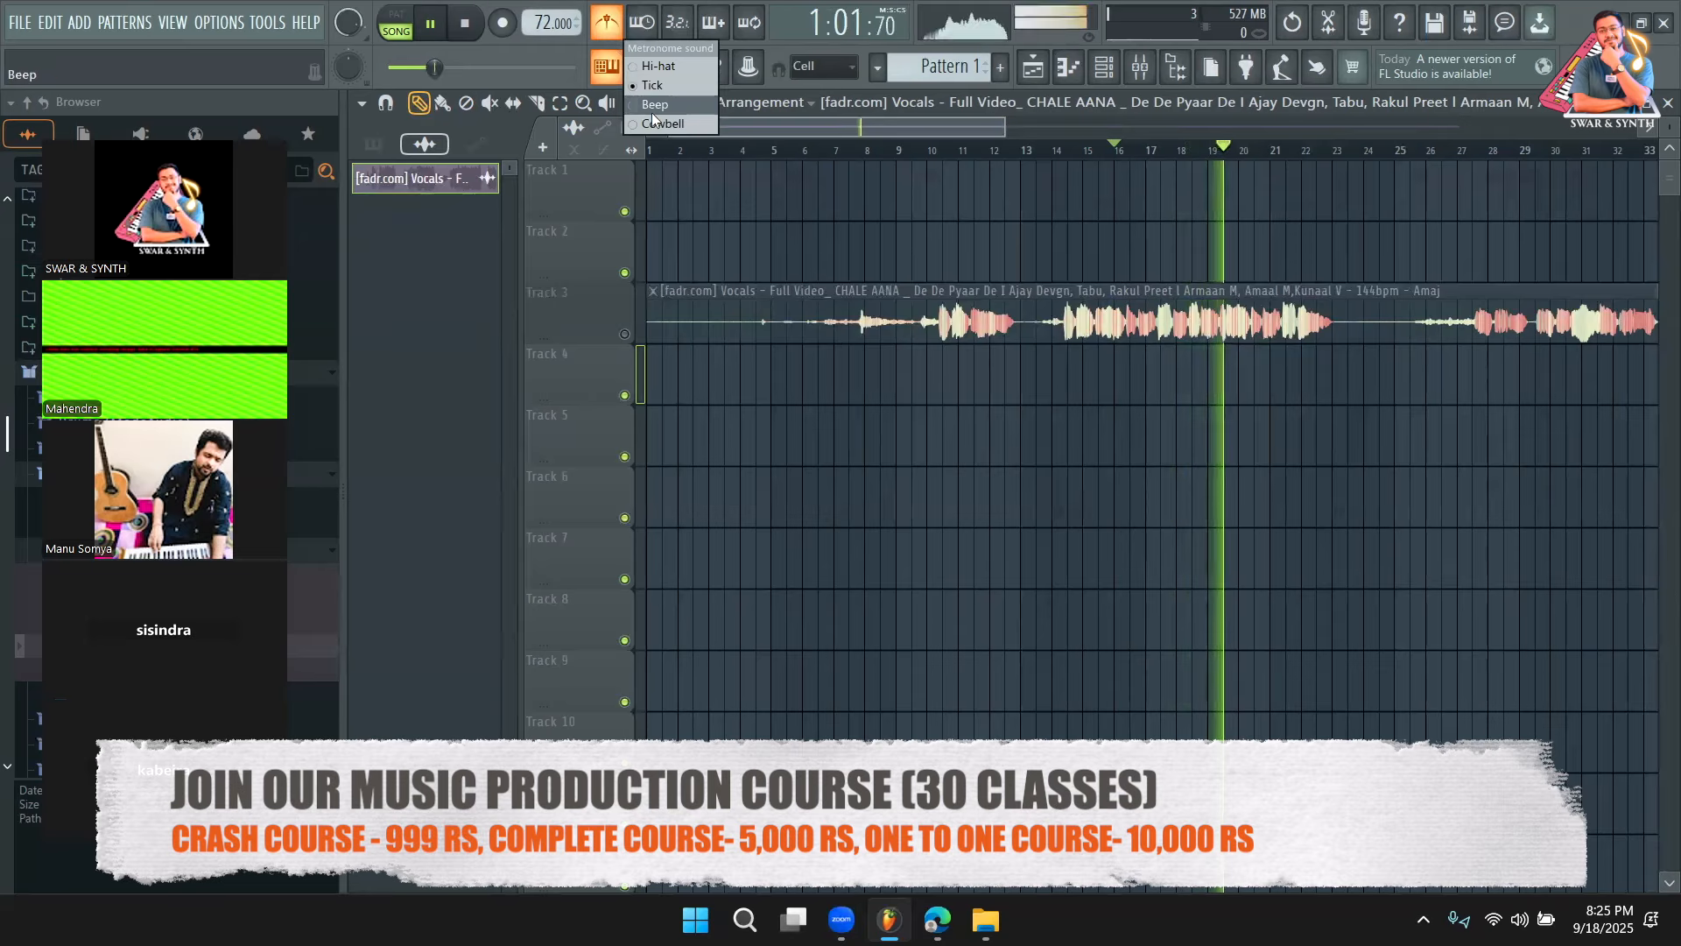
left_click(651, 112)
right_click(604, 28)
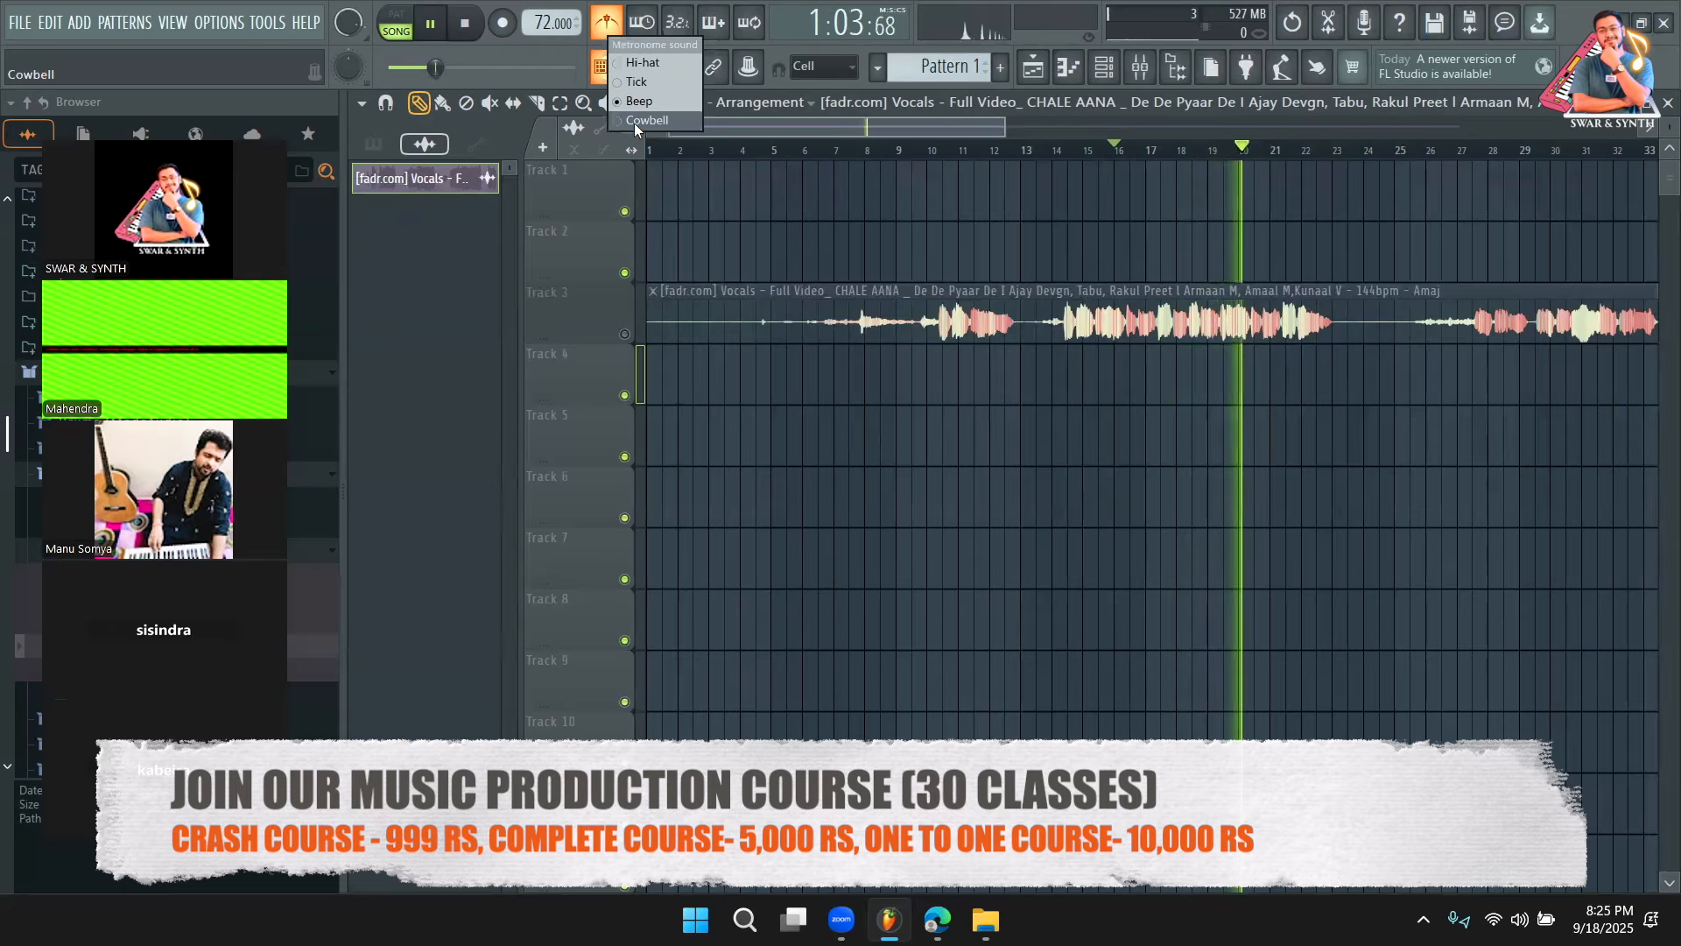
left_click(634, 121)
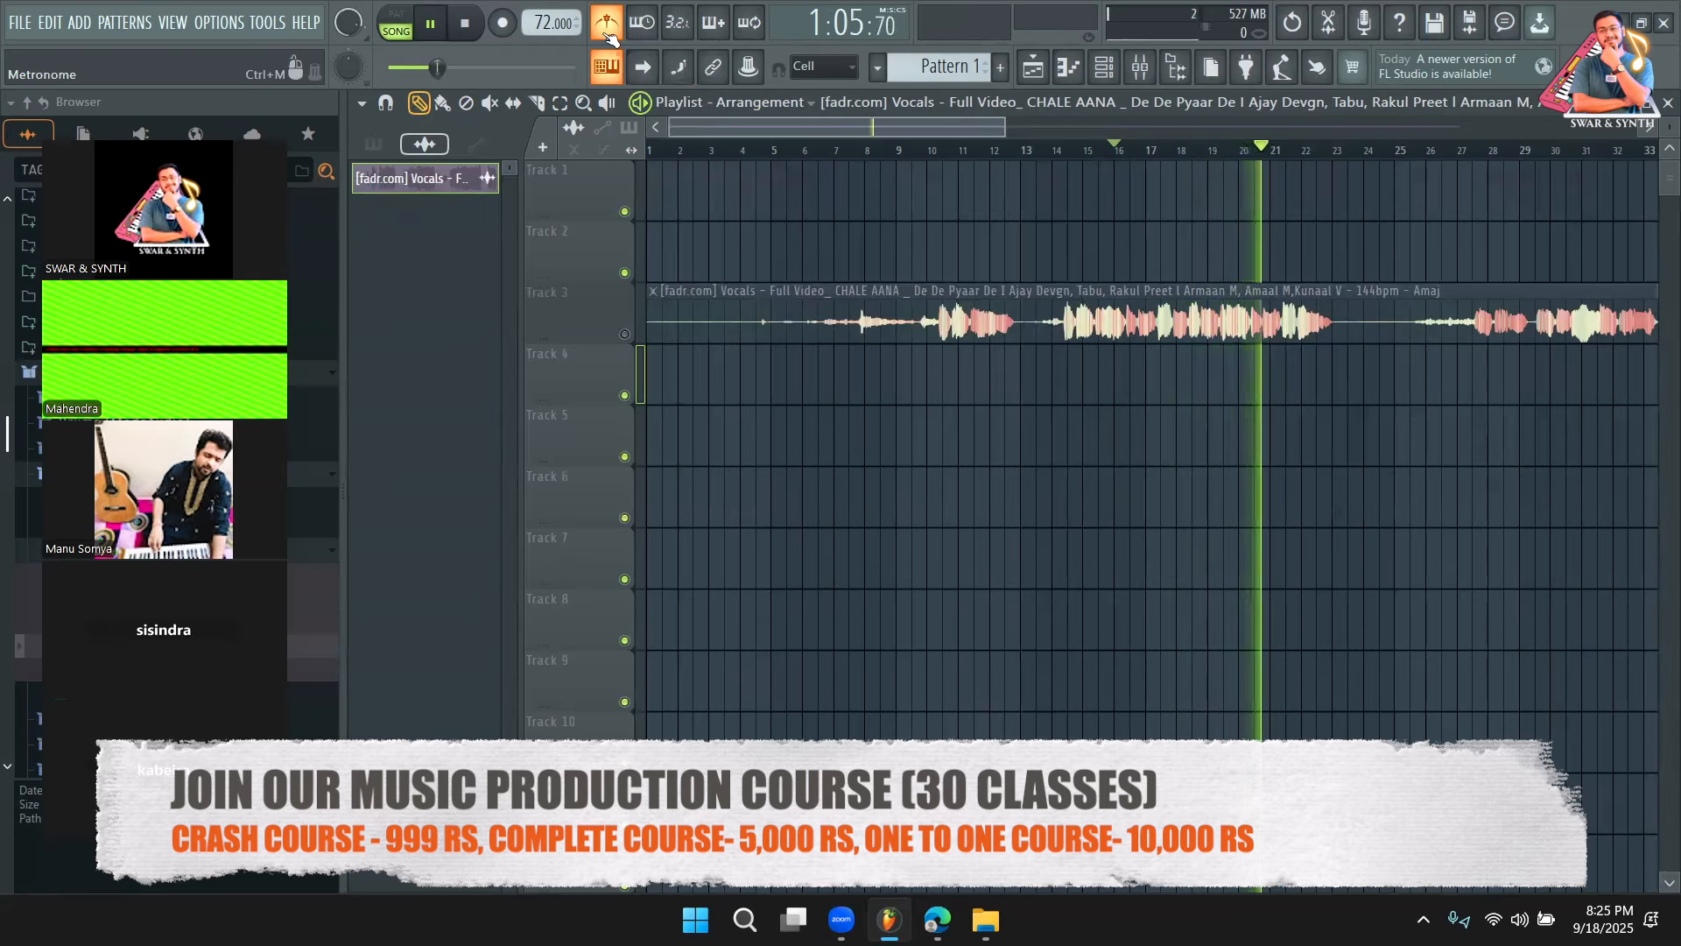
right_click(610, 35)
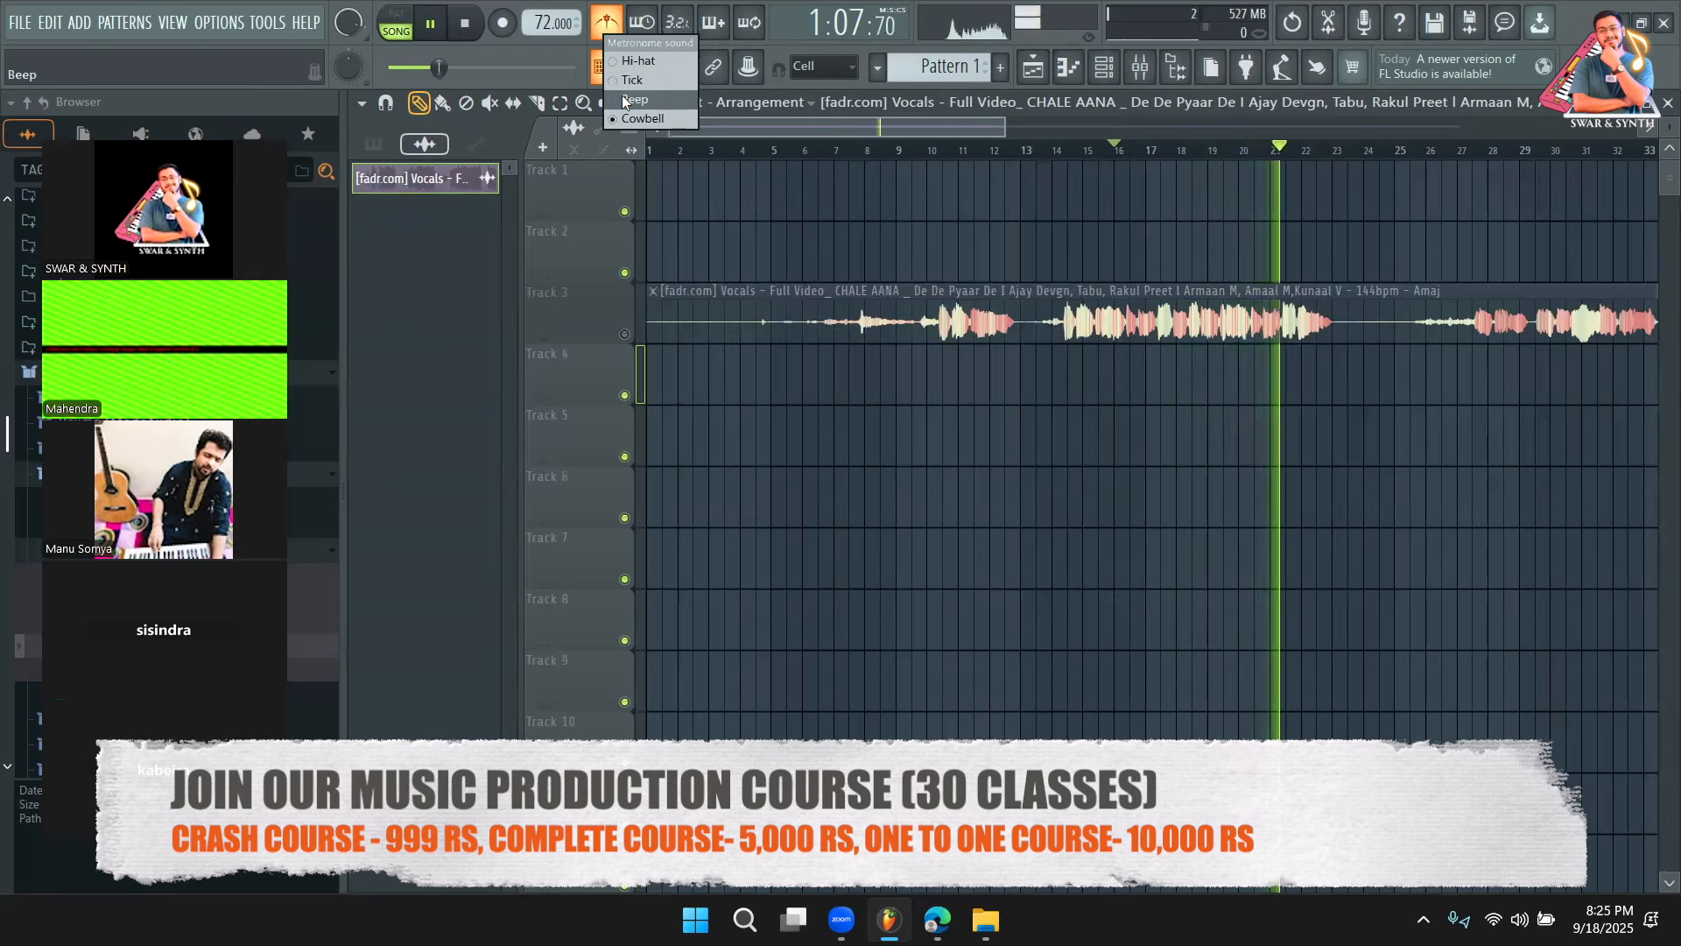
left_click(623, 99)
key("space")
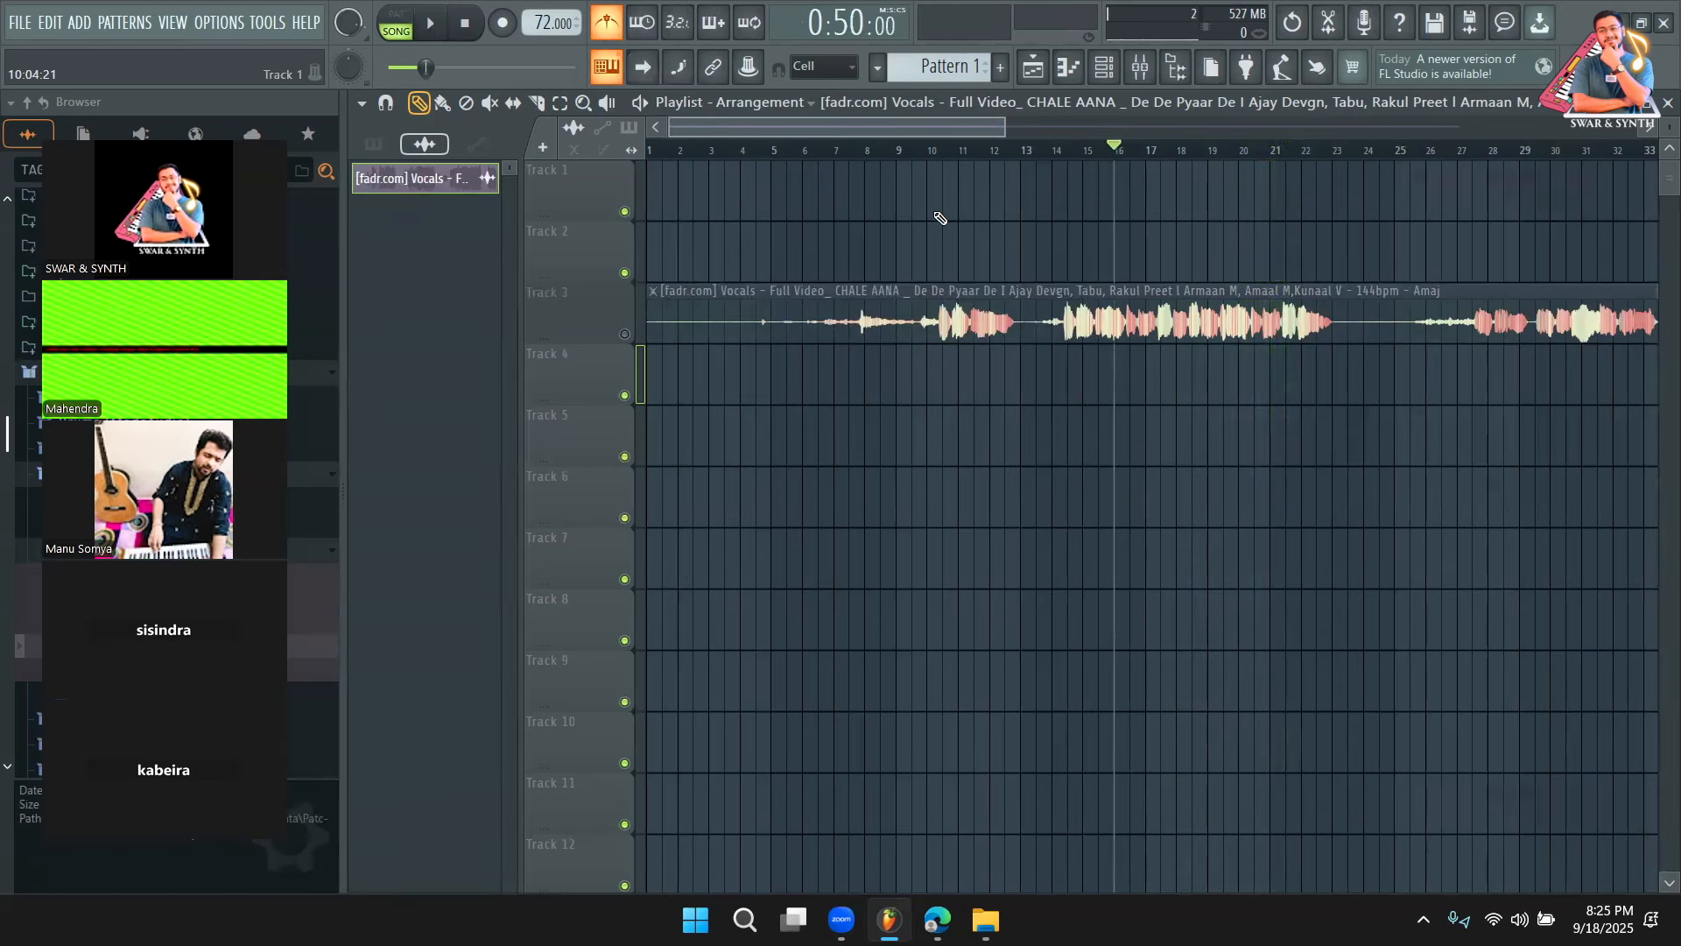
key("space")
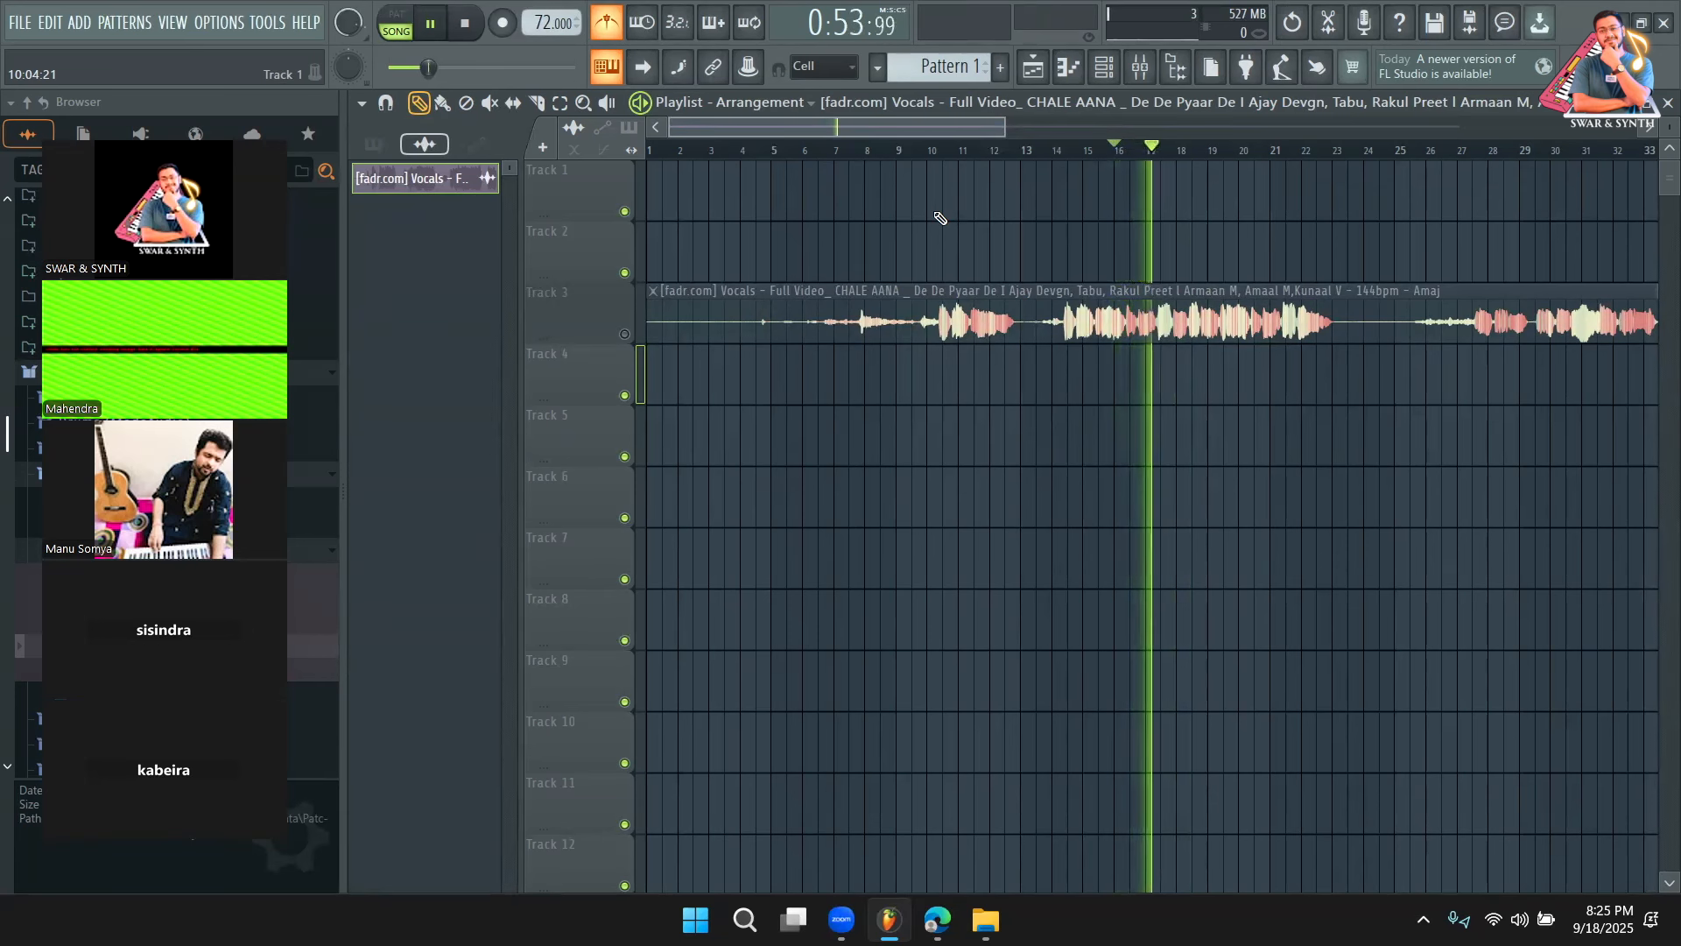
key("space")
Return to bar 1, switch to pattern mode and play the chord pattern with the metronome twice, stopping each time
left_click(649, 151)
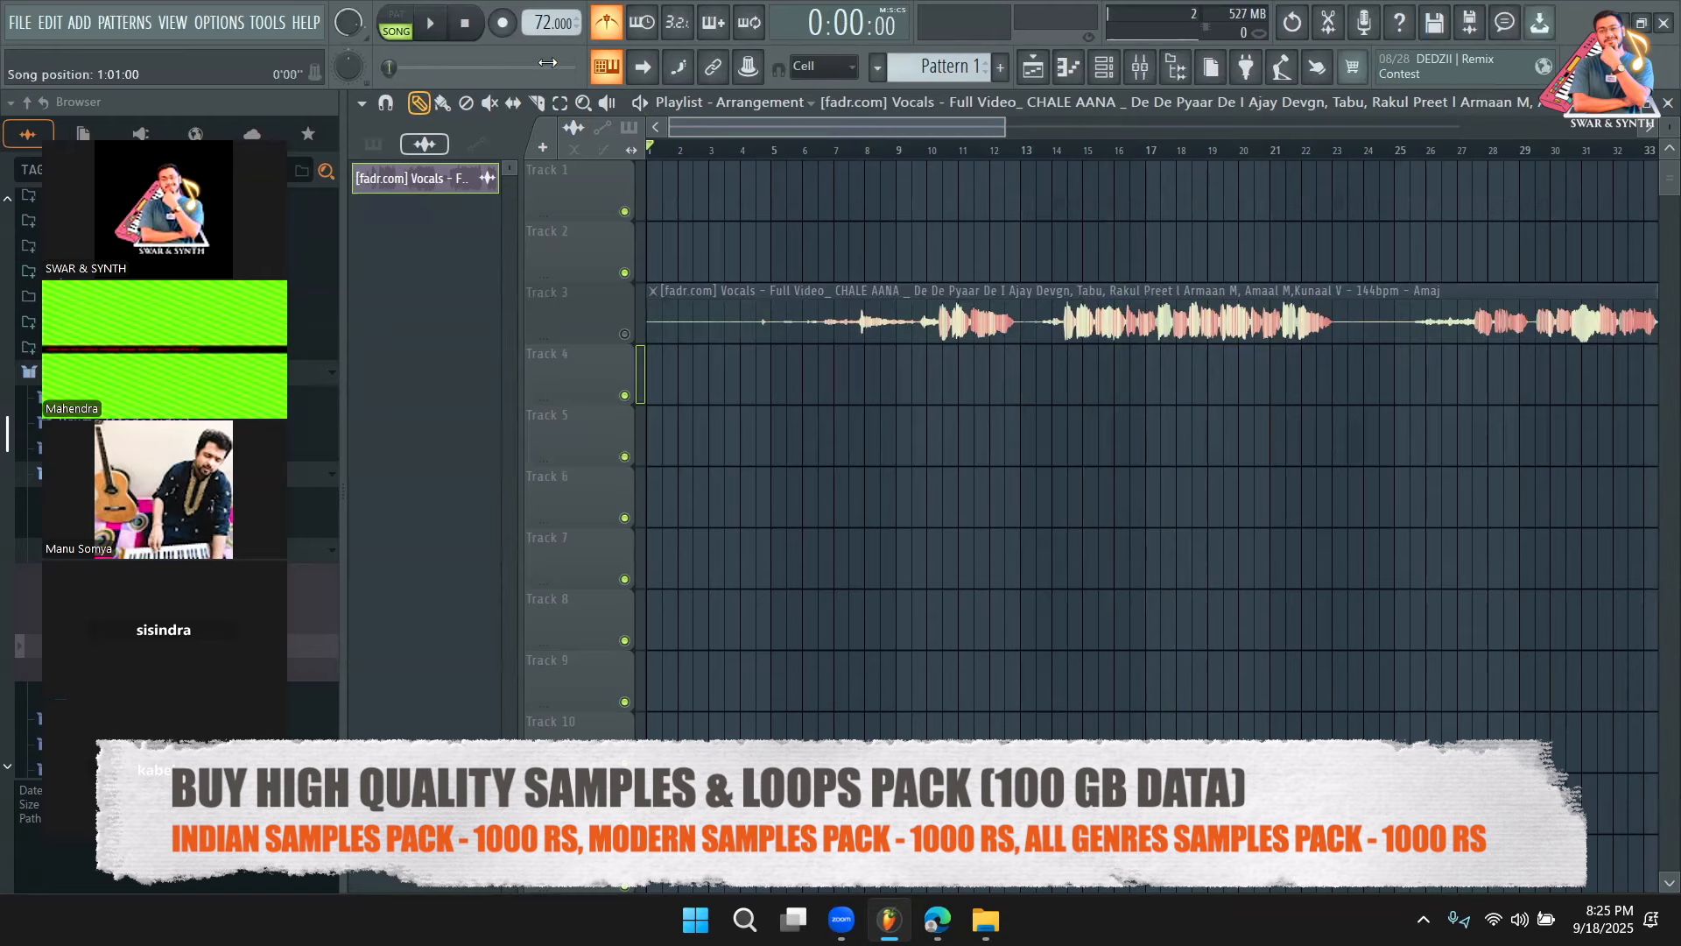
left_click(395, 23)
left_click(427, 24)
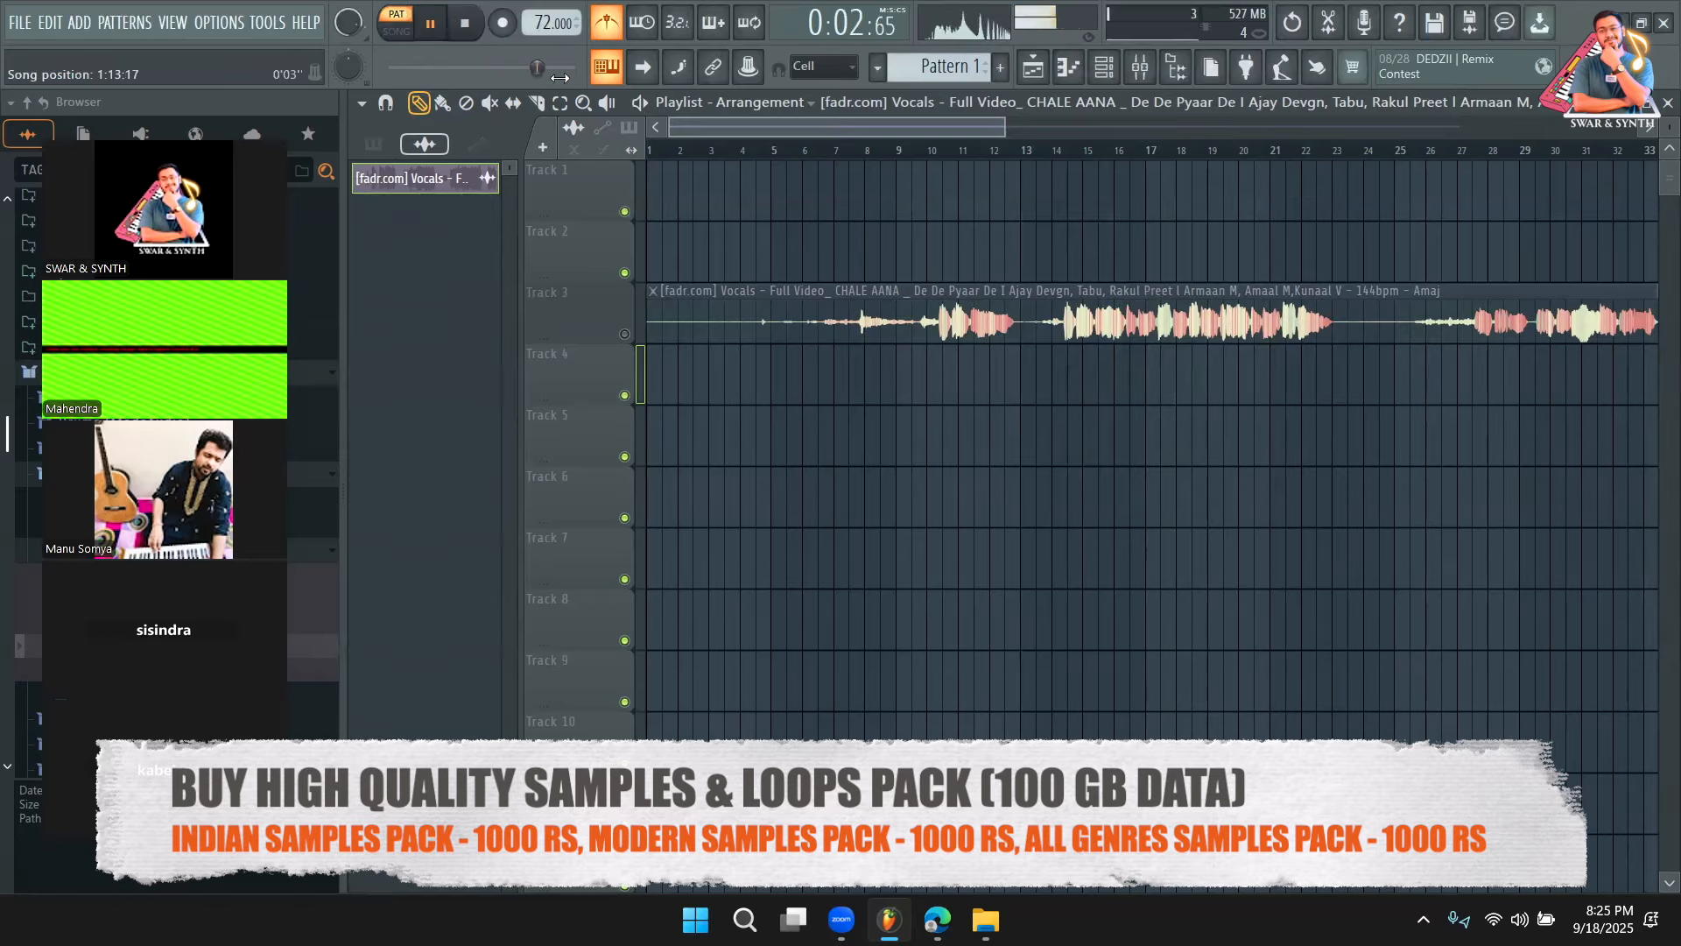
left_click(455, 25)
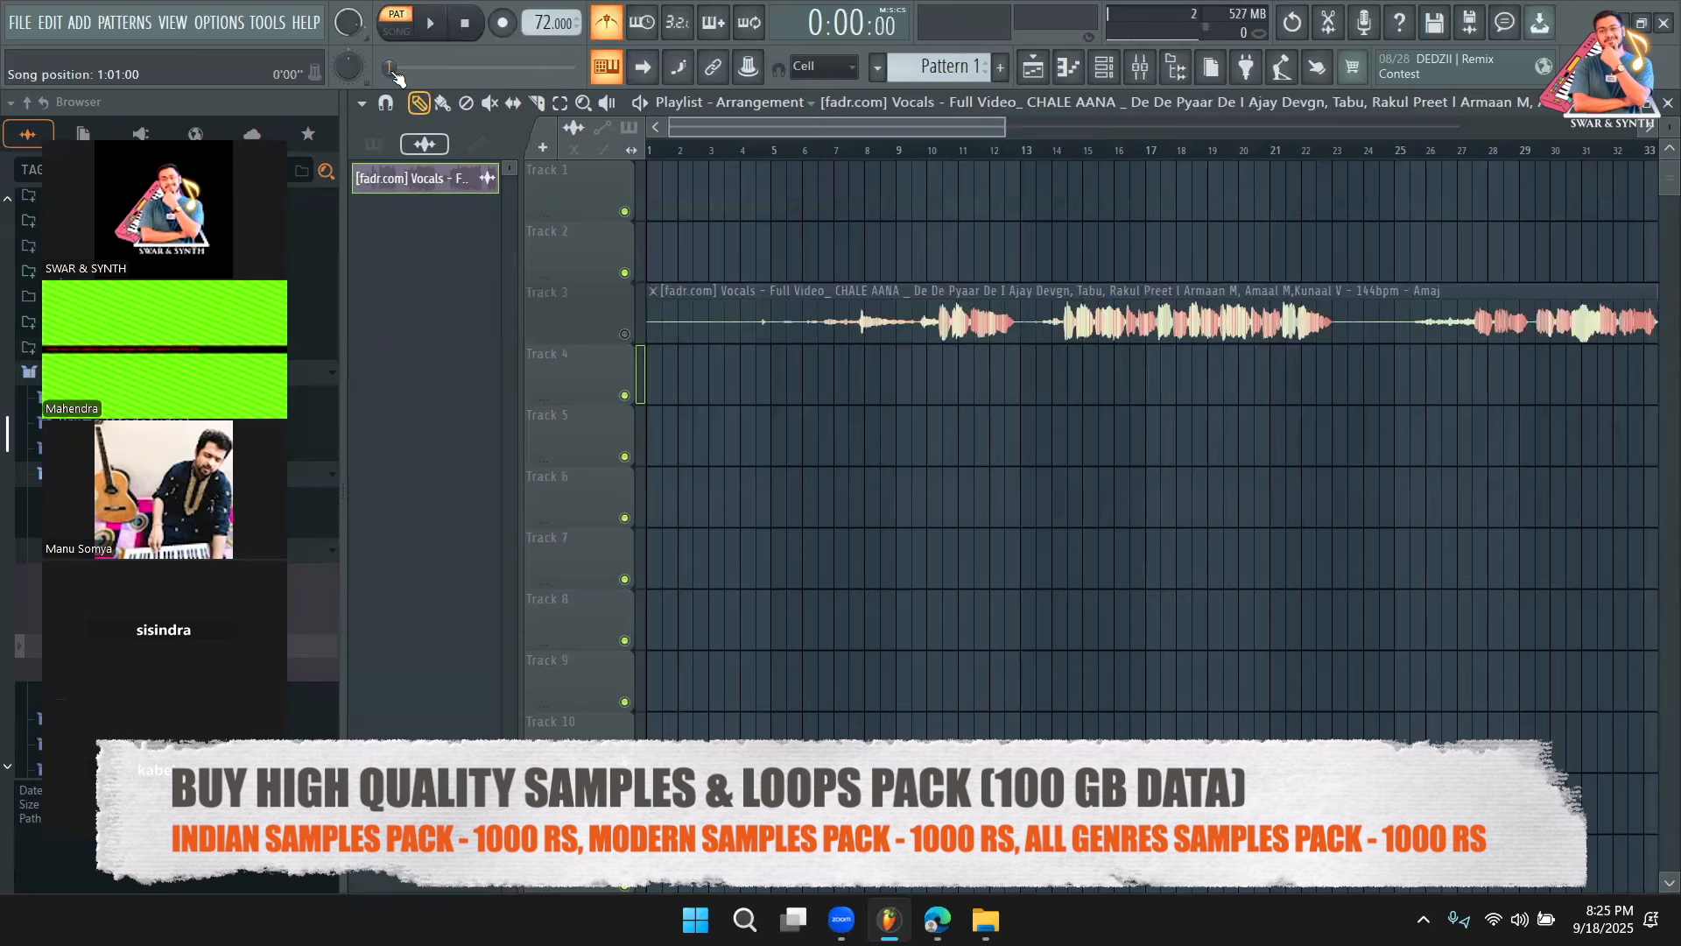
left_click(430, 26)
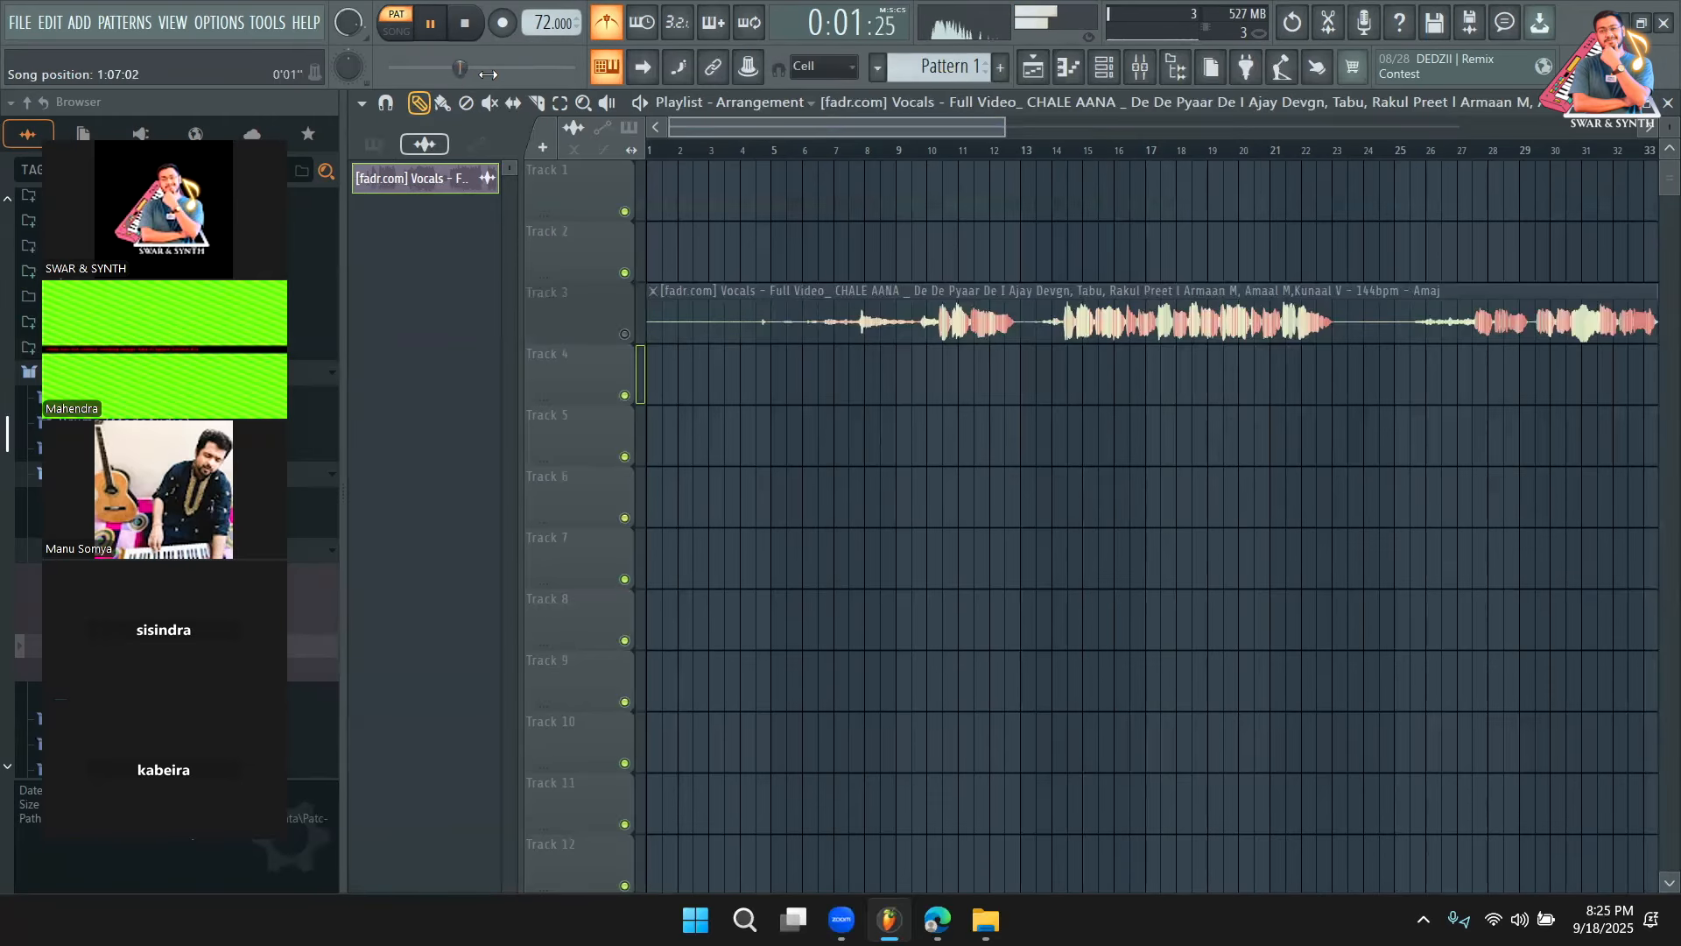
left_click(466, 27)
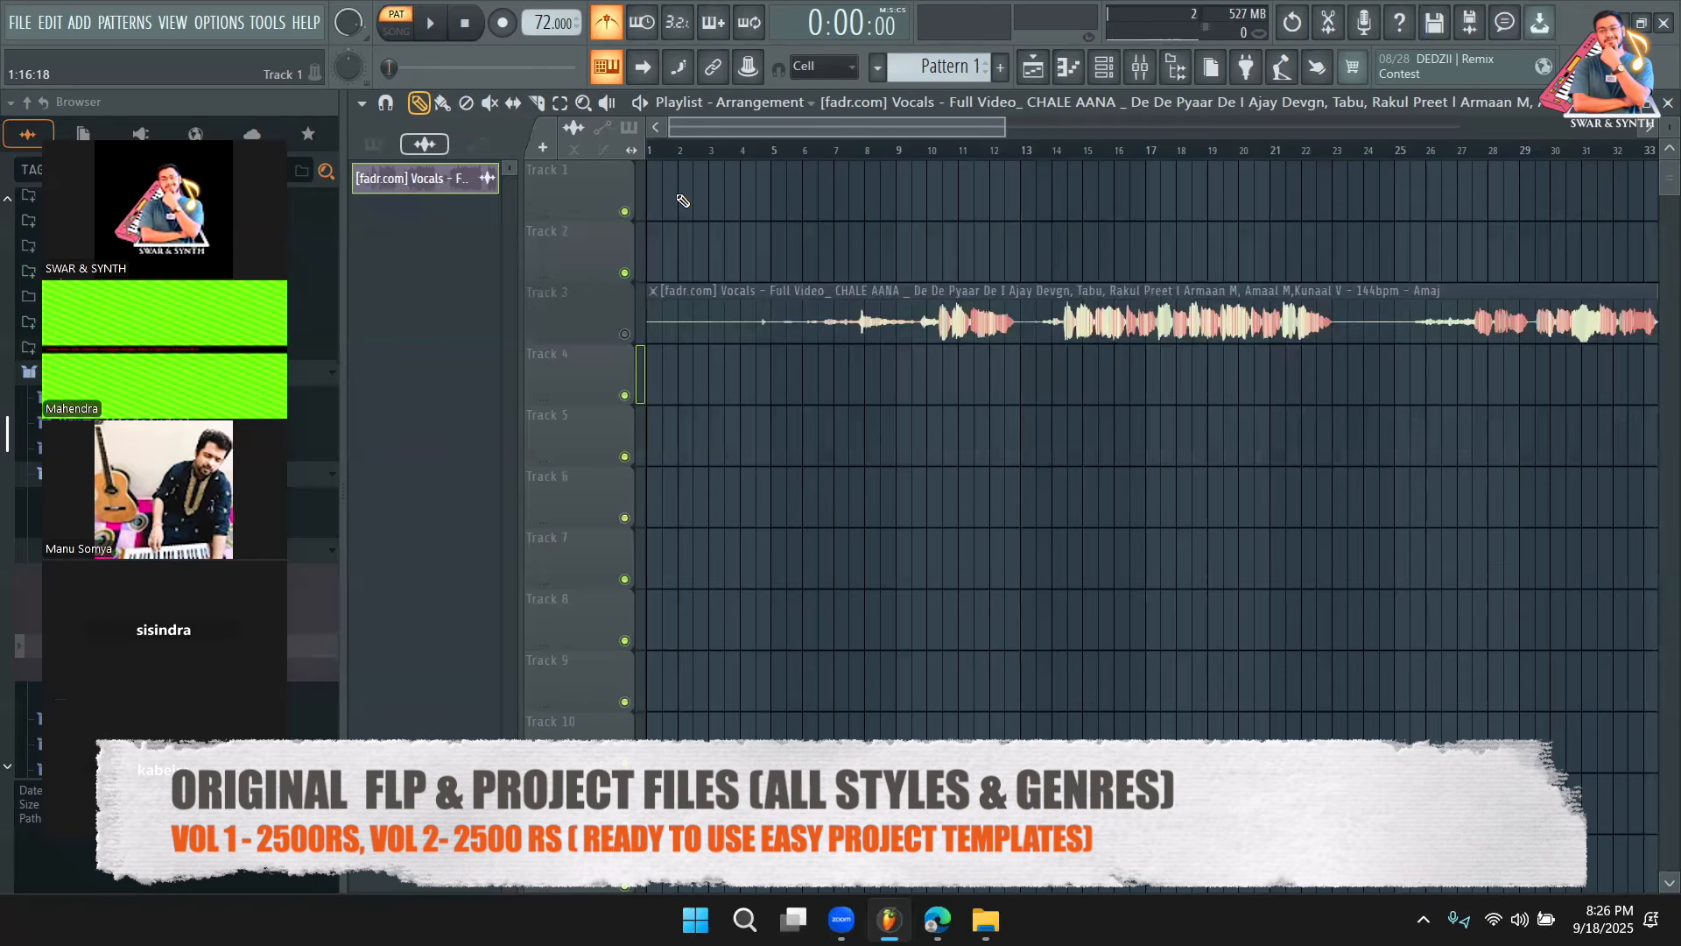
Switch back to song mode, play briefly from about bar 14 and unmute the vocals on Track 3
double_click(1229, 328)
right_click(1211, 429)
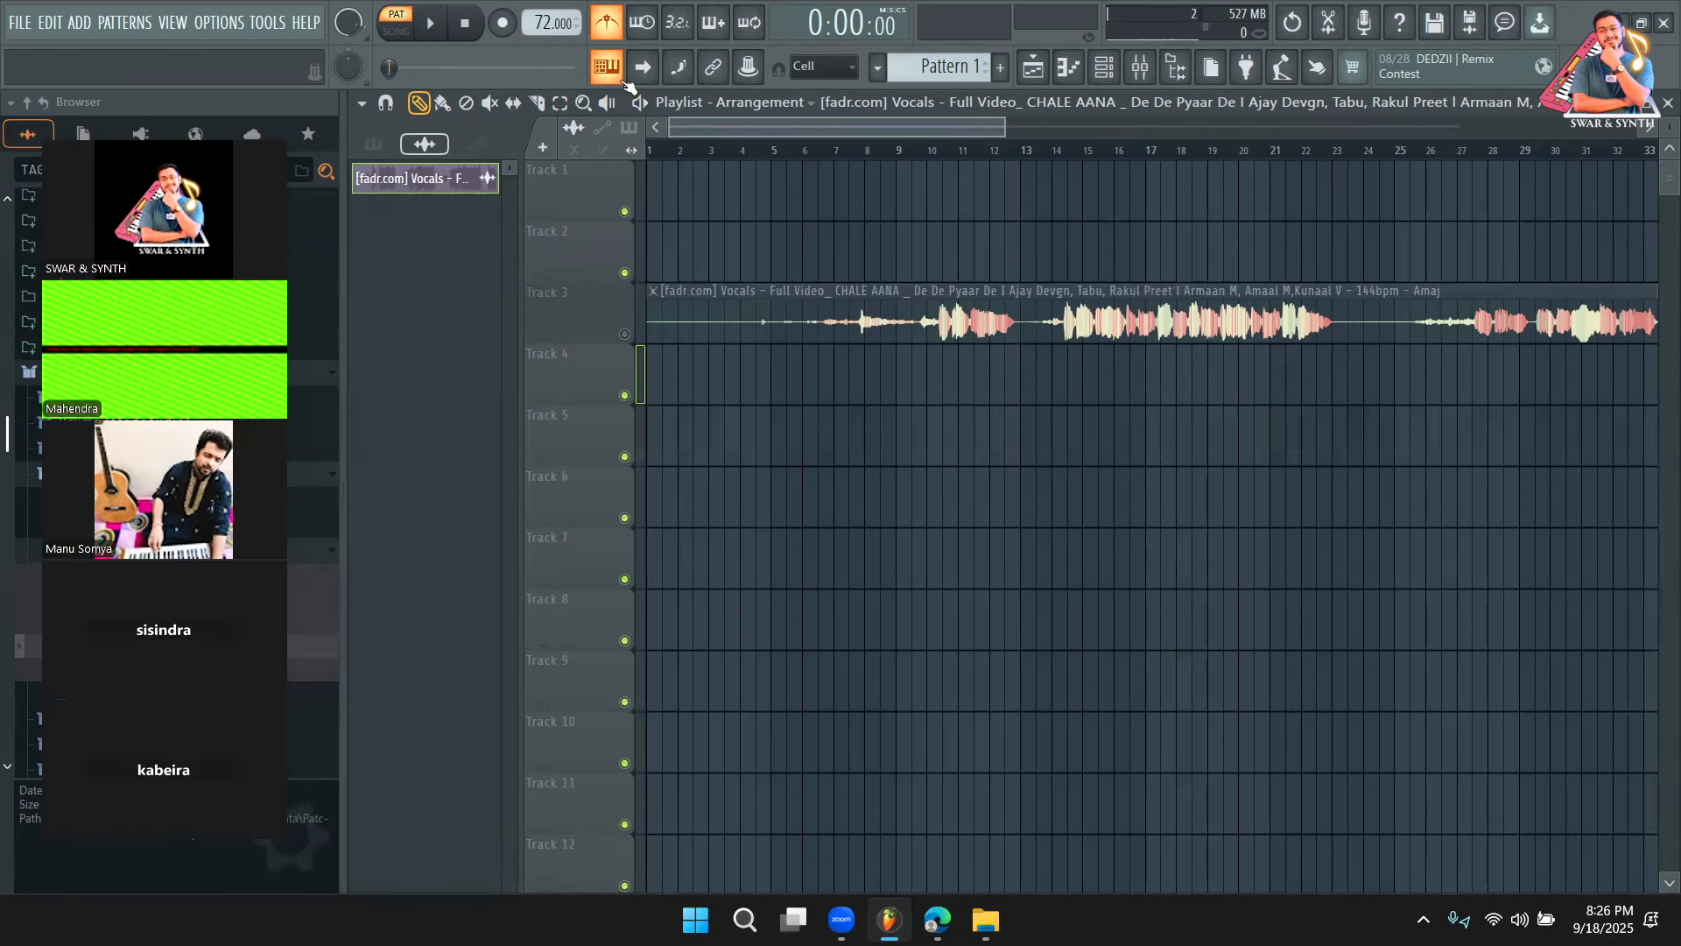
left_click(1054, 158)
key("space")
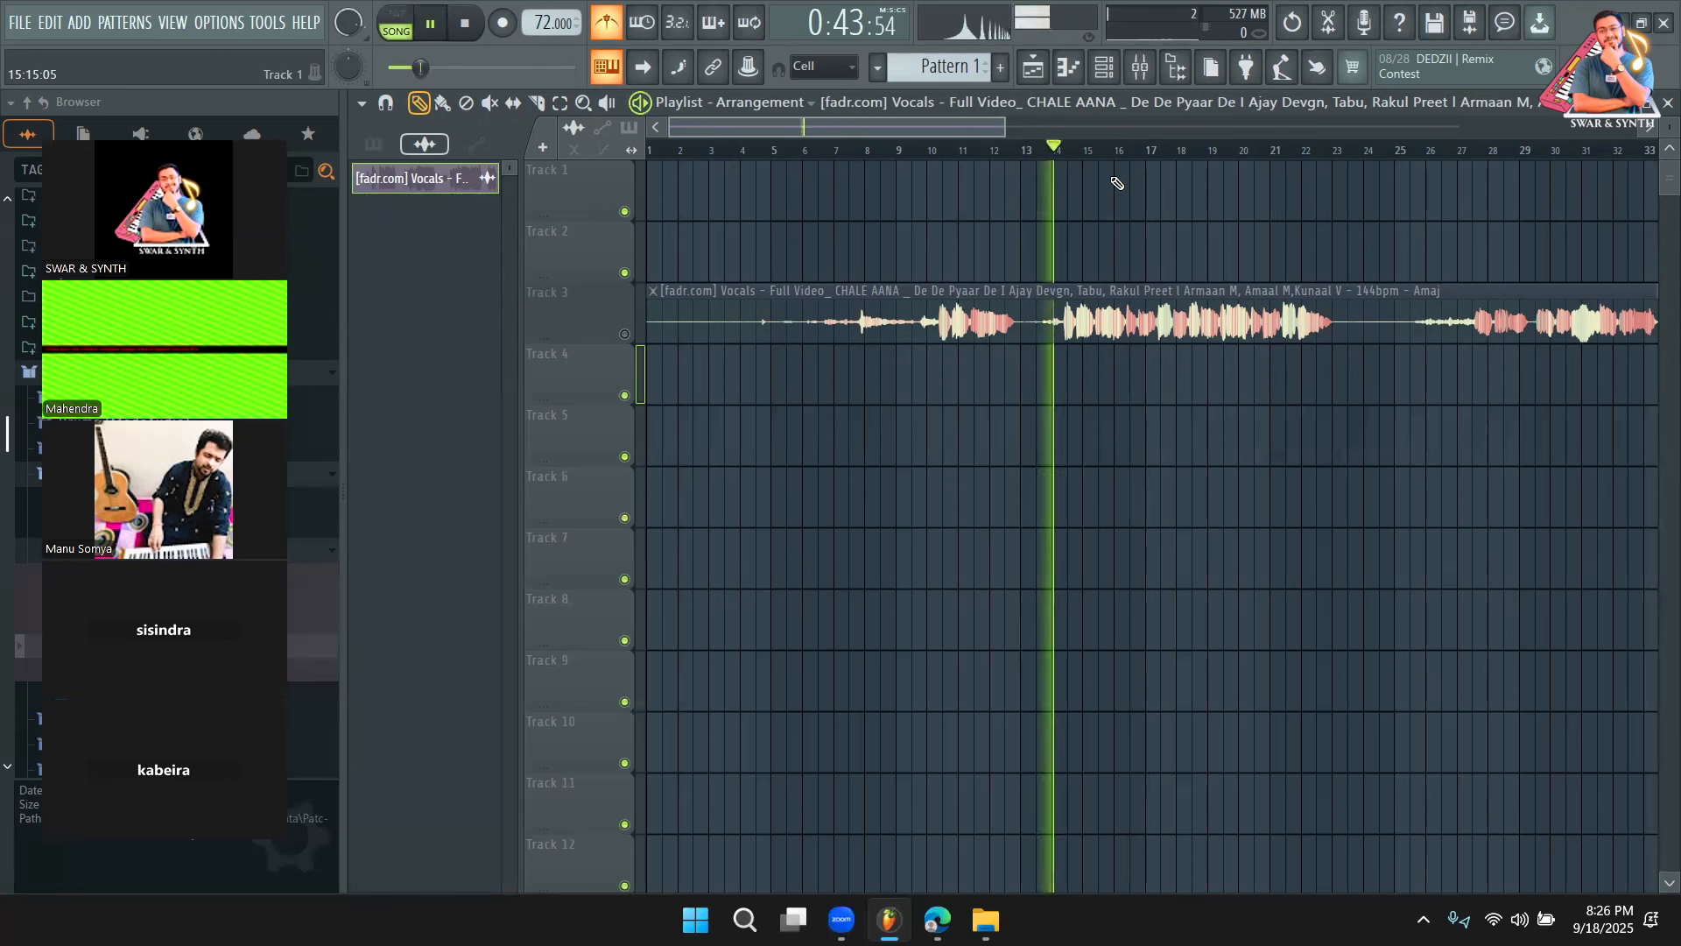
key("space")
left_click(625, 335)
Play the vocals against the metronome from about bar 14 and from about bar 10 of the Playlist
left_click(1079, 152)
key("space")
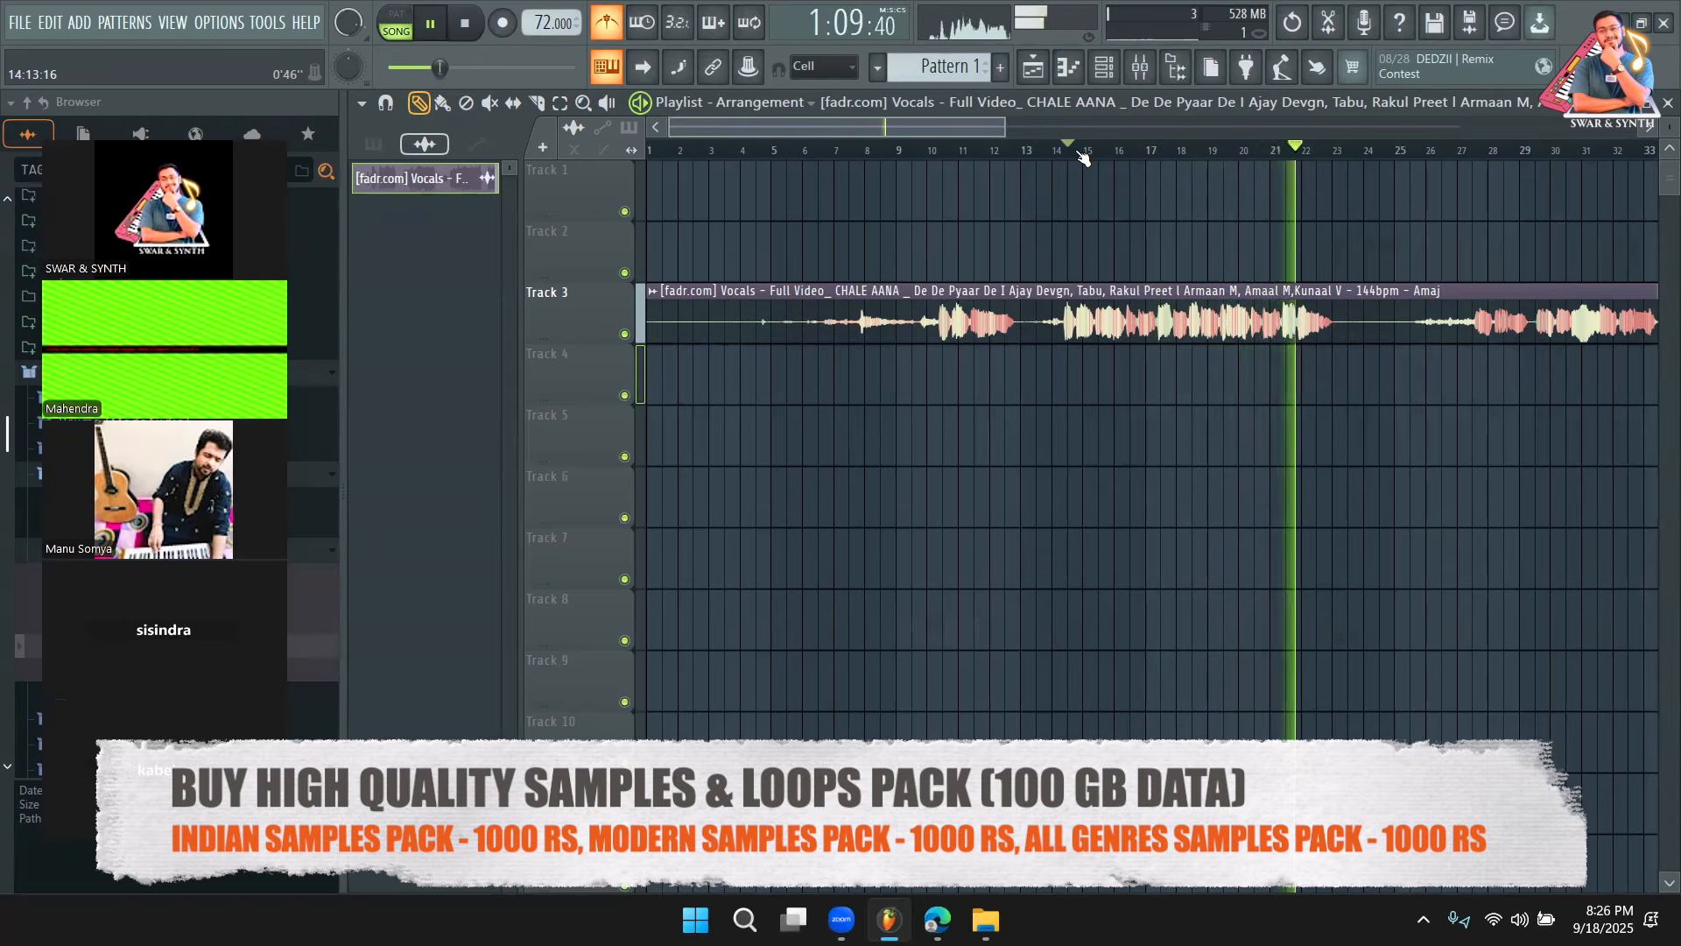
key("space")
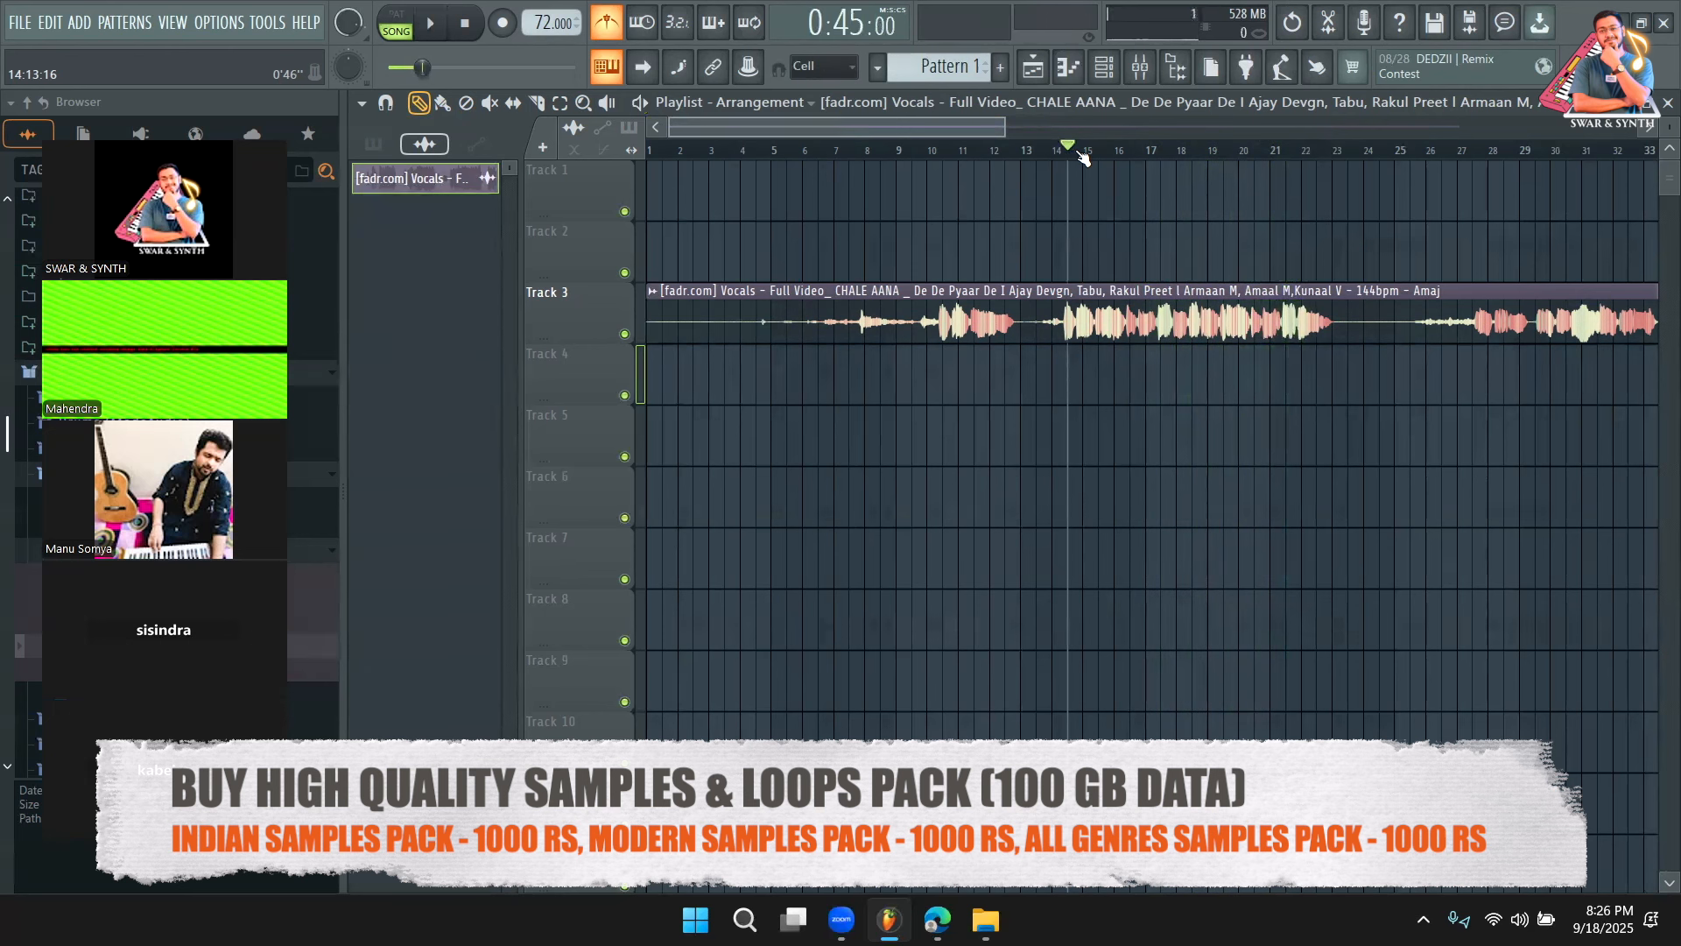
key("space")
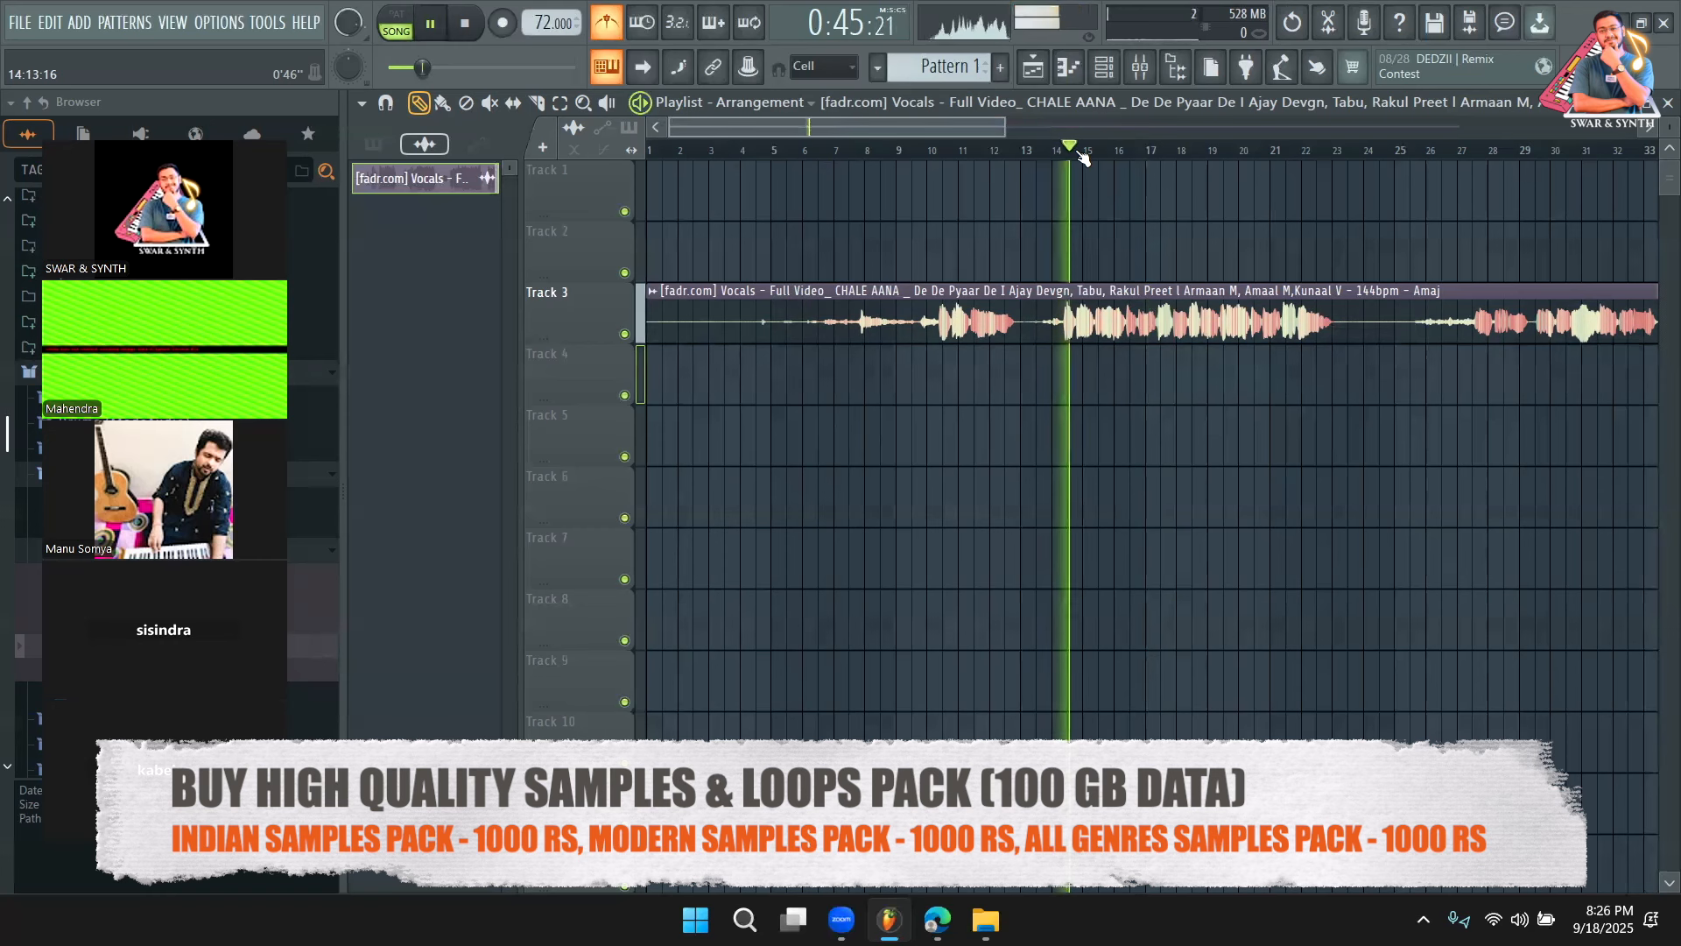
key("space")
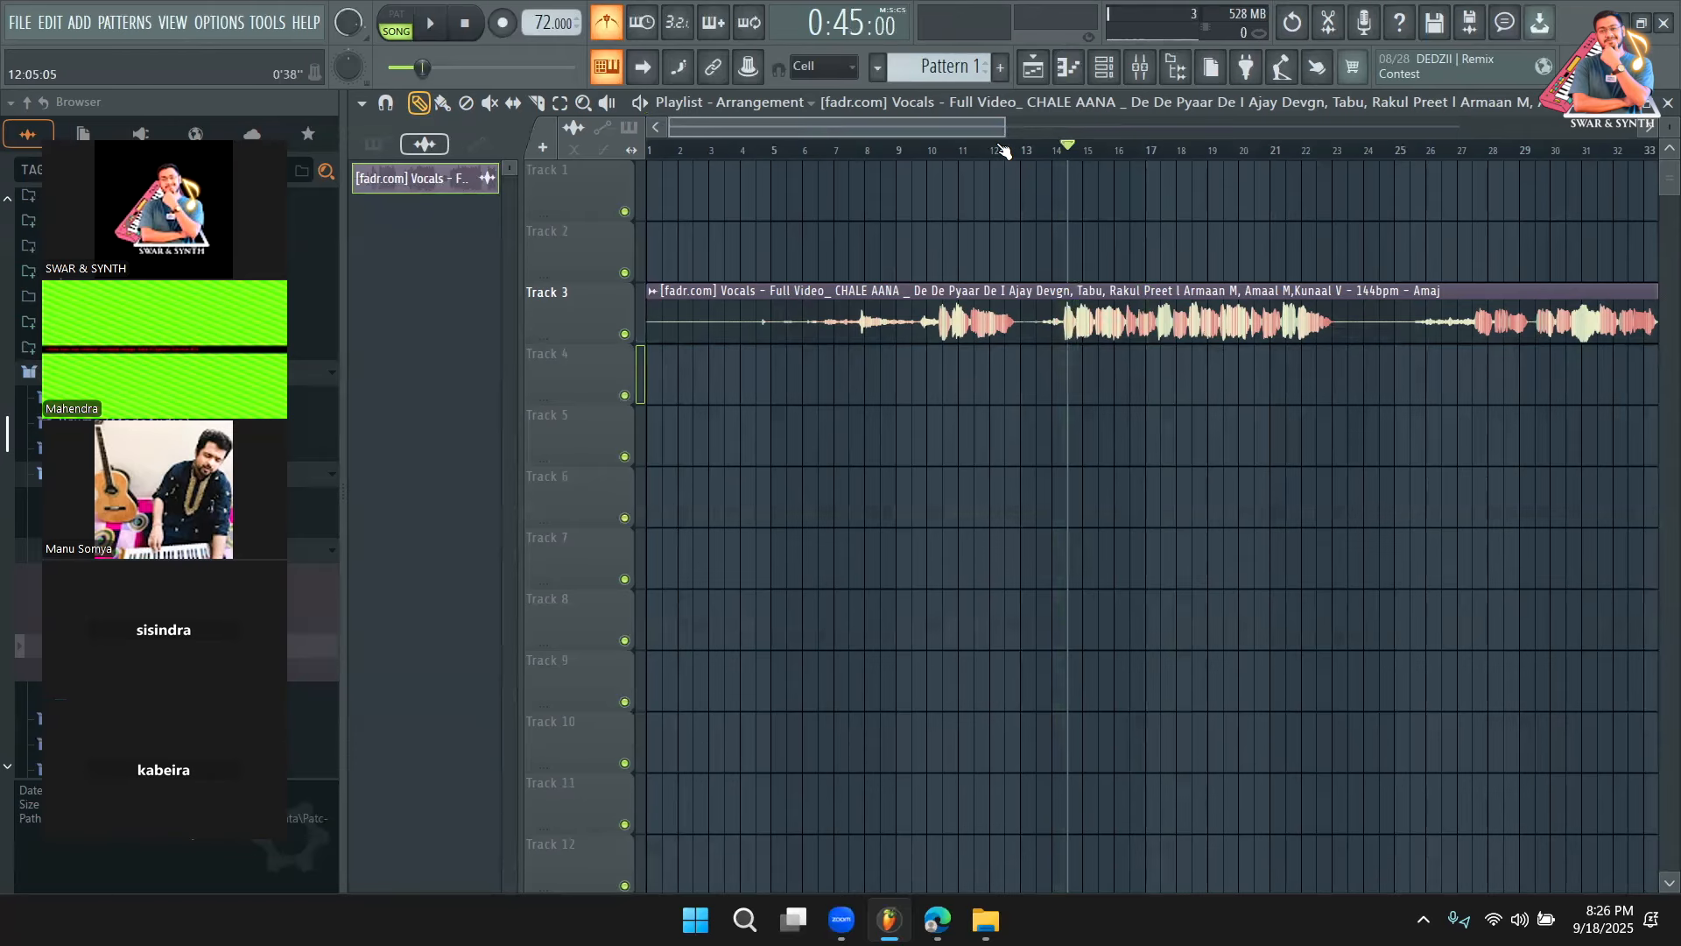
left_click_drag(1006, 130, 963, 131)
left_click(987, 147)
key("space")
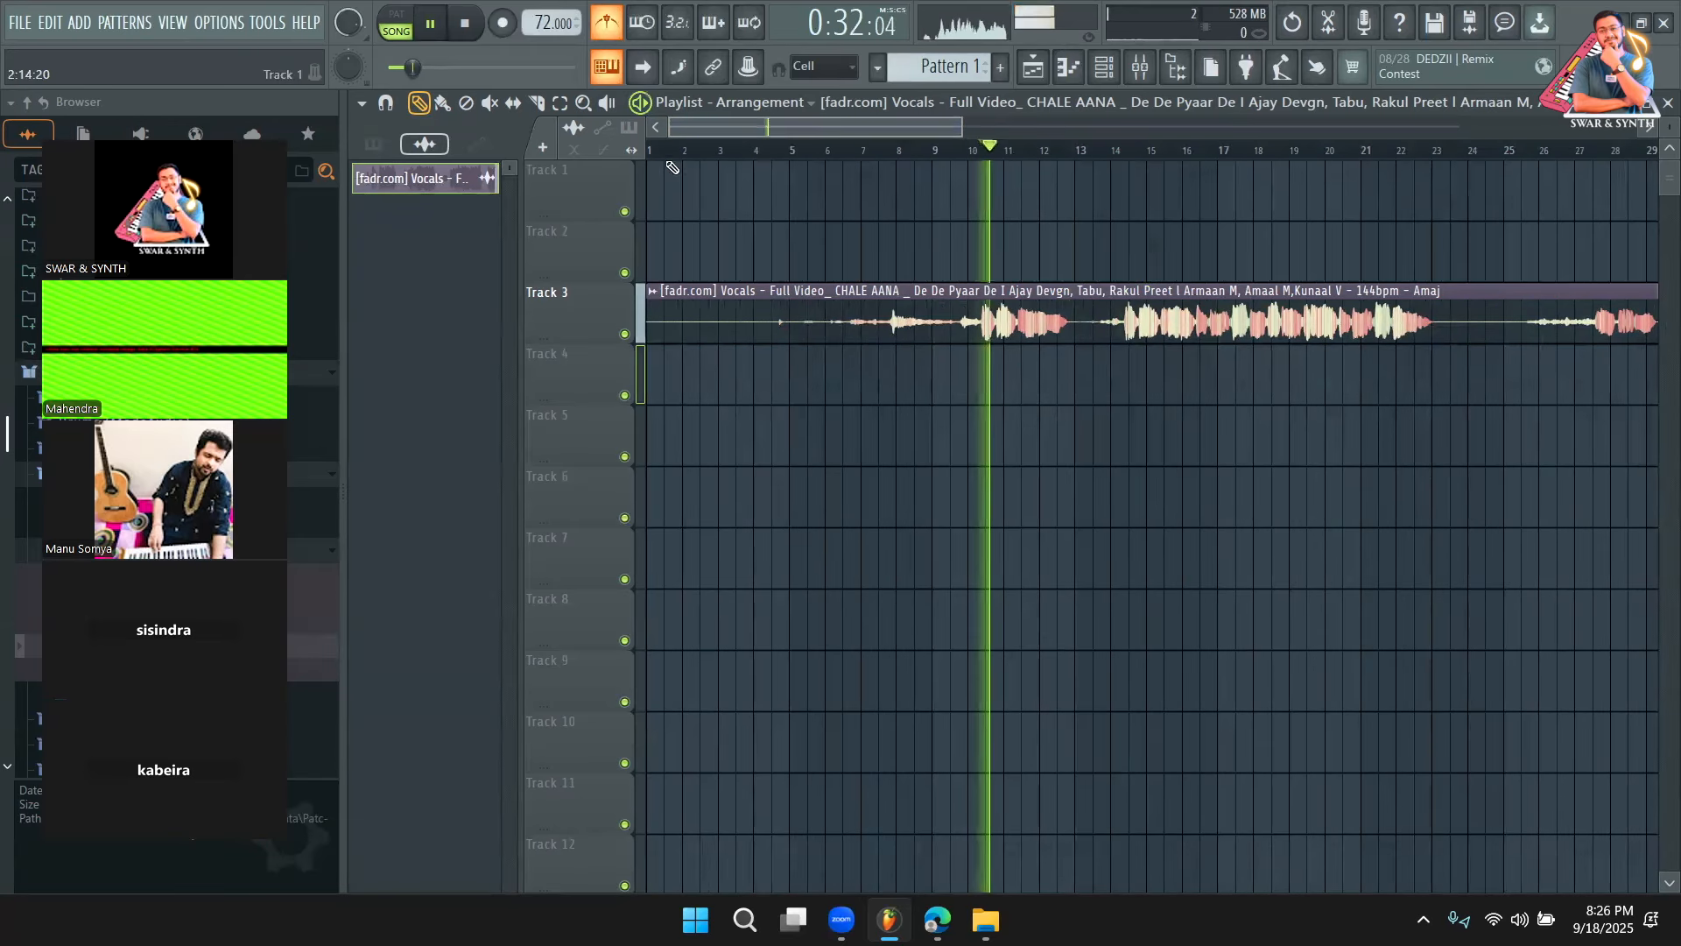
key("space")
Slice the Track 3 vocals clip just after bar 13 and delete the part before the cut
left_click(538, 109)
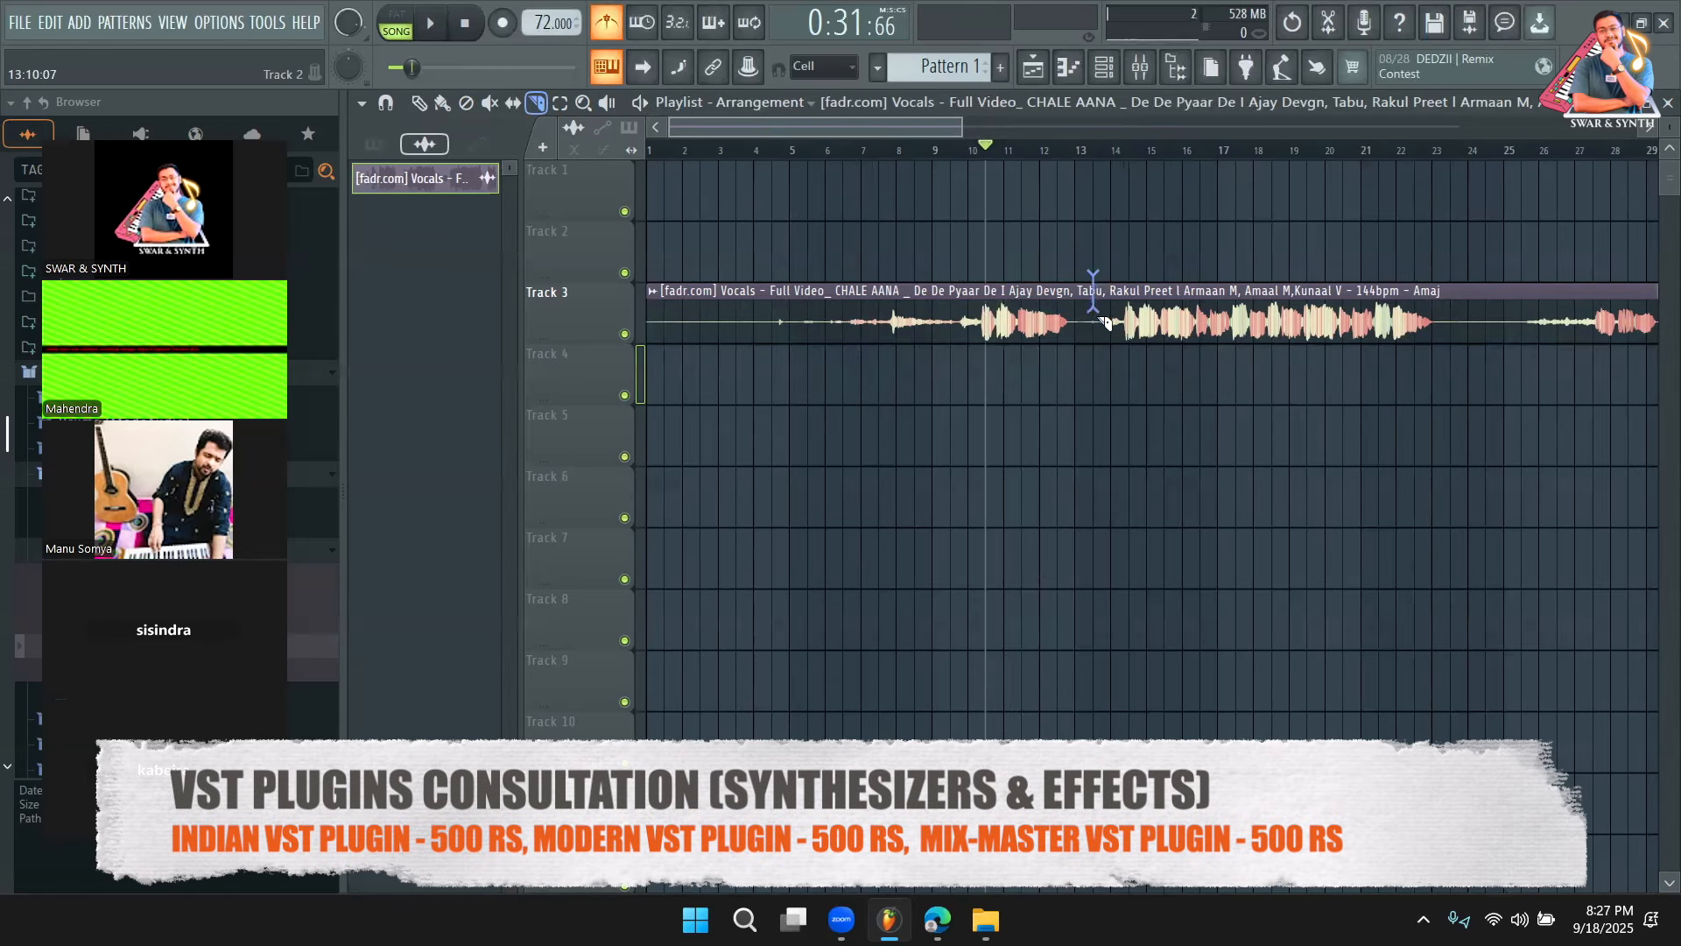
left_click_drag(1100, 376, 1101, 379)
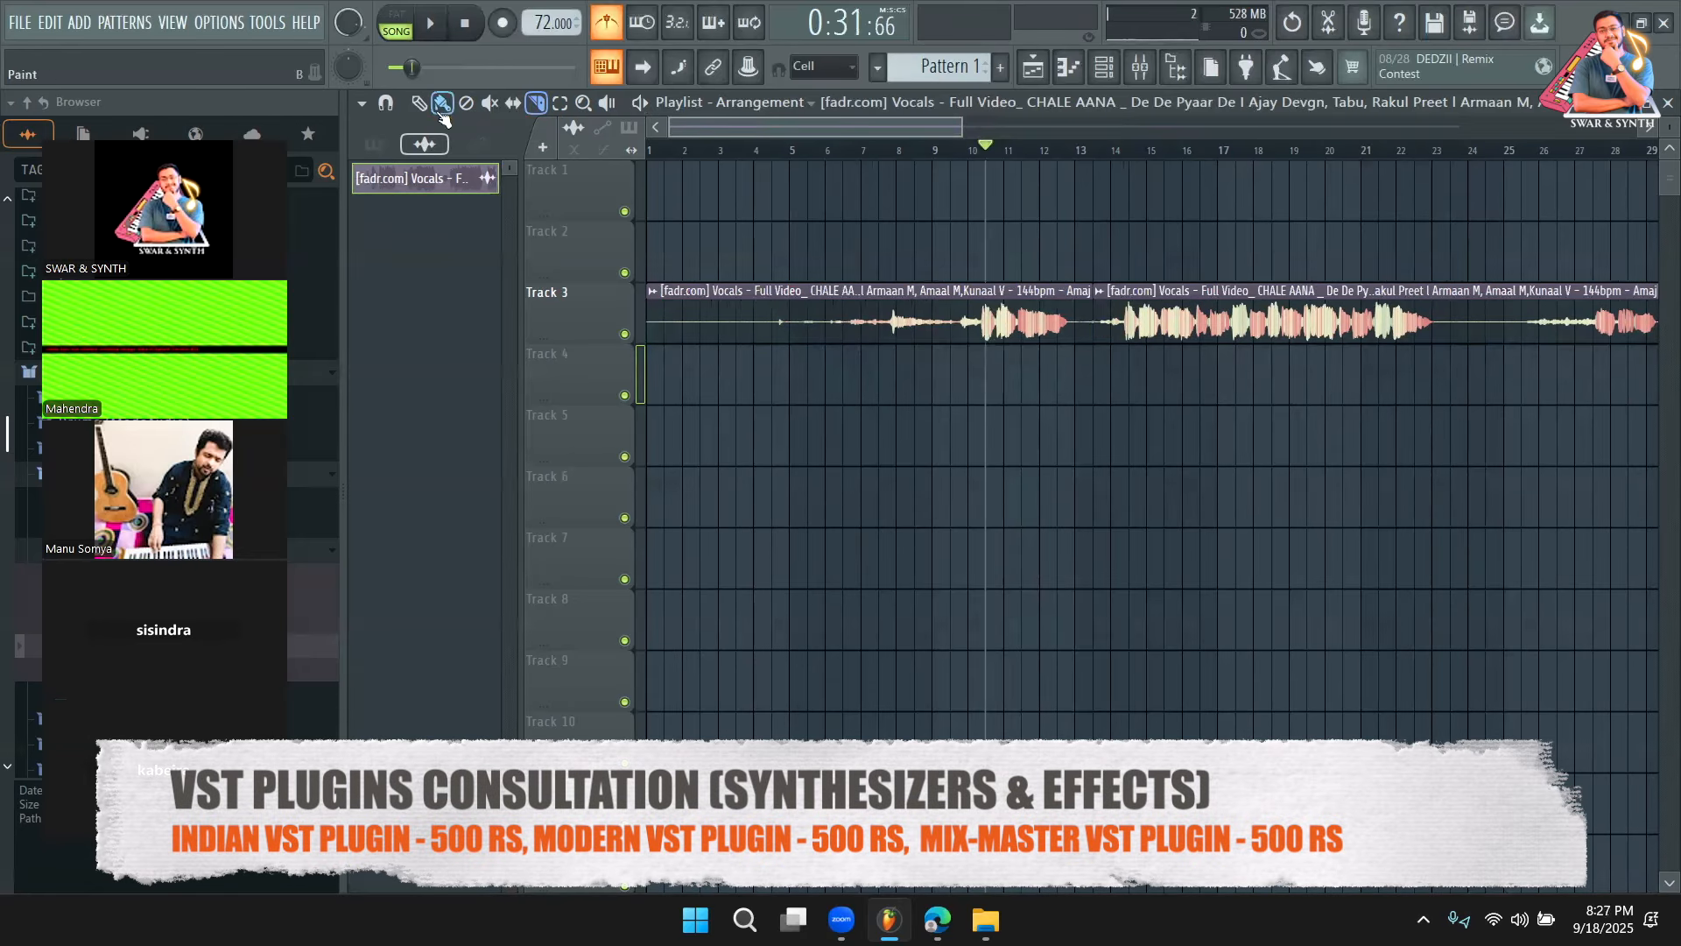
right_click(769, 317)
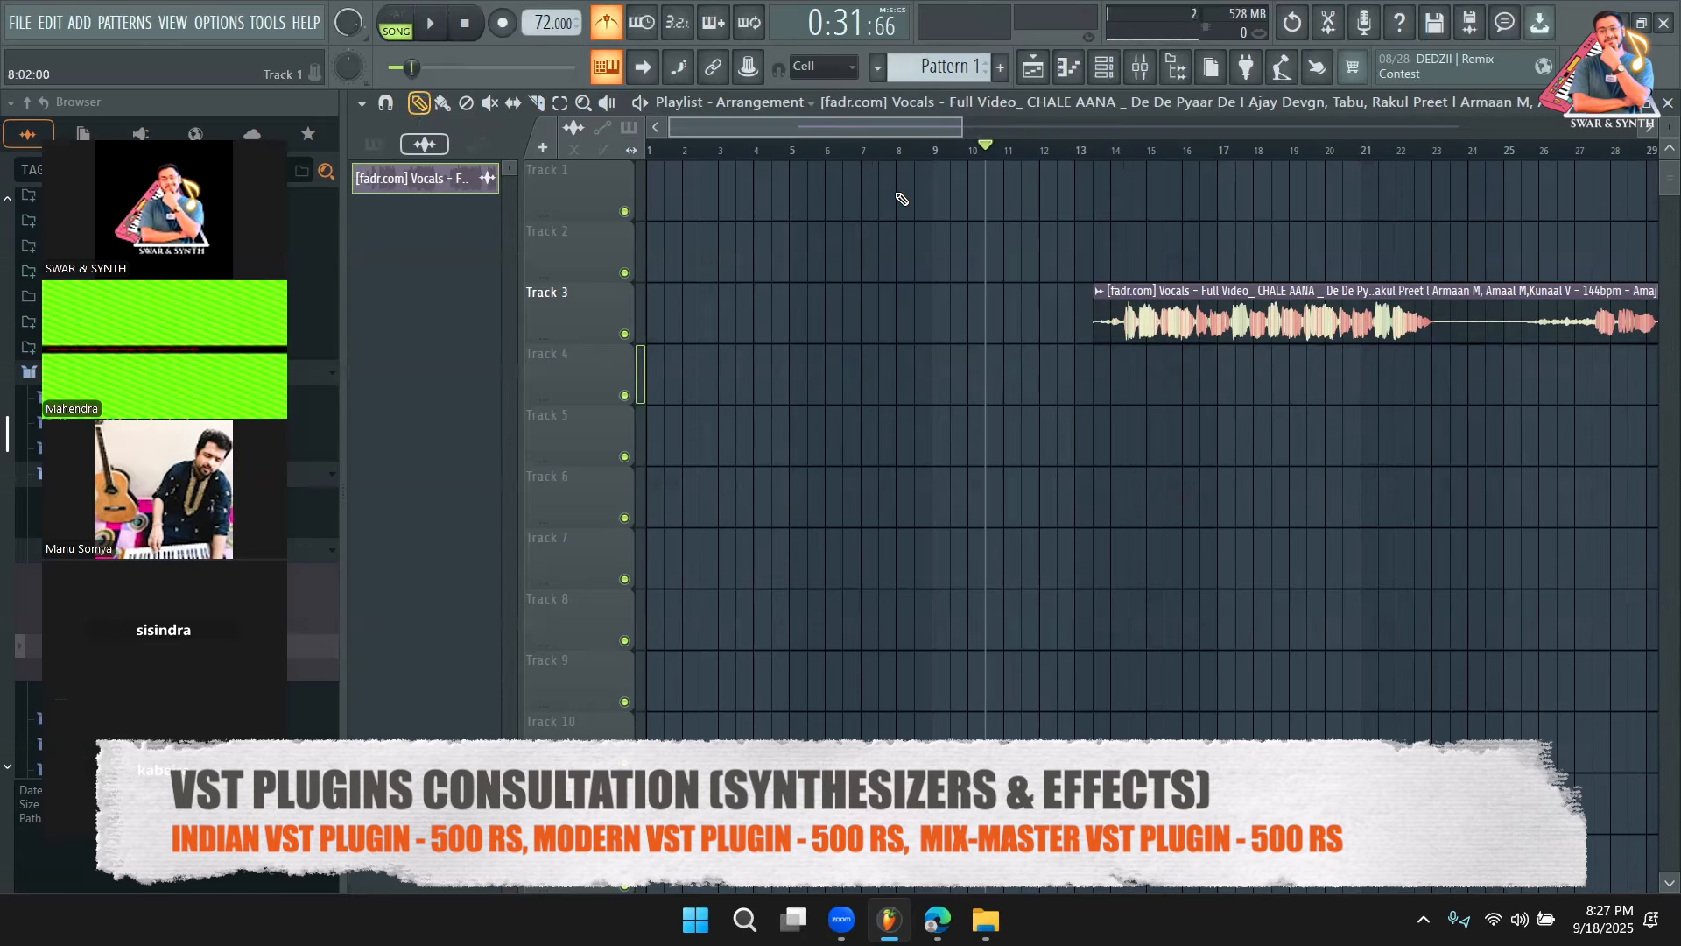
left_click_drag(963, 121, 874, 121)
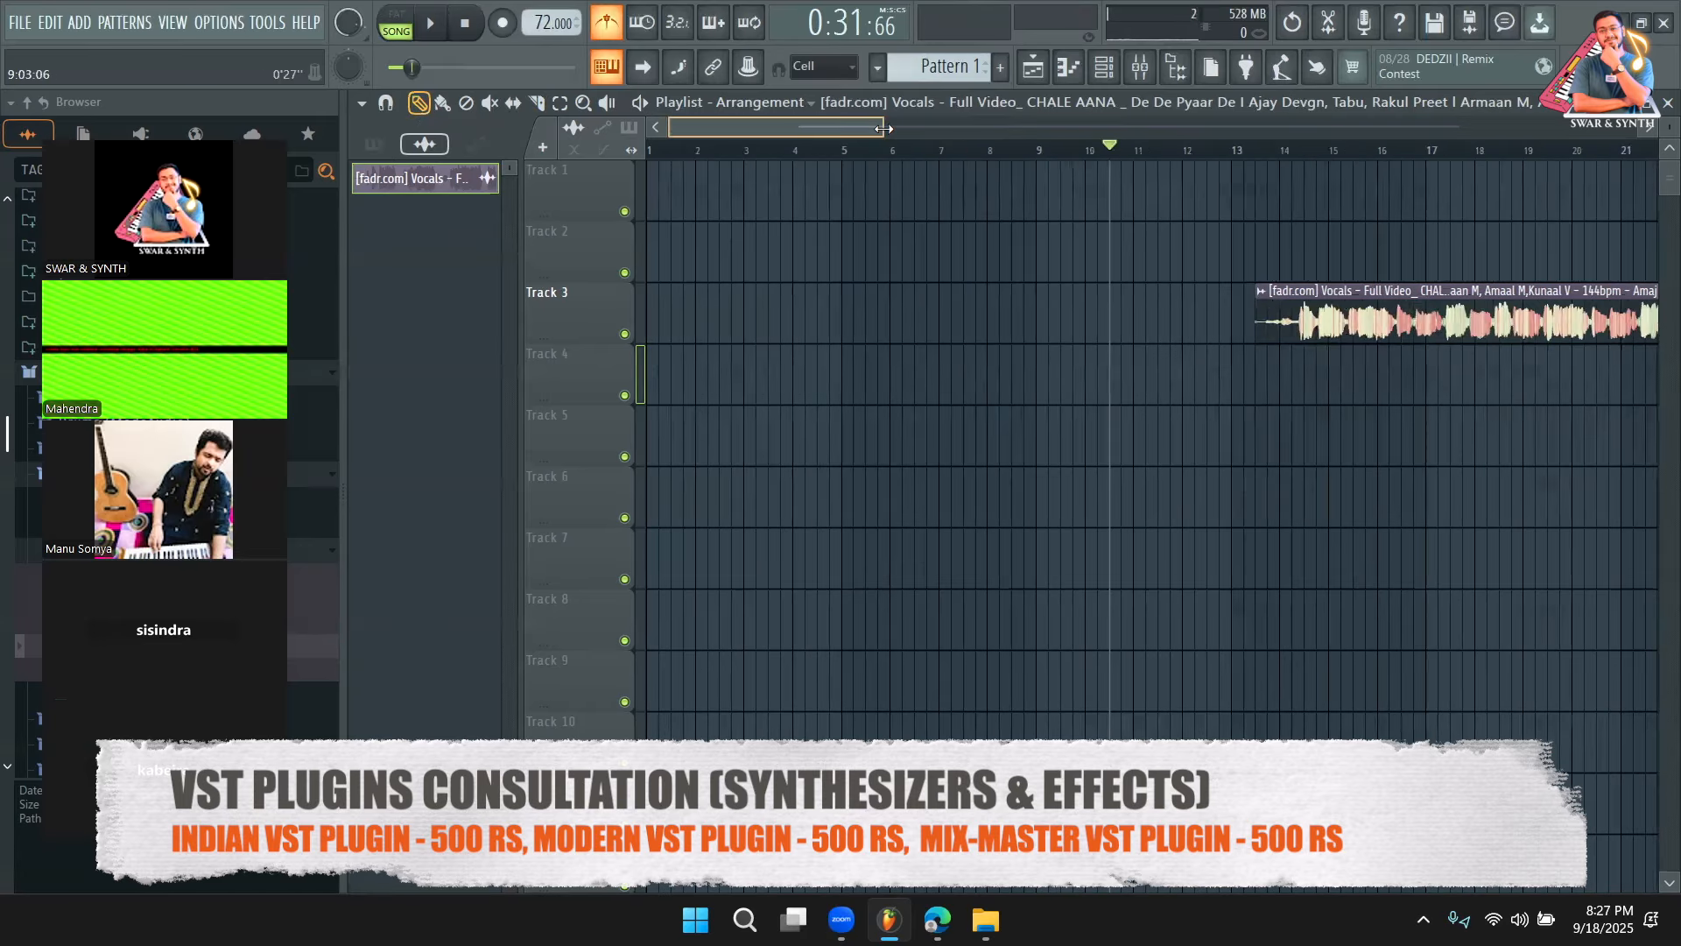
Move the Track 3 vocals clip back to start between bars 3 and 4, with the snap set to Cell
left_click_drag(1332, 331, 873, 331)
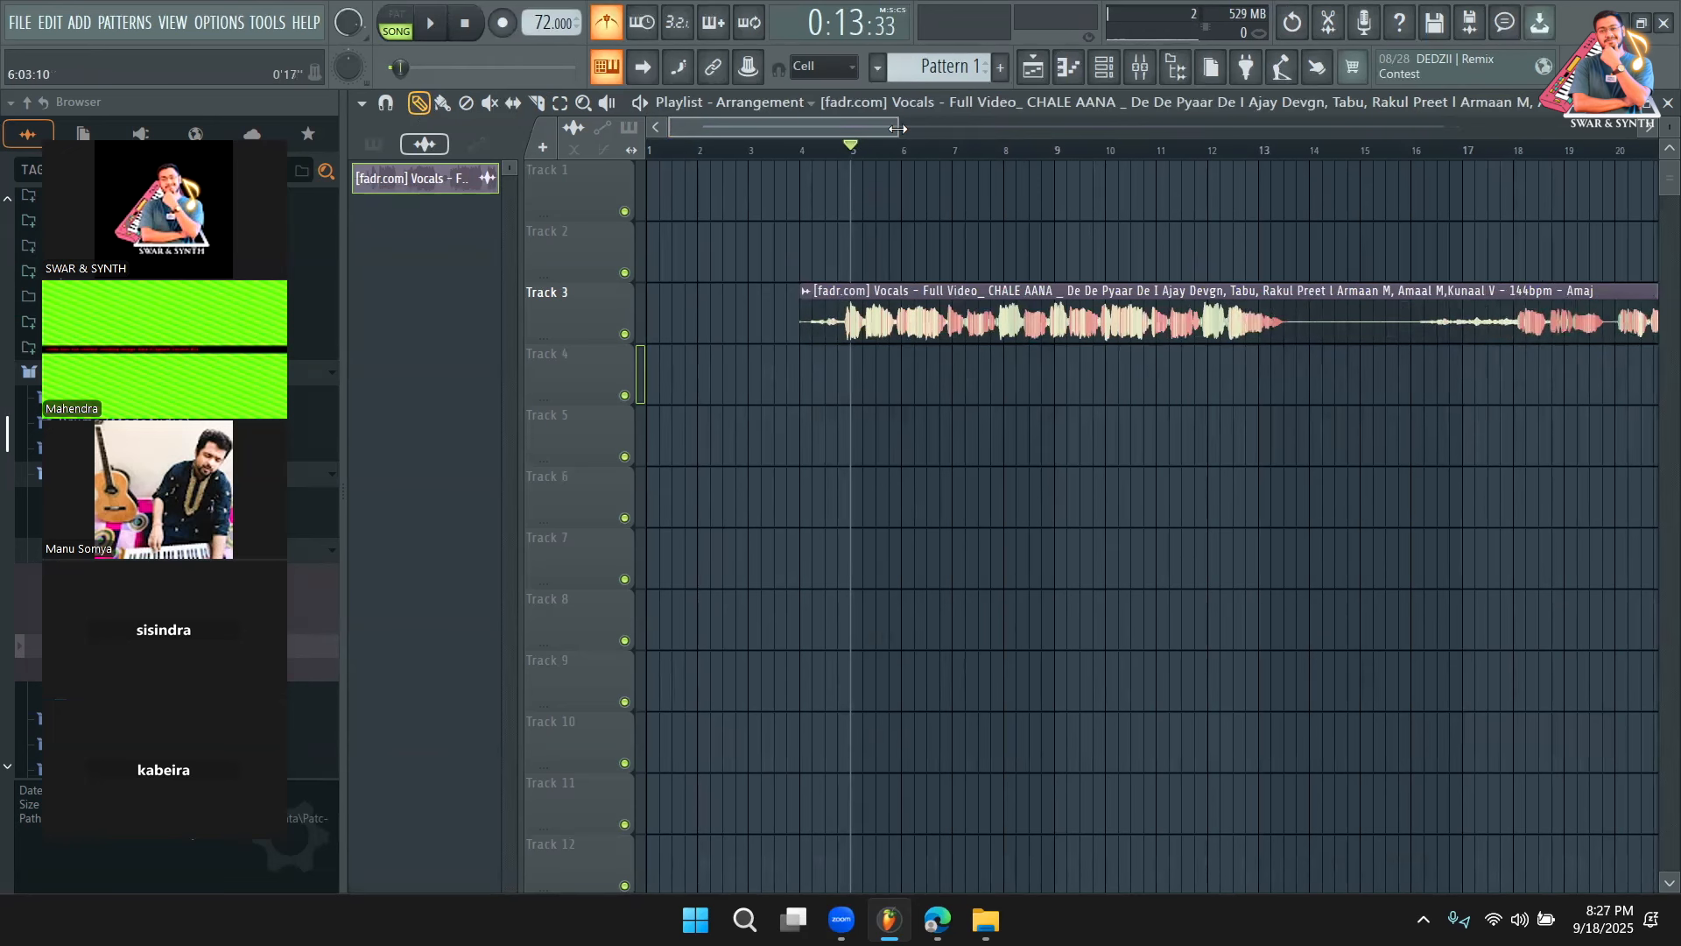
left_click_drag(898, 129, 823, 134)
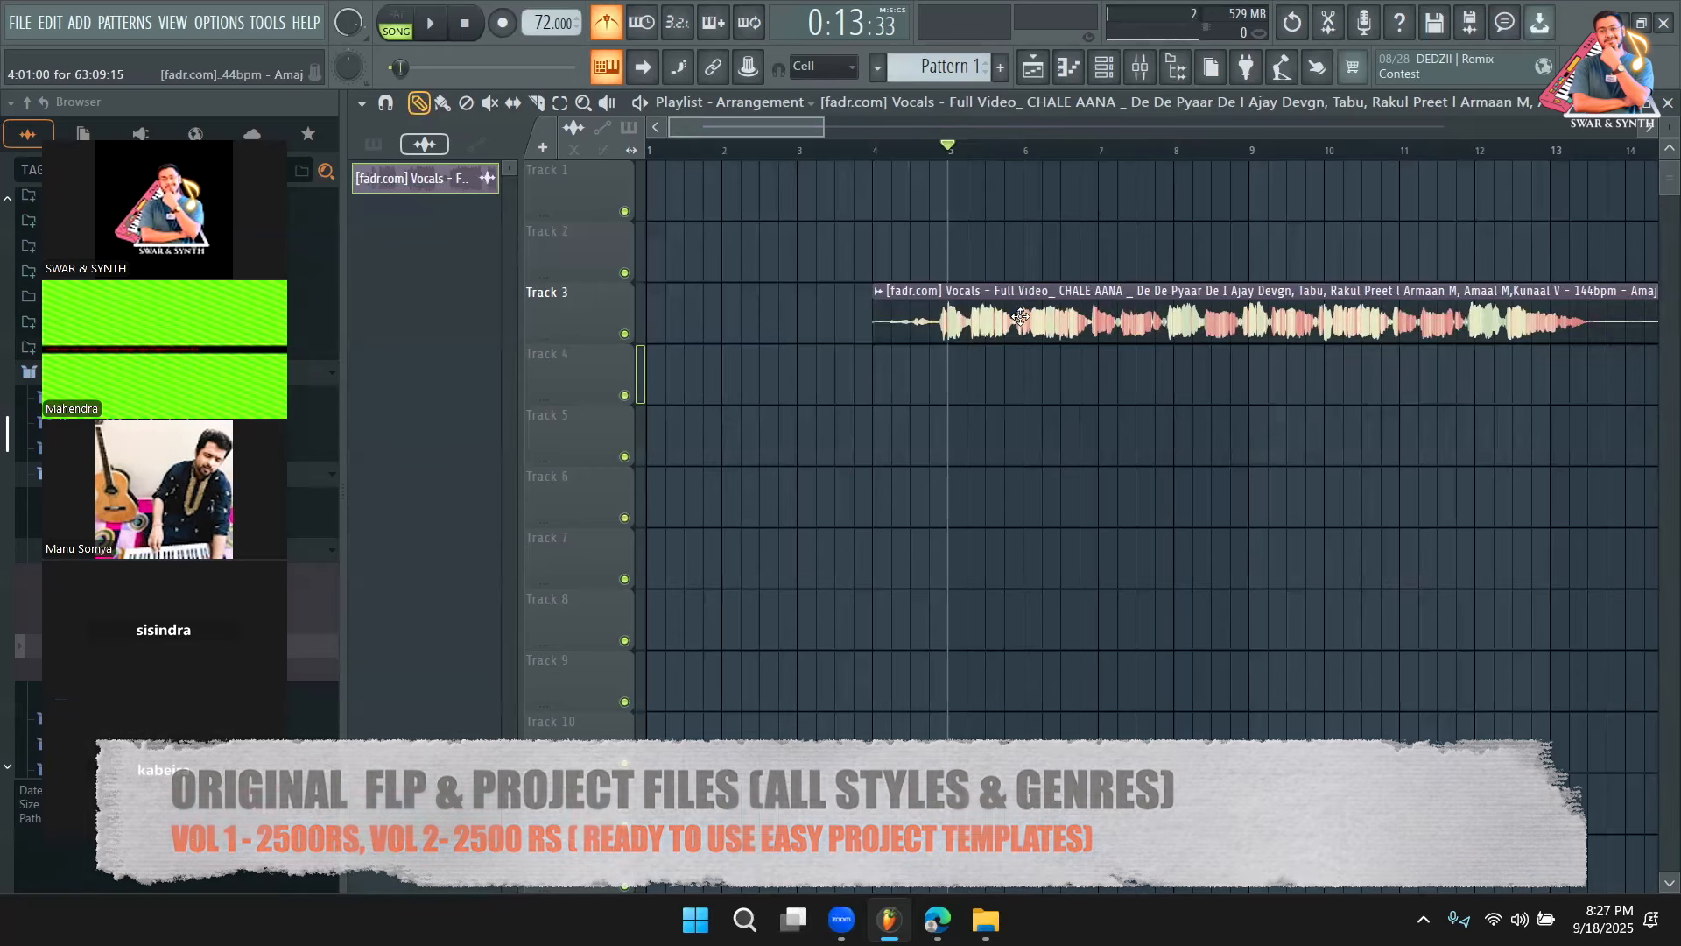
mouse_move(1013, 313)
left_mouse_down()
mouse_move(1025, 304)
mouse_move(998, 299)
left_mouse_up()
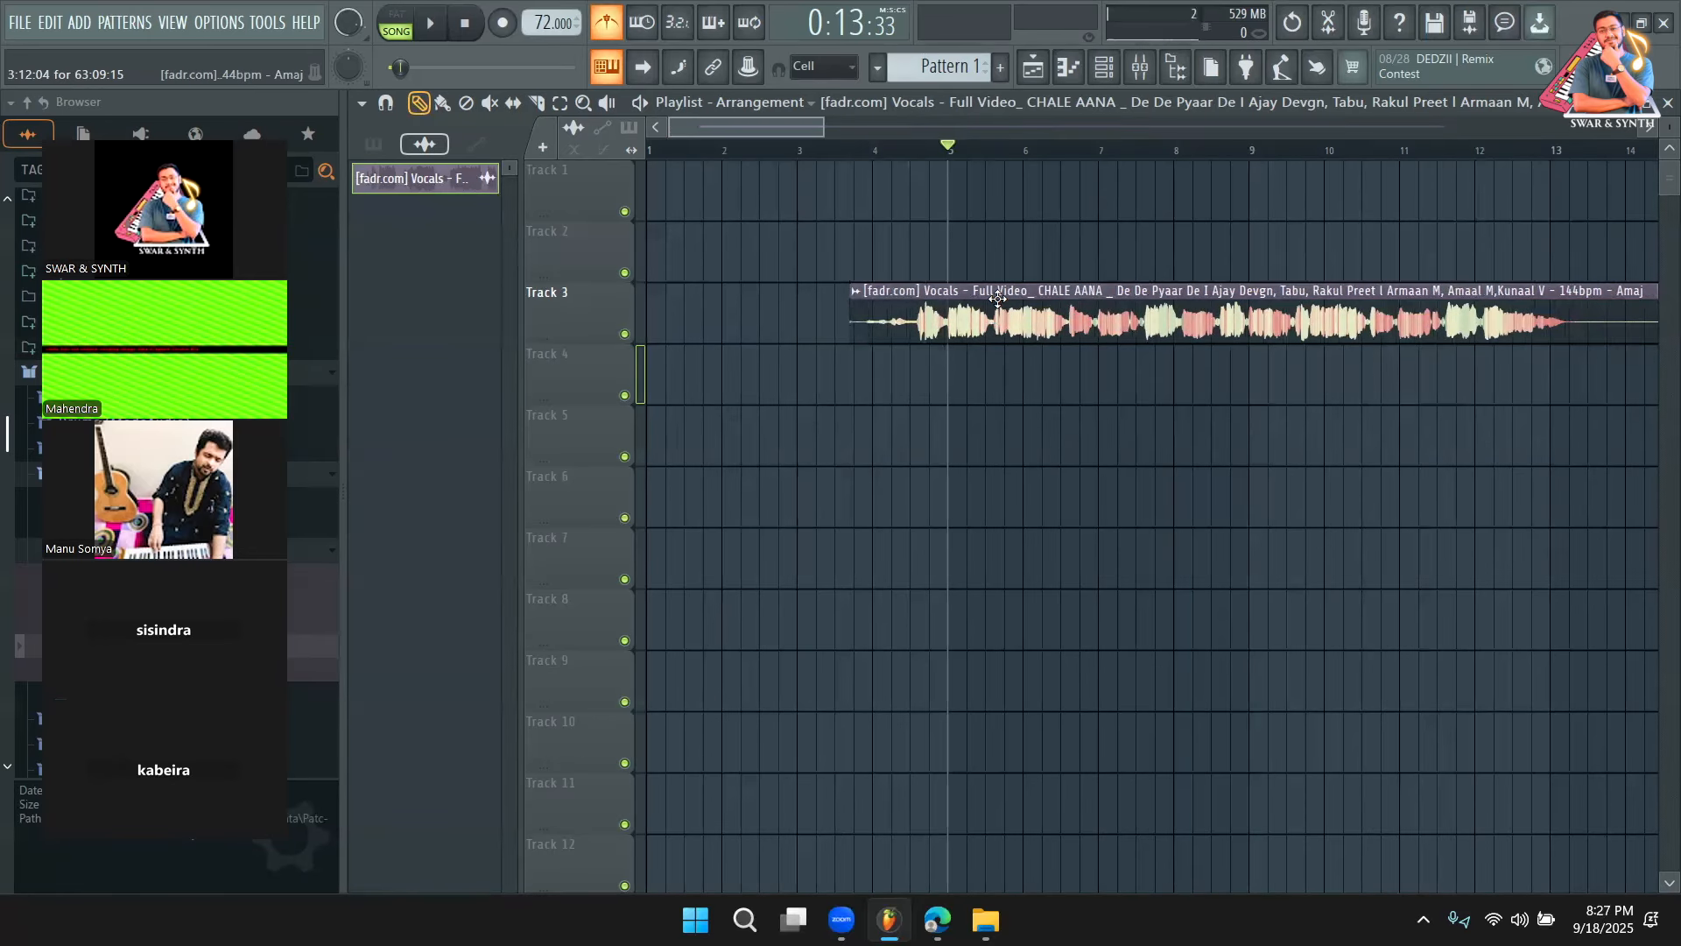
left_click(822, 70)
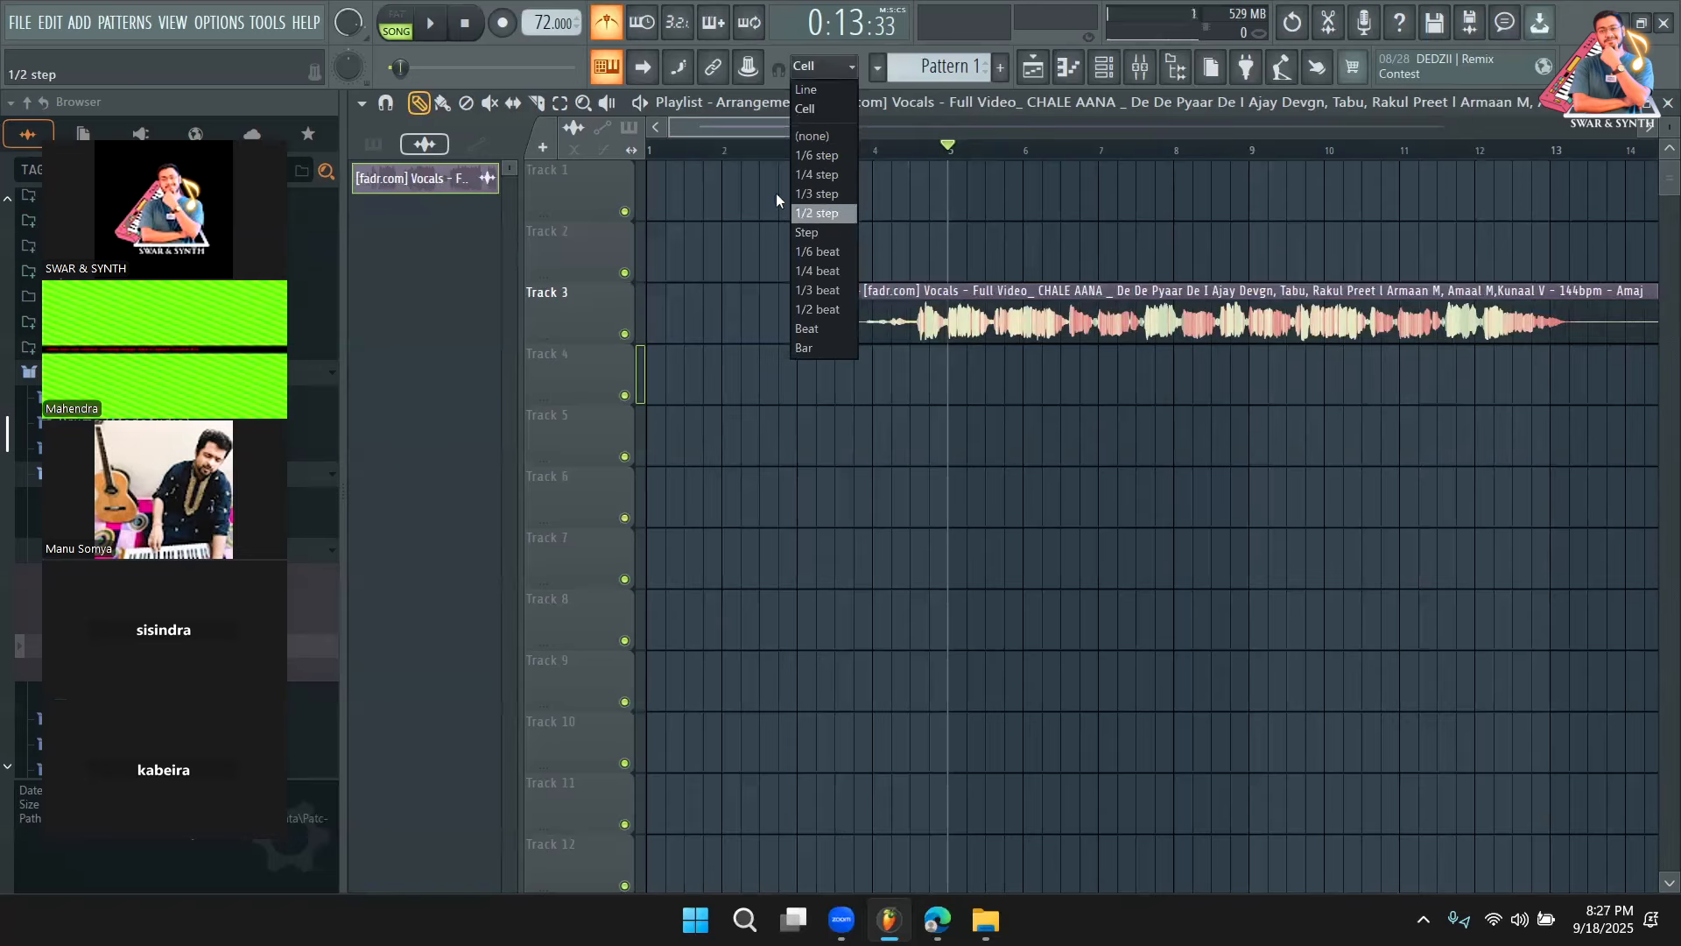
left_click(811, 109)
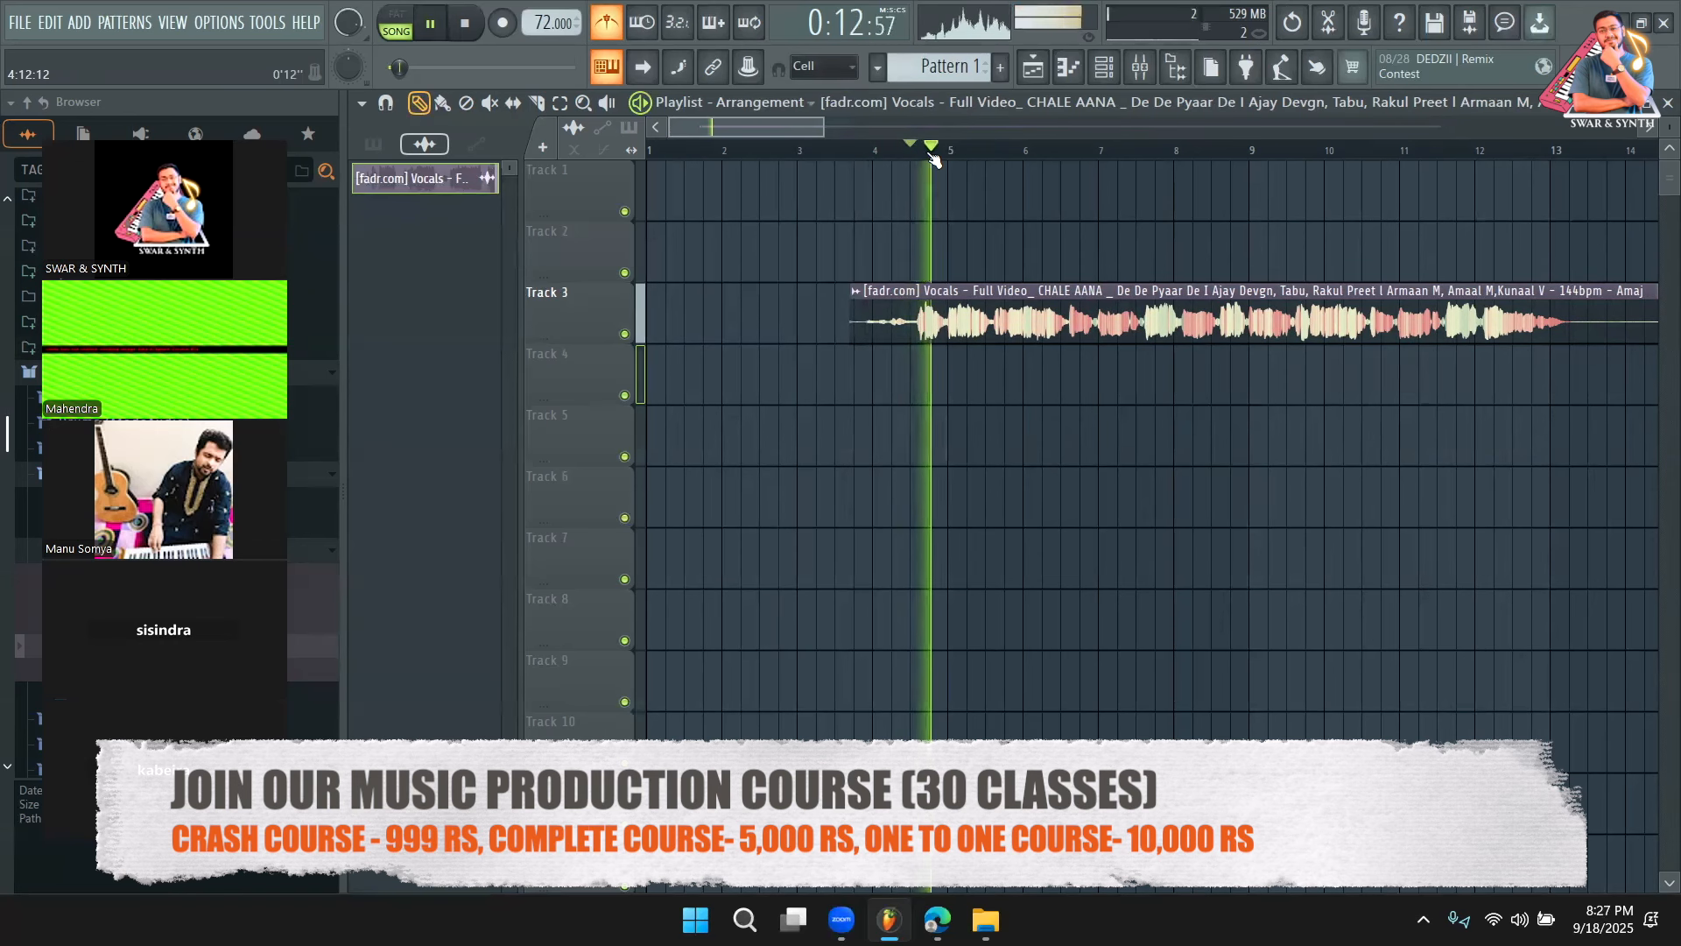
Play the vocals from about the middle of bar 4, then shift the clip to start just before bar 4
key("space")
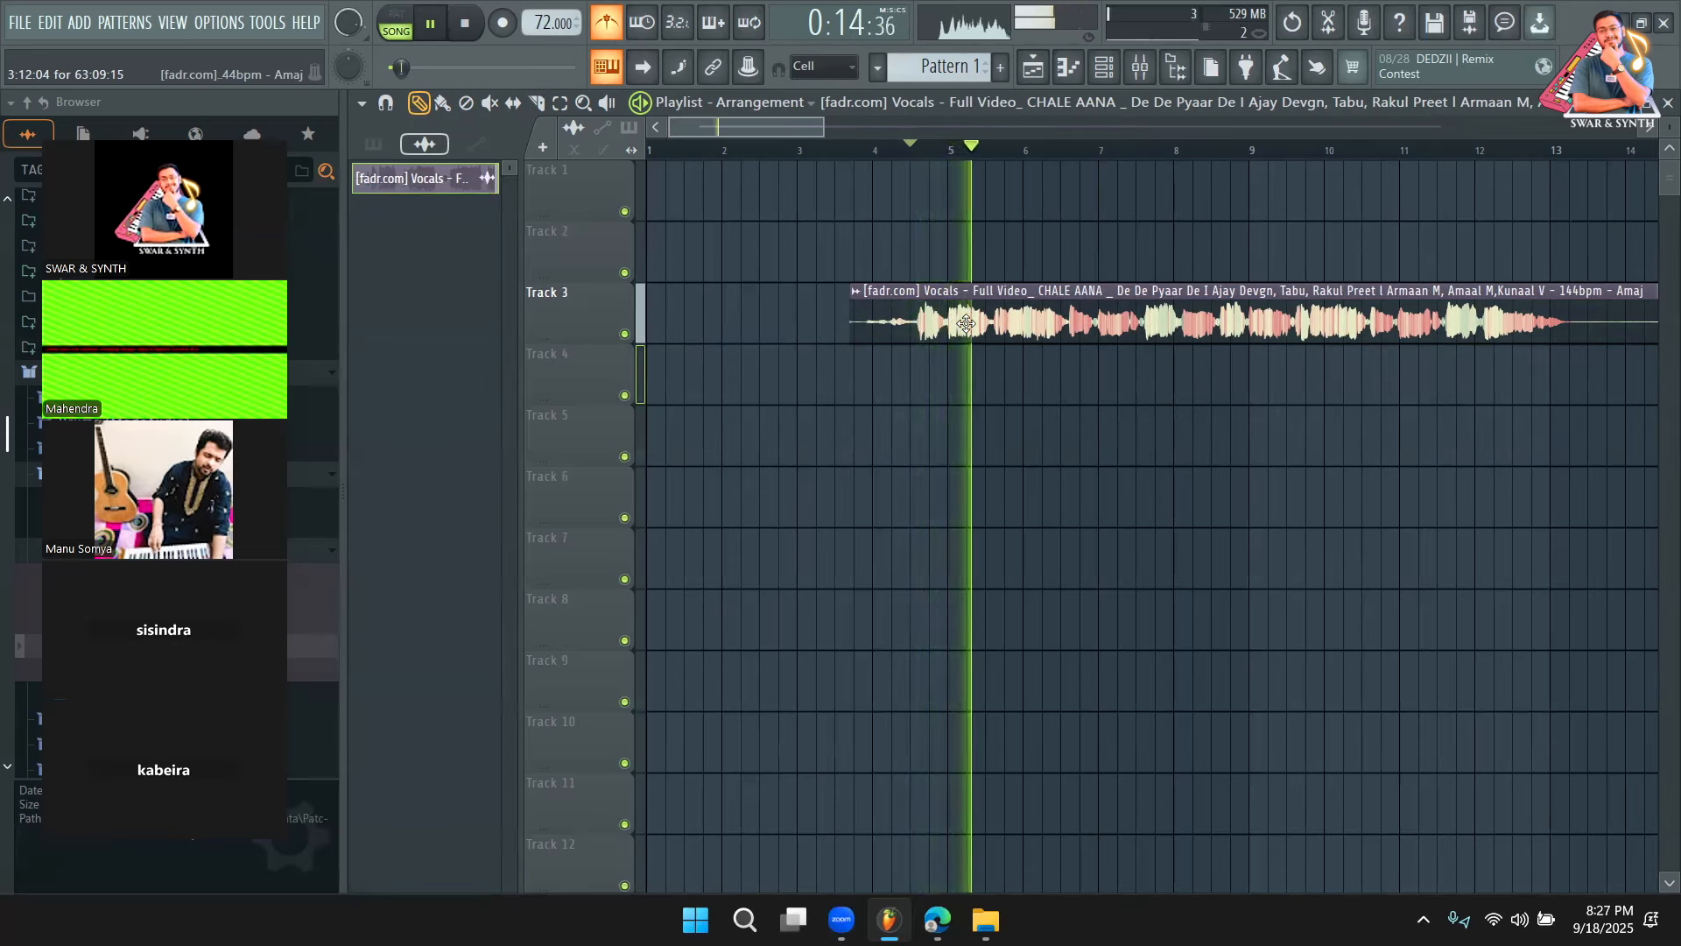
key("space")
left_click_drag(959, 313, 980, 313)
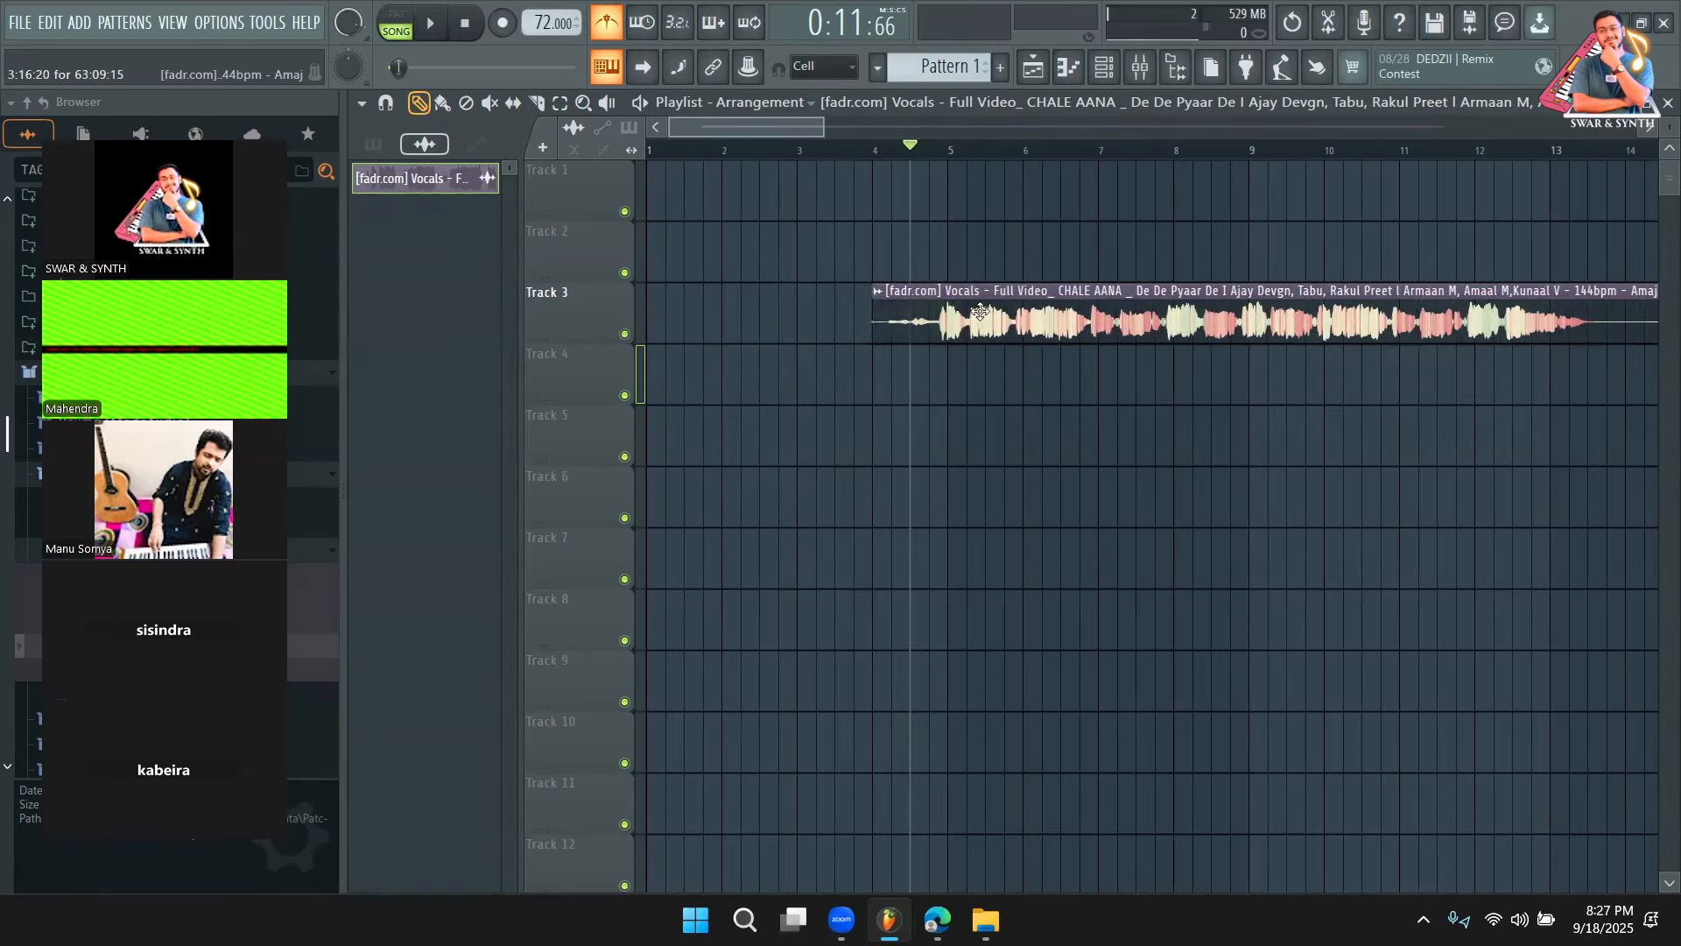
left_click_drag(824, 122, 782, 130)
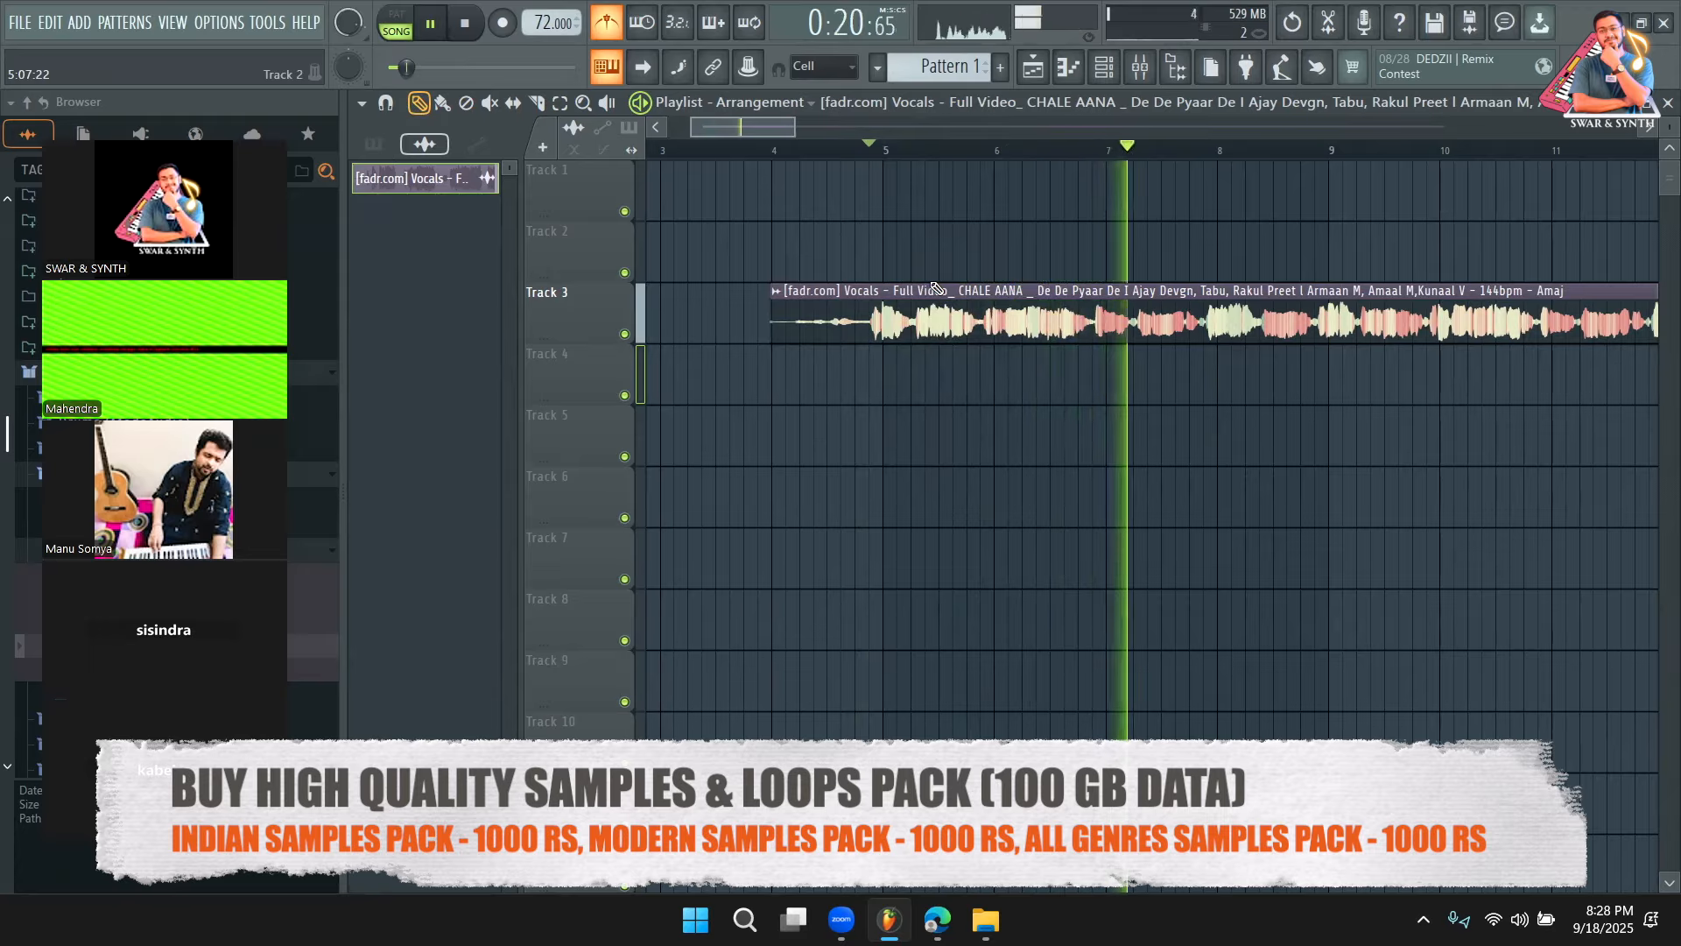
Check the FL Studio ASIO driver panel from the audio settings, then close both windows
left_click(219, 22)
left_click(258, 86)
left_click(613, 323)
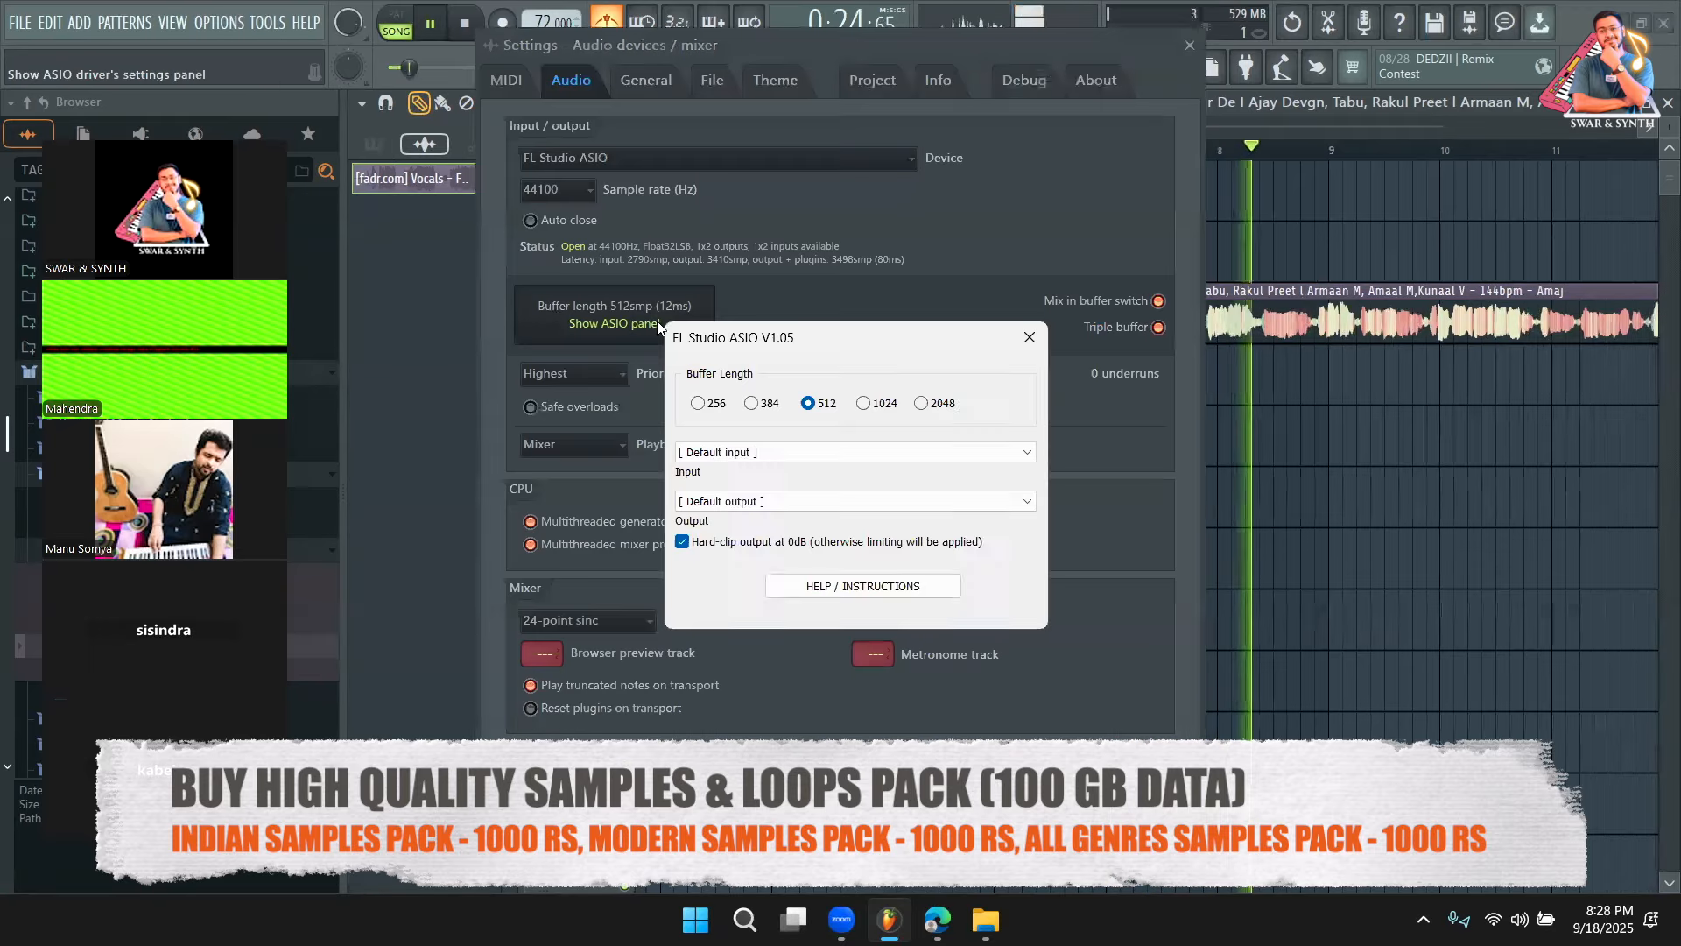
left_click(1030, 338)
key("Escape")
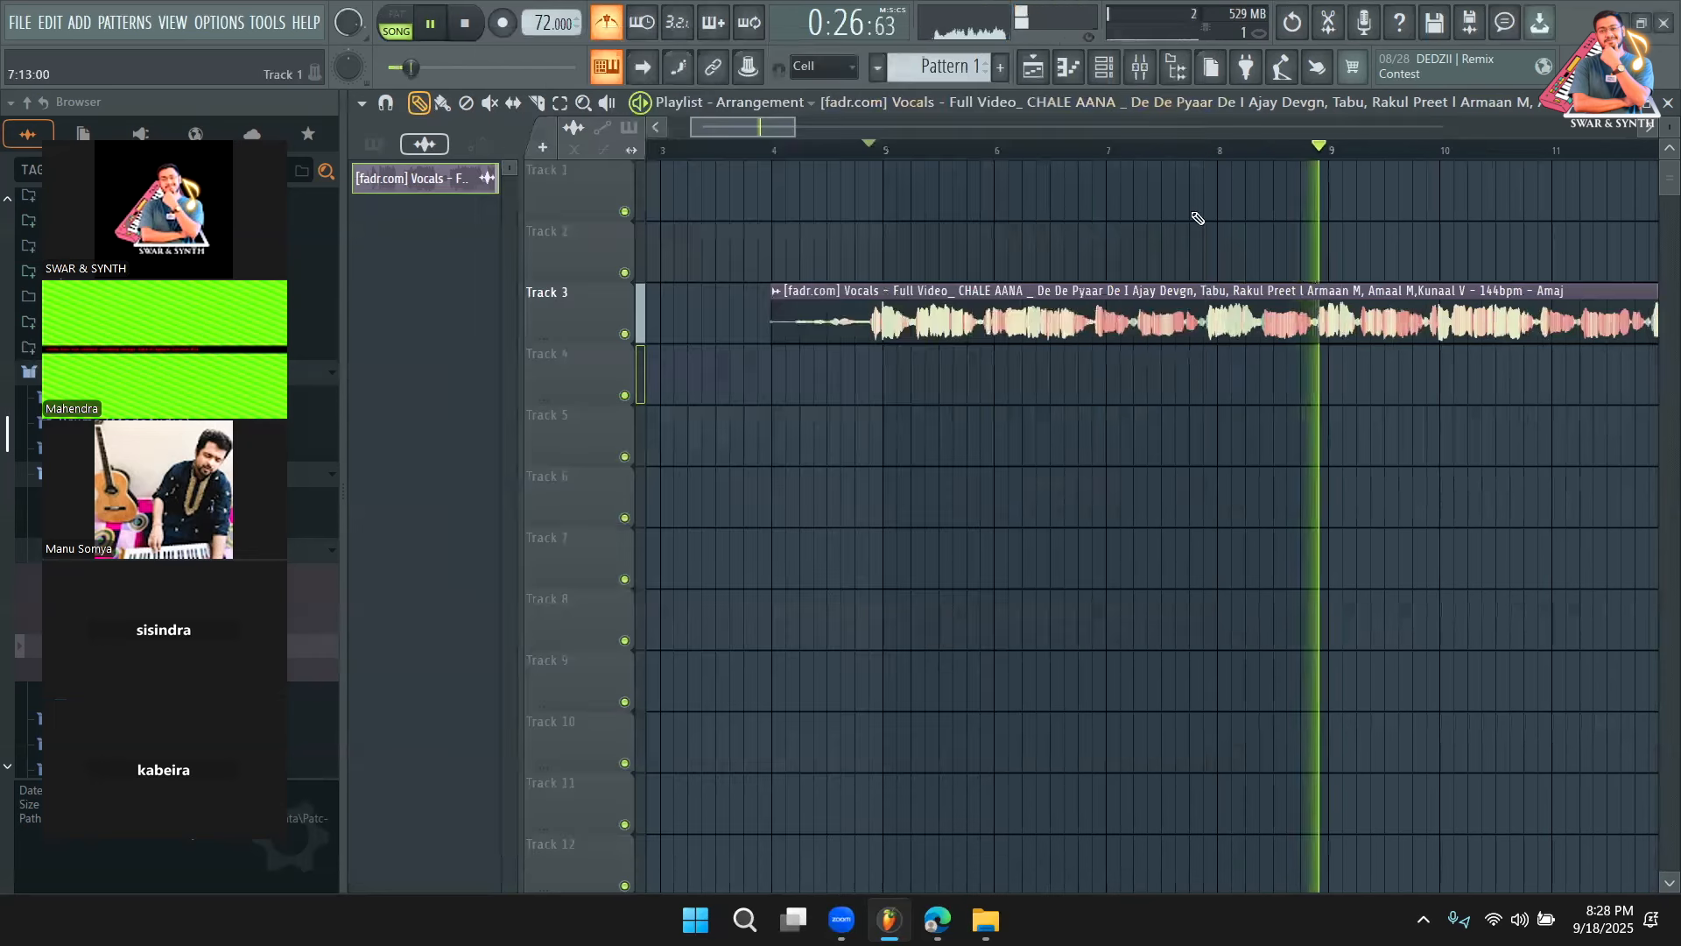
Play the Track 3 vocals against the metronome from just before bar 5, then stop playback
key("space")
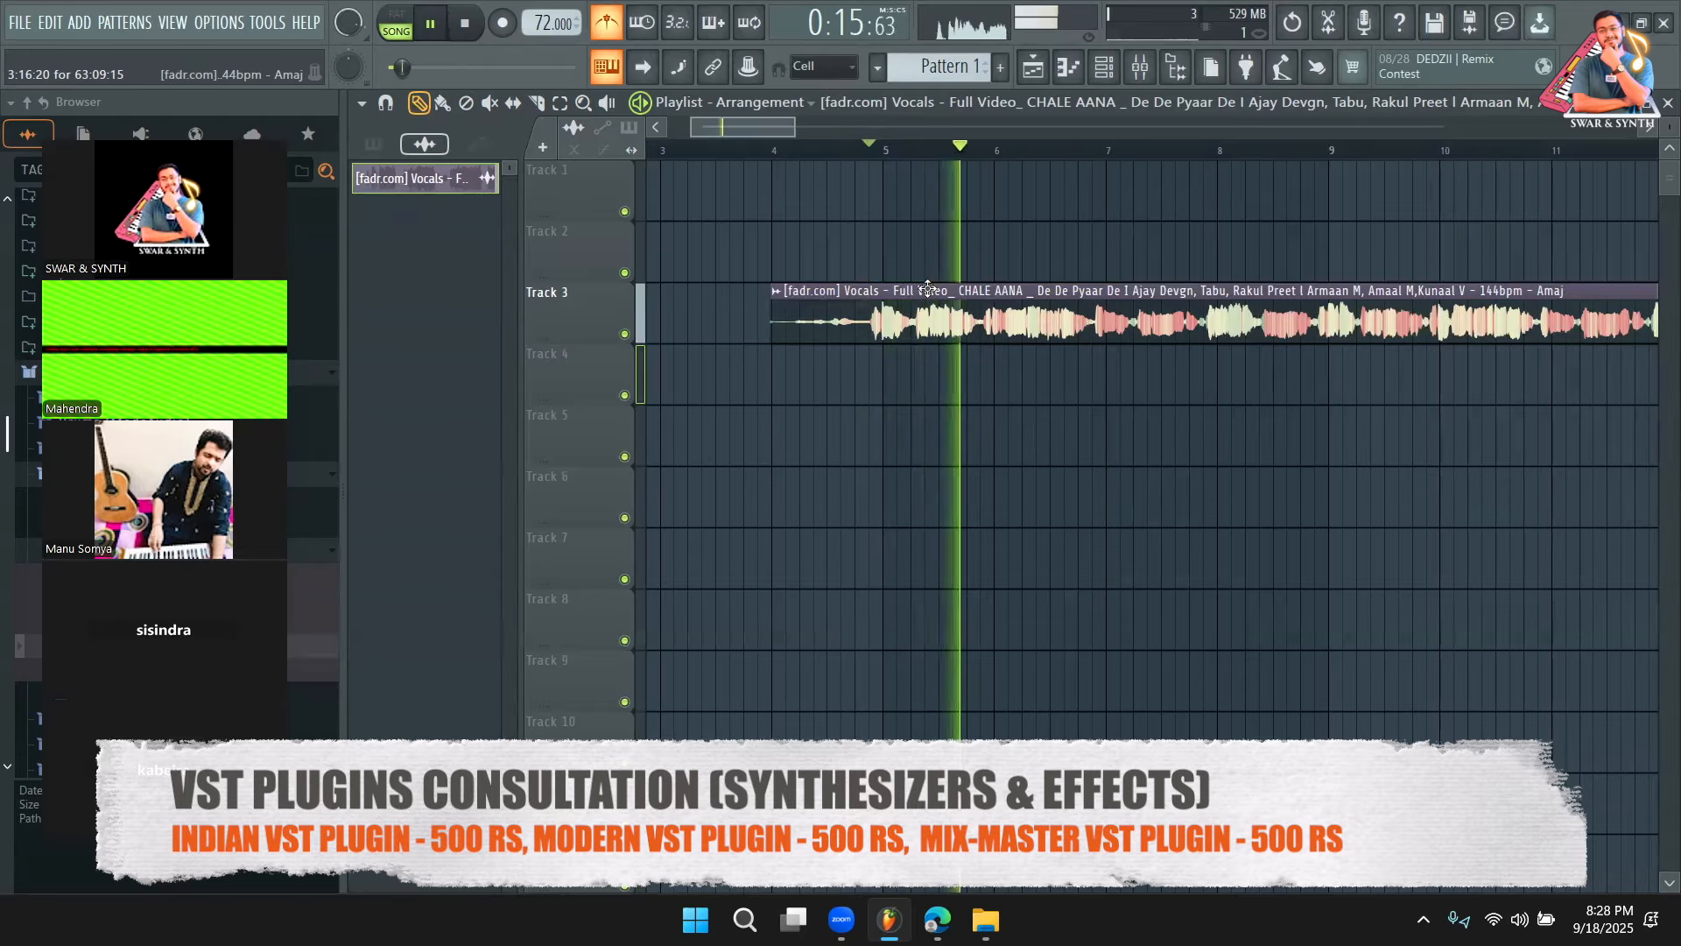
key("space")
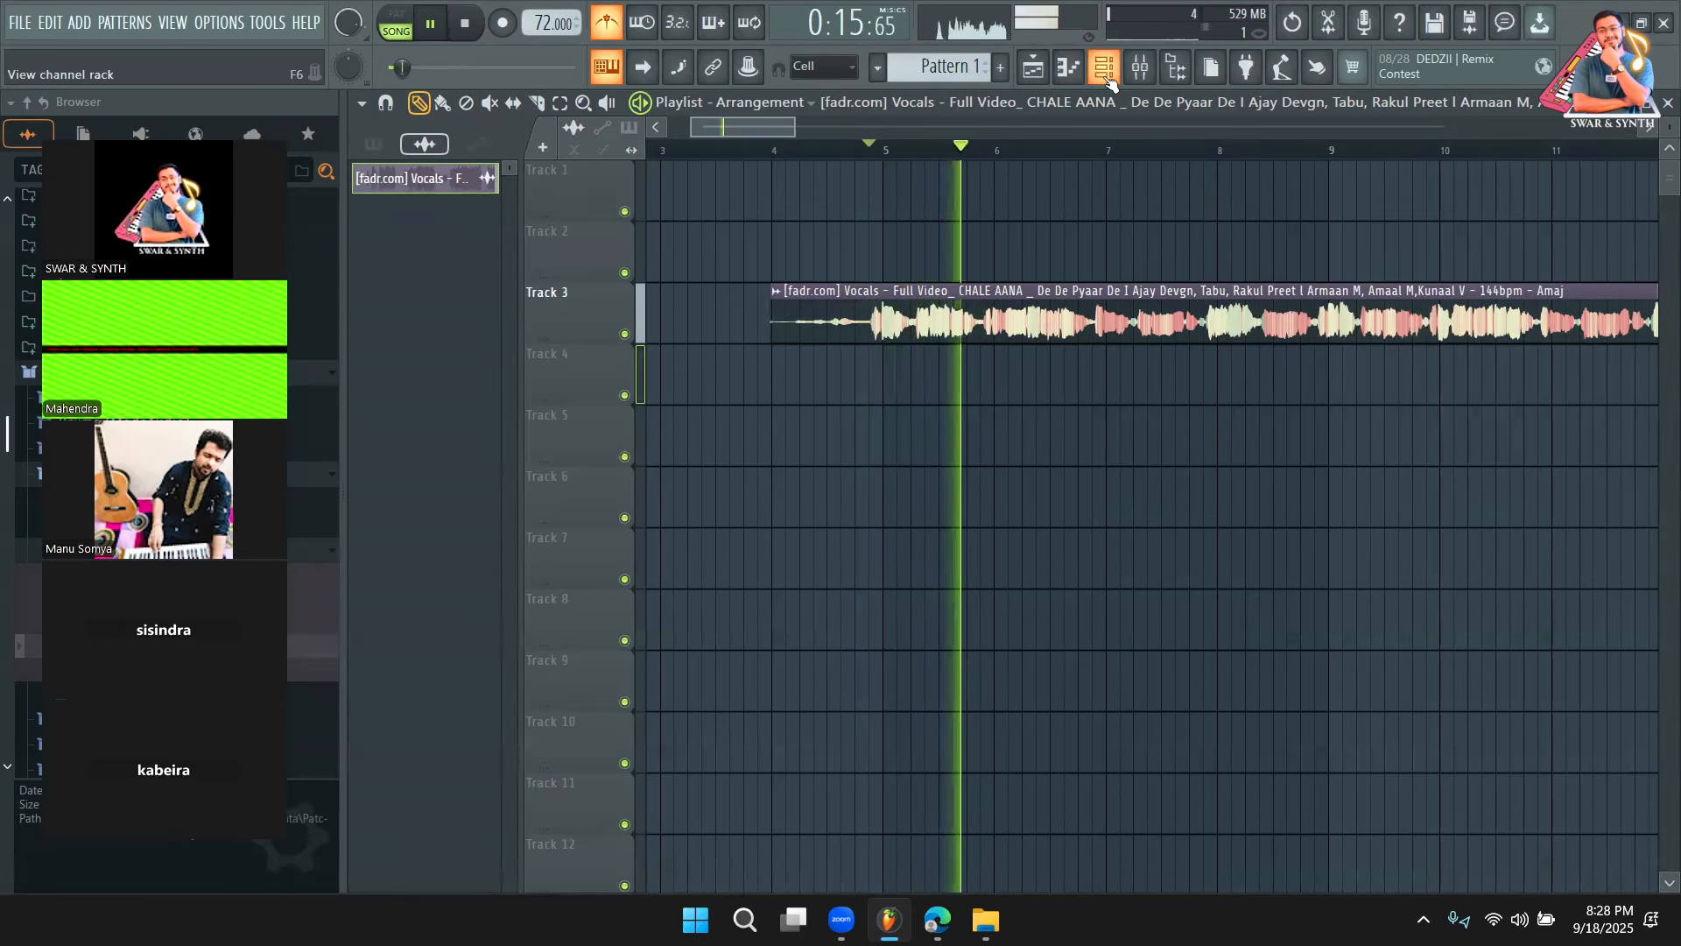
key("space")
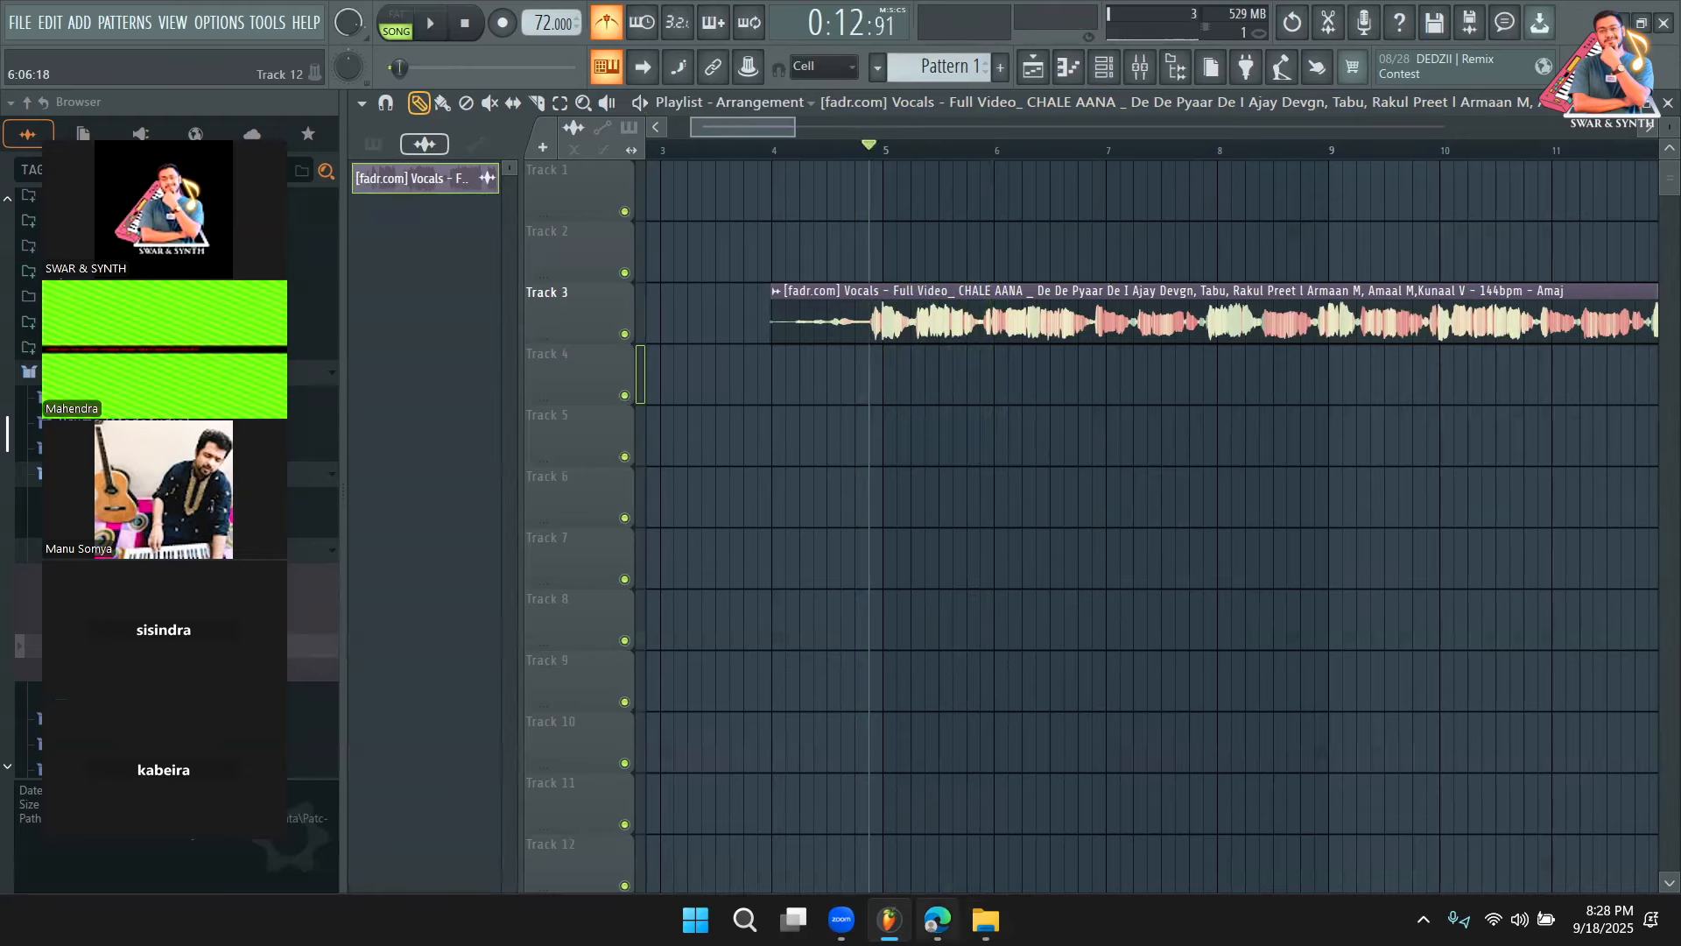
Switch to the browser, listen to the Chale Aana video on YouTube from an early passage, and return to FL Studio
left_click(937, 921)
left_click(252, 19)
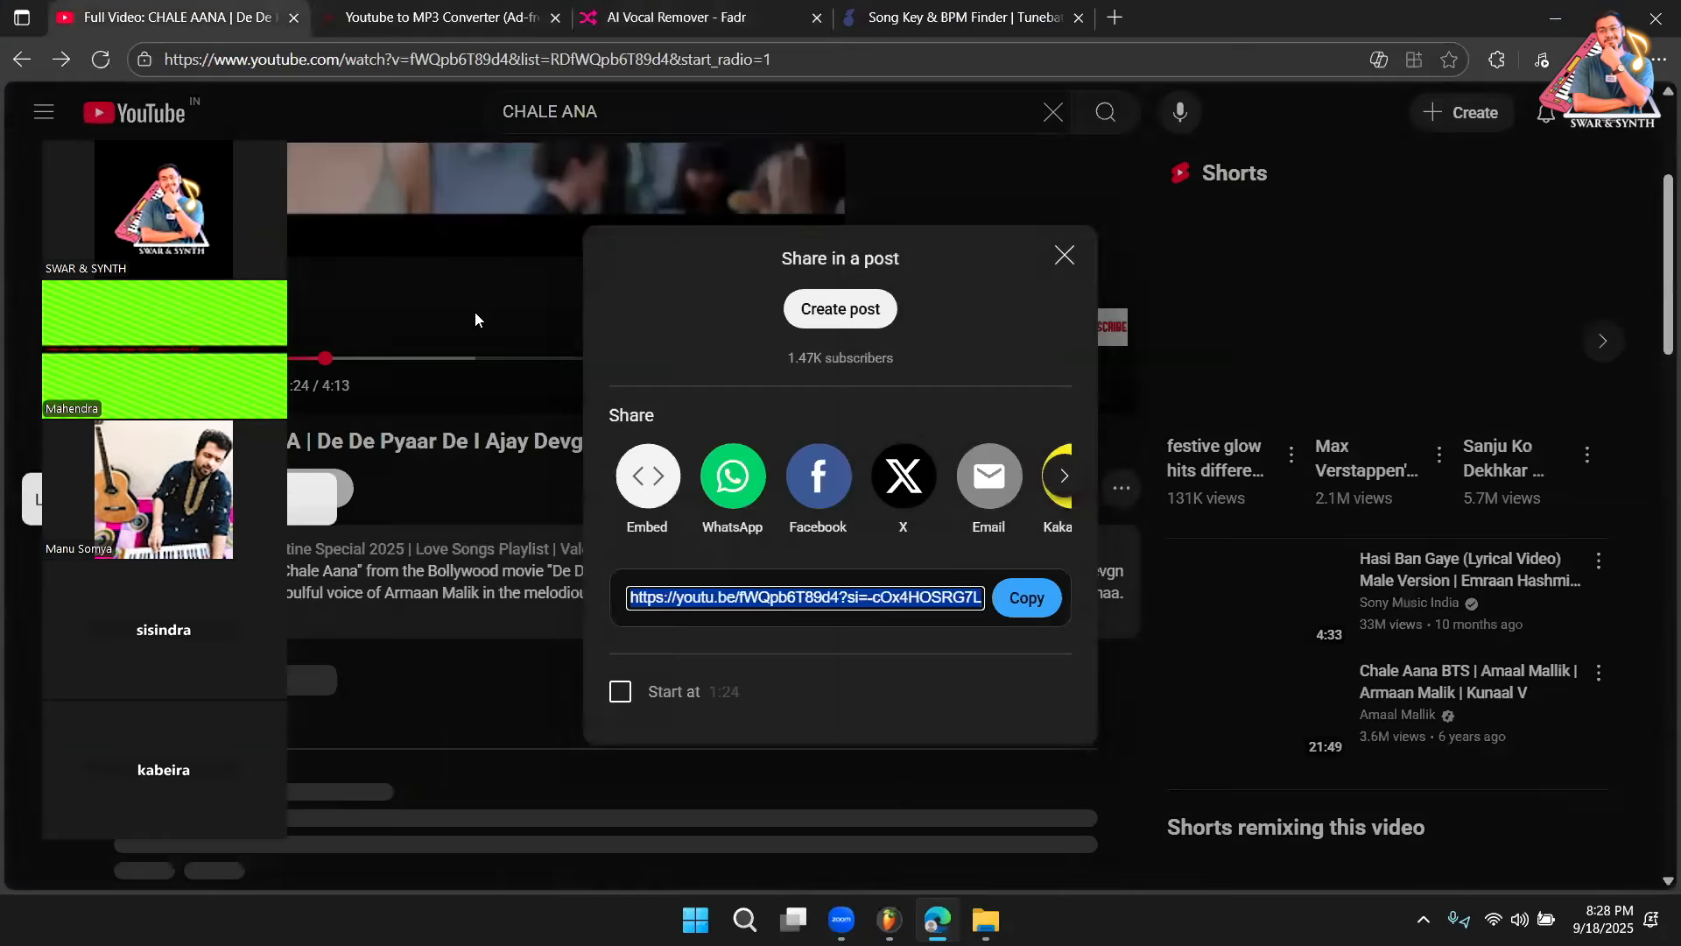
left_click(474, 312)
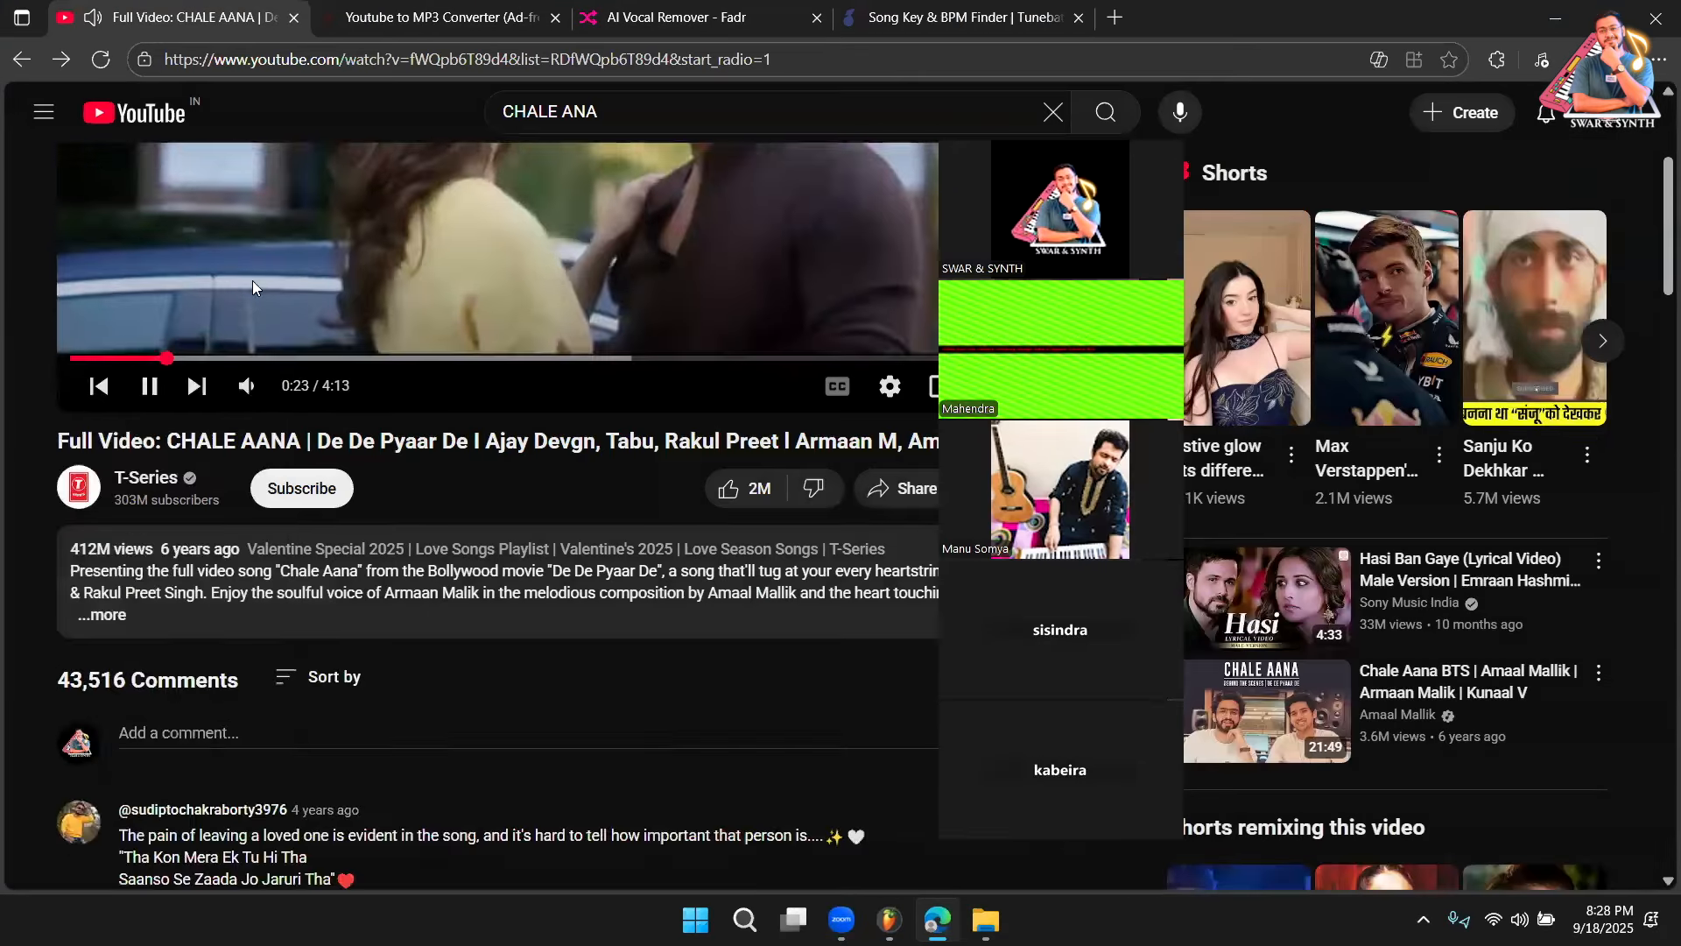
scroll(252, 350, "up", 3)
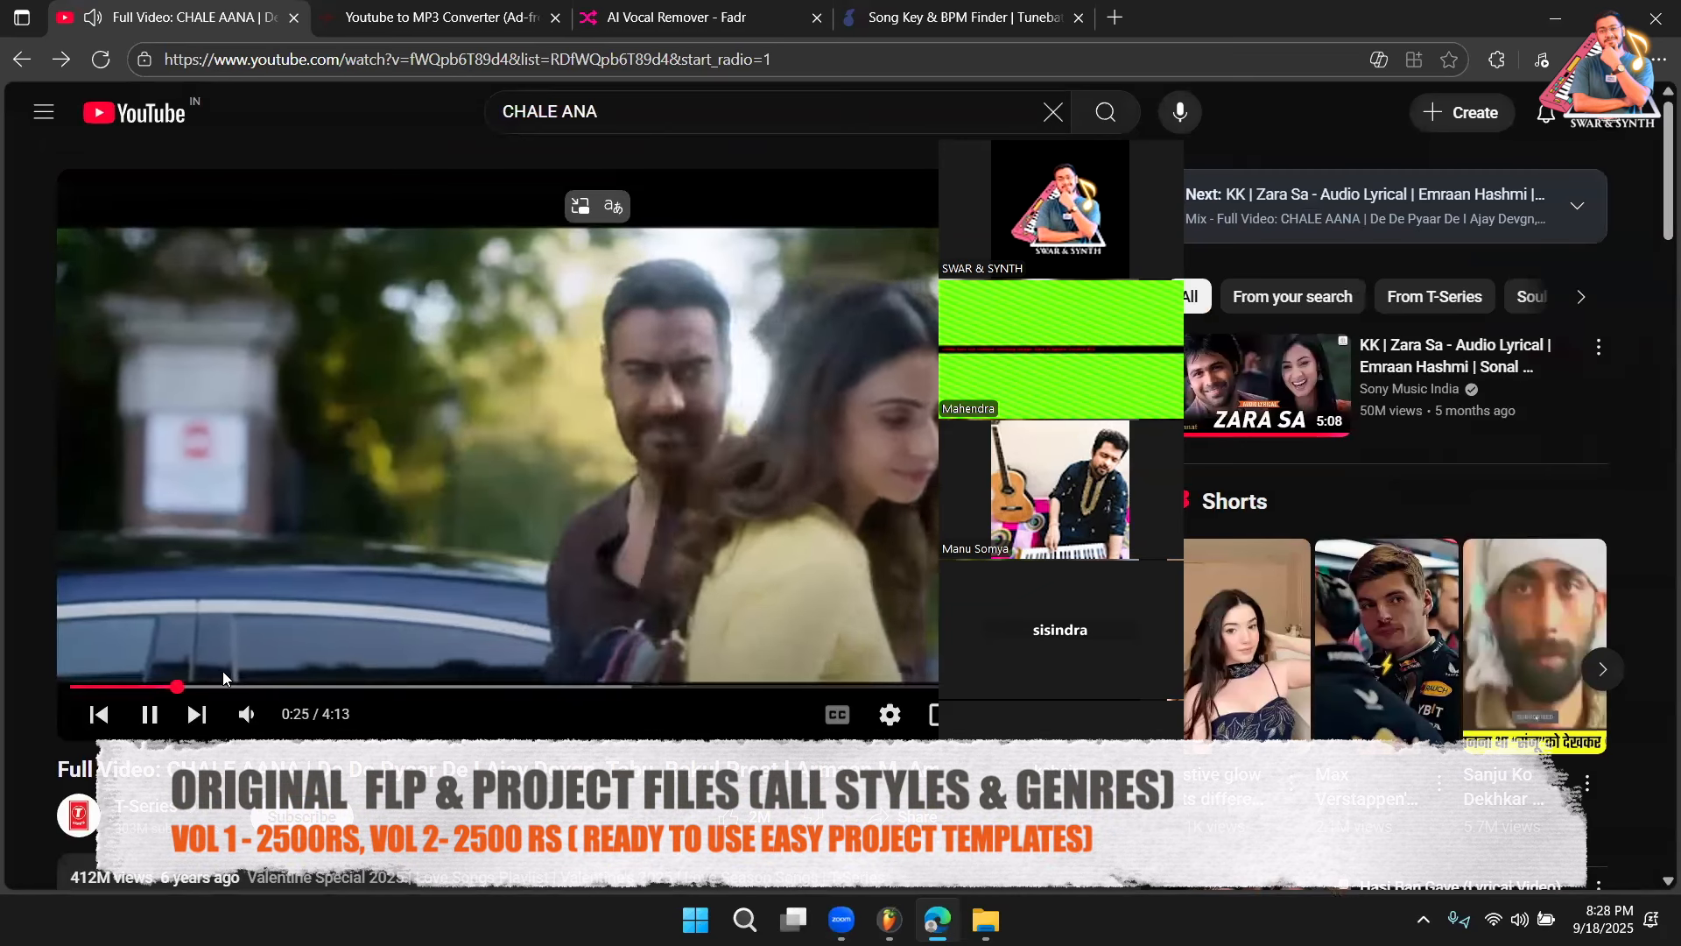
left_click(227, 687)
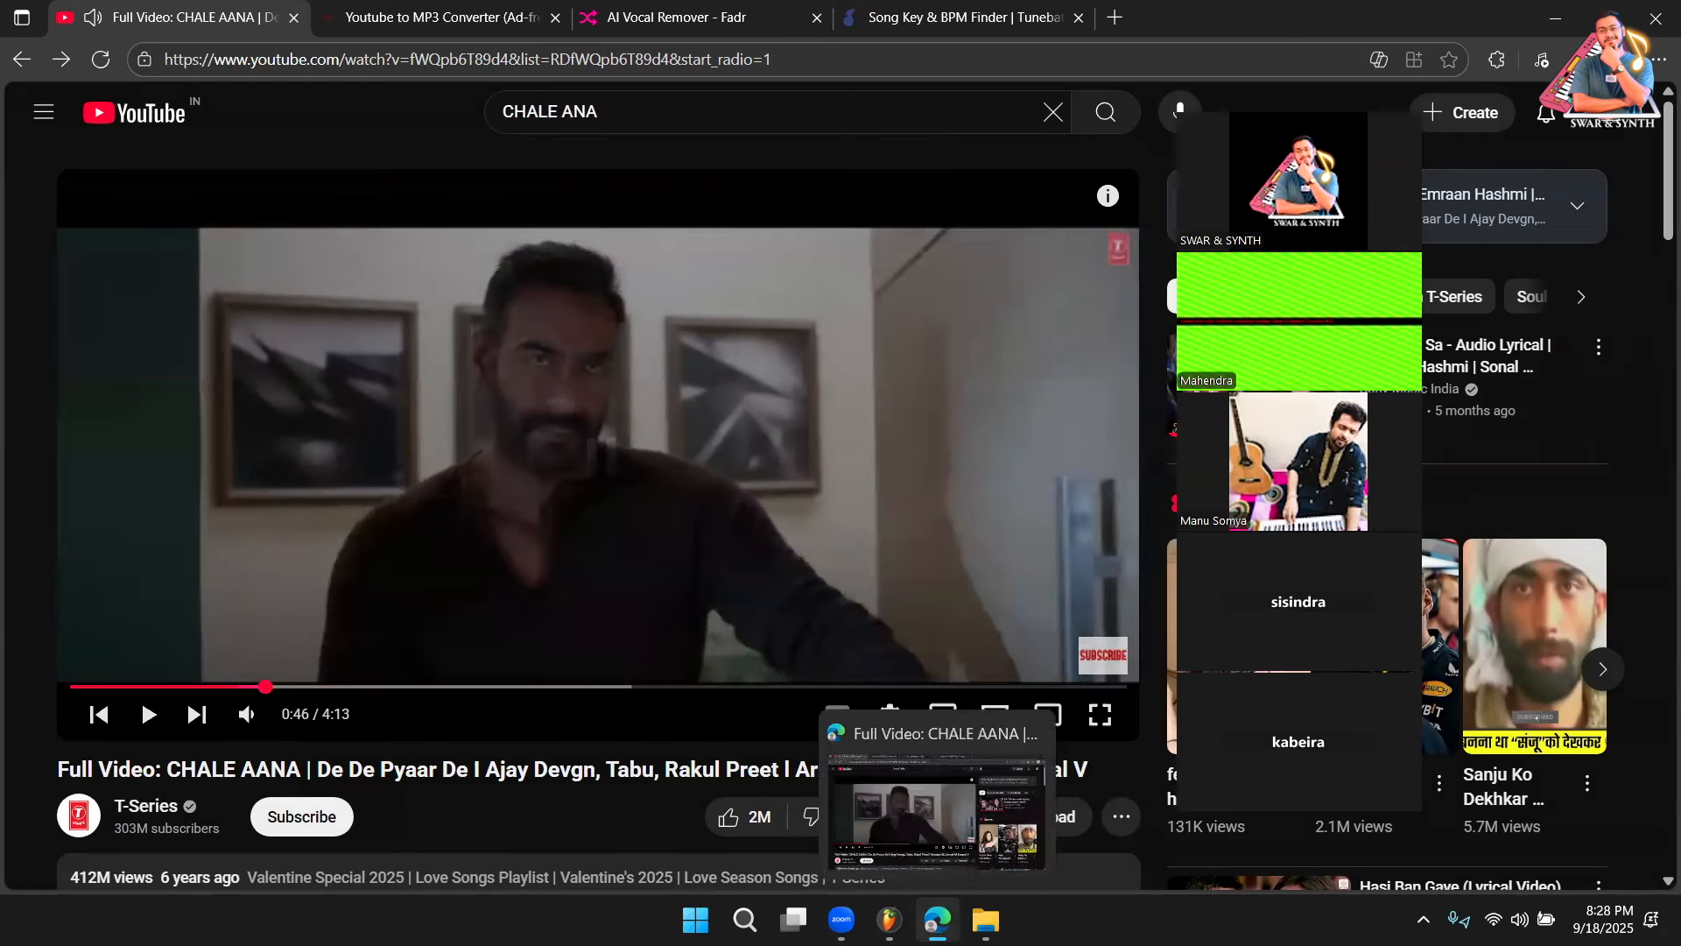
left_click(889, 919)
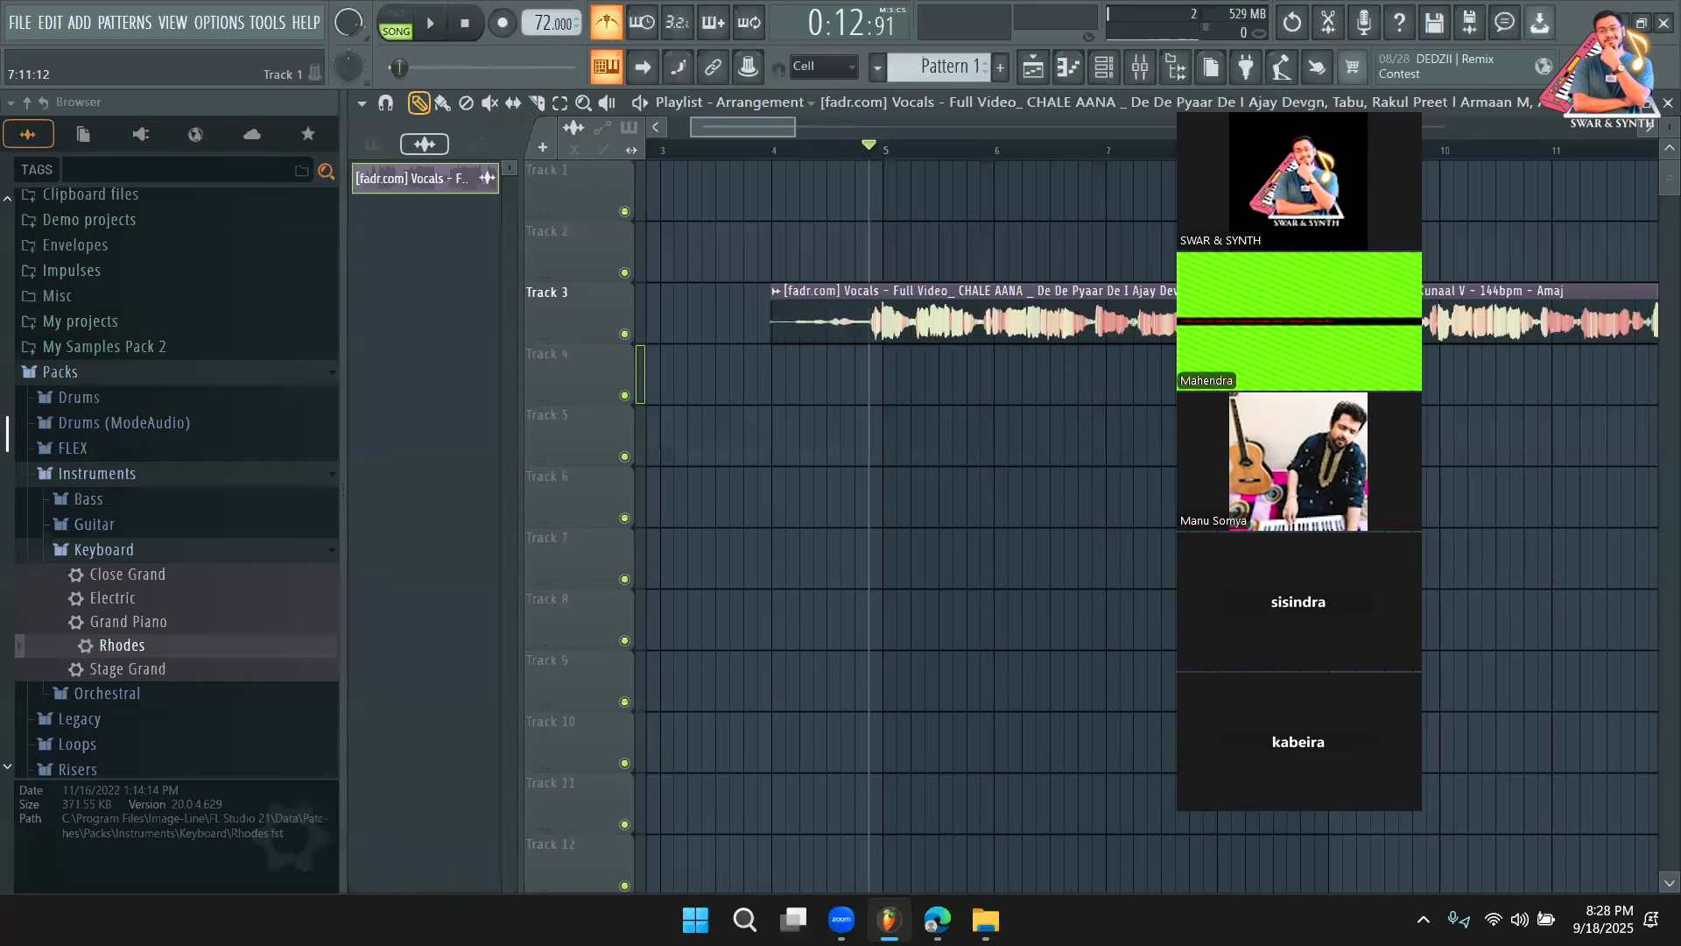
Play the vocals briefly from just before bar 5, then move the clip earlier to start at about 3:11:18
left_click_drag(796, 127, 755, 130)
key("space")
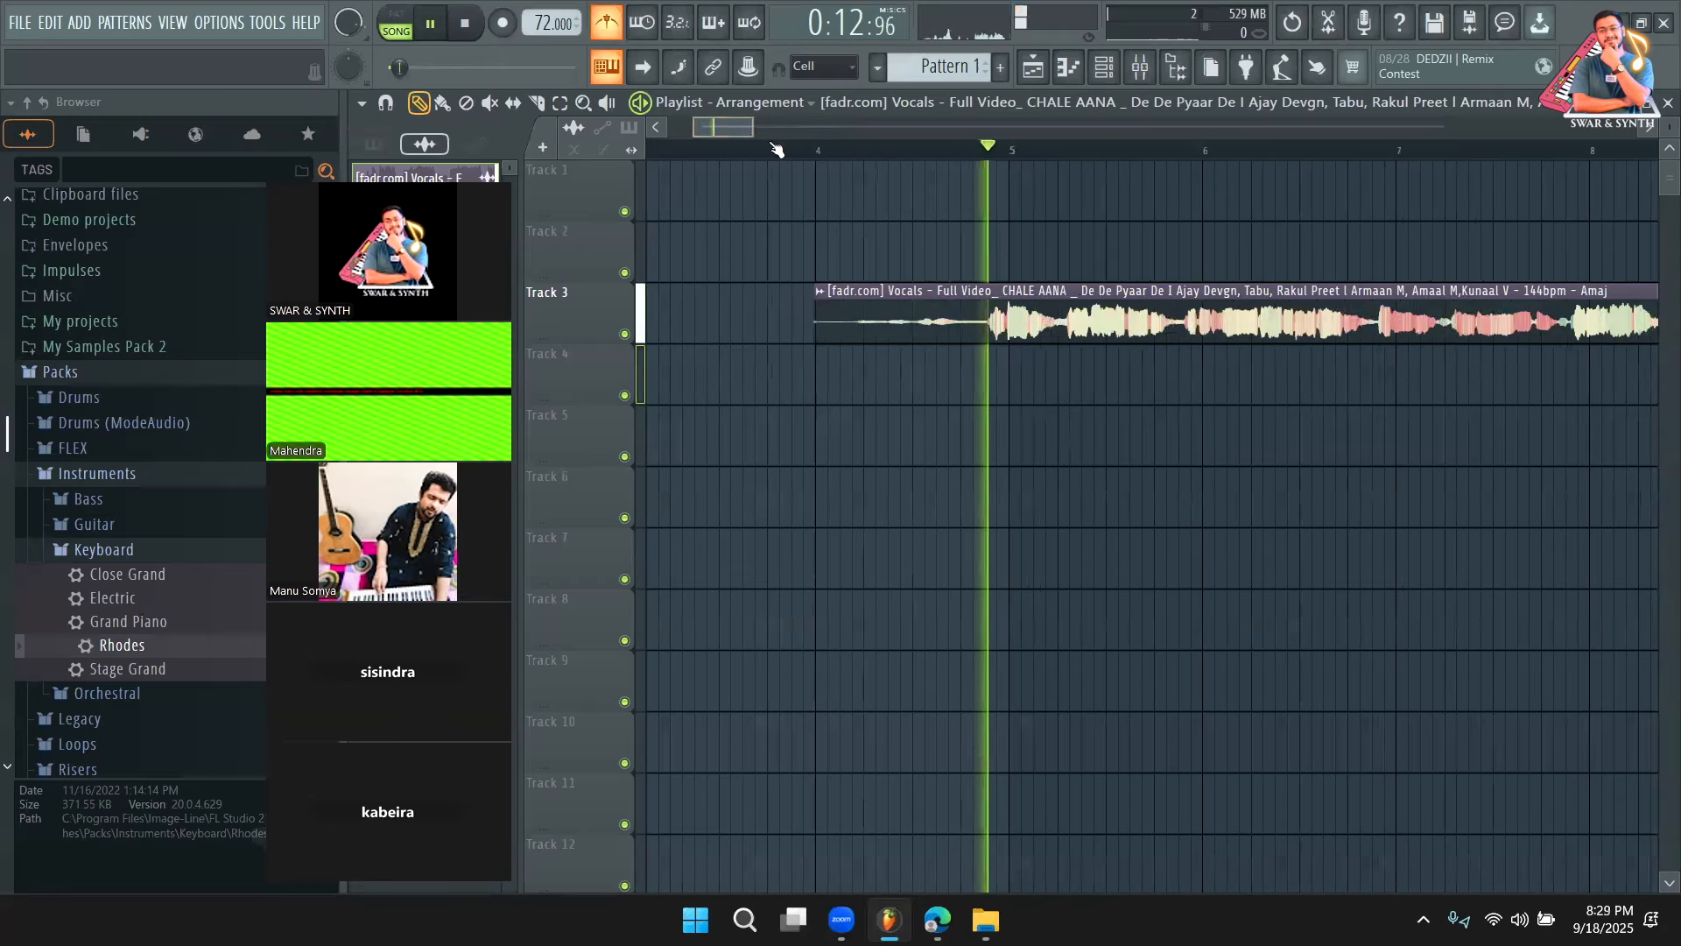
key("space")
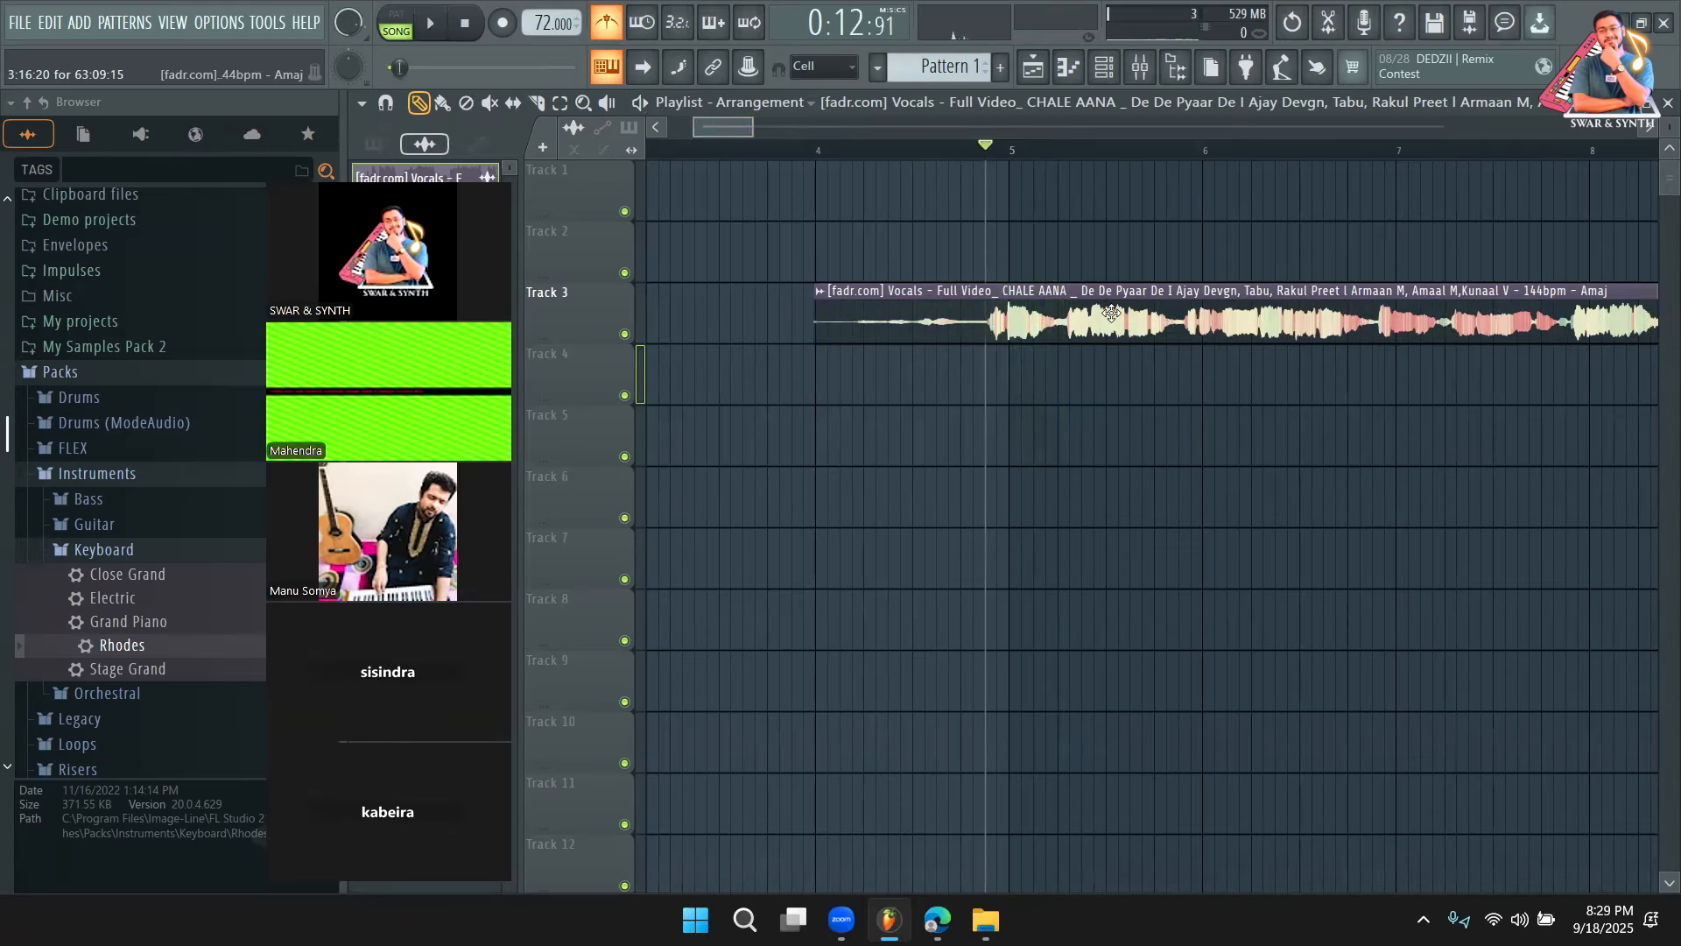
left_click_drag(1110, 313, 1047, 327)
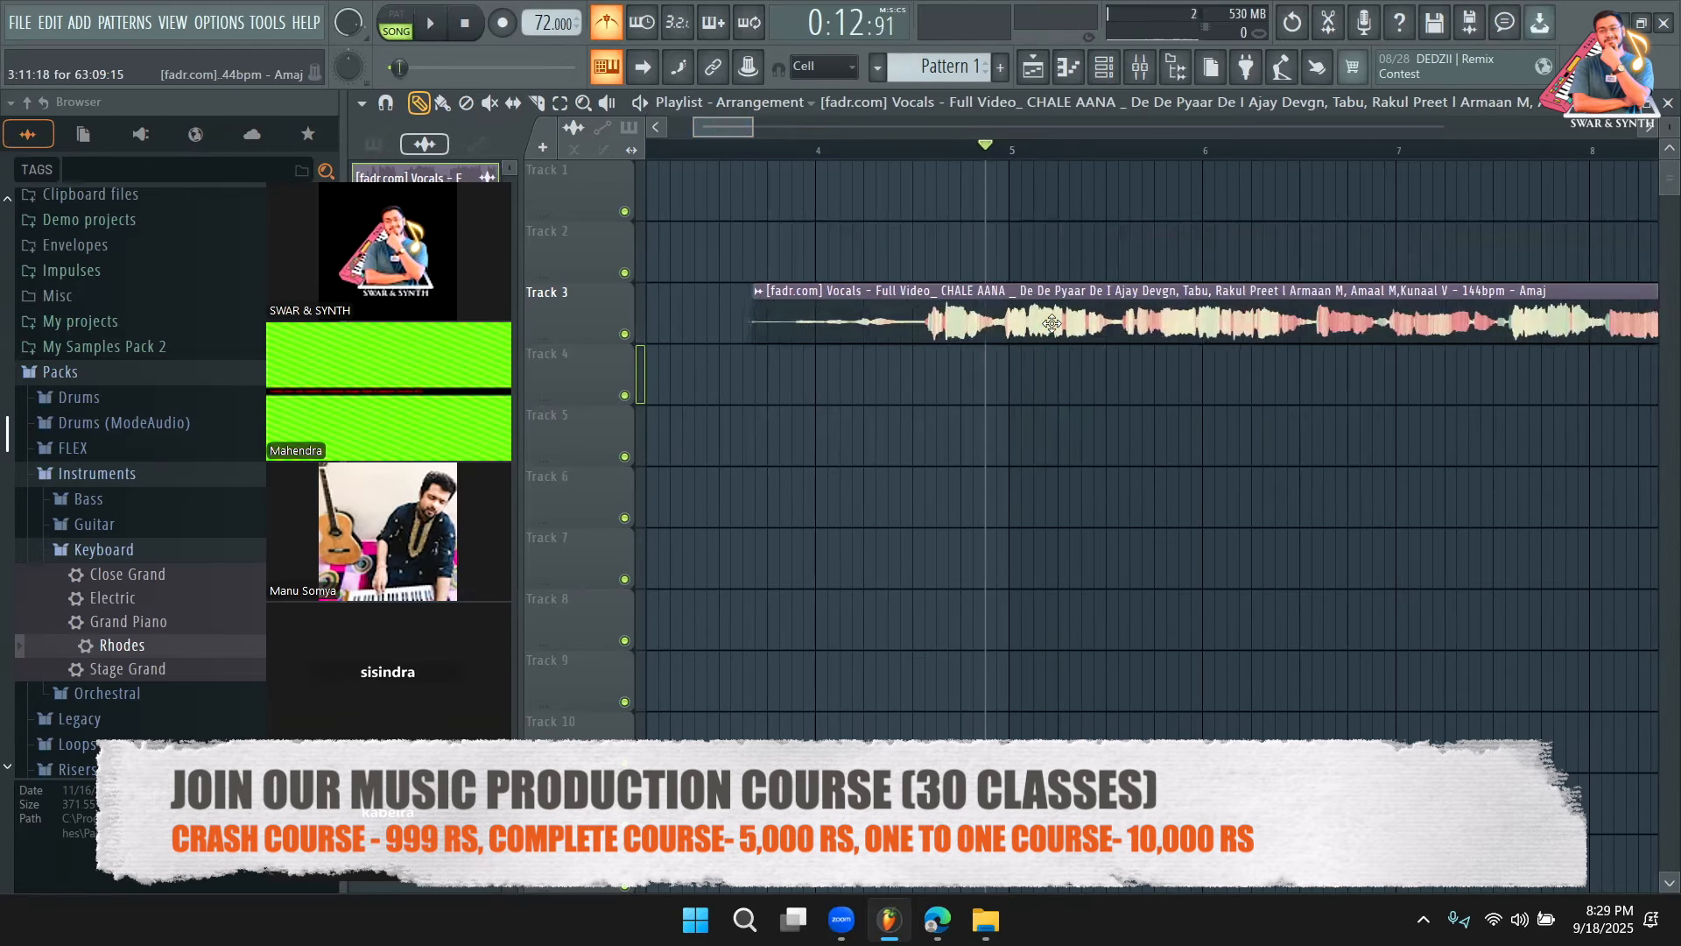
Play the repositioned vocals against the metronome from just before bar 5 and again from about the middle of bar 4
key("space")
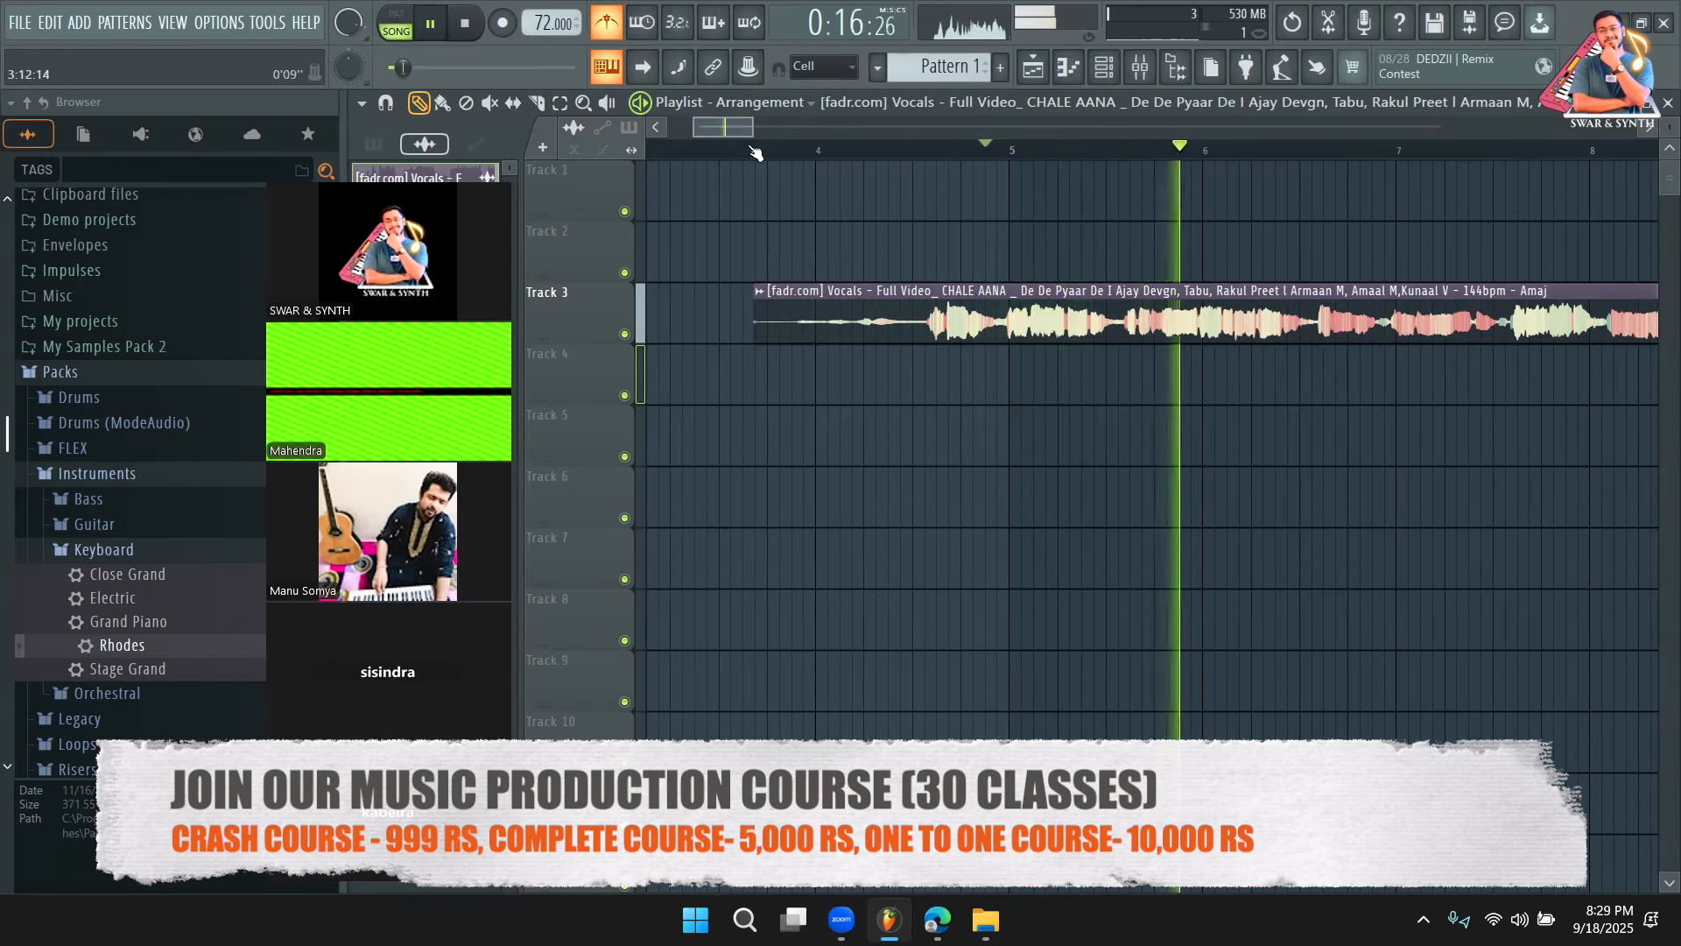
mouse_move(751, 129)
left_mouse_down()
mouse_move(776, 129)
mouse_move(741, 128)
left_mouse_up()
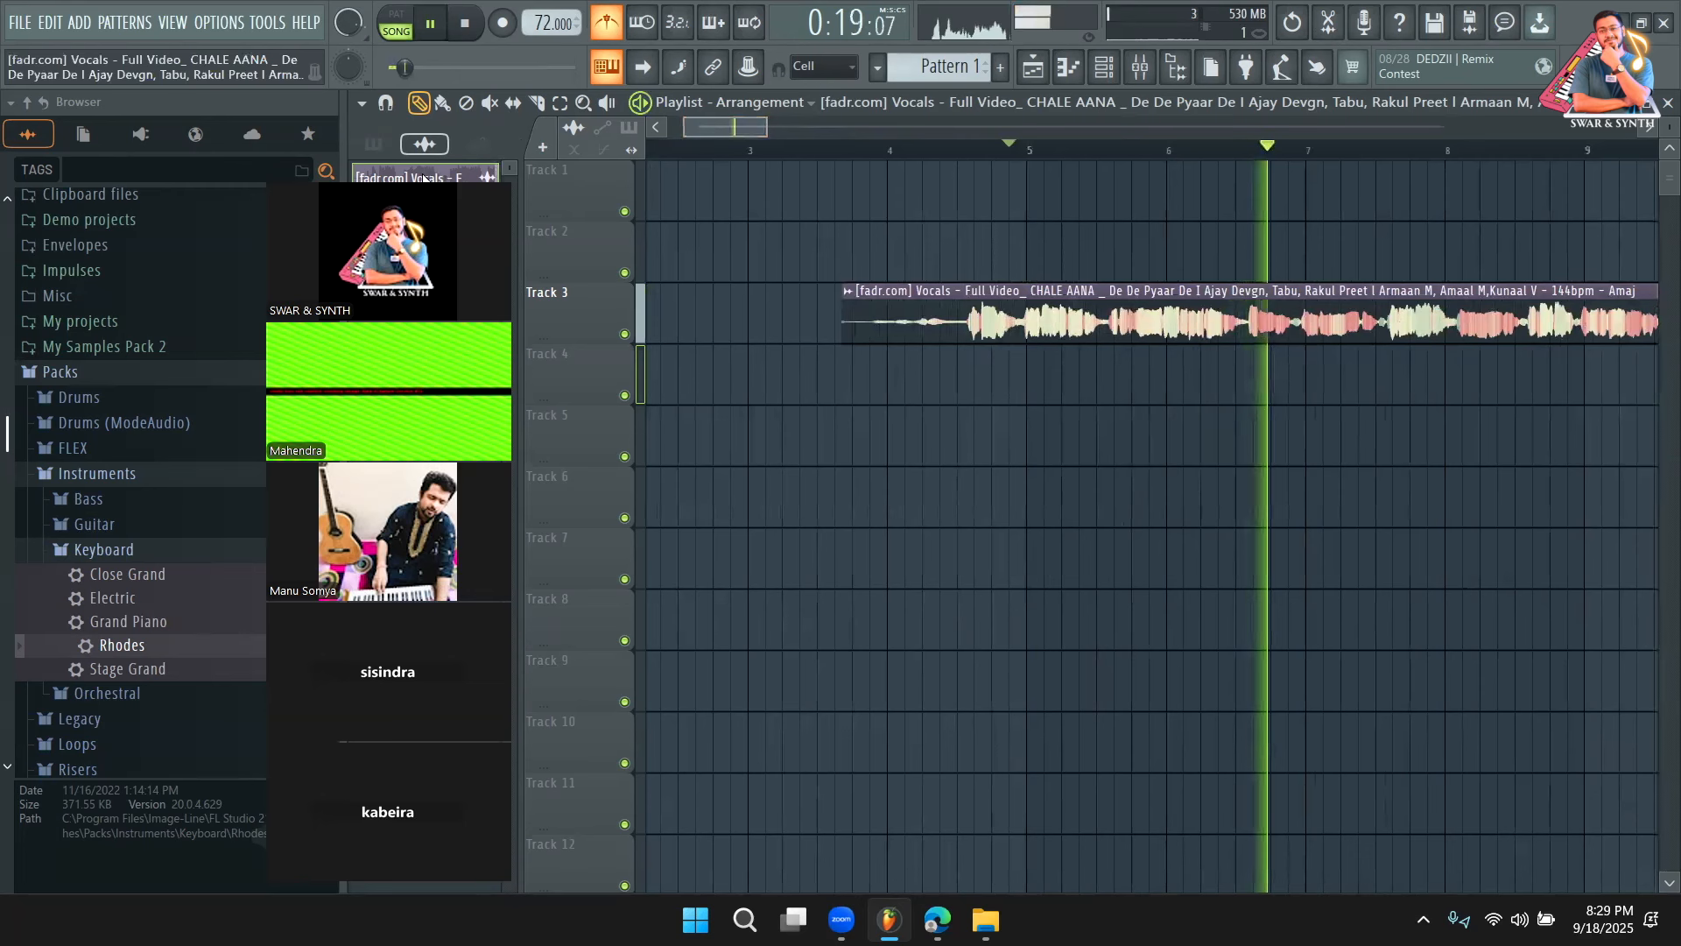
left_click(967, 149)
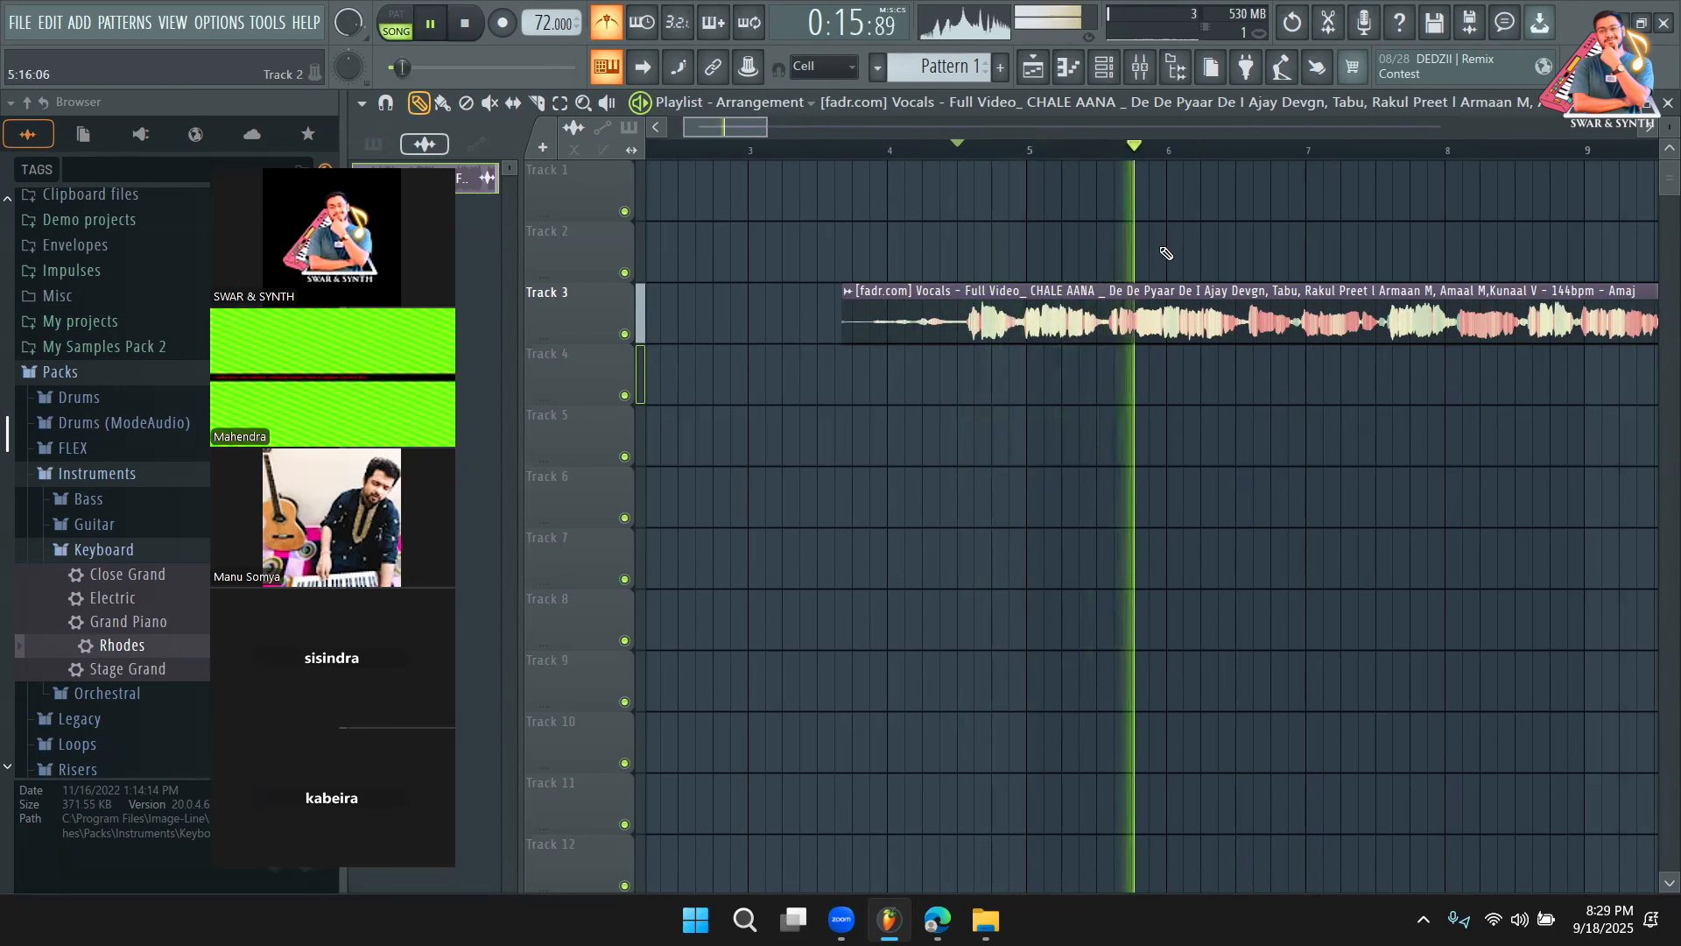
key("space")
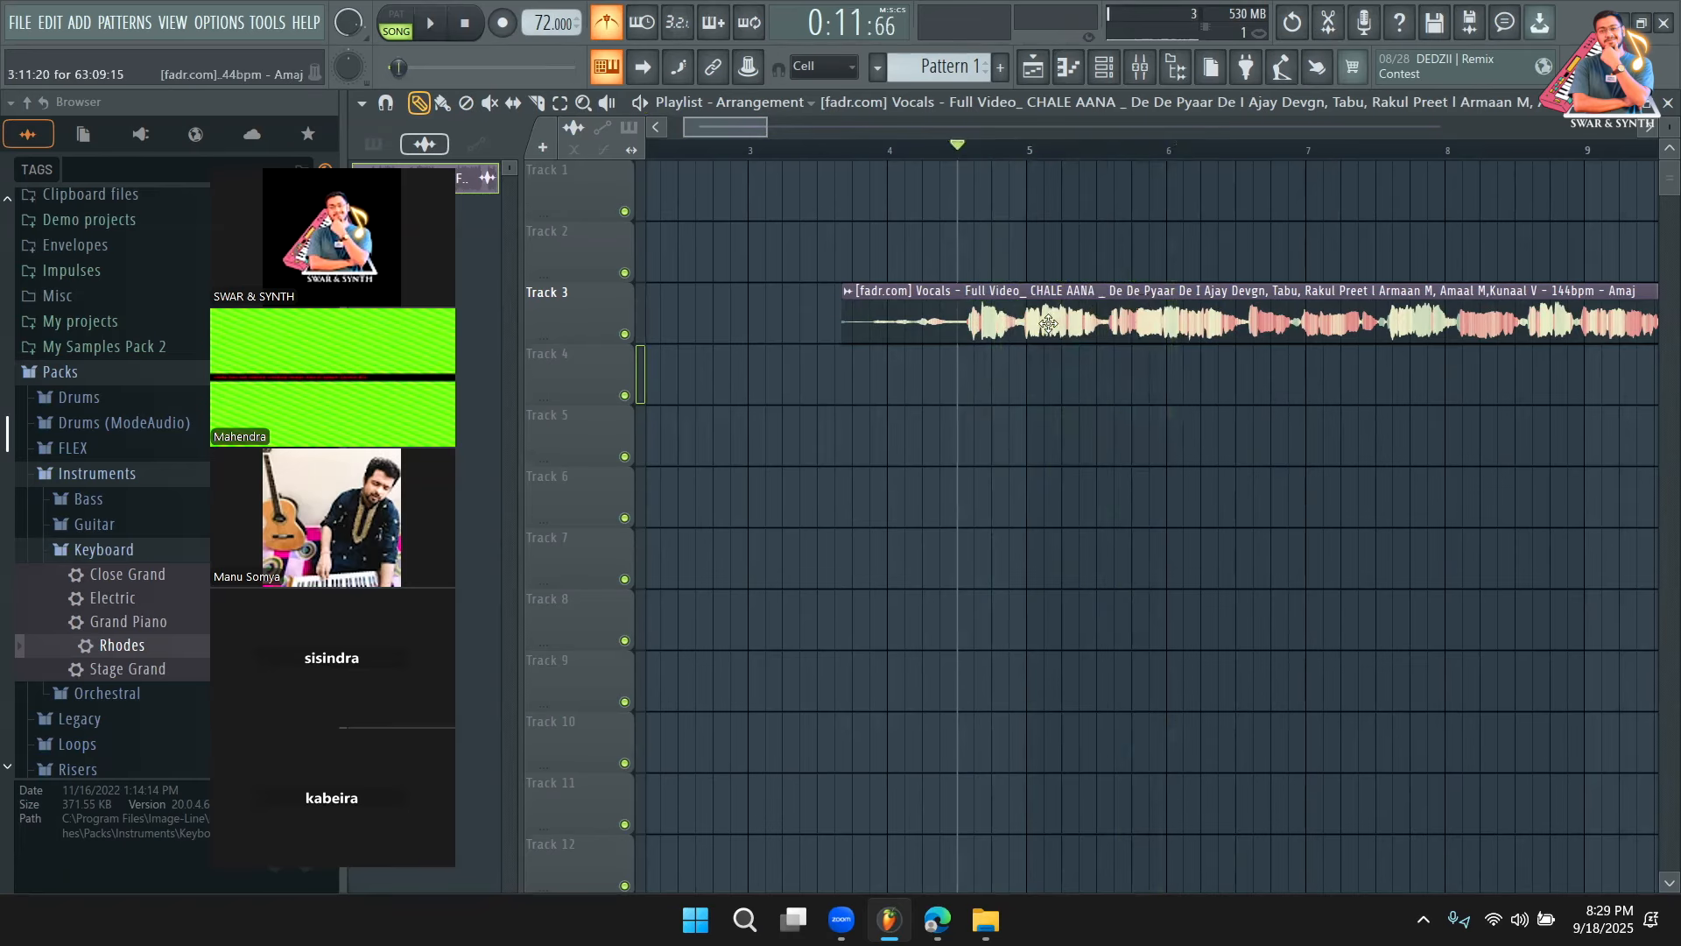
Check the time signature in the project settings, then close the settings window
left_click(216, 28)
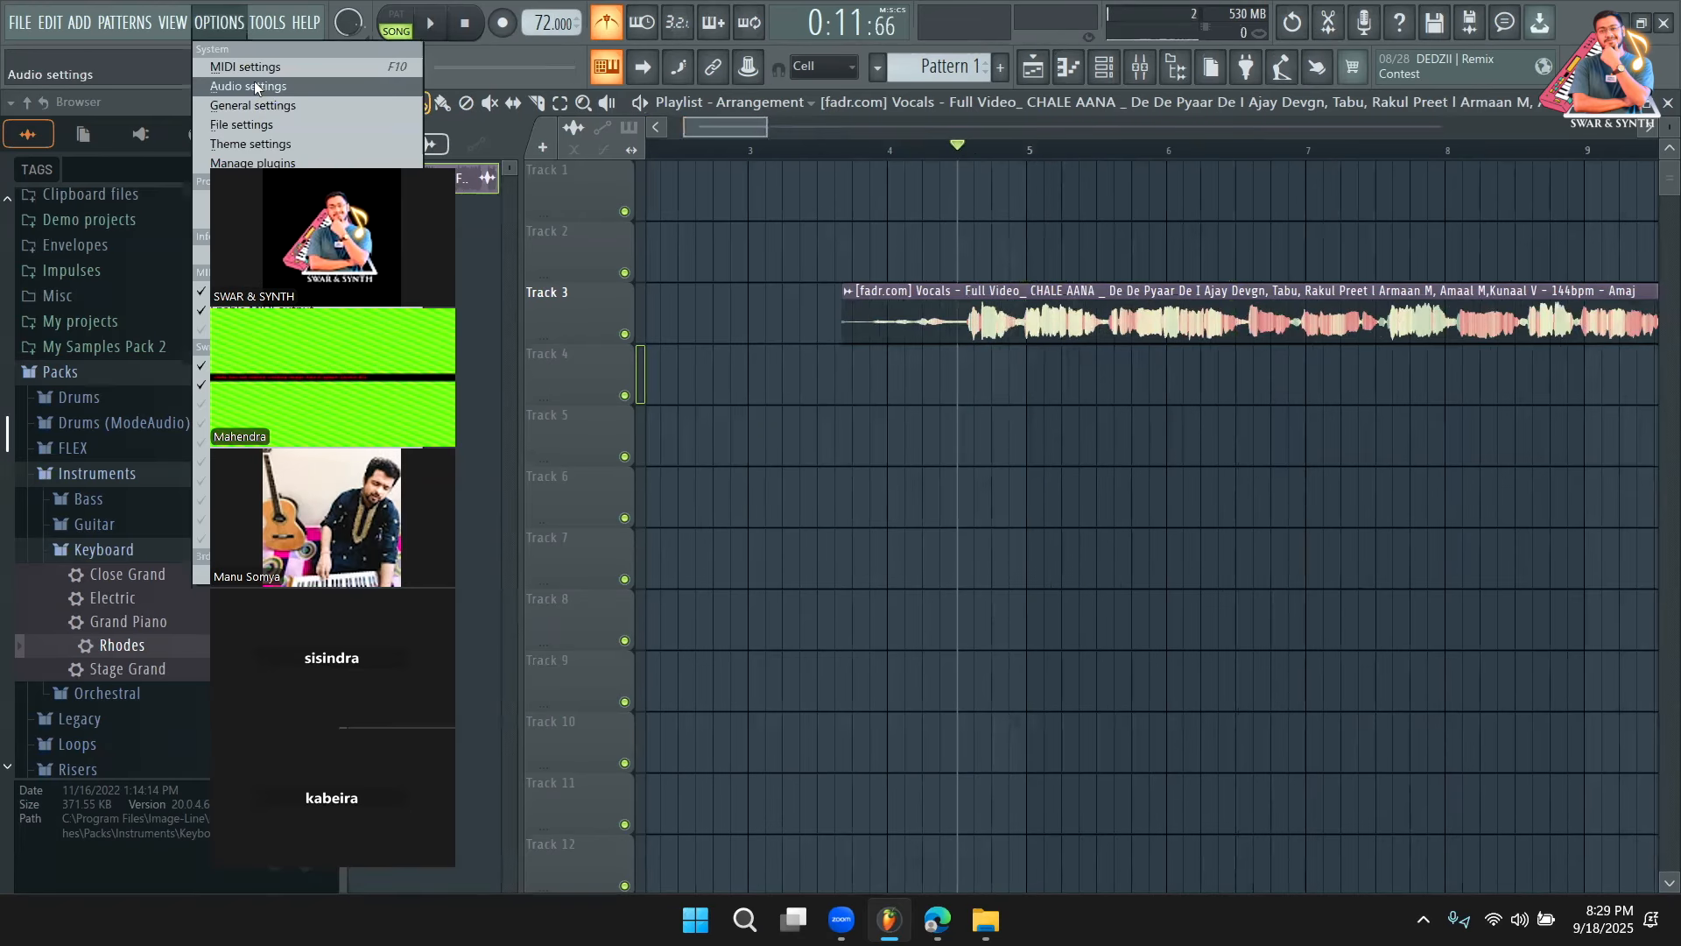
left_click(254, 84)
left_click(878, 85)
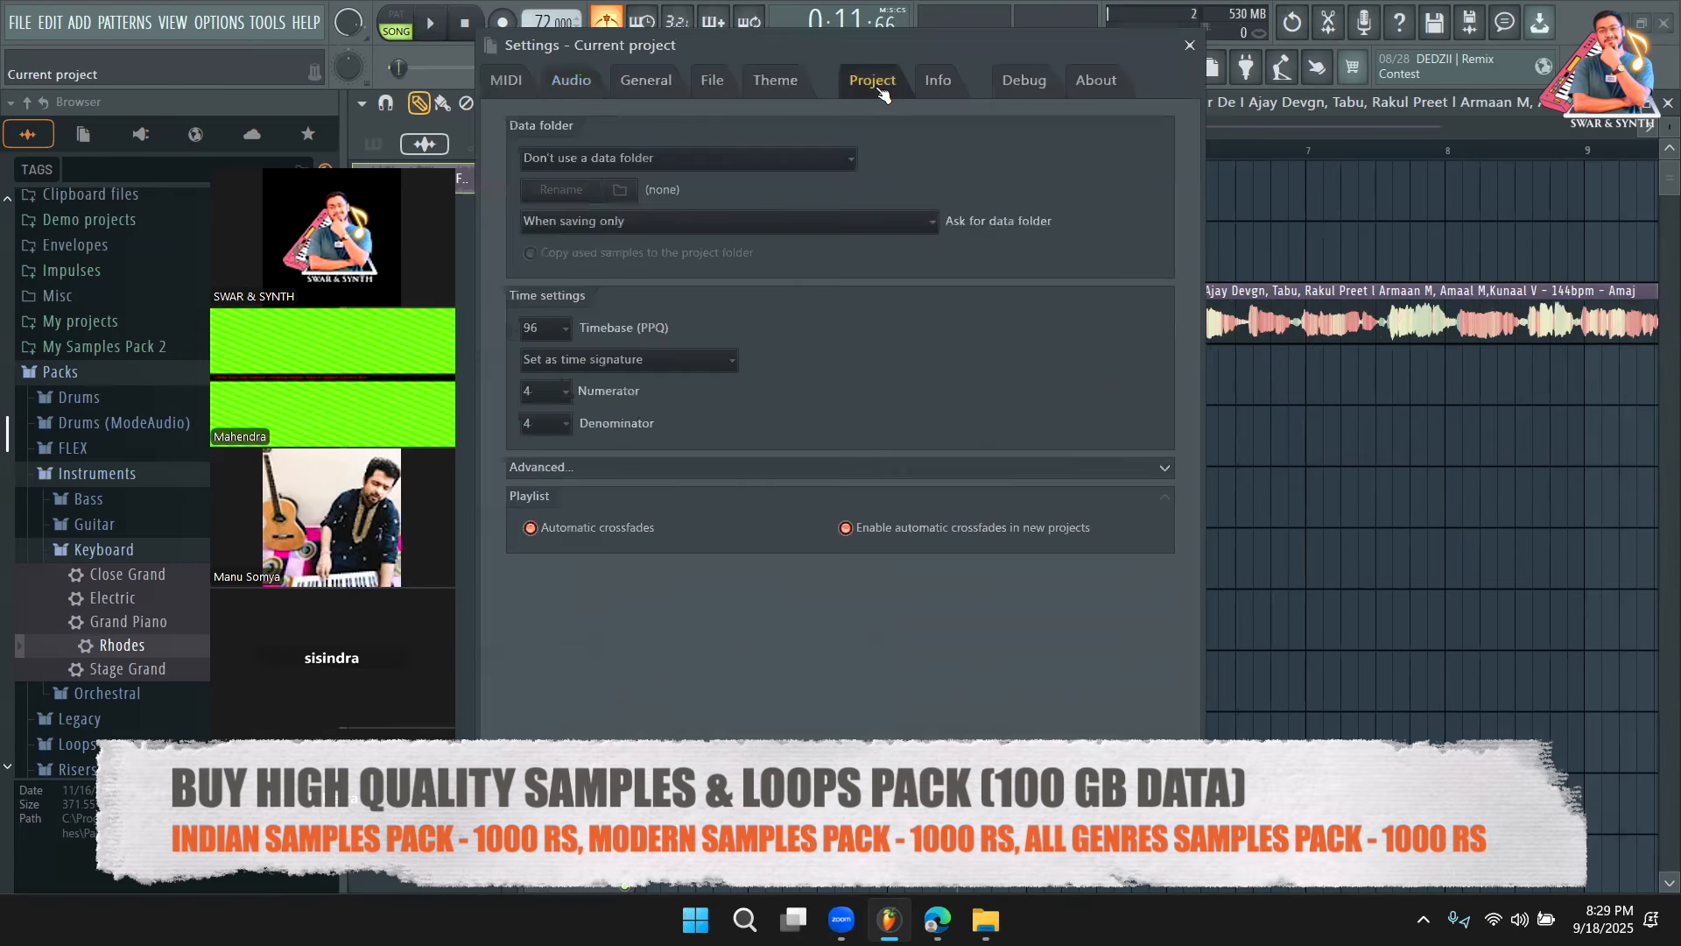
left_click(1189, 46)
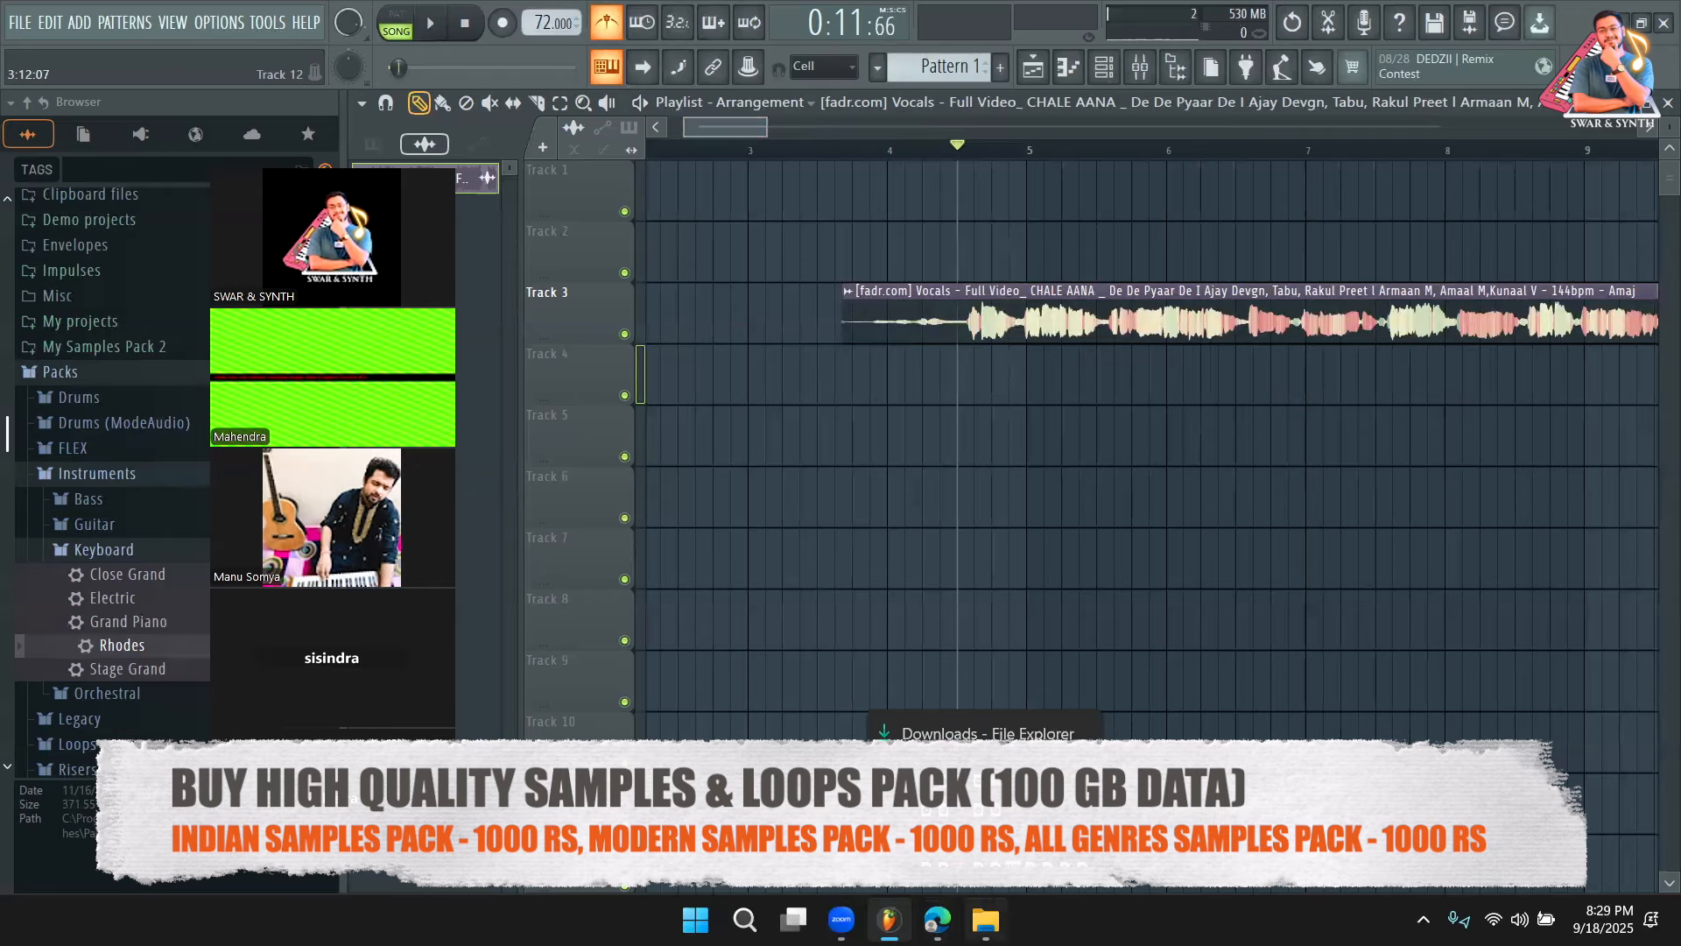
Switch to the Fadr page in the browser, check the song's detected BPM and key, and return to FL Studio
left_click(937, 919)
left_click(639, 30)
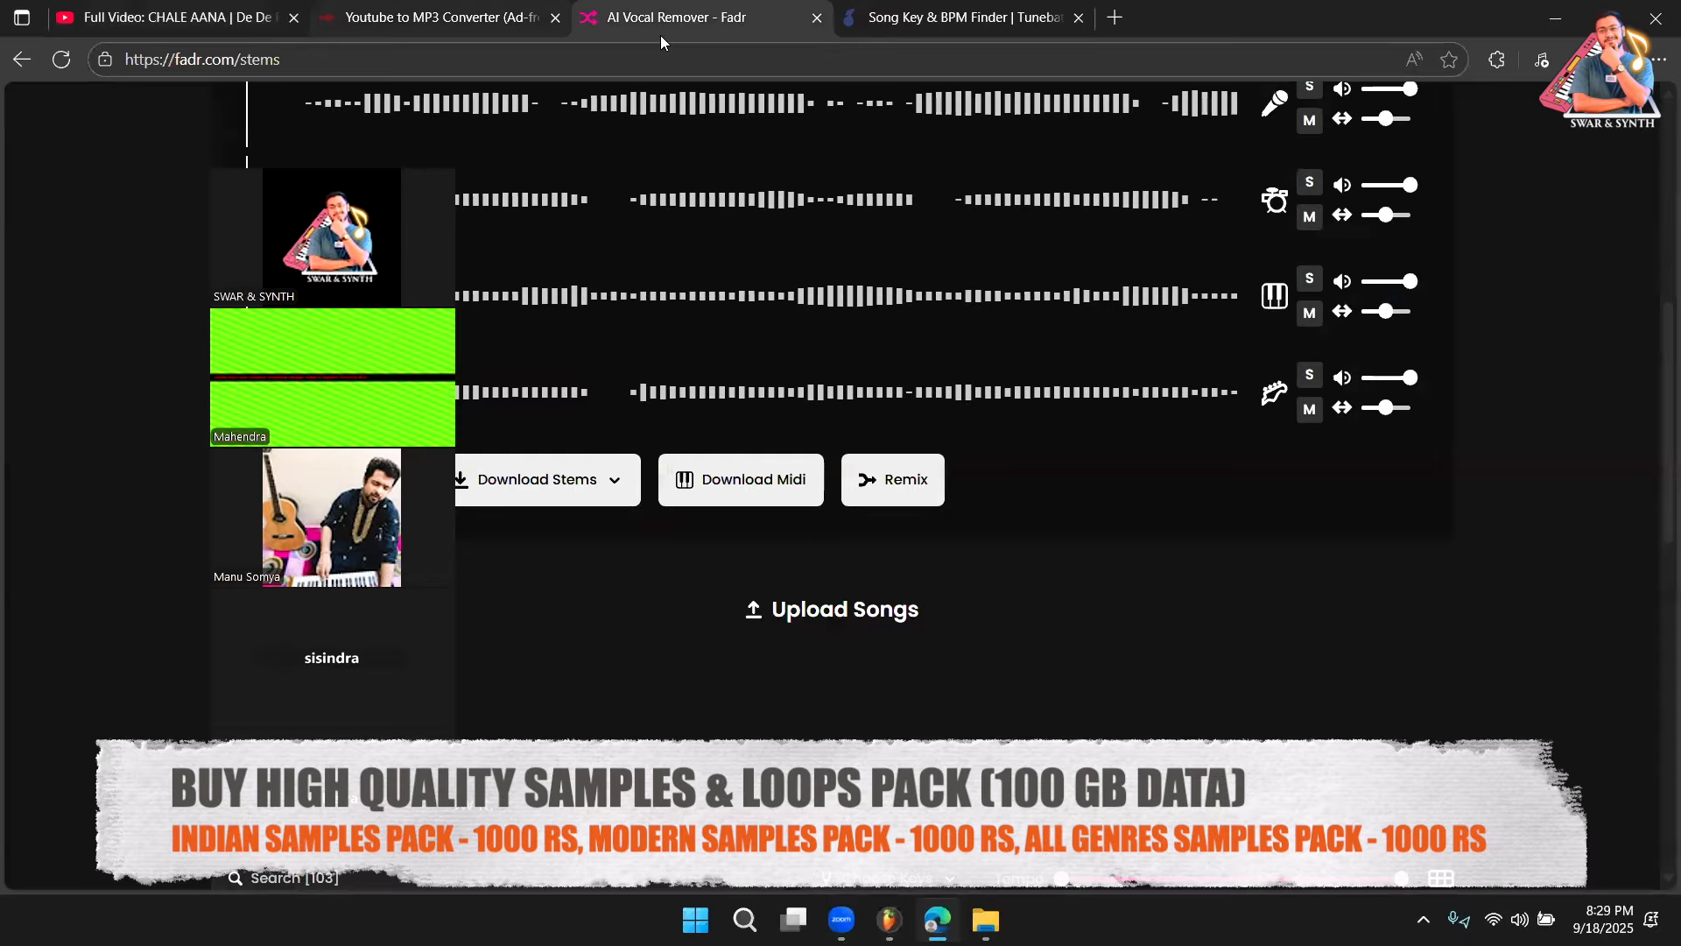
scroll(601, 317, "up", 3)
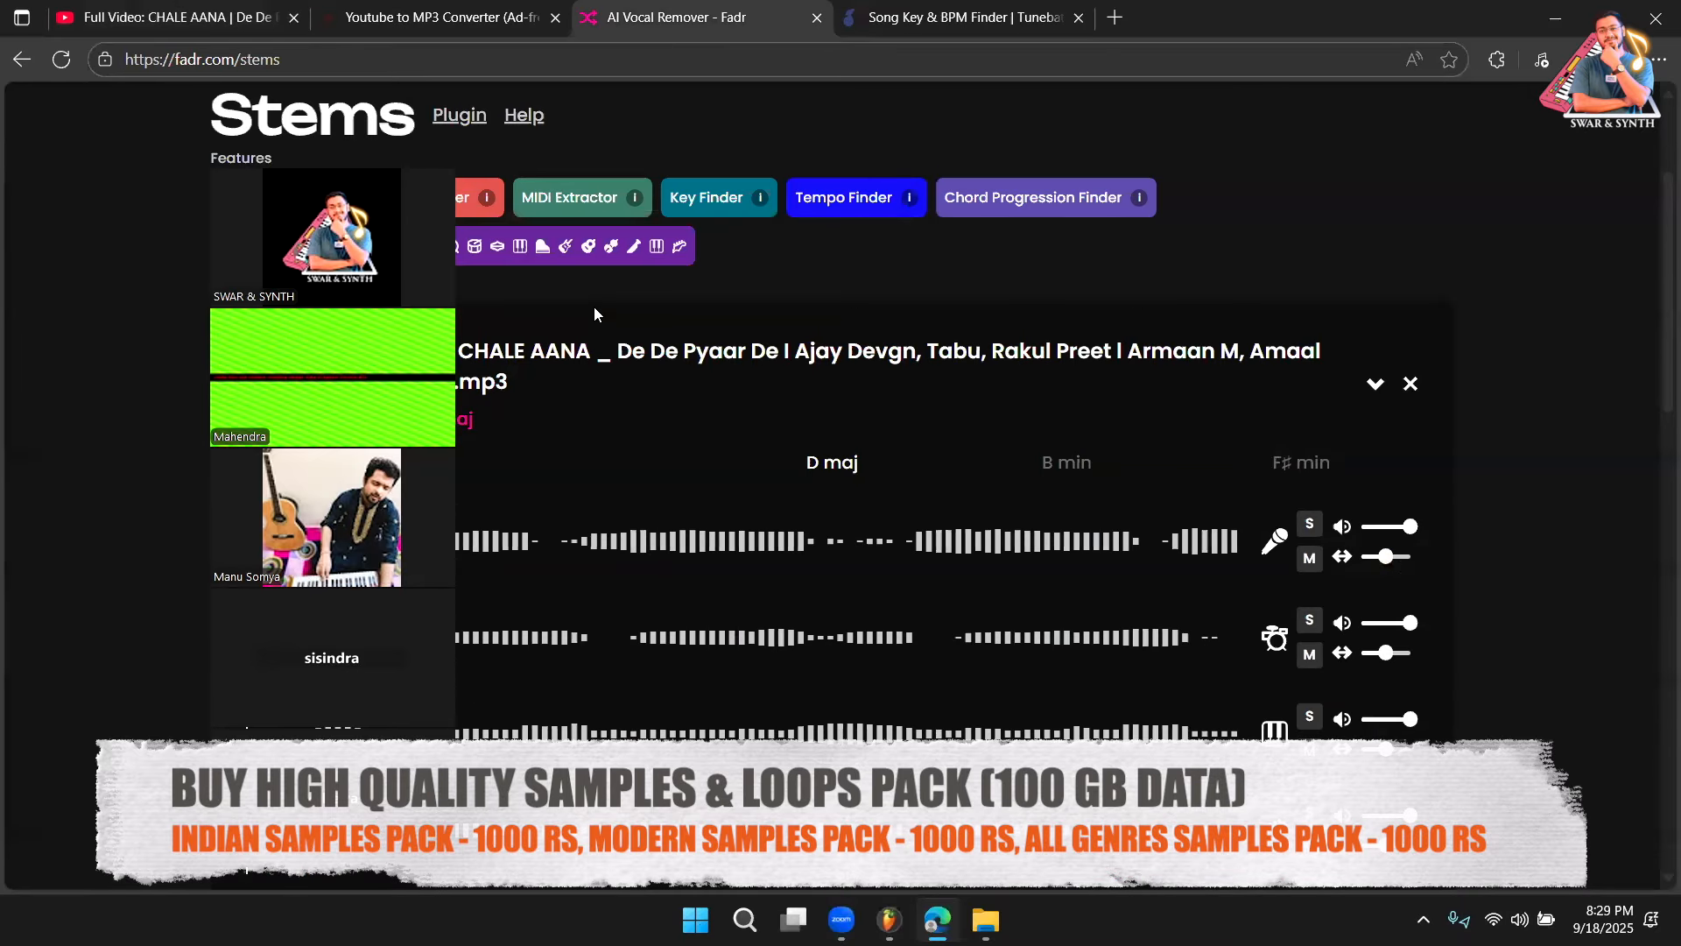
left_click_drag(380, 164, 225, 178)
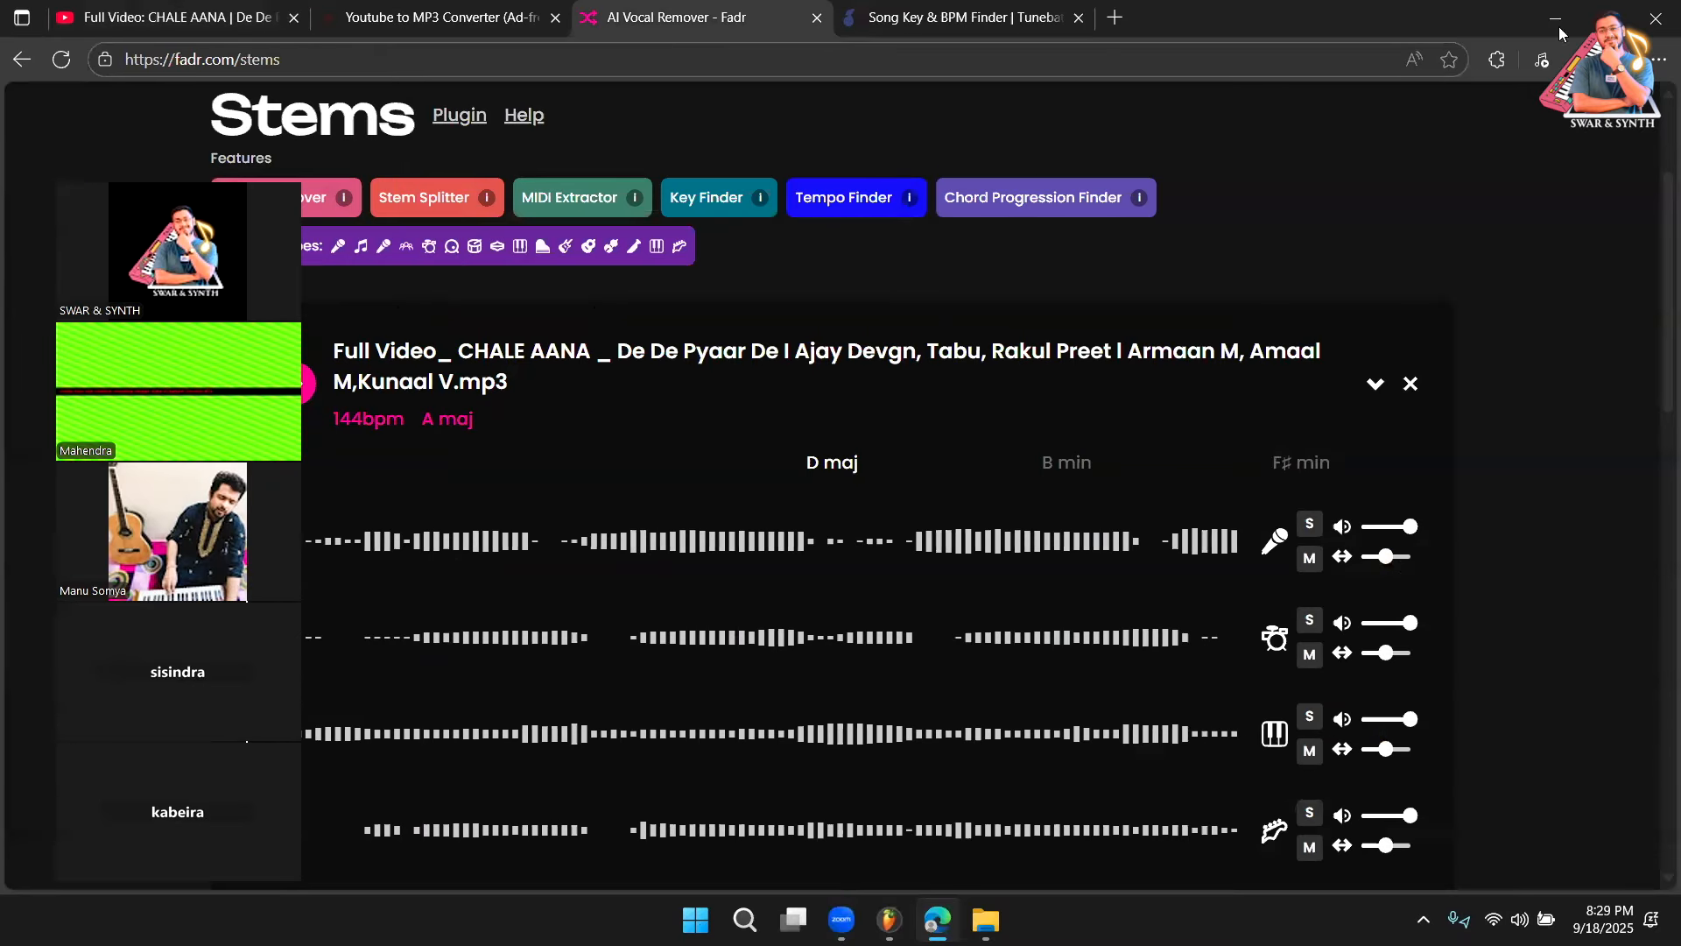
left_click(1558, 26)
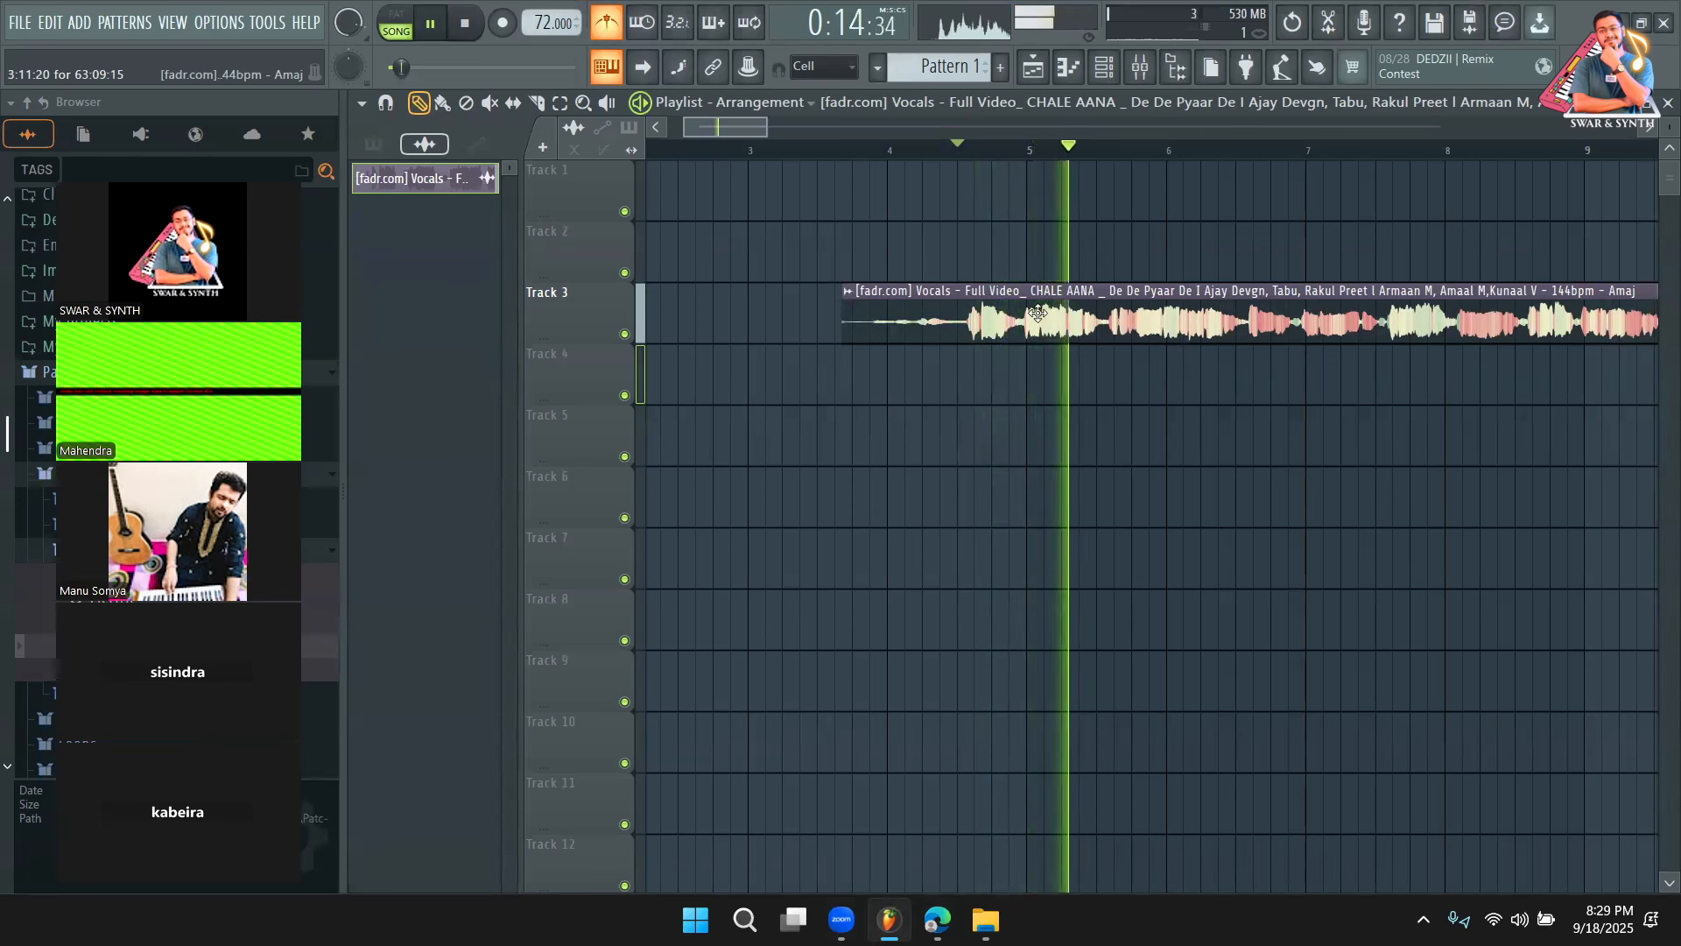
Stop playback, set the project tempo to 144 BPM and play the vocals against the metronome from the middle of bar 4
key("space")
left_click_drag(544, 24, 545, 0)
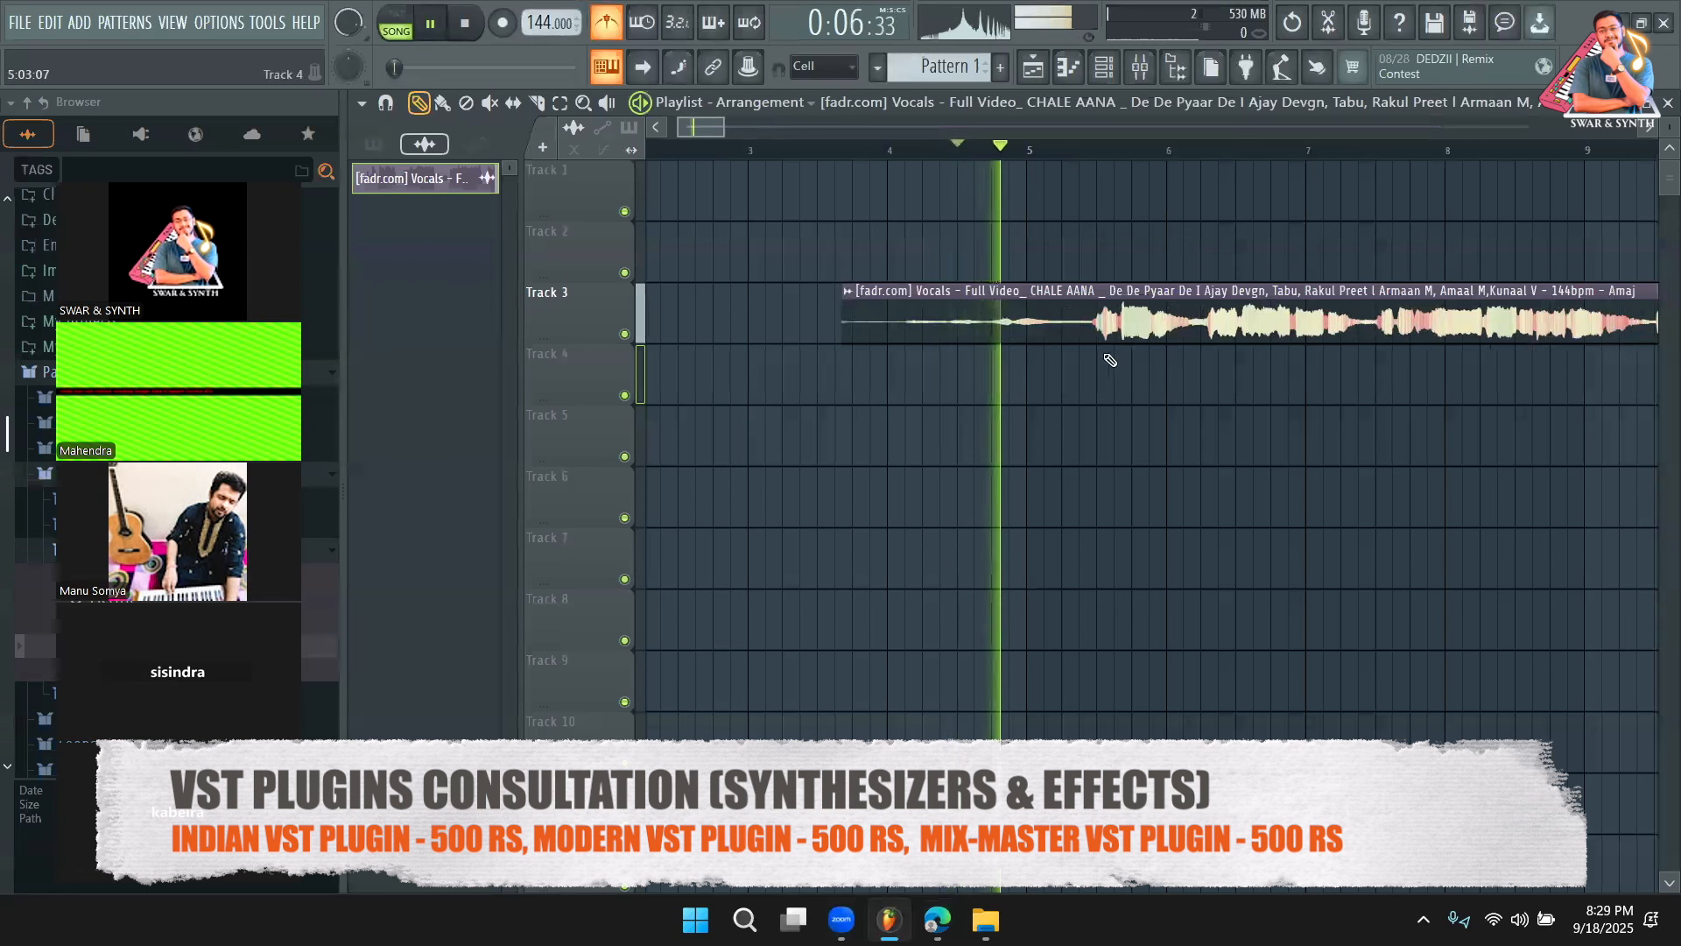
key("space")
key("space")
Move the Track 3 vocals clip earlier to start at about 2:04:03, playing it against the metronome between adjustments
mouse_move(1130, 330)
left_mouse_down()
mouse_move(992, 333)
mouse_move(1034, 337)
mouse_move(1019, 336)
left_mouse_up()
key("space")
key("space")
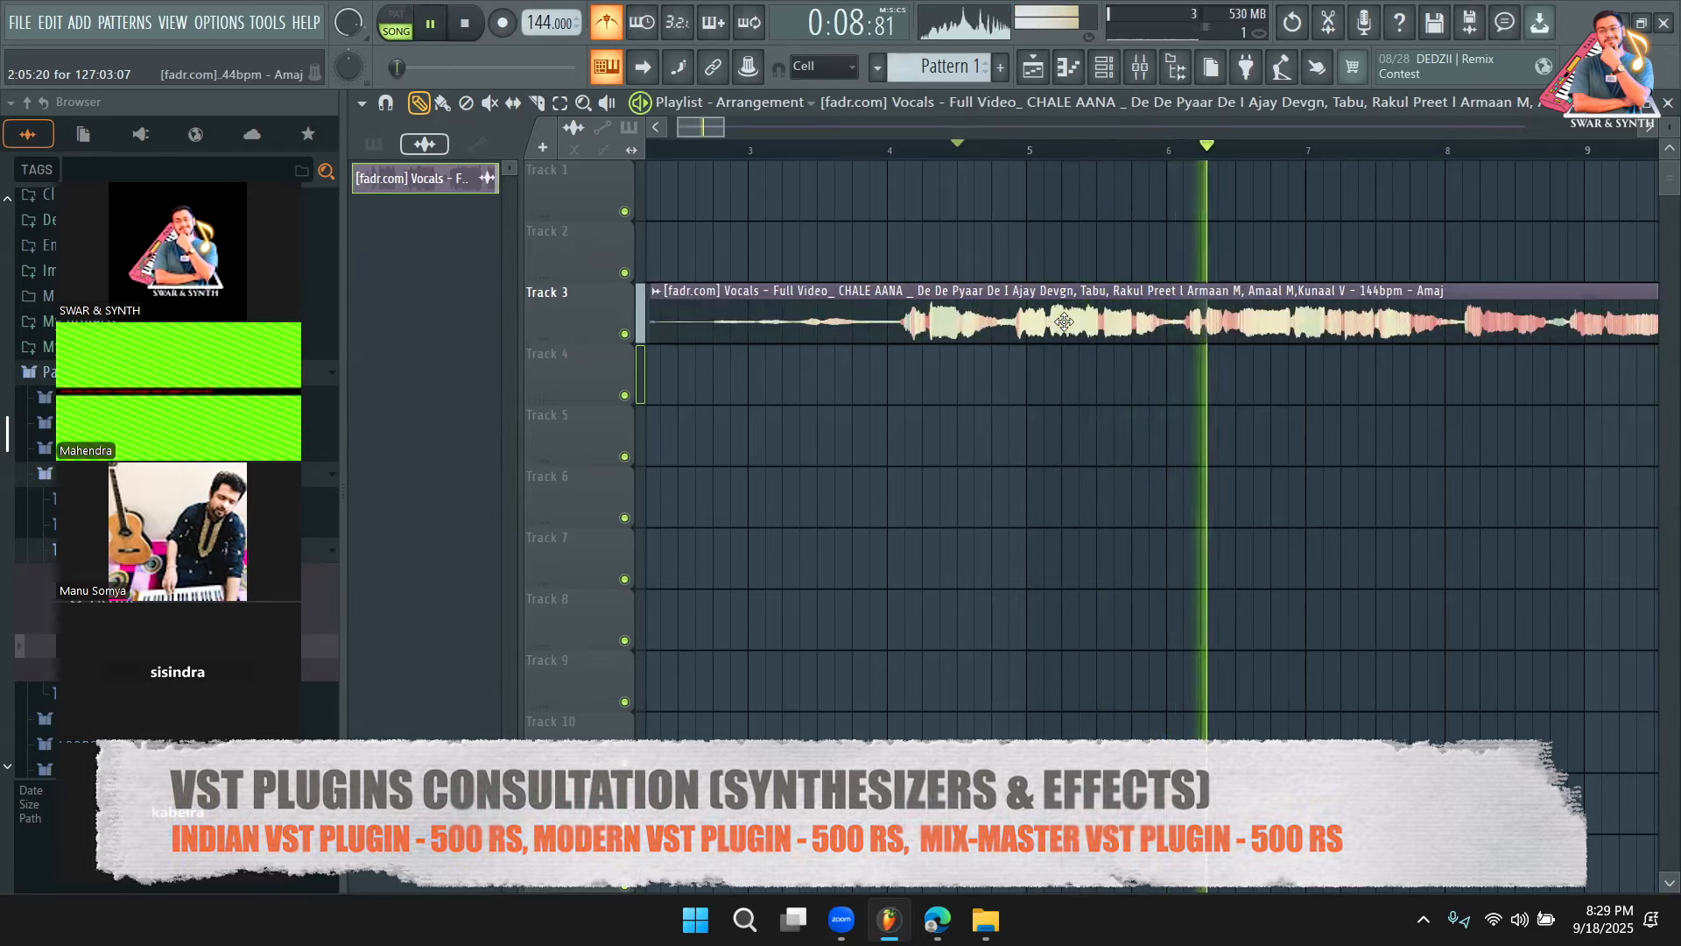
mouse_move(1063, 321)
left_mouse_down()
mouse_move(1073, 333)
mouse_move(1048, 314)
left_mouse_up()
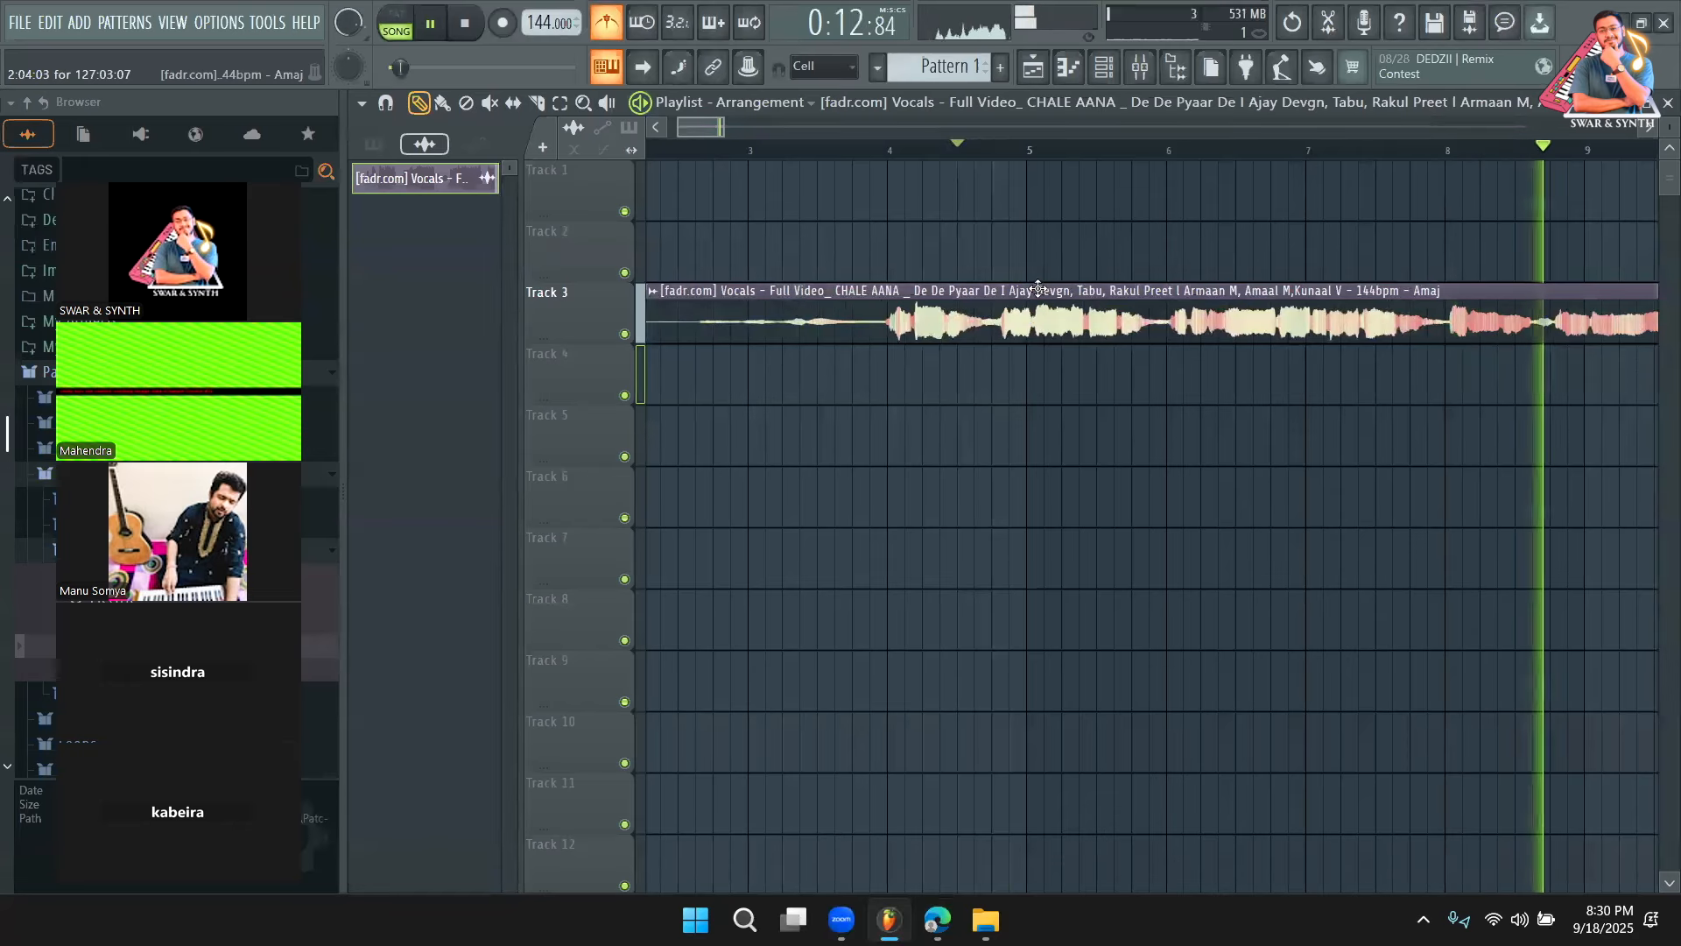
Move the Track 3 vocals clip later to start at about 2:06:15, playing it against the metronome between adjustments
left_click(870, 150)
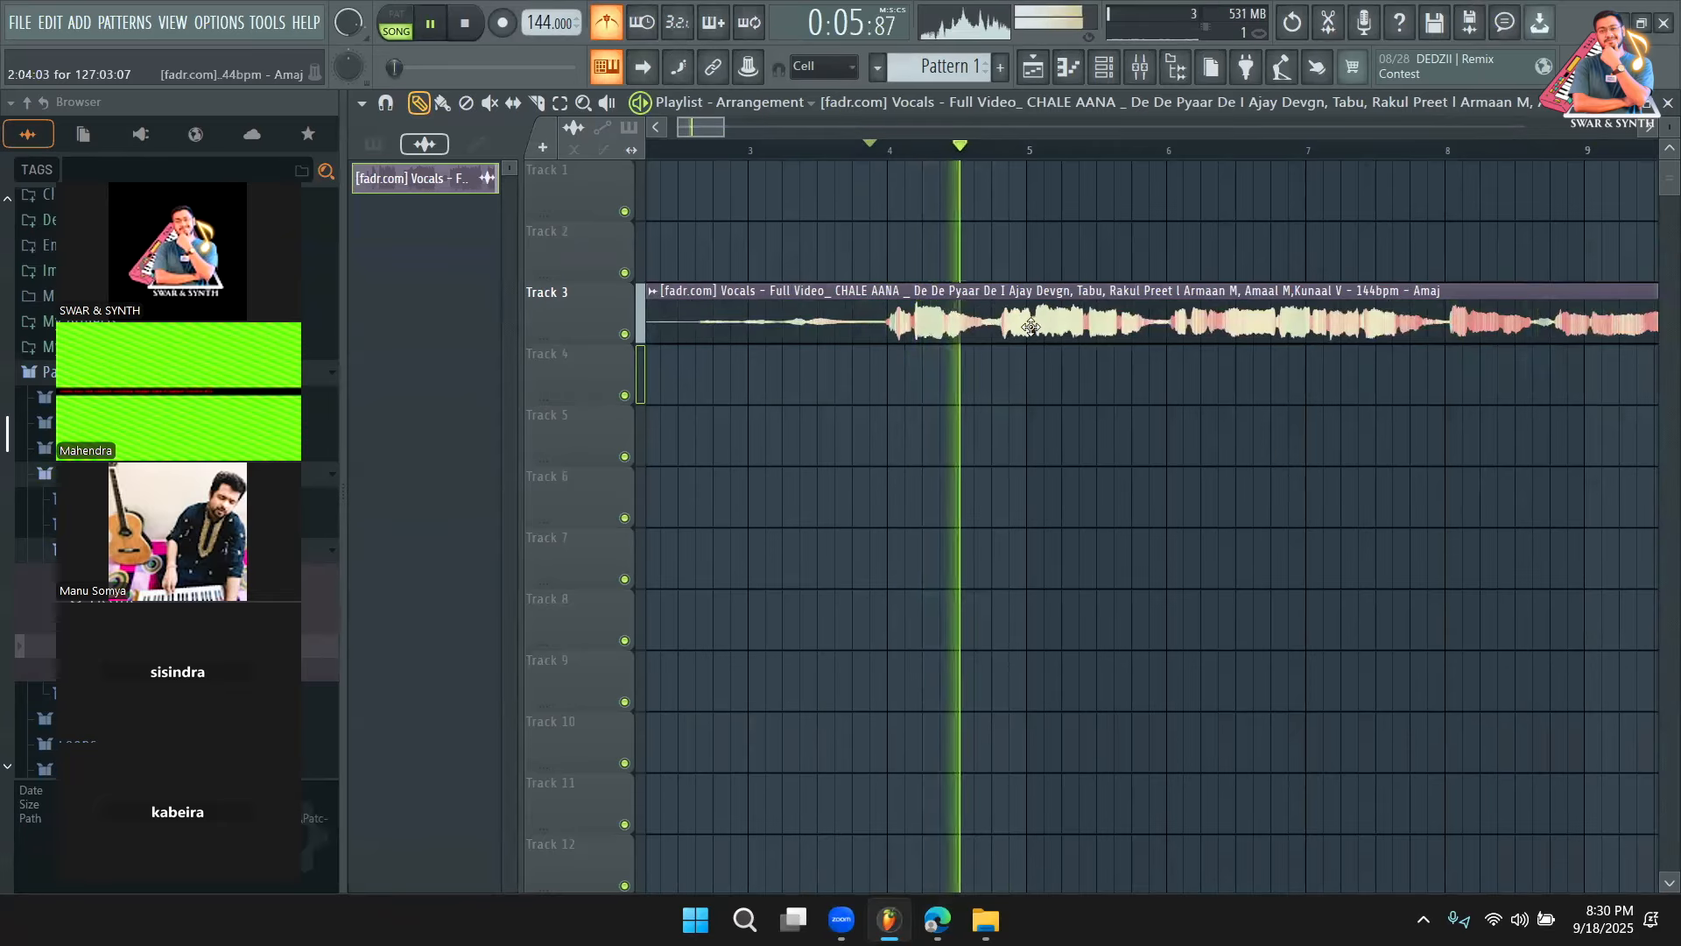
left_click_drag(1035, 325, 1053, 325)
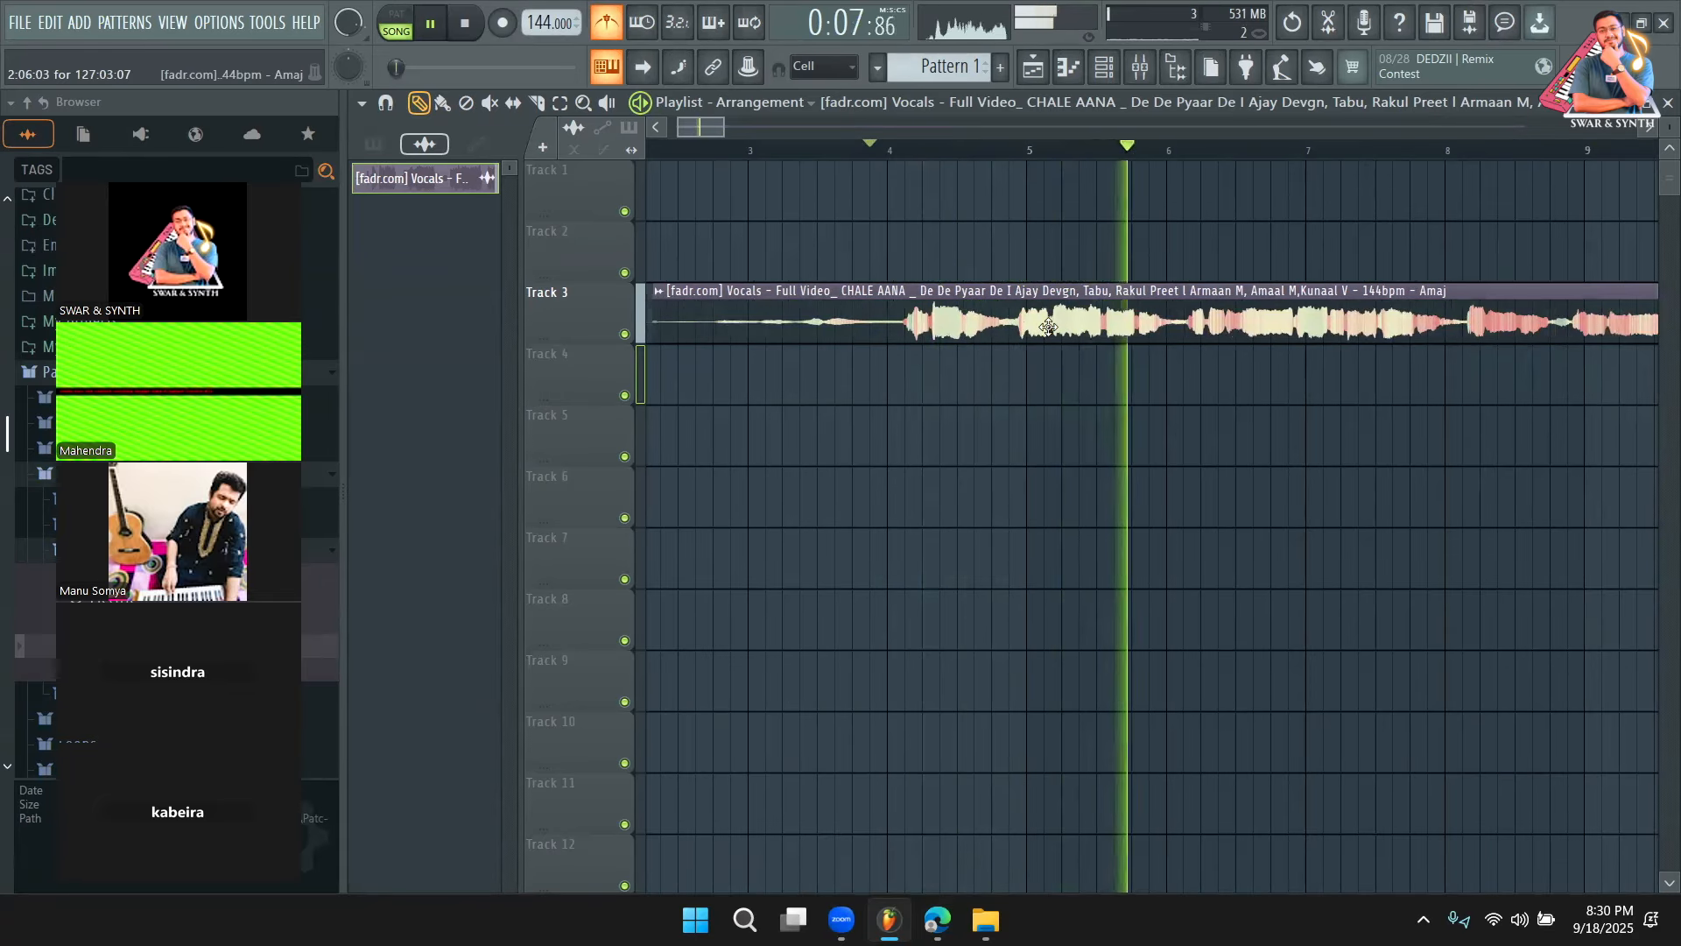
left_click(888, 150)
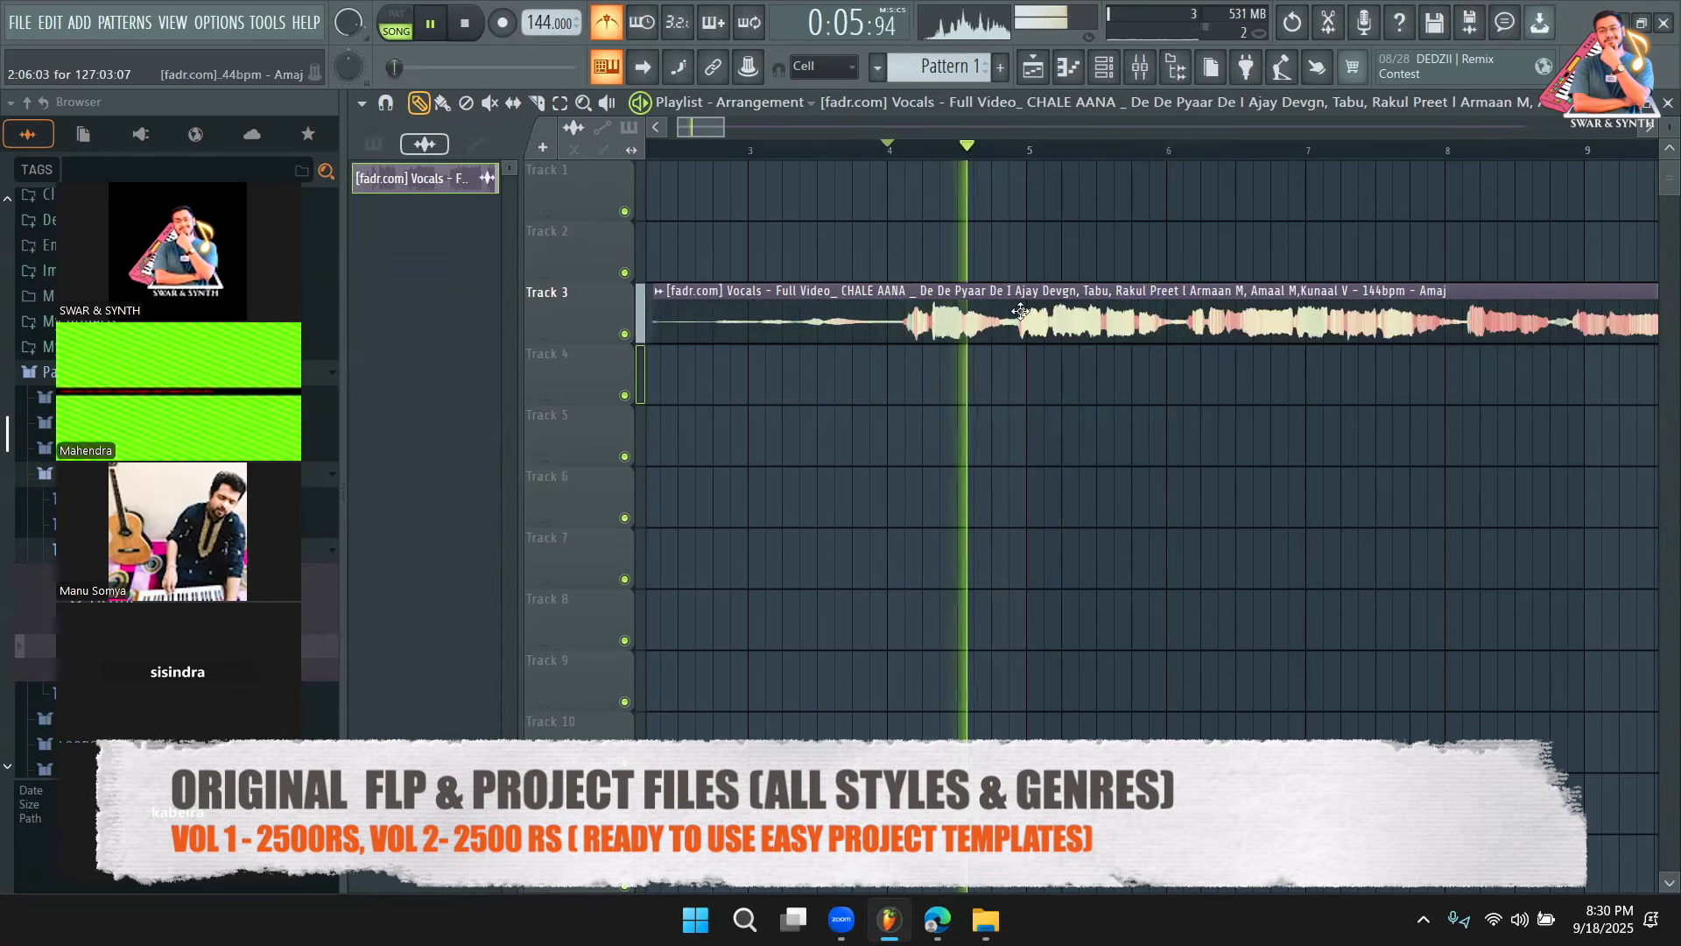
left_click_drag(1058, 324, 1063, 324)
Solo the vocals on Track 3 and restart playback from the start of bar 4
key("space")
right_click(632, 338)
right_click(626, 332)
key("space")
key("space")
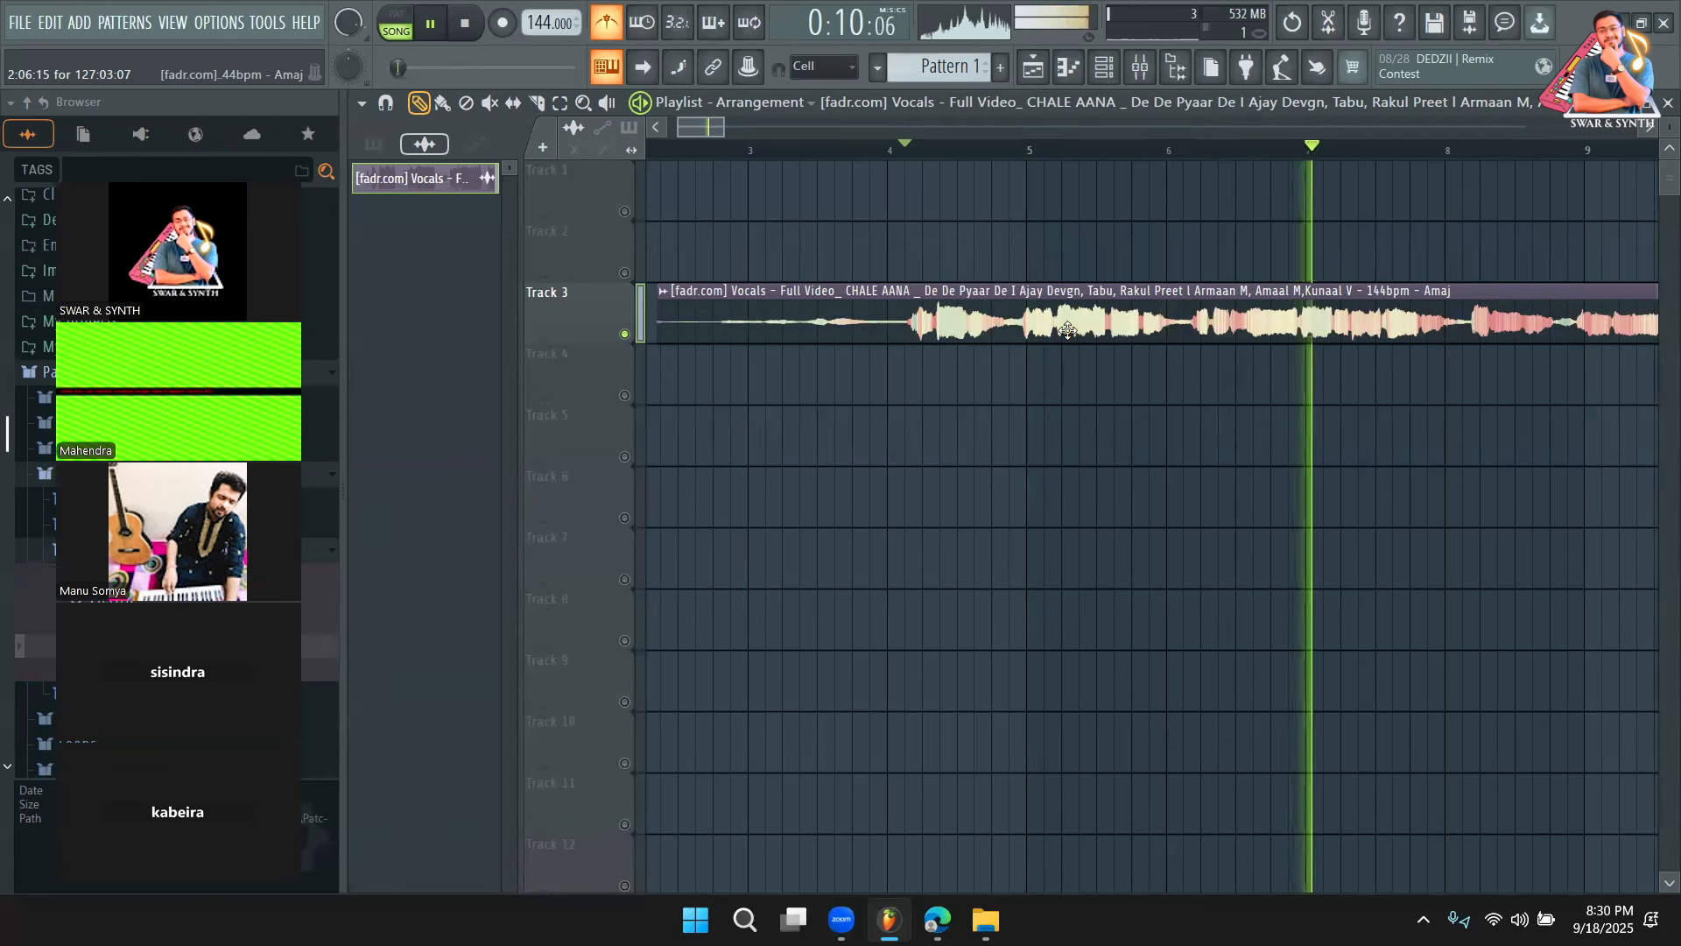
Move the vocals clip to start just after bar 3, delete the stray copy on Track 1 and stop playback
left_click_drag(1046, 330, 1152, 329)
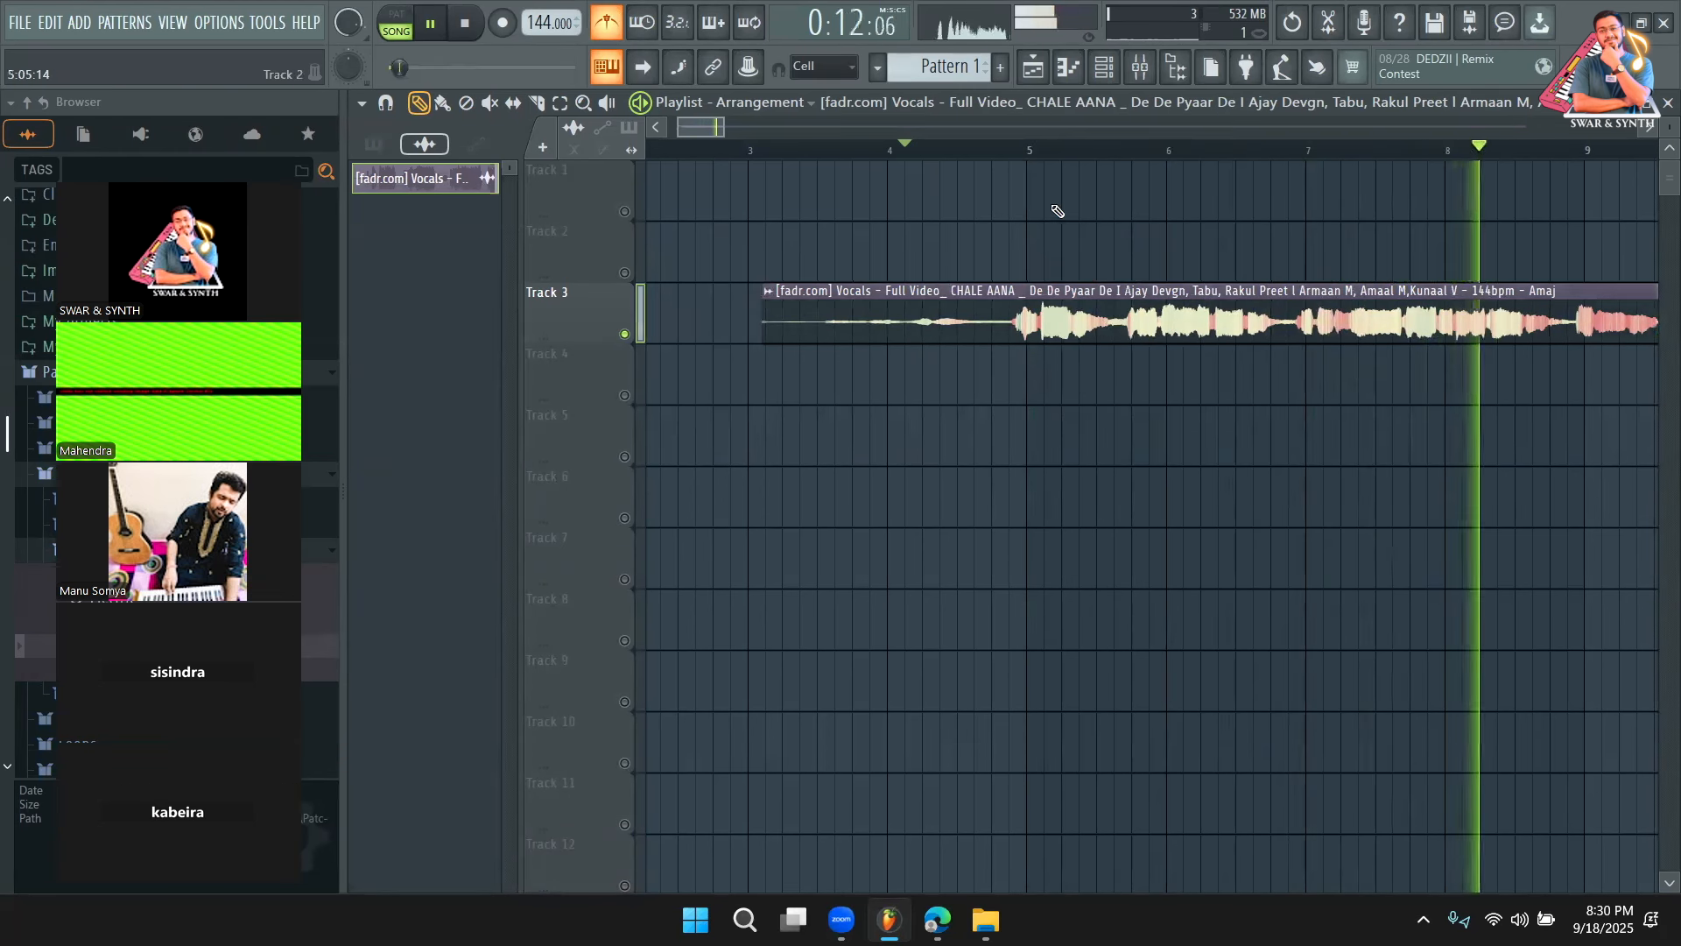
left_click(1016, 169)
left_click(1012, 163)
left_click(1011, 164)
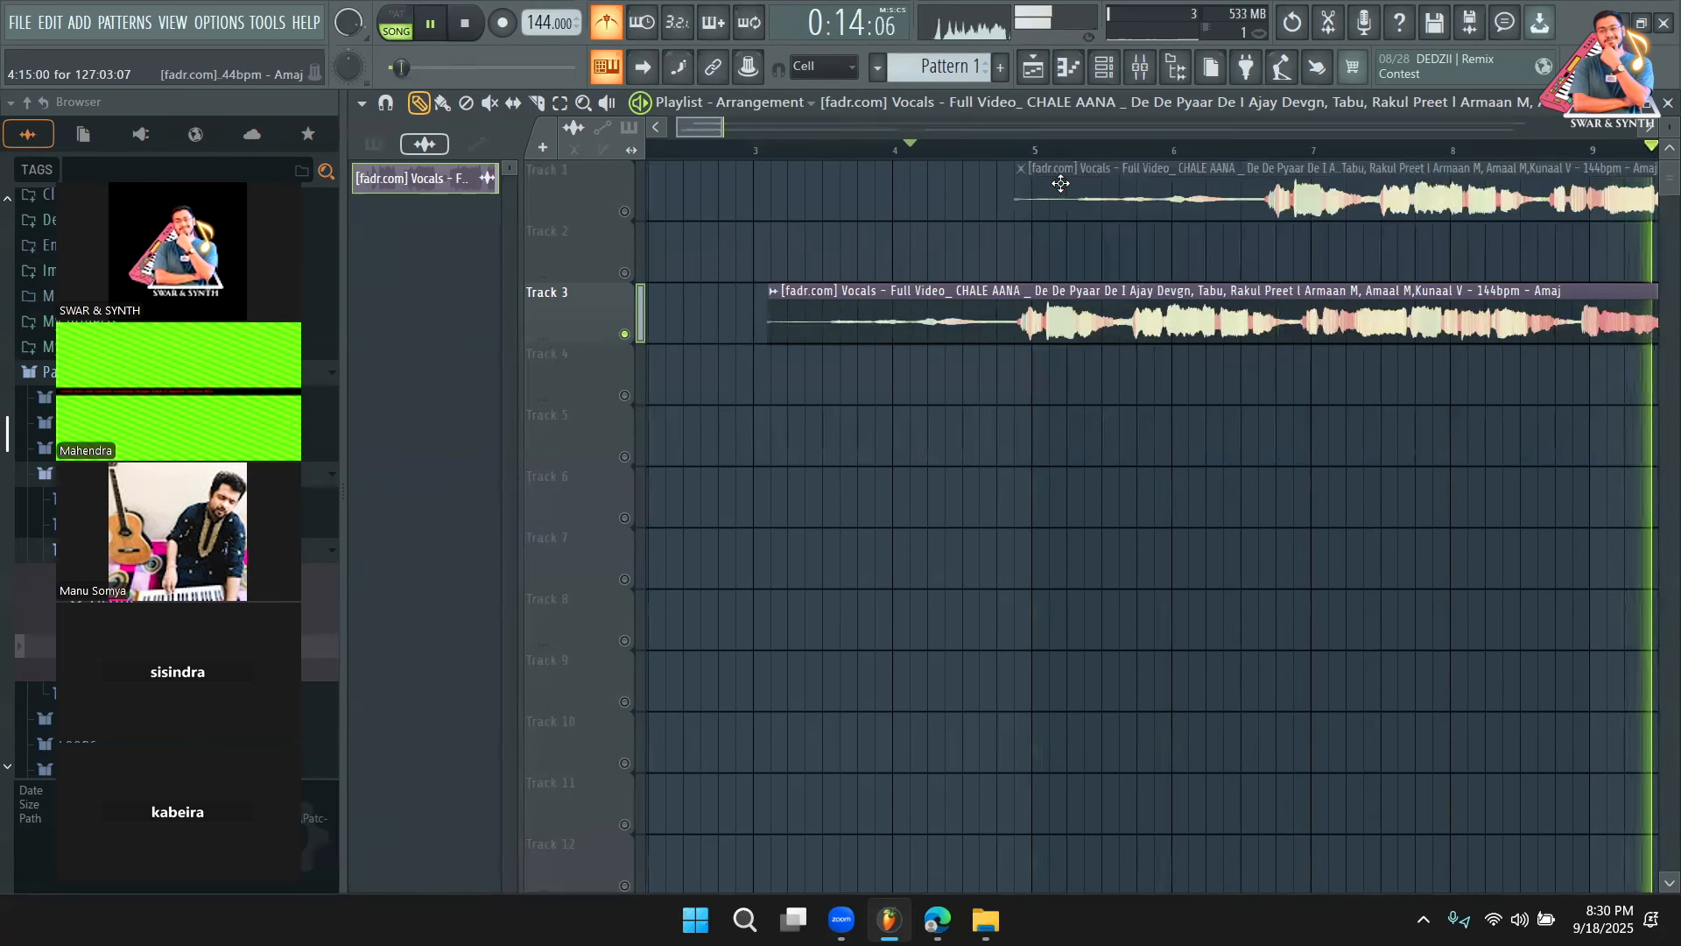
right_click(1058, 182)
key("space")
Switch to the YouTube page in the browser, play the Chale Aana video and move the meeting thumbnails off the player
left_click(937, 919)
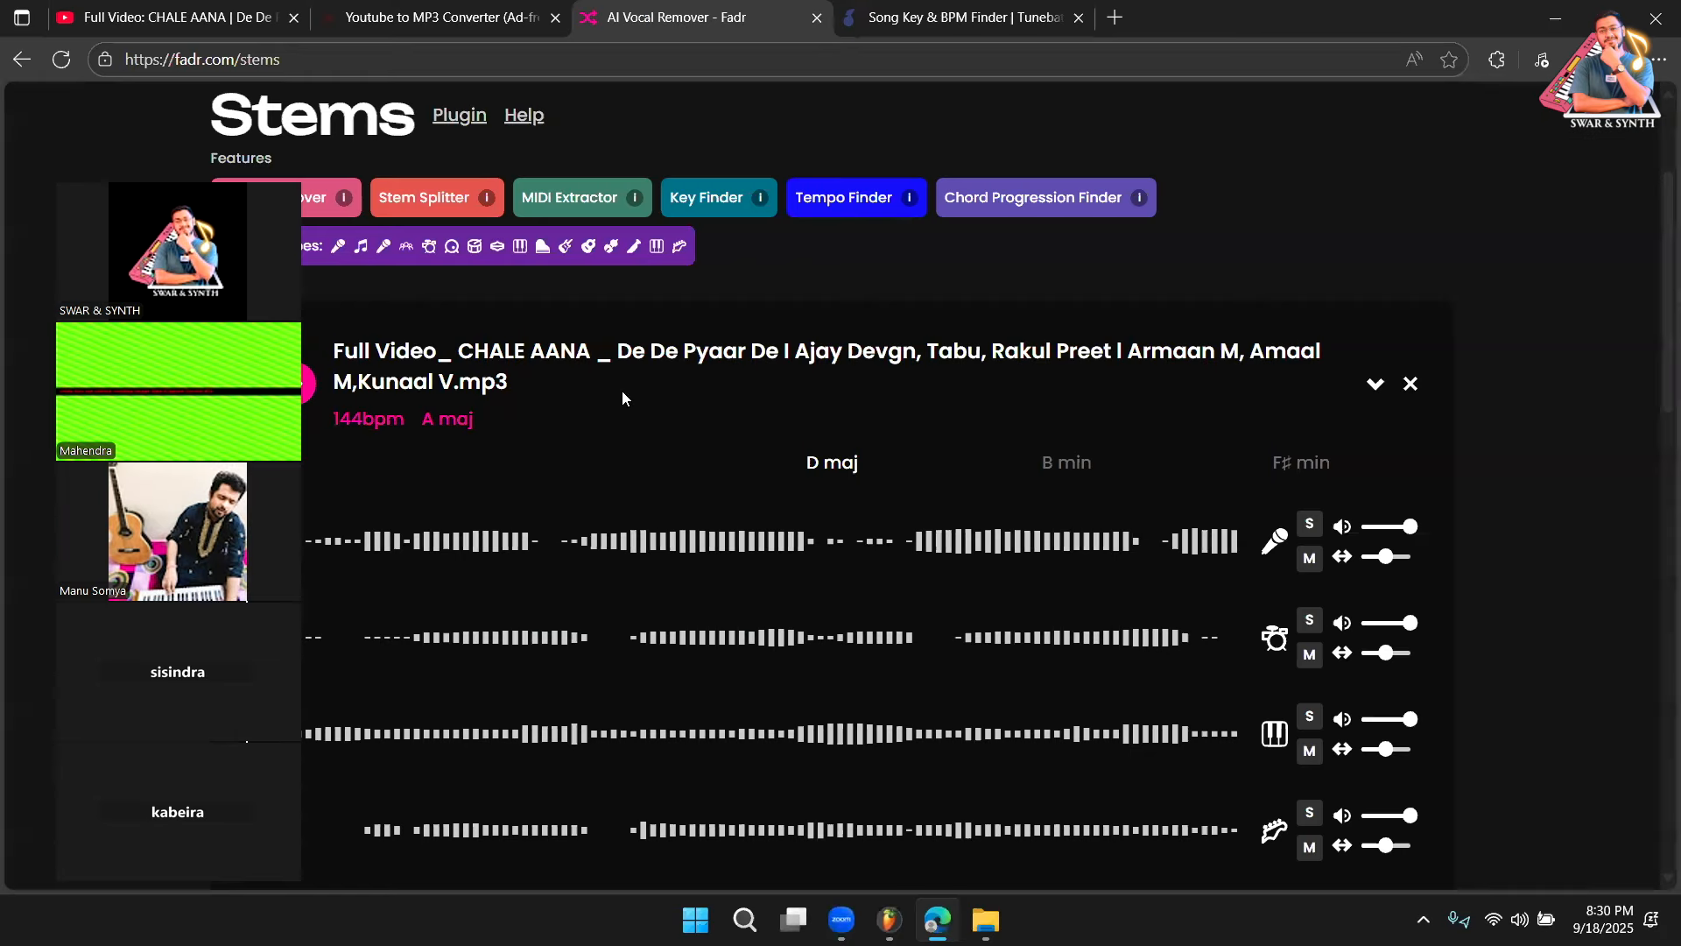
left_click(167, 17)
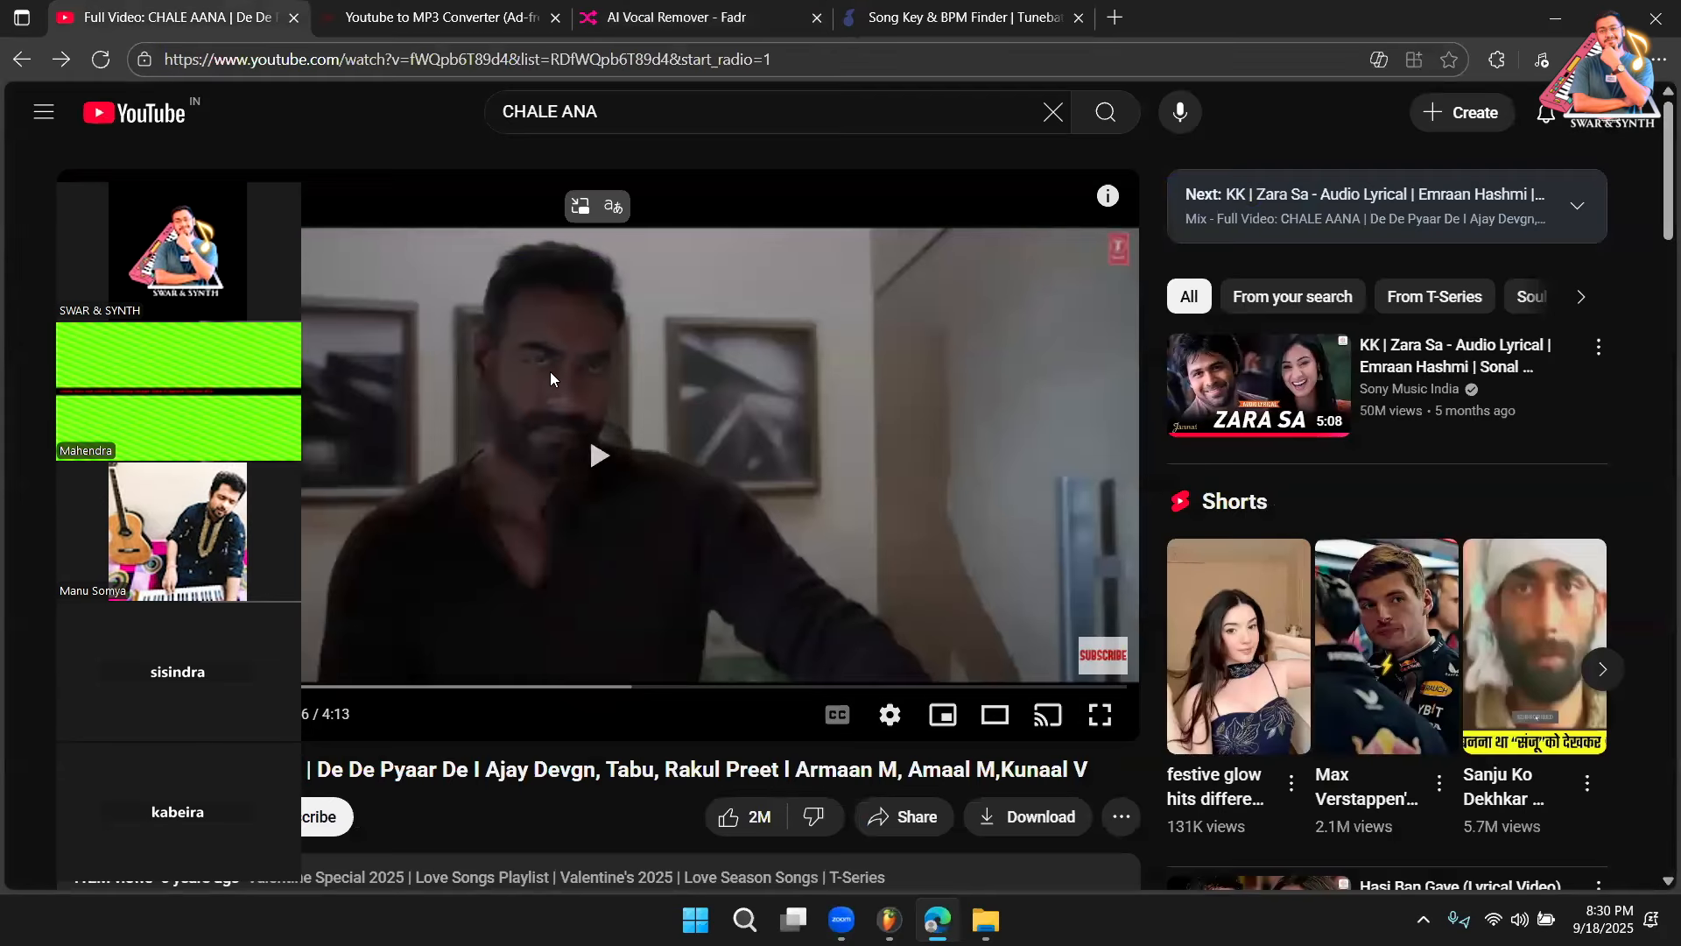
left_click(326, 370)
left_click_drag(216, 165, 1449, 109)
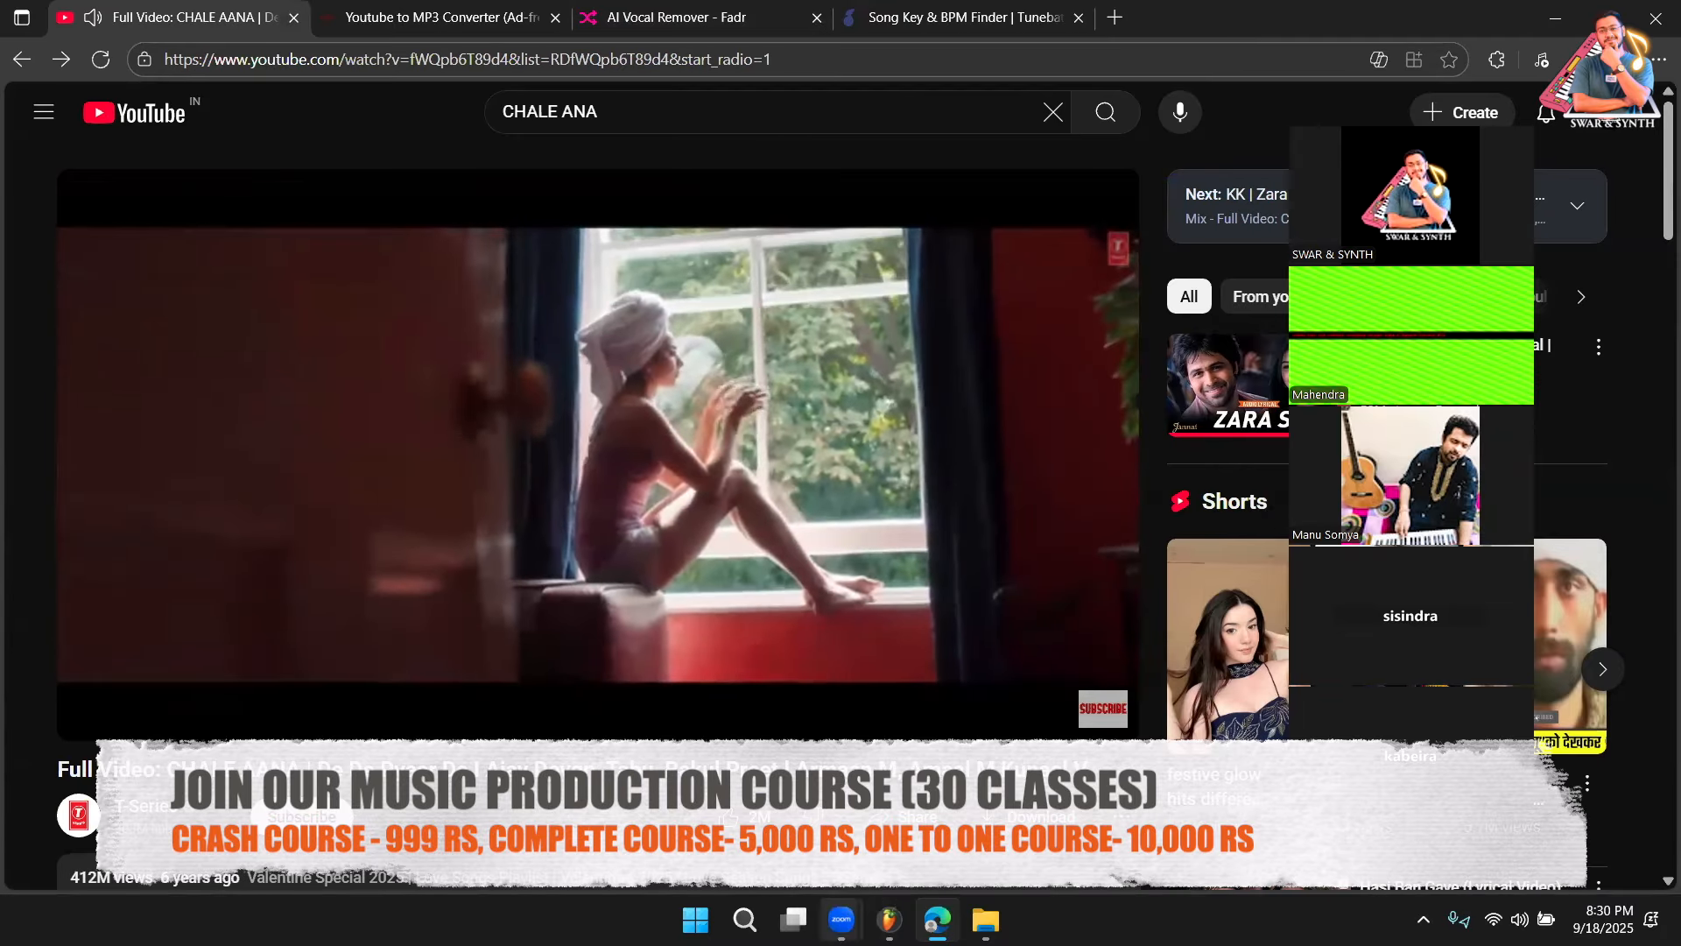
Return to FL Studio and set the project tempo to 72 BPM by tapping along with the song in the tempo tapper
key("alt+Tab")
right_click(562, 7)
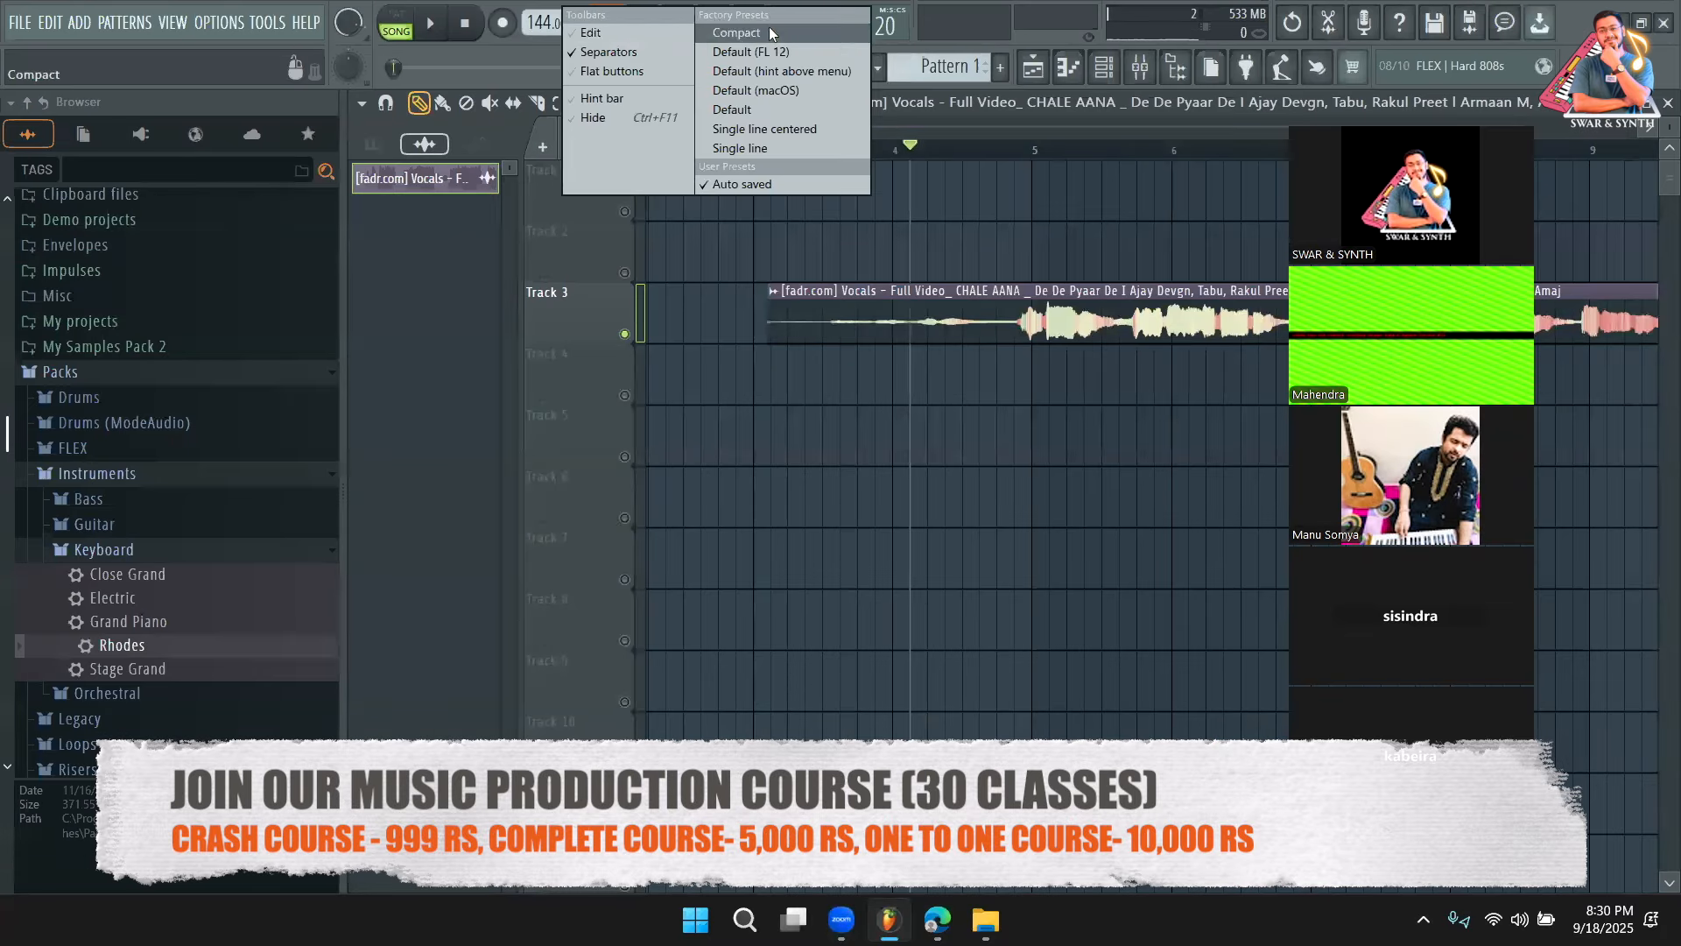
left_click(412, 345)
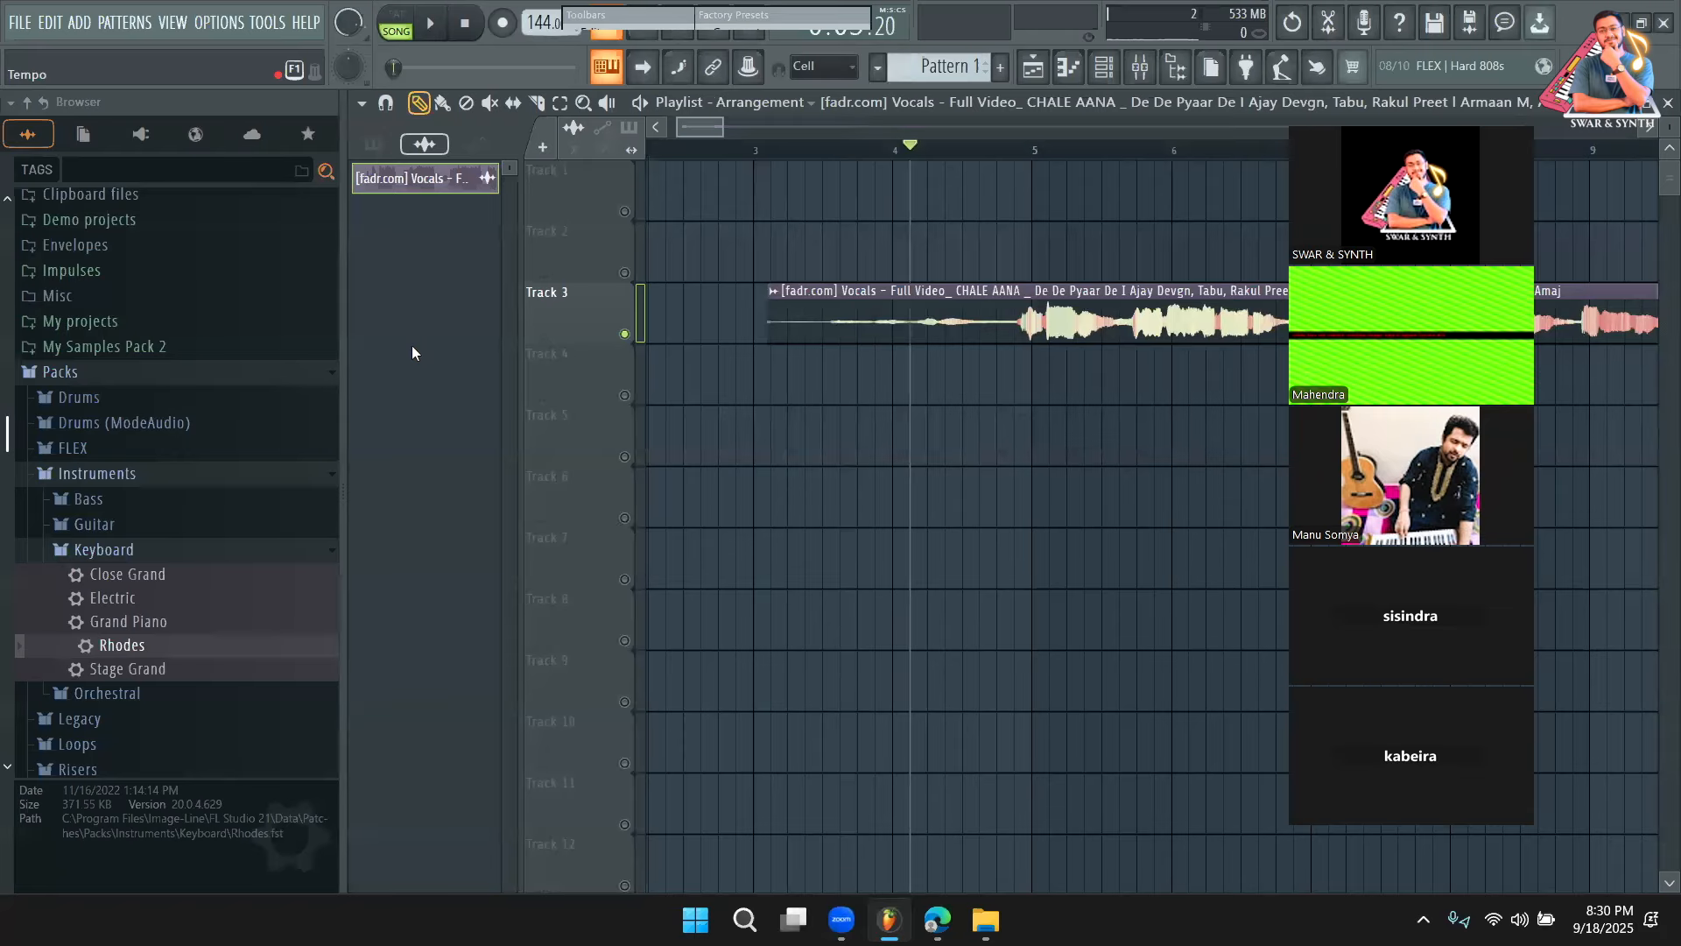
right_click(569, 16)
left_click(597, 308)
left_click(891, 389)
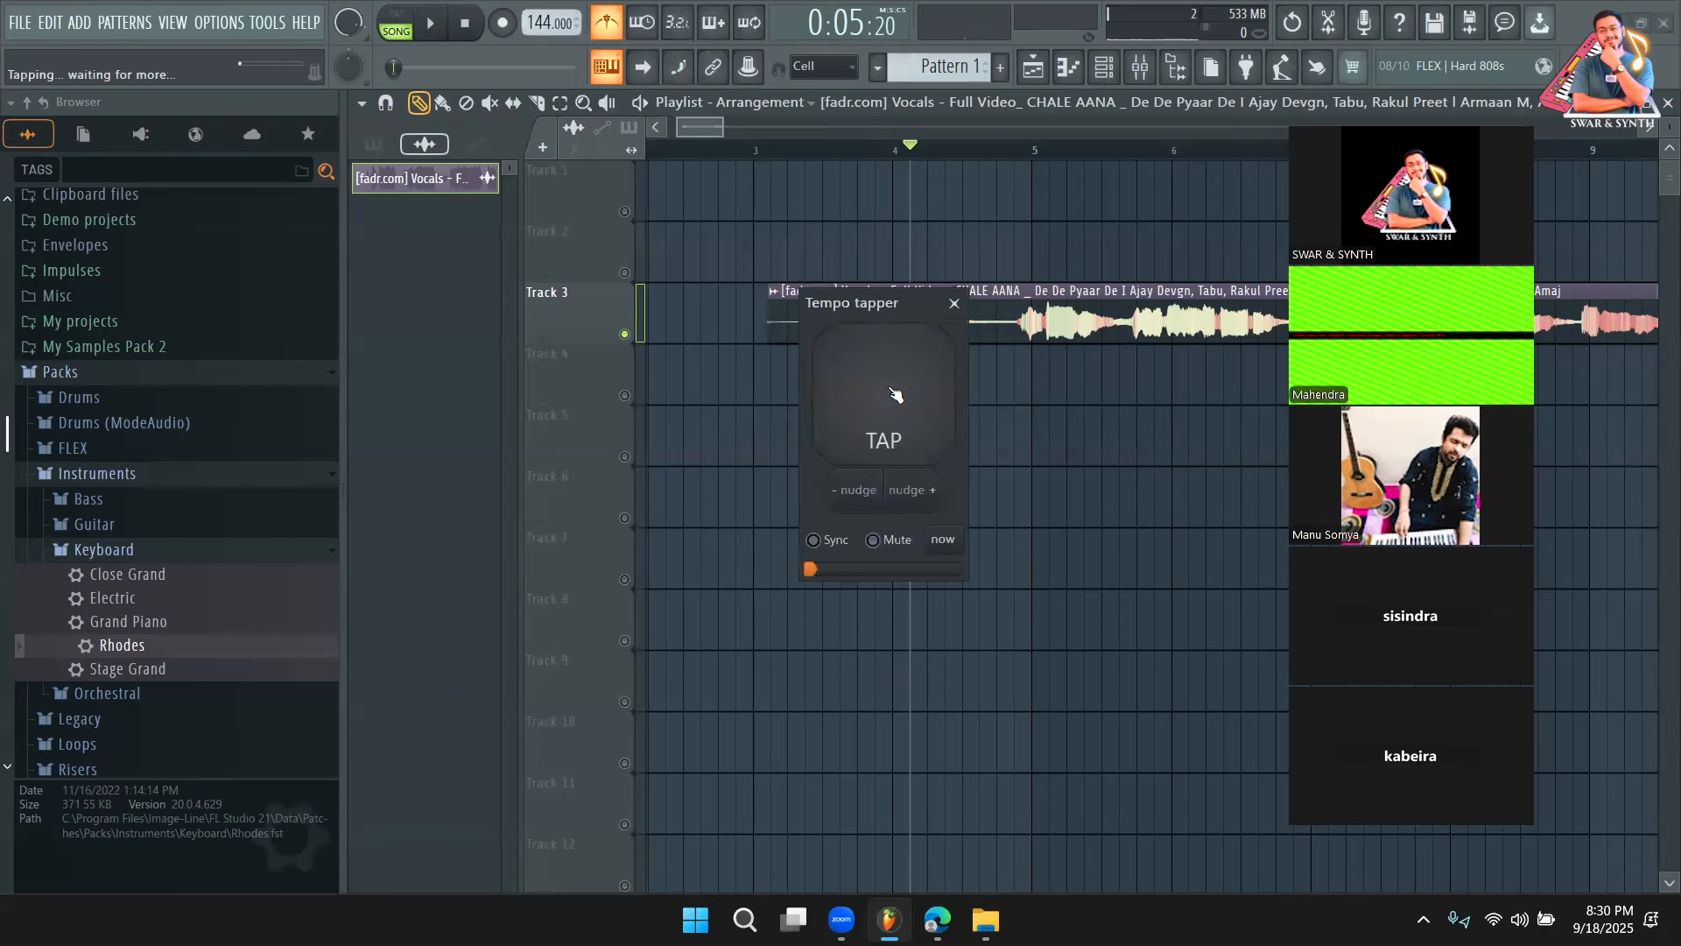
left_click(893, 391)
left_click(893, 393)
left_click(894, 393)
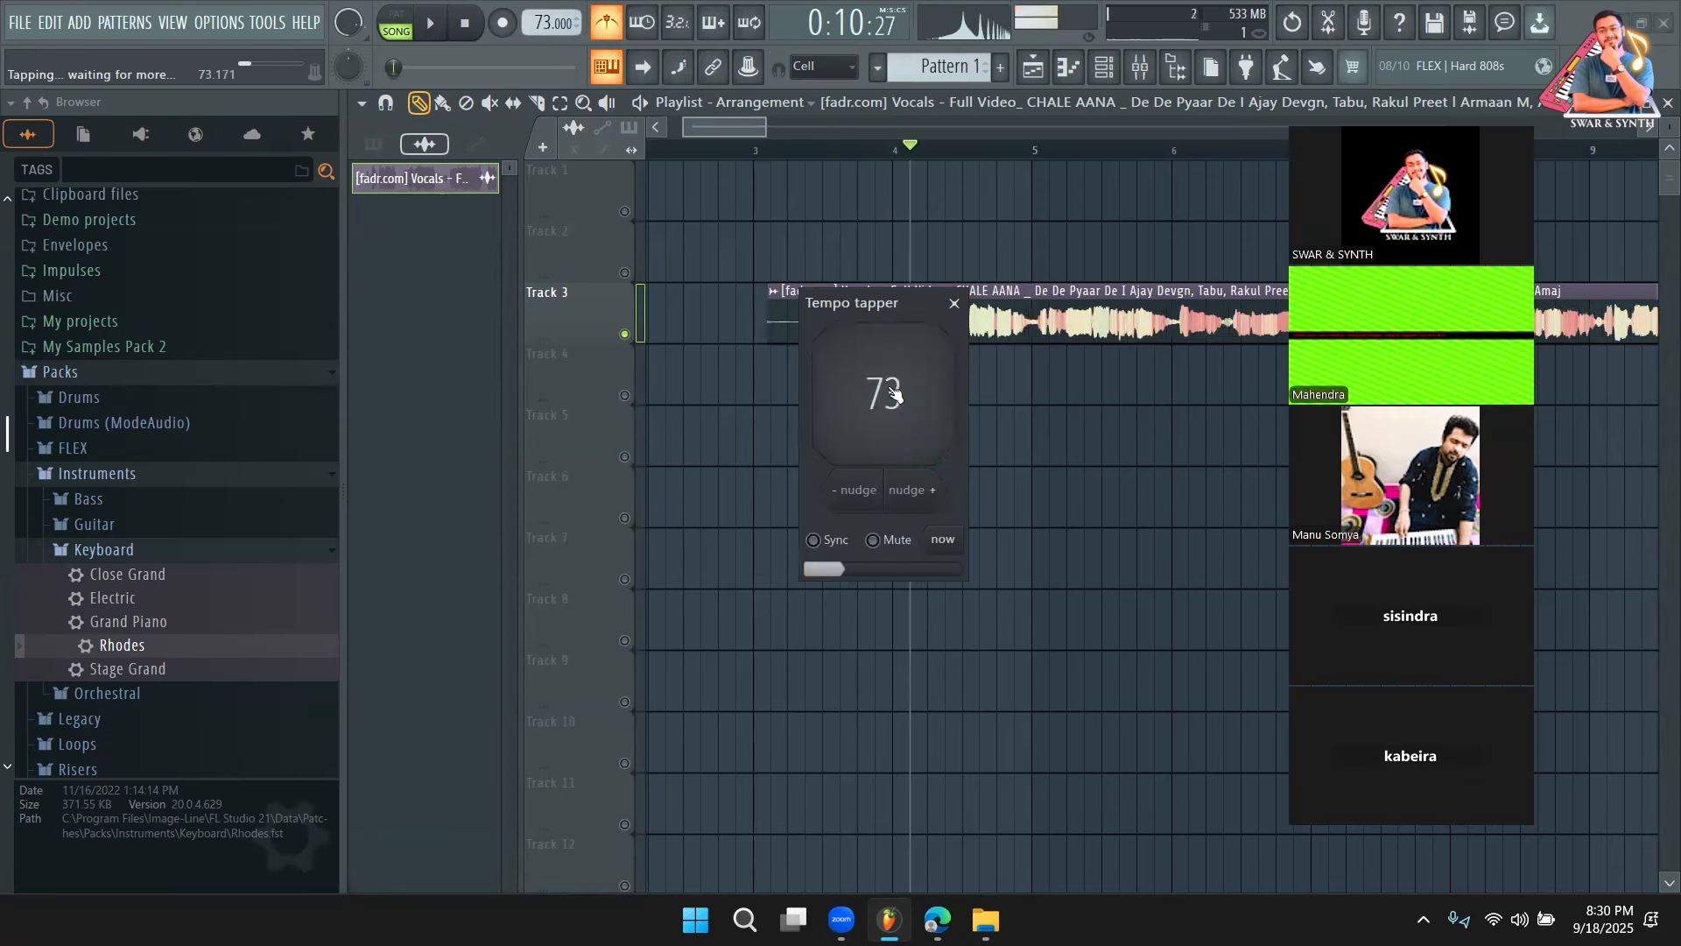
left_click(893, 393)
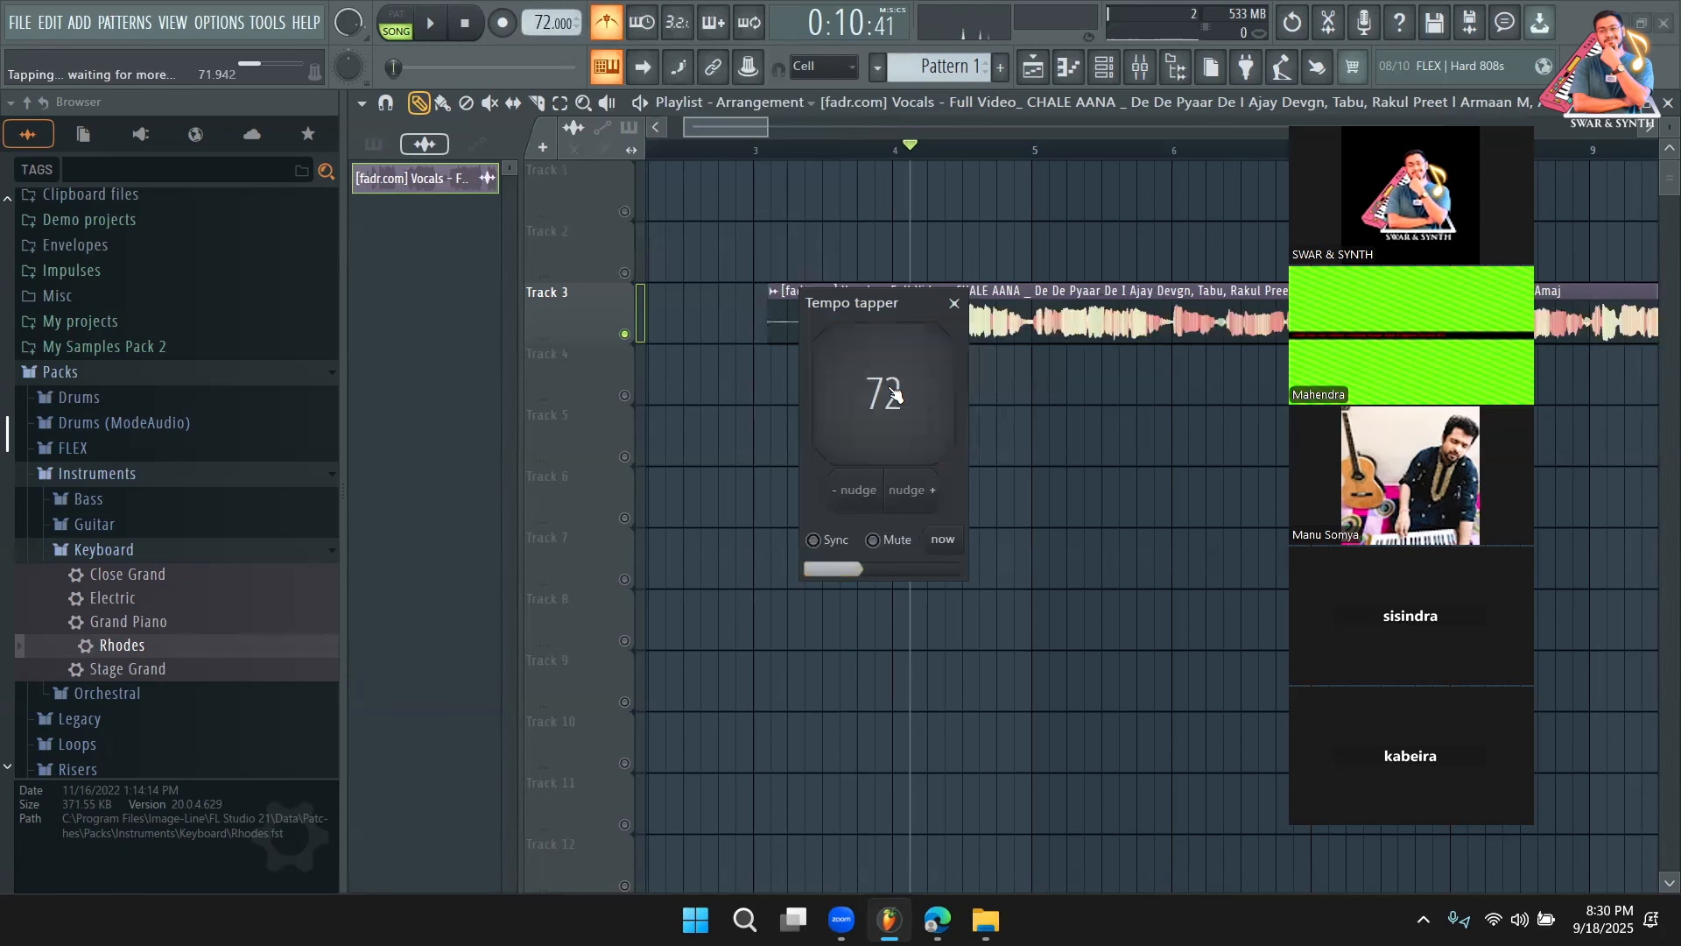
left_click(893, 393)
left_click(894, 393)
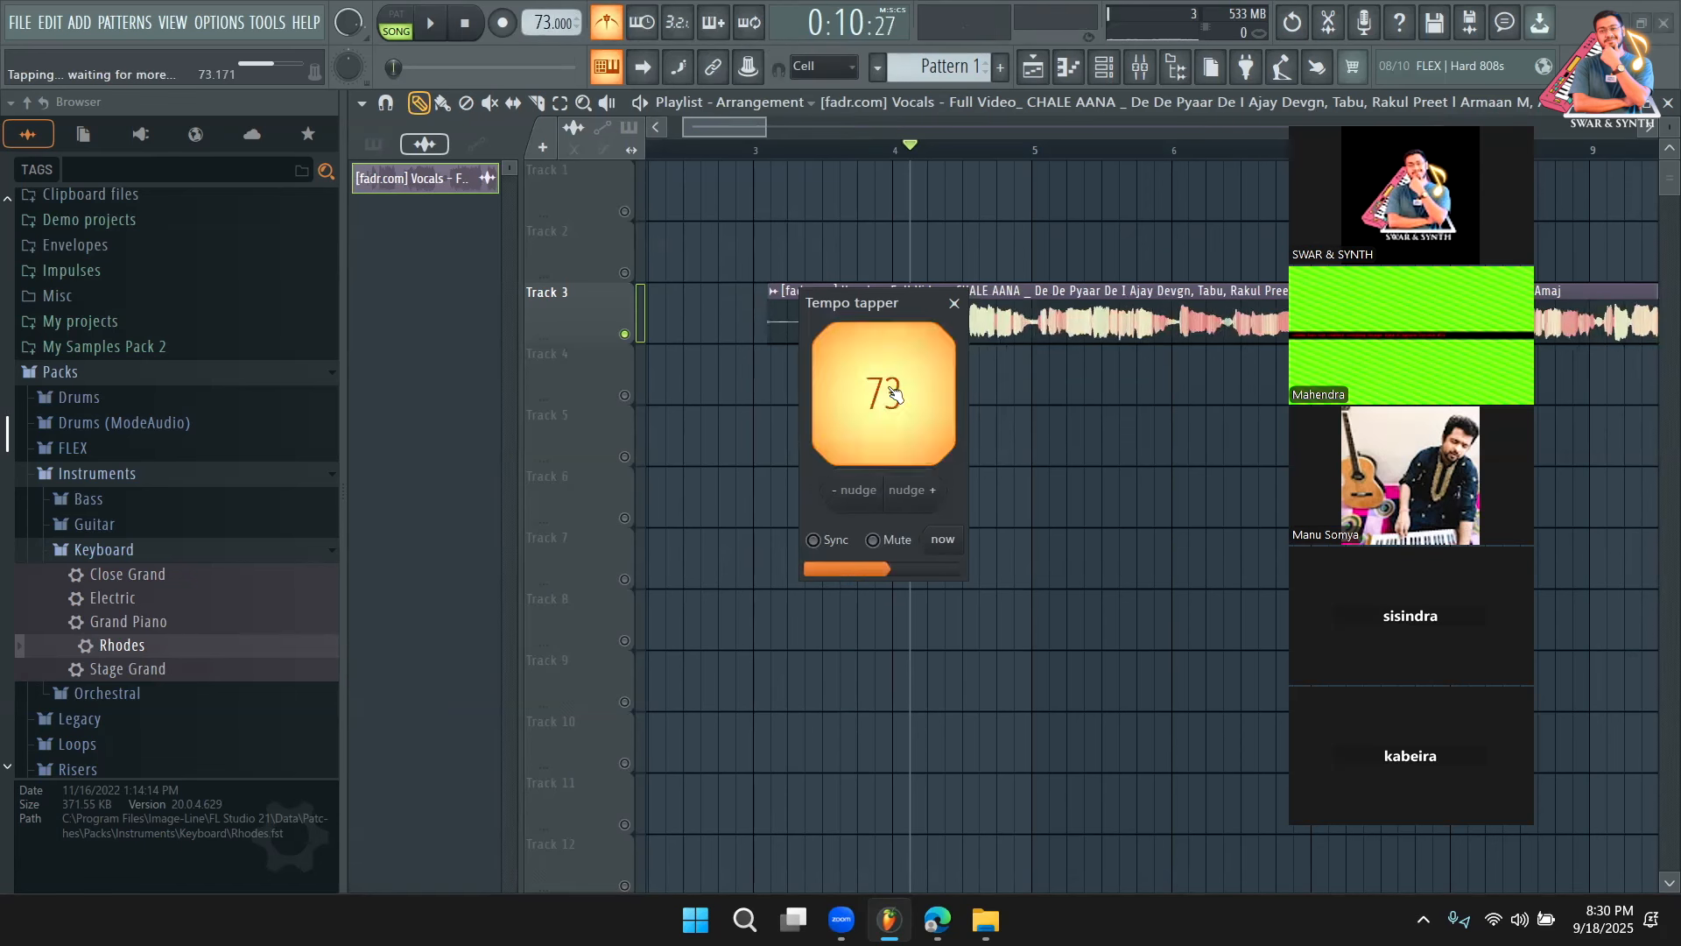
left_click(953, 304)
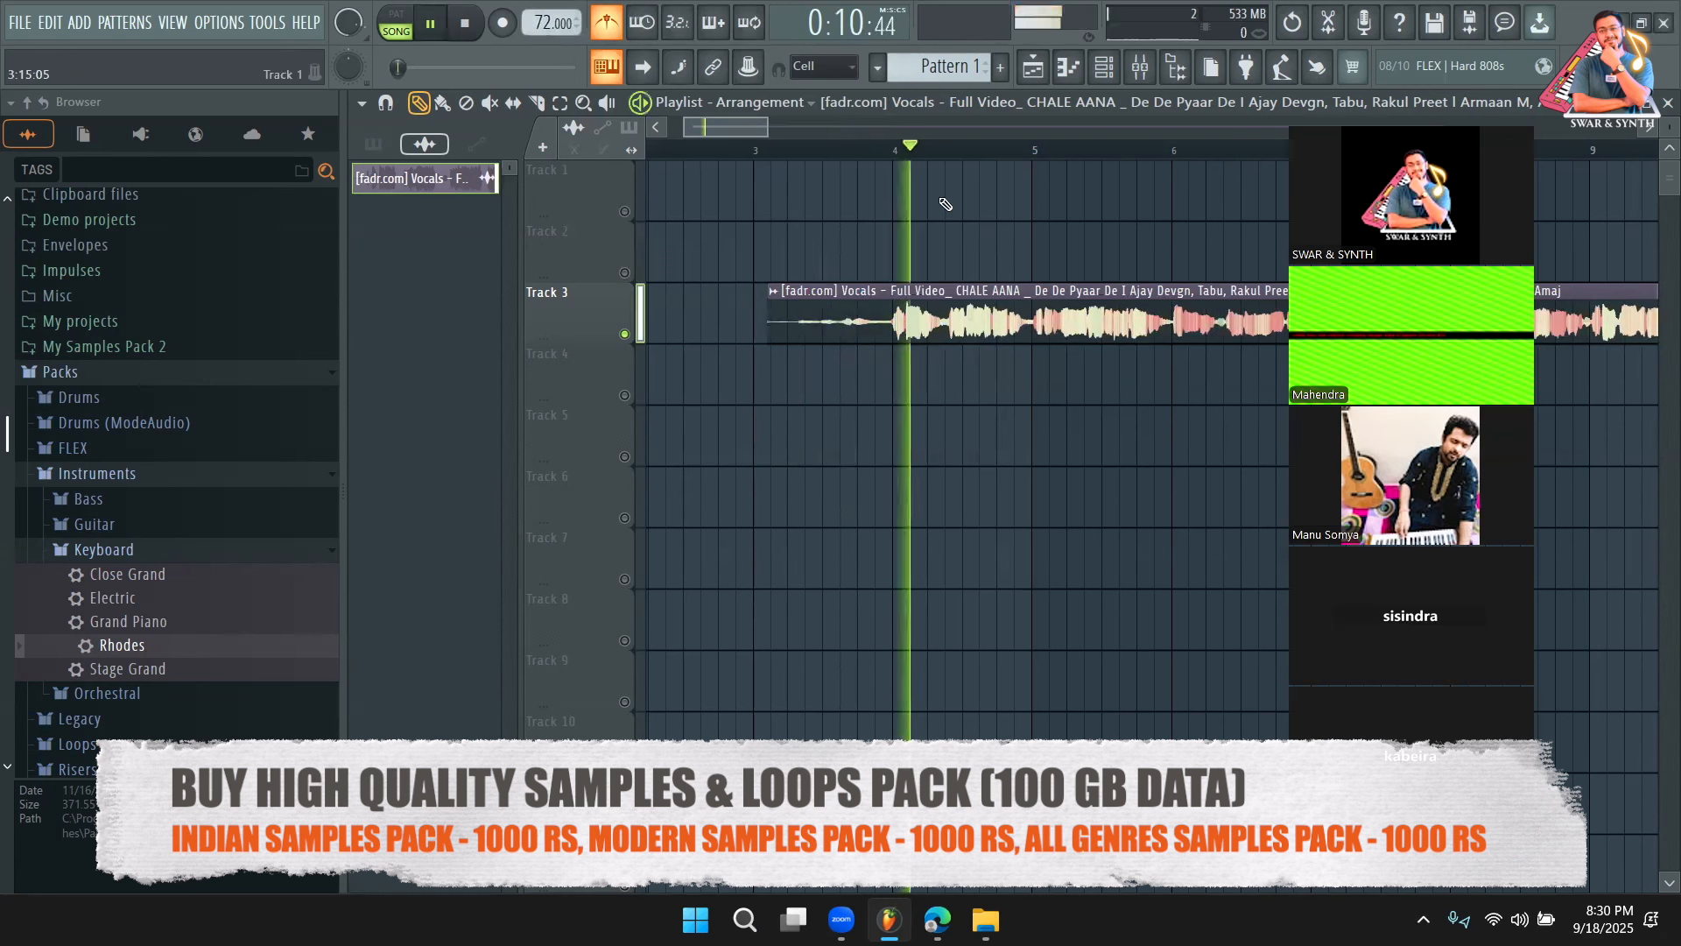
Stop playback, check the YouTube video in the browser and return to FL Studio
key("space")
left_click(935, 920)
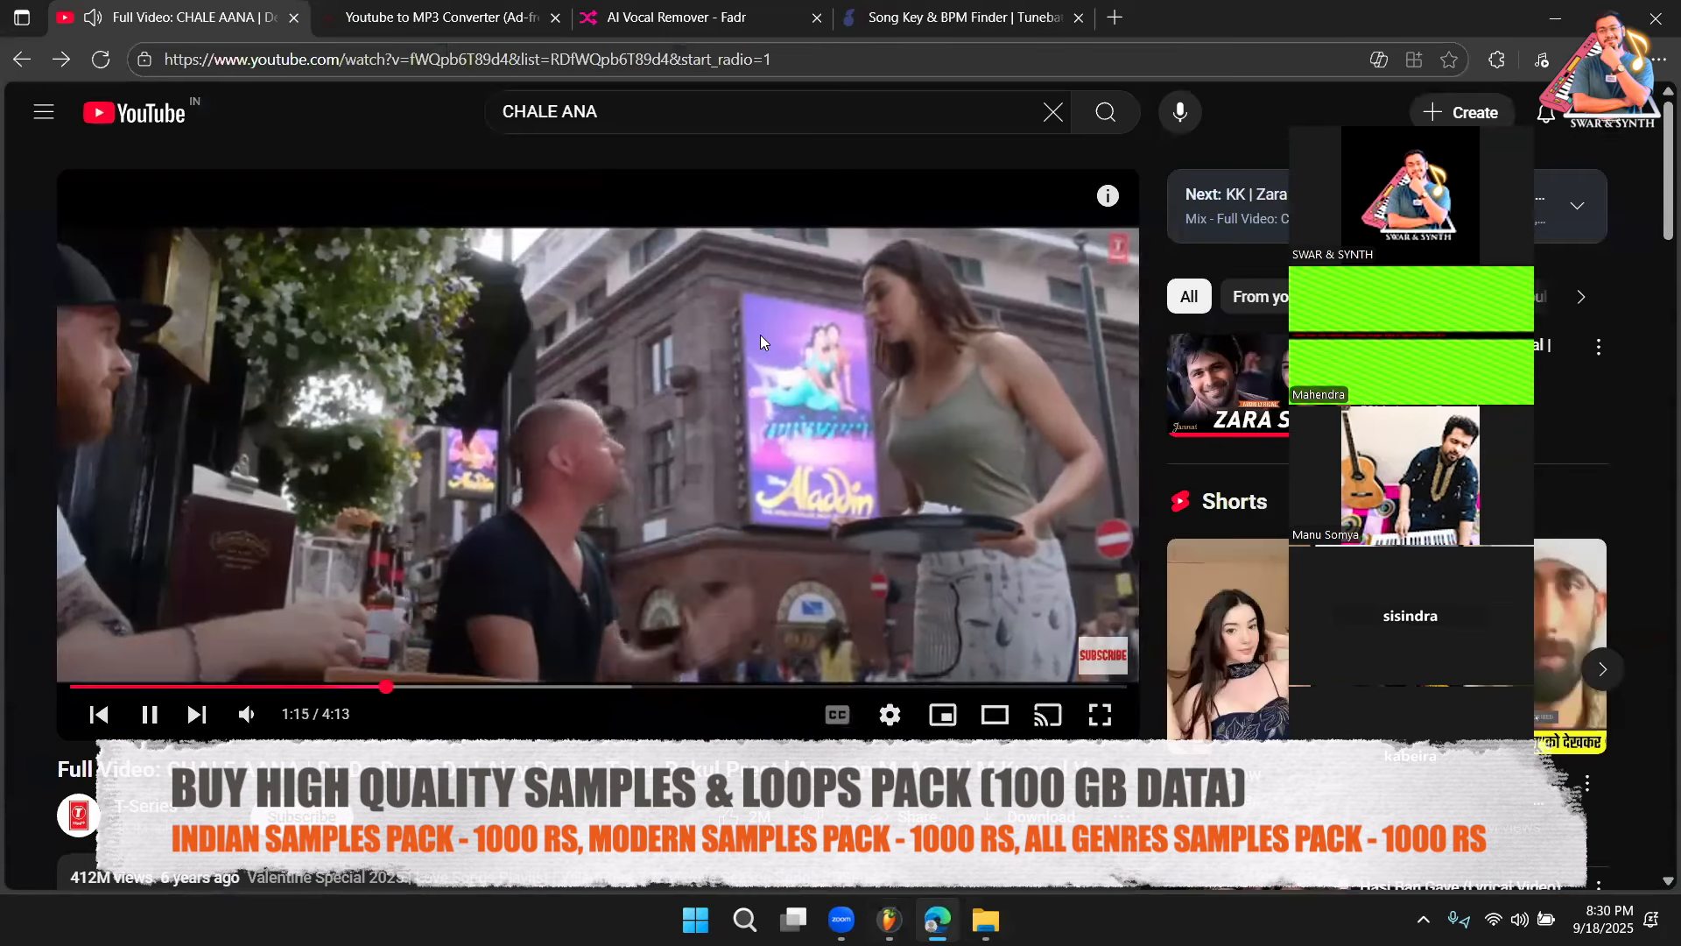
left_click(889, 919)
Move the Track 3 vocals clip later to start at about 3:13:01, replaying it against the metronome from the middle of bar 4
key("space")
key("space")
left_click(878, 150)
left_click_drag(979, 324, 1066, 324)
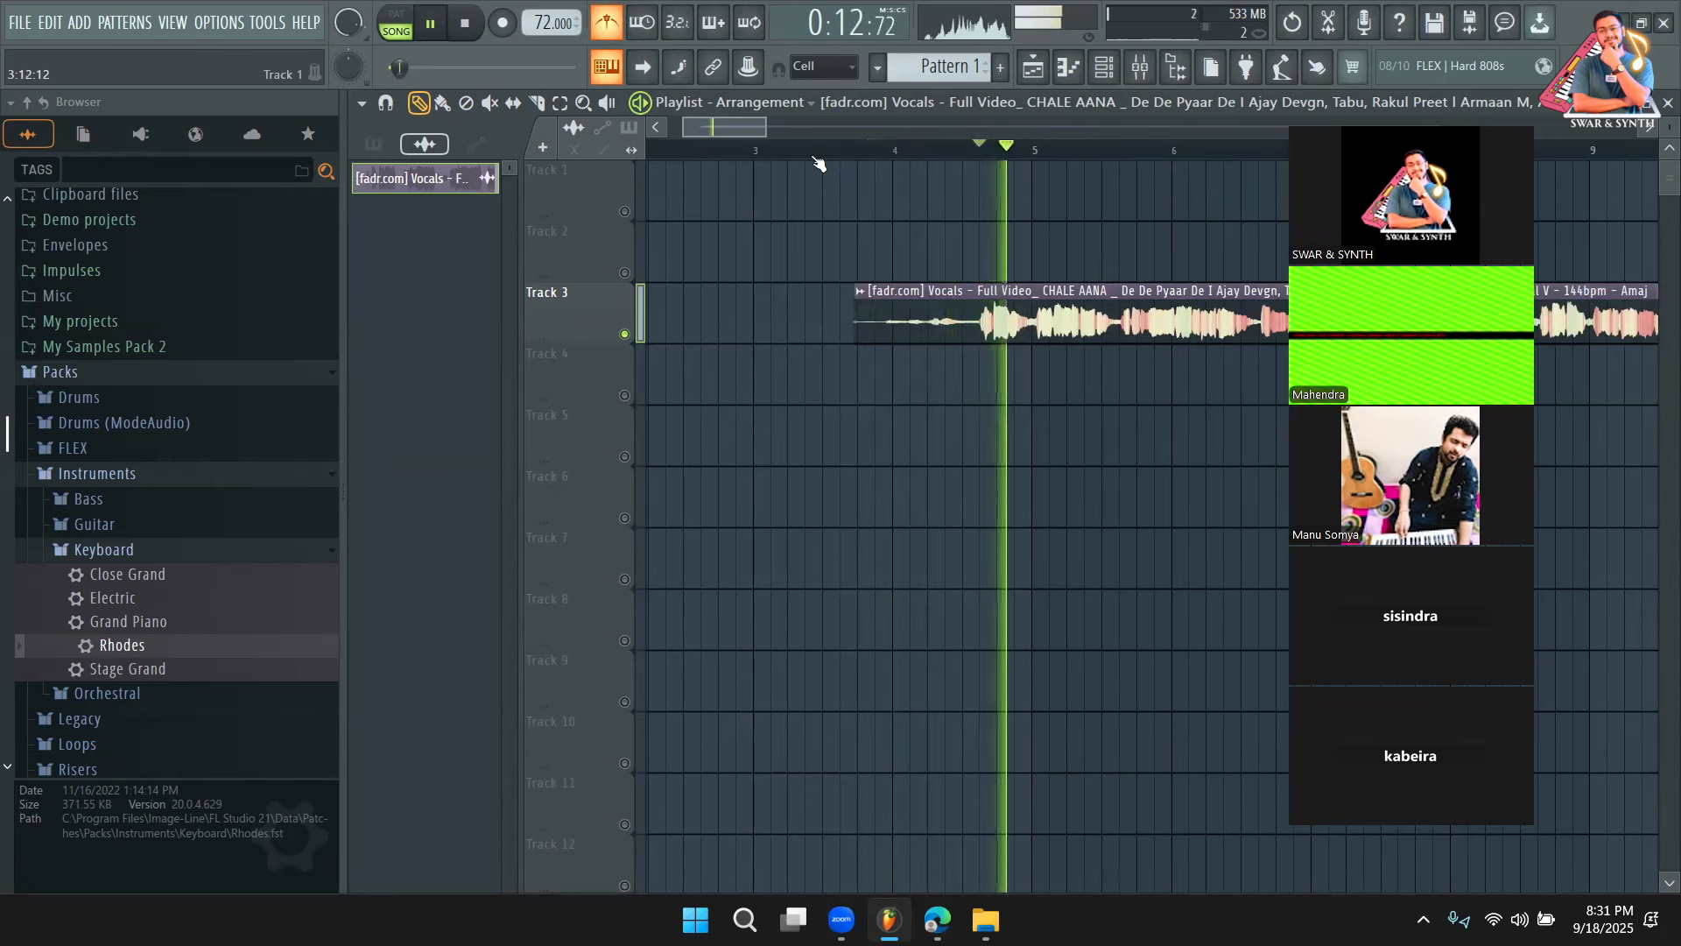
left_click_drag(765, 127, 717, 121)
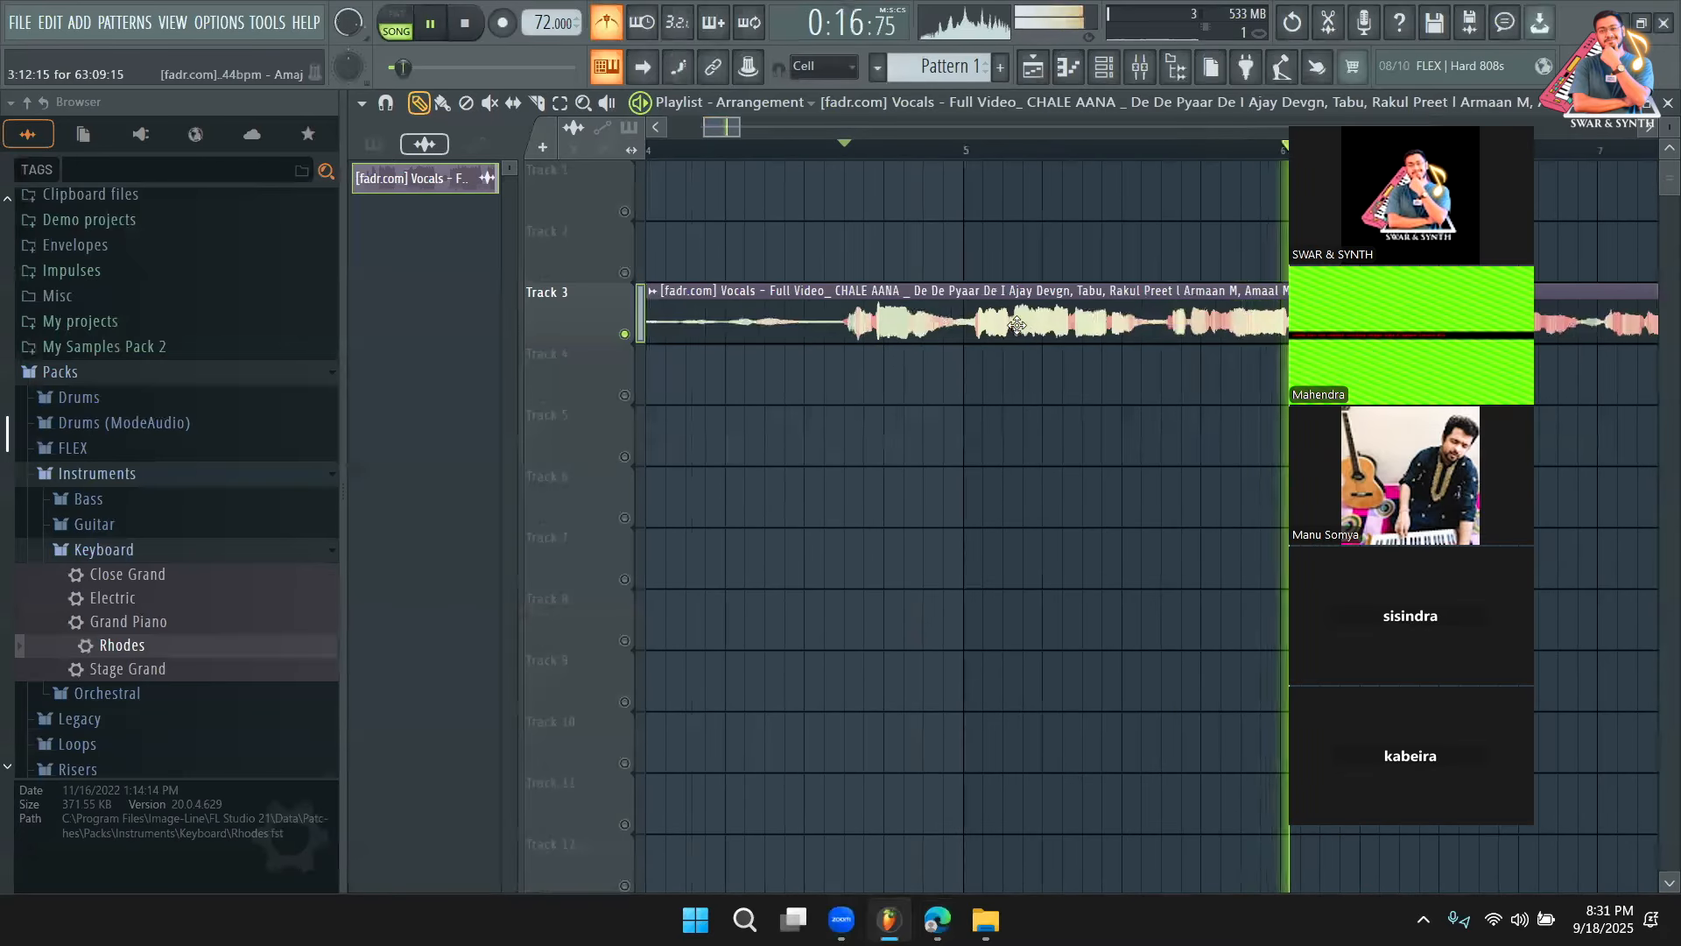
left_click(852, 147)
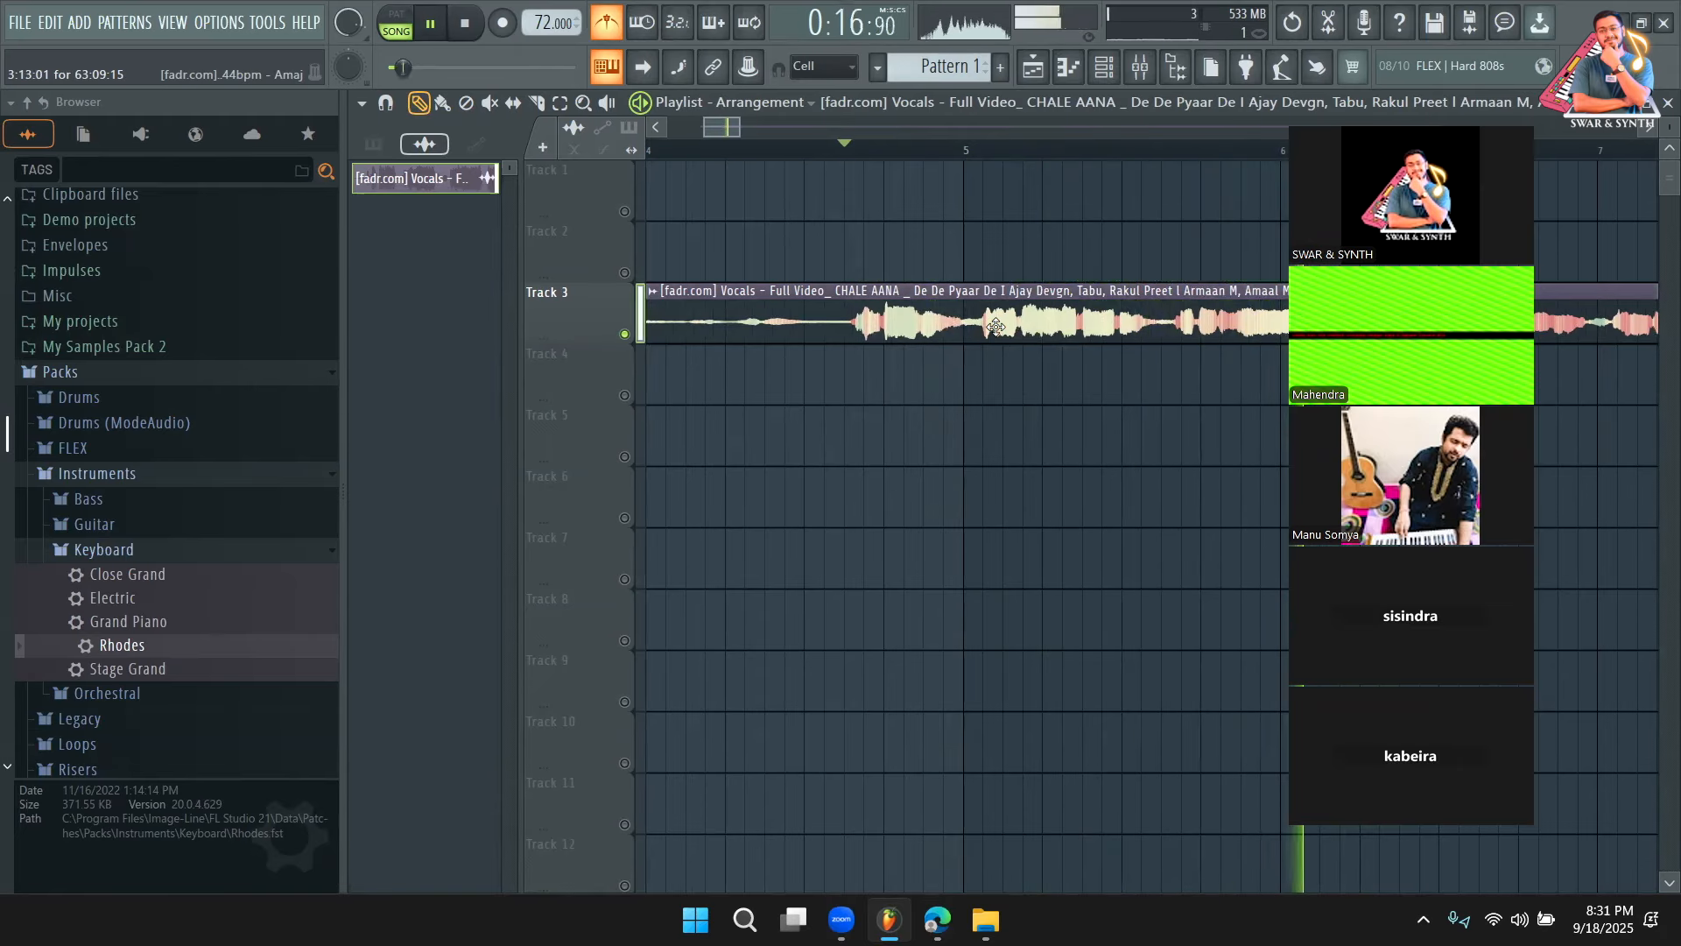
Play the vocals against the metronome through bar 10, stop playback, and slice off the quiet lead-in before the first phrase
left_click_drag(1440, 105, 331, 121)
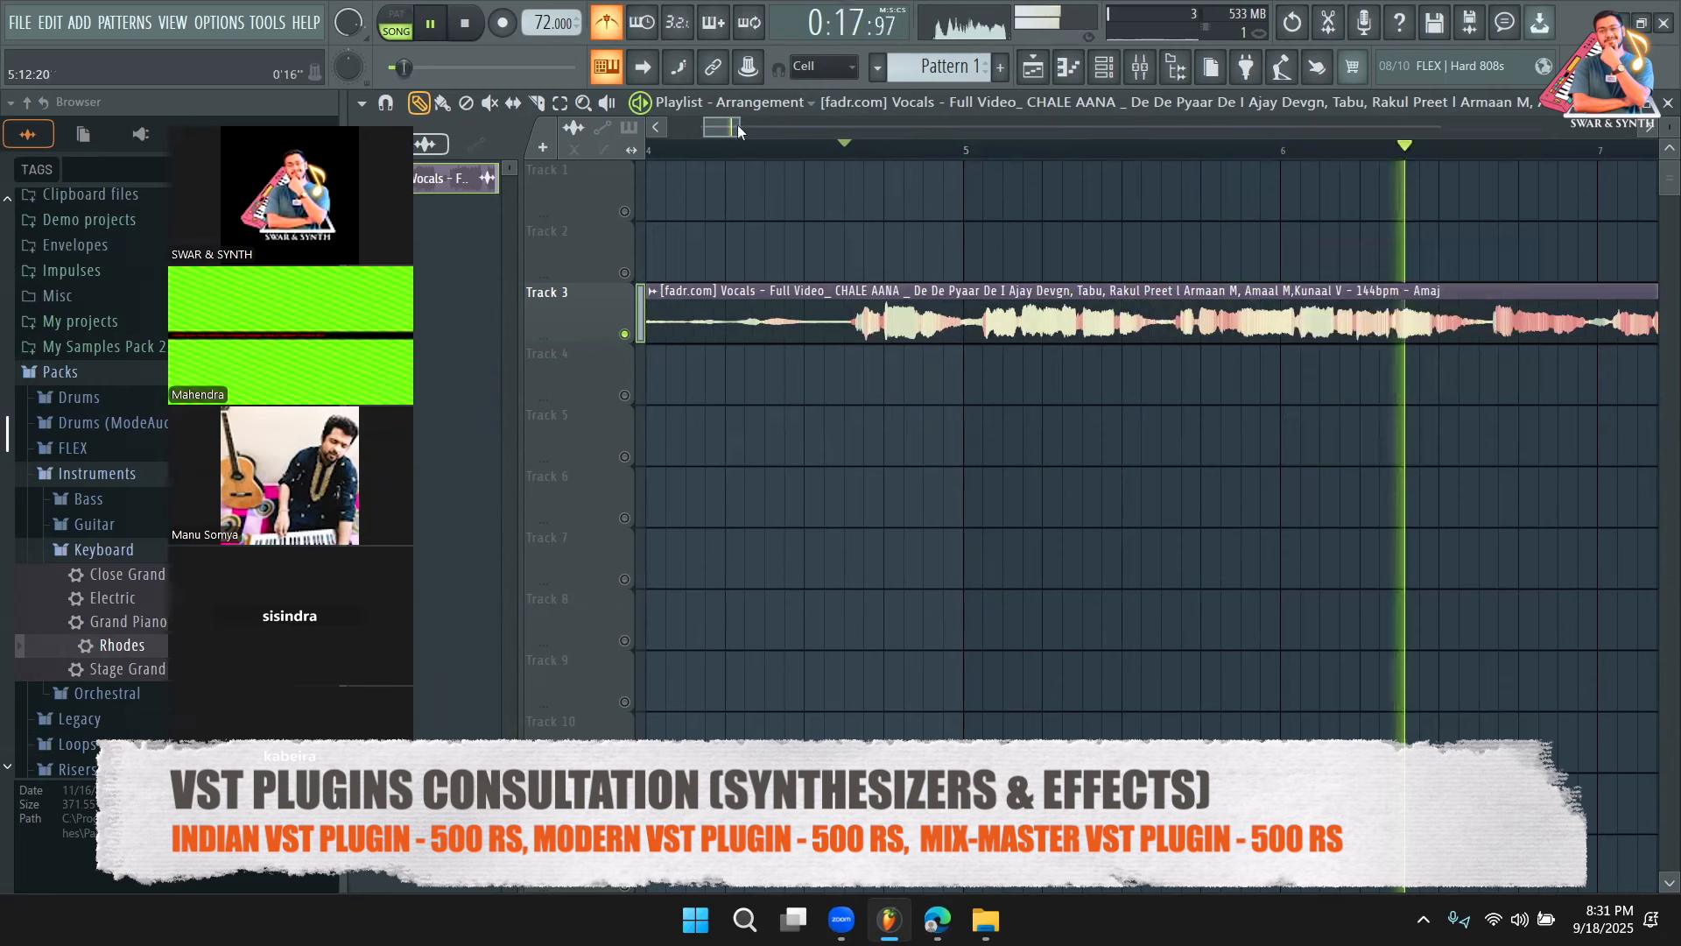
left_click_drag(740, 128, 778, 130)
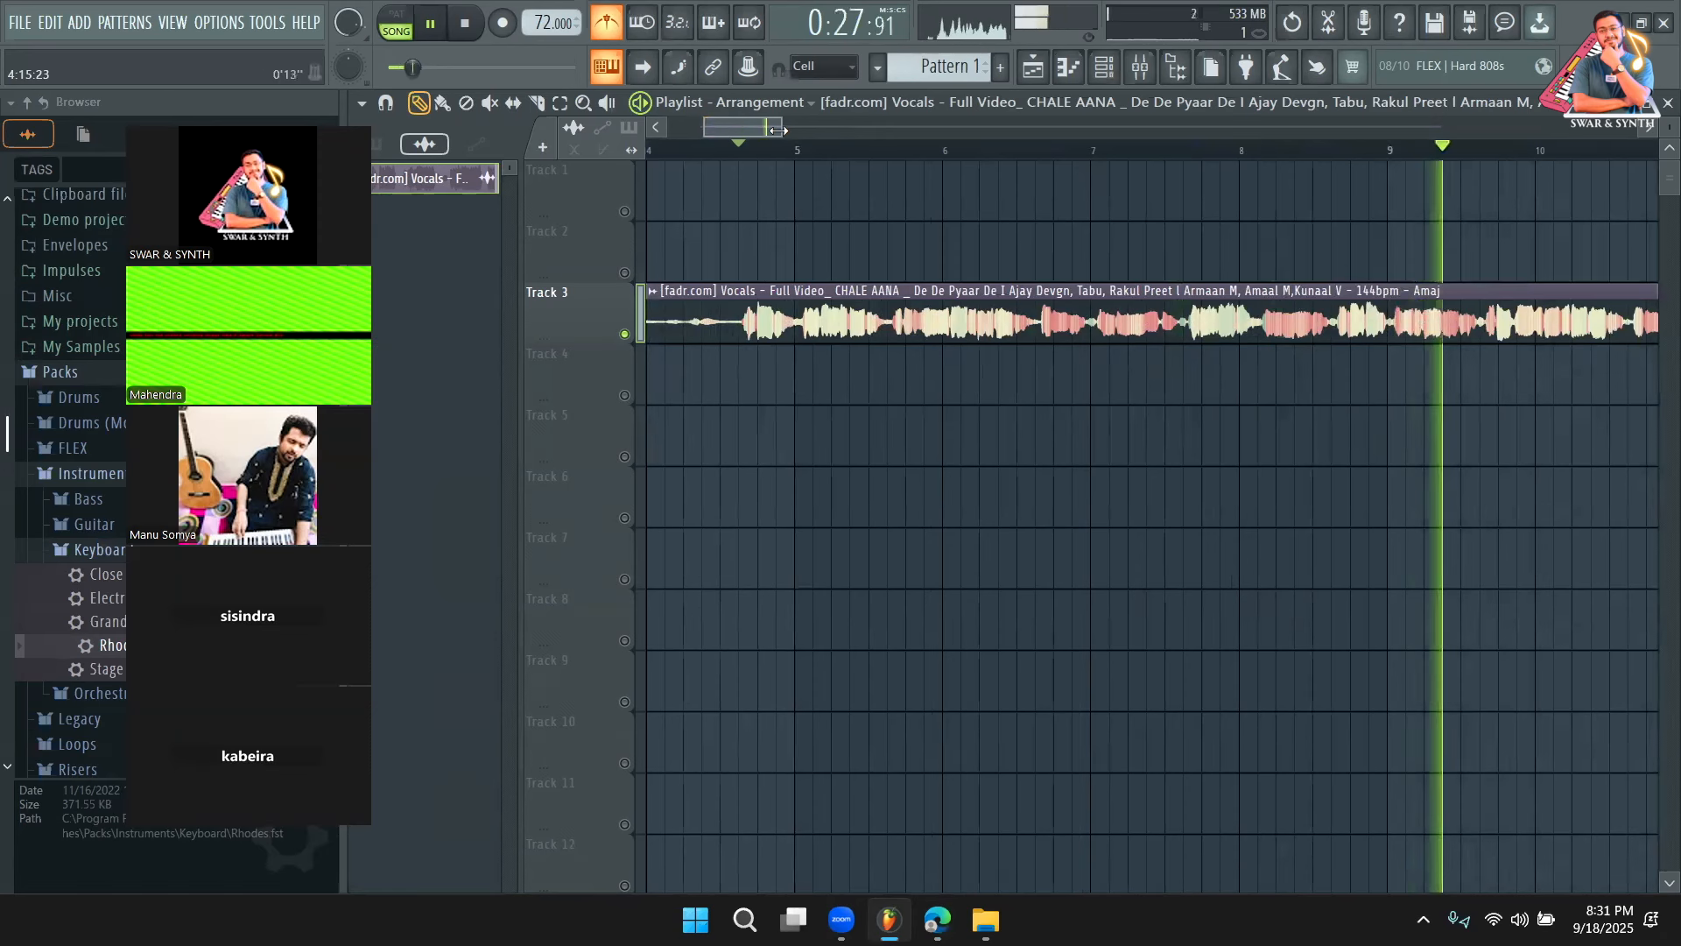
mouse_move(780, 127)
left_mouse_down()
mouse_move(899, 128)
mouse_move(791, 135)
left_mouse_up()
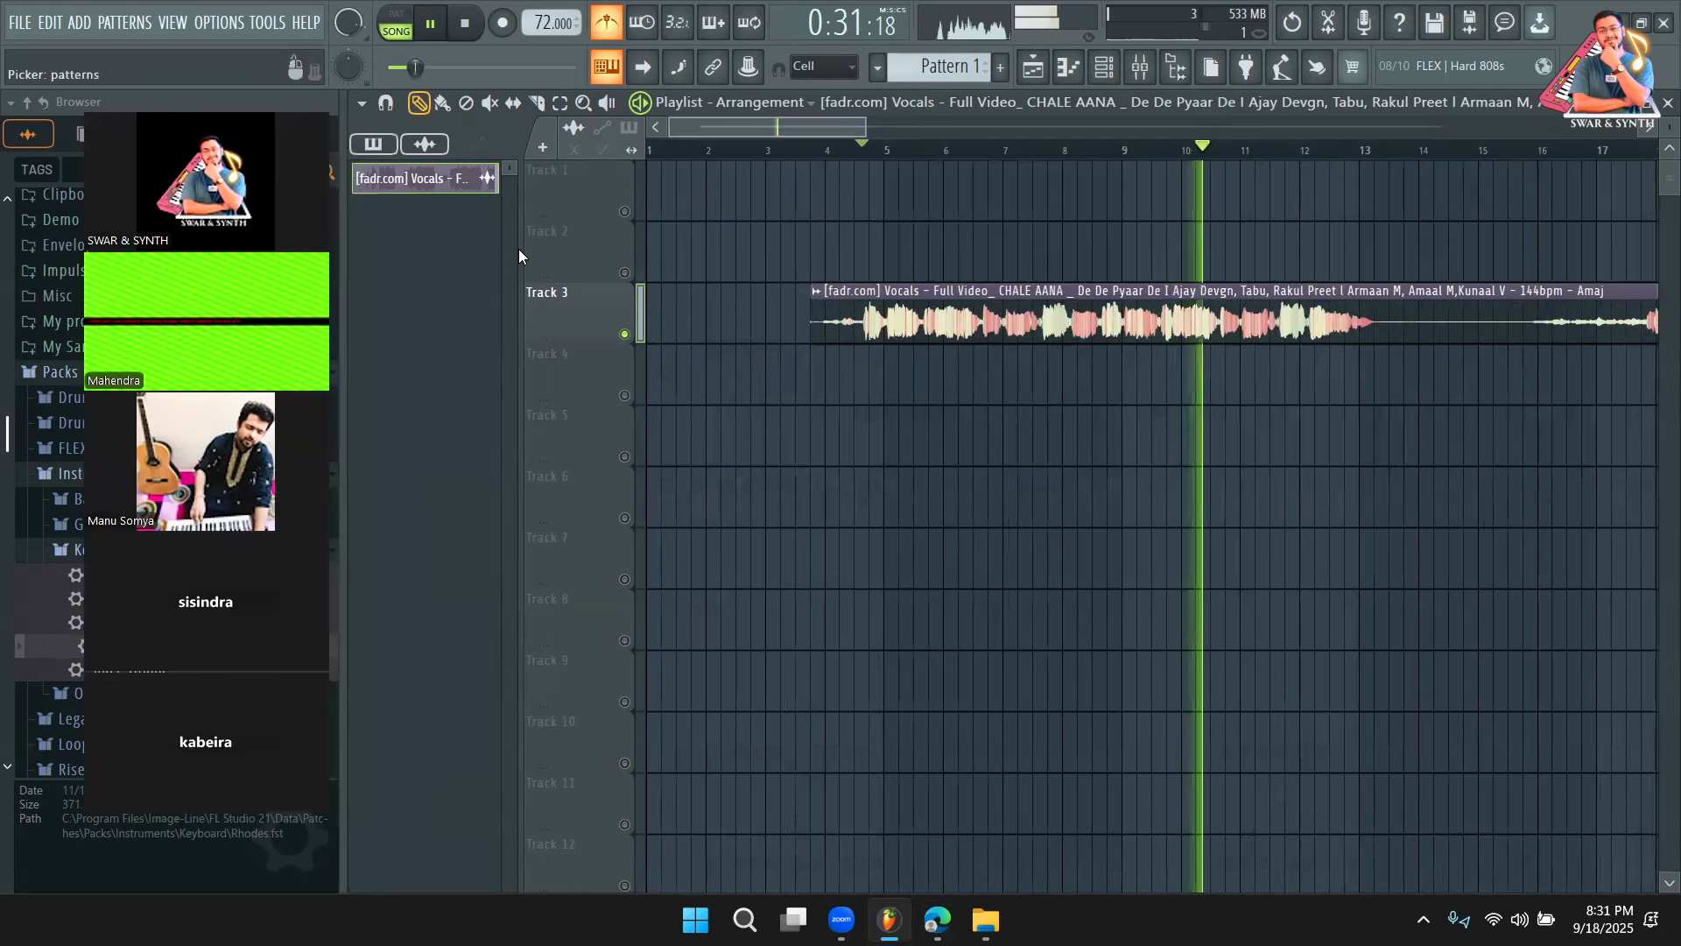
key("space")
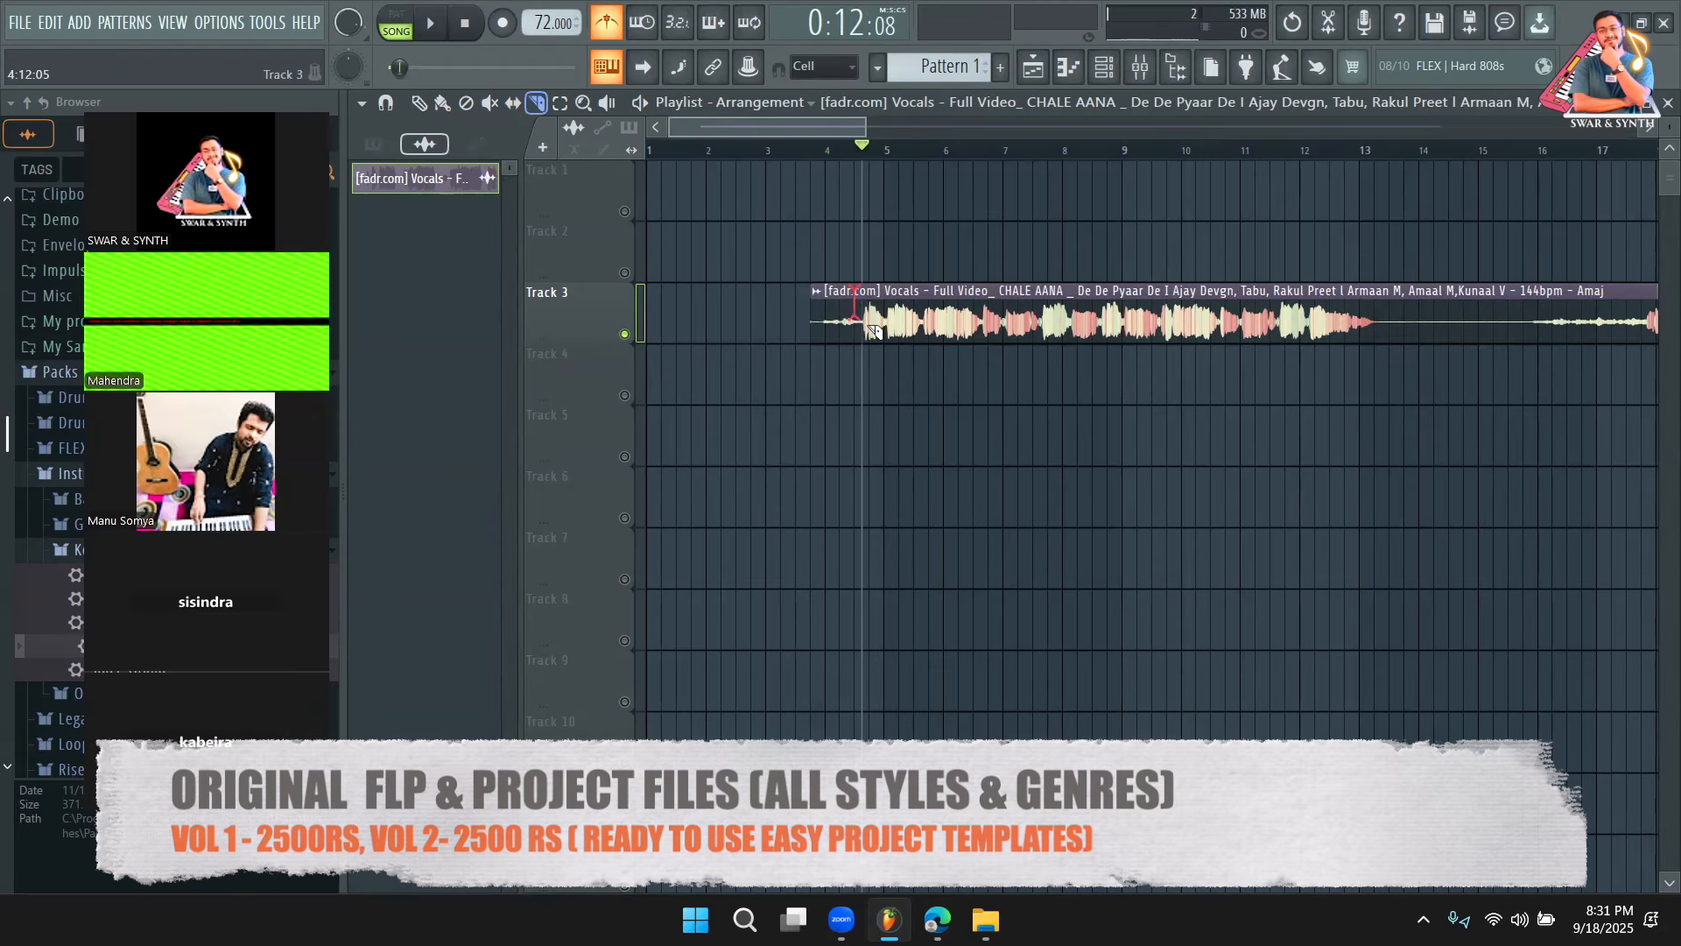
left_click_drag(856, 344, 858, 346)
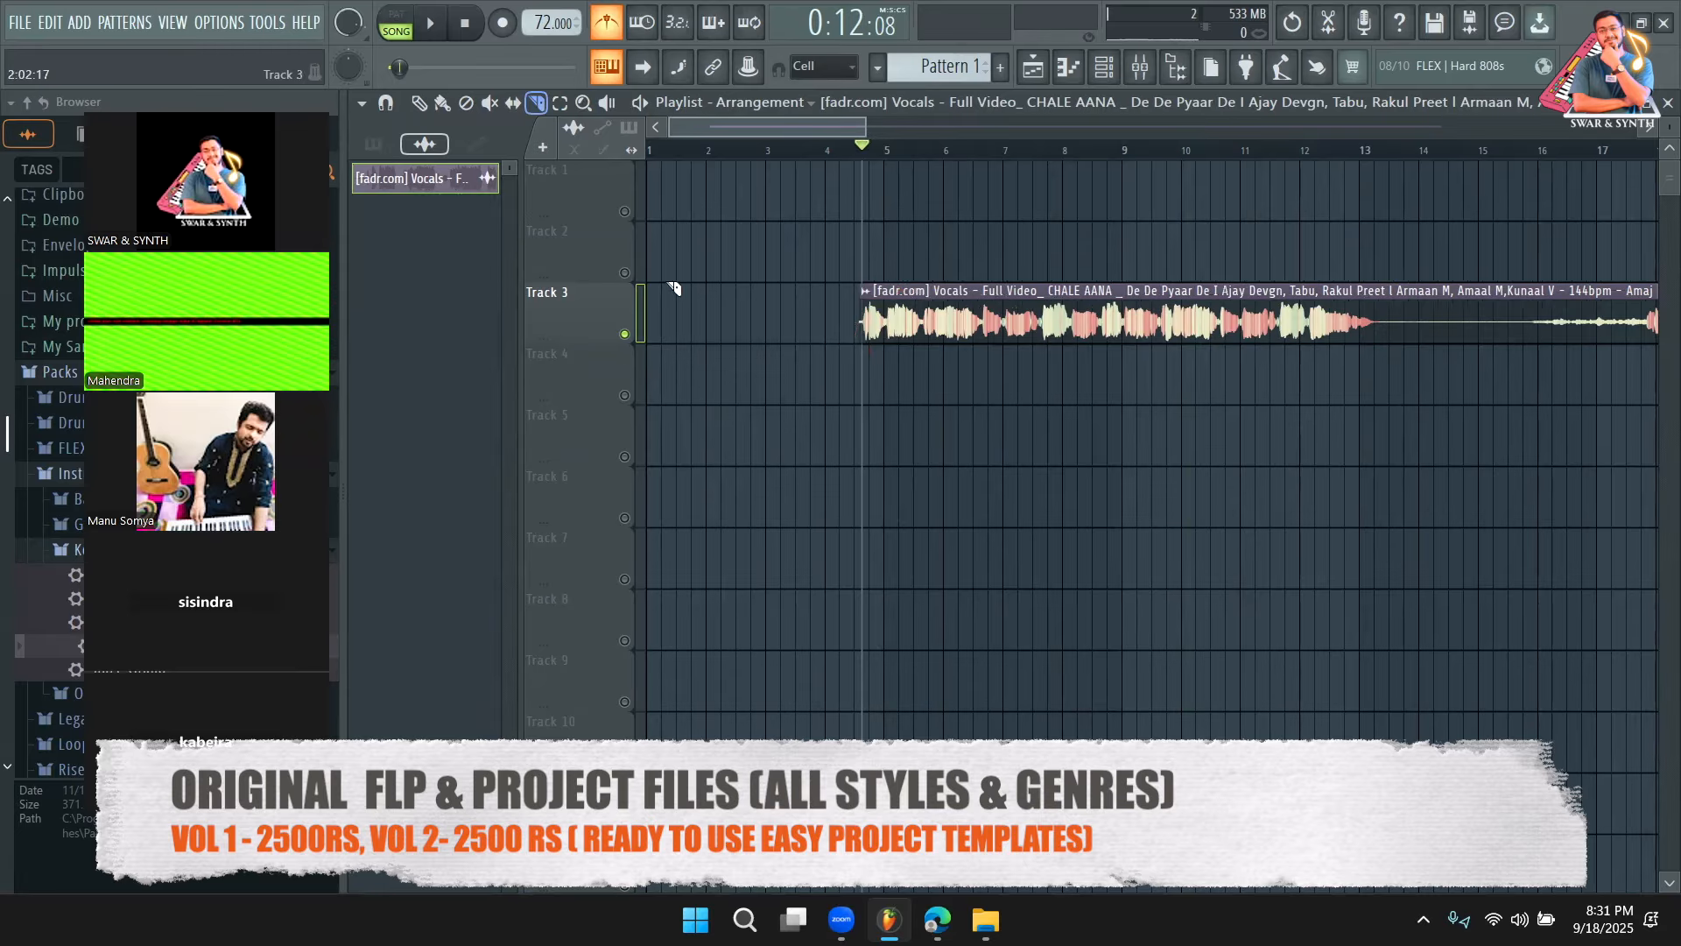
Create Pattern 6 with an 808 Kick hit on the first step and place it on Track 4 at bar 5
left_click(1156, 77)
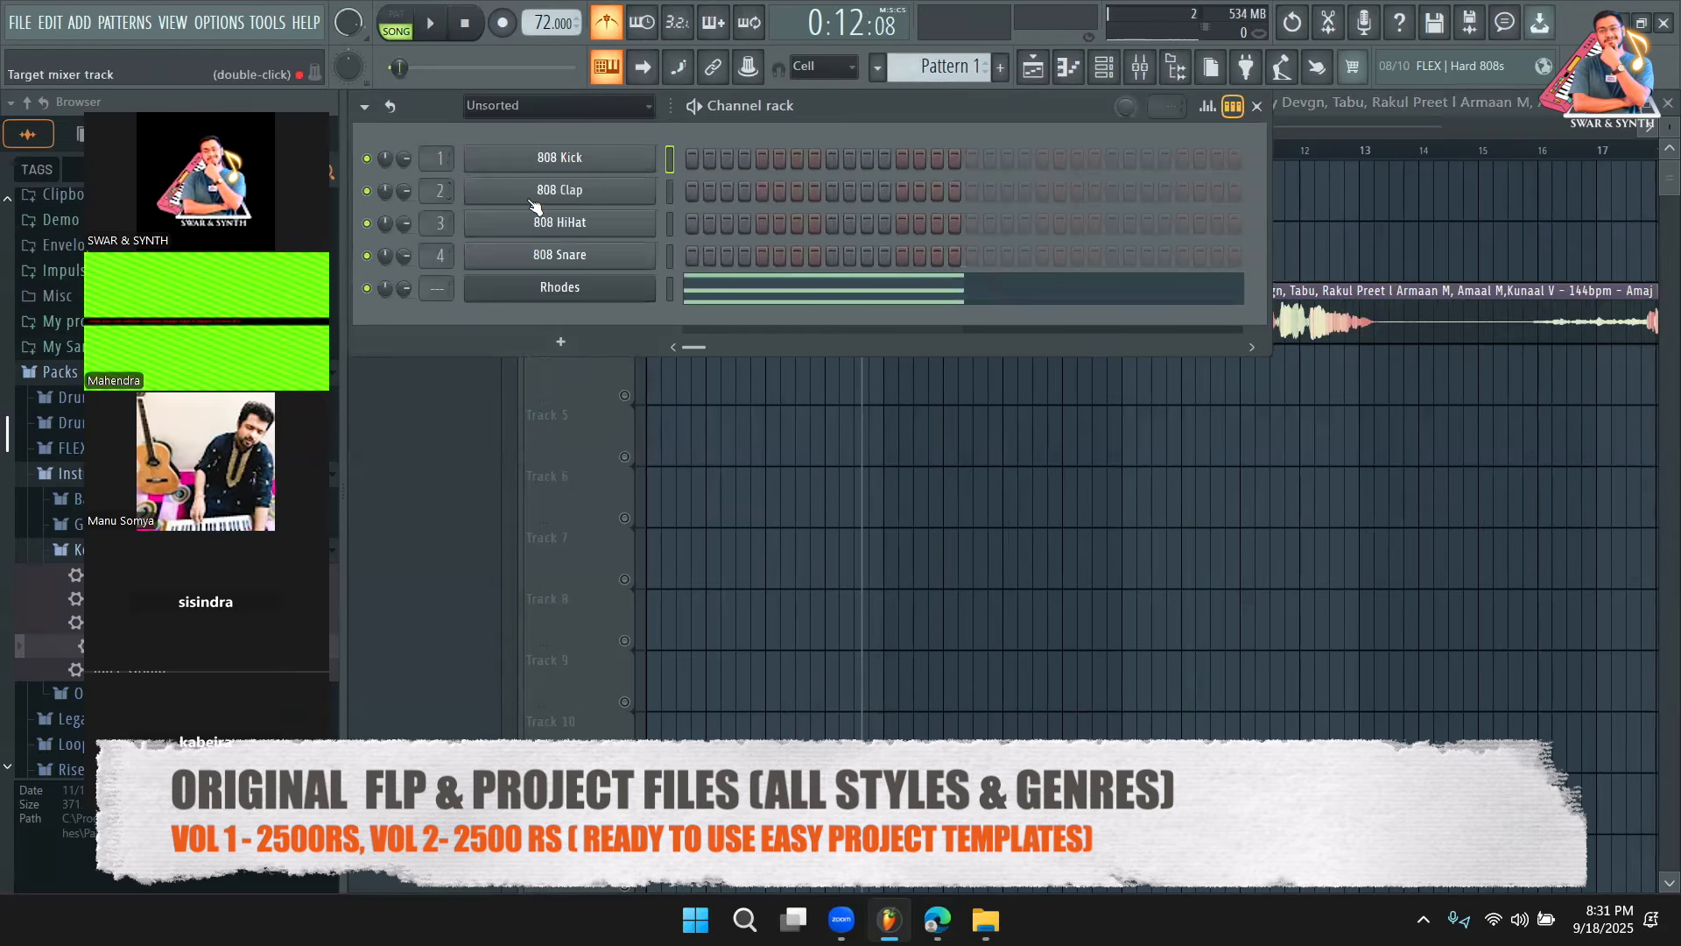
scroll(927, 77, "down", 5)
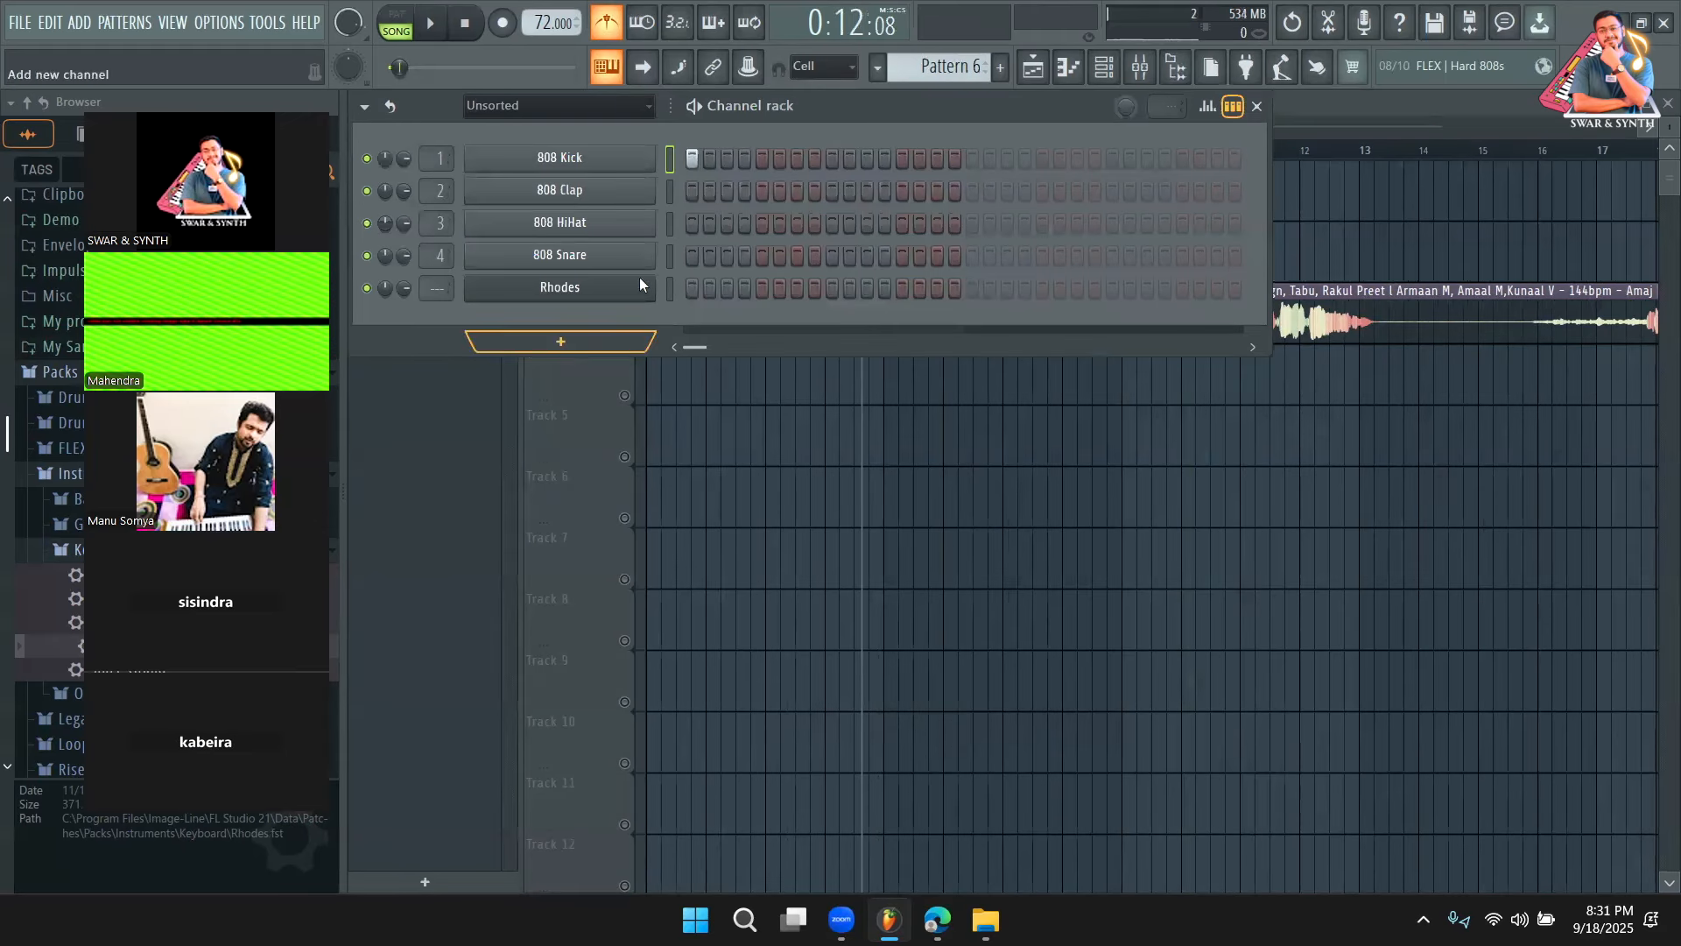
left_click(502, 429)
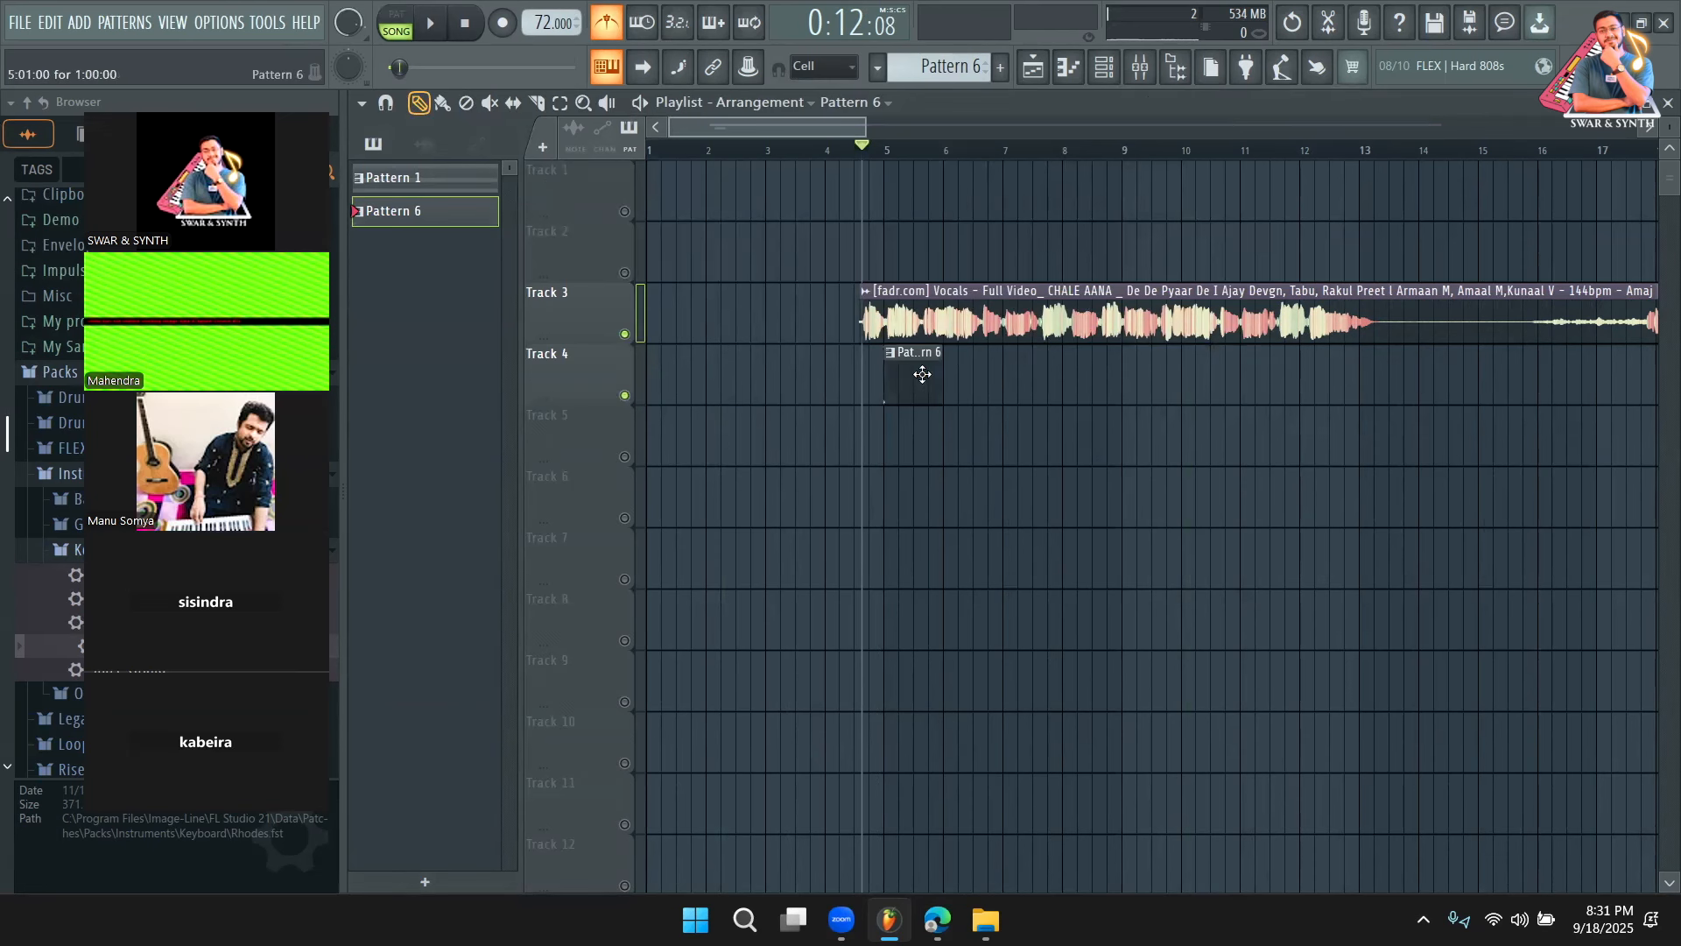
Play the vocals with Pattern 6 from the middle of bar 4 and open the vocals clip's channel settings
double_click(919, 328)
key("space")
left_click(1131, 364)
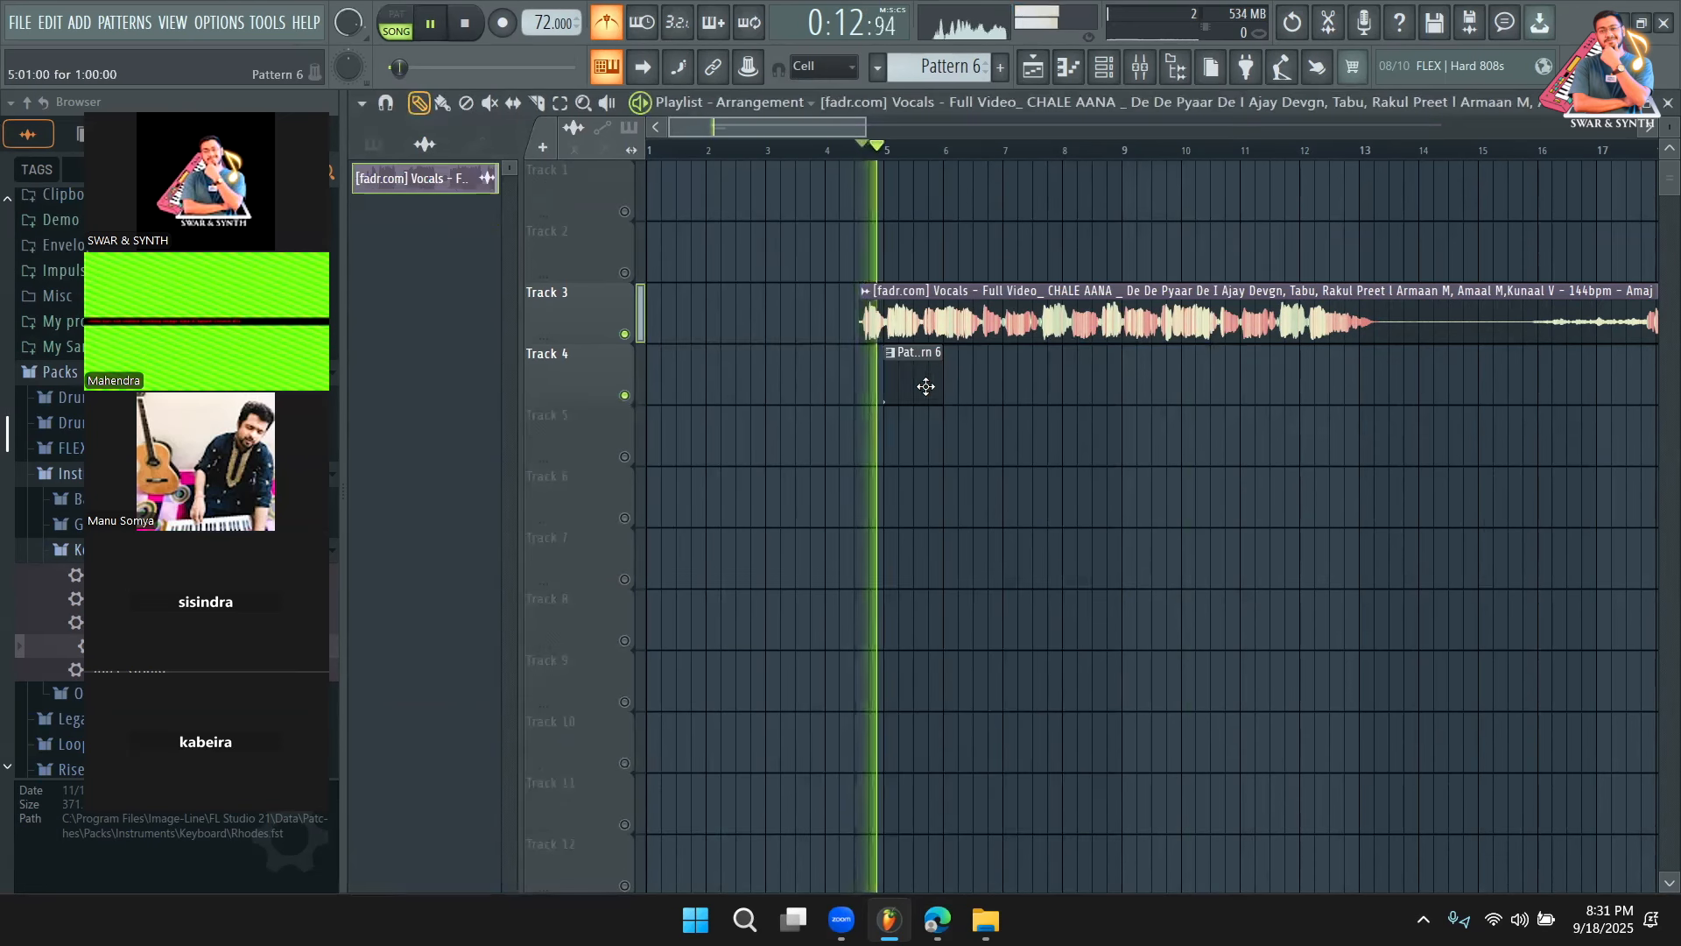
double_click(917, 326)
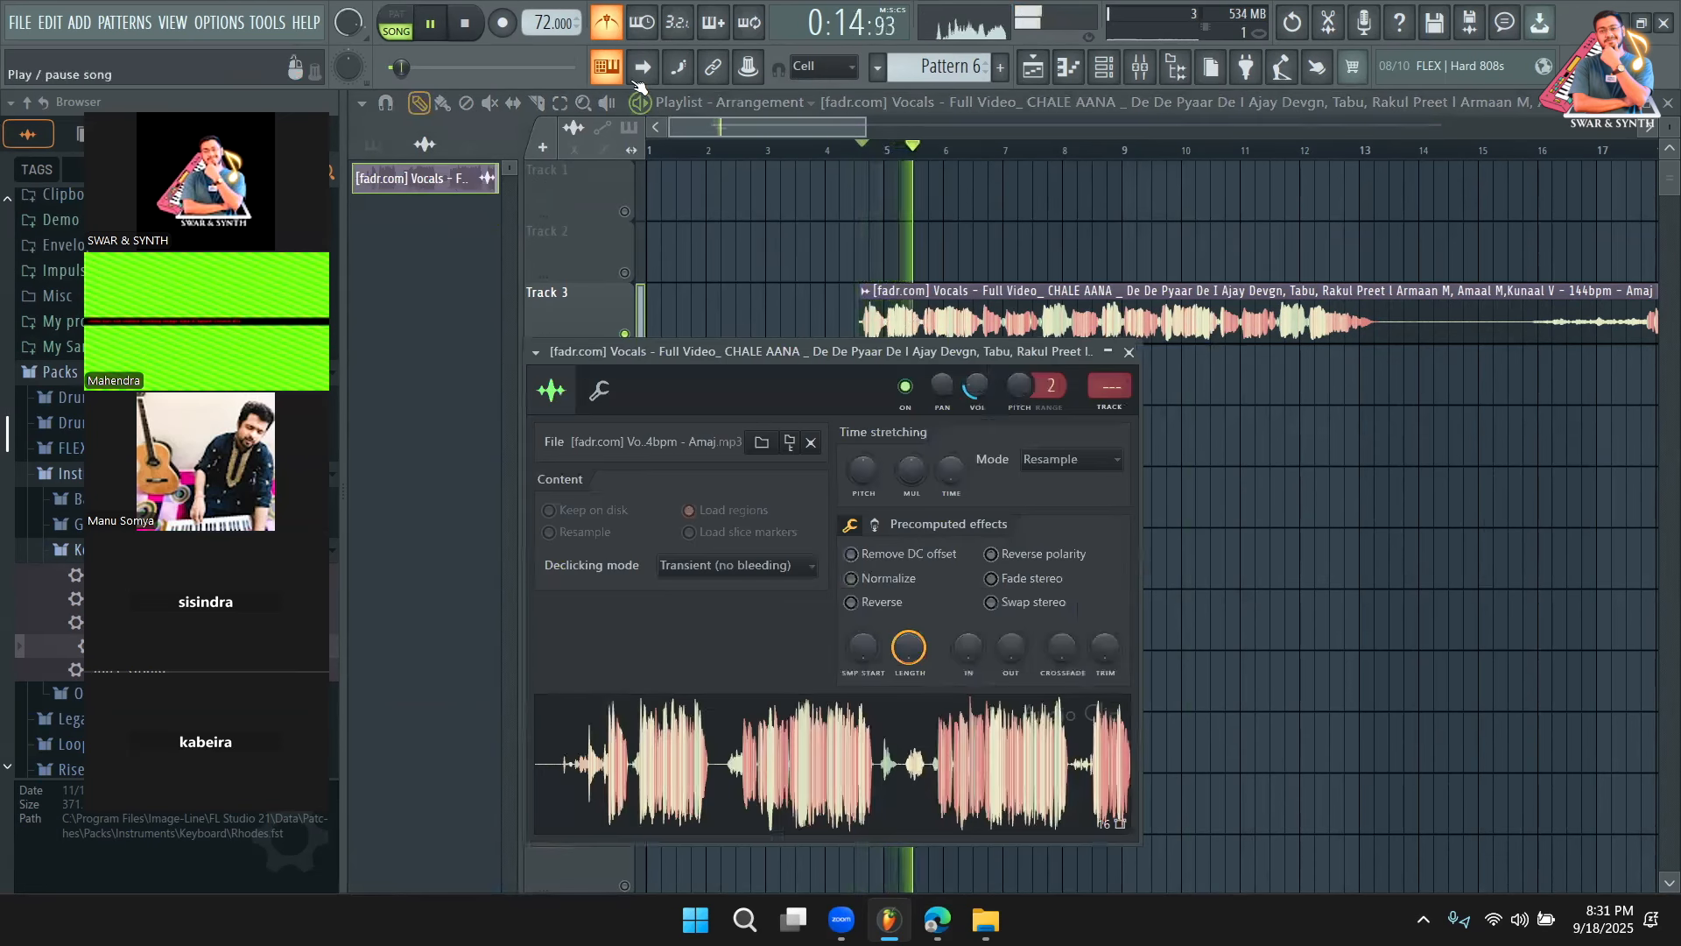
Play the vocal briefly, place a Pattern 6 clip at bar 5 on Track 4, and open the channel rack
key("space")
left_click(942, 308)
key("space")
double_click(922, 366)
left_click(1104, 67)
key("space")
Program Pattern 6 with 808 Kick on steps 1 and 7, 808 Clap on 5 and 13, and 808 HiHat on 3, 7, 11 and 15
left_click(767, 192)
key("space")
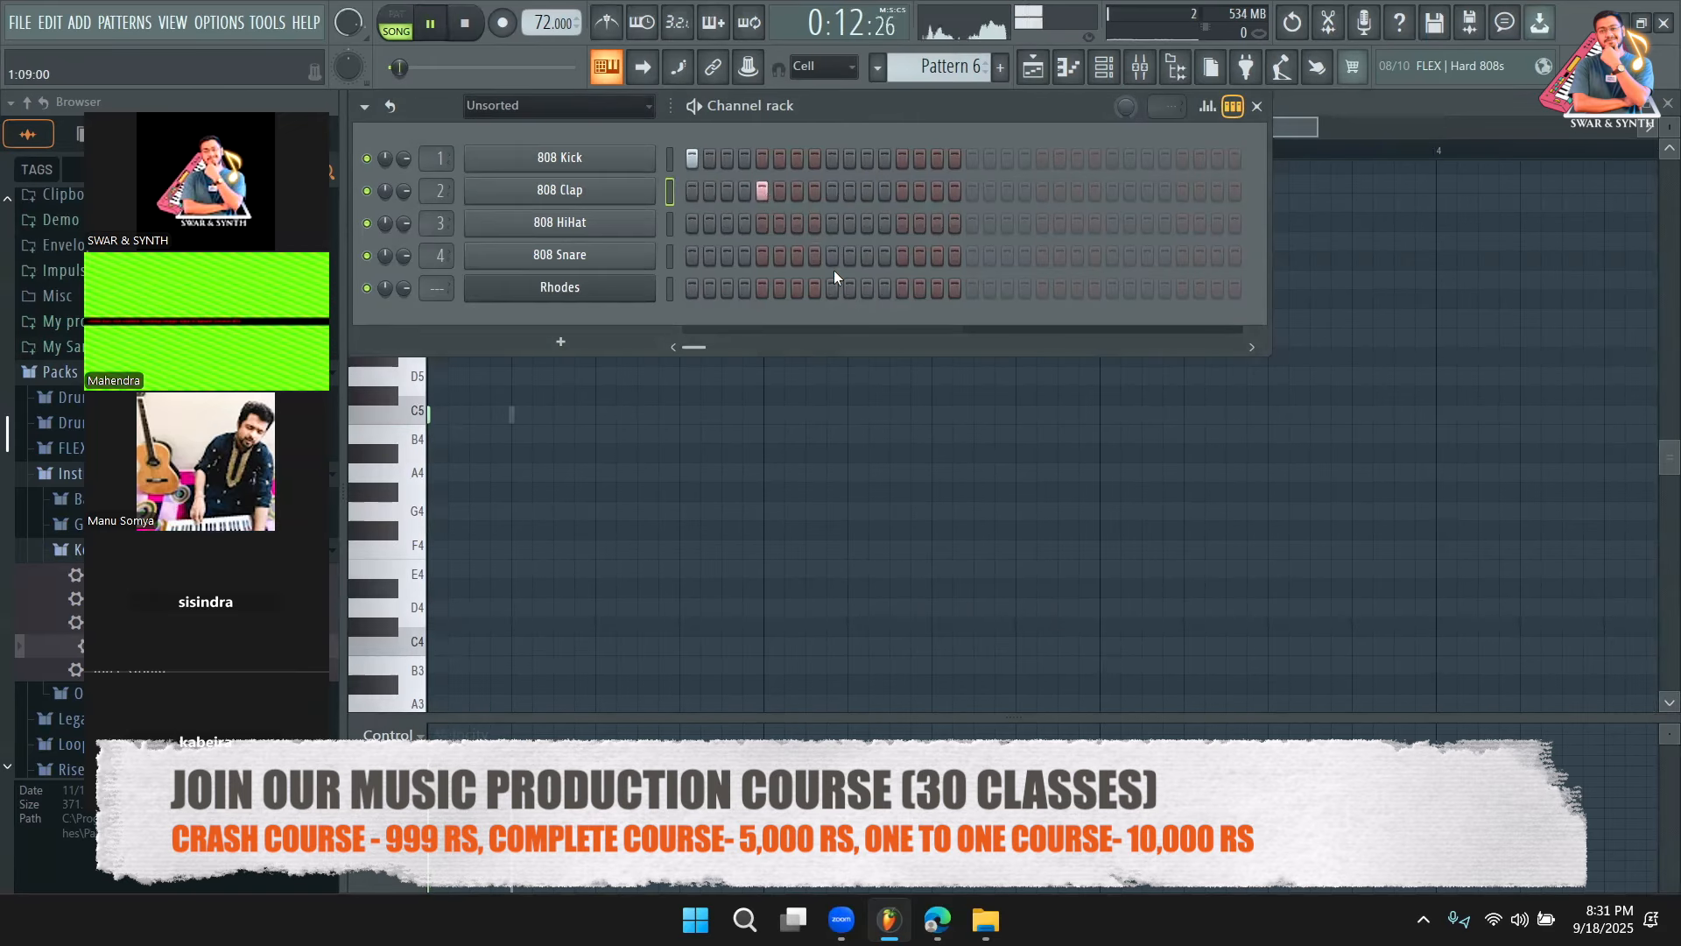
key("space")
left_click(798, 159)
left_click(904, 192)
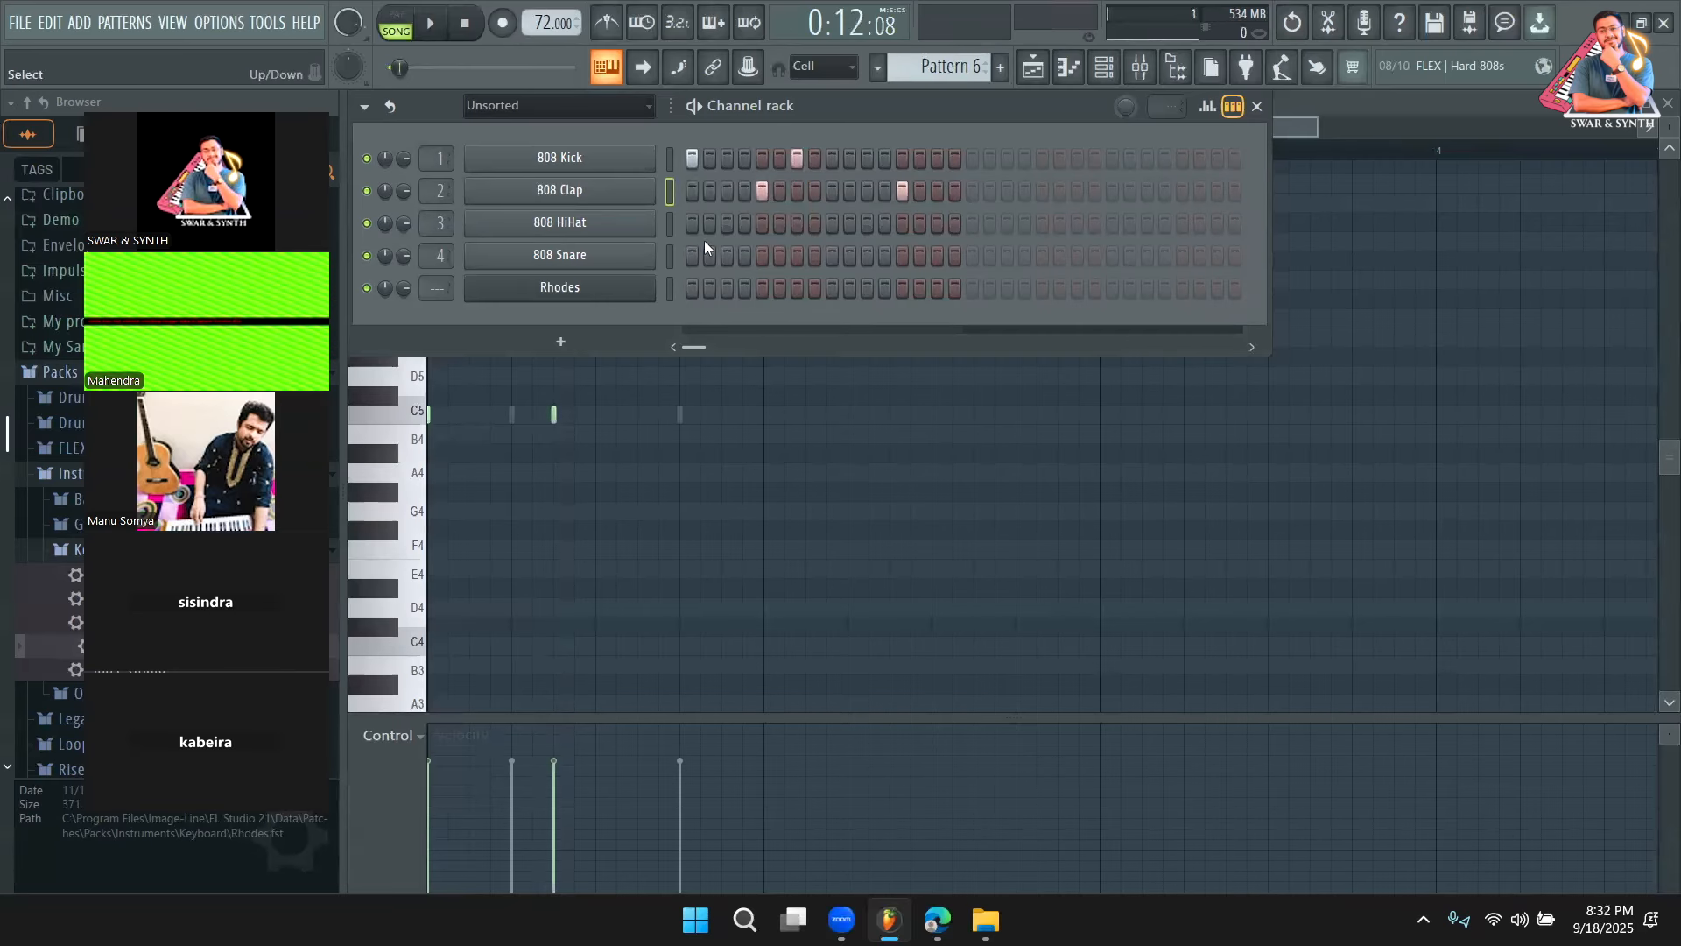
left_click(867, 224)
left_click(937, 224)
key("space")
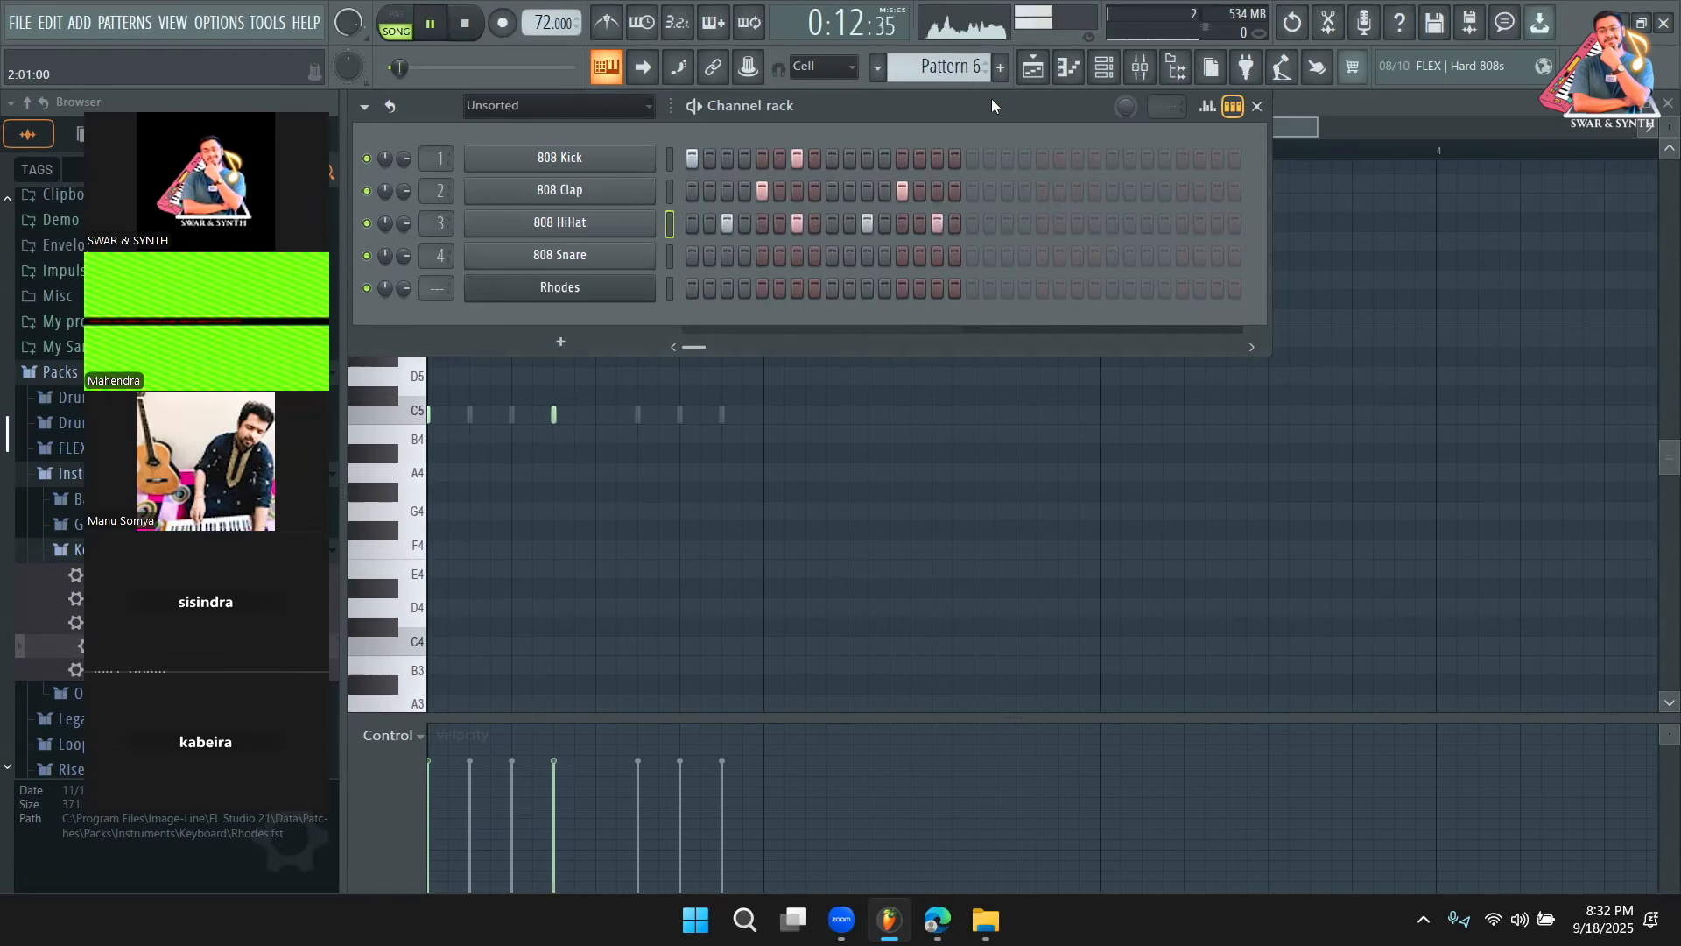
Repeat the Pattern 6 clip on Track 4 from bar 6 through bar 12 and play it against the vocal
left_click(1033, 80)
left_click(963, 378)
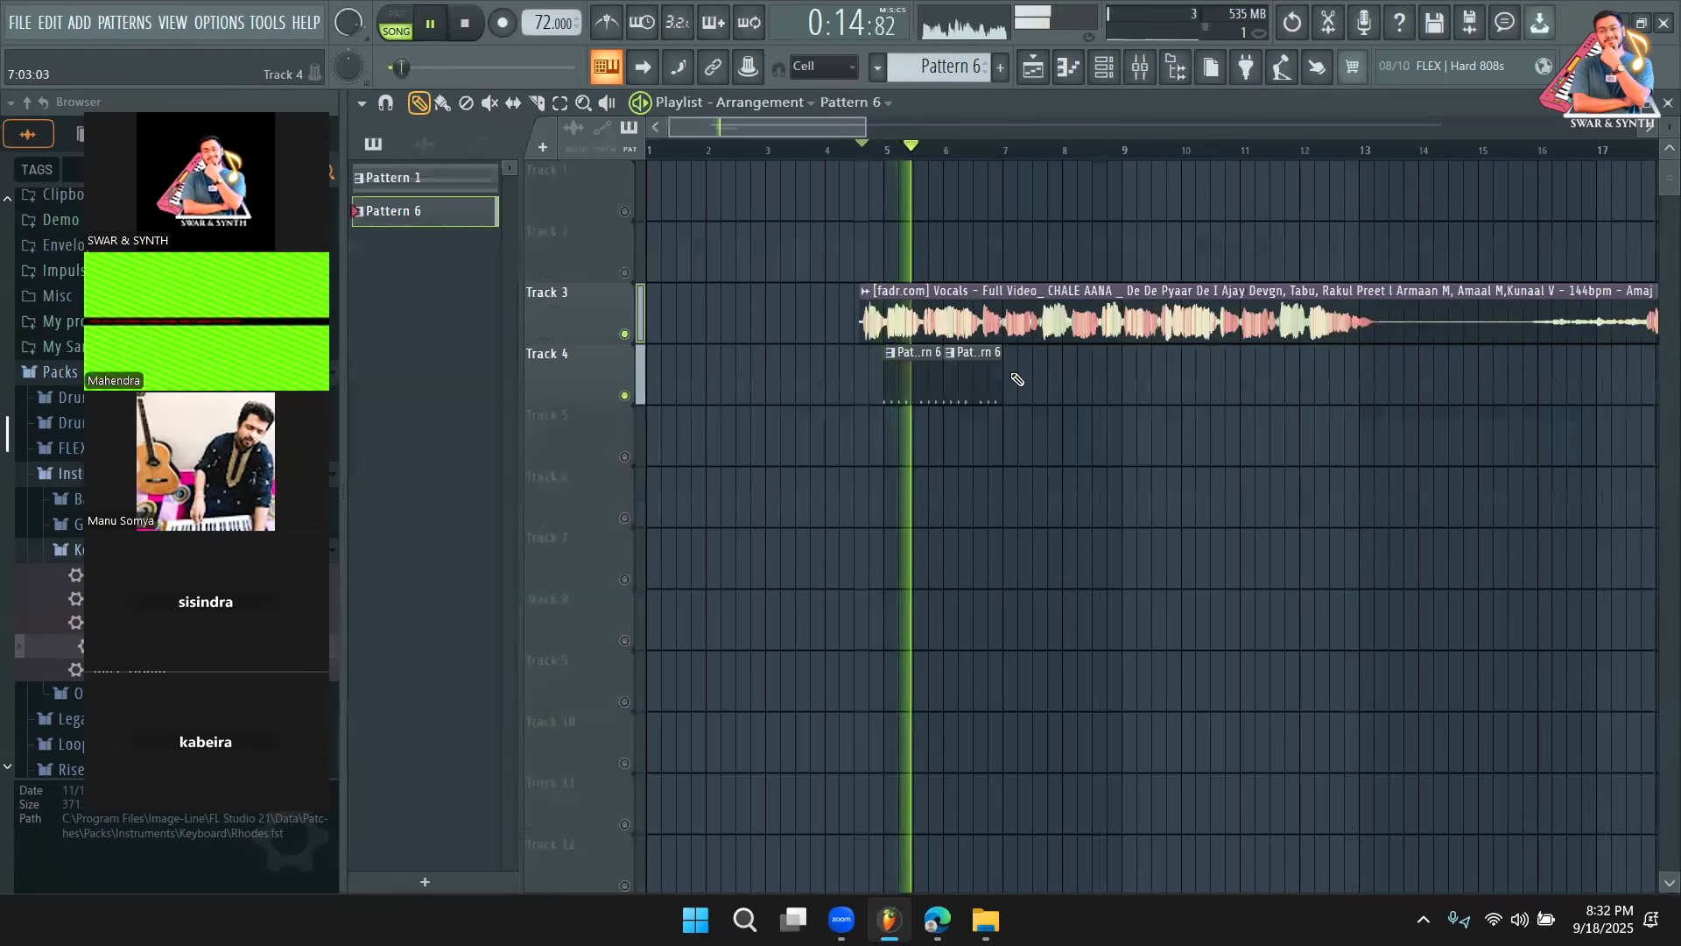
left_click(1016, 372)
left_click(1084, 371)
left_click_drag(1084, 371, 1076, 369)
left_click(1137, 373)
left_click(1184, 372)
left_click(1246, 374)
left_click(1325, 375)
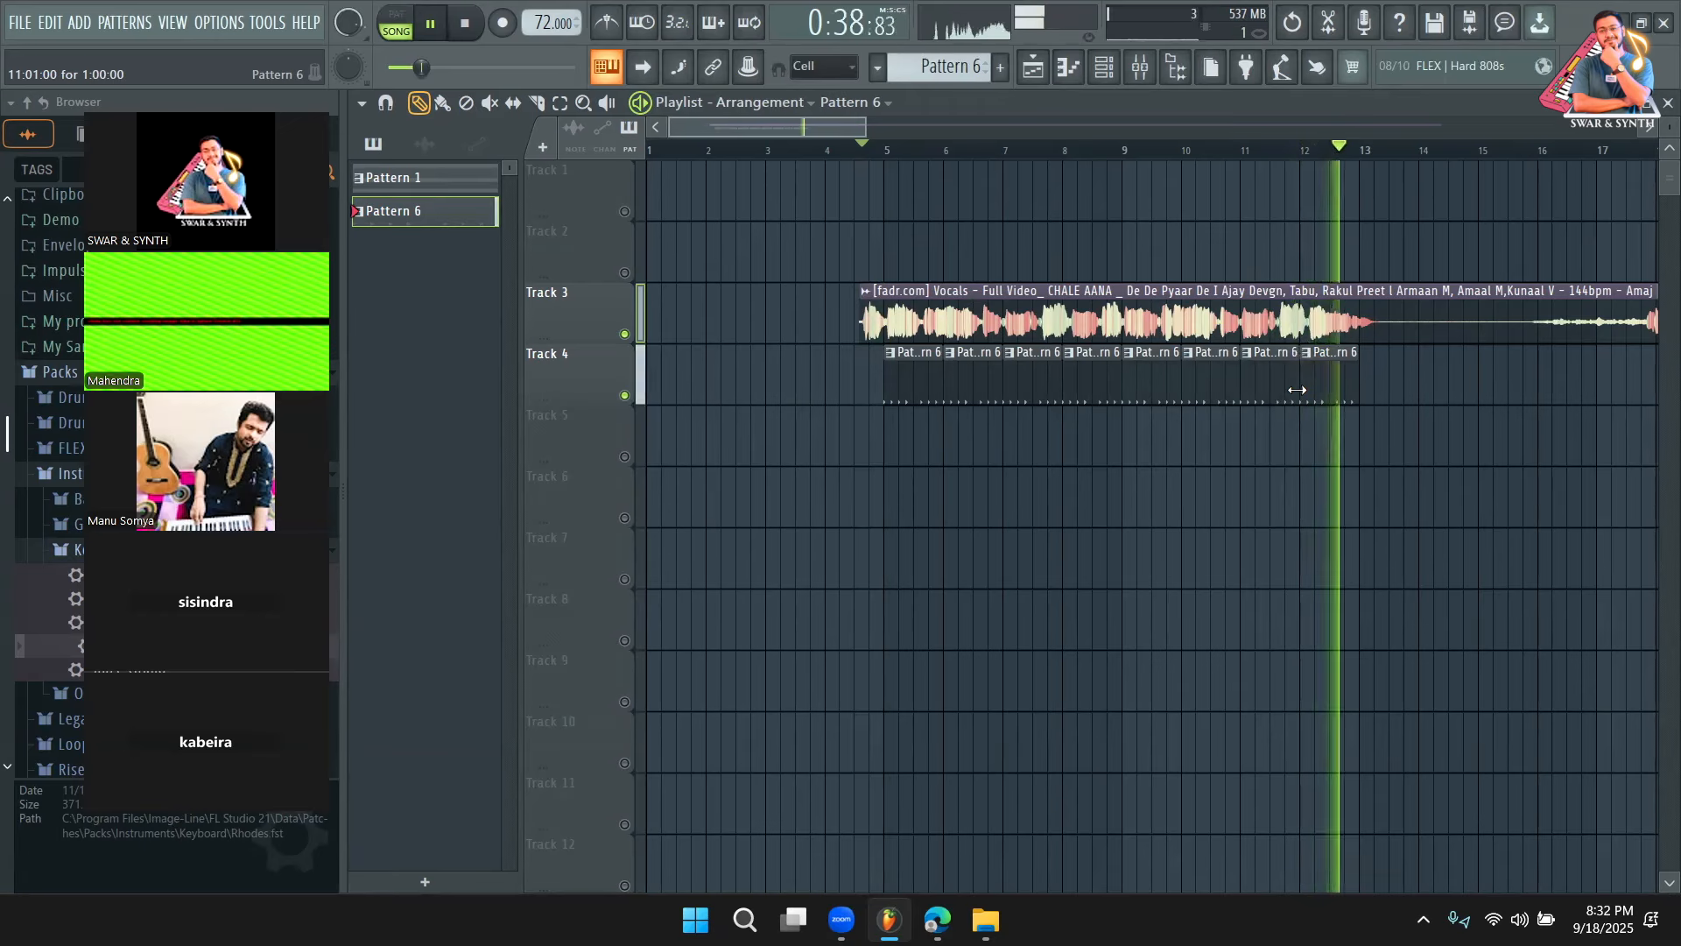
key("space")
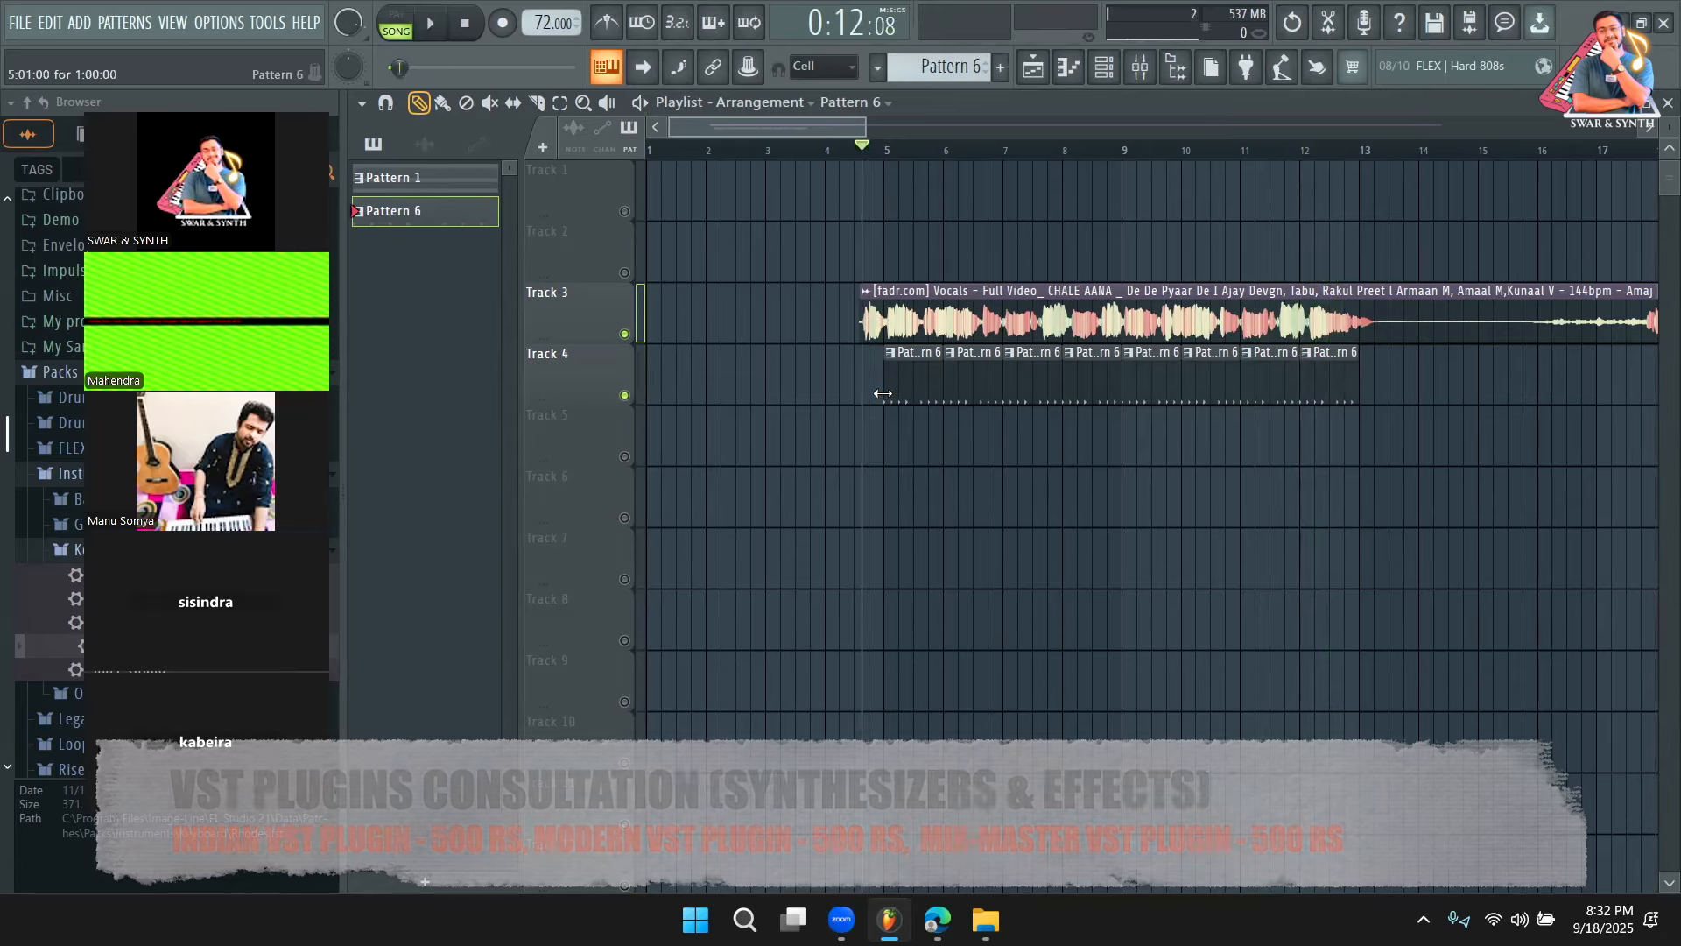
Clear Pattern 6 and program 808 Kick on steps 1, 5, 9 and 13, 808 Clap on 5 and 13, and 808 Snare on 4, 7, 12 and 15
left_click(1106, 73)
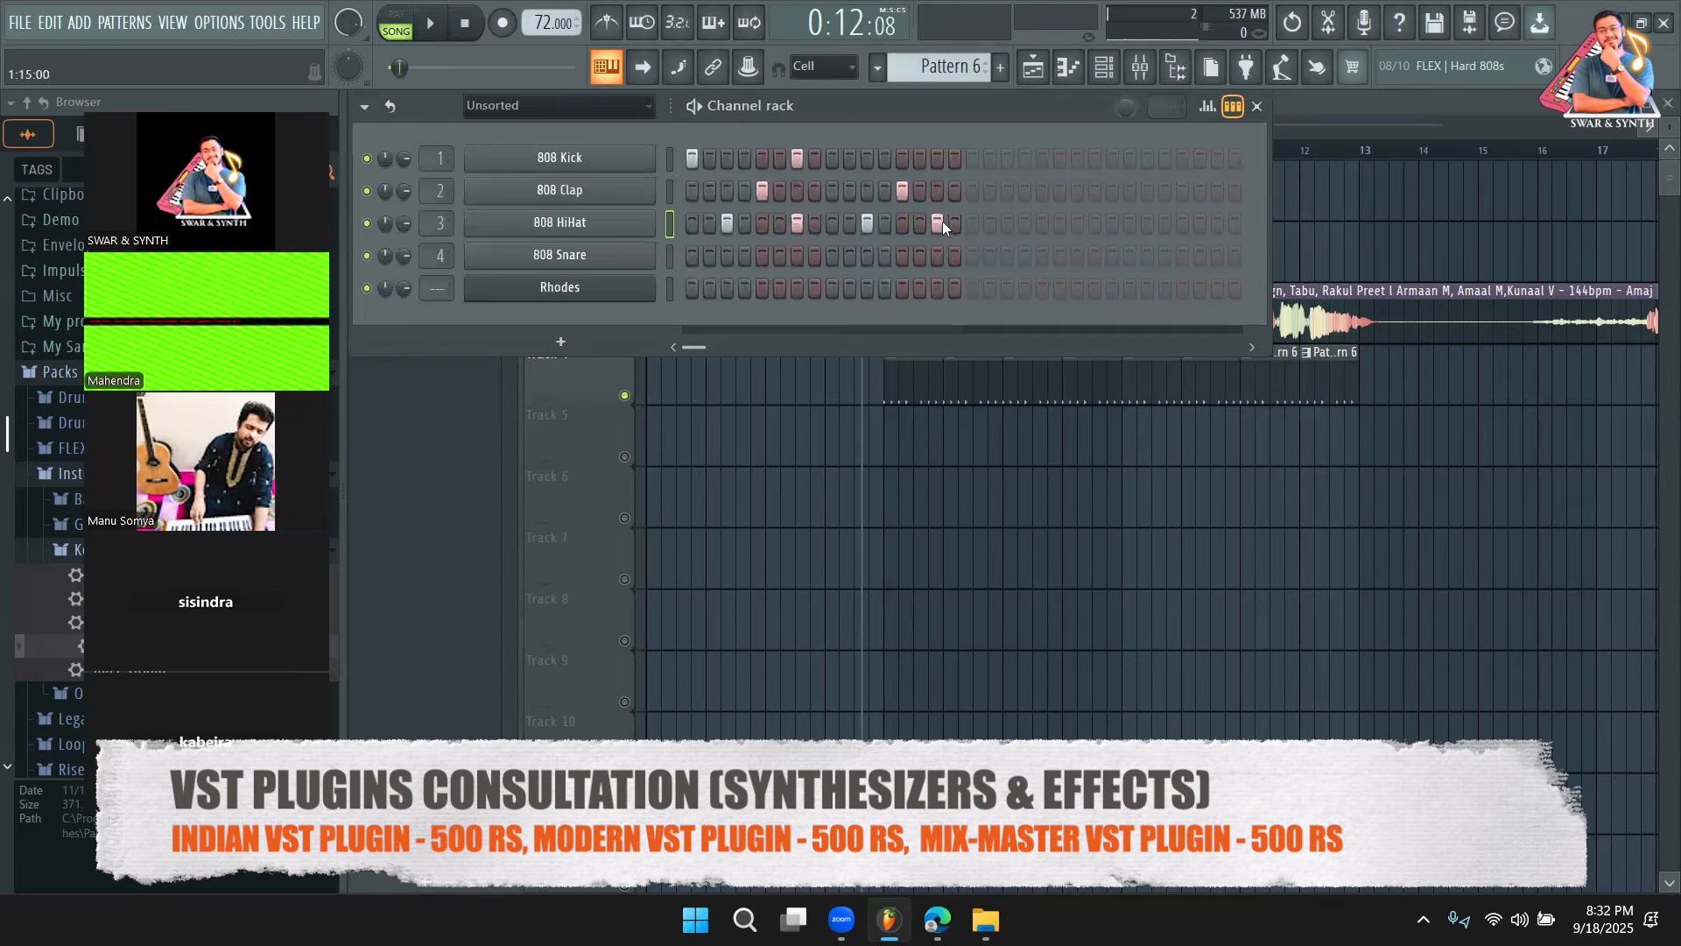
right_click(902, 190)
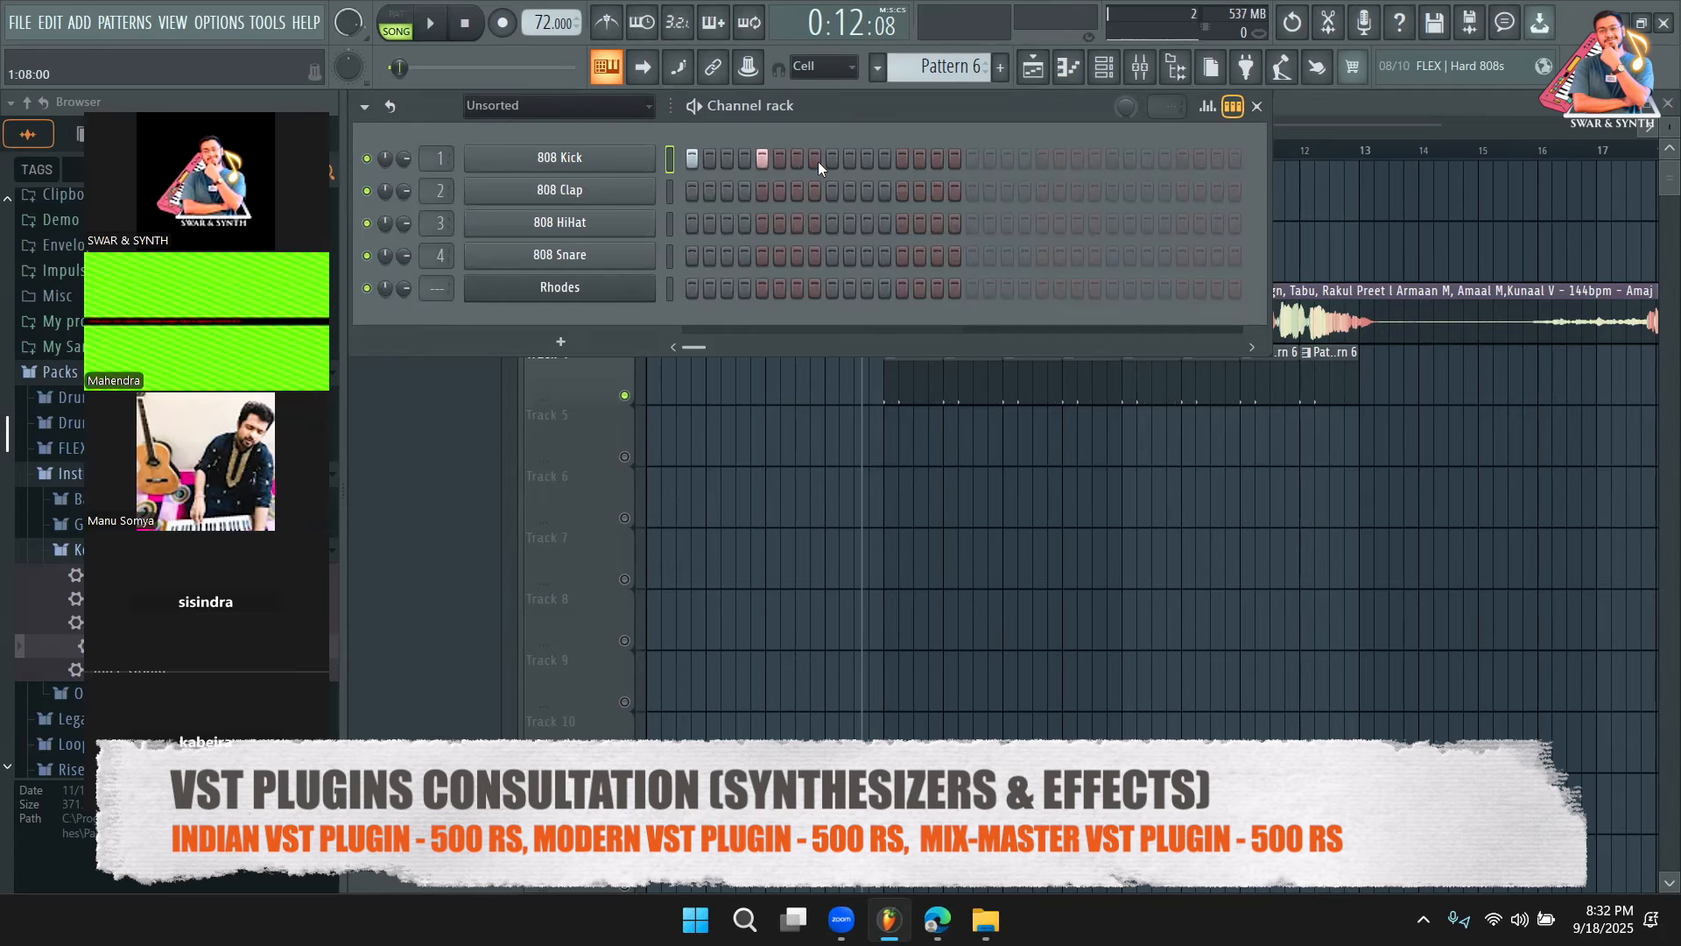
left_click(886, 157)
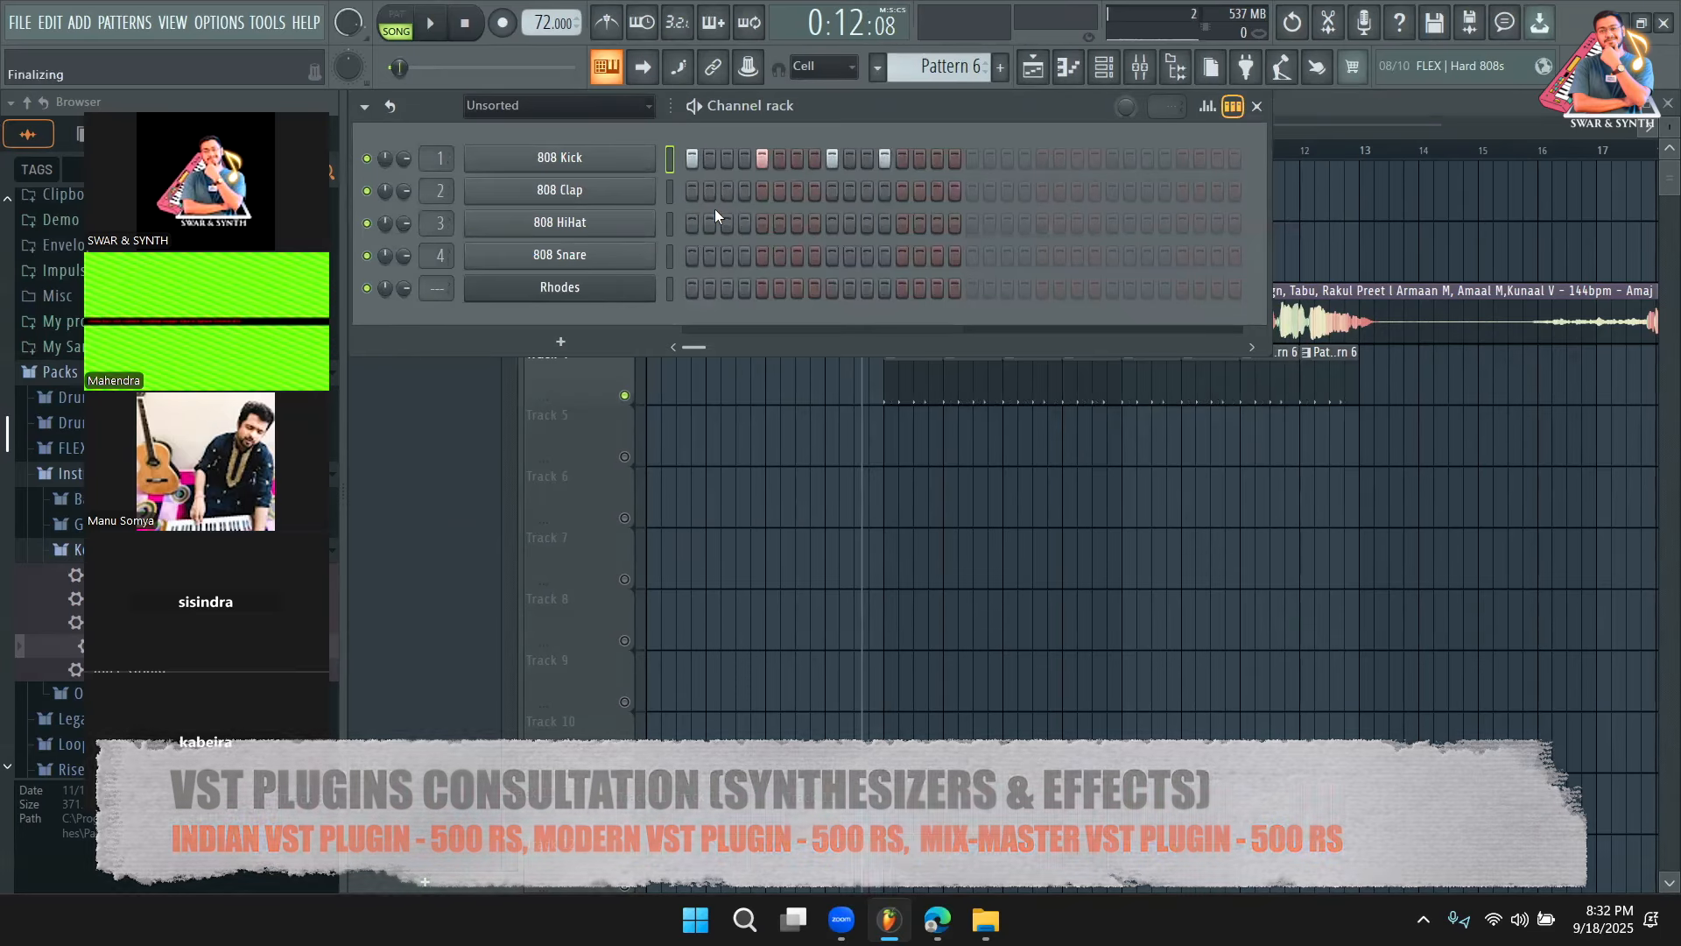
left_click(898, 187)
right_click(886, 160)
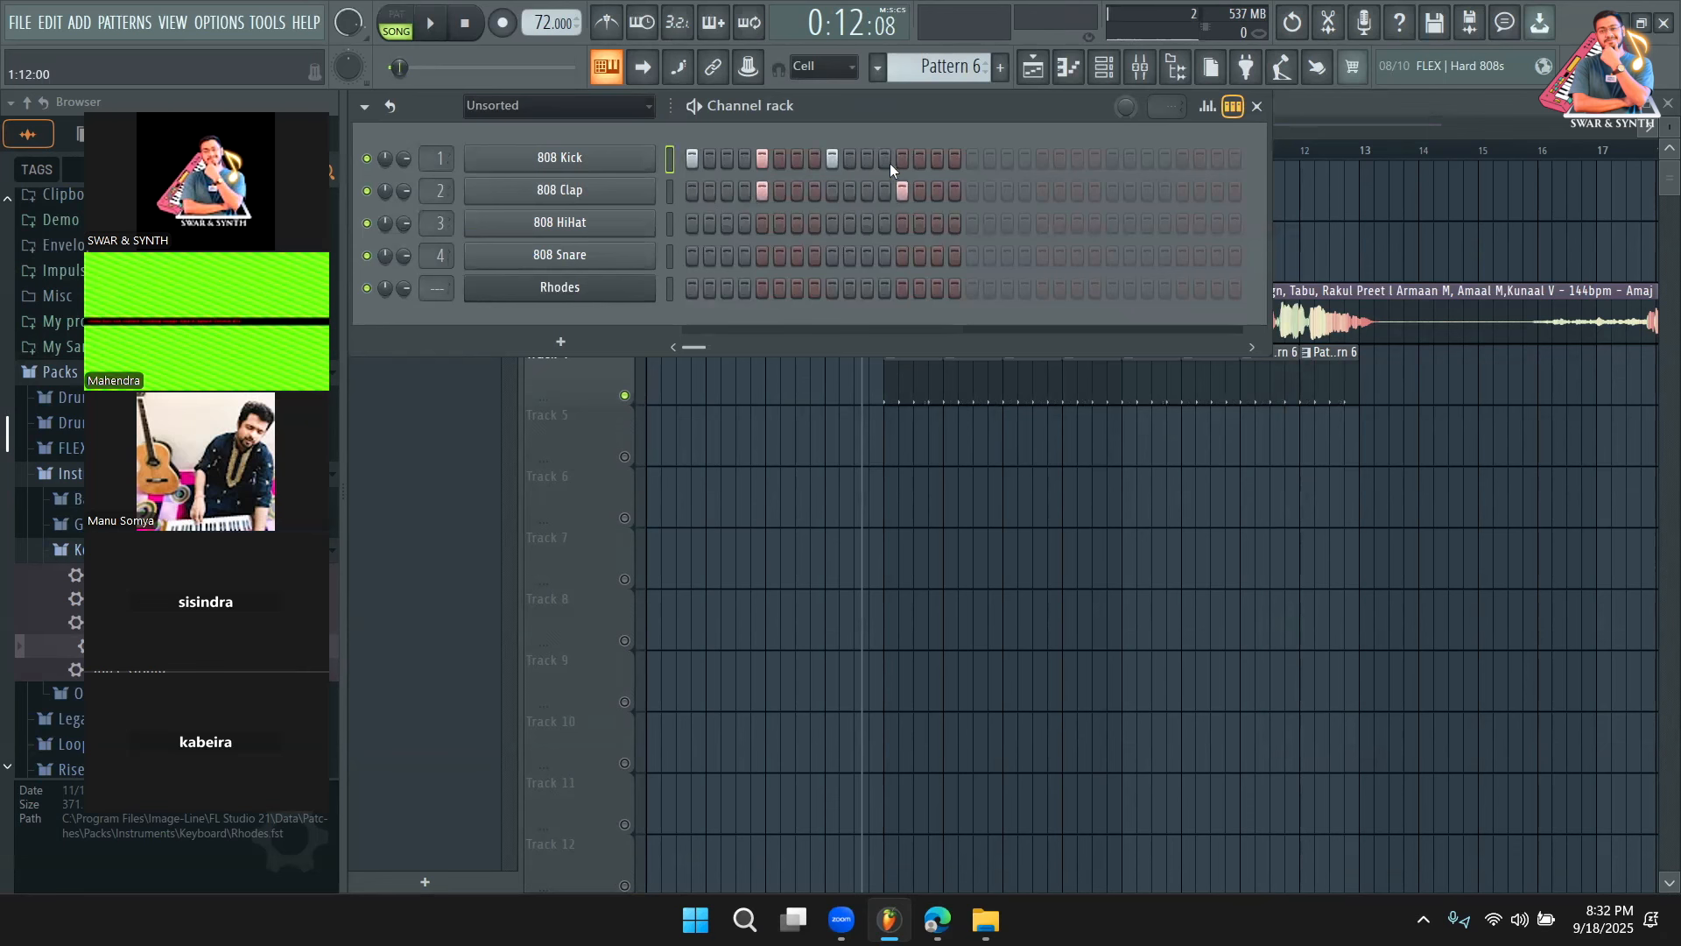
left_click(746, 250)
left_click(879, 259)
left_click(936, 256)
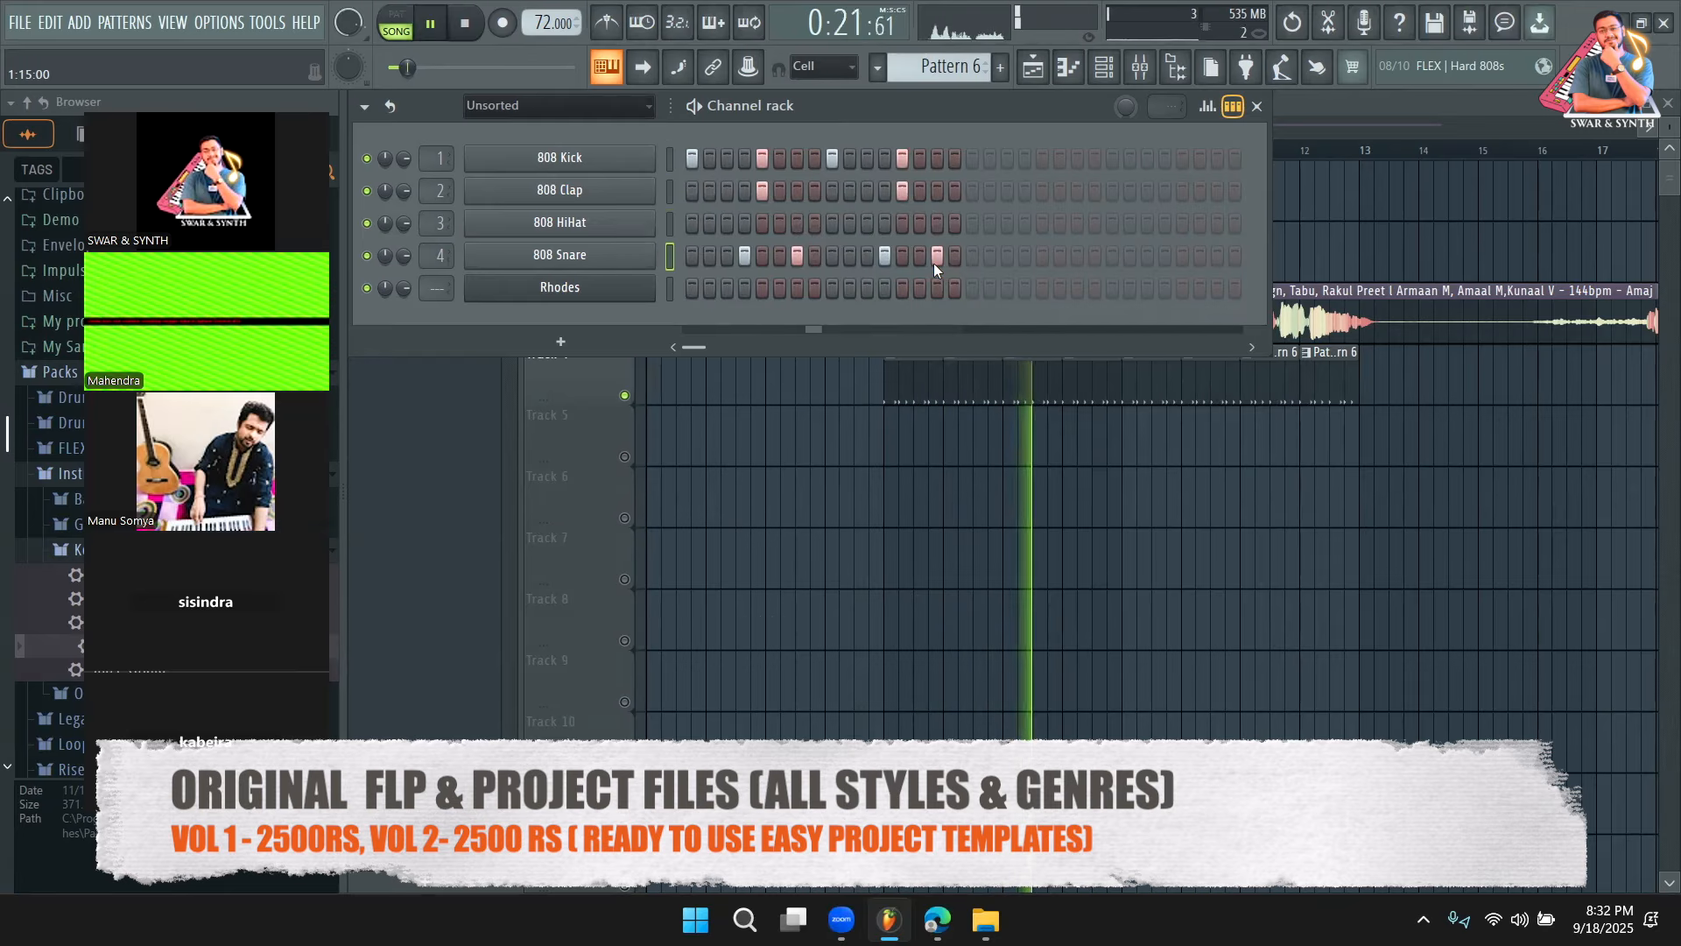
Fill all 16 steps of the 808 HiHat channel and play the beat with the vocal
key("space")
left_click_drag(694, 224, 953, 219)
key("space")
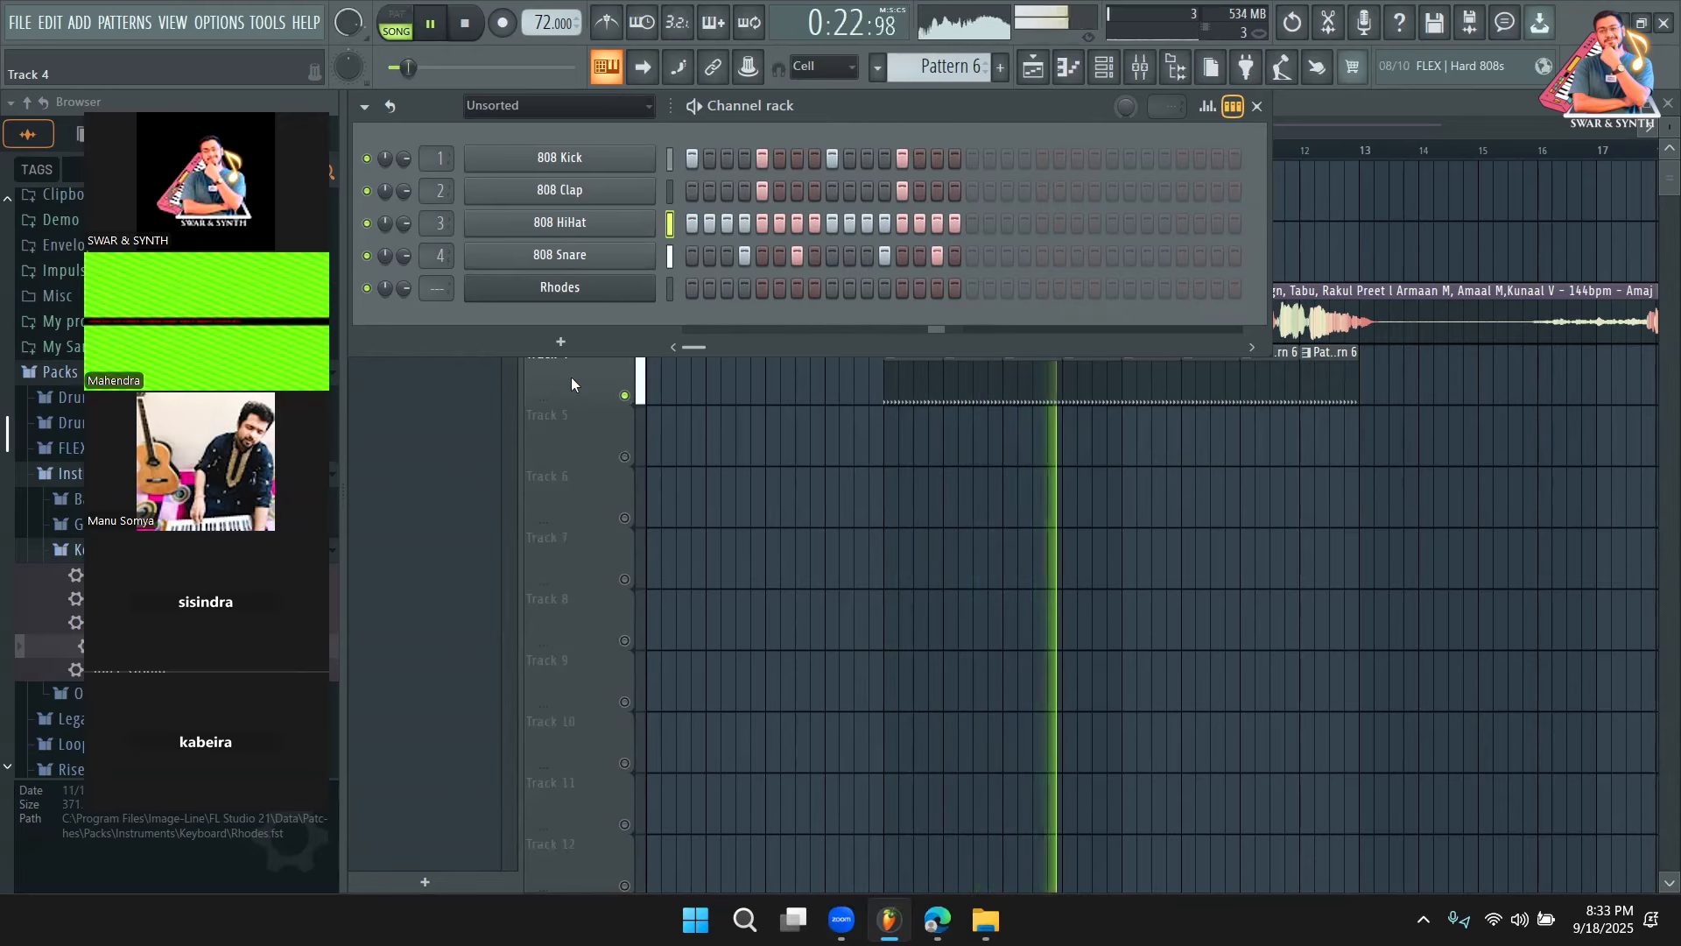
key("space")
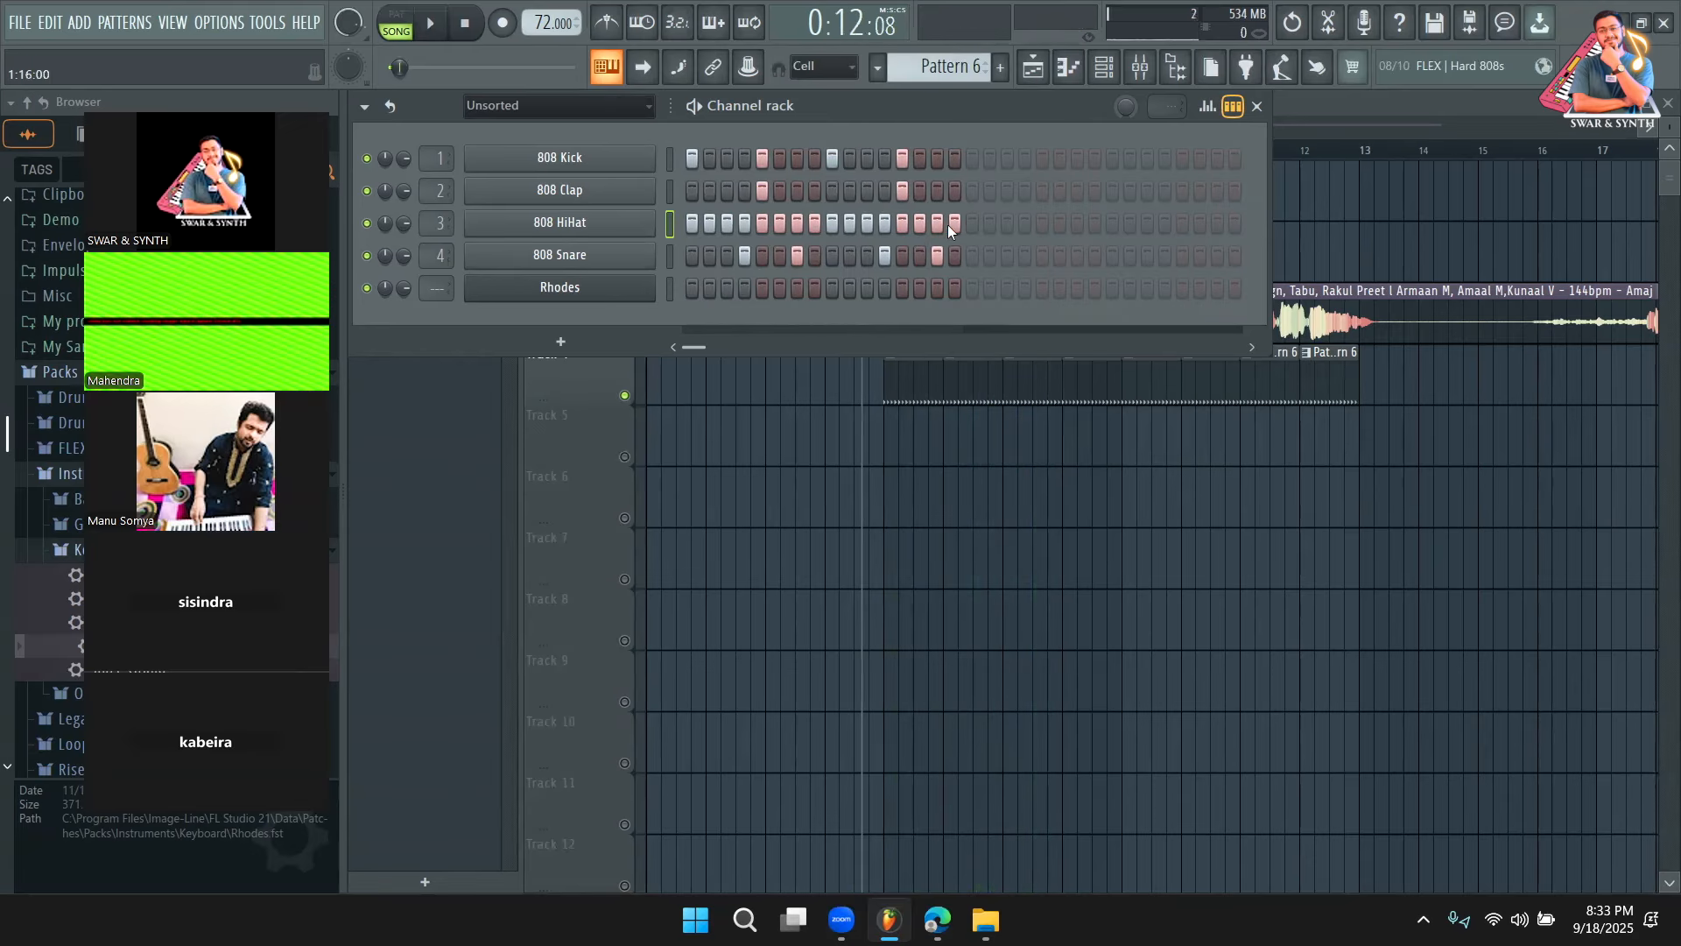
Clear the kick, clap and snare hits, then program 808 Kick on steps 1, 4, 7 and 11 and 808 Clap on 5 and 13
right_click(762, 190)
right_click(902, 158)
right_click(832, 157)
right_click(762, 158)
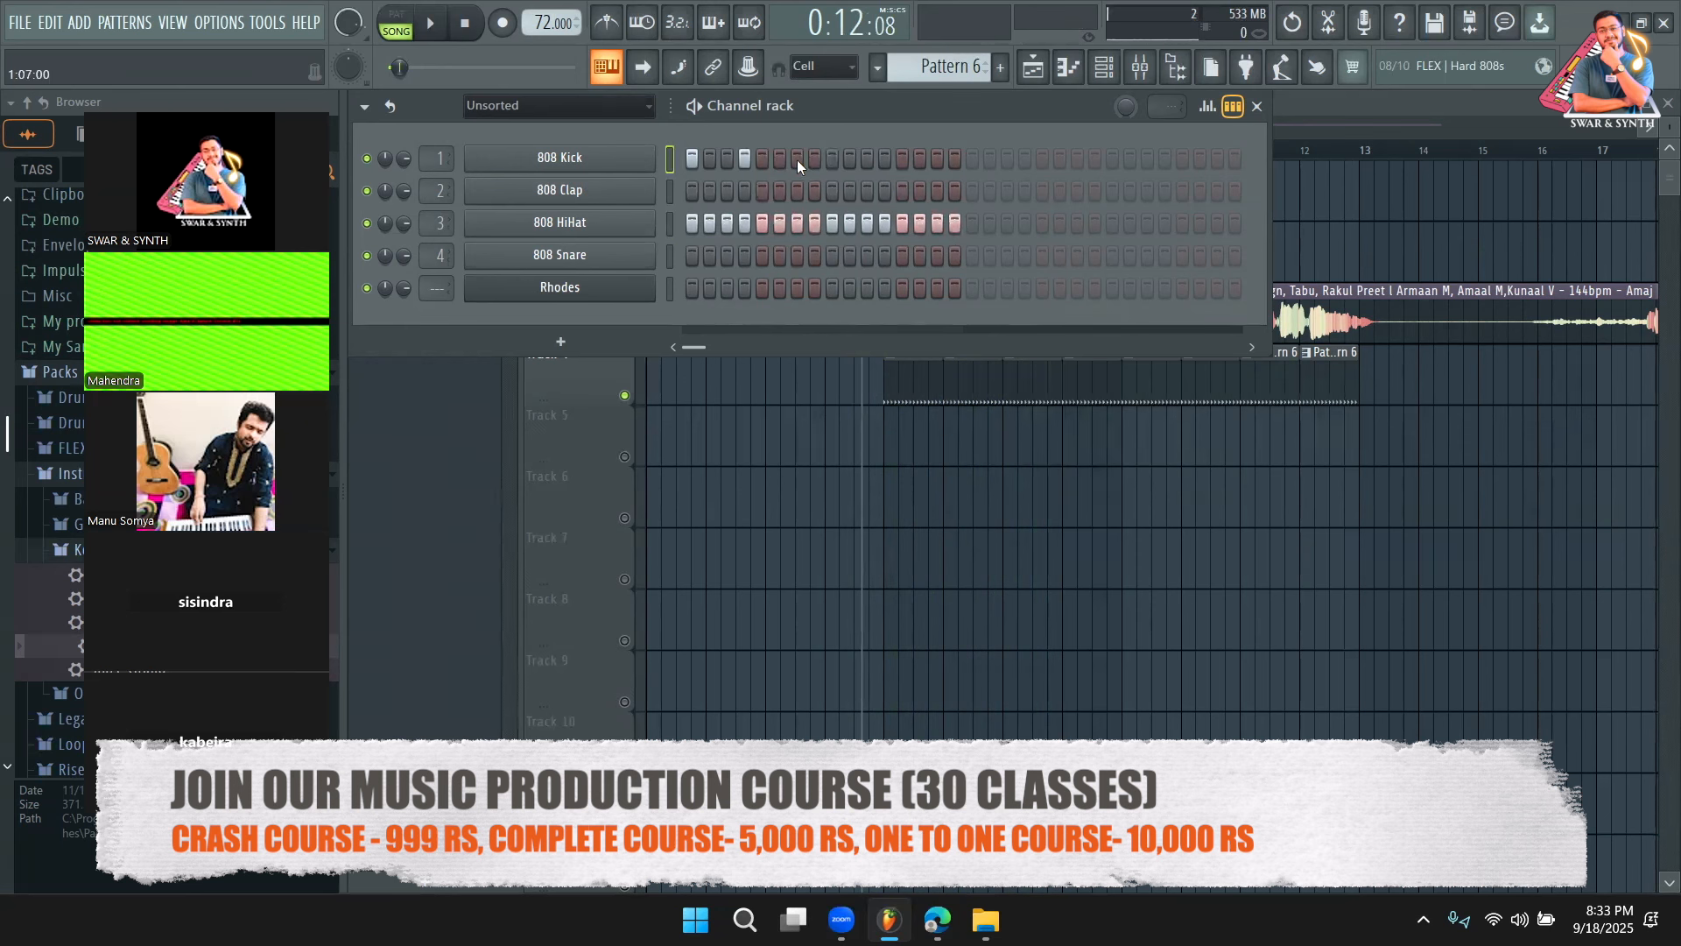
left_click(778, 190)
left_click(901, 190)
left_click(866, 158)
Adjust the 808 HiHat and 808 Snare channel volumes while auditioning the beat, and add an 808 Kick hit on step 15
left_click_drag(404, 224, 405, 238)
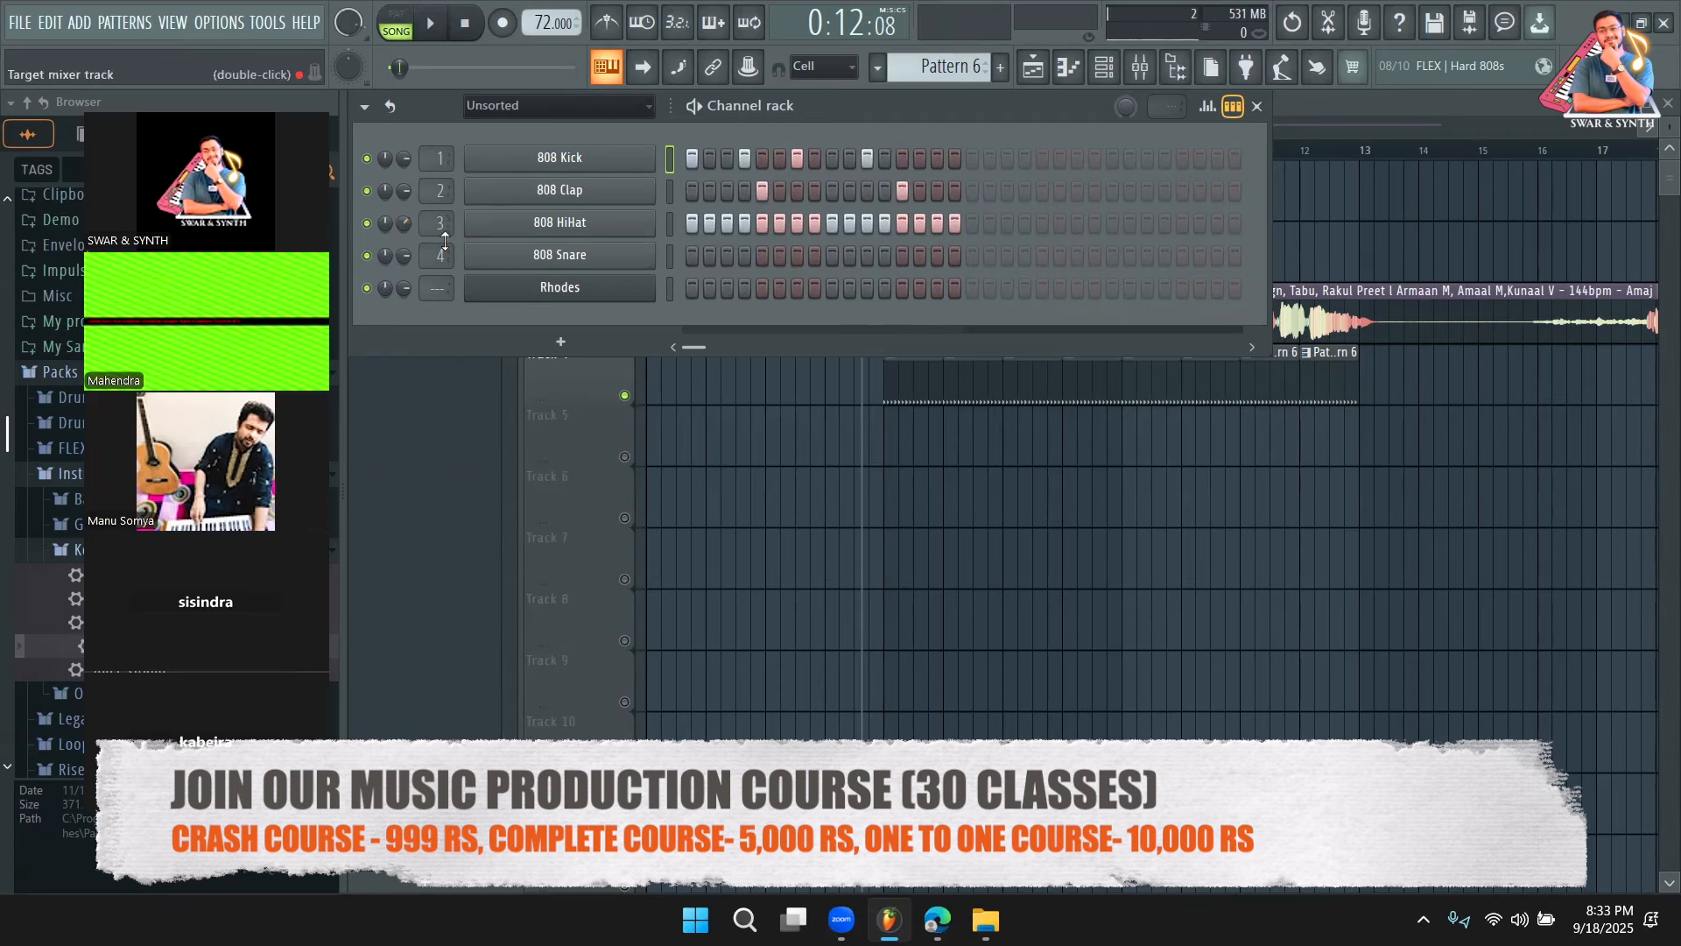
key("space")
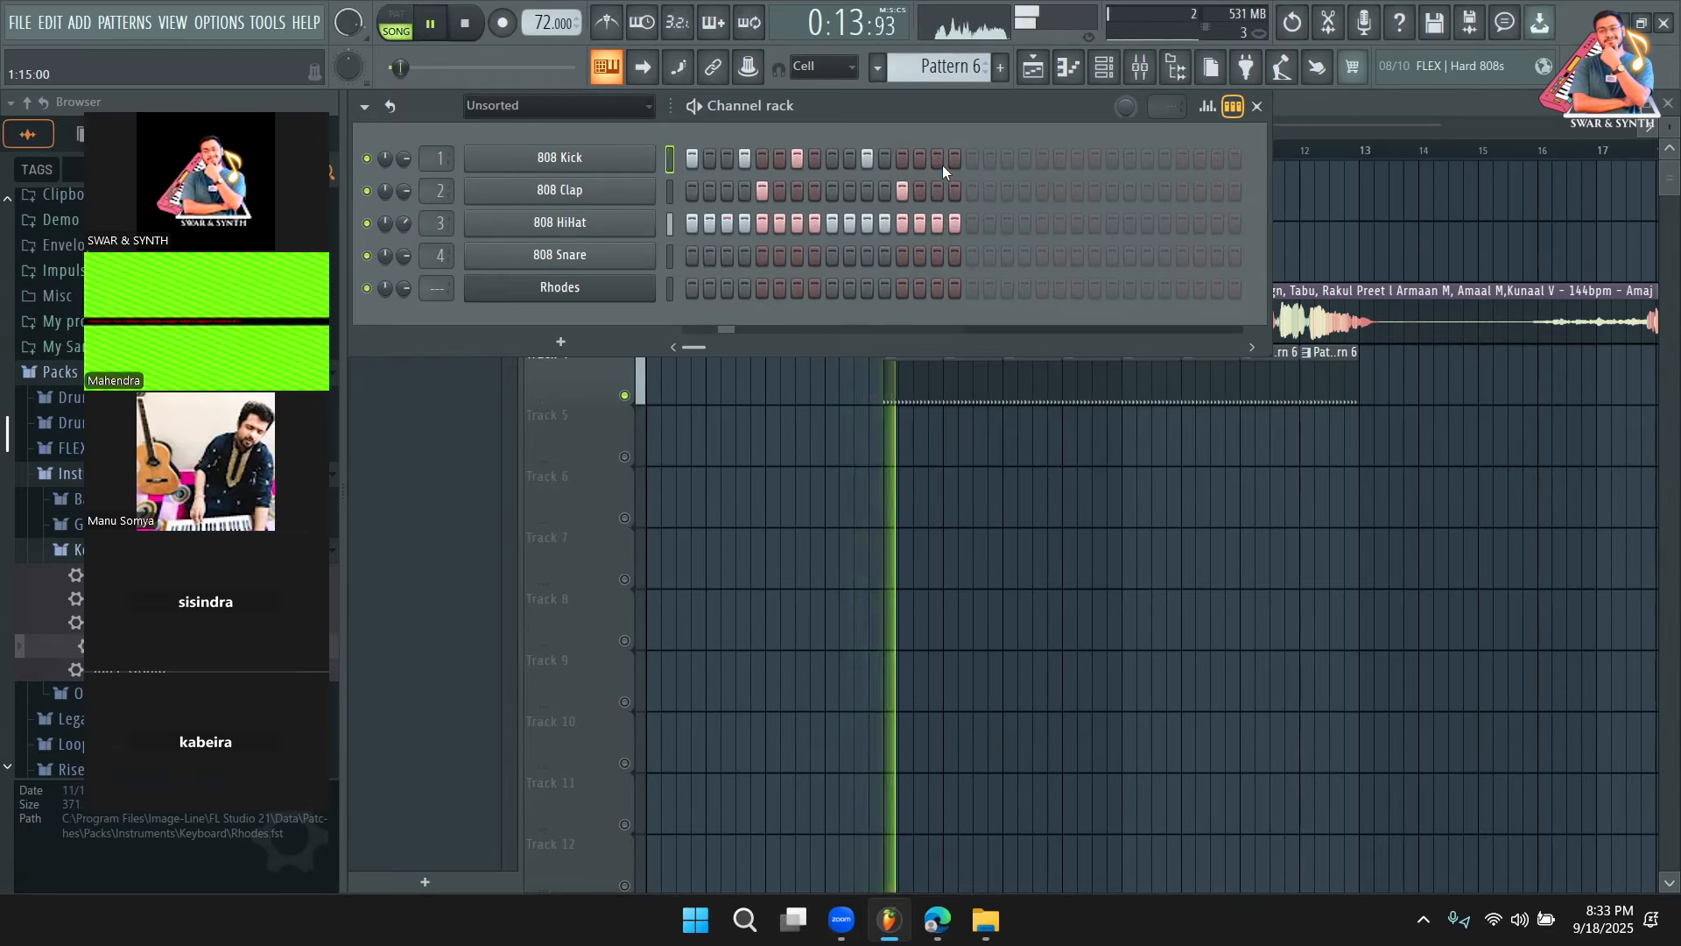
left_click(939, 159)
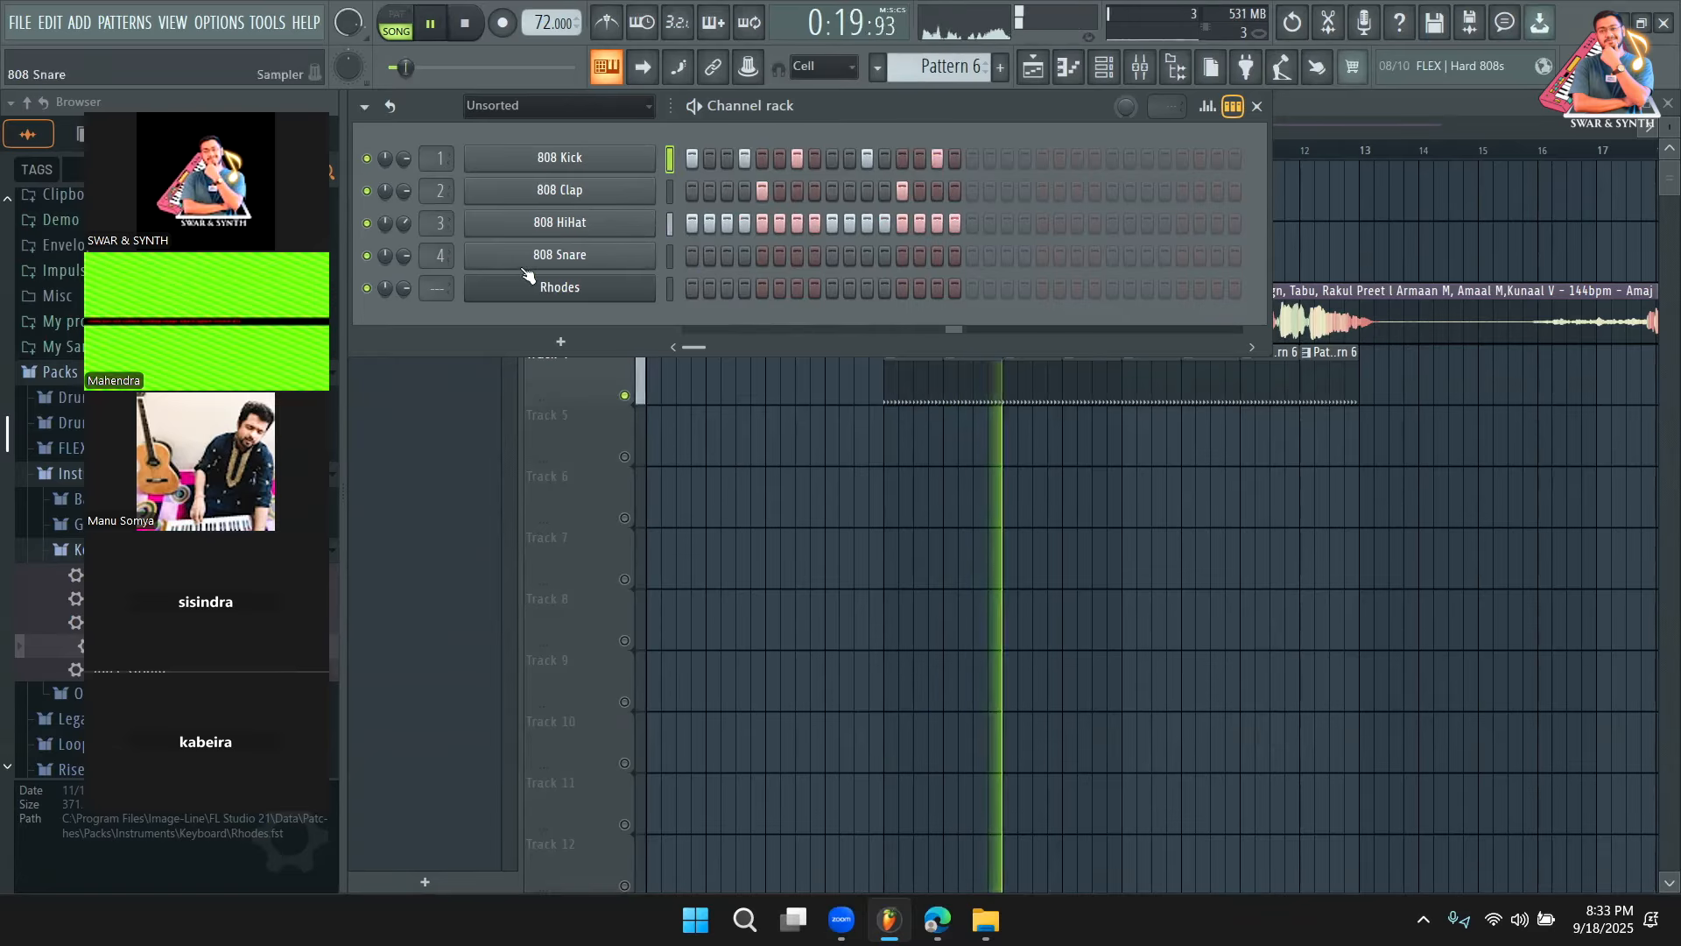
left_click_drag(406, 258, 408, 270)
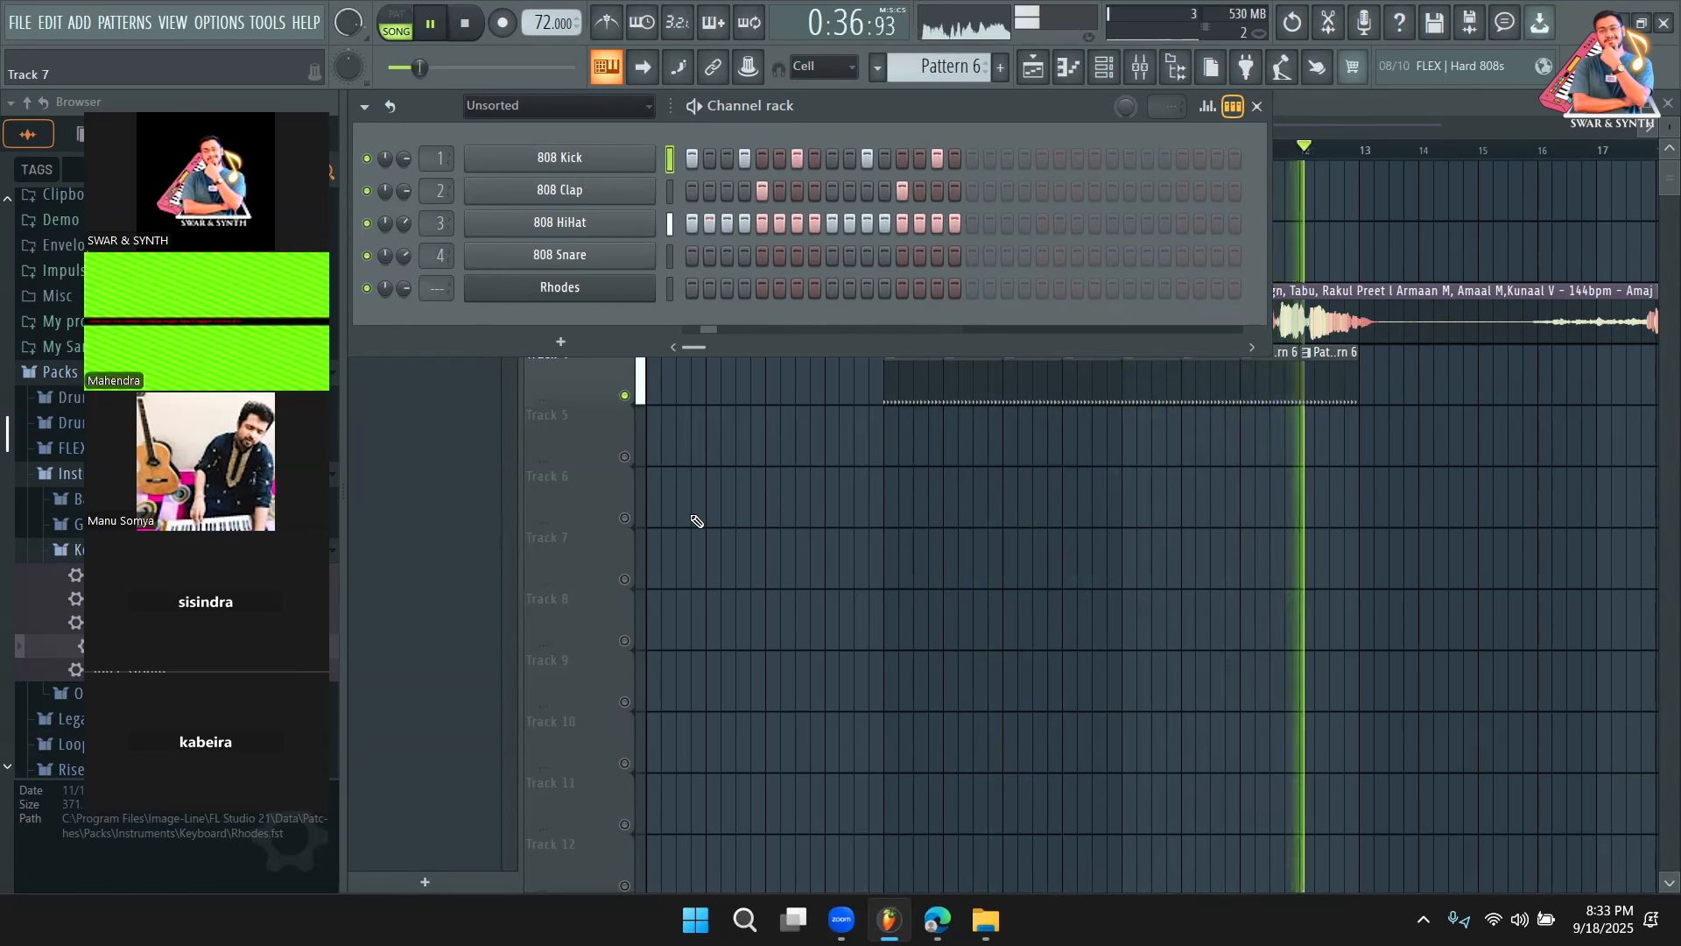
key("space")
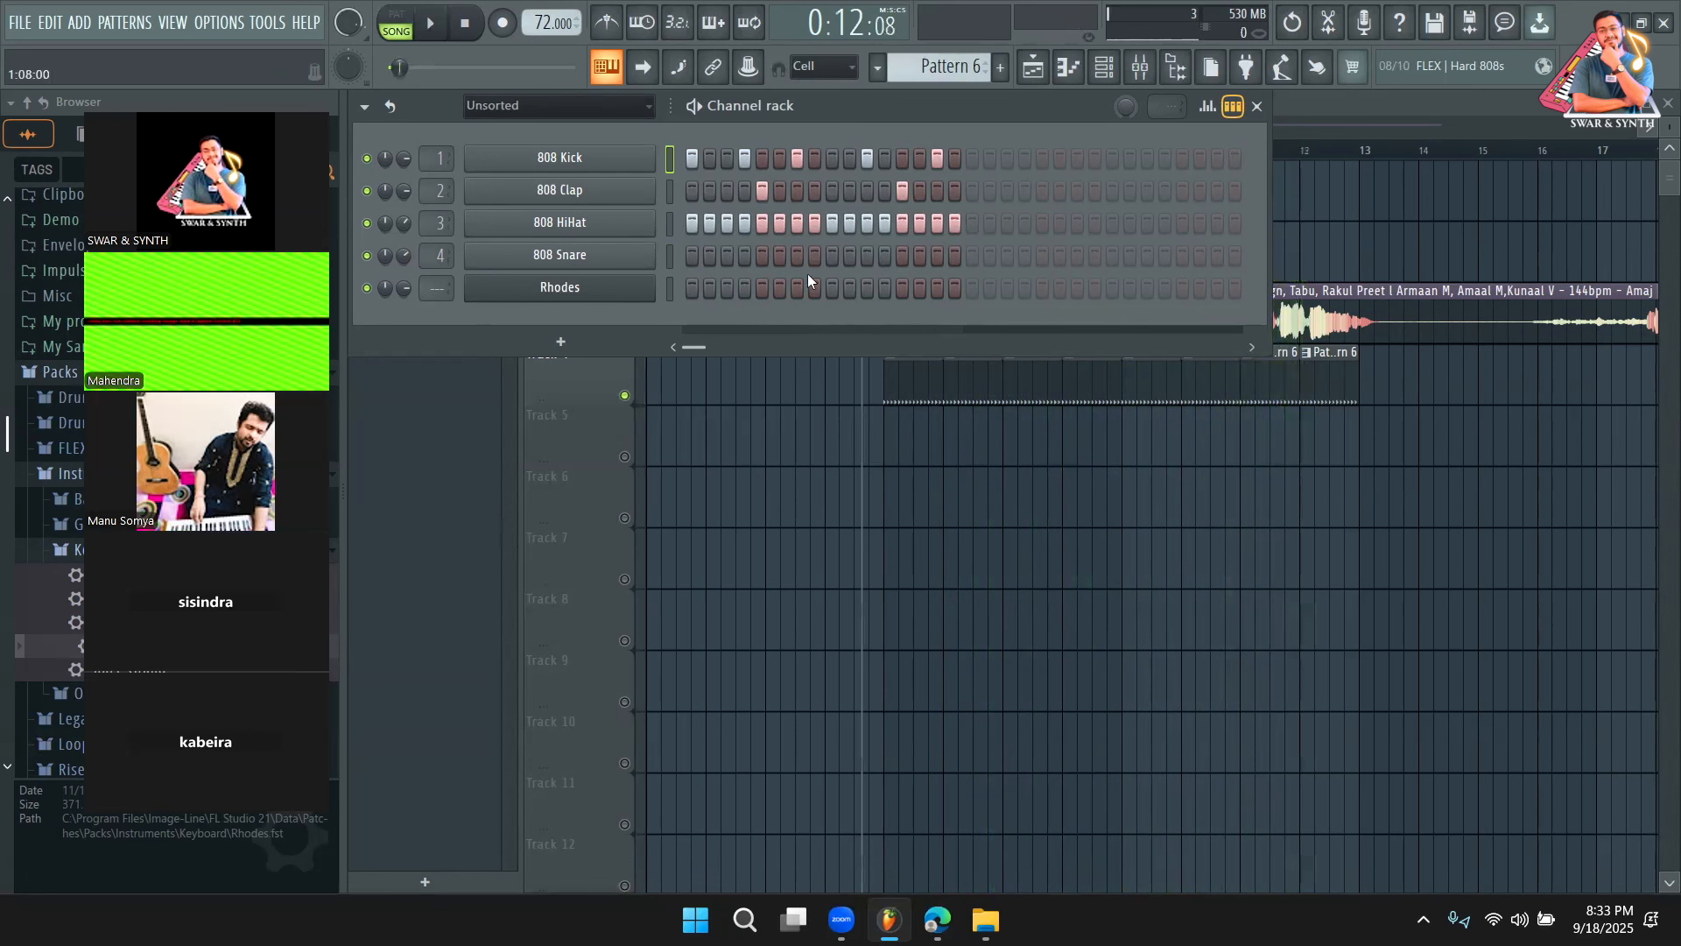
Reprogram Pattern 6 with 808 Kick on steps 1 and 7, 808 Clap on 5 and 13, and 808 HiHat on every odd step, and play it with the vocal
mouse_move(947, 155)
left_mouse_down()
mouse_move(734, 161)
mouse_move(763, 197)
mouse_move(979, 219)
mouse_move(735, 219)
left_mouse_up()
left_click(762, 190)
left_click(797, 159)
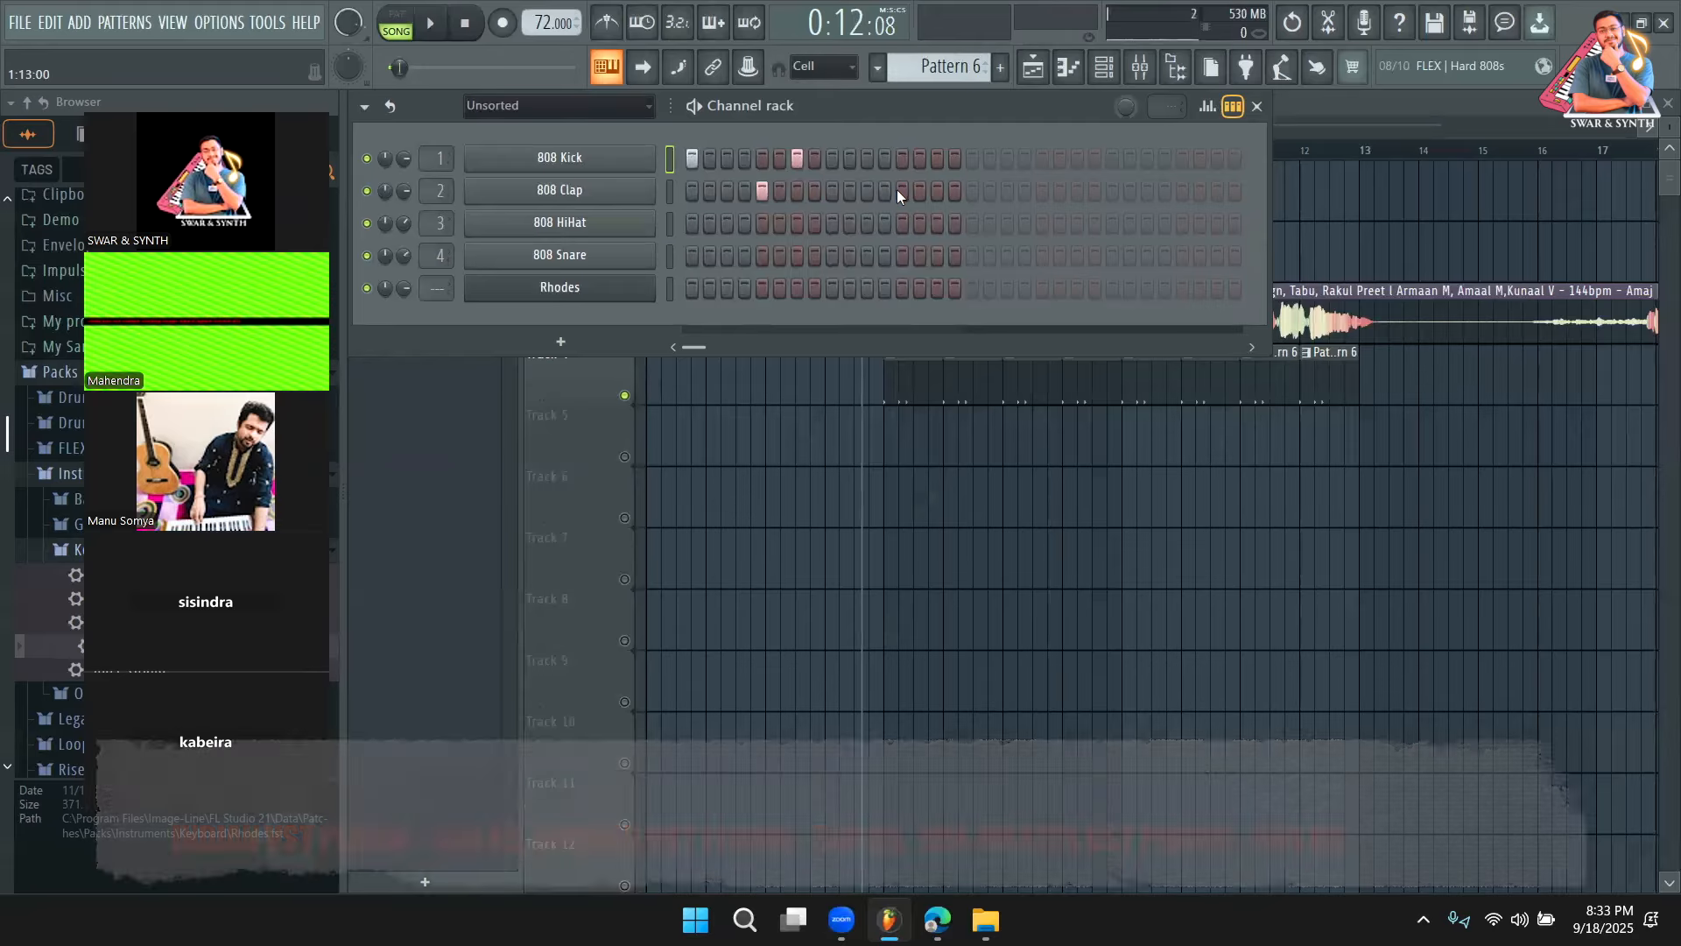
left_click(900, 191)
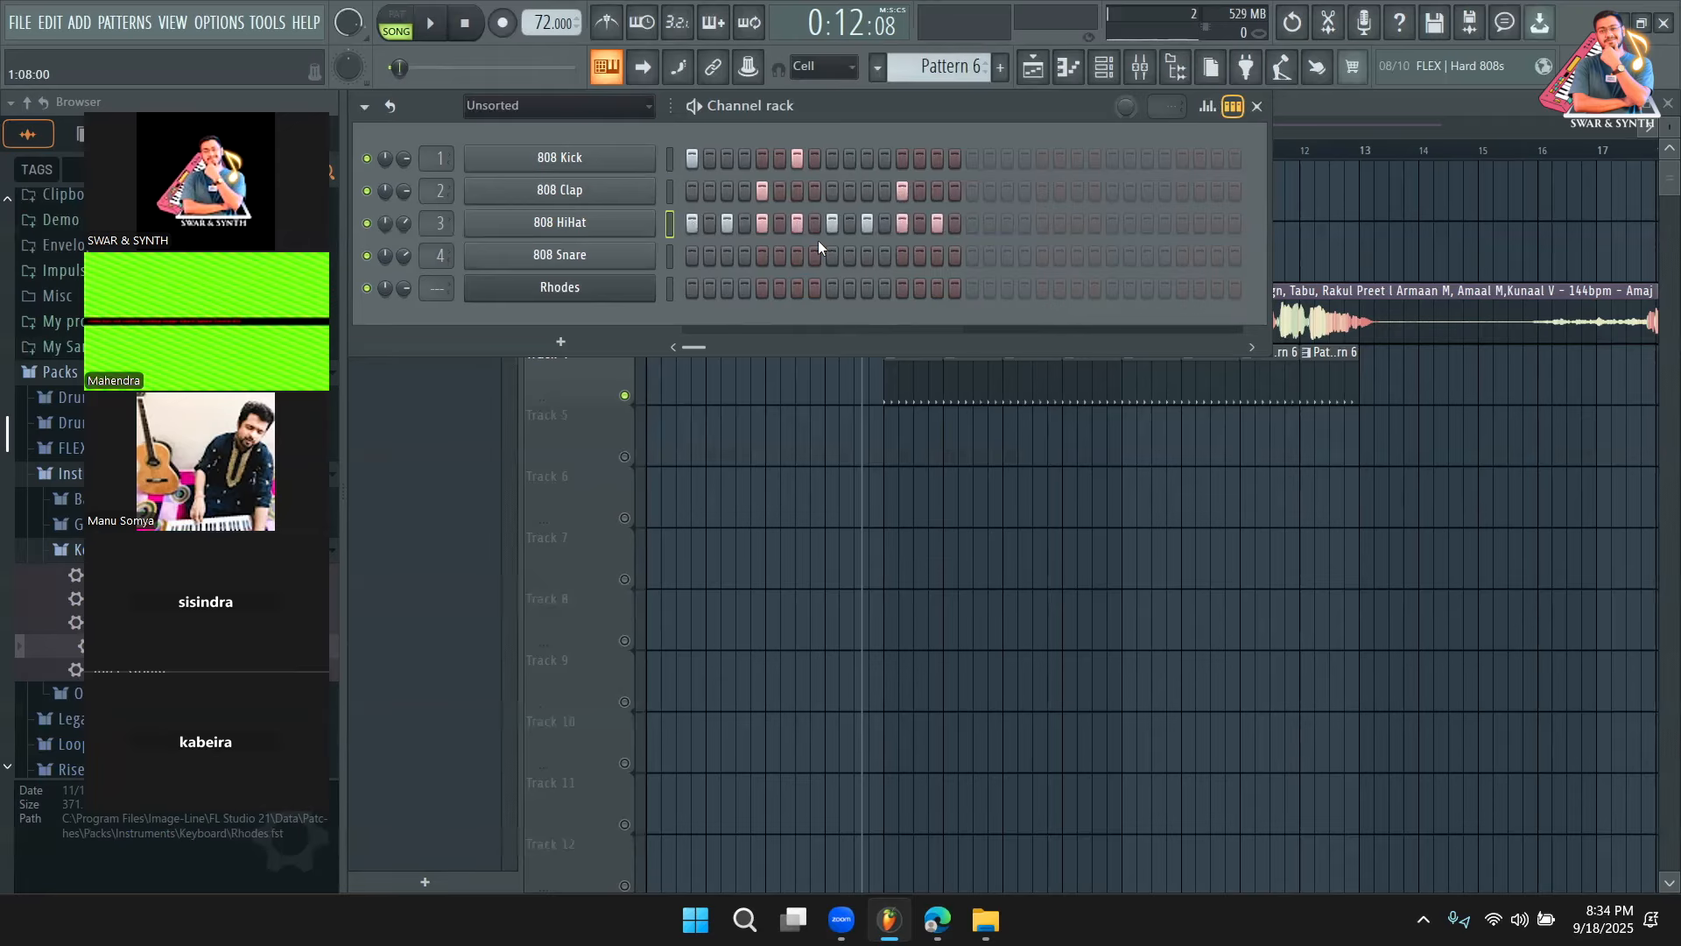
key("F6")
key("space")
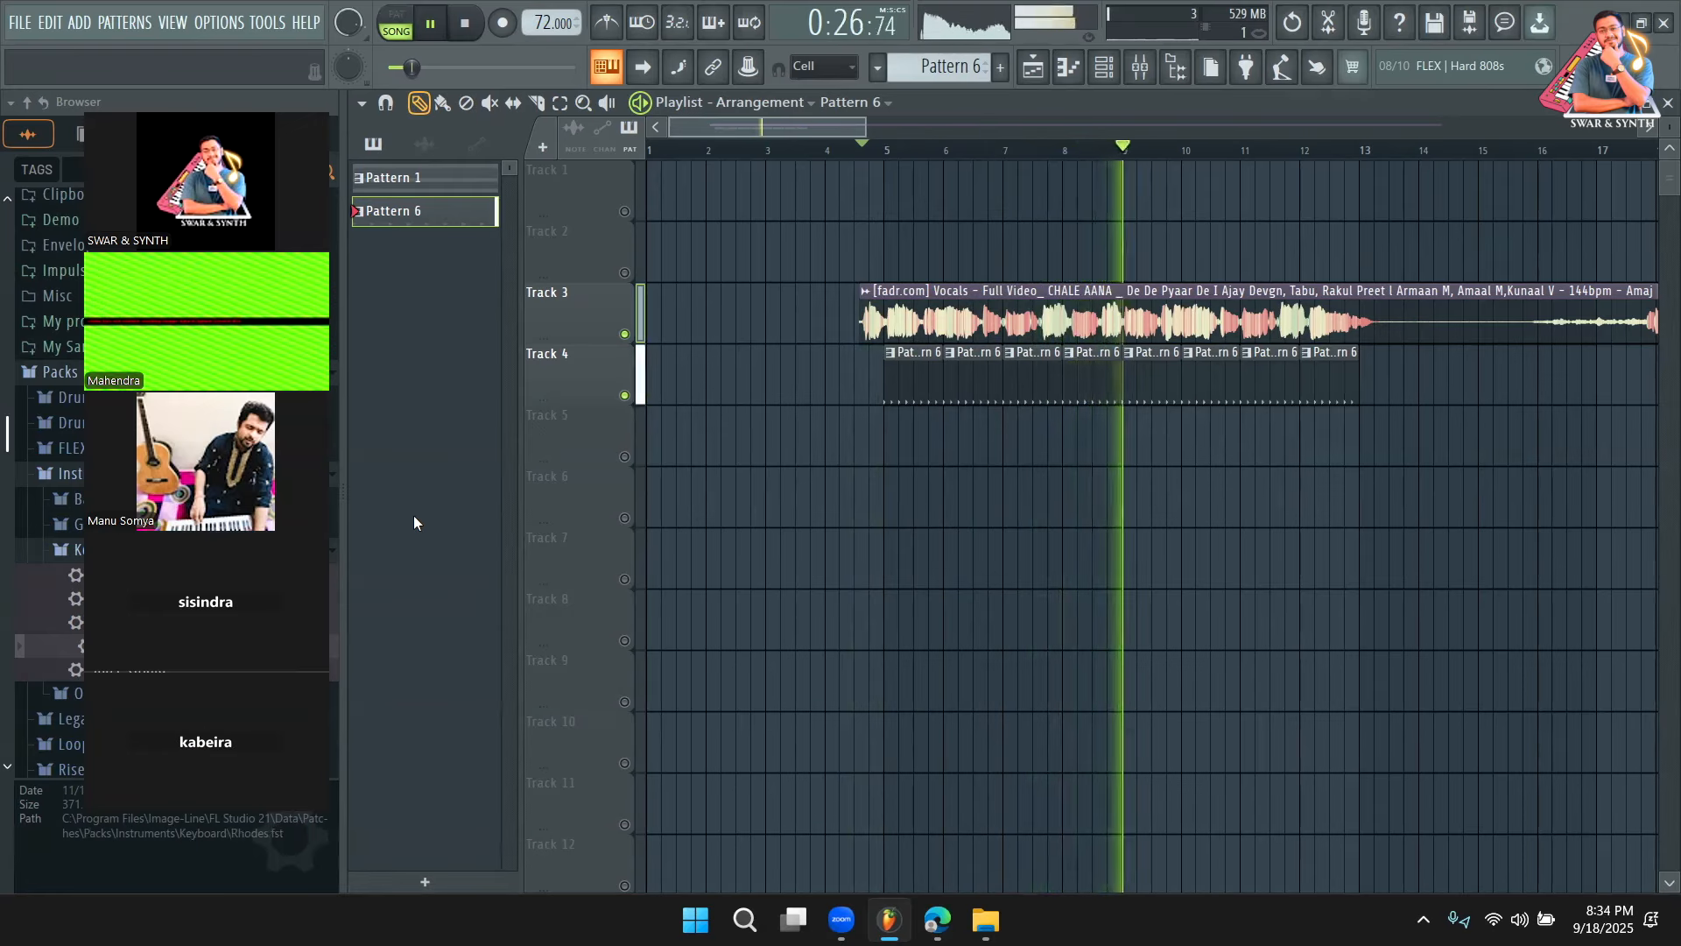
key("space")
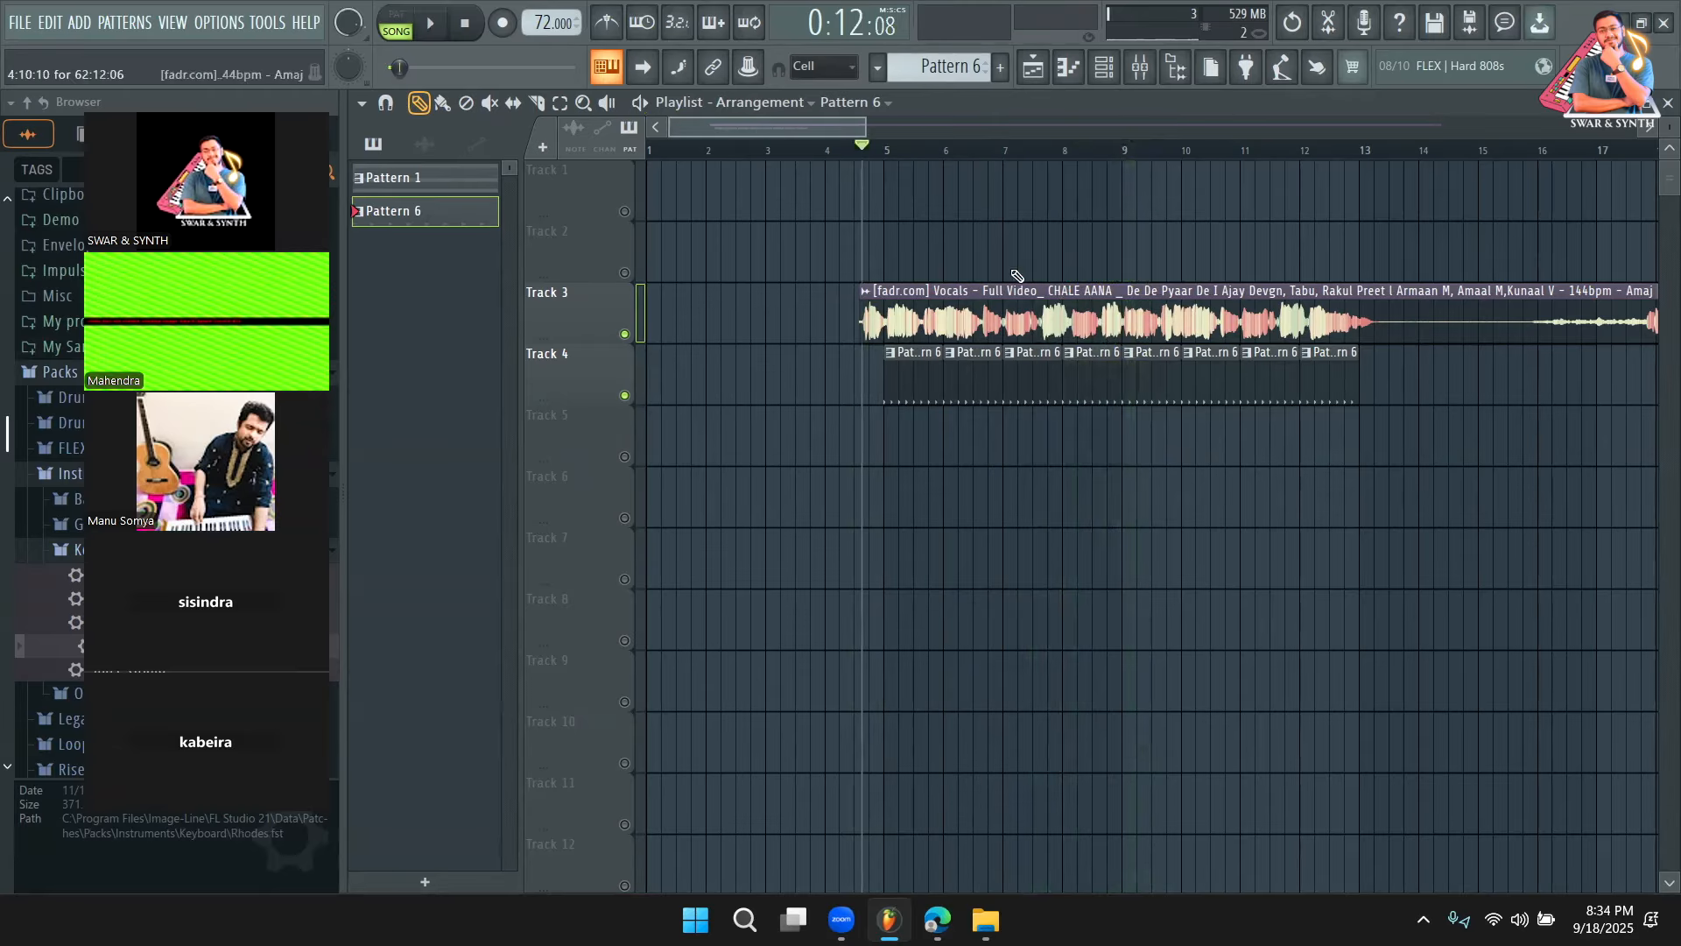
Show the channel rack and switch from Pattern 6 to Pattern 1, which holds the Rhodes chord
left_click(1123, 78)
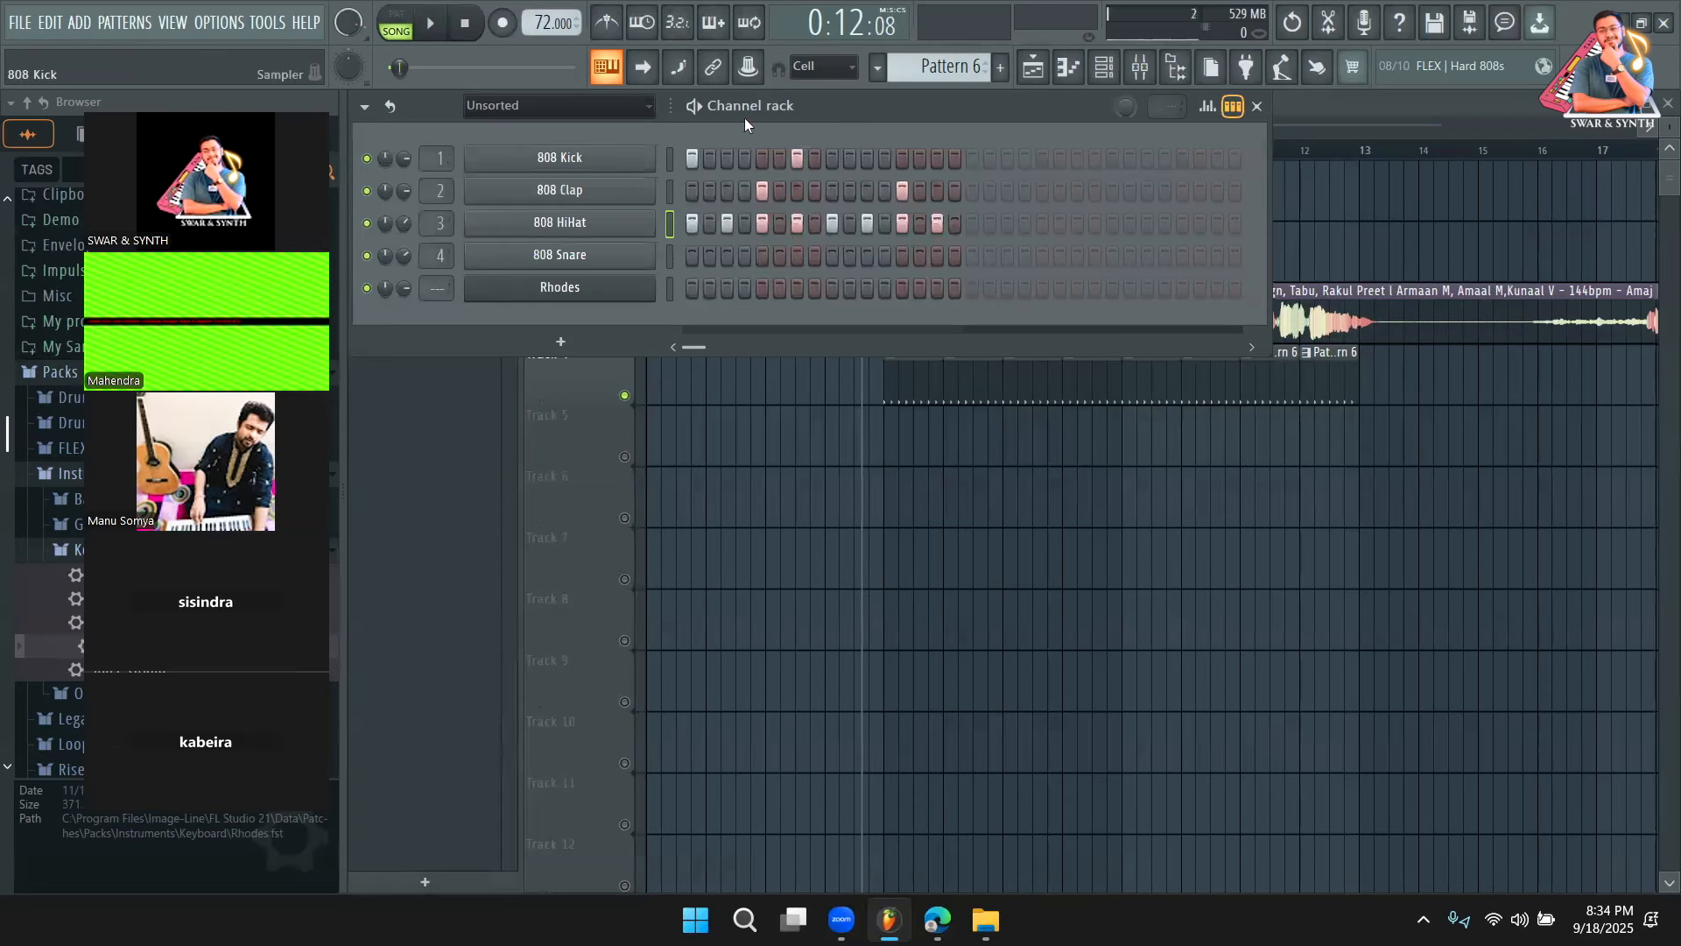
left_click(1000, 68)
left_click_drag(937, 71, 938, 115)
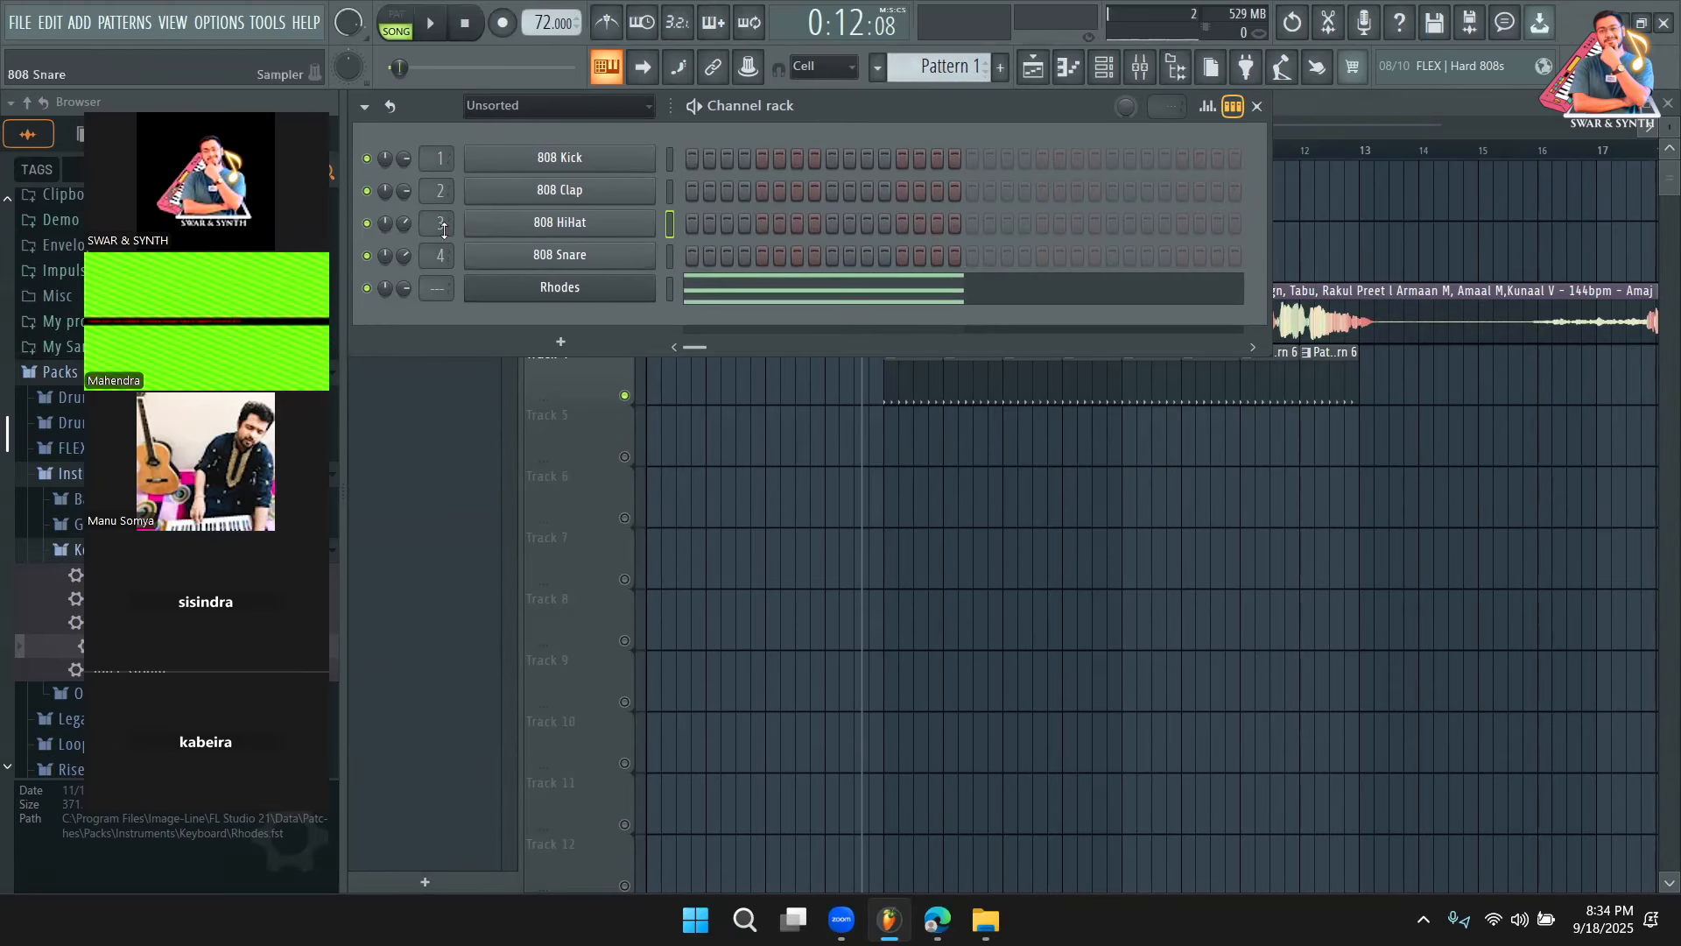
left_click_drag(243, 110, 202, 95)
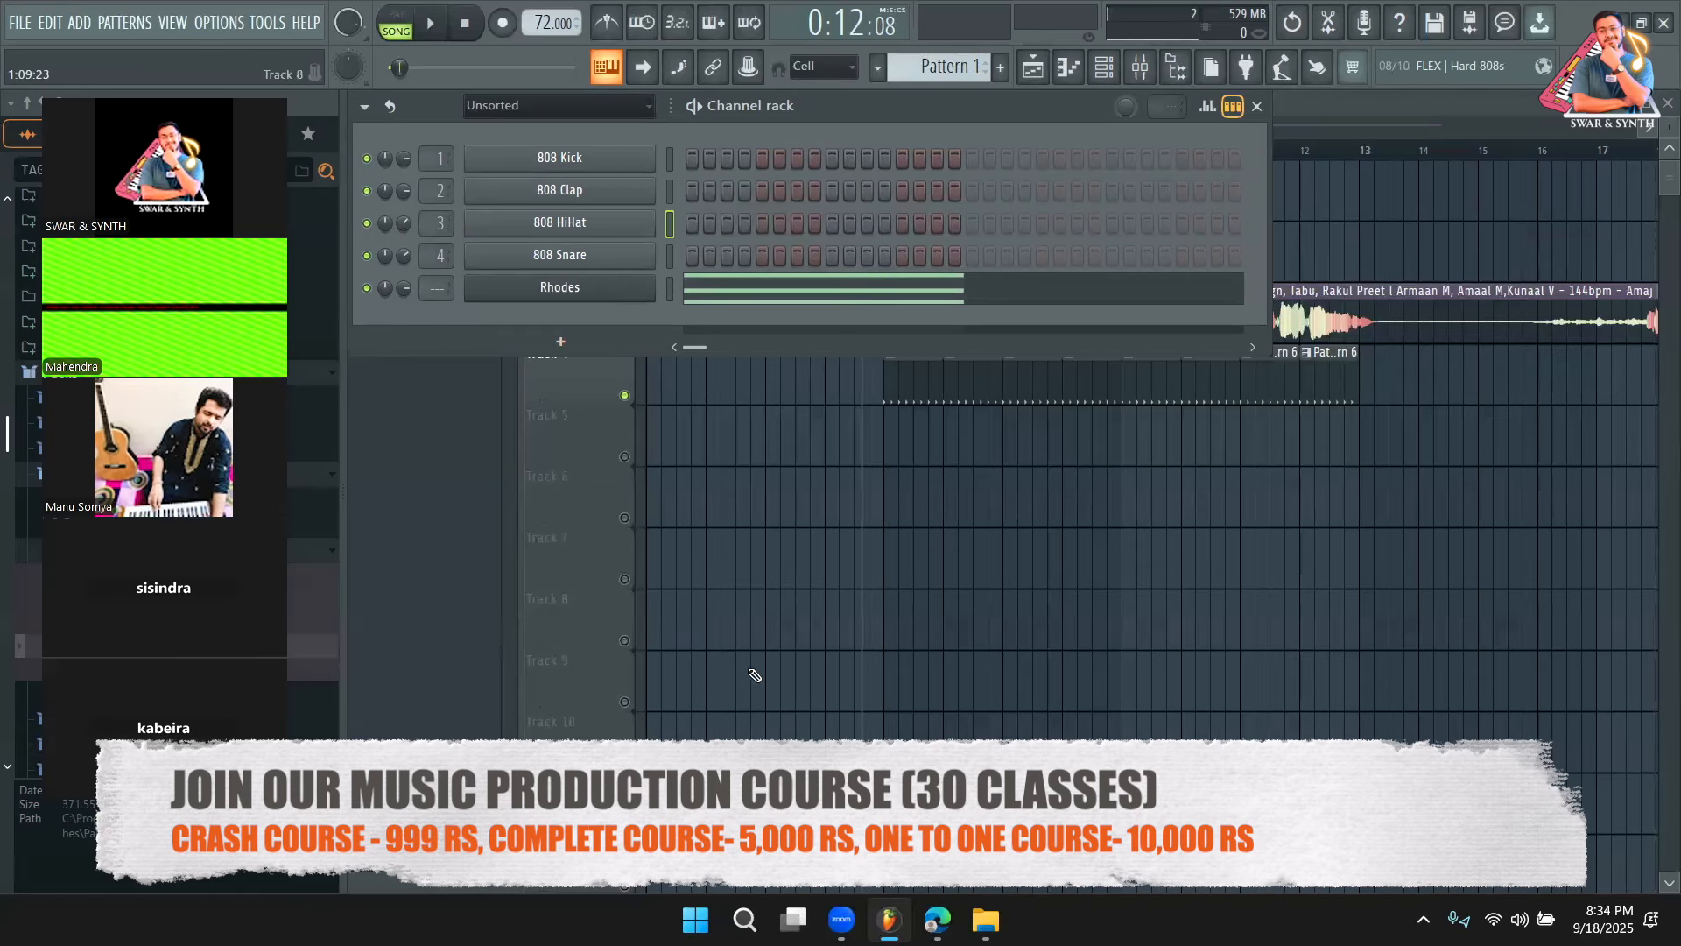
Switch to the browser and submit the downloaded fadr.com vocals file of CHALE AANA to Tunebat's Key & BPM Finder
left_click(936, 919)
left_click(691, 18)
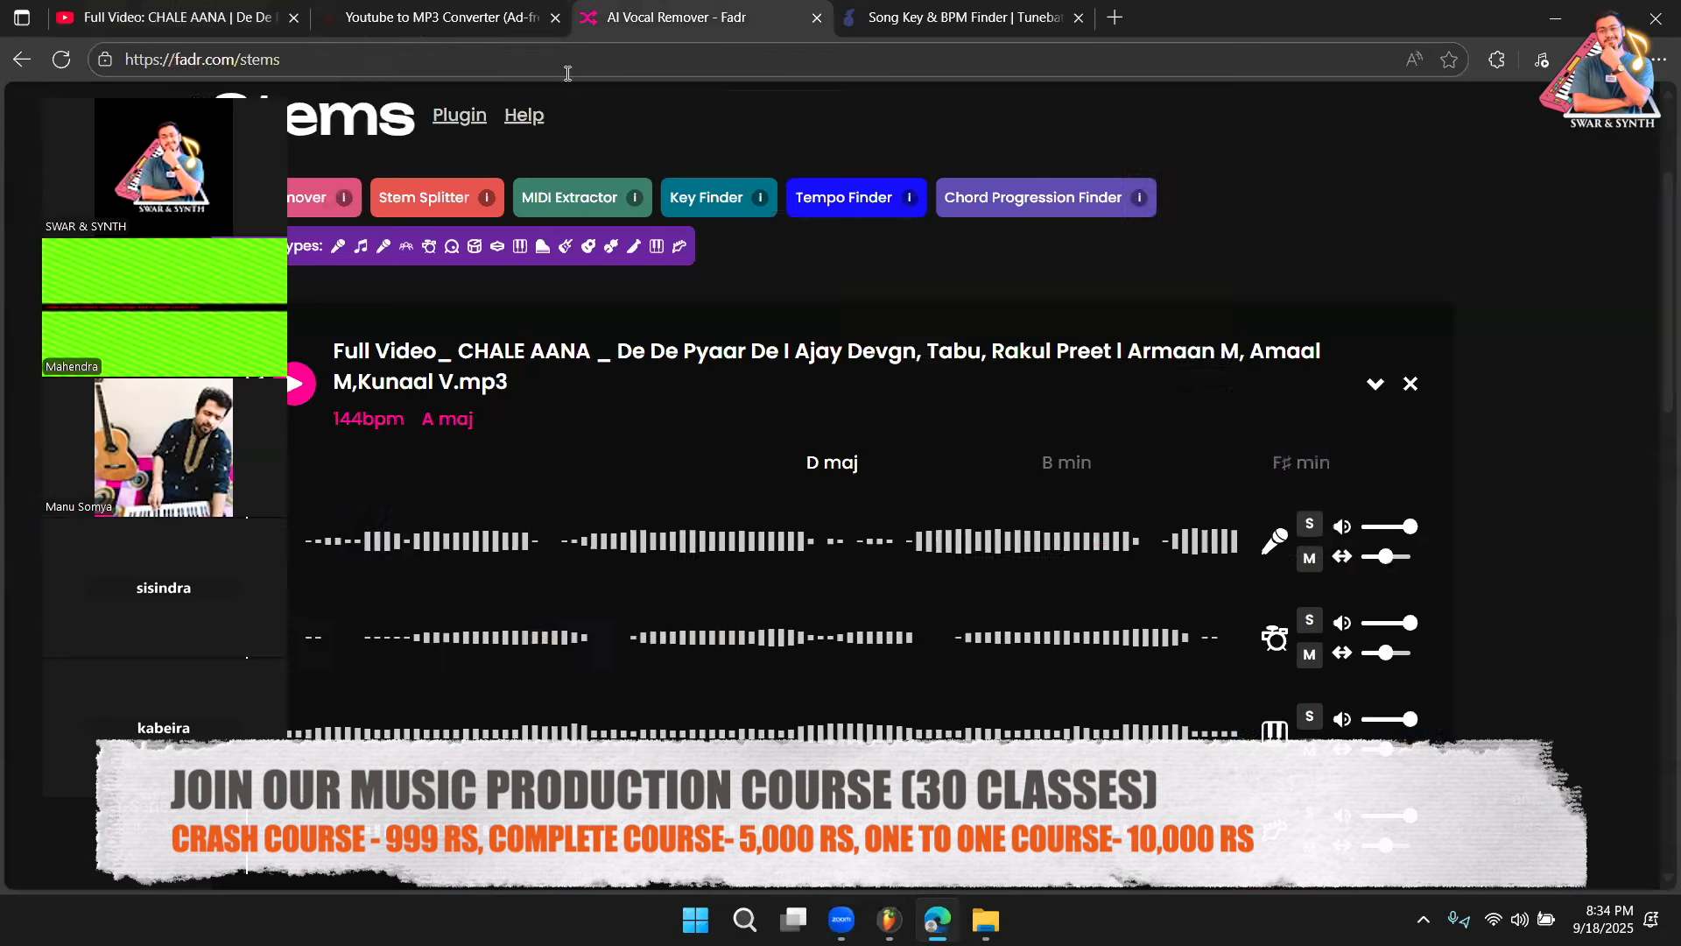
left_click(438, 18)
scroll(788, 262, "up", 3)
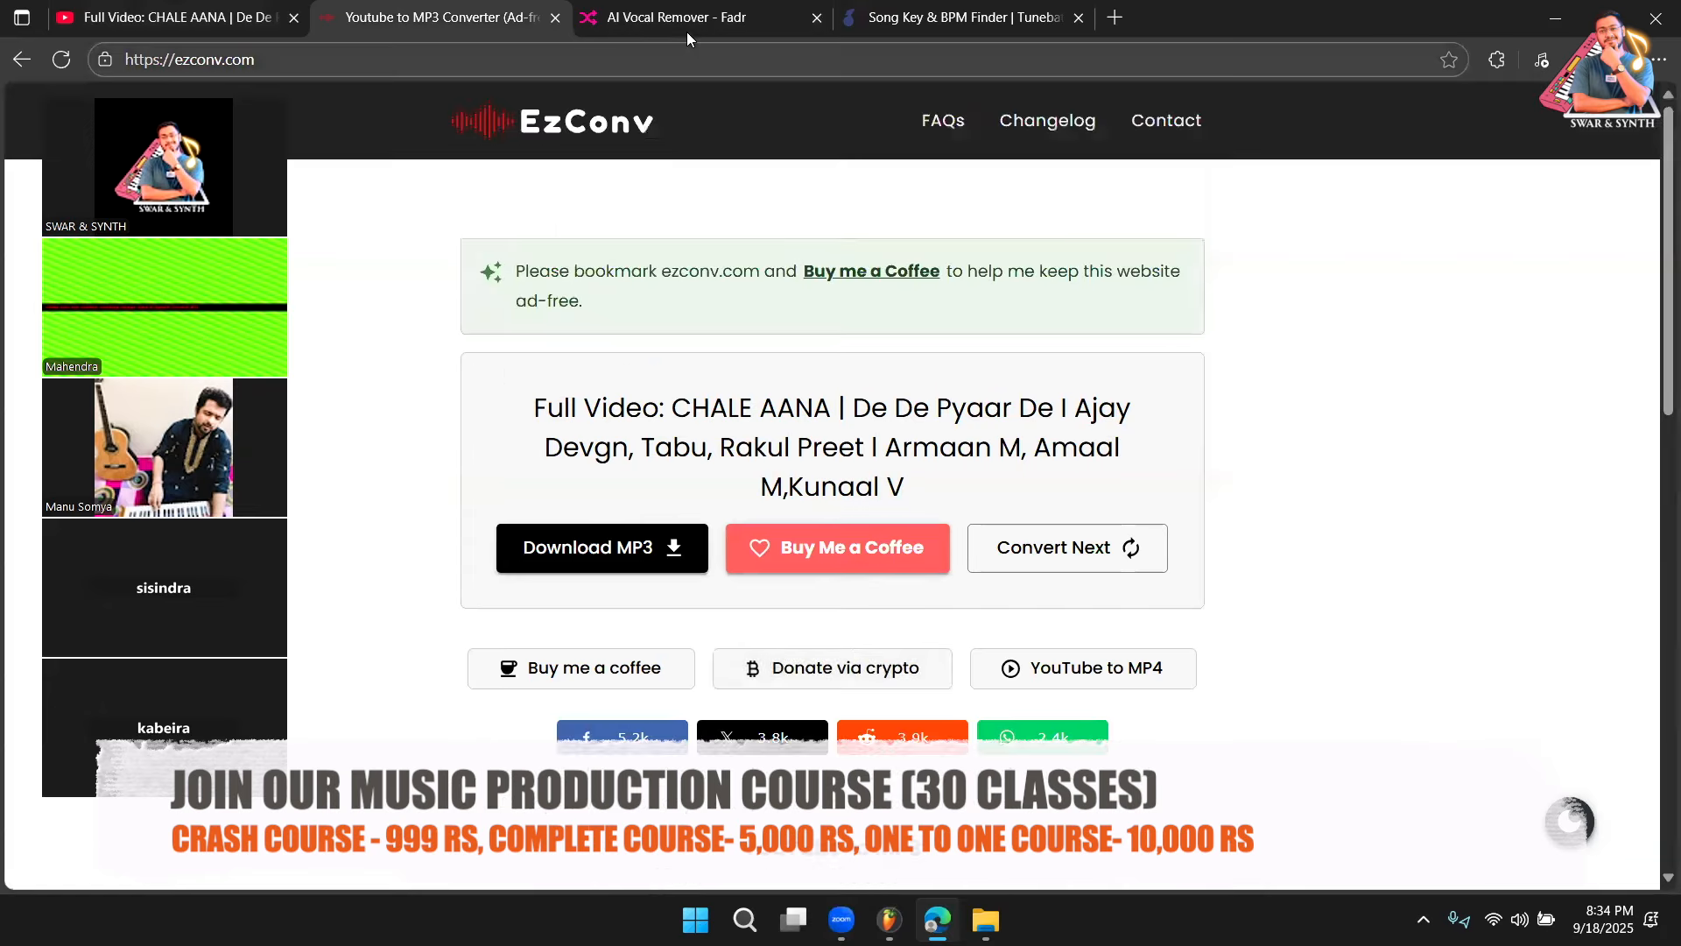
left_click(687, 32)
left_click(900, 35)
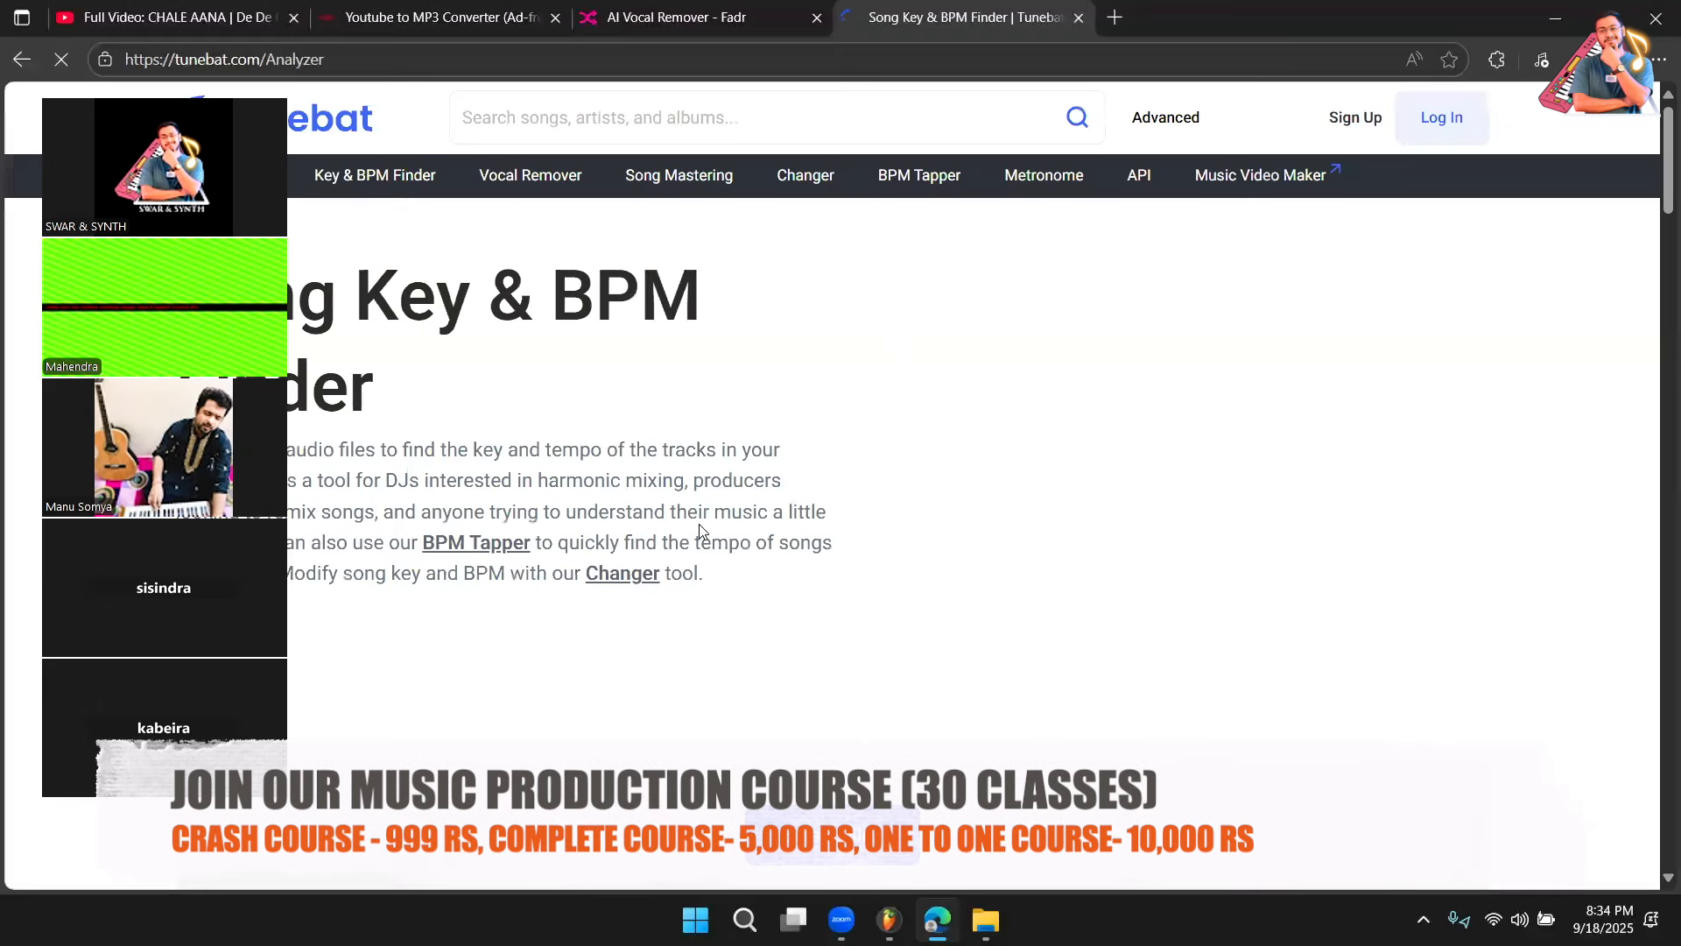
scroll(698, 532, "down", 10)
scroll(753, 289, "up", 1)
left_click(737, 302)
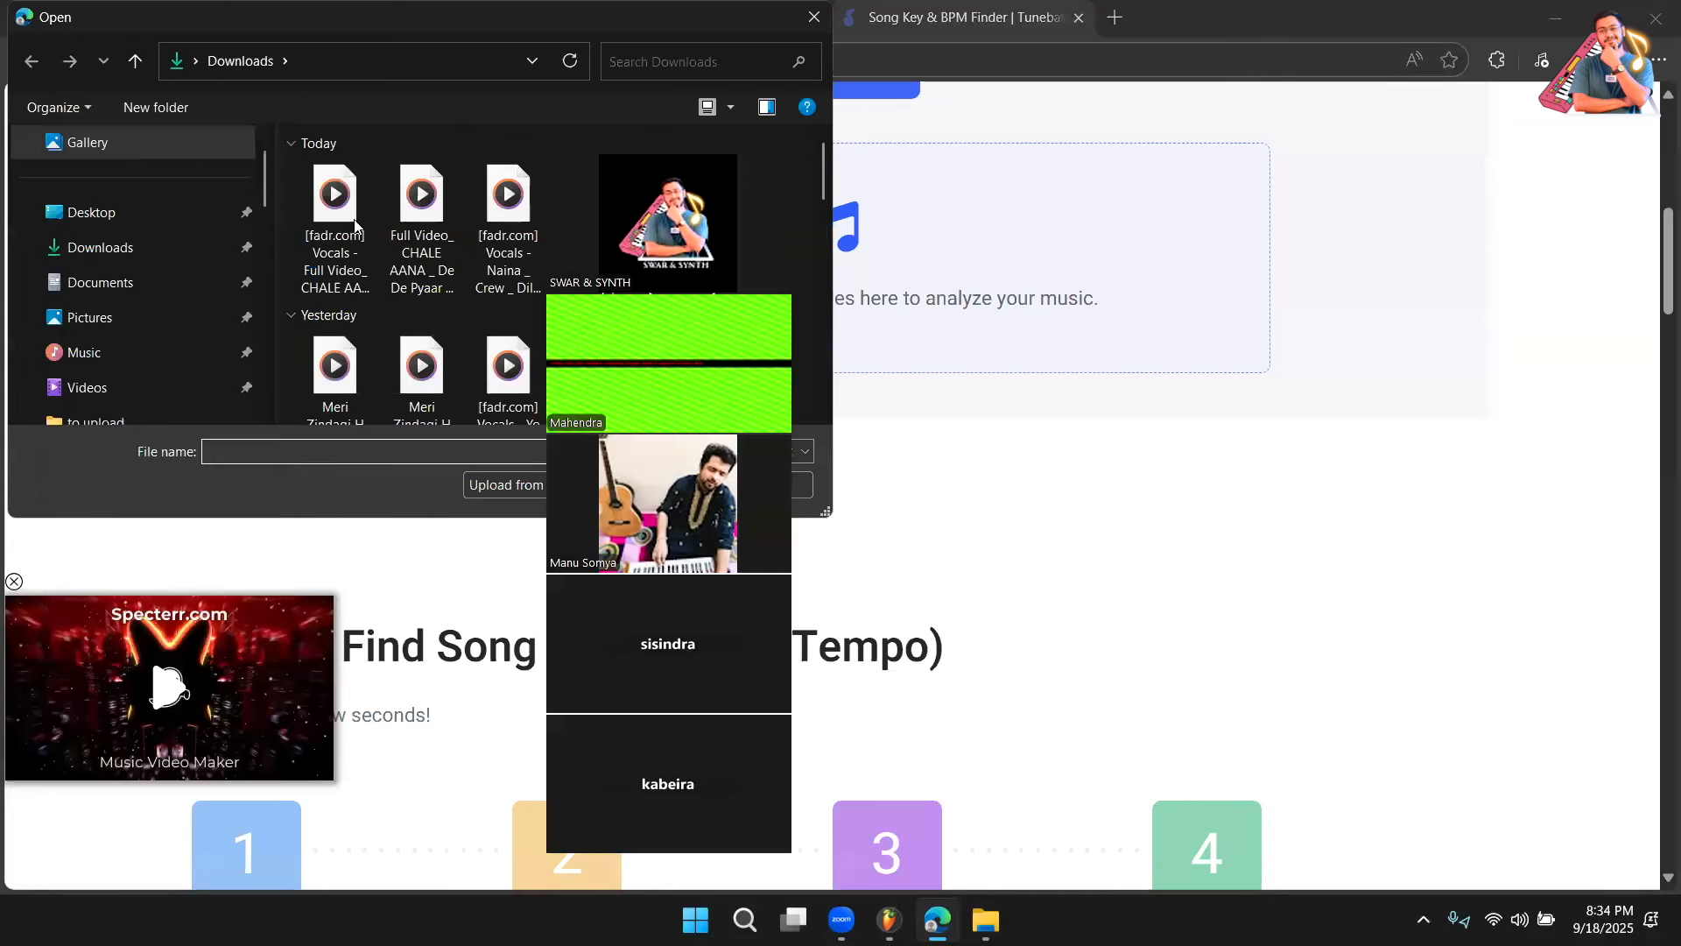
double_click(355, 226)
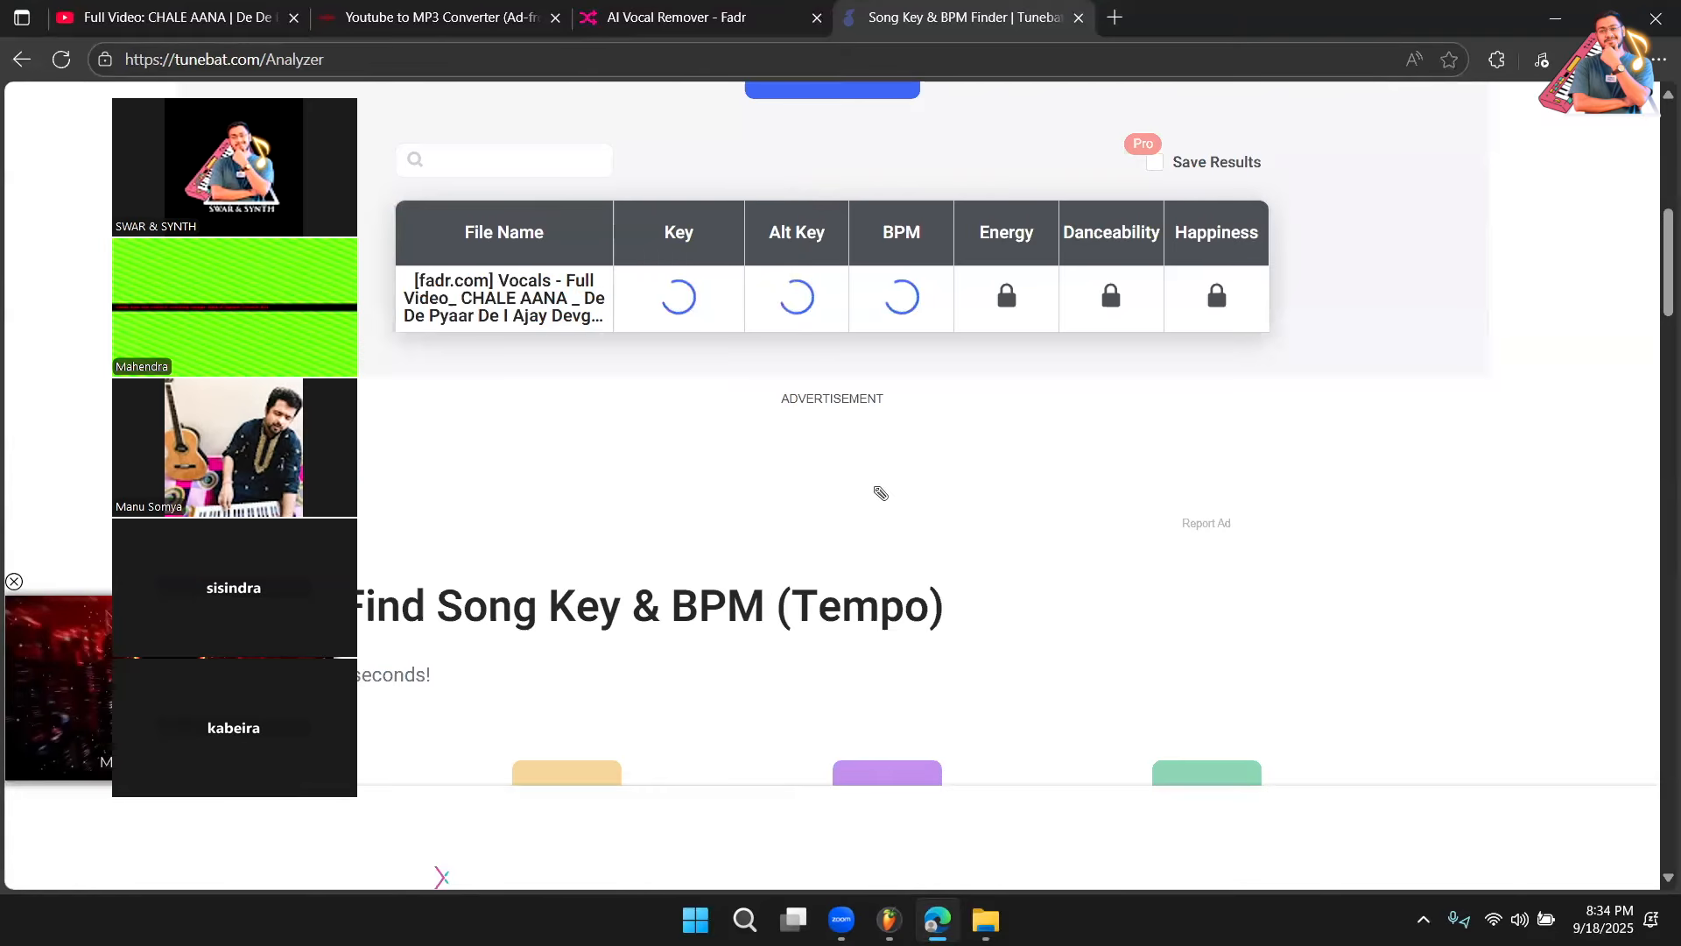
Switch back to FL Studio, place Pattern 1 at bar 5 on Track 5, extend the clip to four bars, and play the arrangement
key("alt+Tab")
key("F6")
left_click_drag(961, 436, 906, 443)
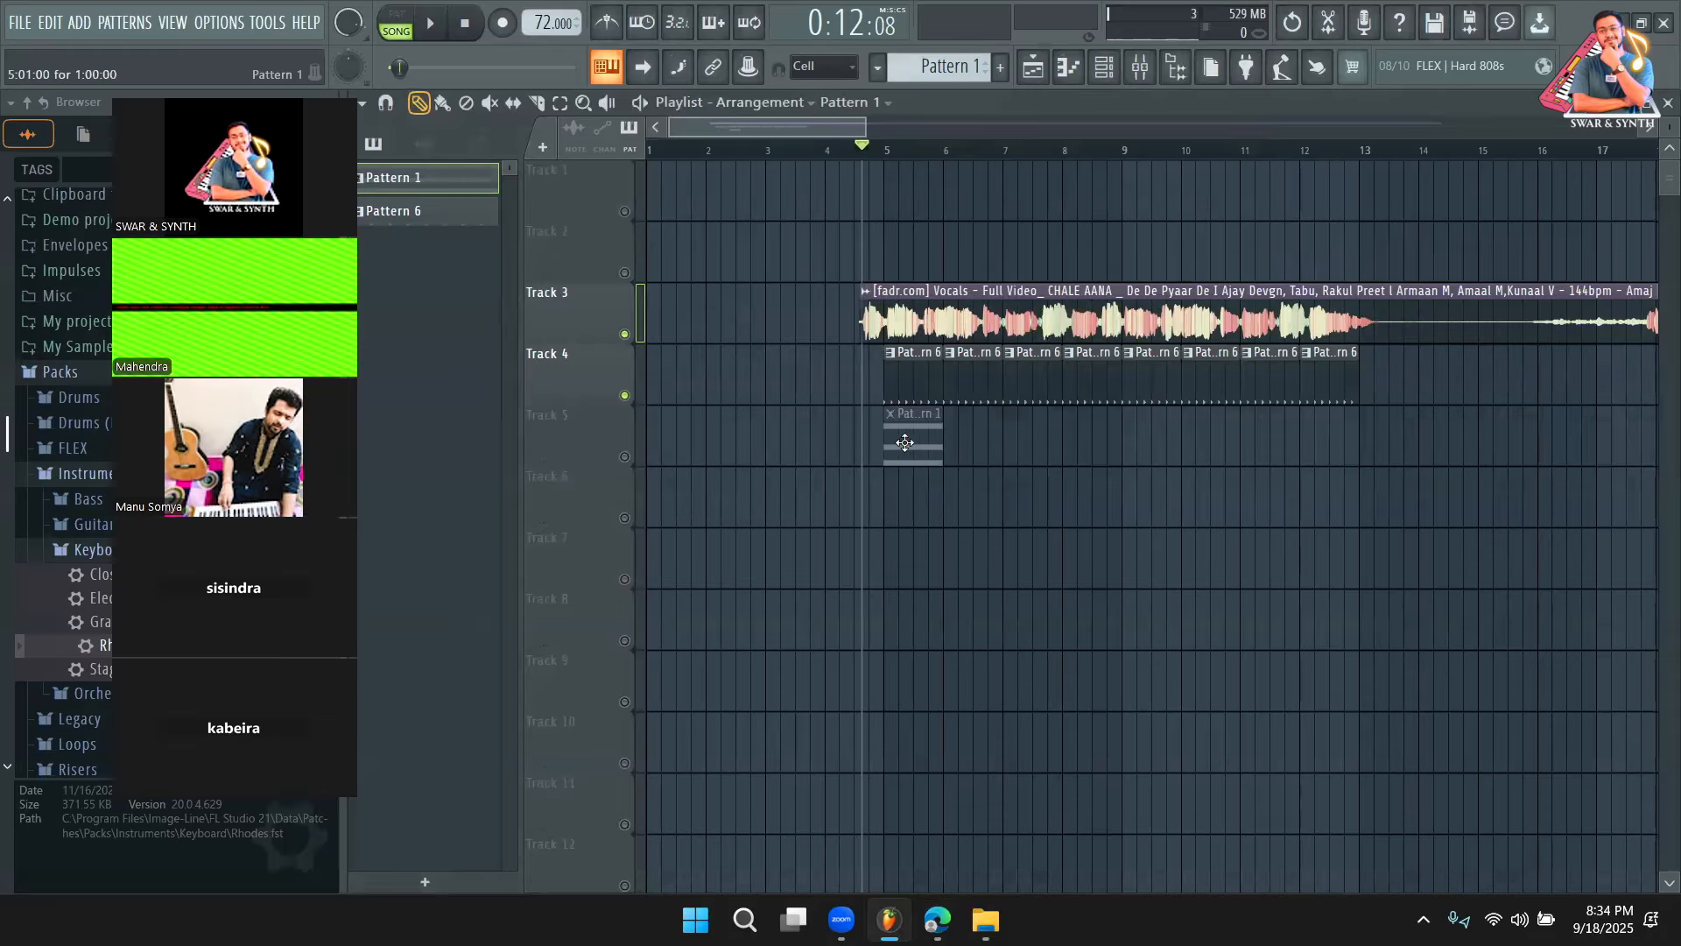
left_click(625, 457)
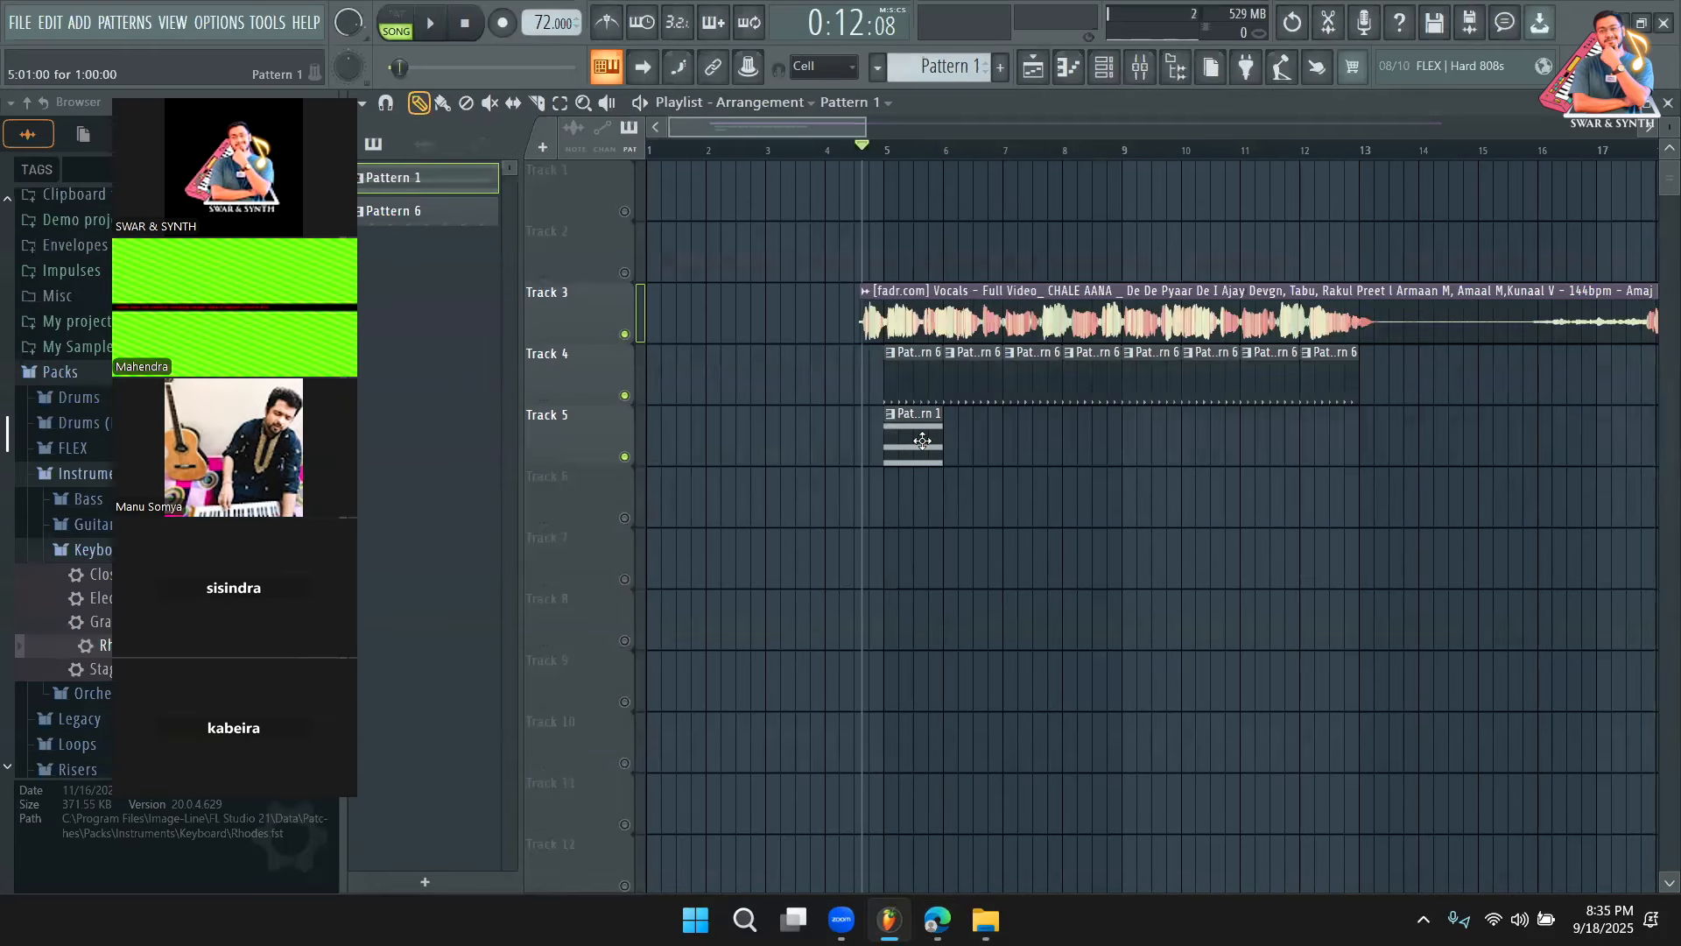
left_click_drag(942, 447, 1121, 451)
key("space")
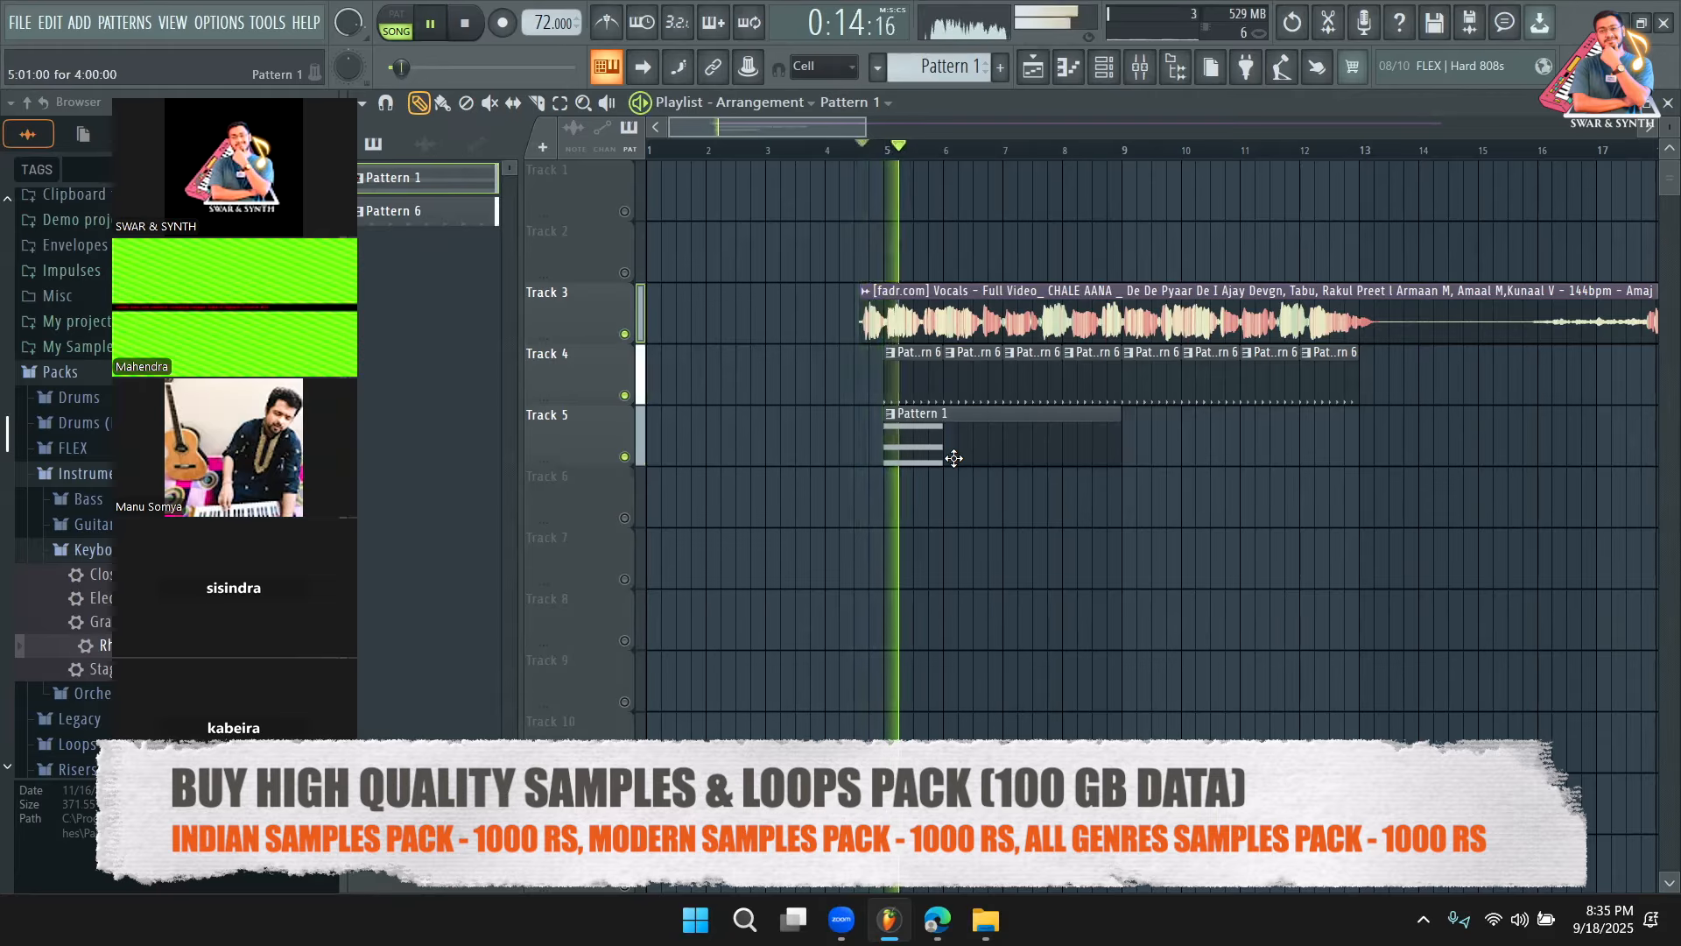
key("space")
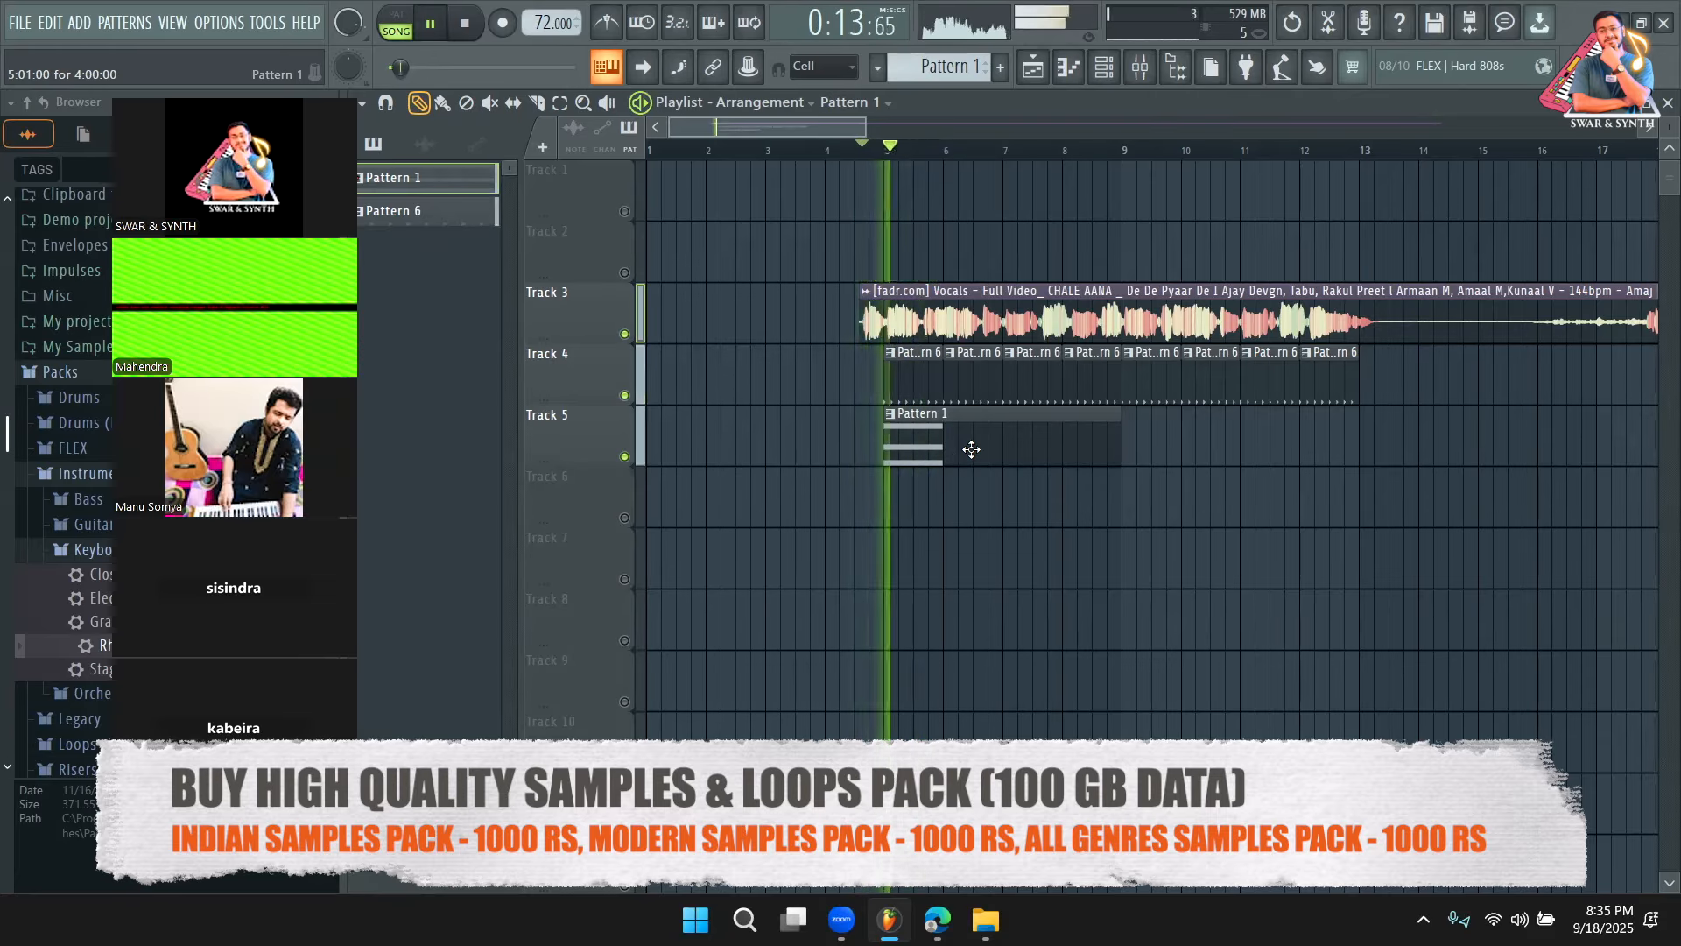
Stop playback, add a second Pattern 1 clip at bar 9 on Track 5, and open its Rhodes chord in the piano roll
key("space")
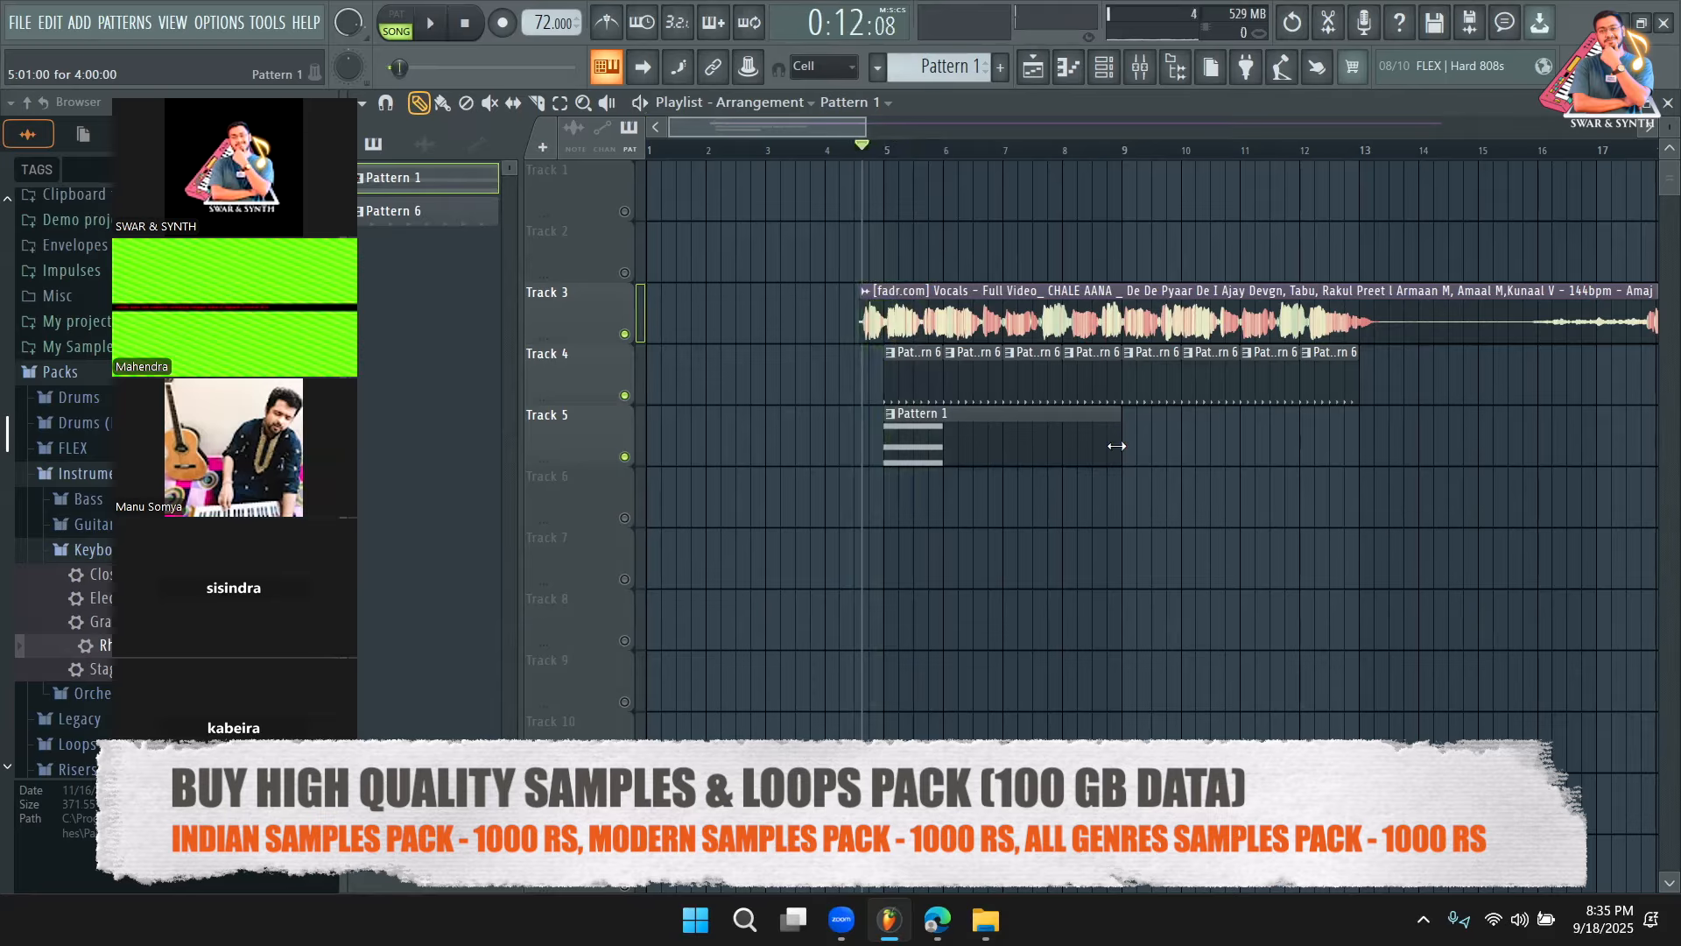
left_click(1125, 448)
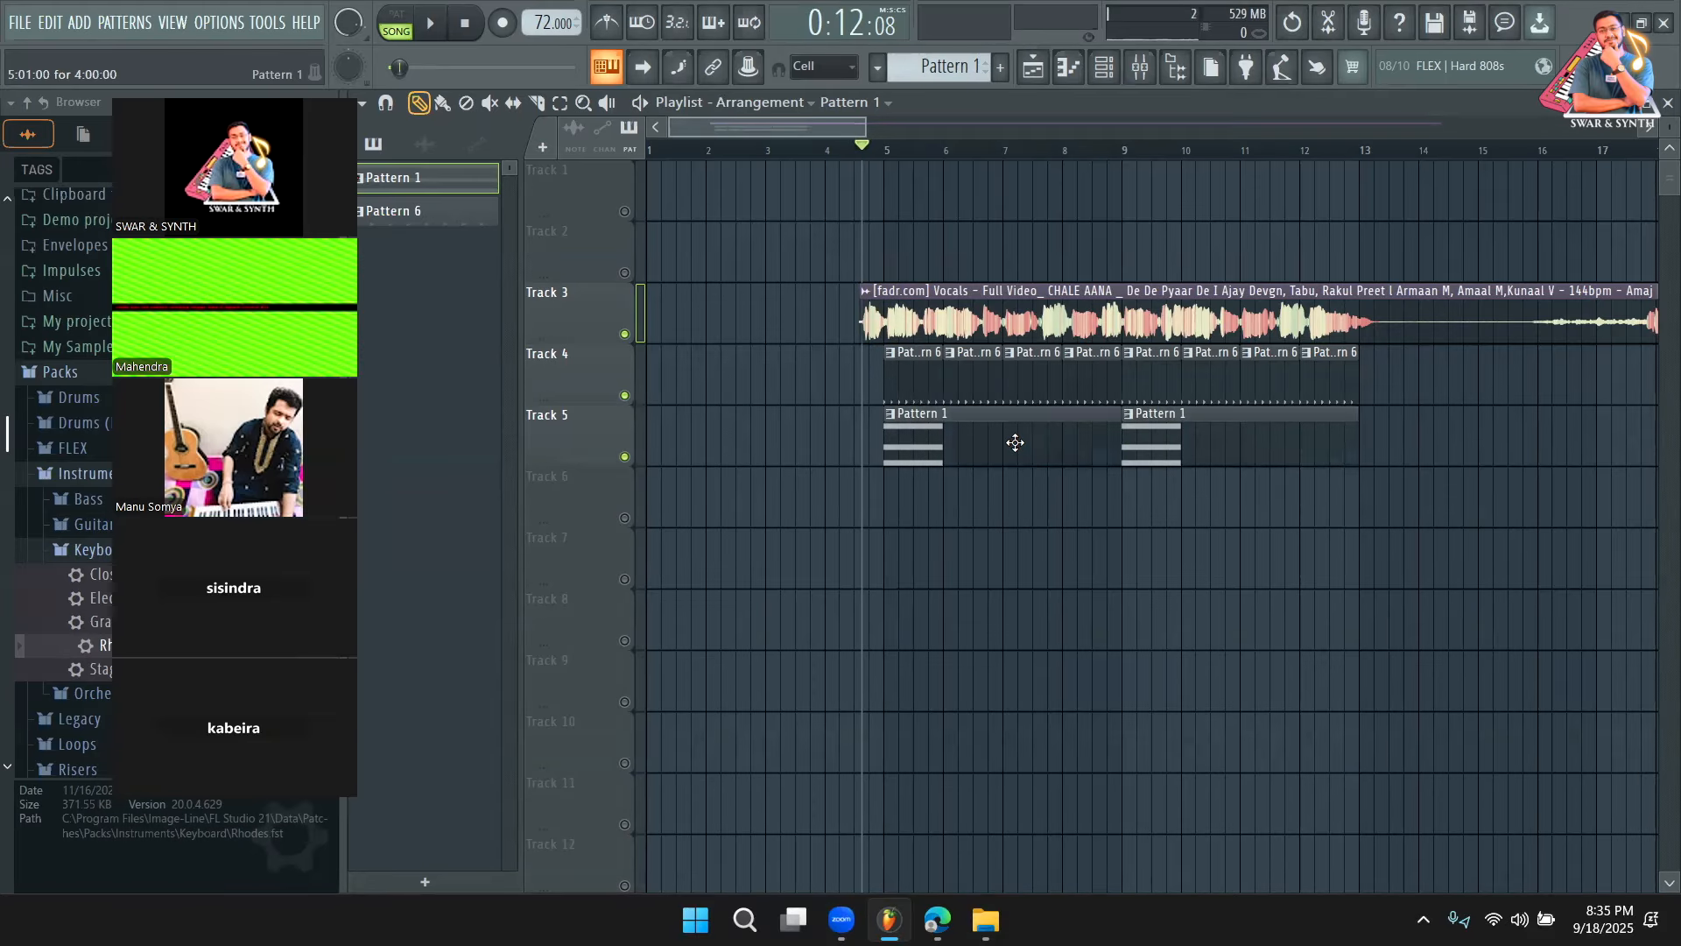
double_click(1015, 443)
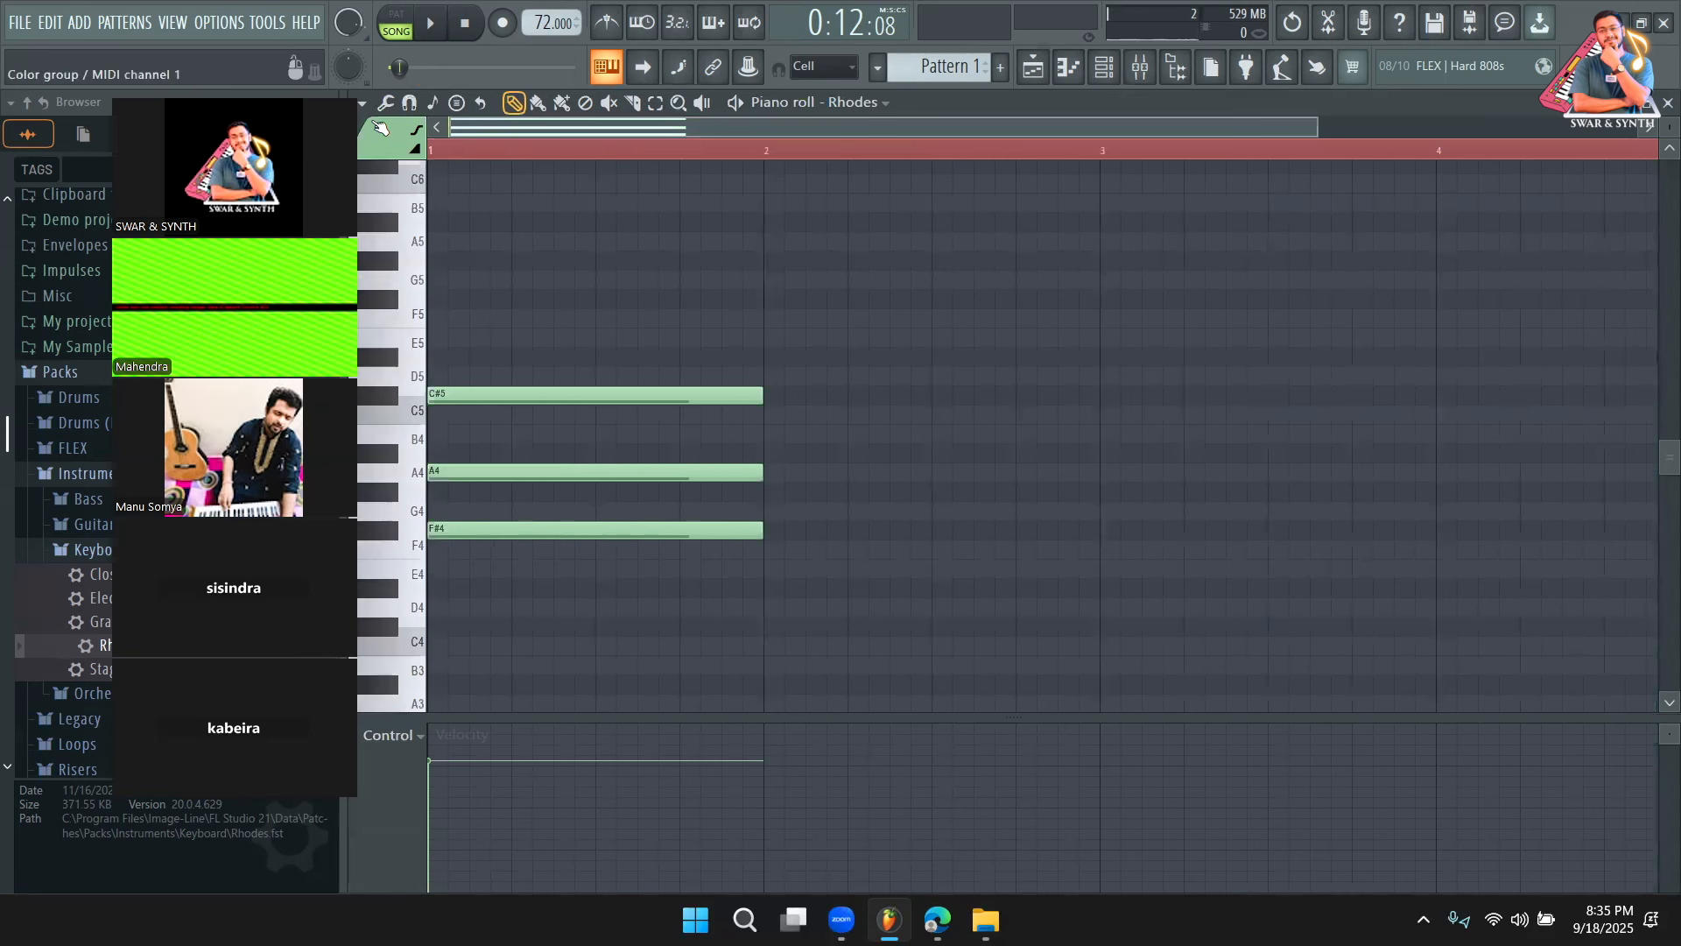
left_click_drag(332, 122, 235, 122)
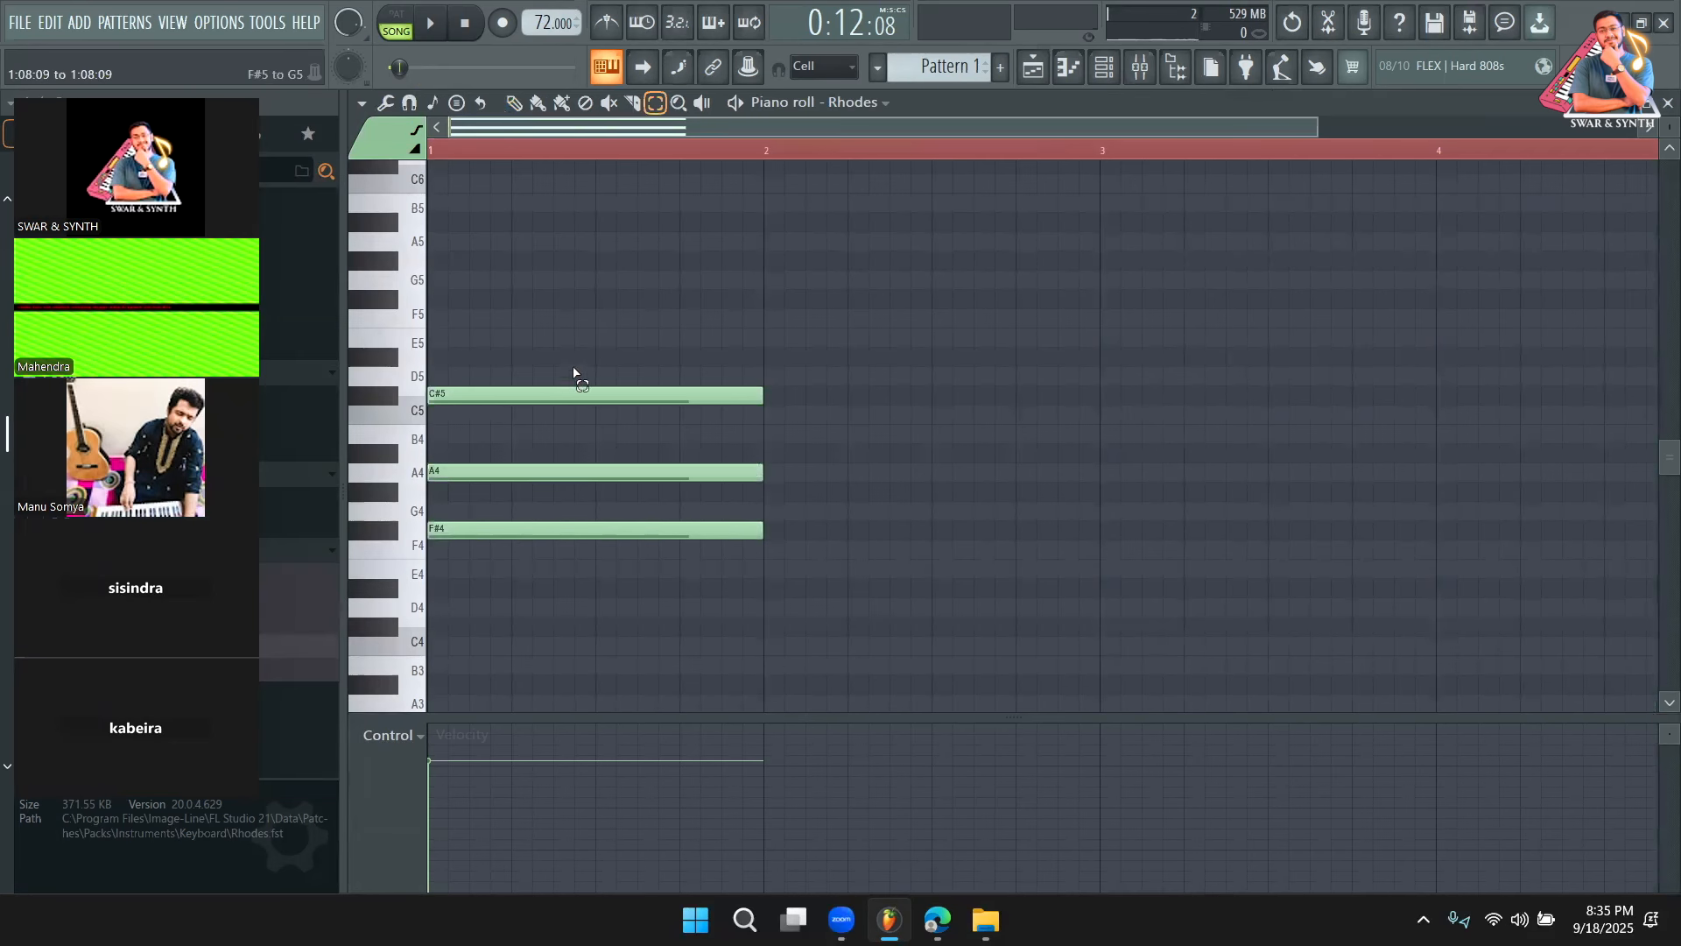
Try transposing the whole Rhodes chord up to A4, C5 and E5 and play it against the vocal
key("ctrl+a")
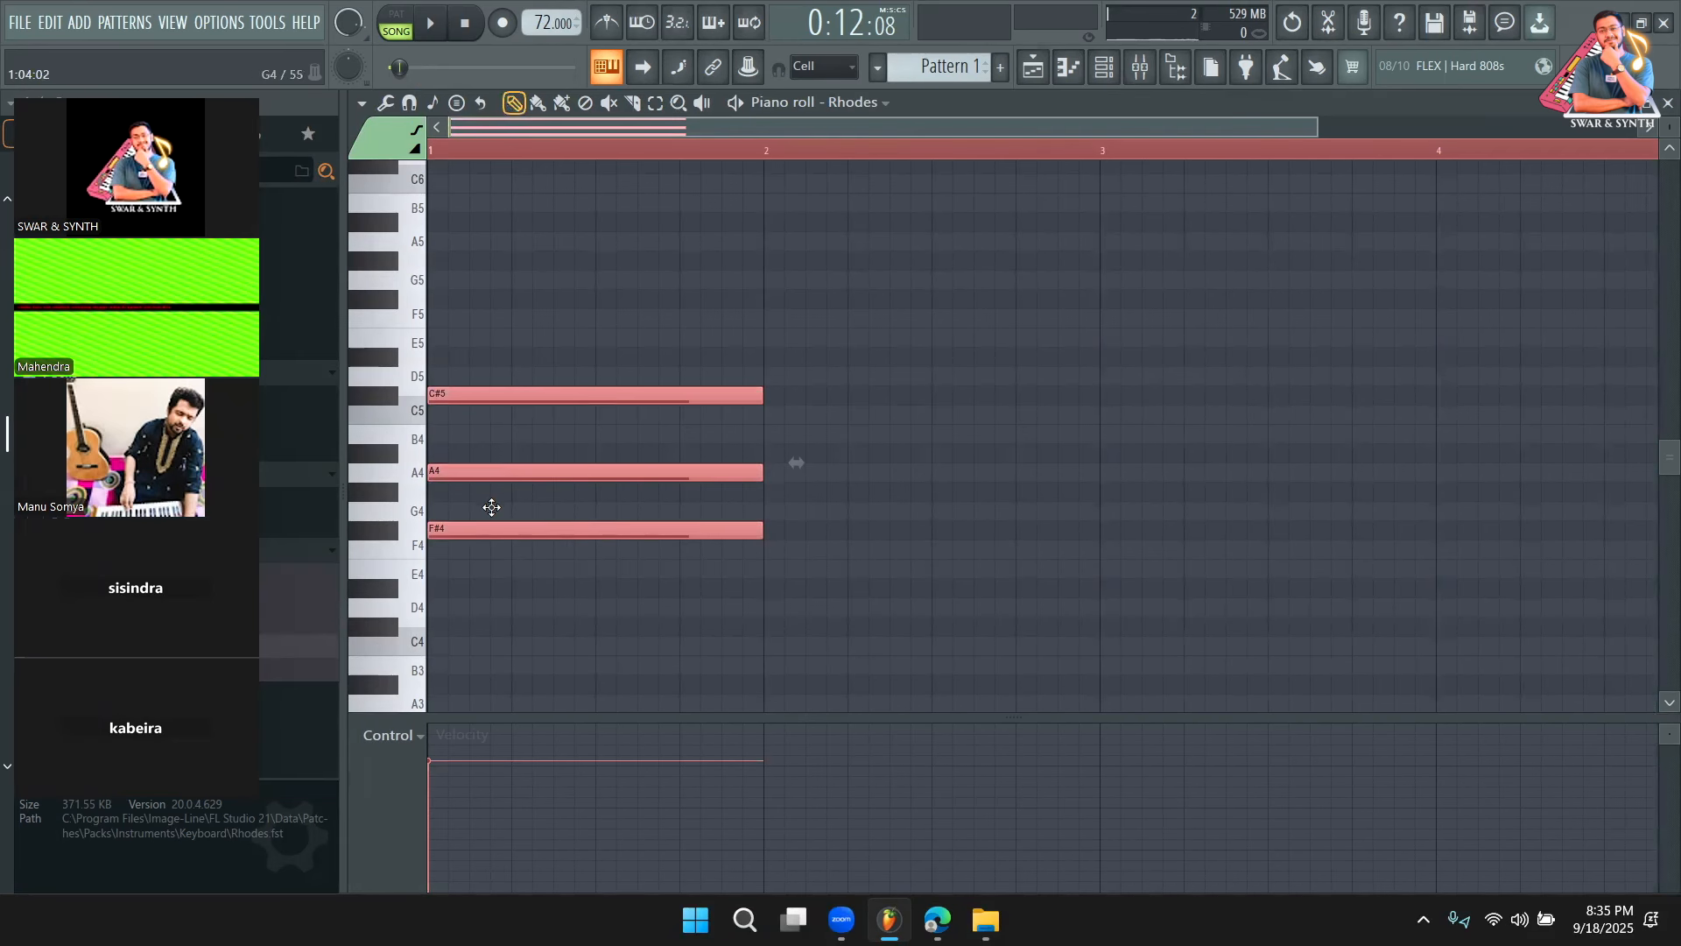
left_click_drag(481, 527, 469, 456)
key("space")
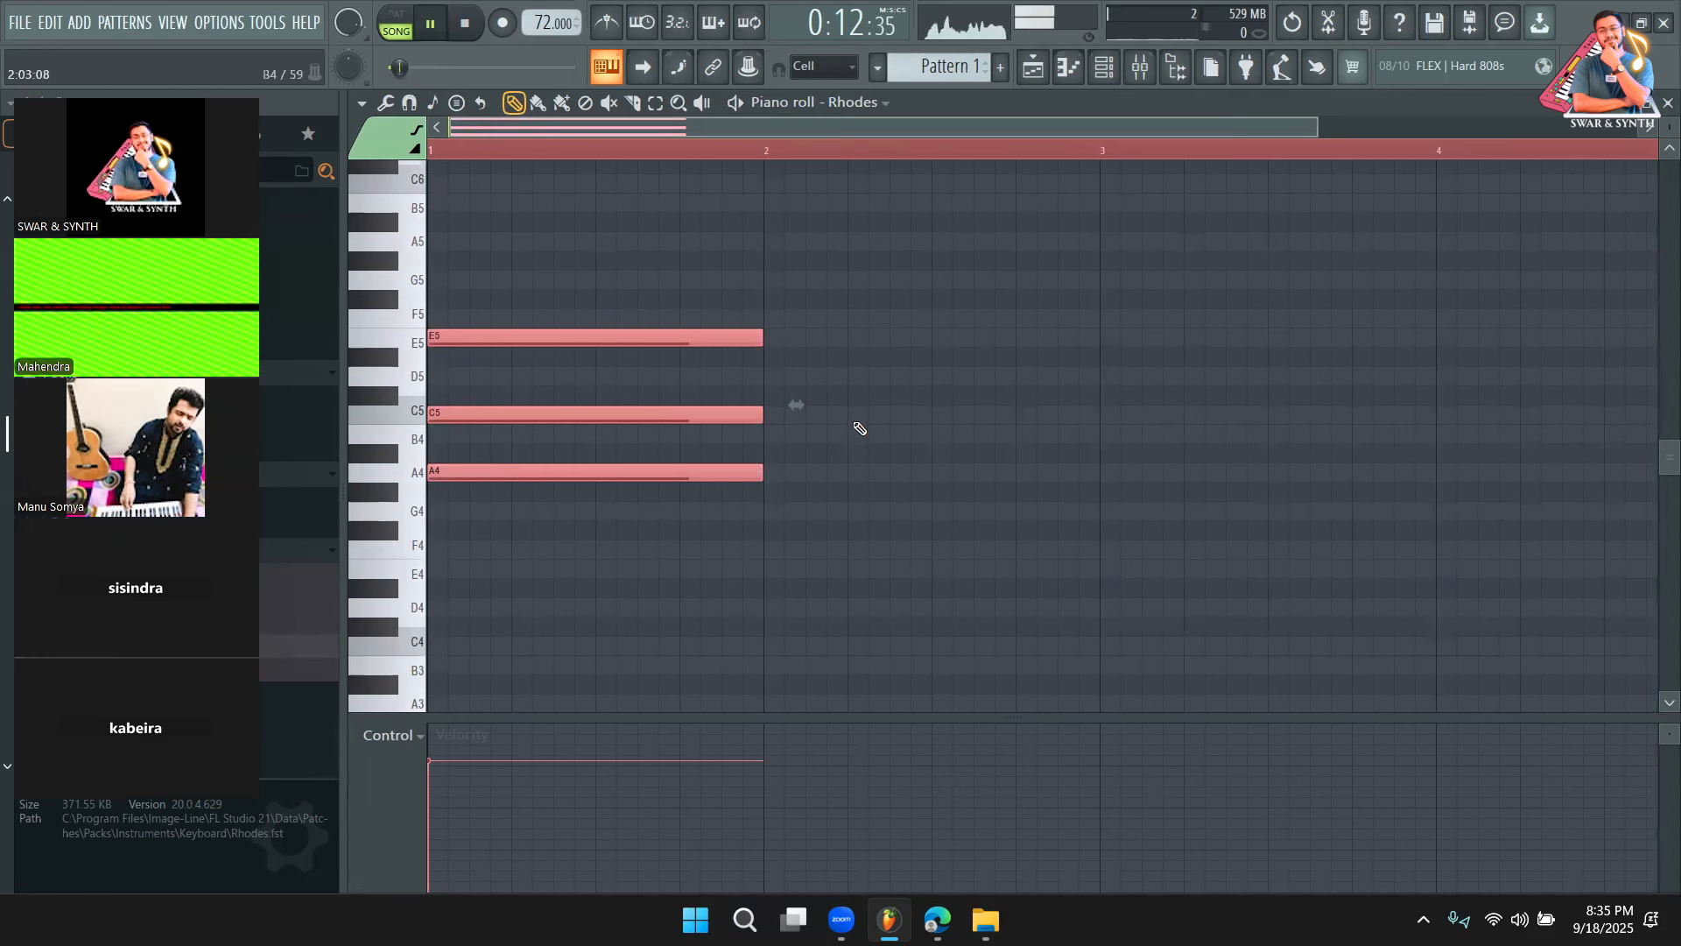
key("space")
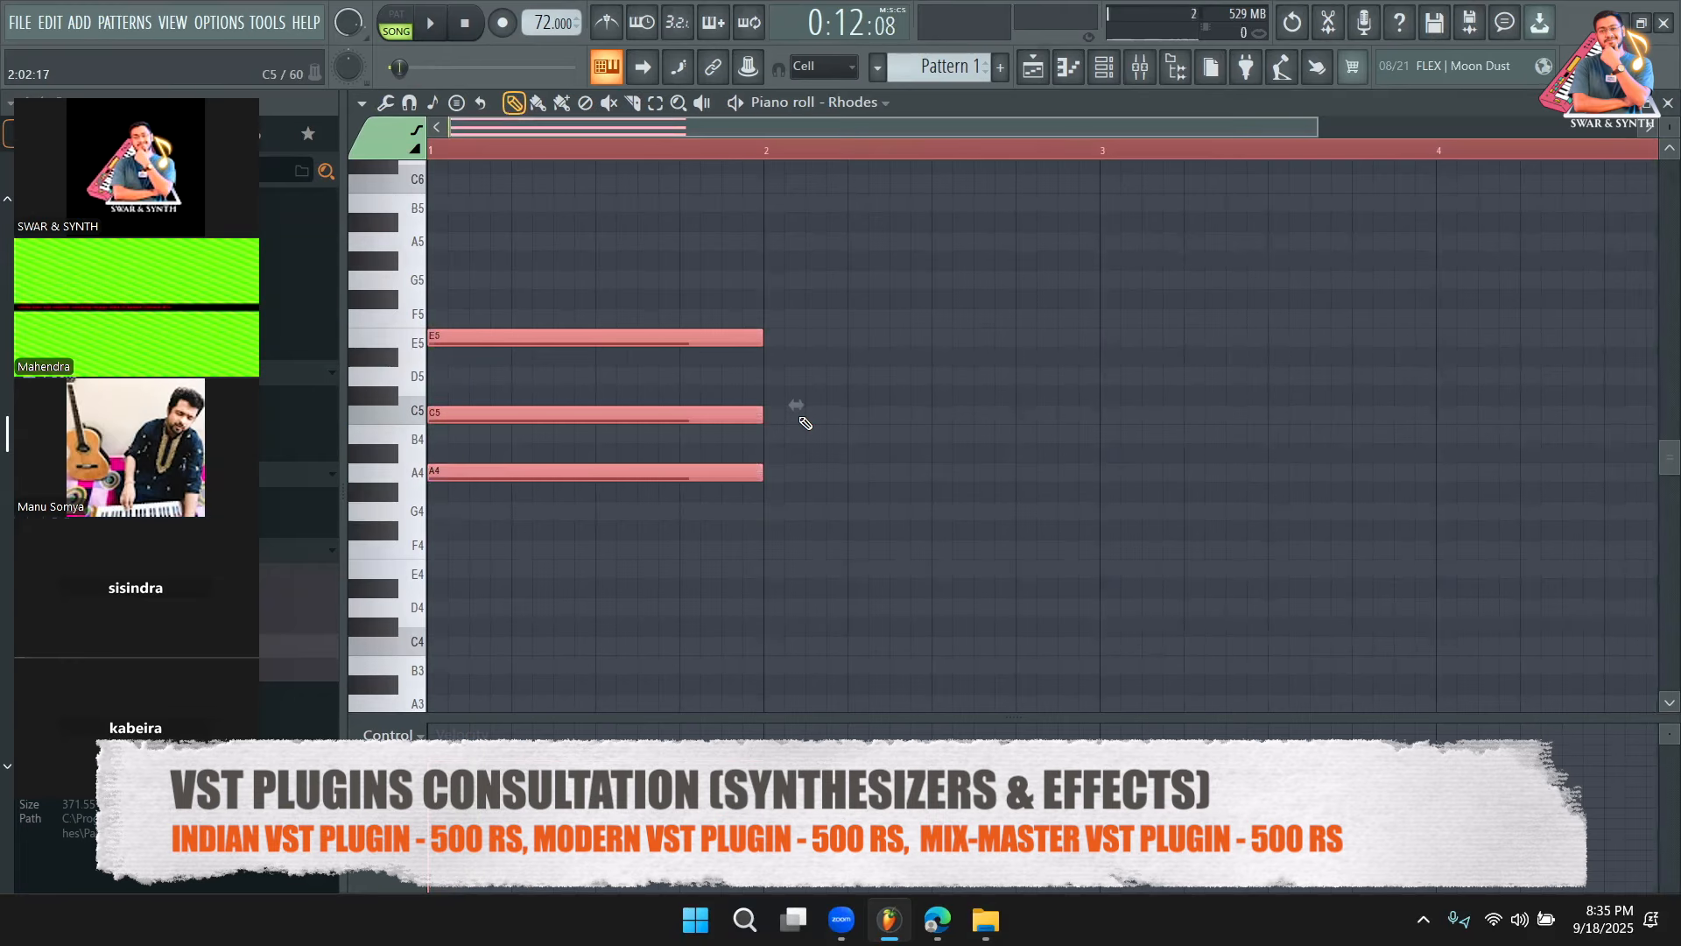
key("space")
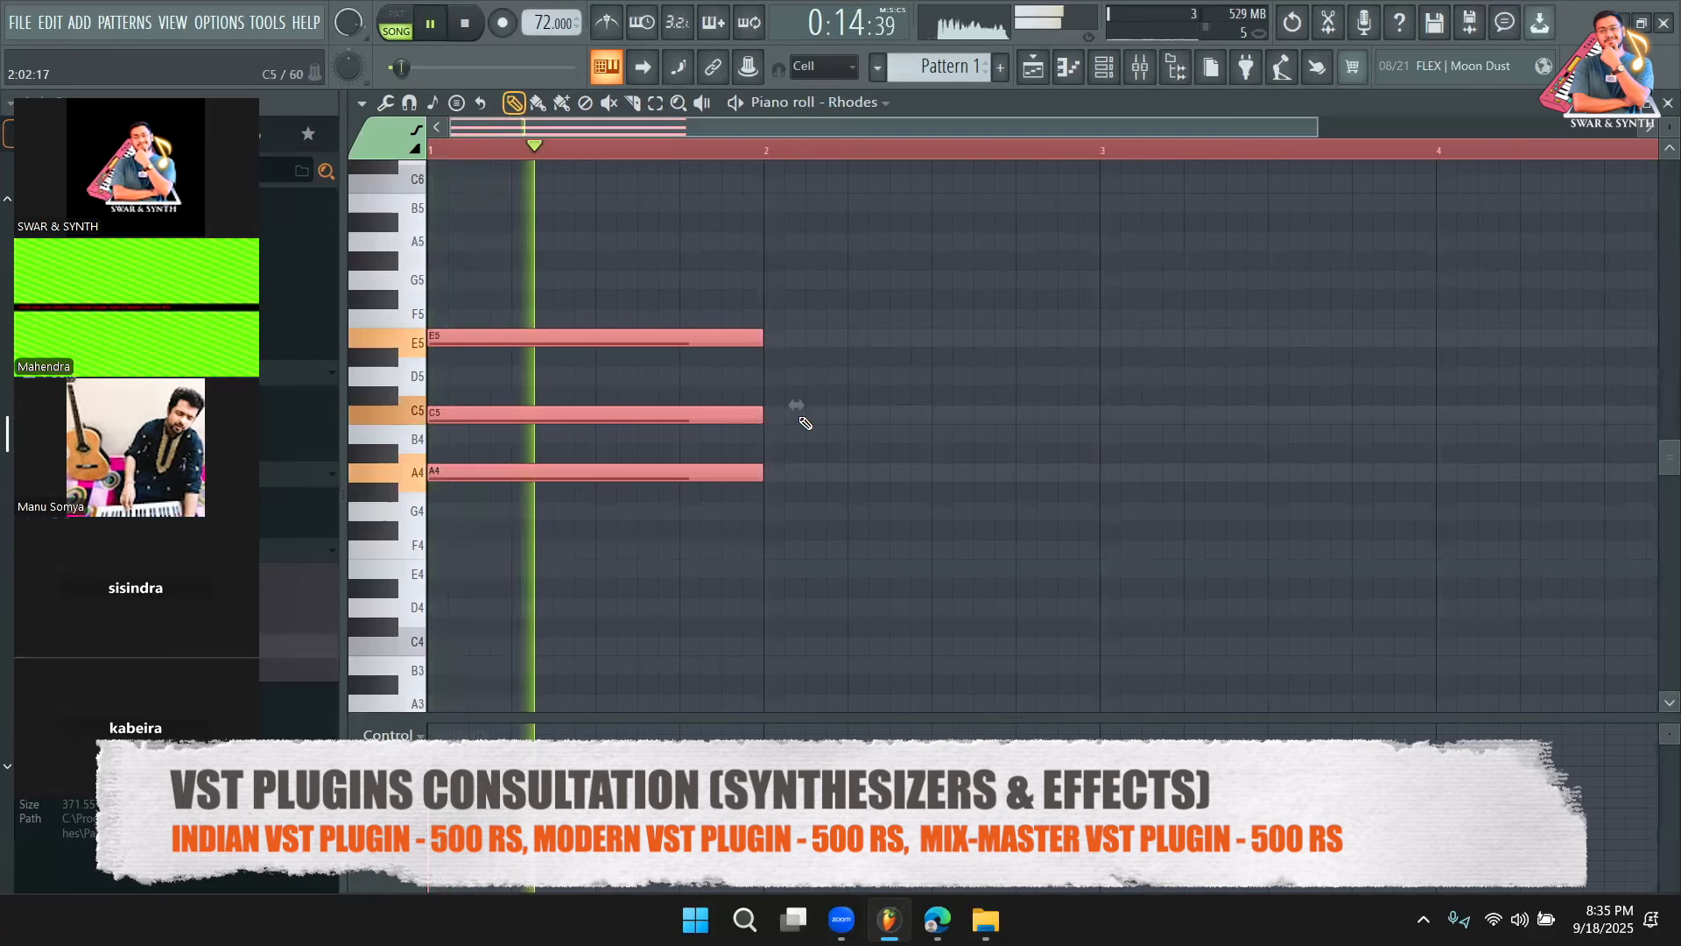
key("space")
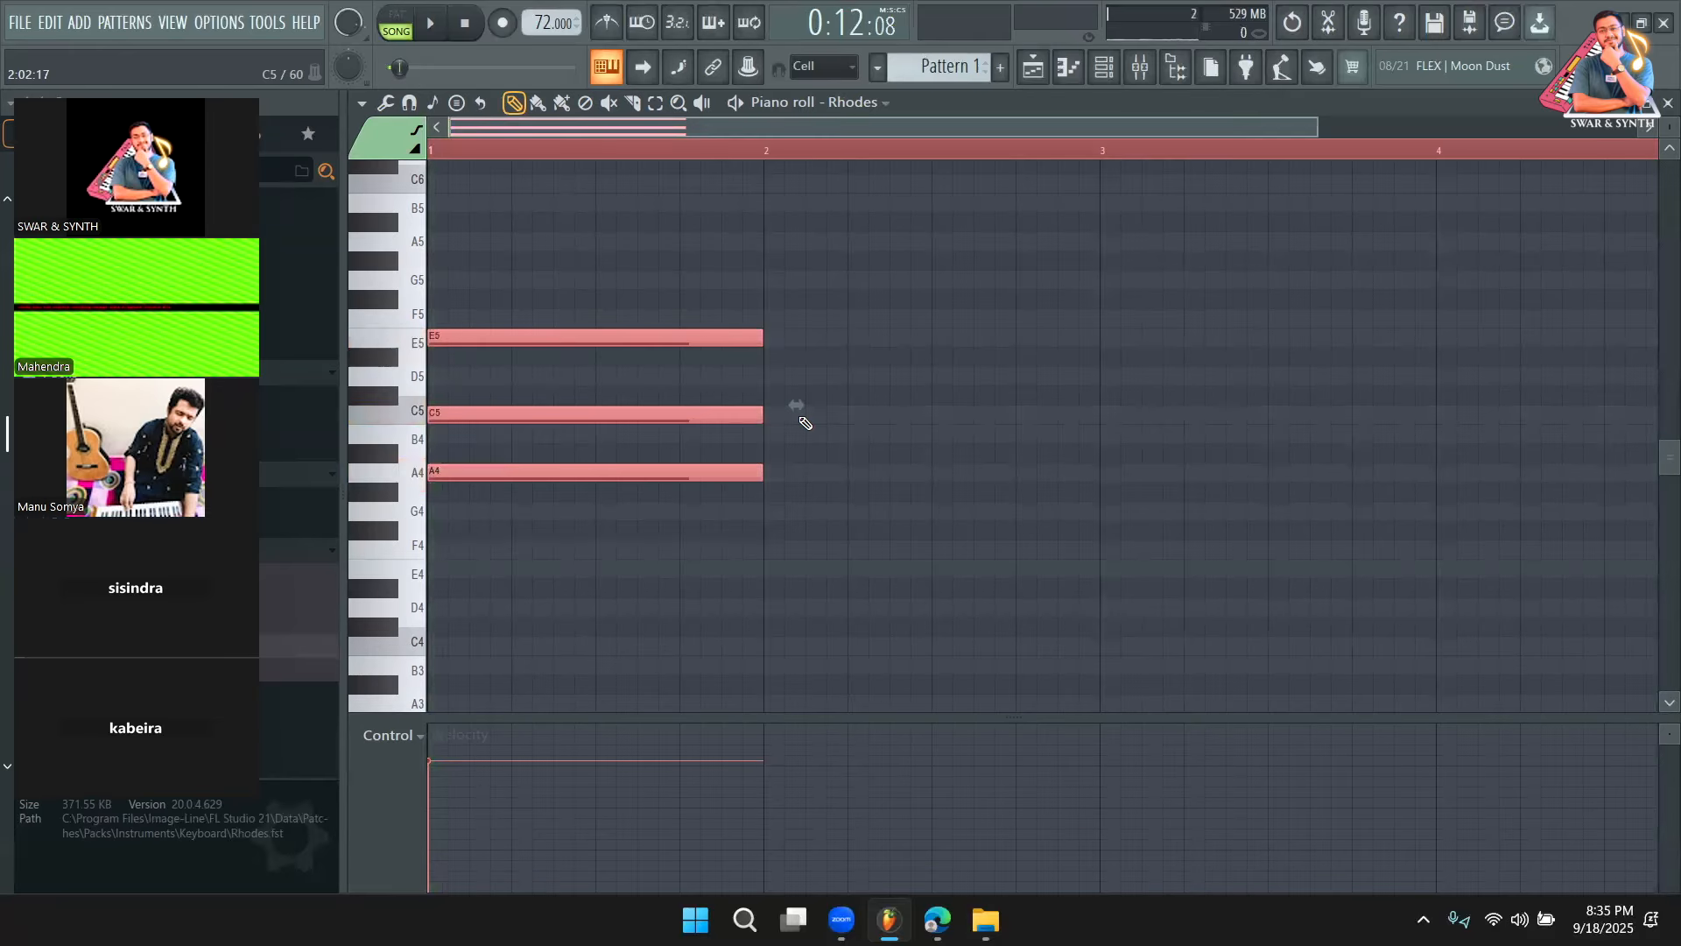
Transpose the Rhodes chord down three semitones to F#4, A4 and C#5 and play it with the vocal
key("shift+Down")
key("shift+Down")
key("shift+Down")
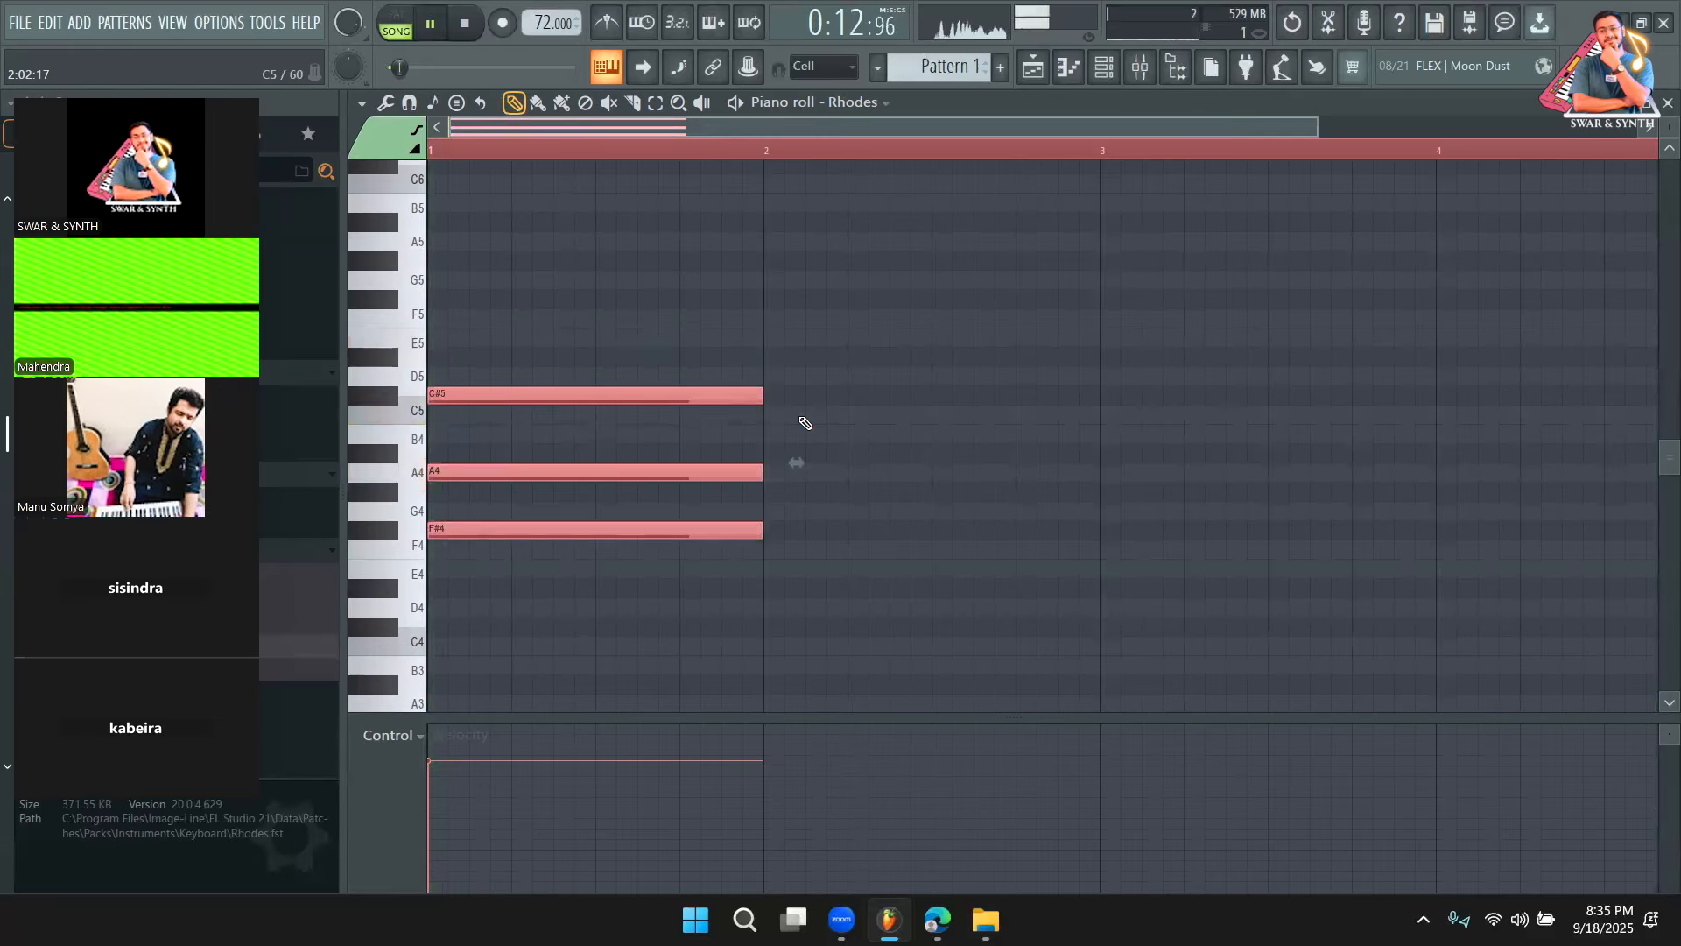
key("space")
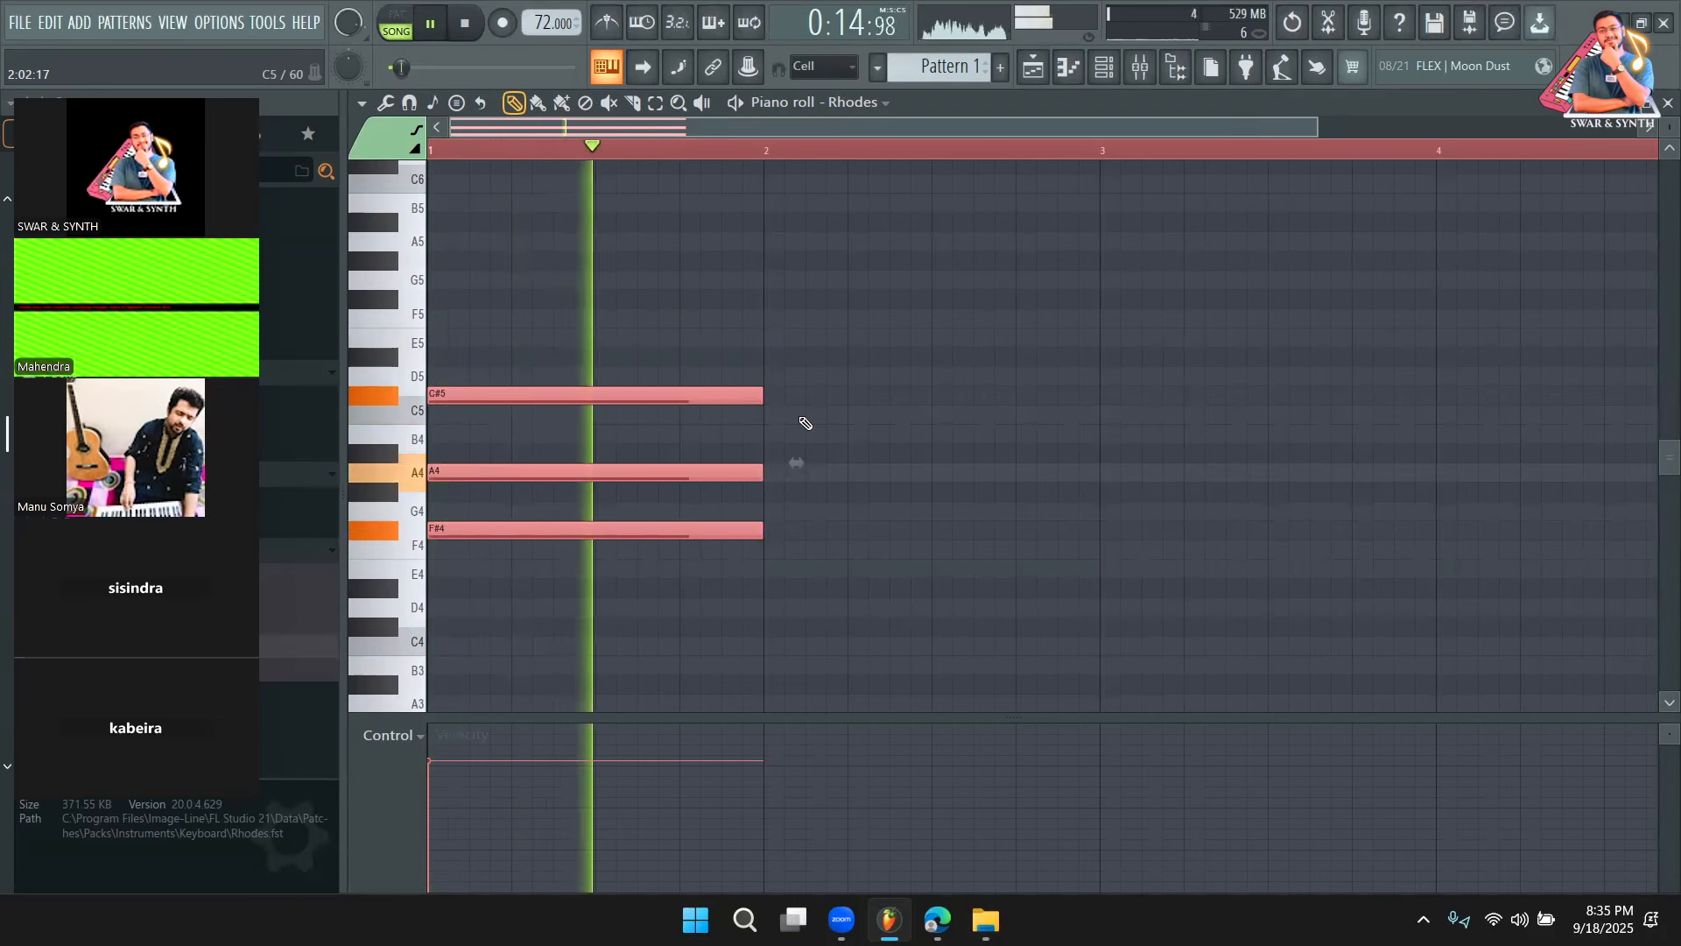
key("space")
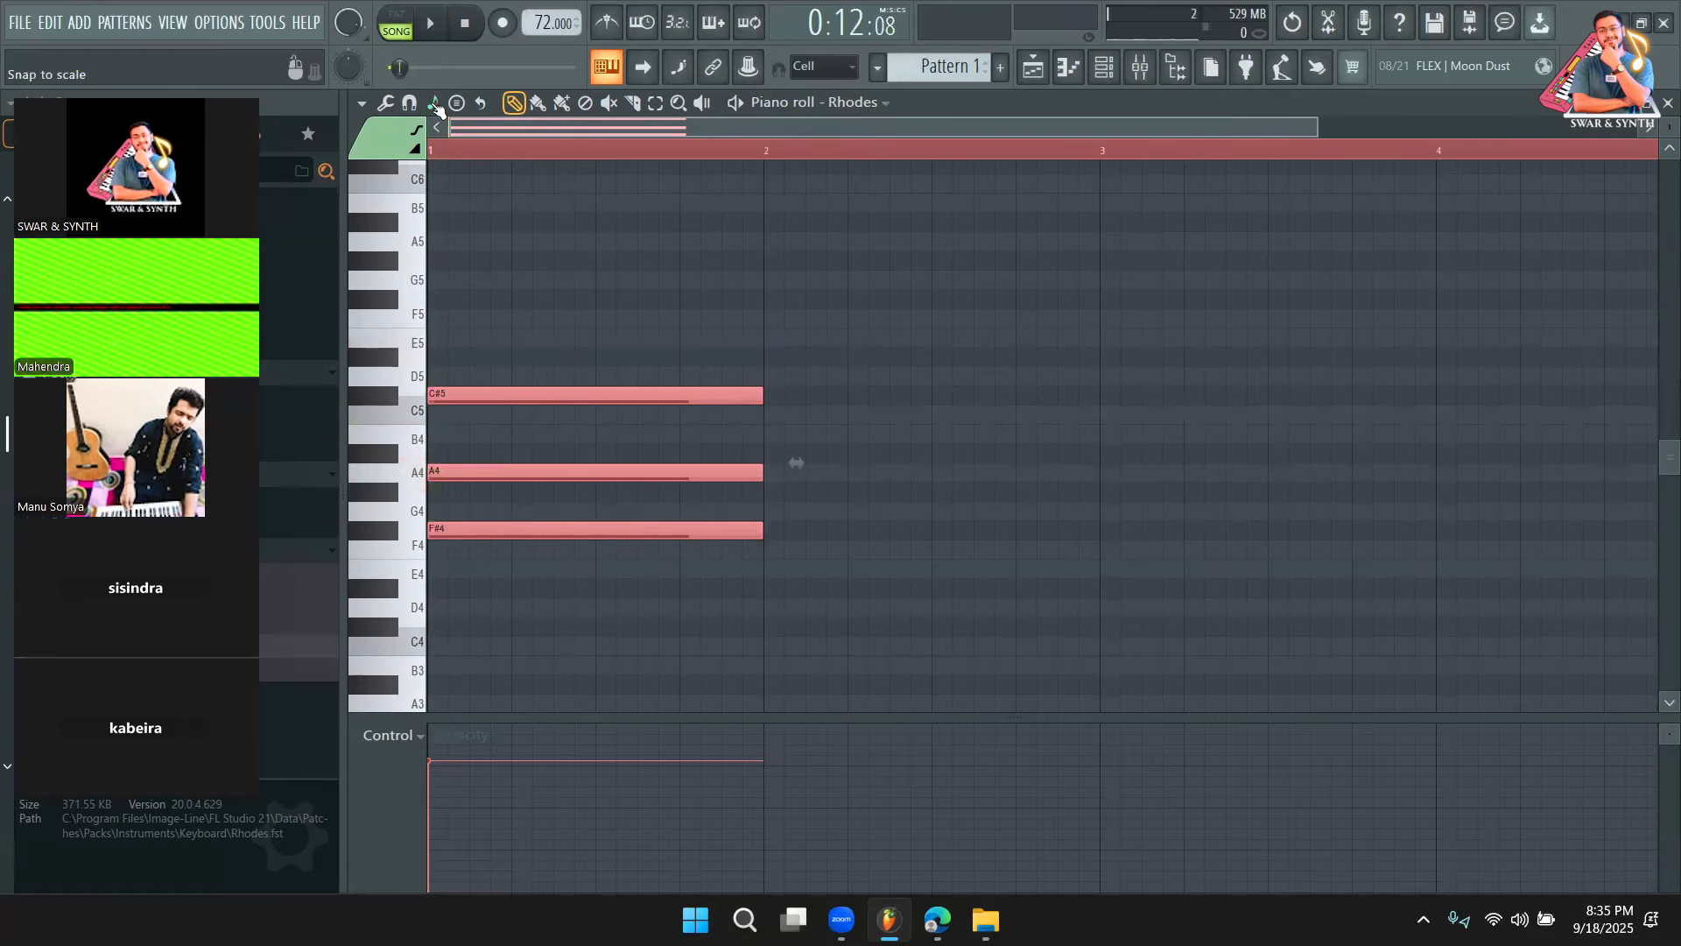
Set the piano roll's scale snapping to Minor Natural (Aeolian) with root note F#, checking the Song Key & BPM Finder page
left_click(434, 105)
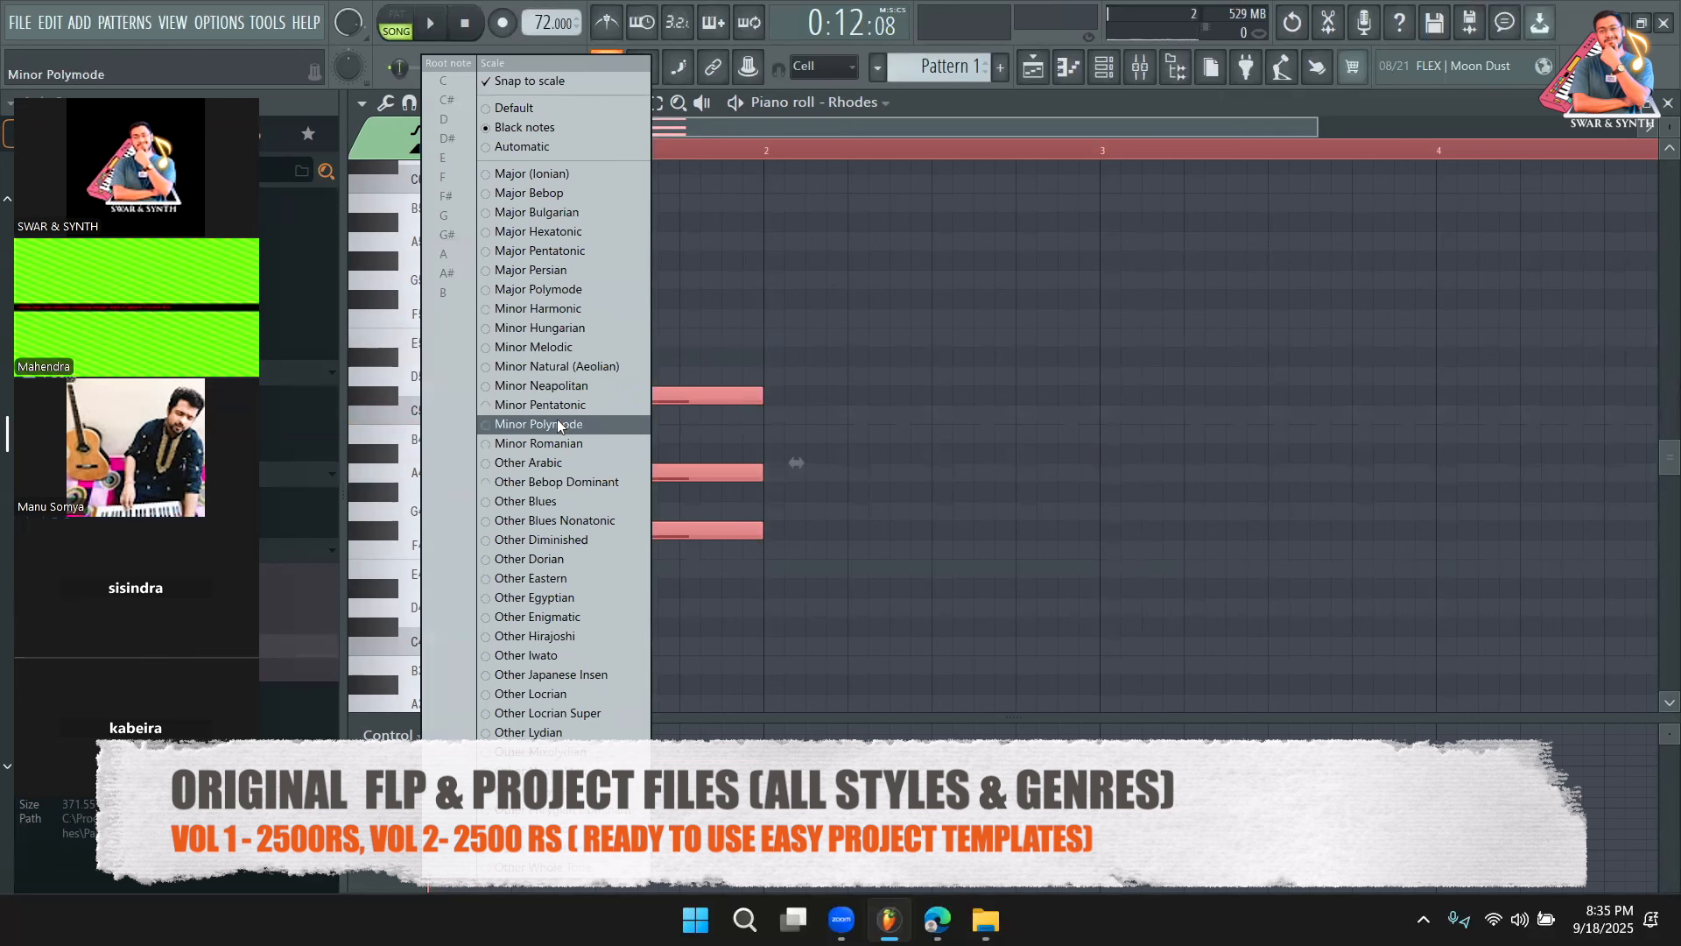
left_click(532, 368)
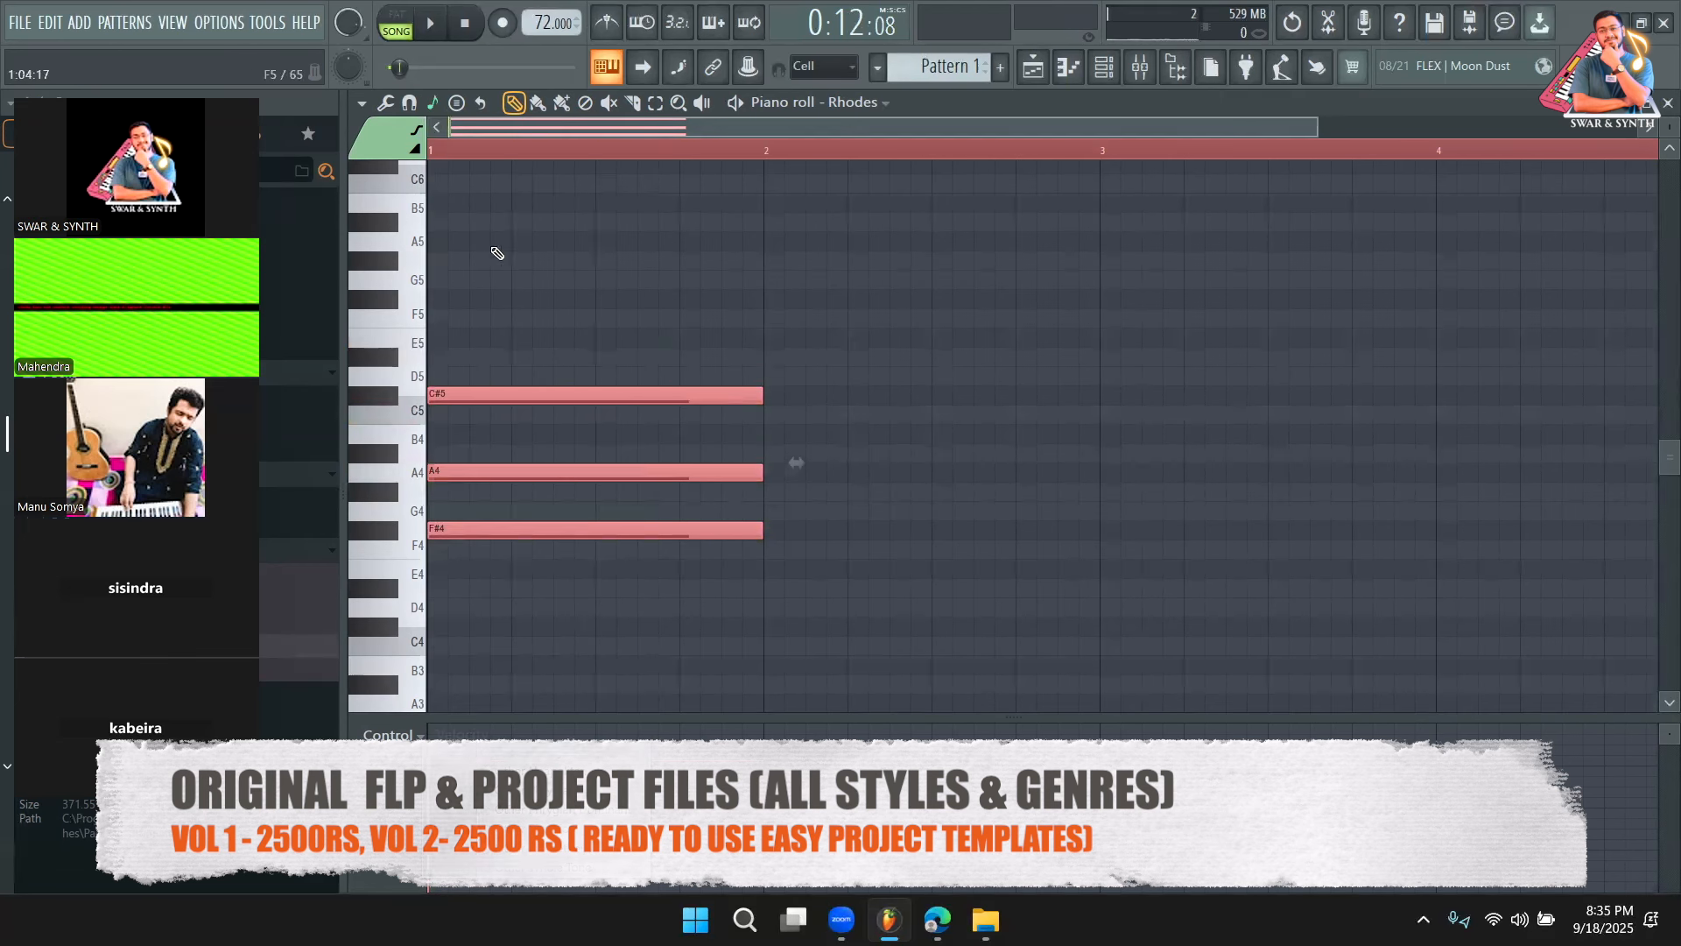
left_click(409, 102)
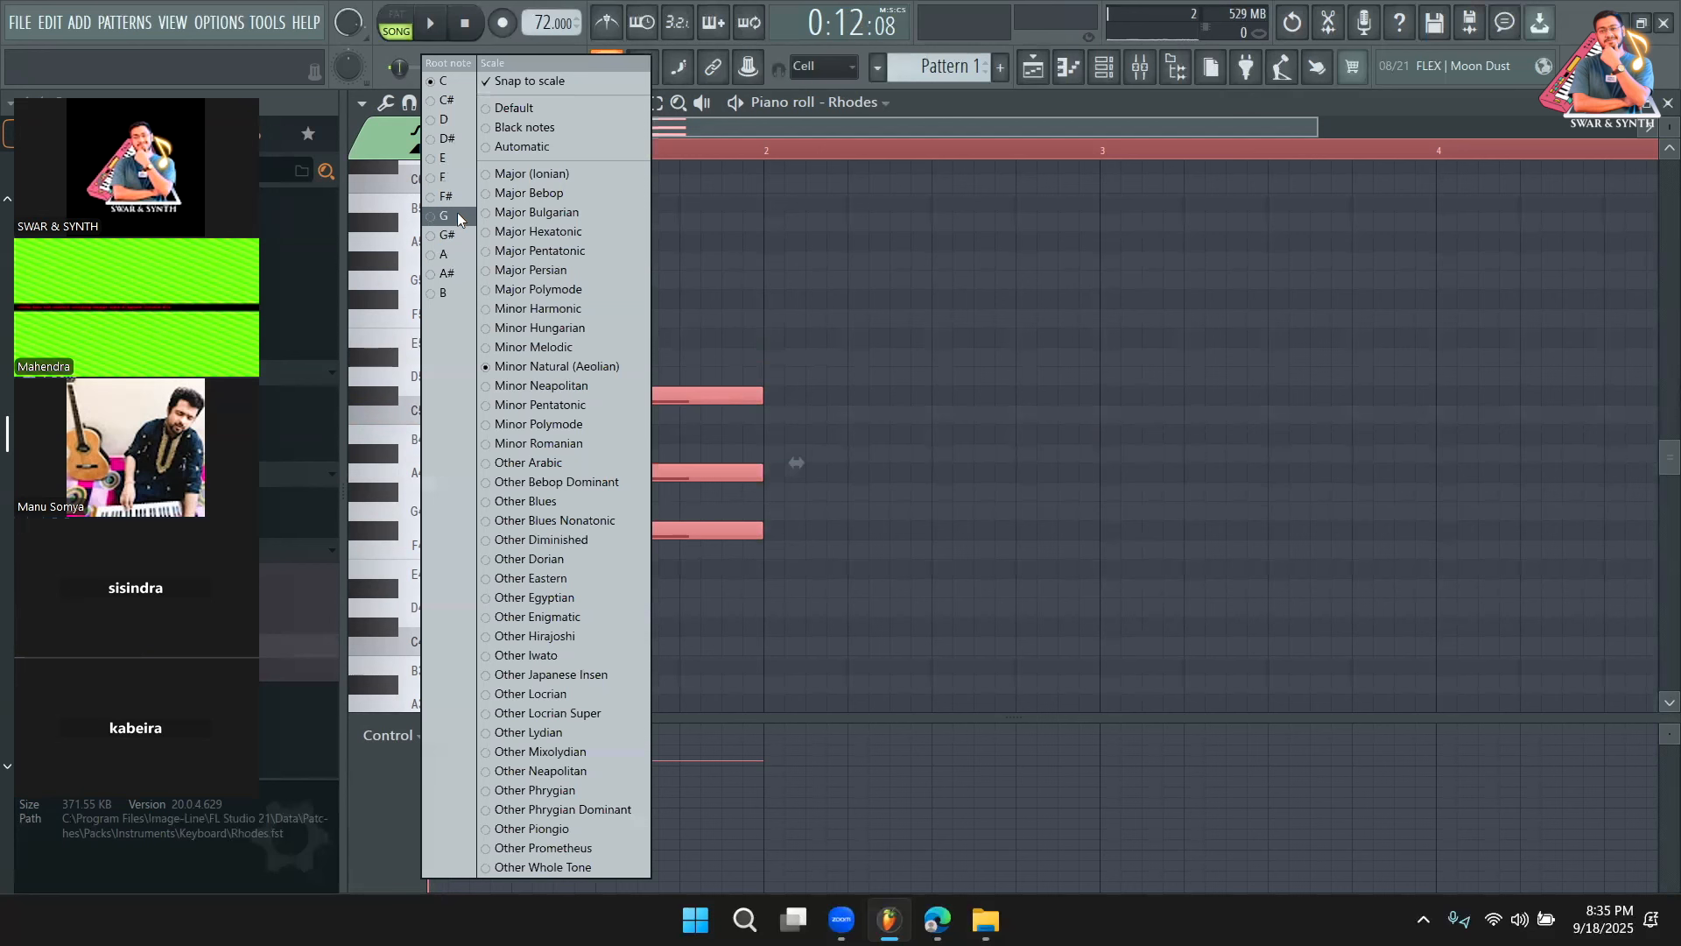
left_click(457, 217)
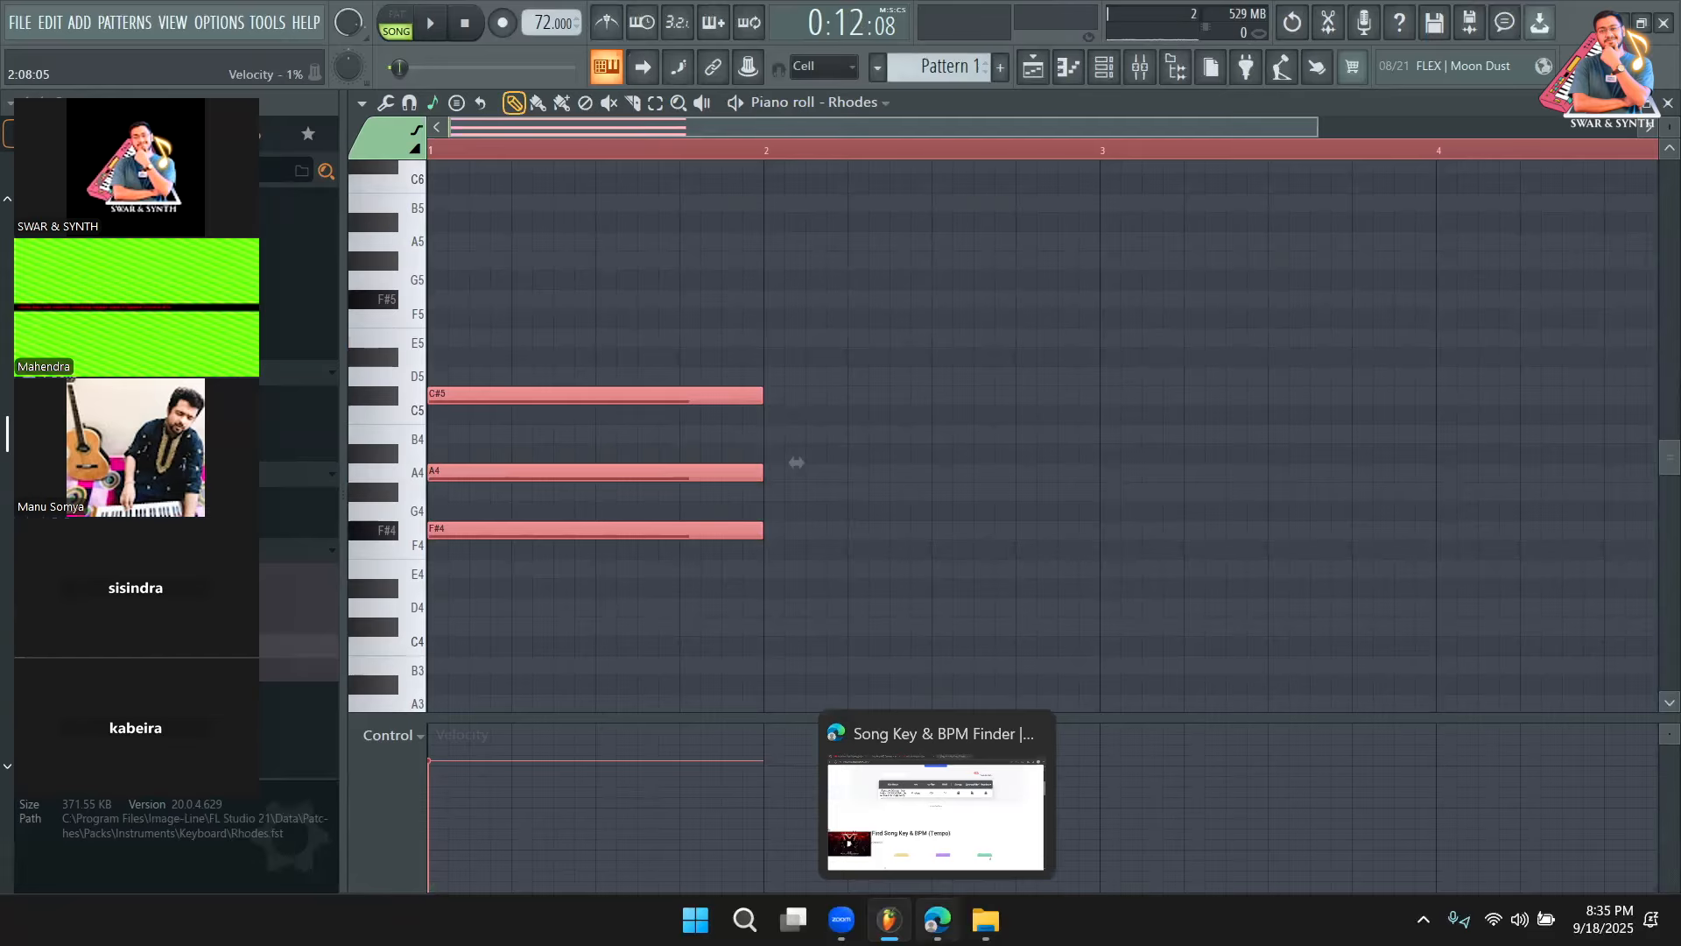
left_click(938, 920)
left_click(938, 920)
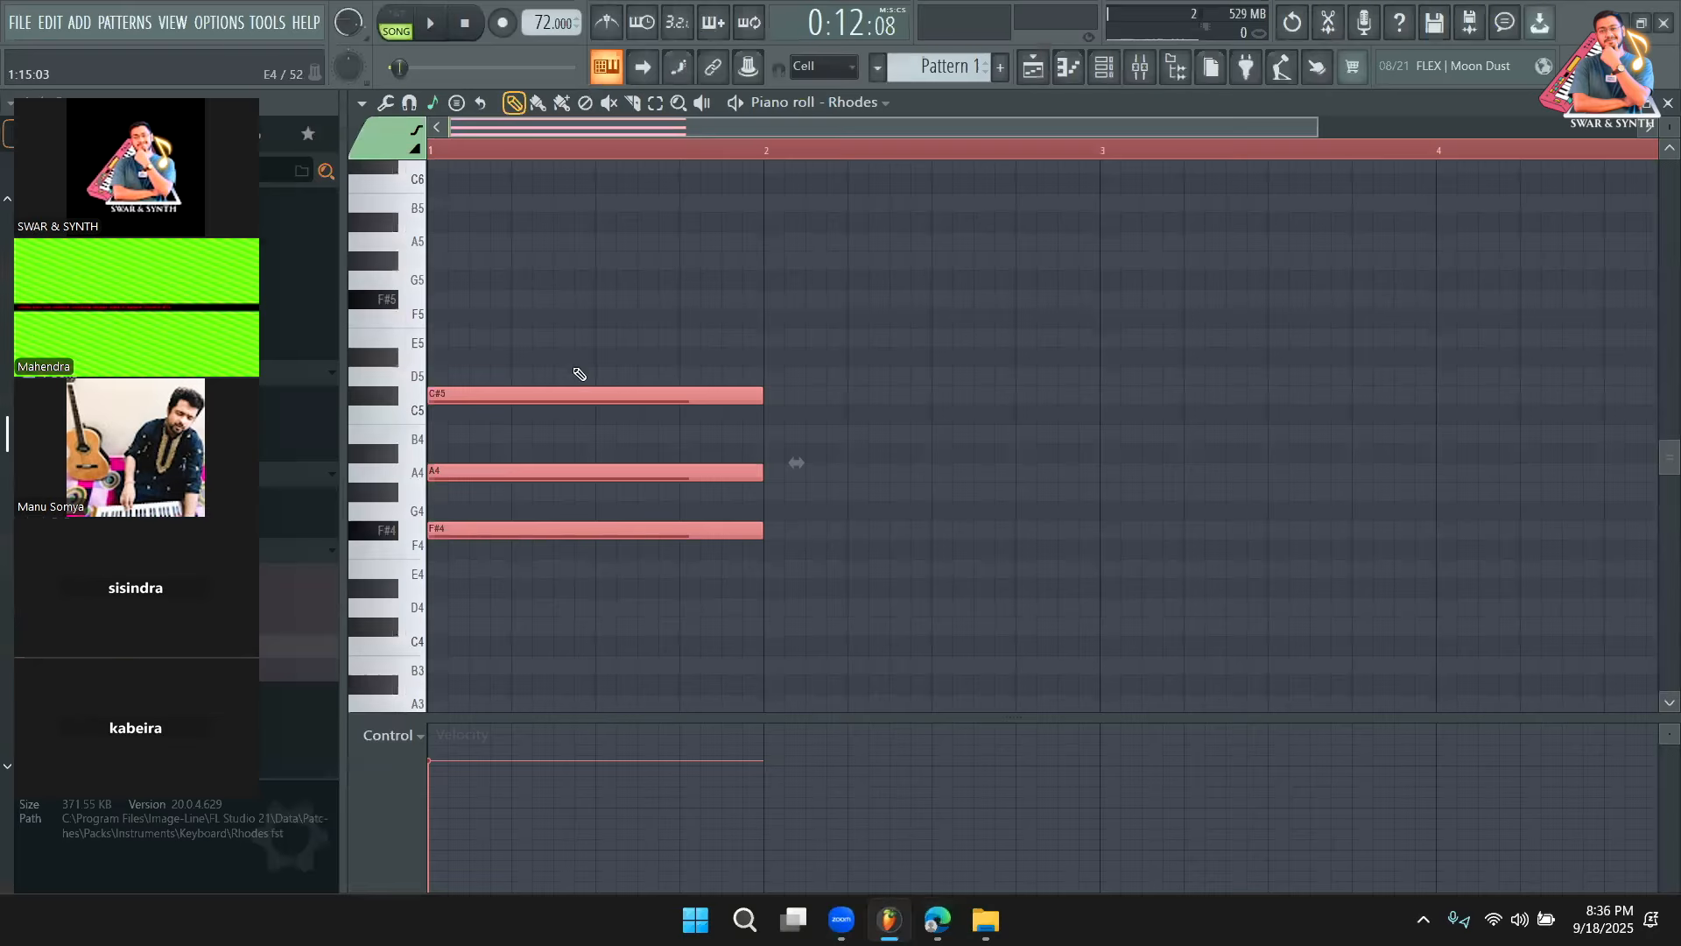
left_click(461, 103)
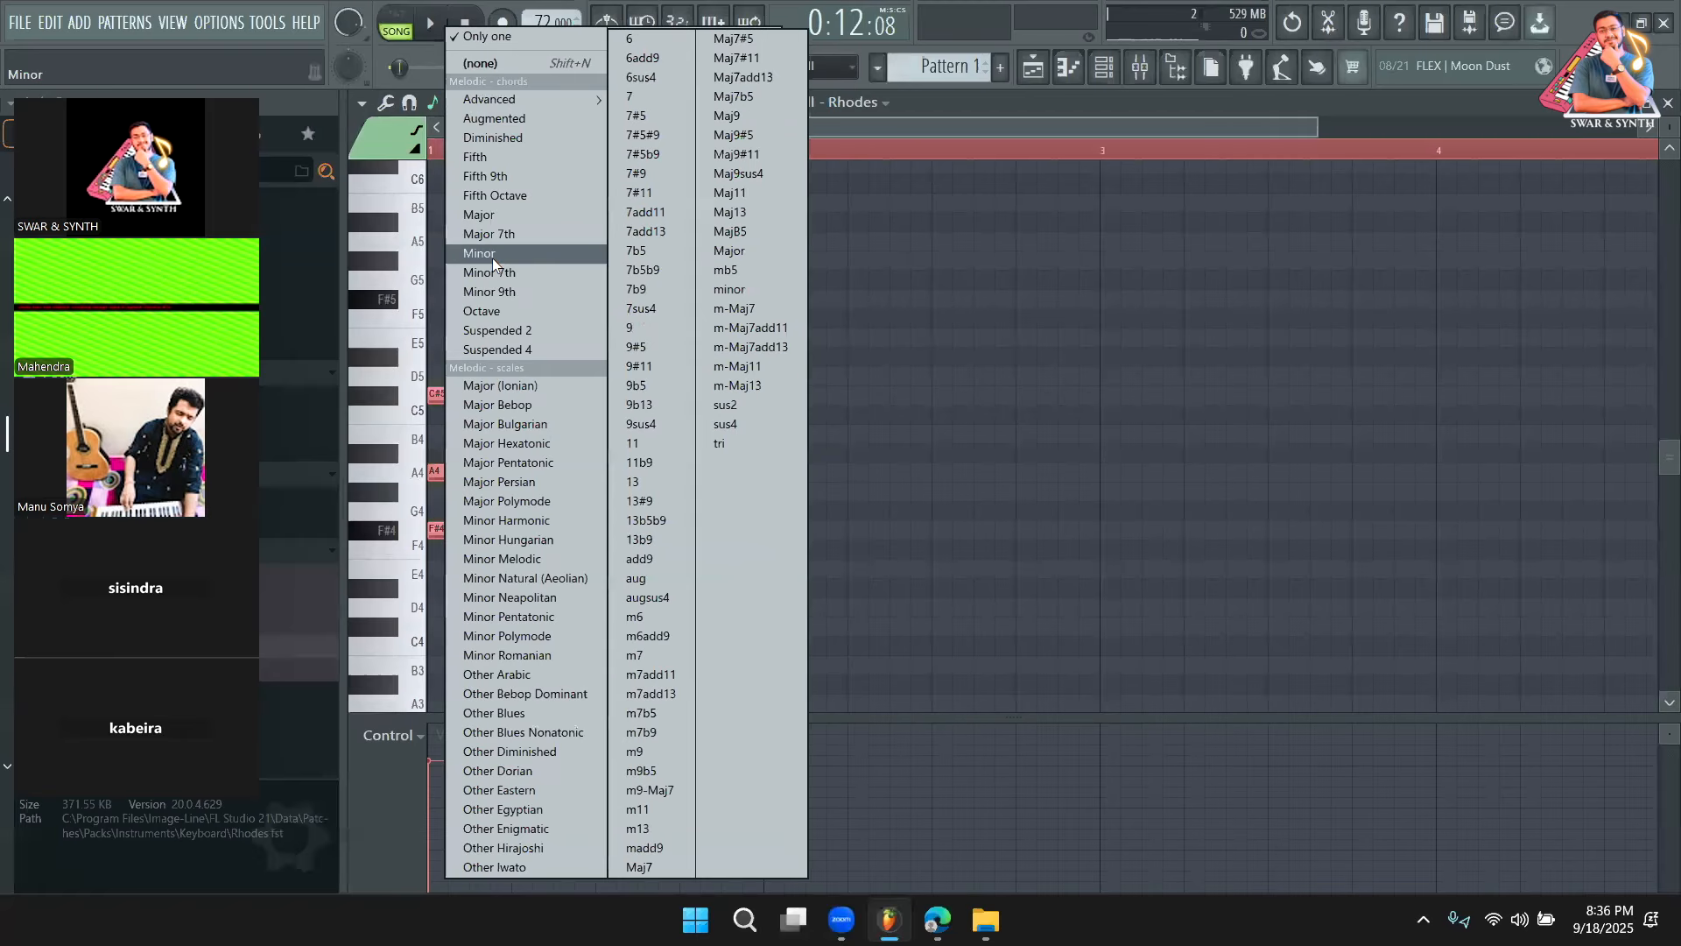
left_click(1070, 314)
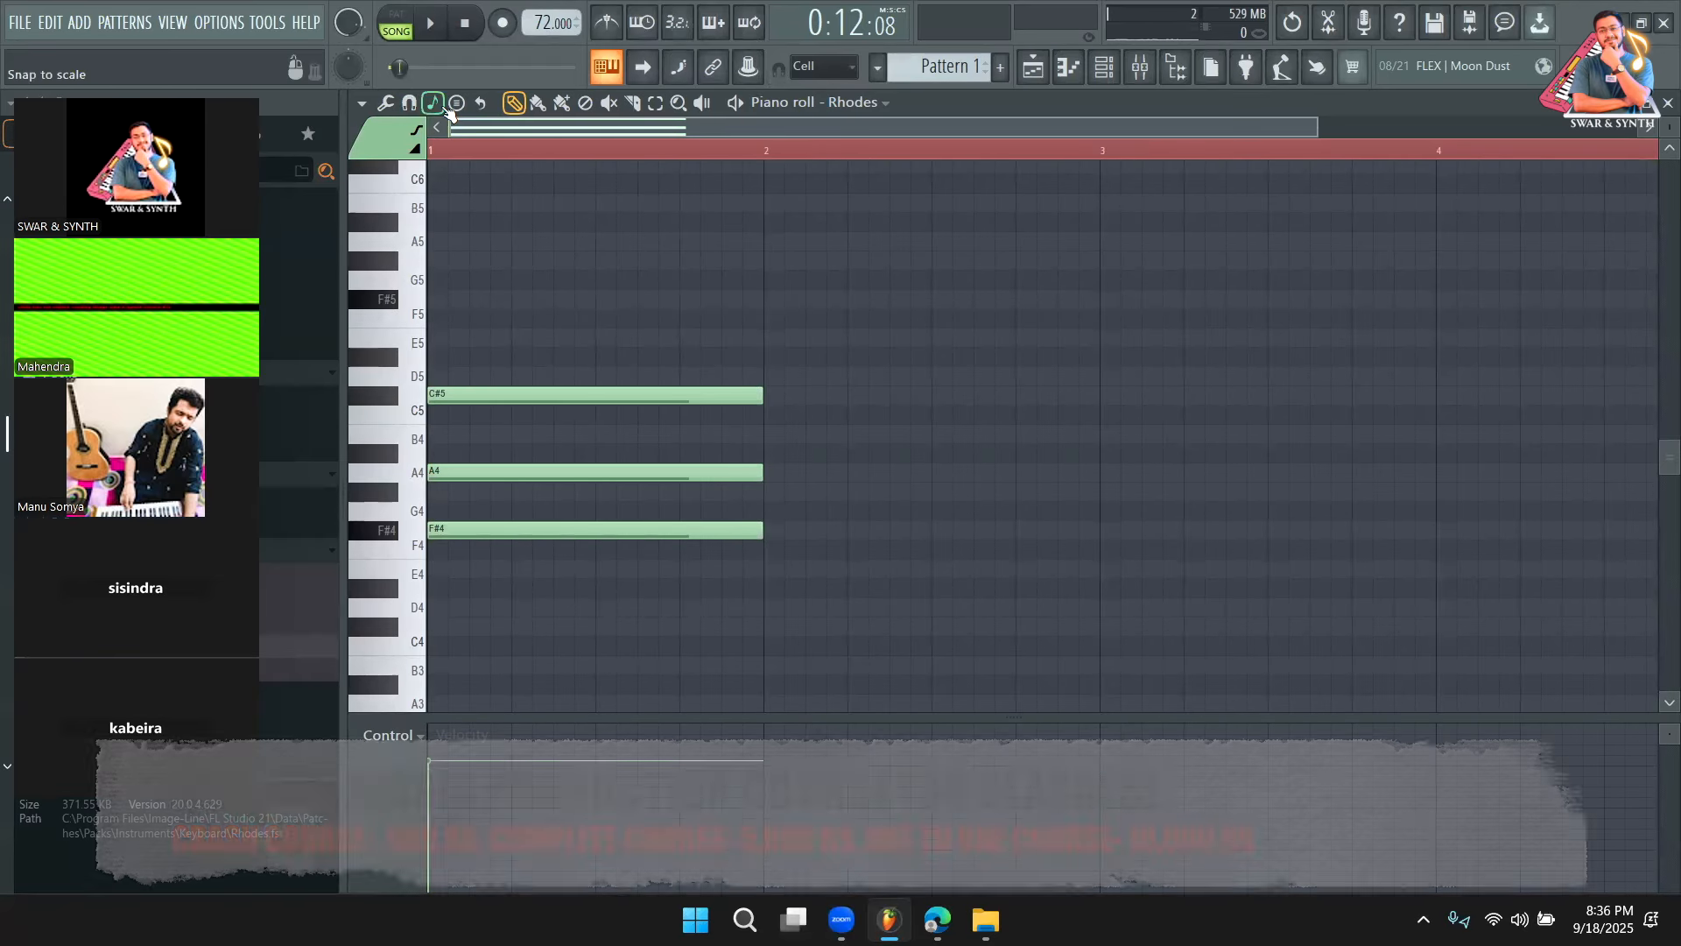
left_click(446, 107)
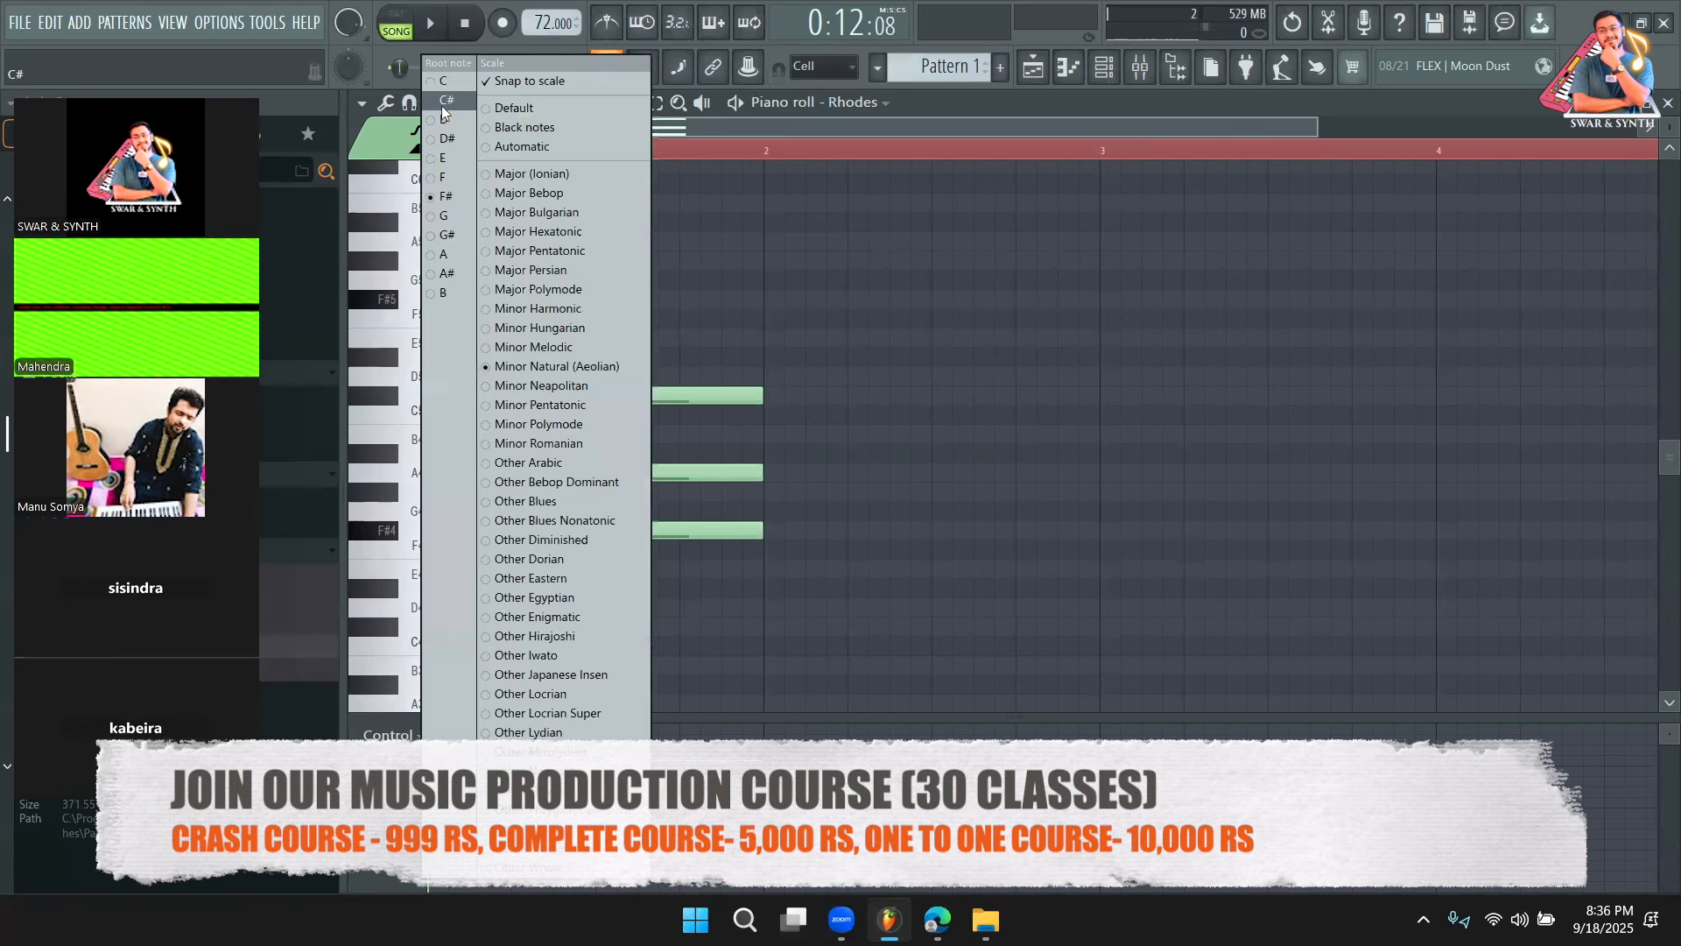
left_click(530, 366)
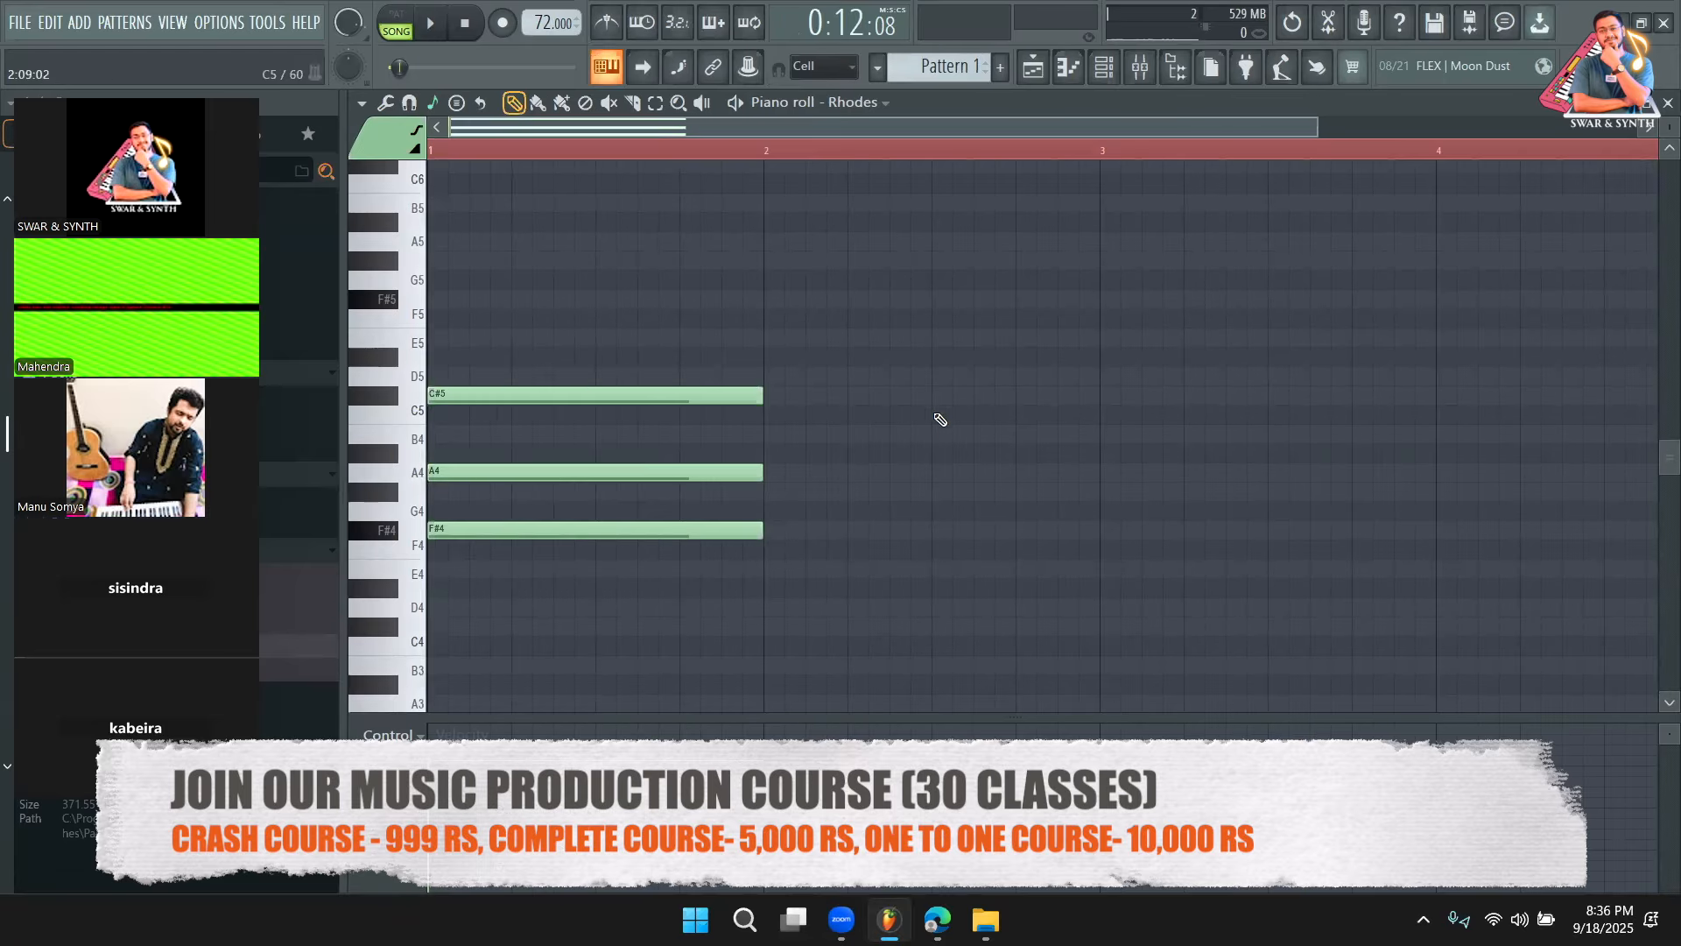
left_click(1057, 77)
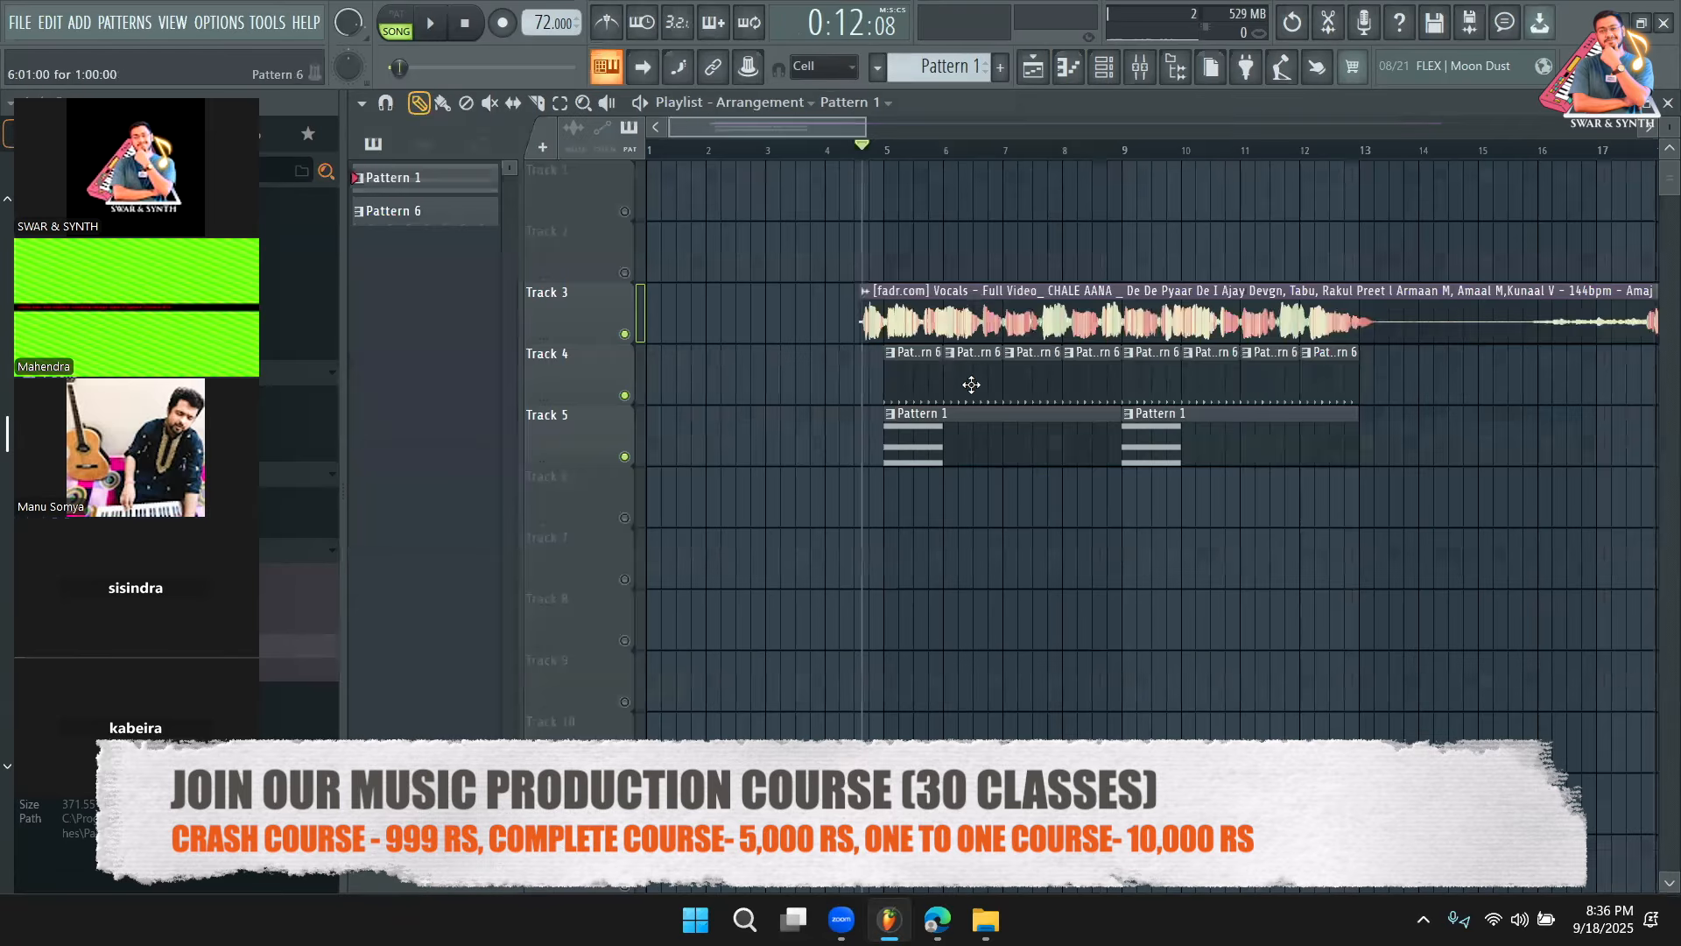
double_click(960, 443)
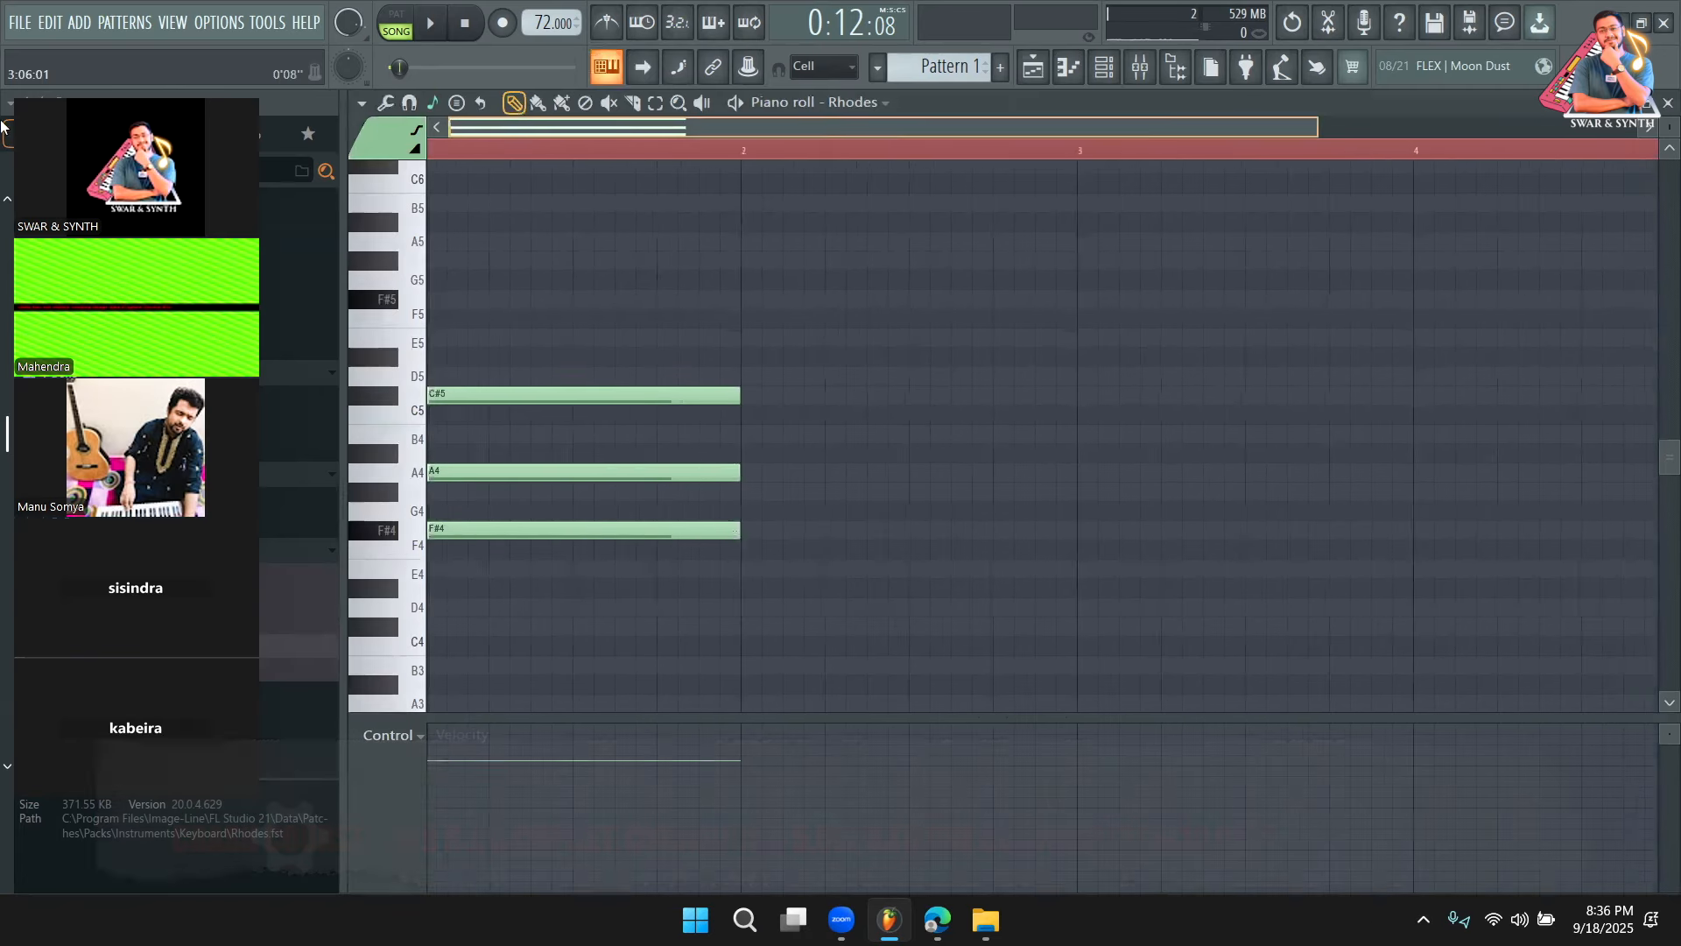
Clear the timeline selection, select the F#4, A4 and C#5 chord, and copy it into bar 2
key("ctrl+a")
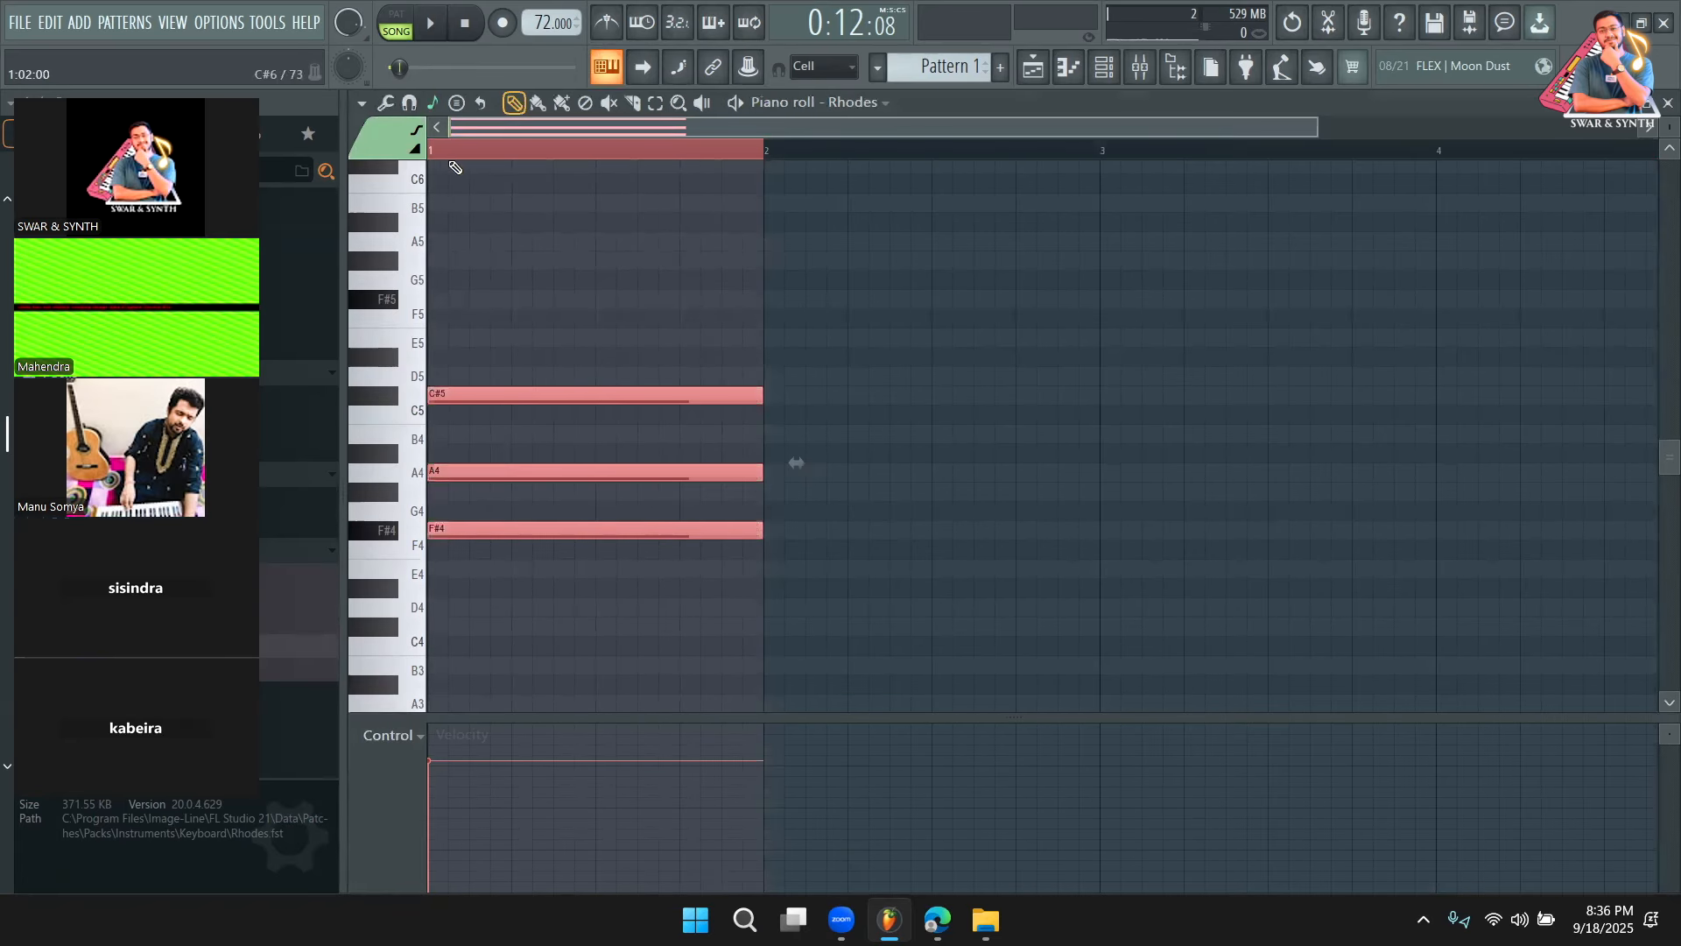
left_click(475, 152)
left_click(655, 102)
left_click_drag(619, 259, 623, 618)
left_click(514, 103)
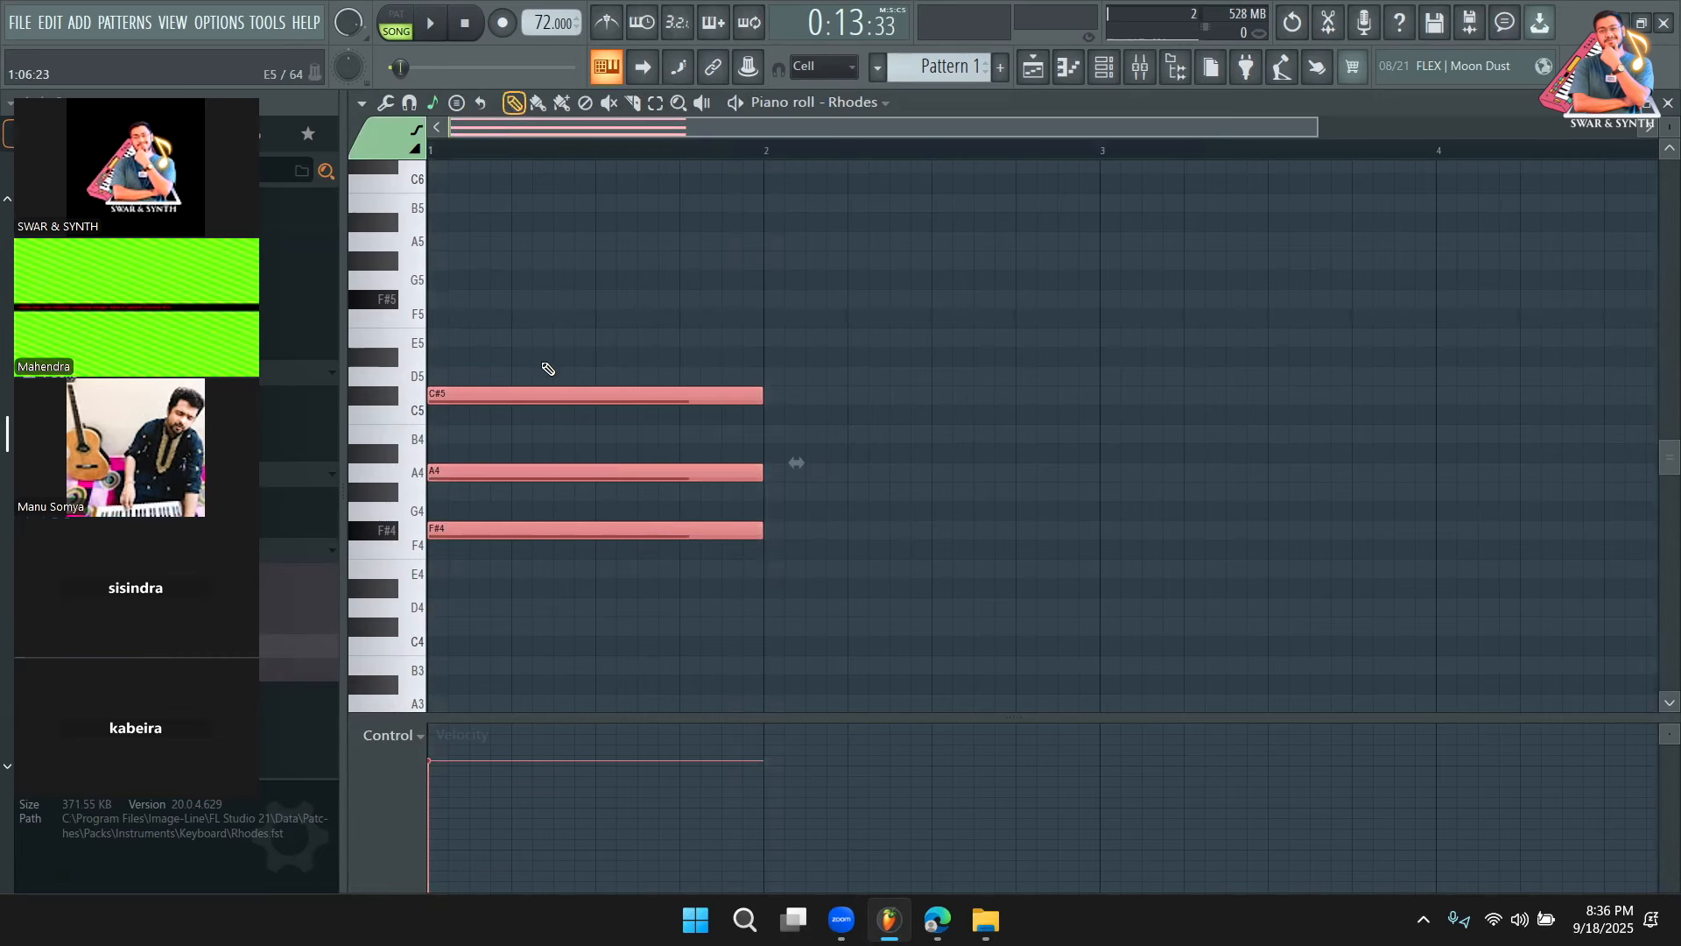
left_click_drag(460, 529, 785, 545)
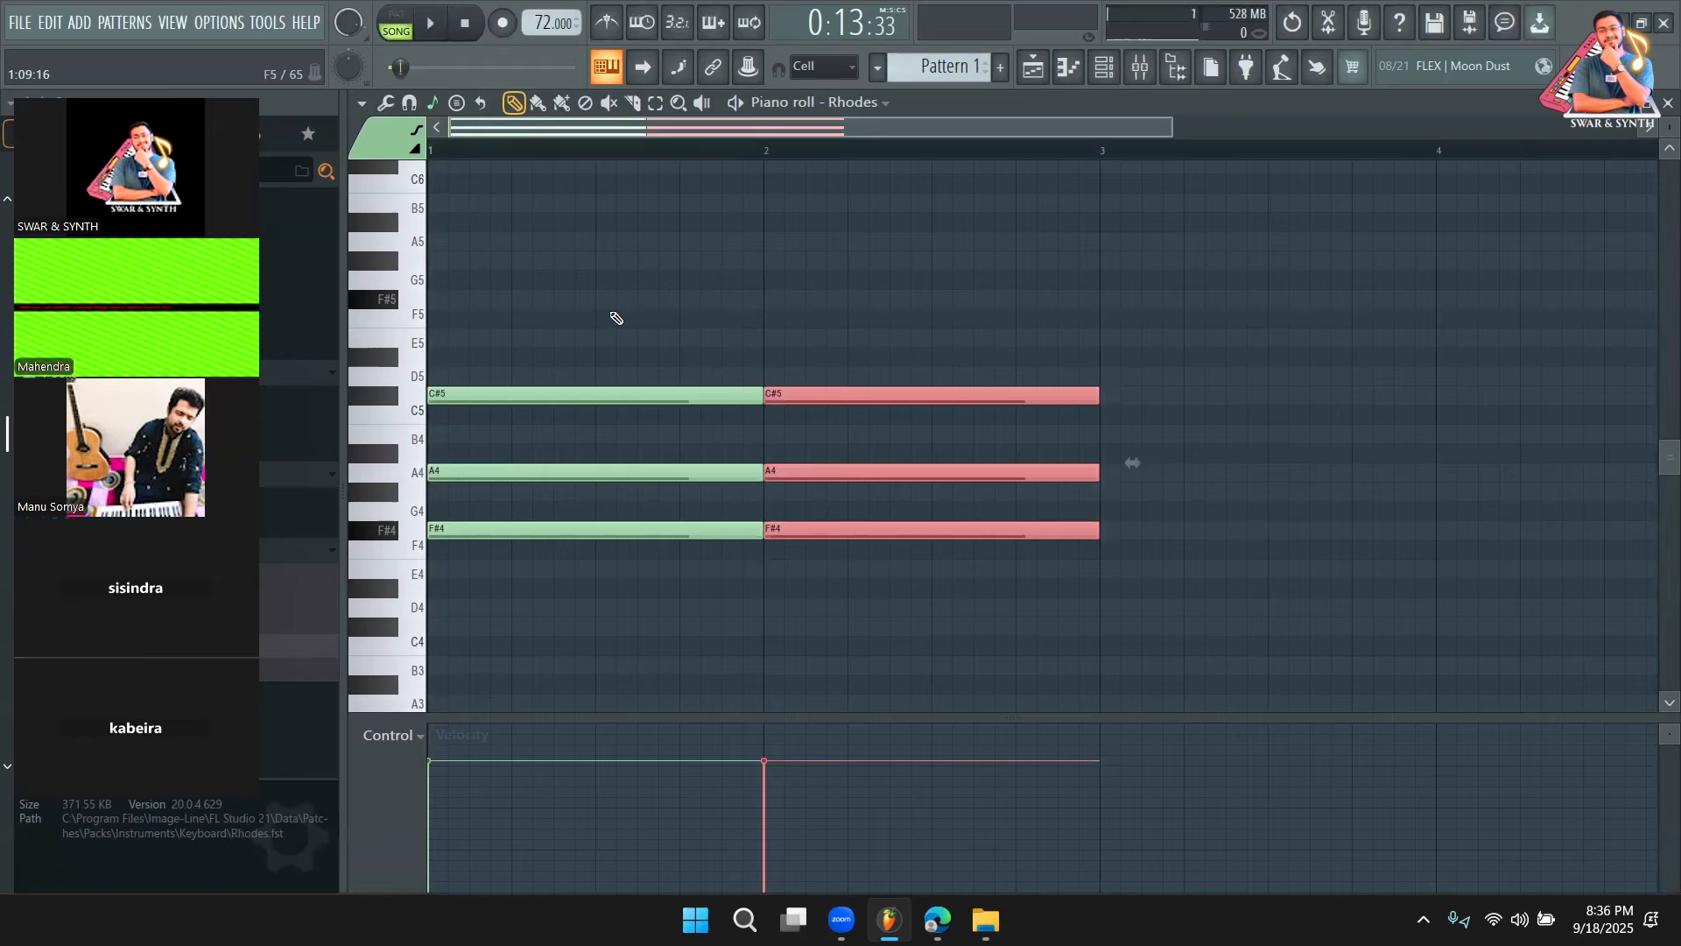
Transpose the bar 2 chord down to E4, G#4 and B4 and play it with the vocal
mouse_move(793, 530)
left_mouse_down()
mouse_move(796, 473)
mouse_move(792, 582)
mouse_move(802, 480)
mouse_move(794, 536)
left_mouse_up()
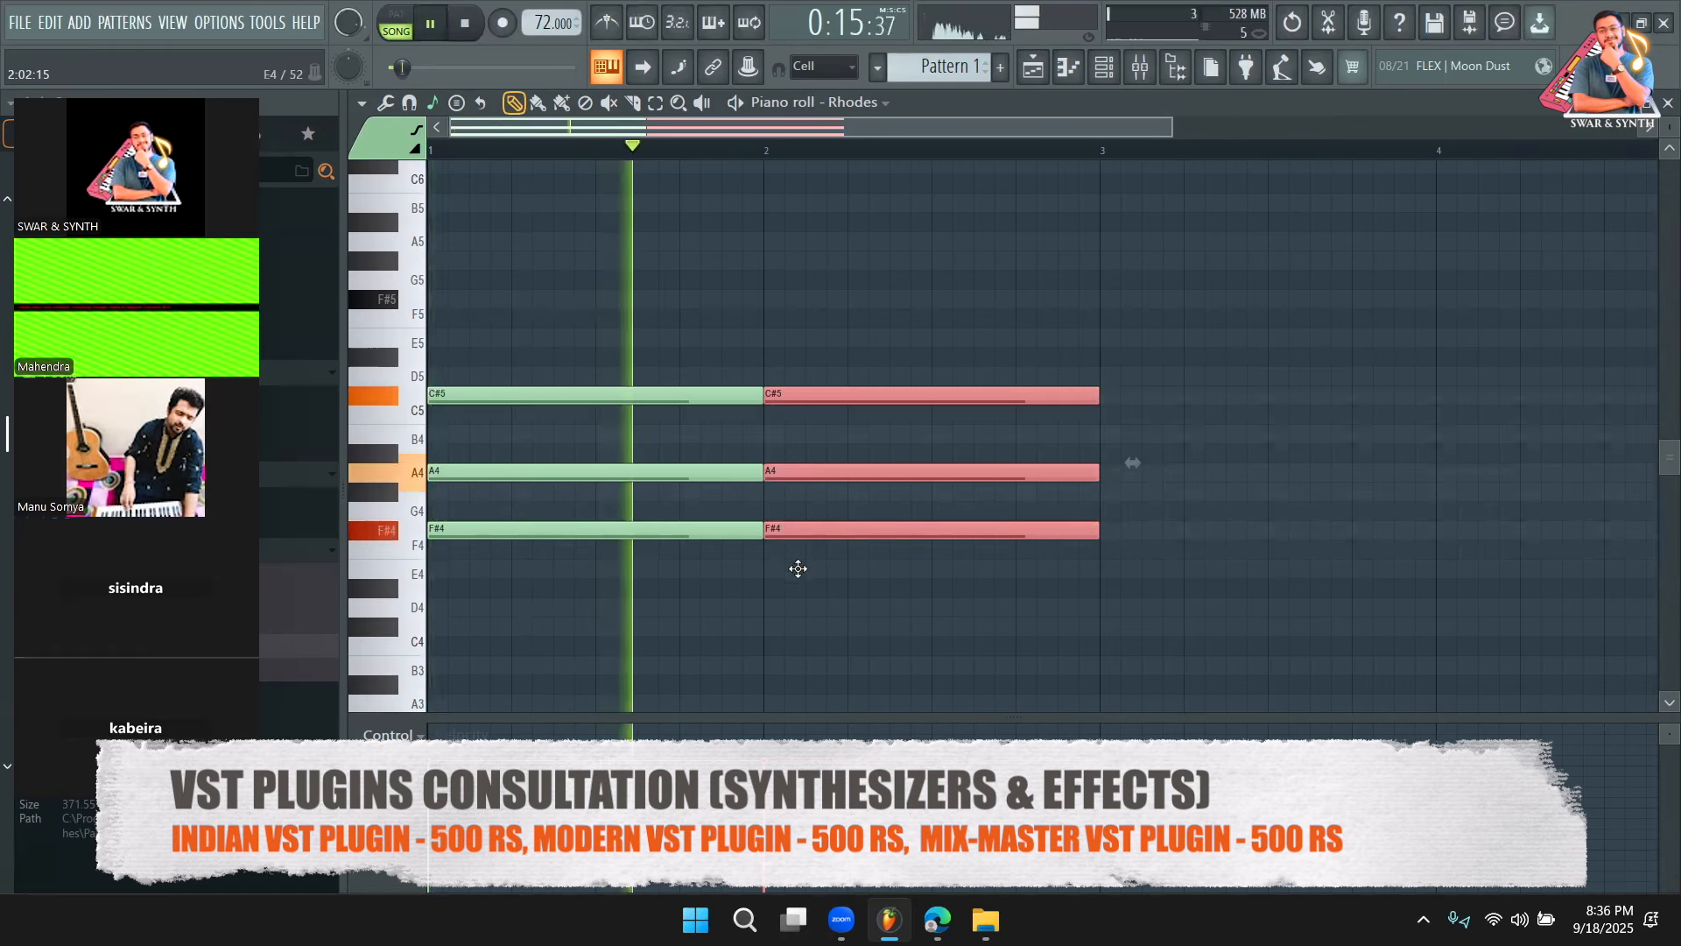
left_click_drag(797, 531, 798, 568)
key("space")
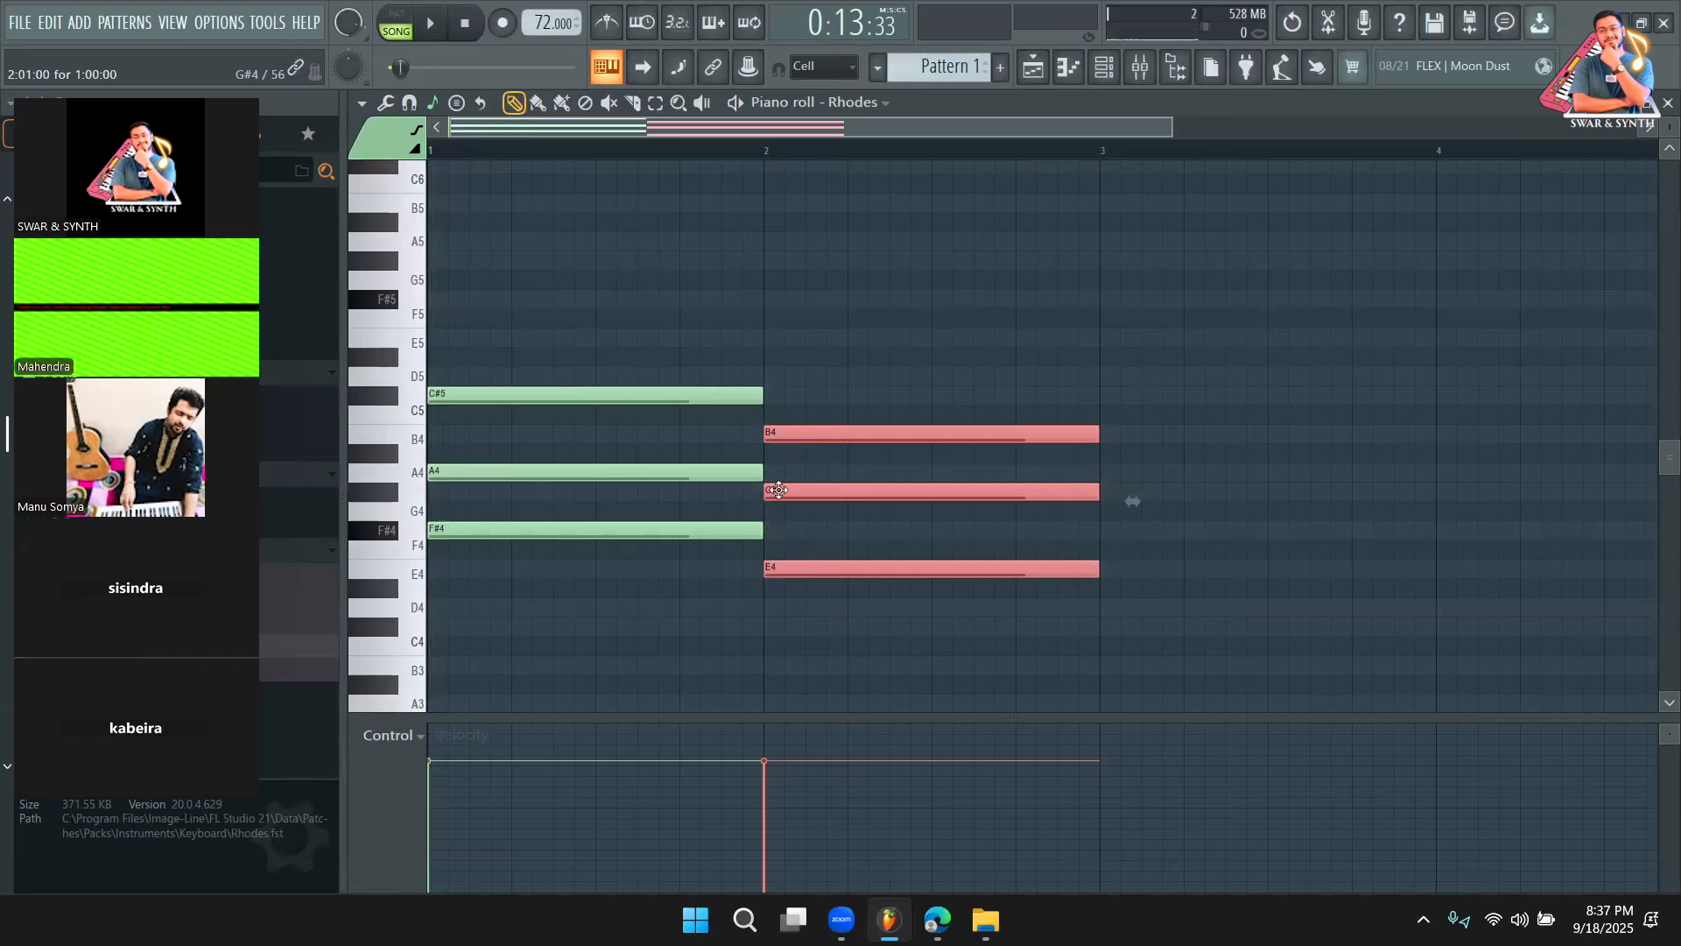
key("space")
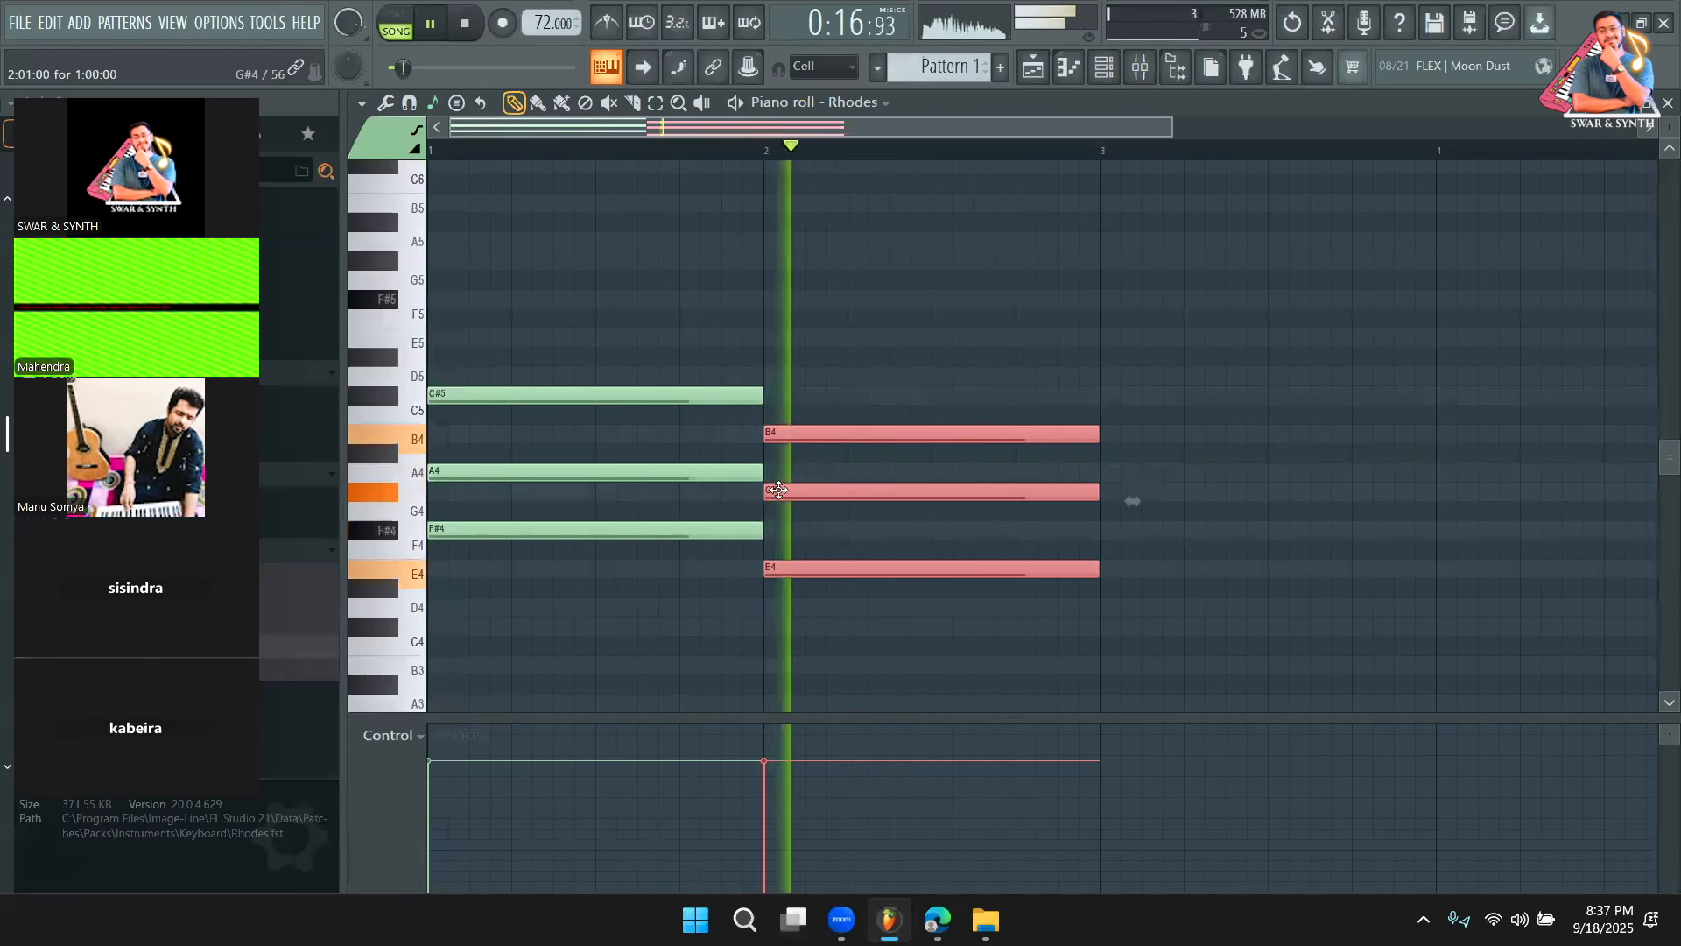
Copy the bar 2 chord into bar 3, lower it to D4, F#4 and A4, and play the progression
left_click_drag(782, 571, 1130, 557)
key("space")
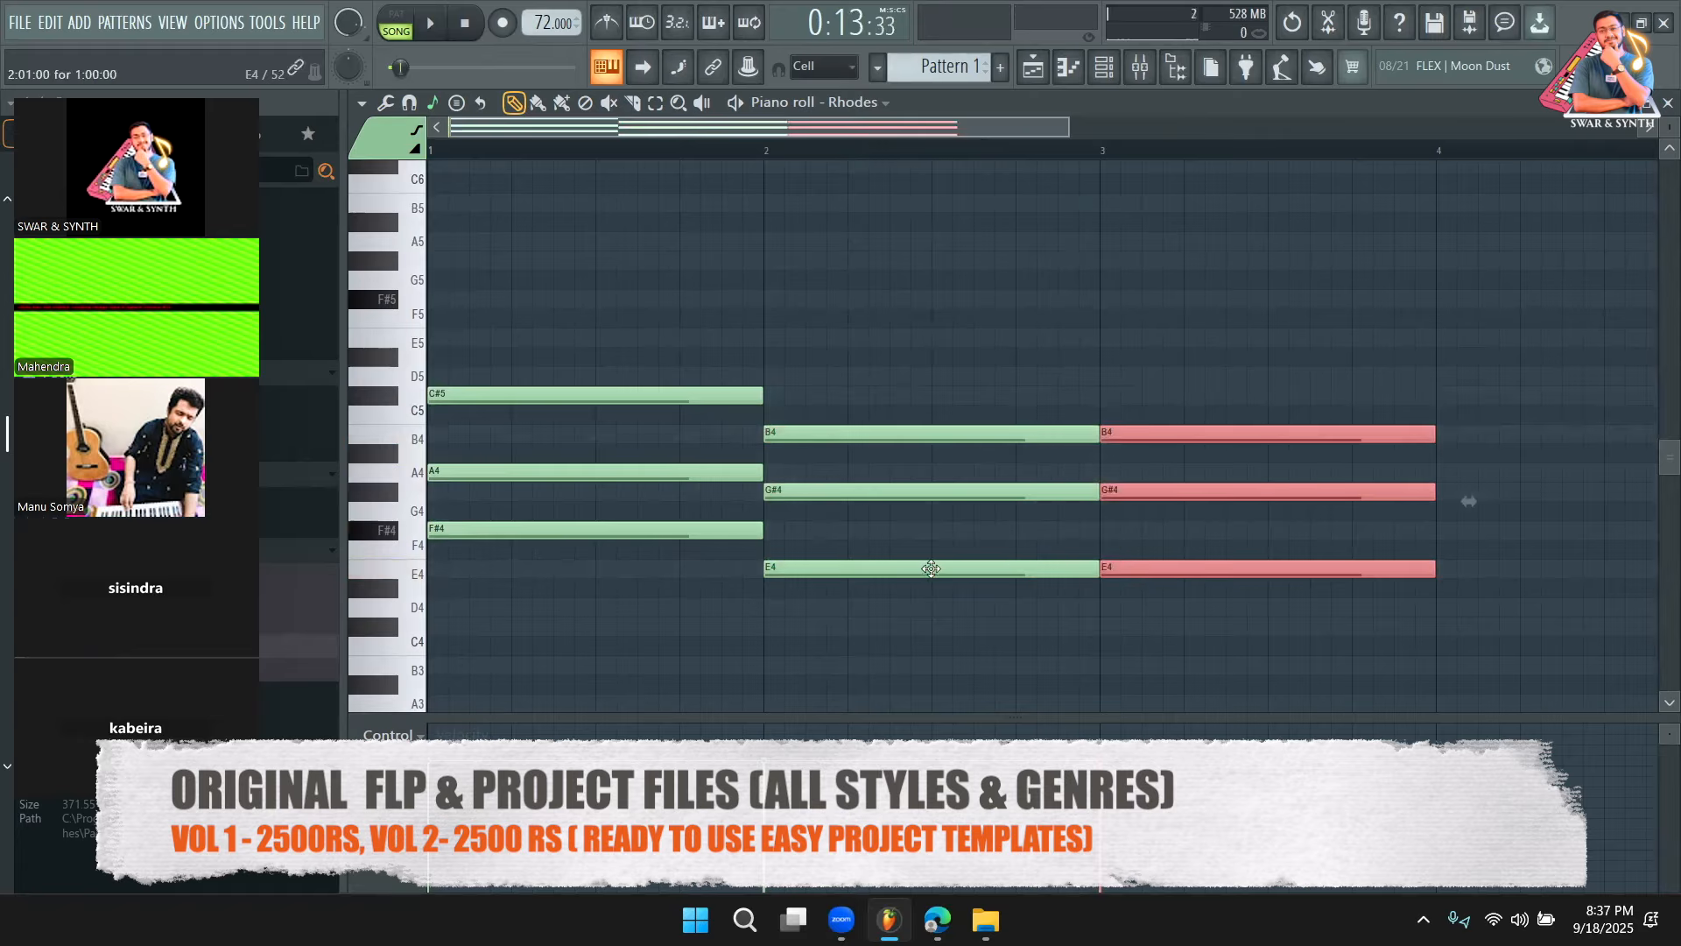
left_click_drag(1152, 605, 1150, 616)
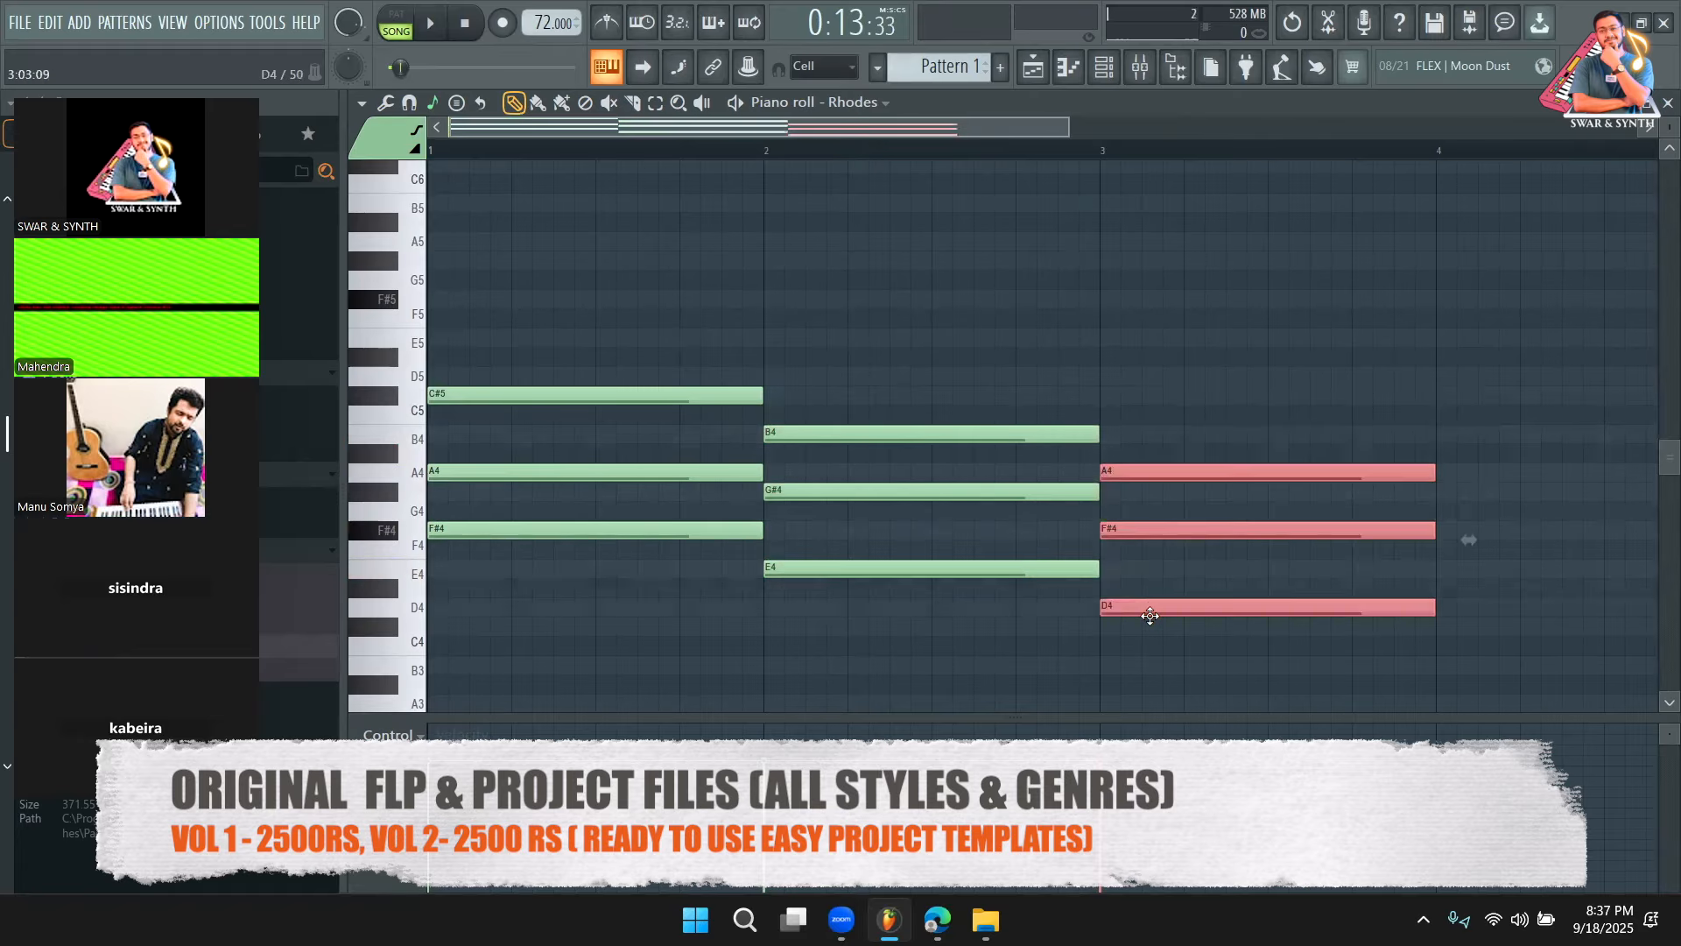
key("space")
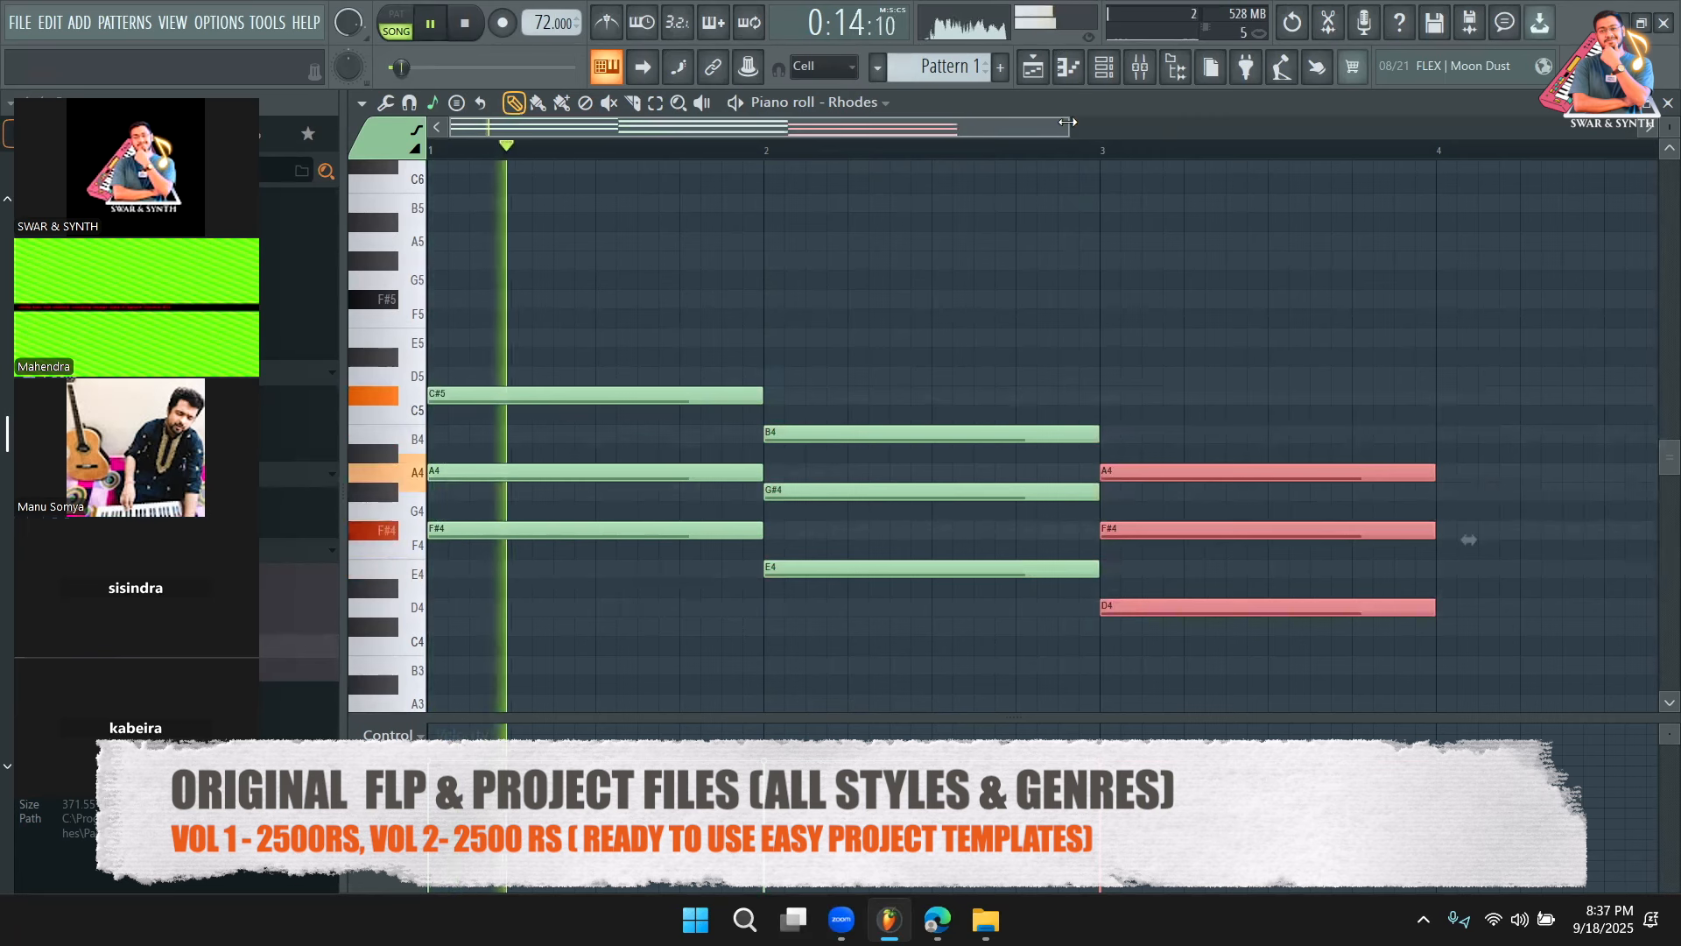
scroll(1033, 124, "right", 1)
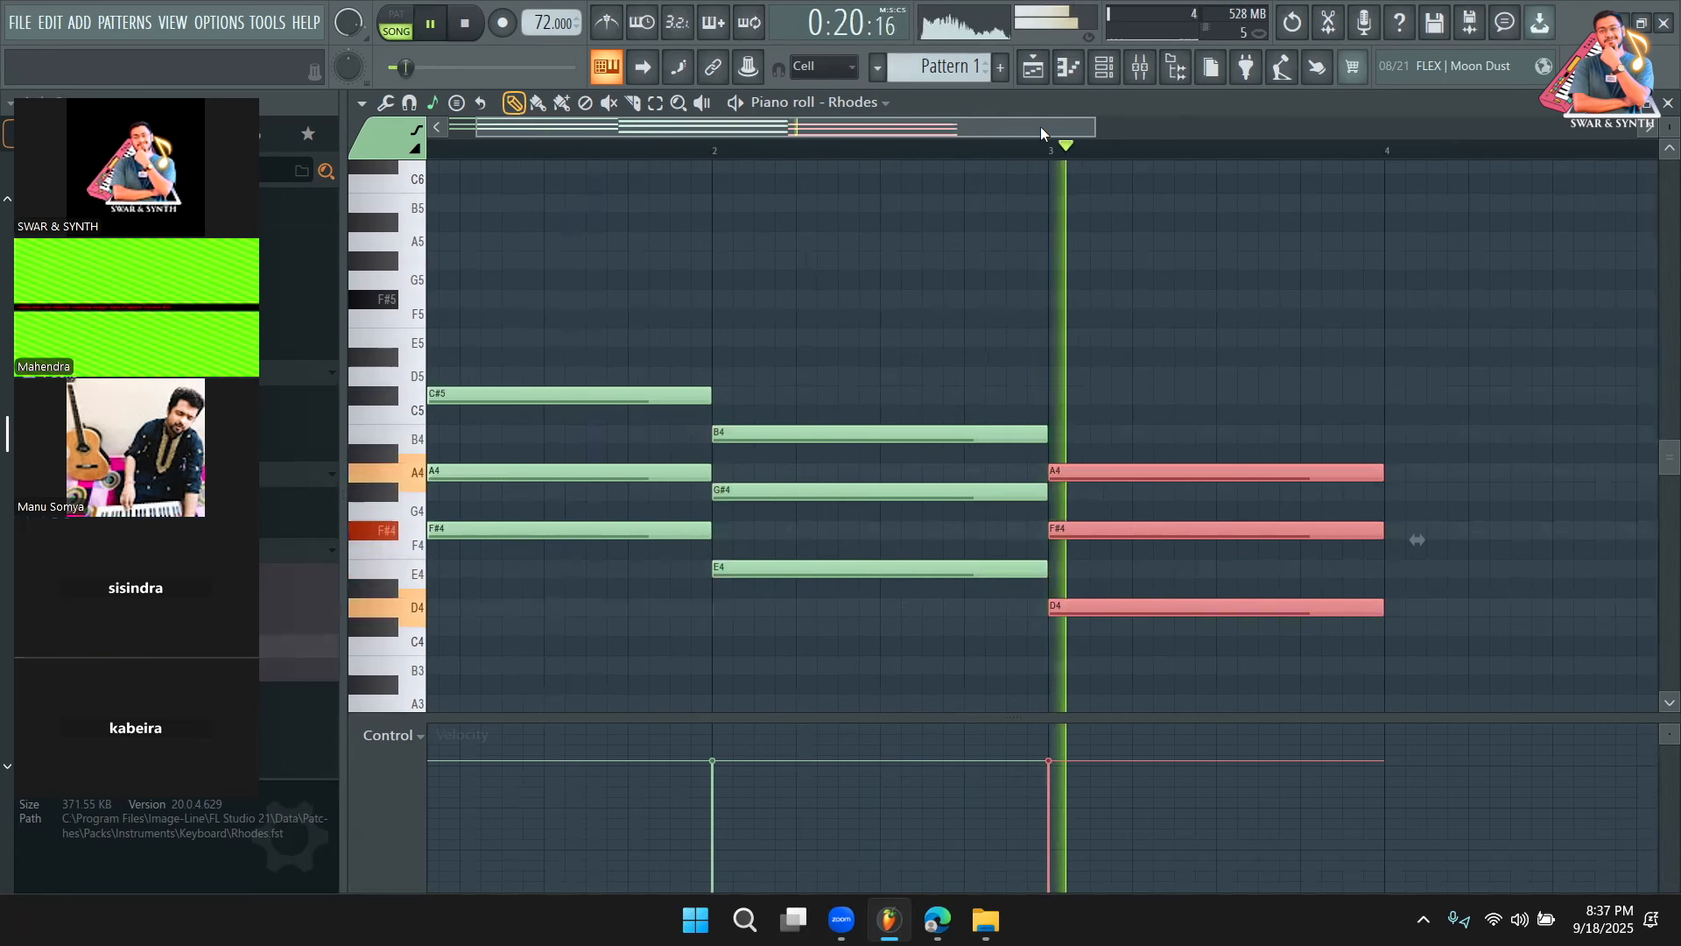
left_click_drag(695, 119, 726, 119)
key("space")
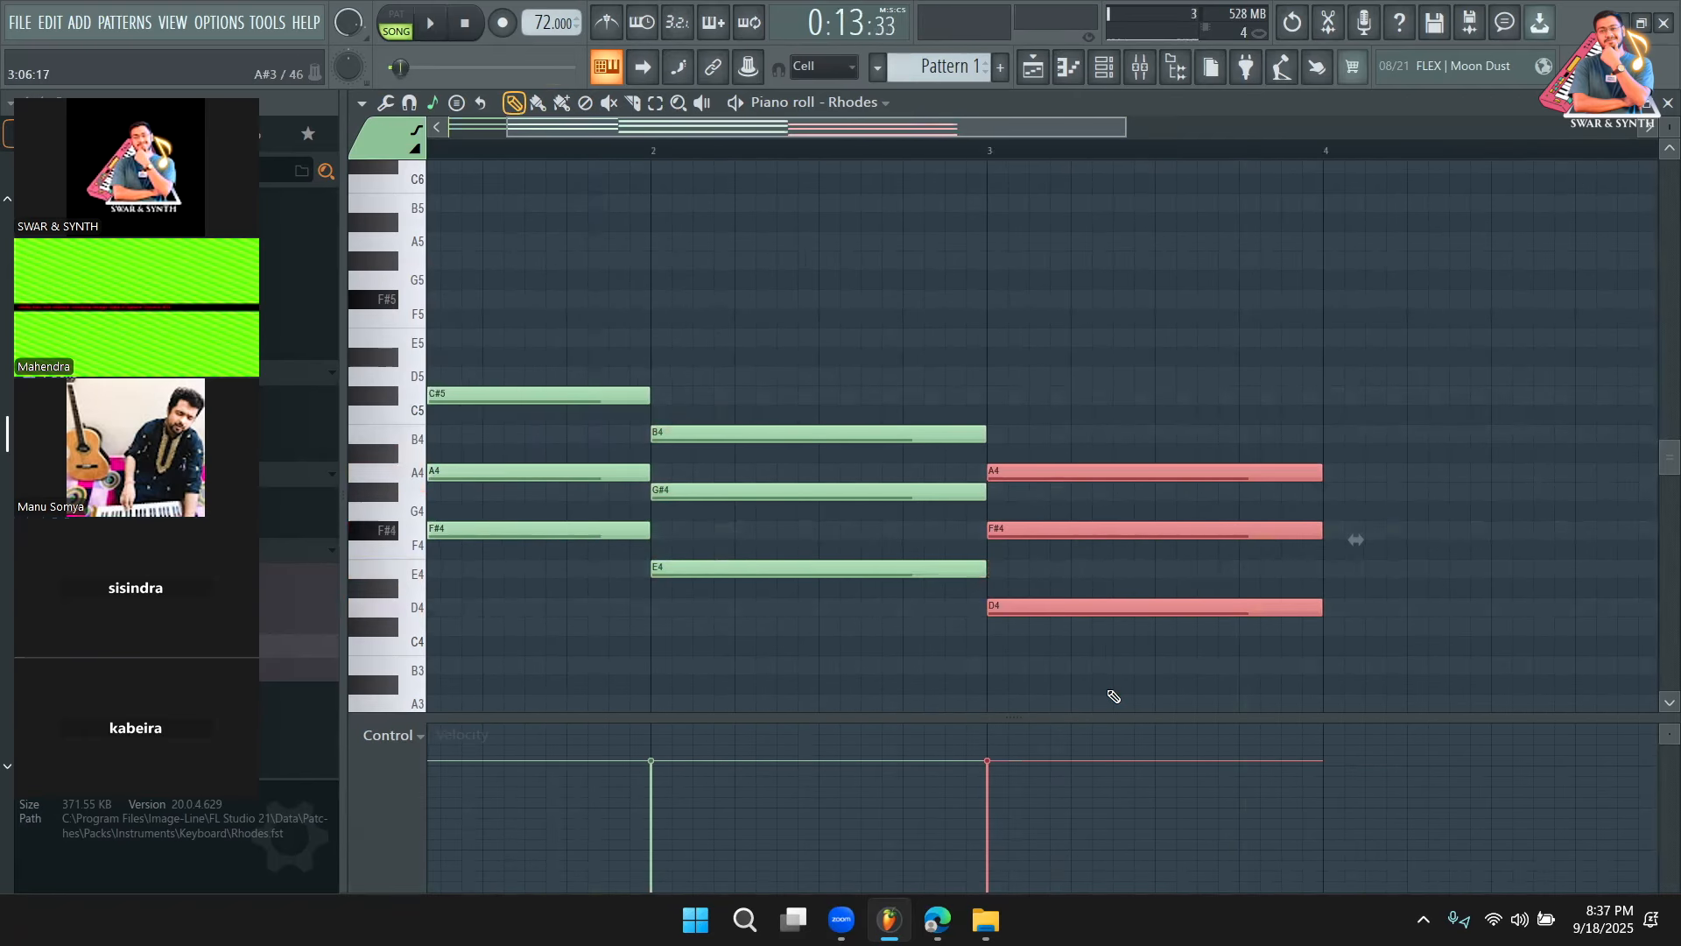
Copy the bar 3 chord into bar 4, raised to E4, G#4 and B4, and play from the start of bar 3
left_click_drag(1004, 608, 1321, 559)
left_click(1000, 154)
key("space")
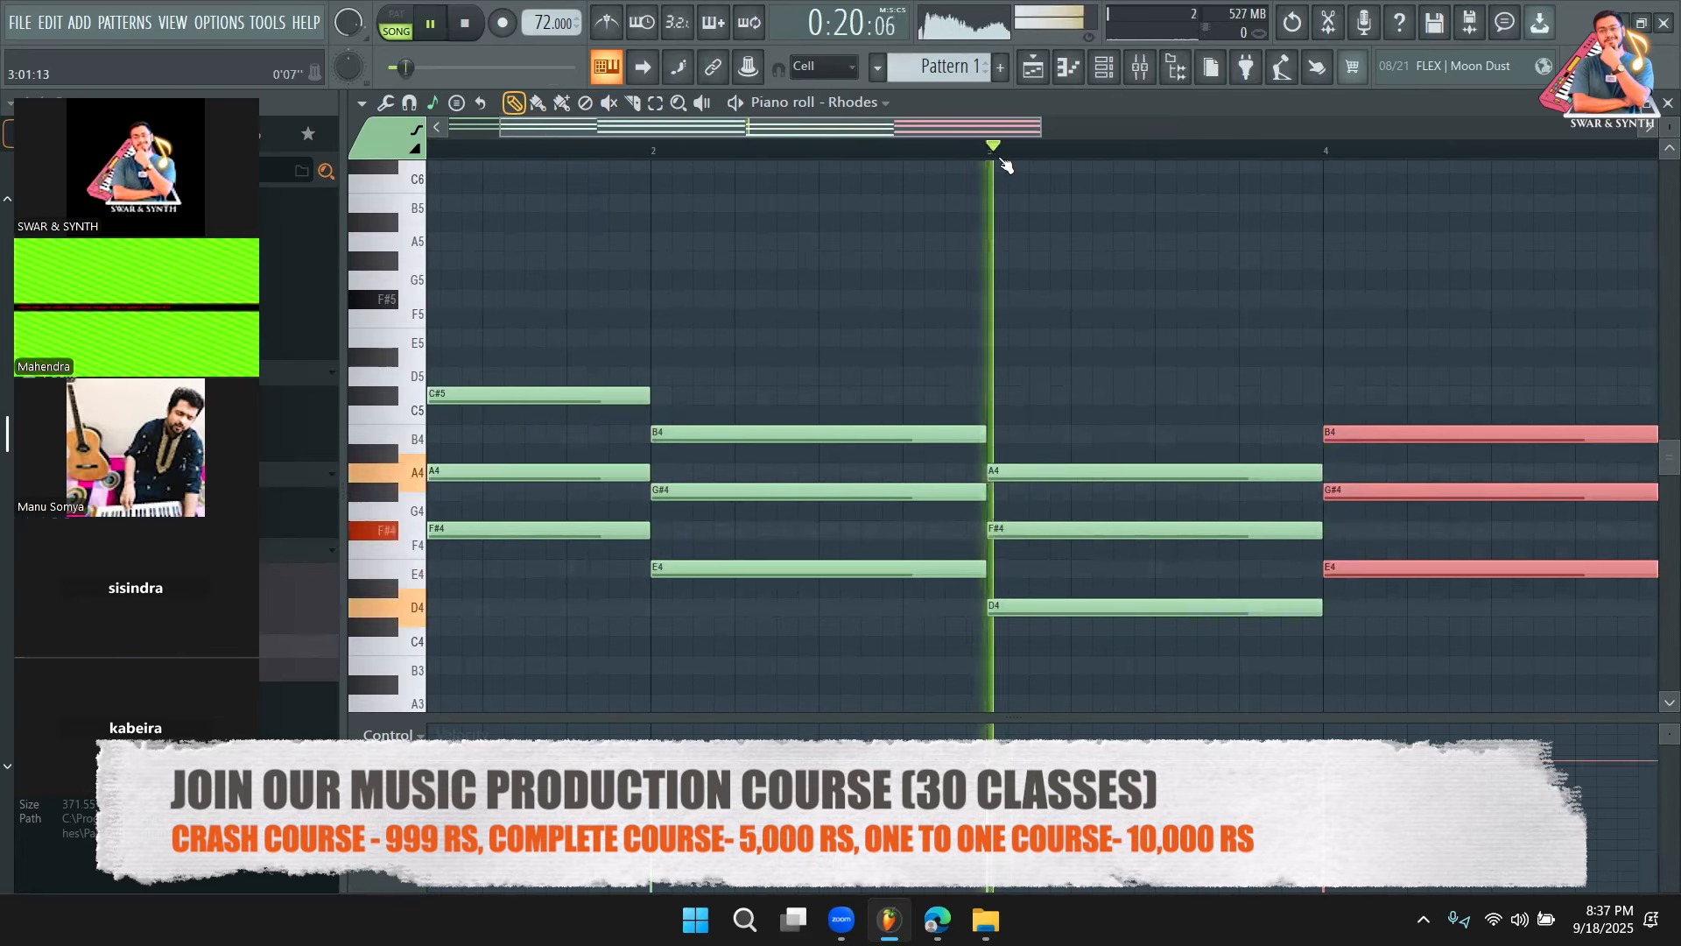
Try shortening the bar 4 chord to half a bar, stop playback and undo the length change
left_click_drag(984, 122, 1089, 120)
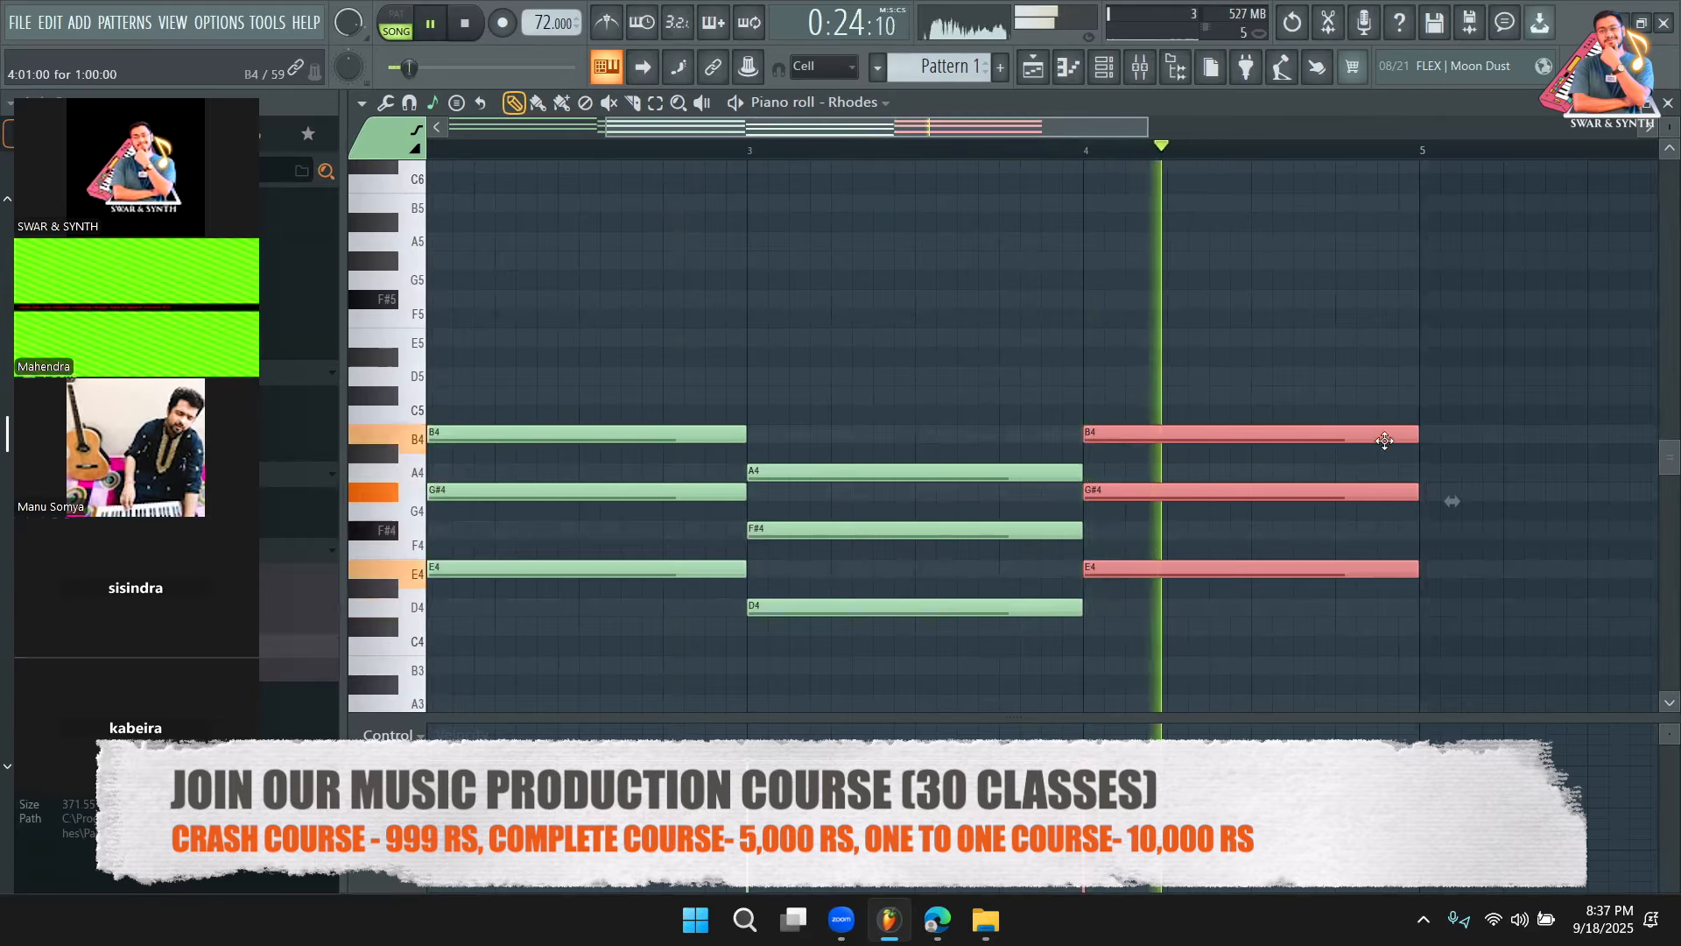
left_click_drag(1418, 432, 1284, 446)
key("space")
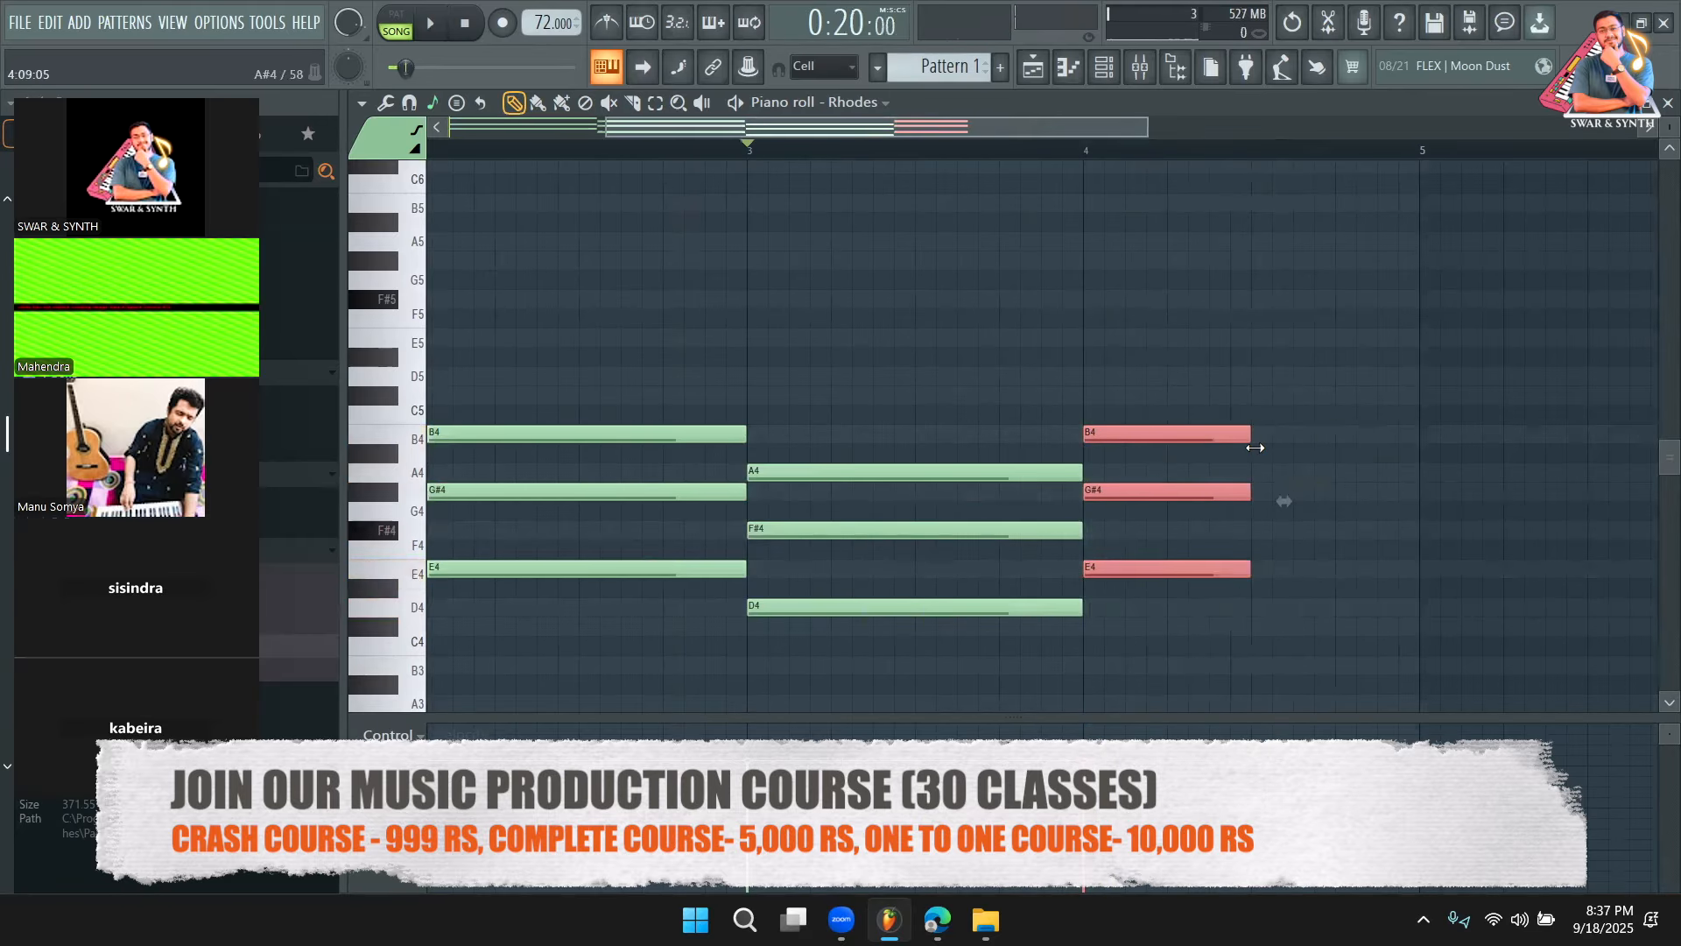
key("ctrl+z")
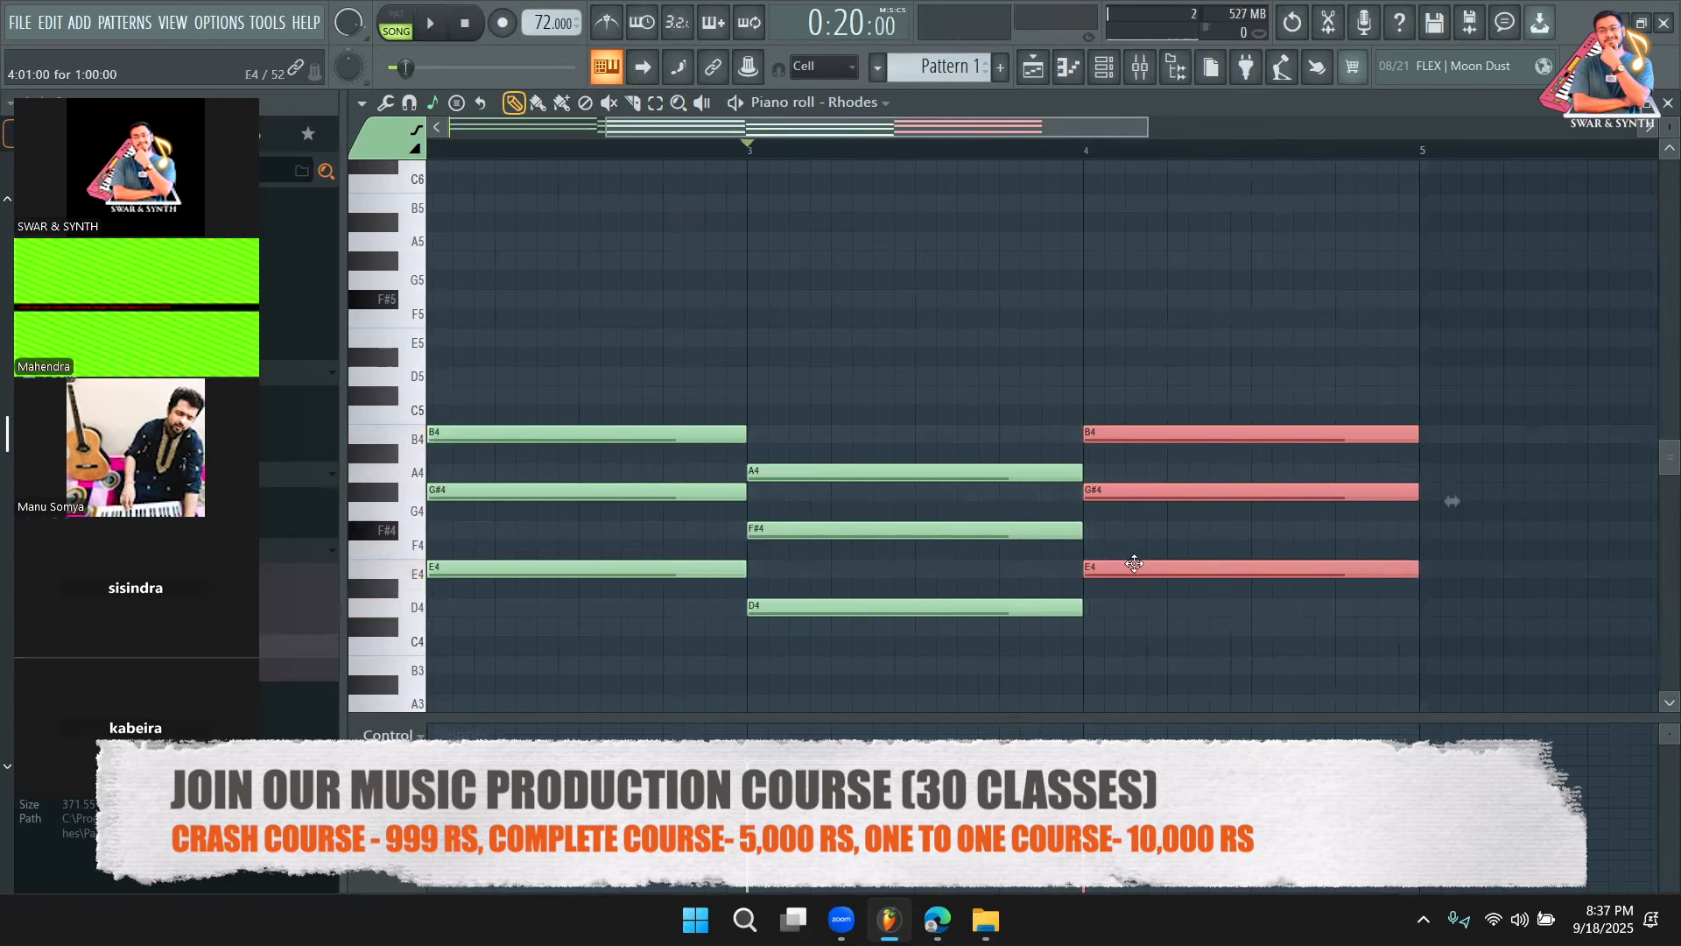
Try the bar 4 chord at F#4, A4 and C#5 in playback, then lower it back to E4, G#4 and B4 and play again
left_click_drag(1133, 564, 1126, 517)
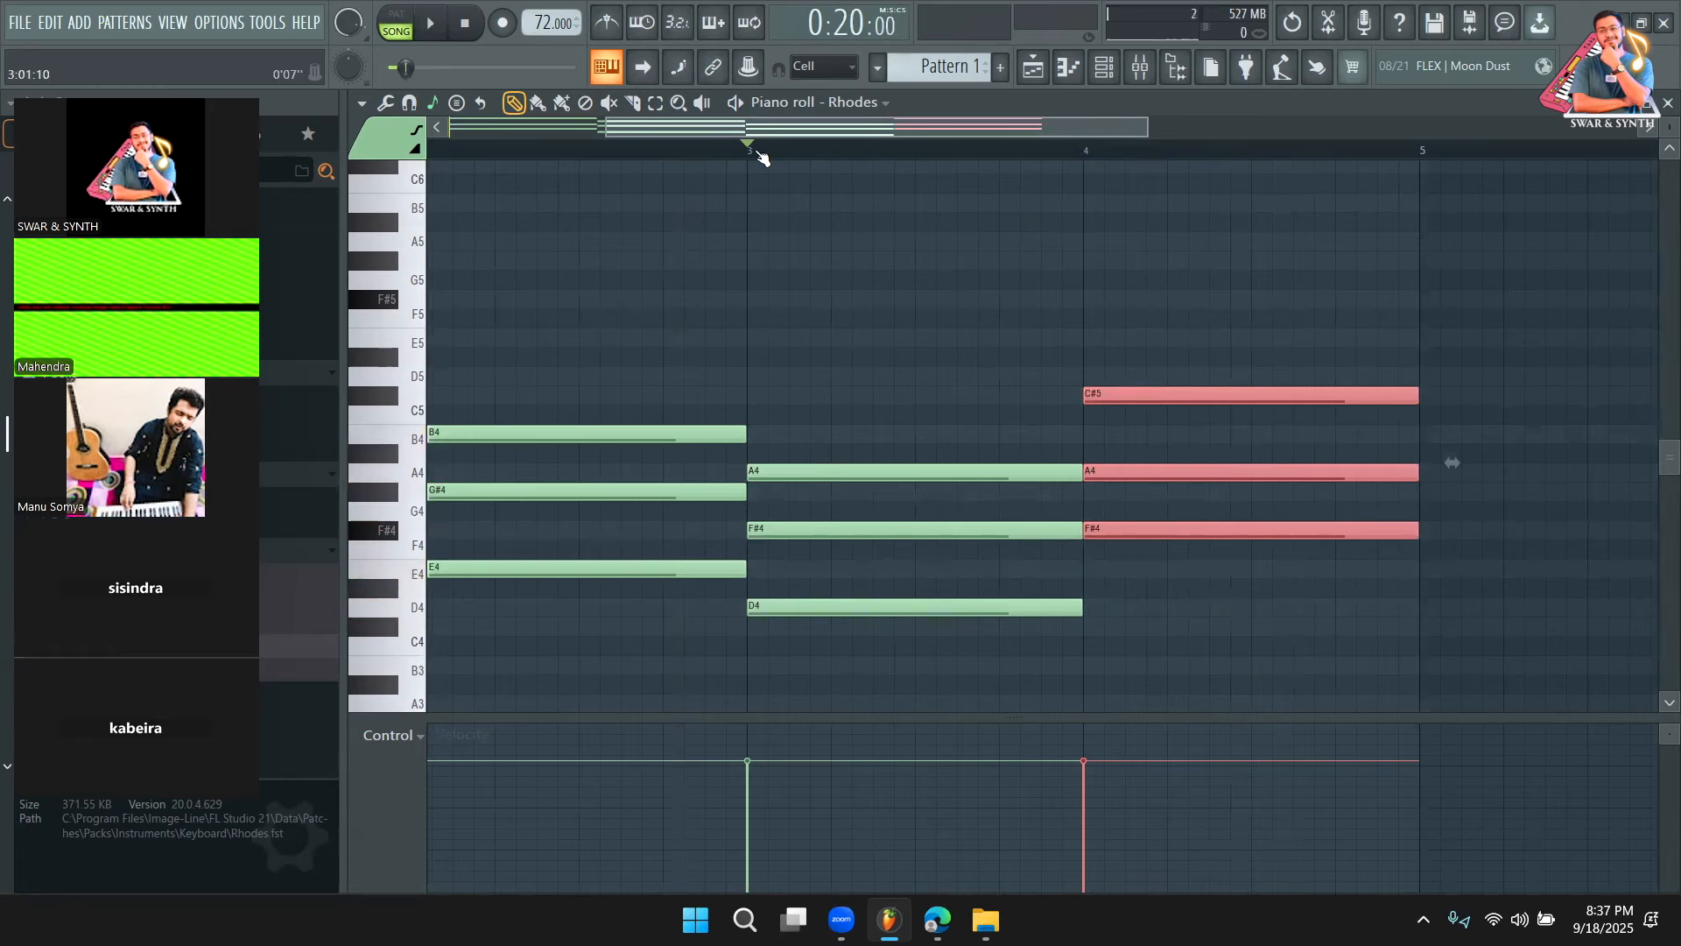
key("space")
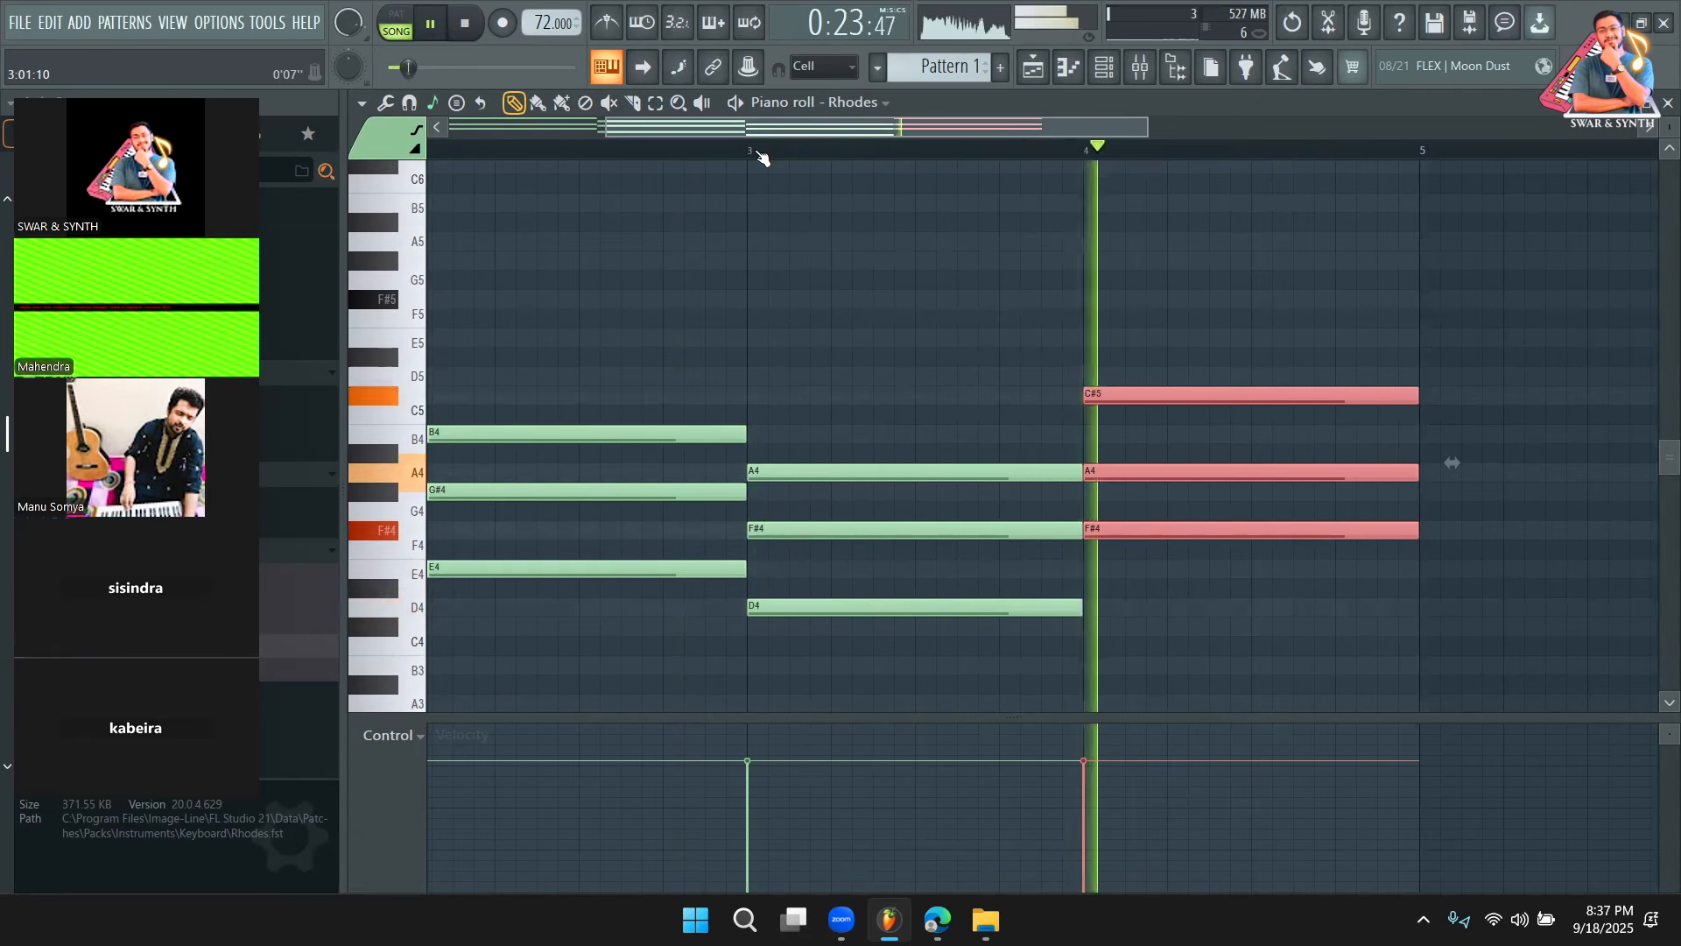
key("space")
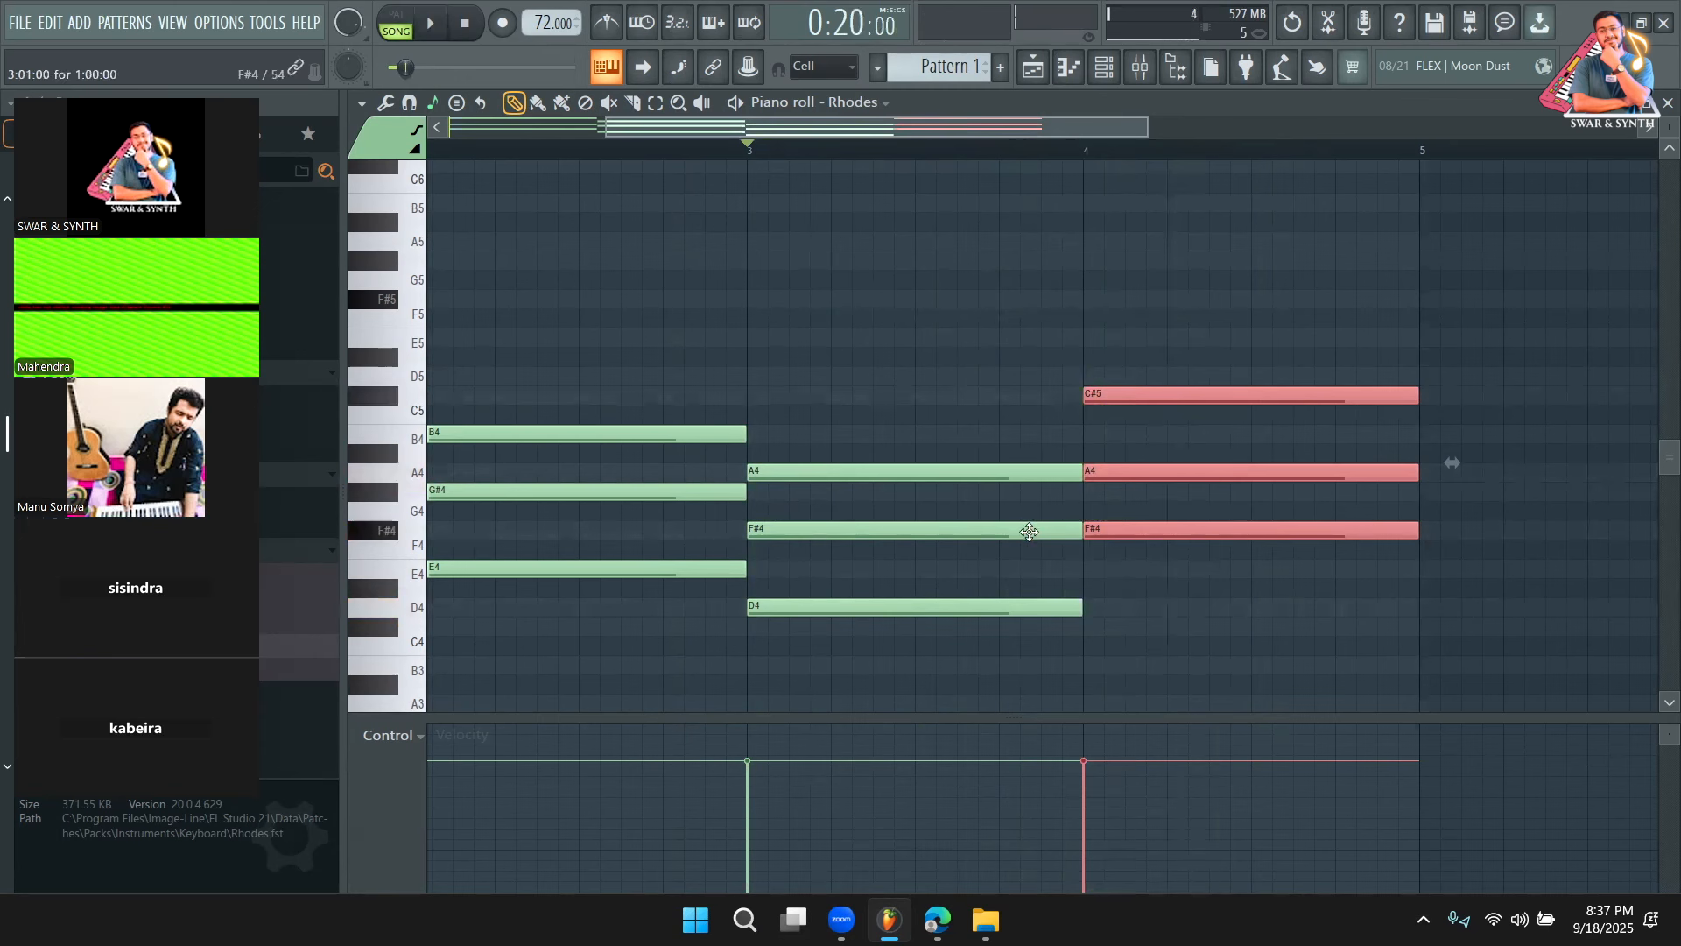
left_click_drag(1115, 532, 1113, 575)
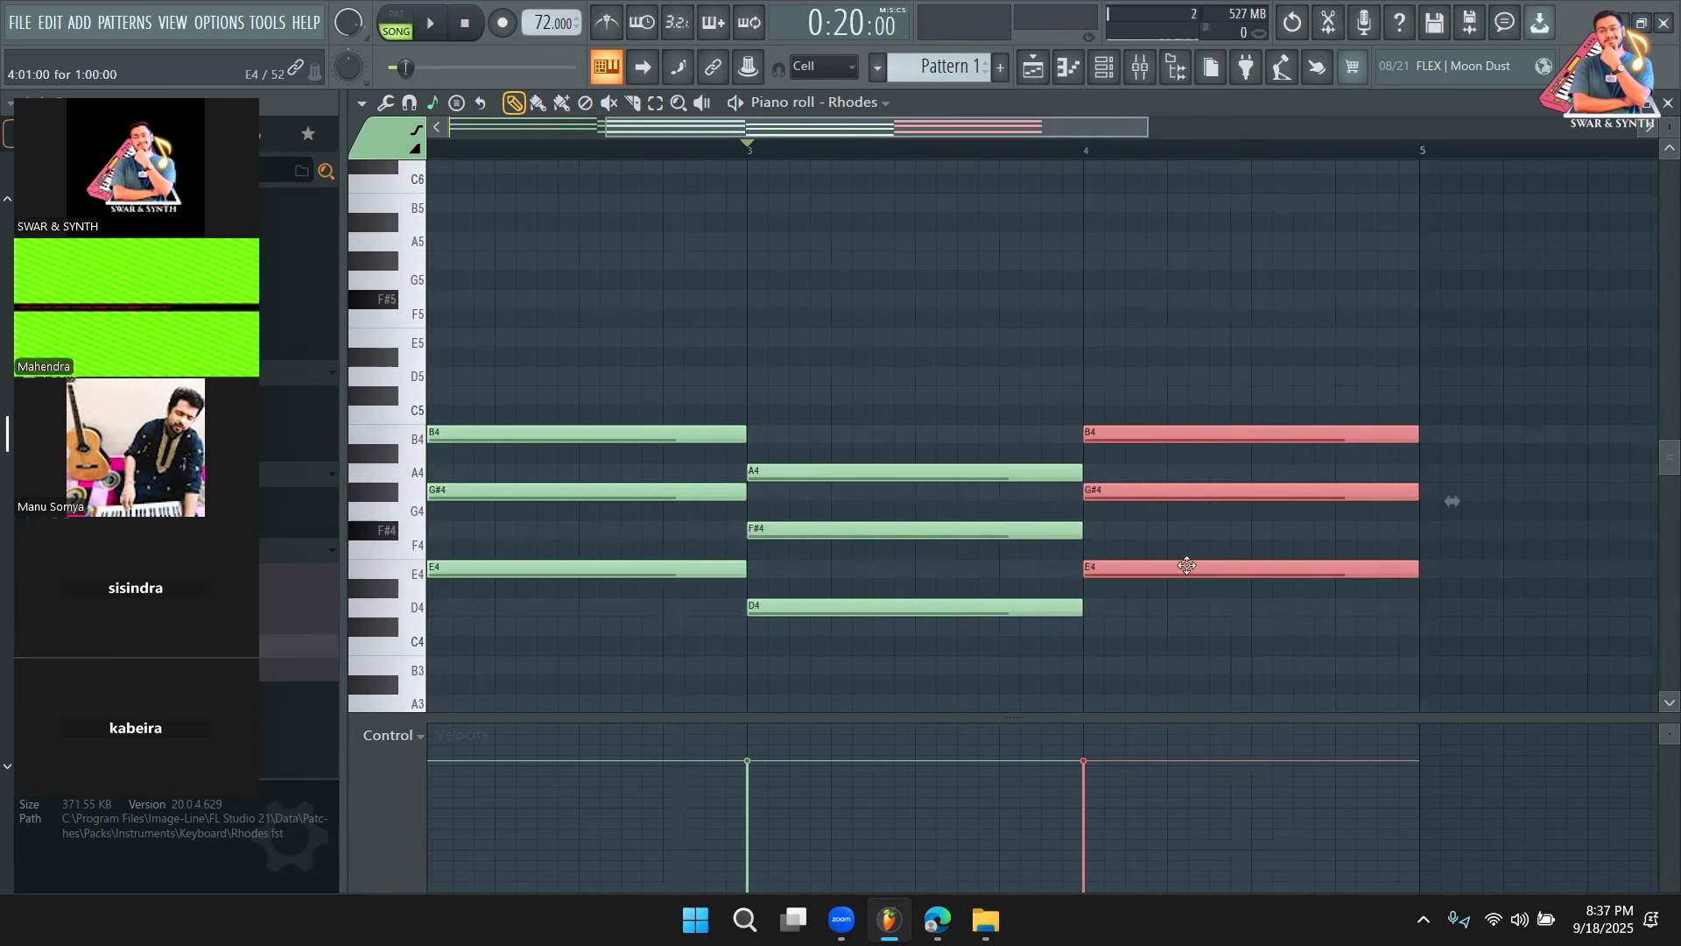
key("space")
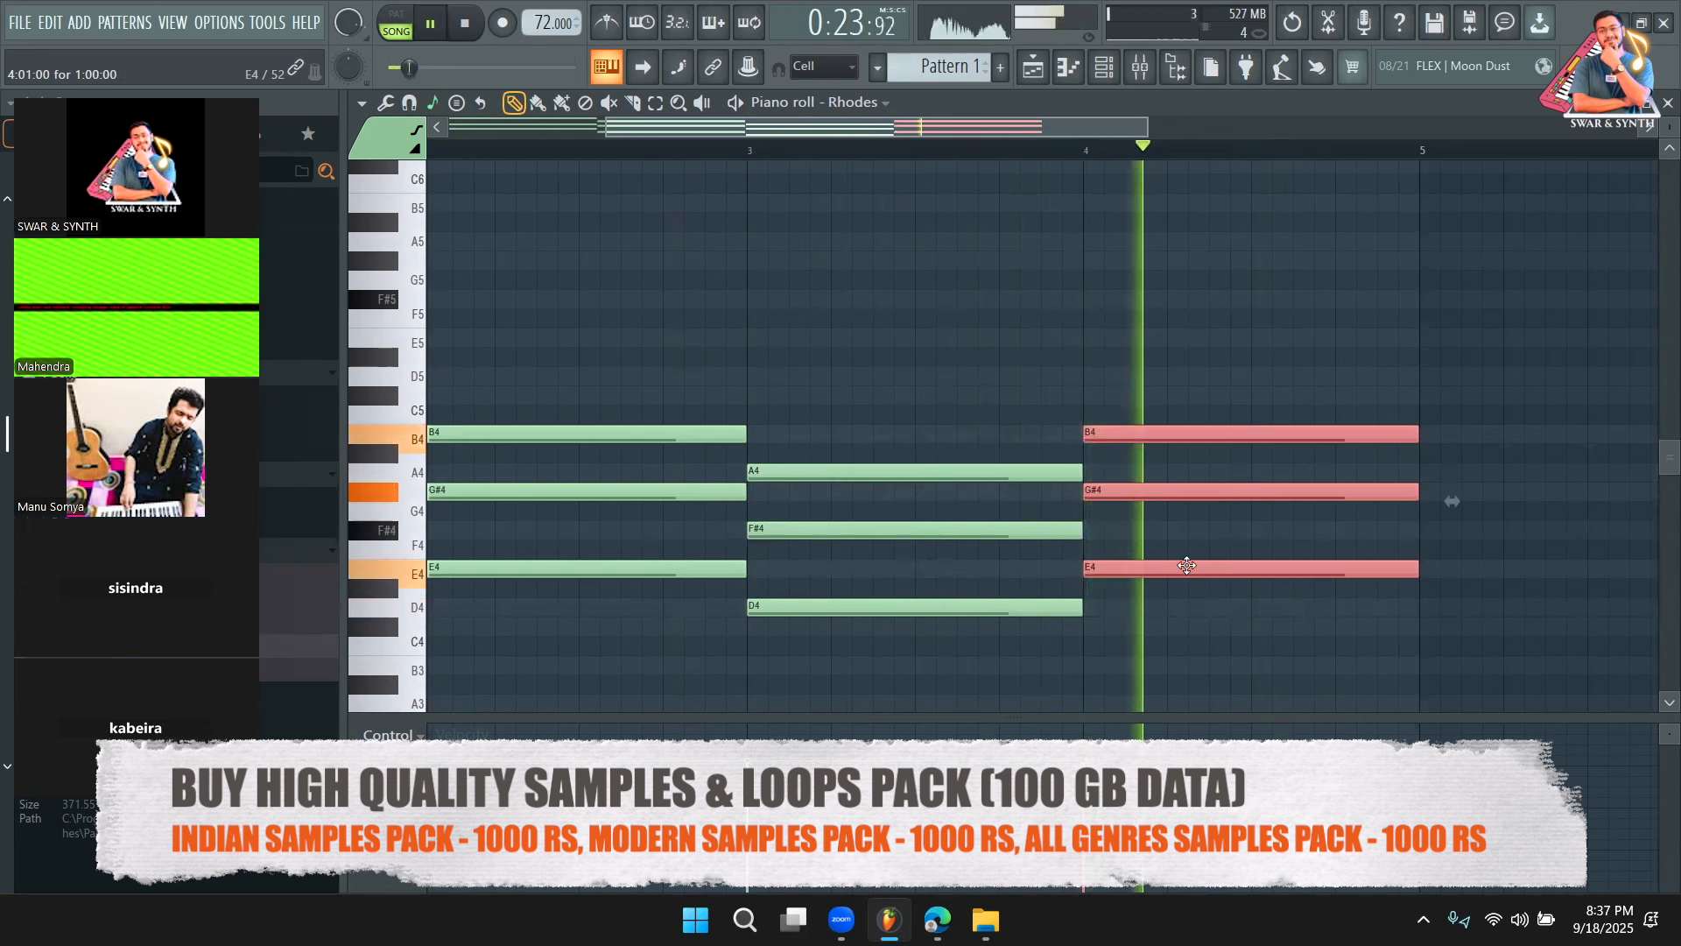
In the playlist, open the vocal clip's channel settings, raise its volume slightly during playback and close the settings
key("F5")
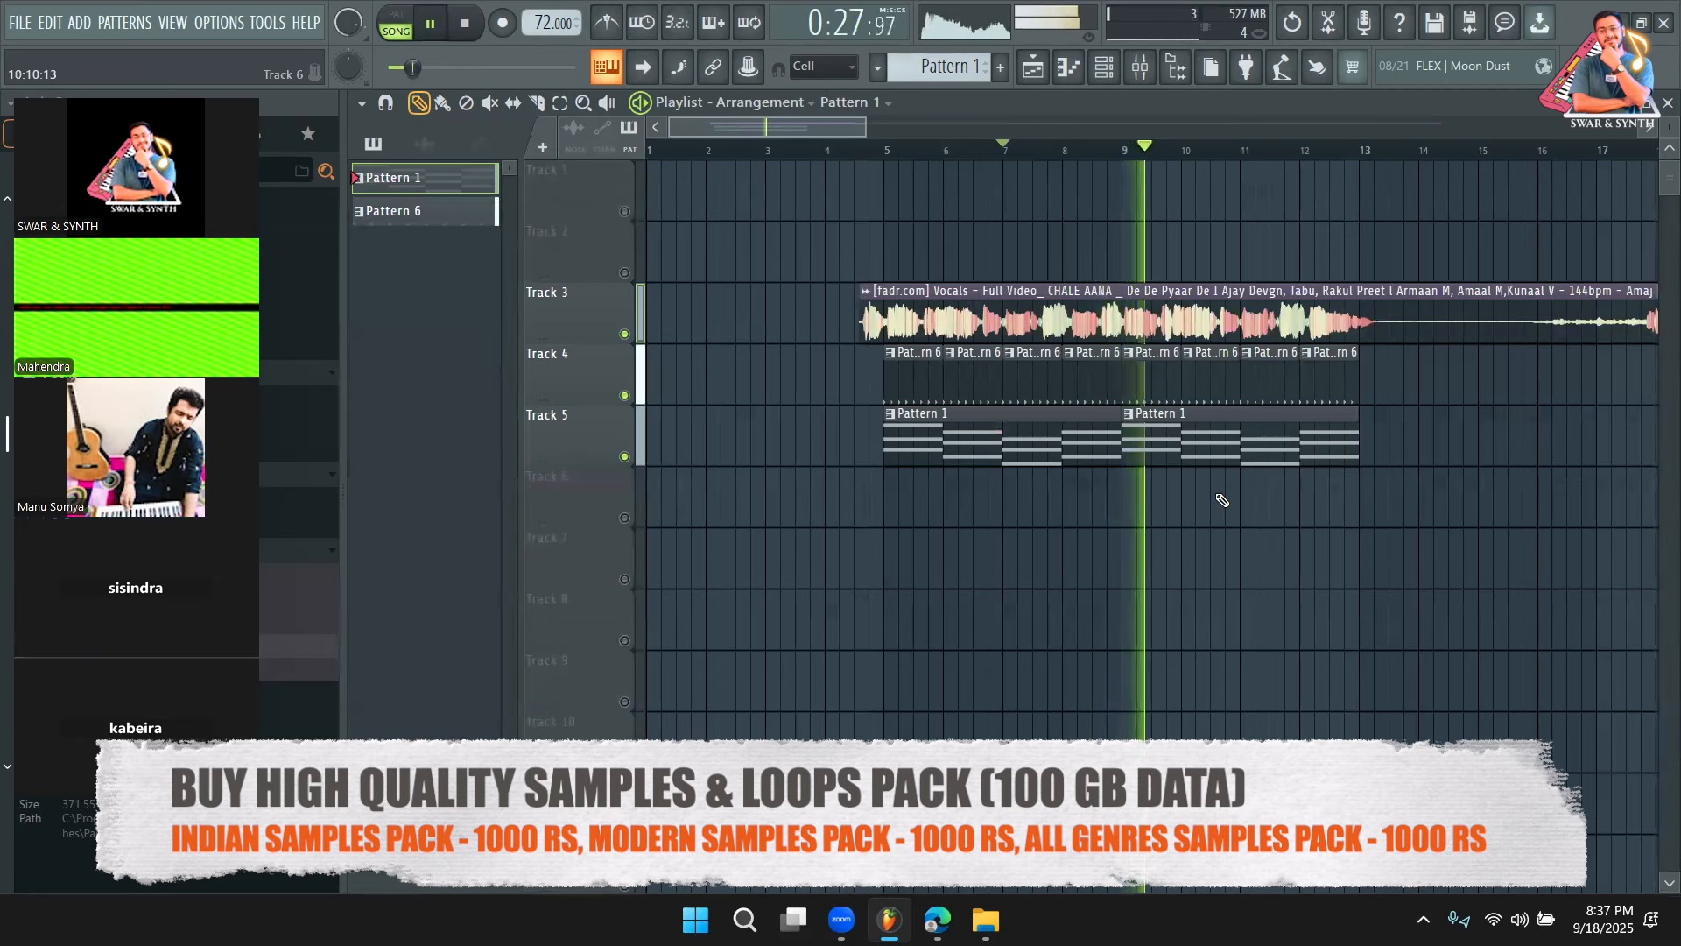
double_click(1105, 293)
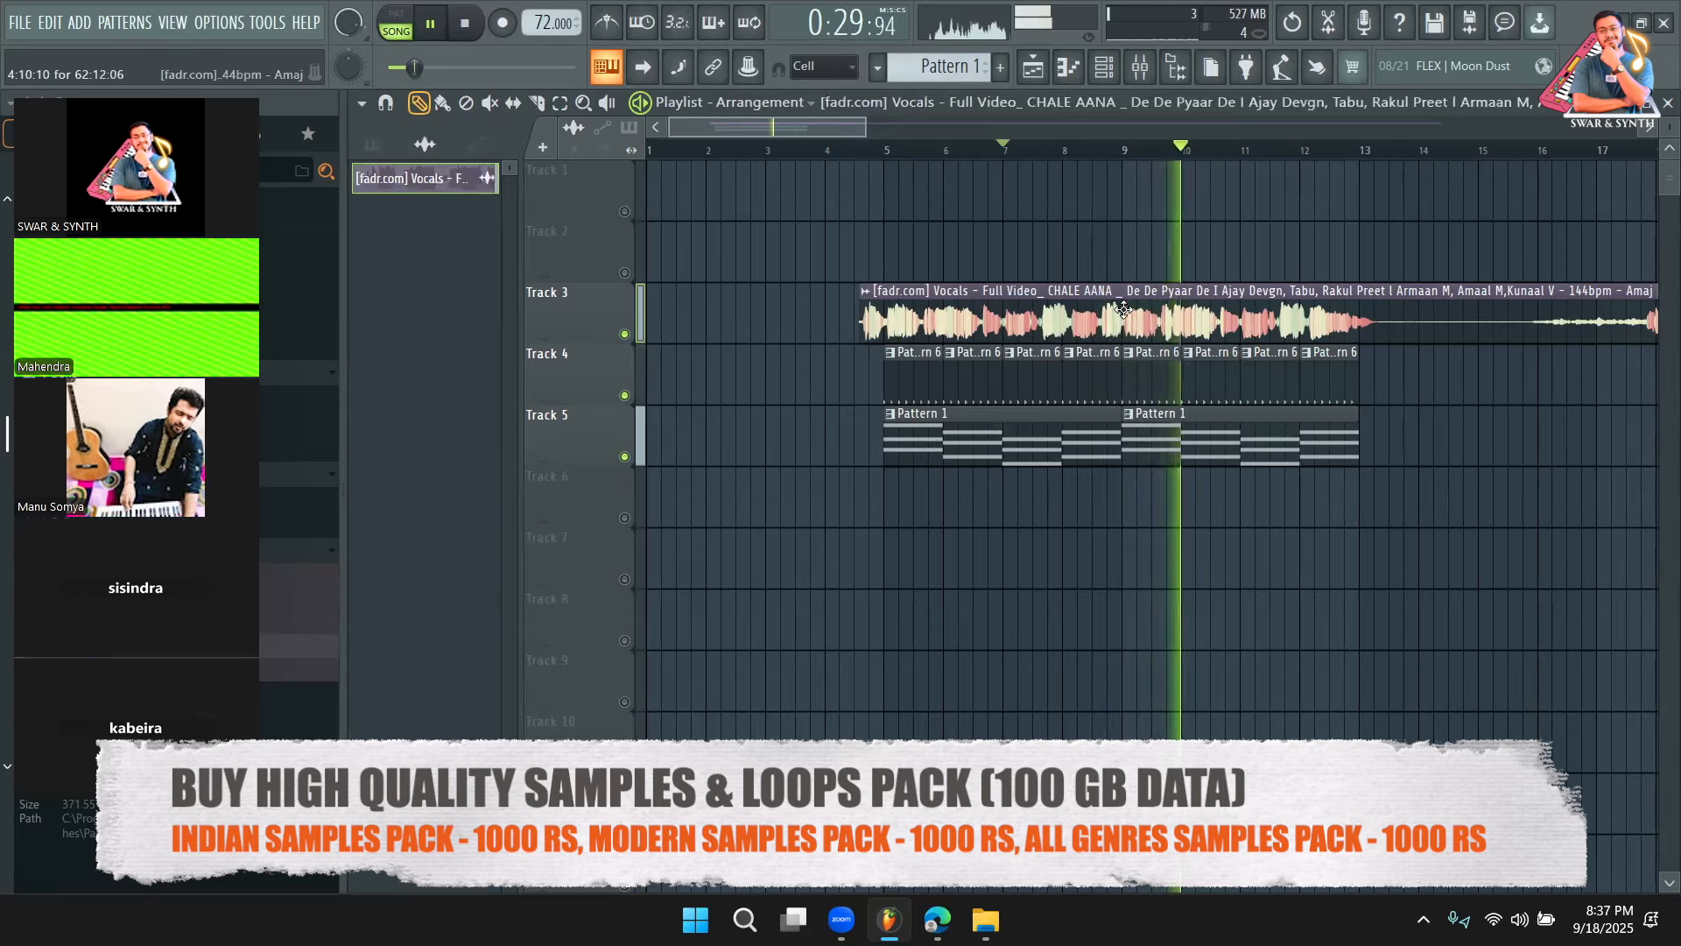
left_click_drag(975, 385, 974, 375)
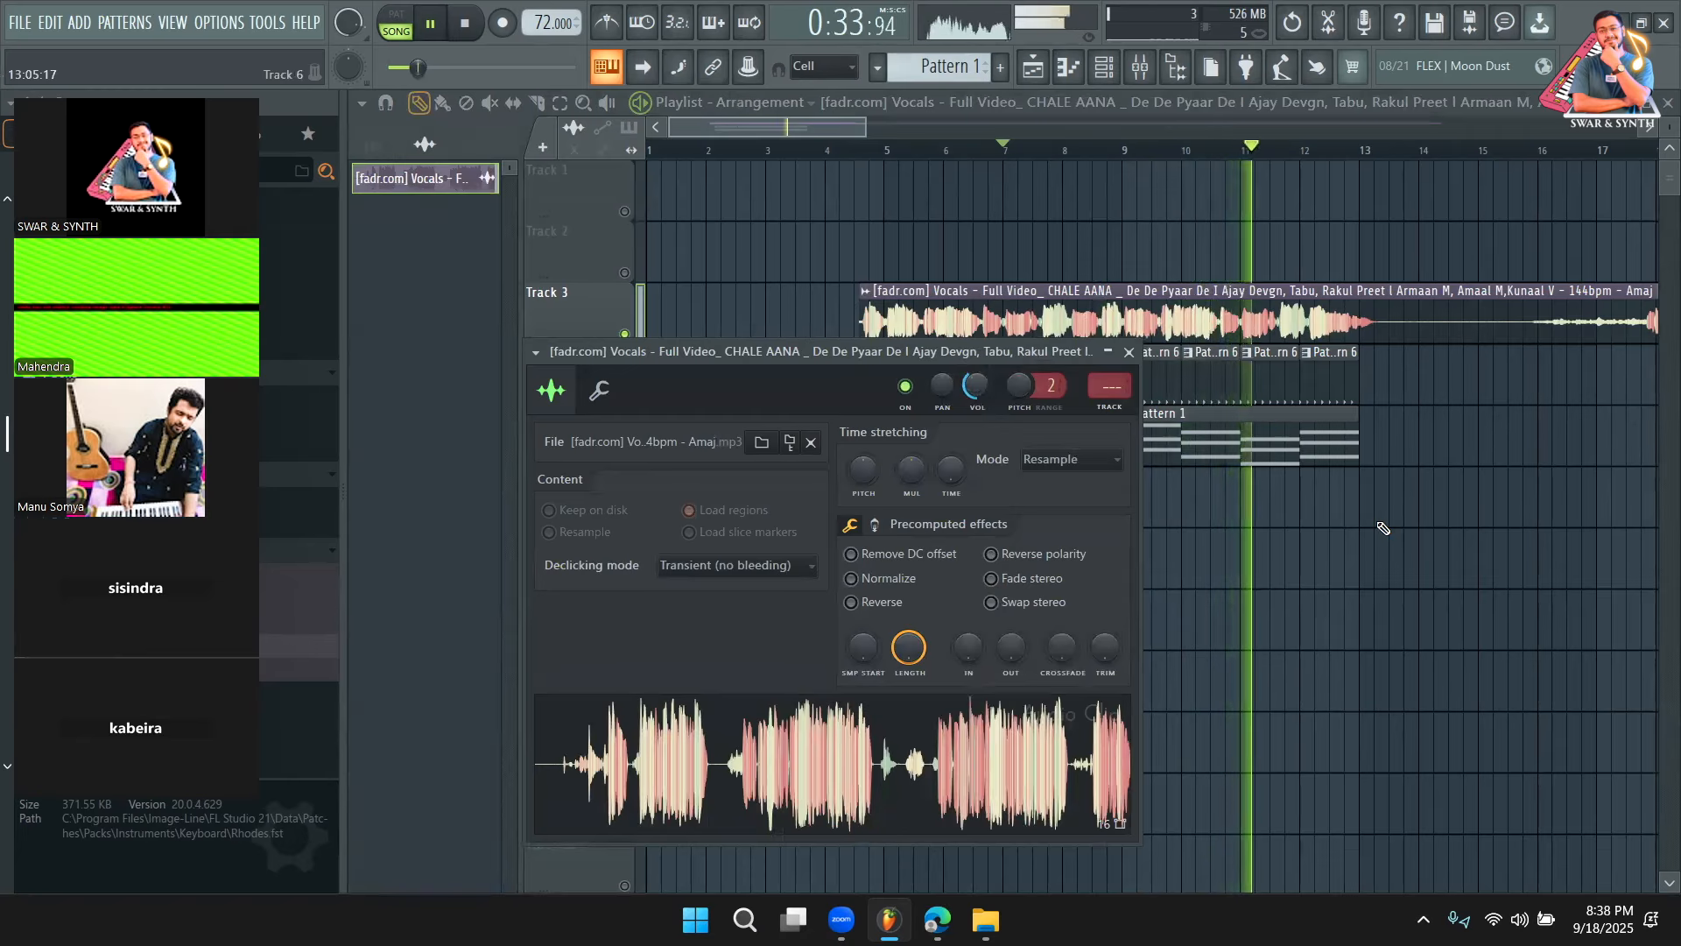
key("Escape")
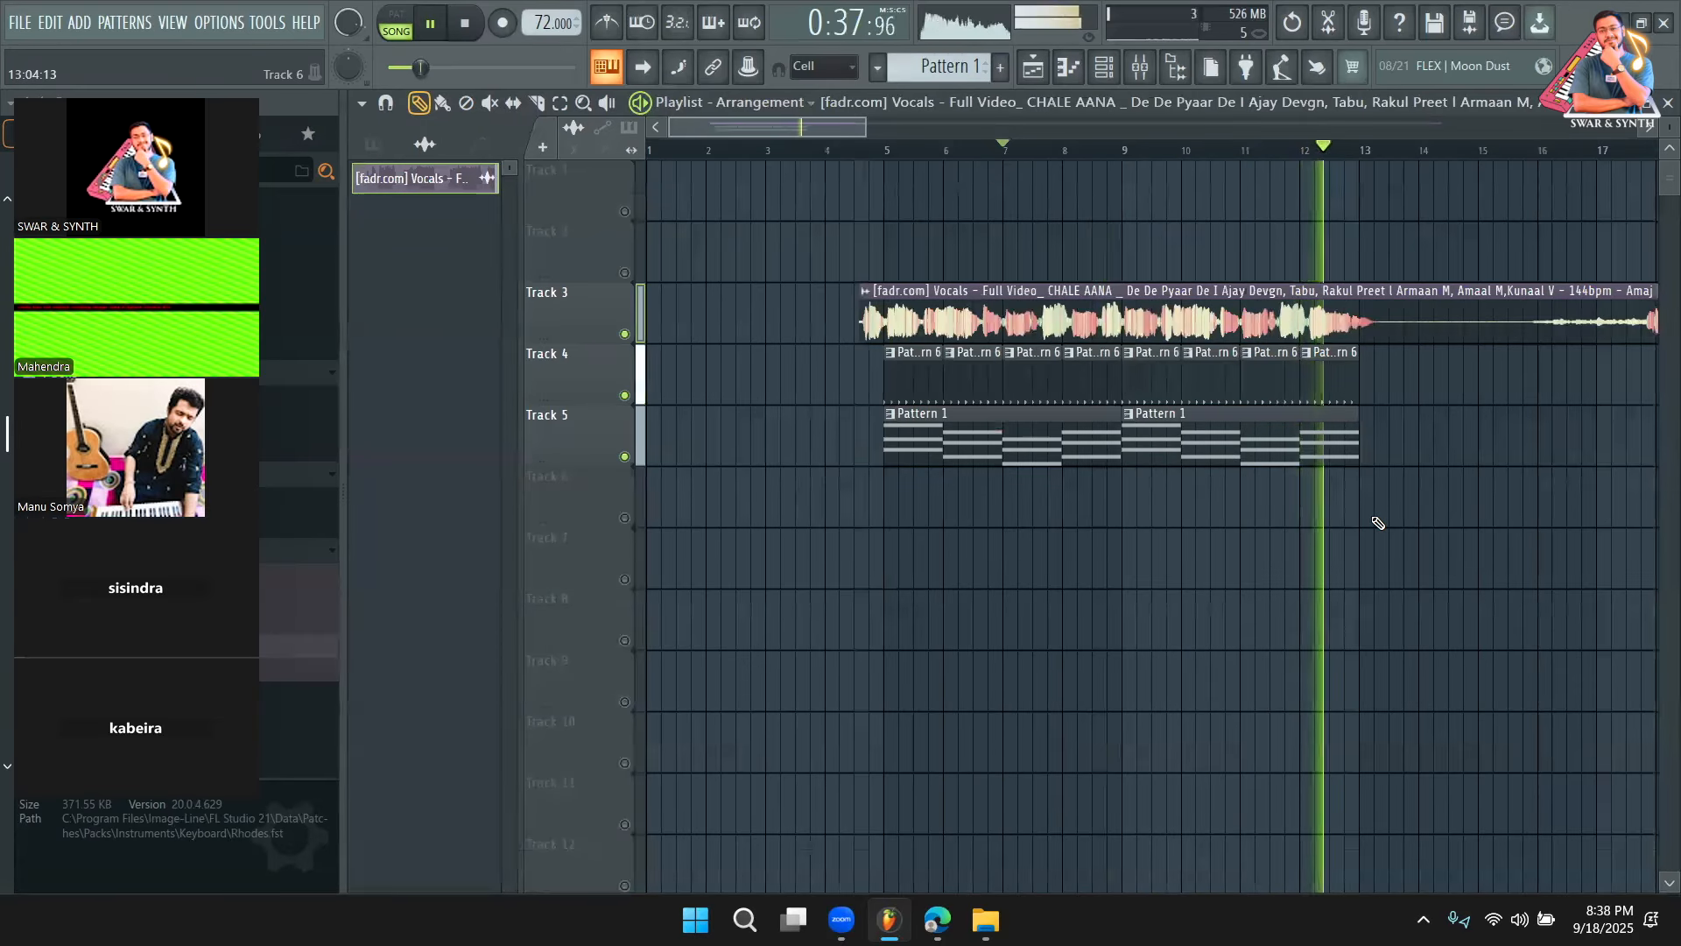
Play the arrangement from the vocal's entry before bar 5 to hear the vocal, groove and Rhodes together
key("space")
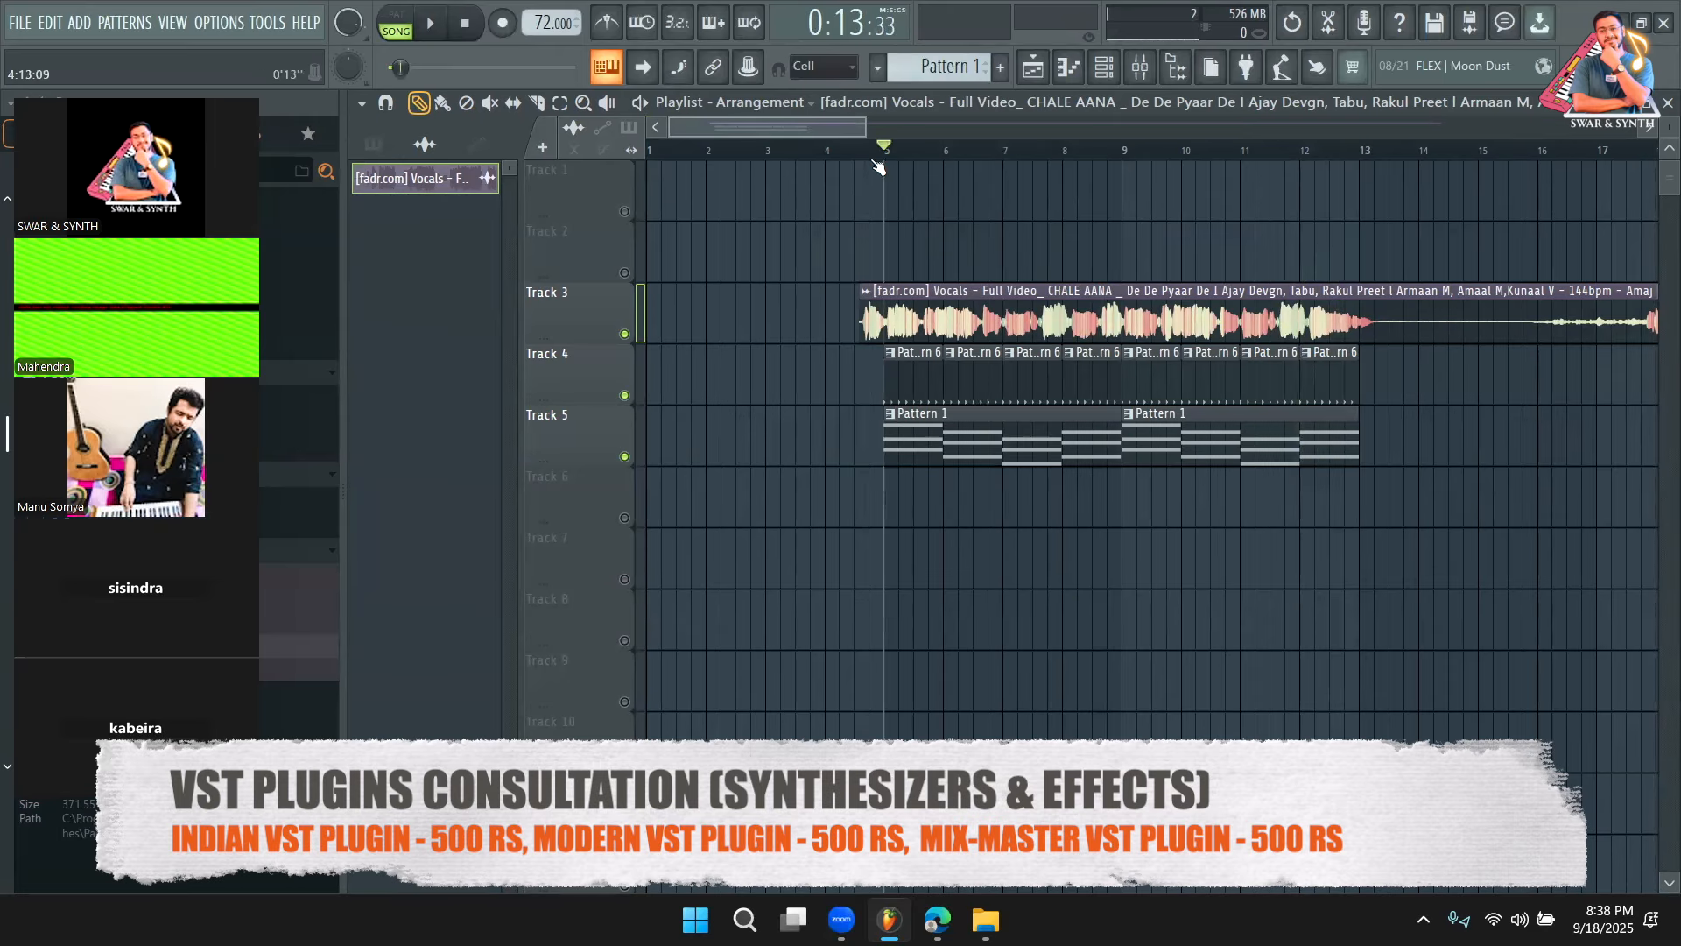
key("space")
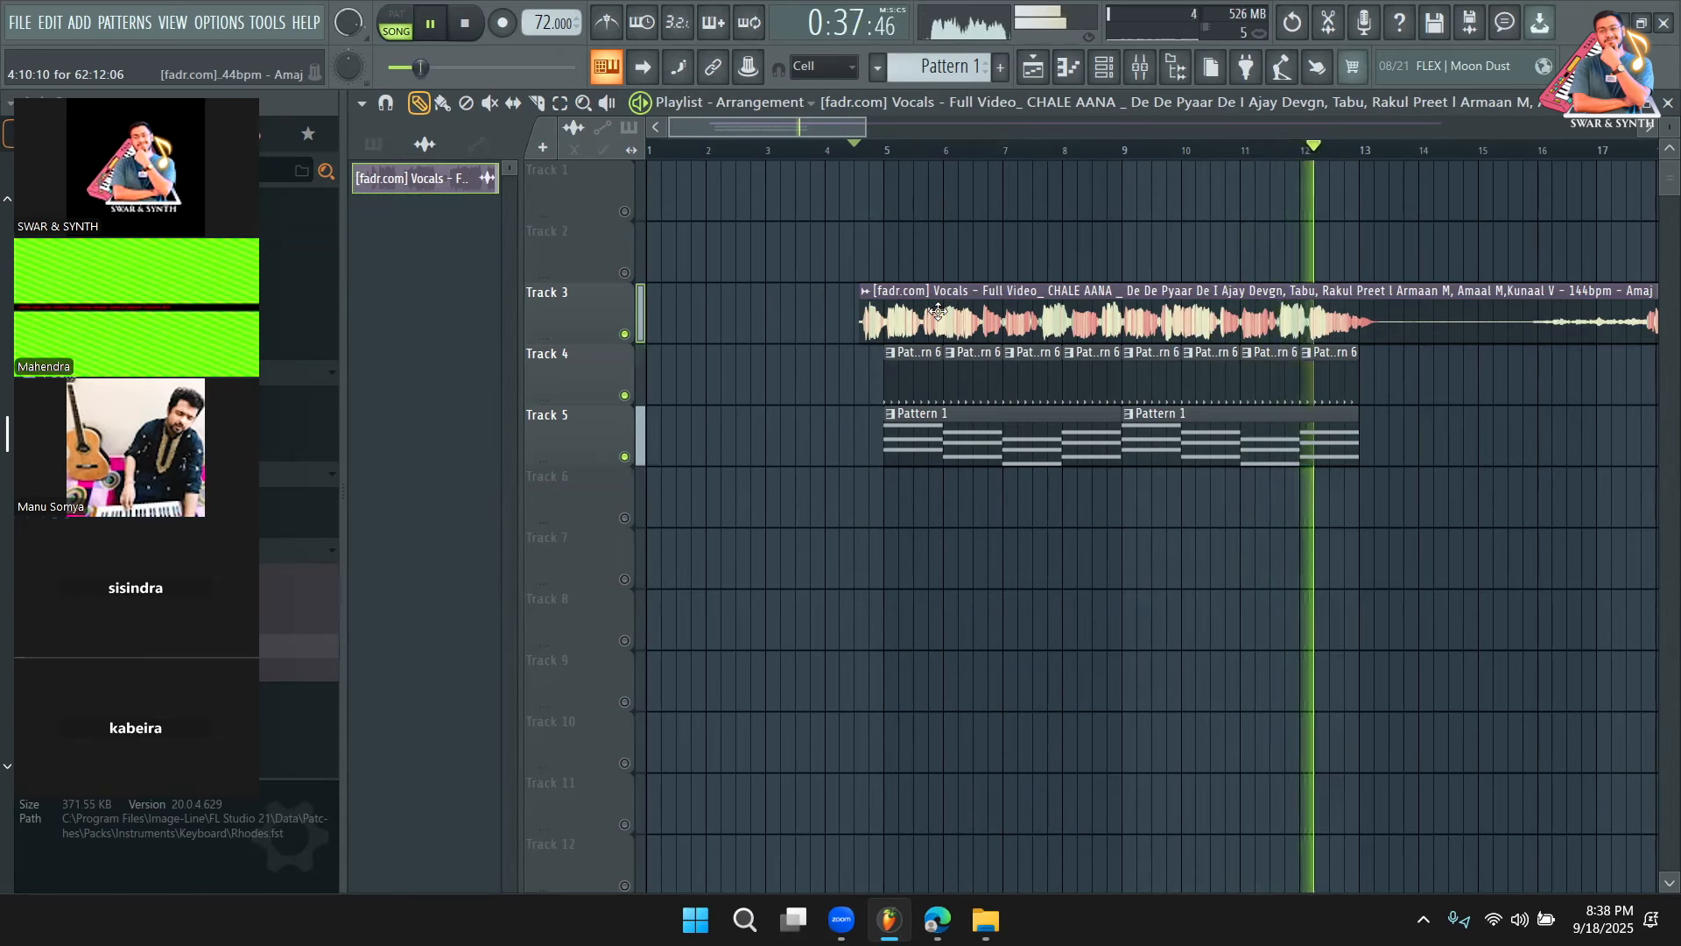
key("space")
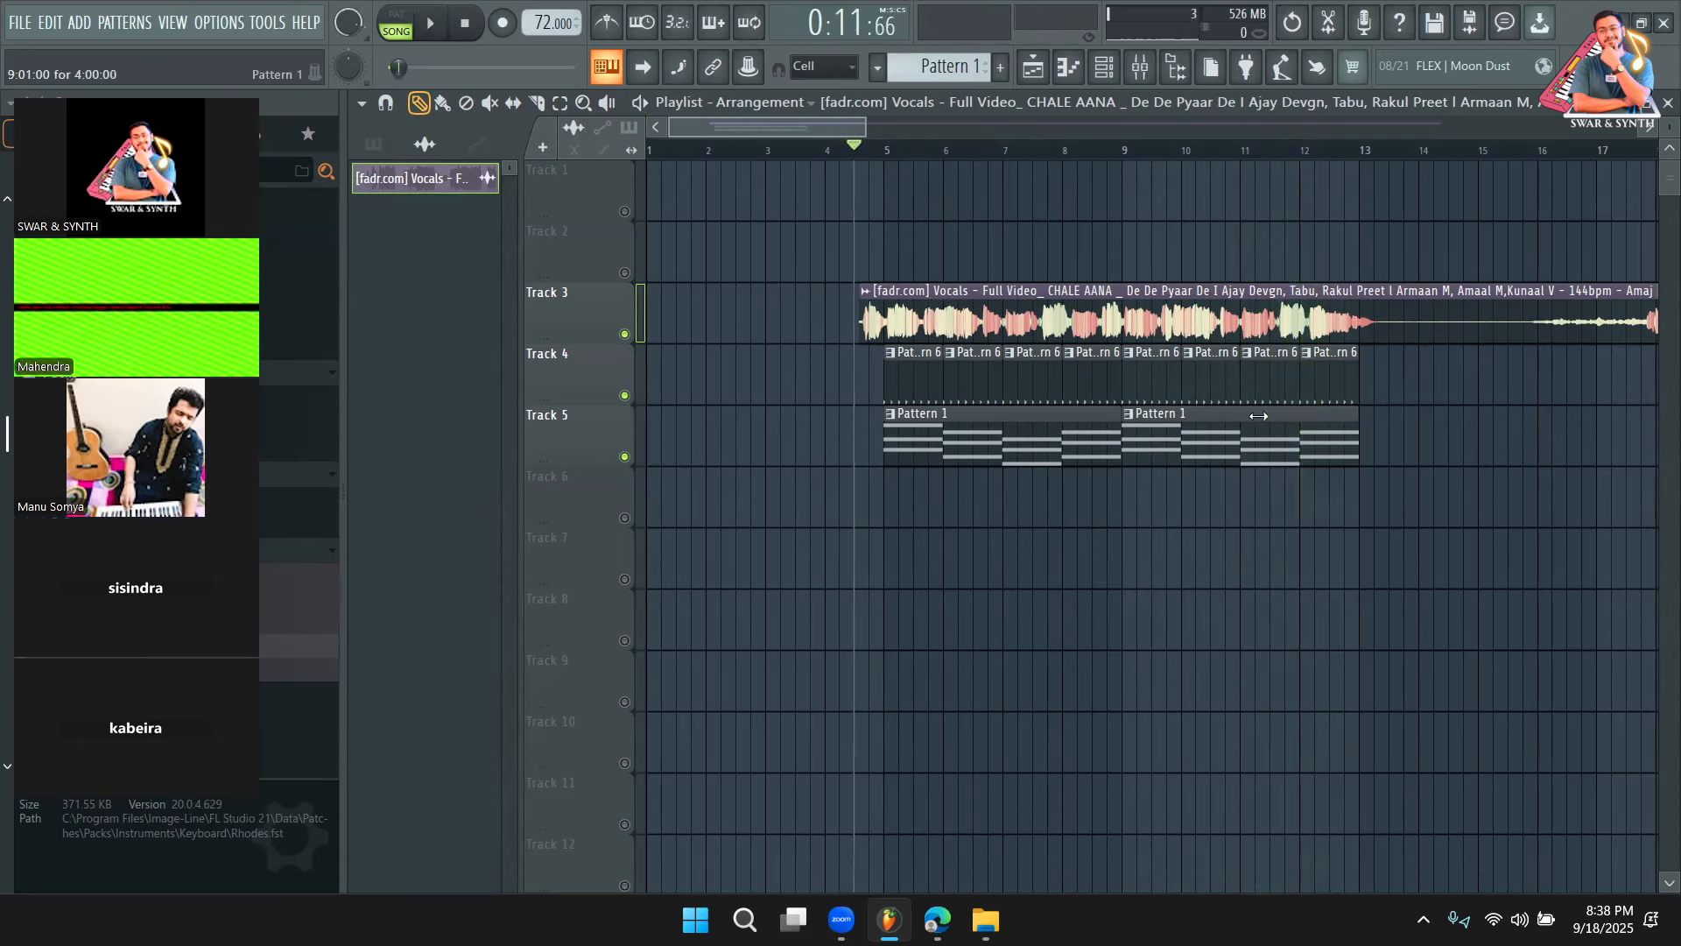
Transpose the whole Rhodes progression up two semitones, with bar 1 on G#4, B4 and D#5, and play it with the vocal
double_click(1107, 432)
left_click_drag(964, 132, 311, 130)
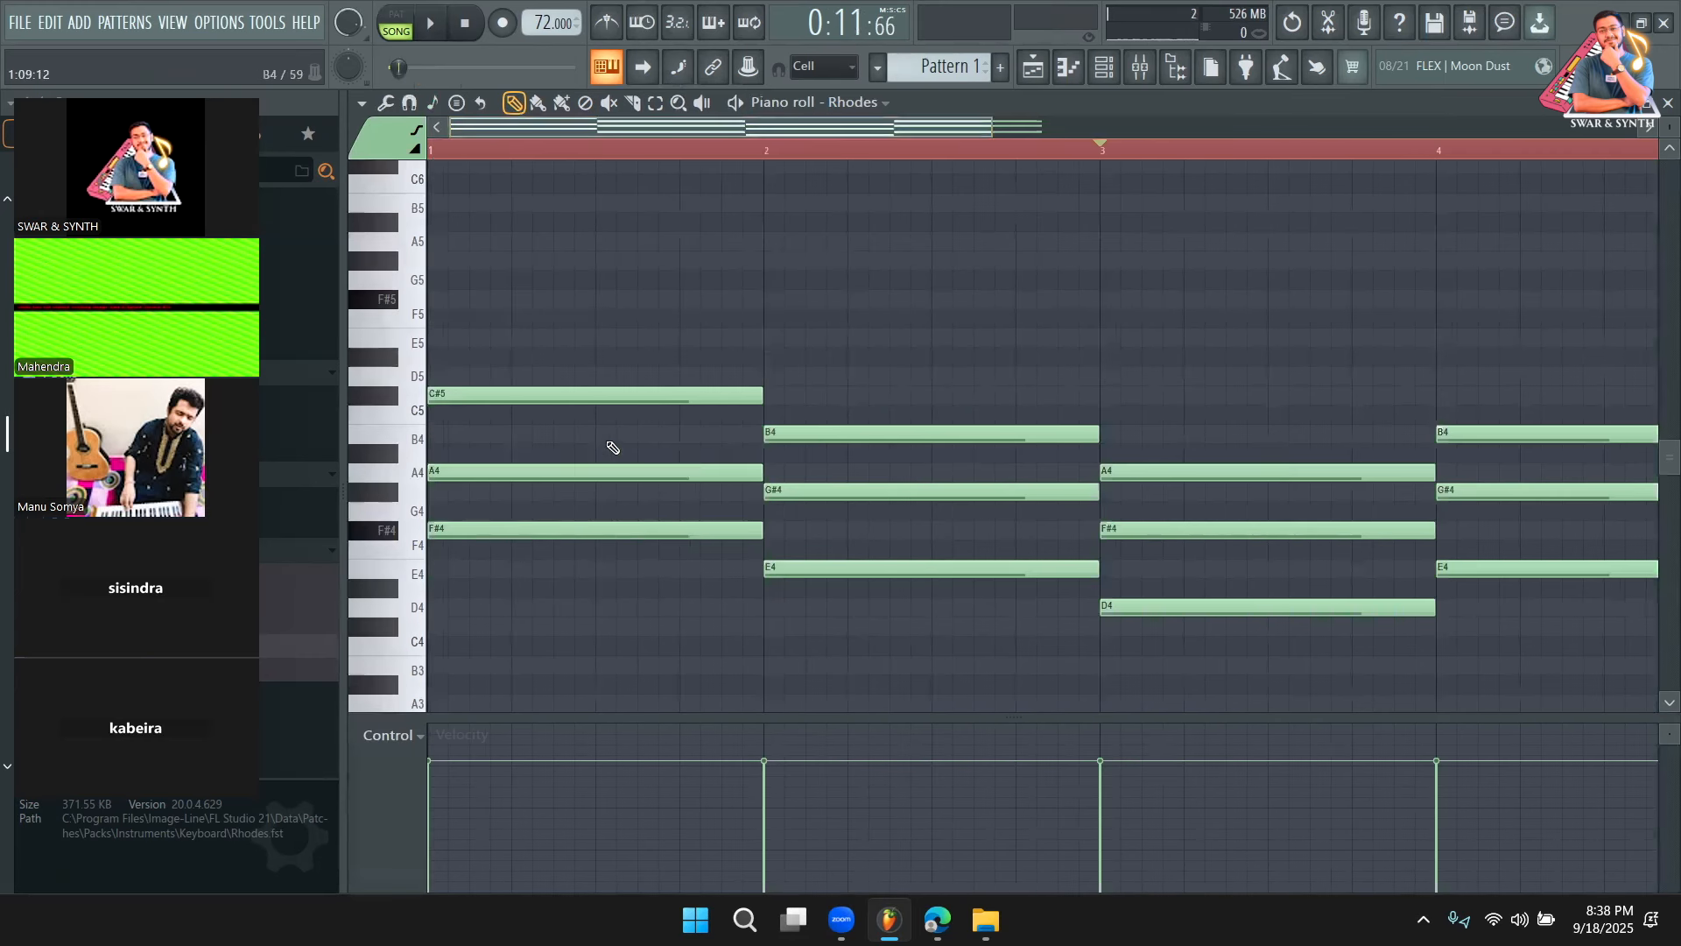
key("ctrl+a")
left_click_drag(523, 523, 517, 473)
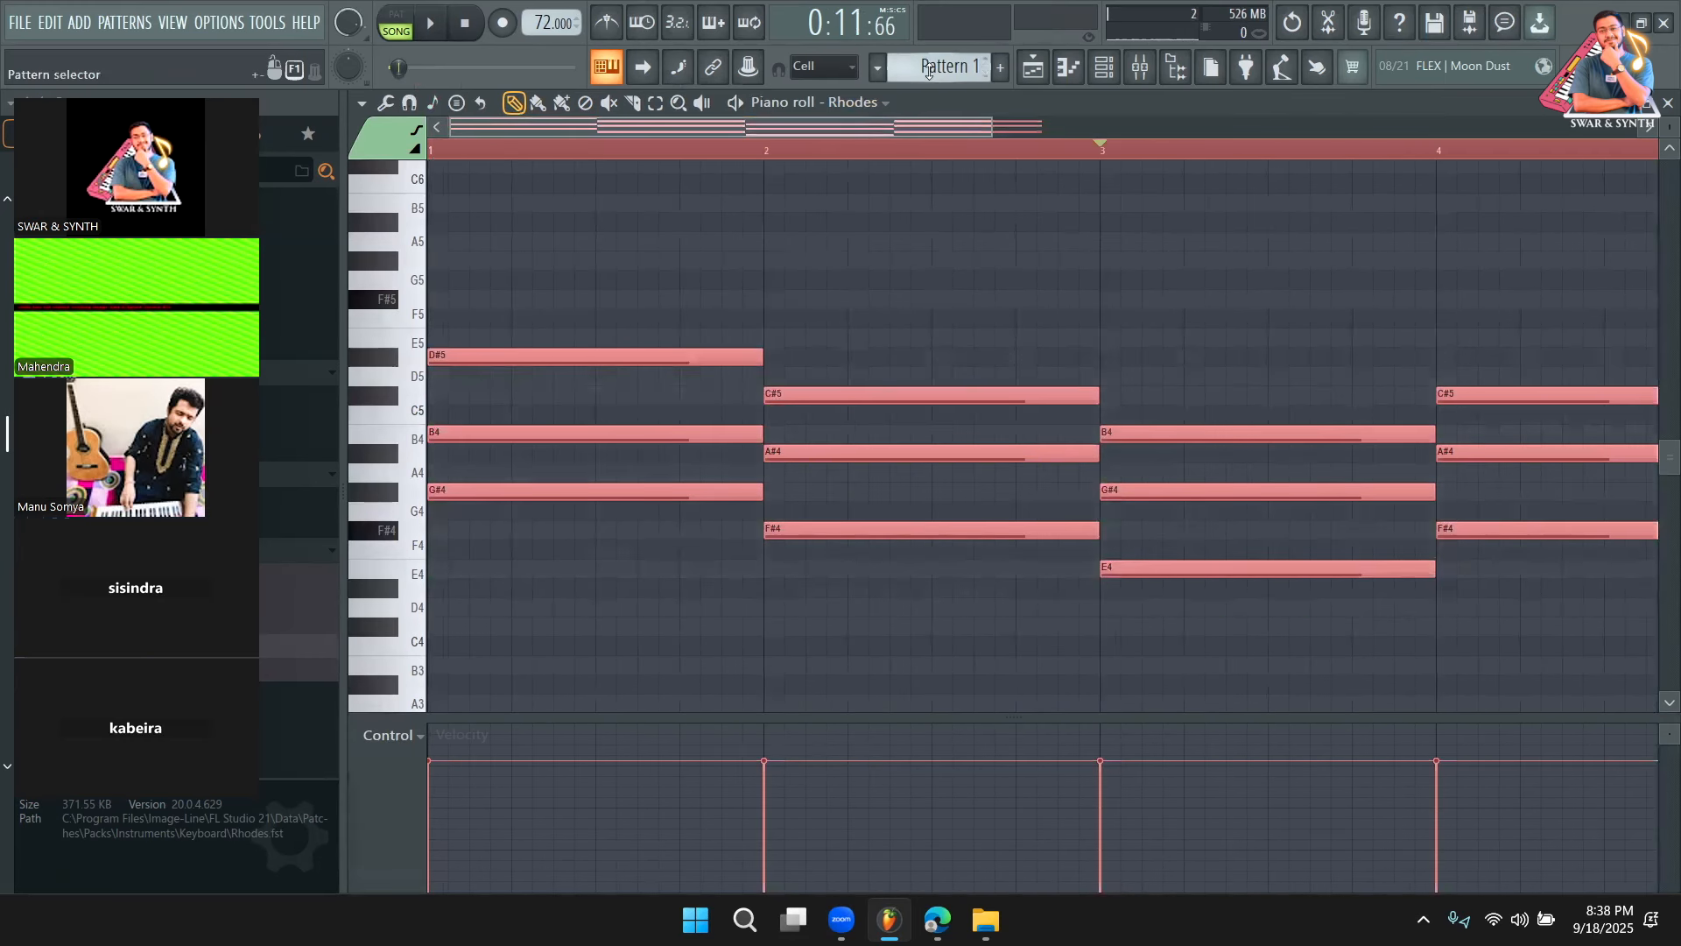
left_click(1029, 79)
key("space")
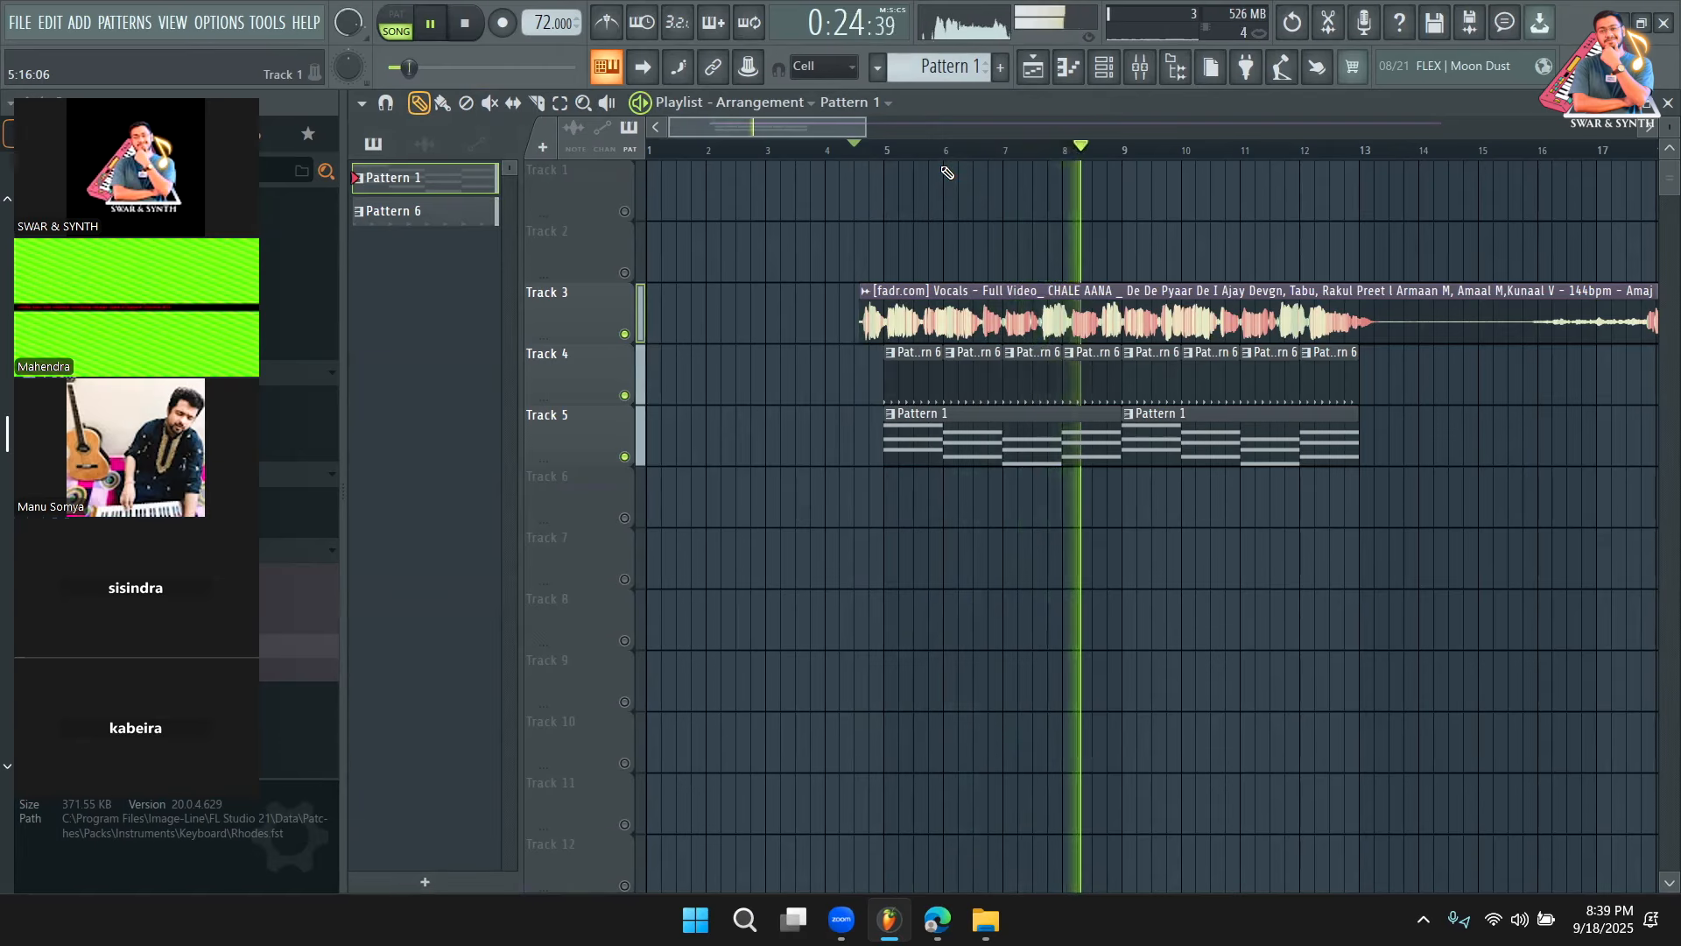
key("space")
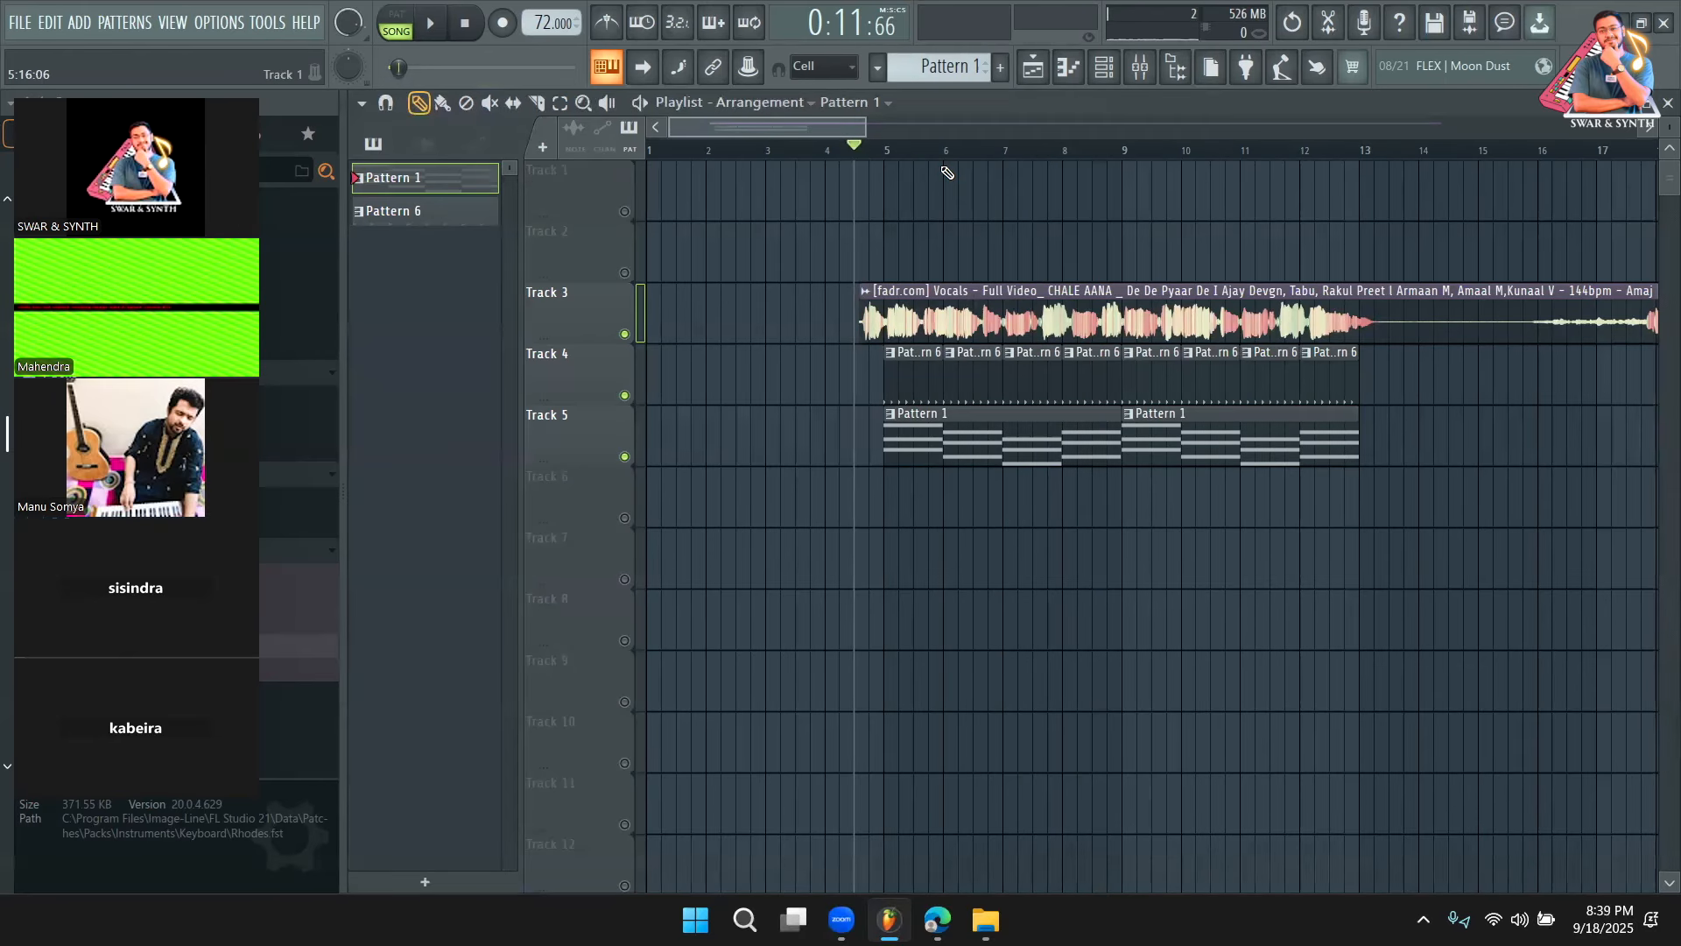
Transpose all Rhodes chords up one more semitone, with bar 1 on A4, C5 and E5, and play the arrangement
double_click(955, 429)
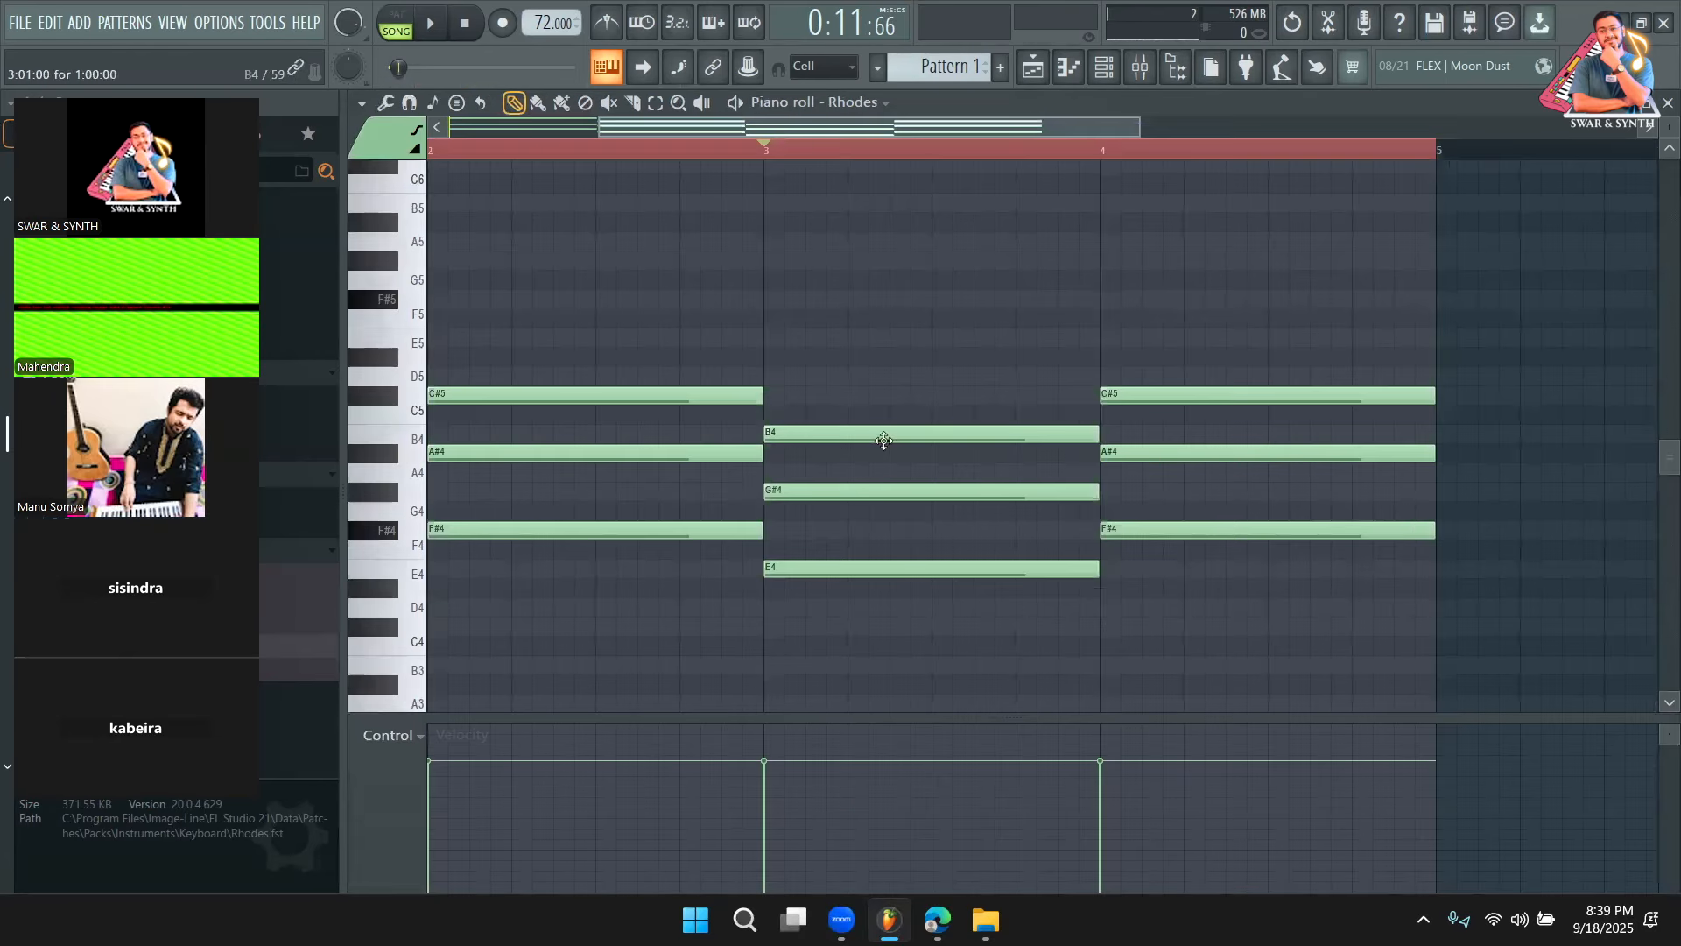
key("ctrl+a")
left_click_drag(493, 526, 493, 512)
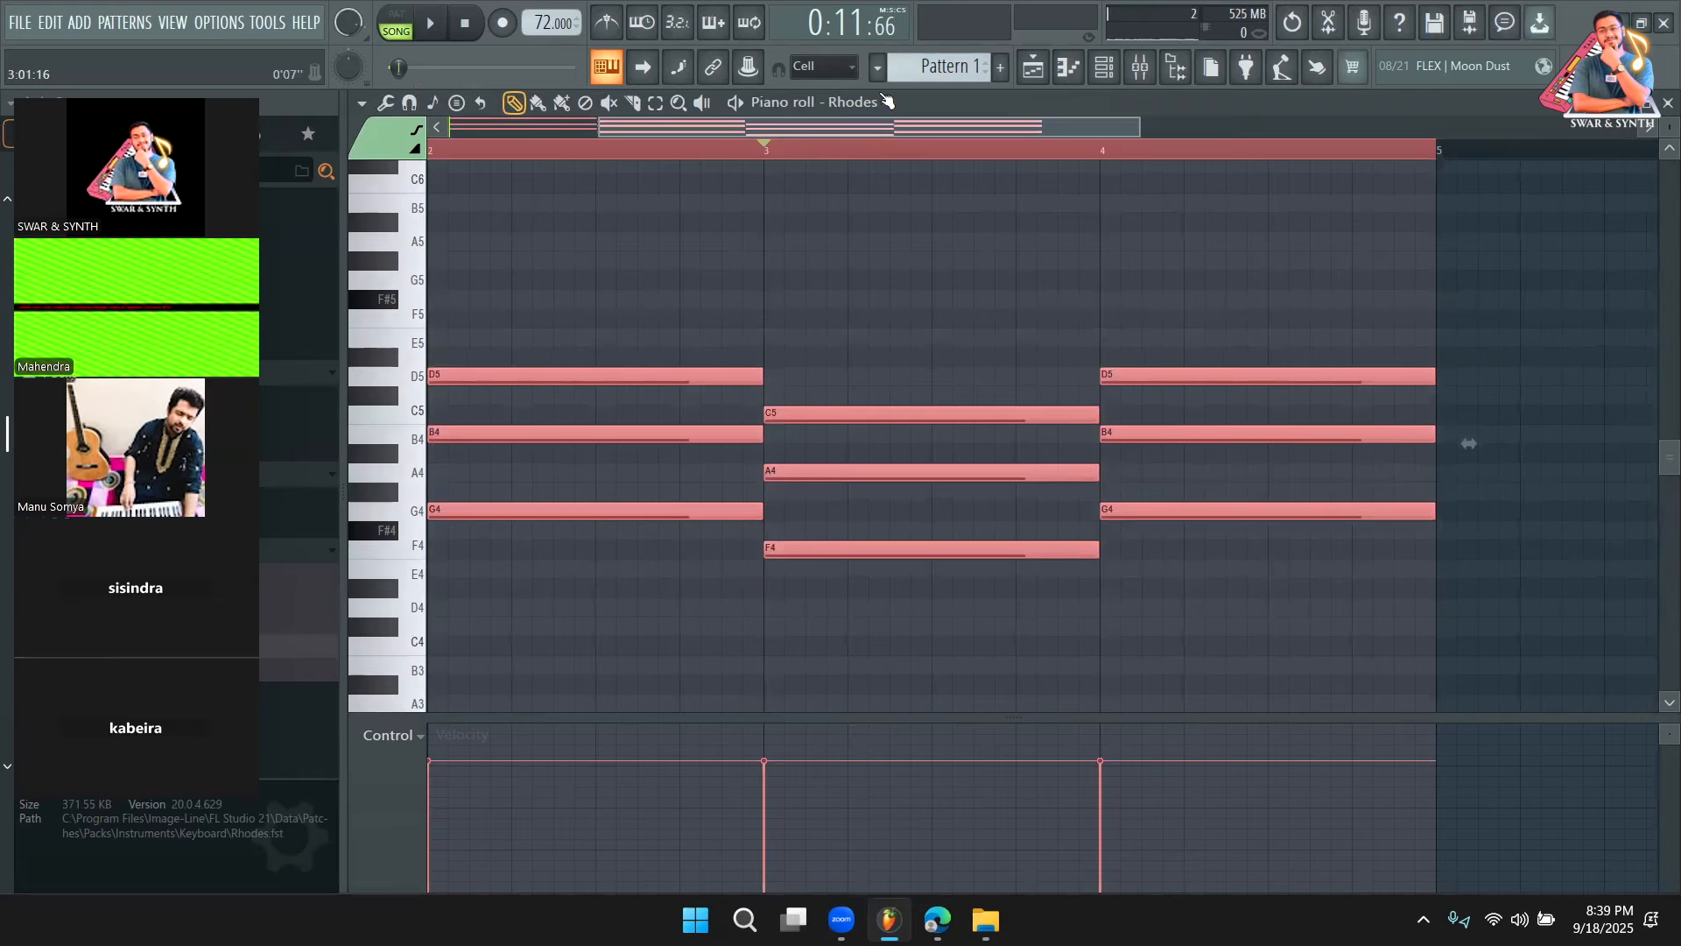
left_click(1031, 70)
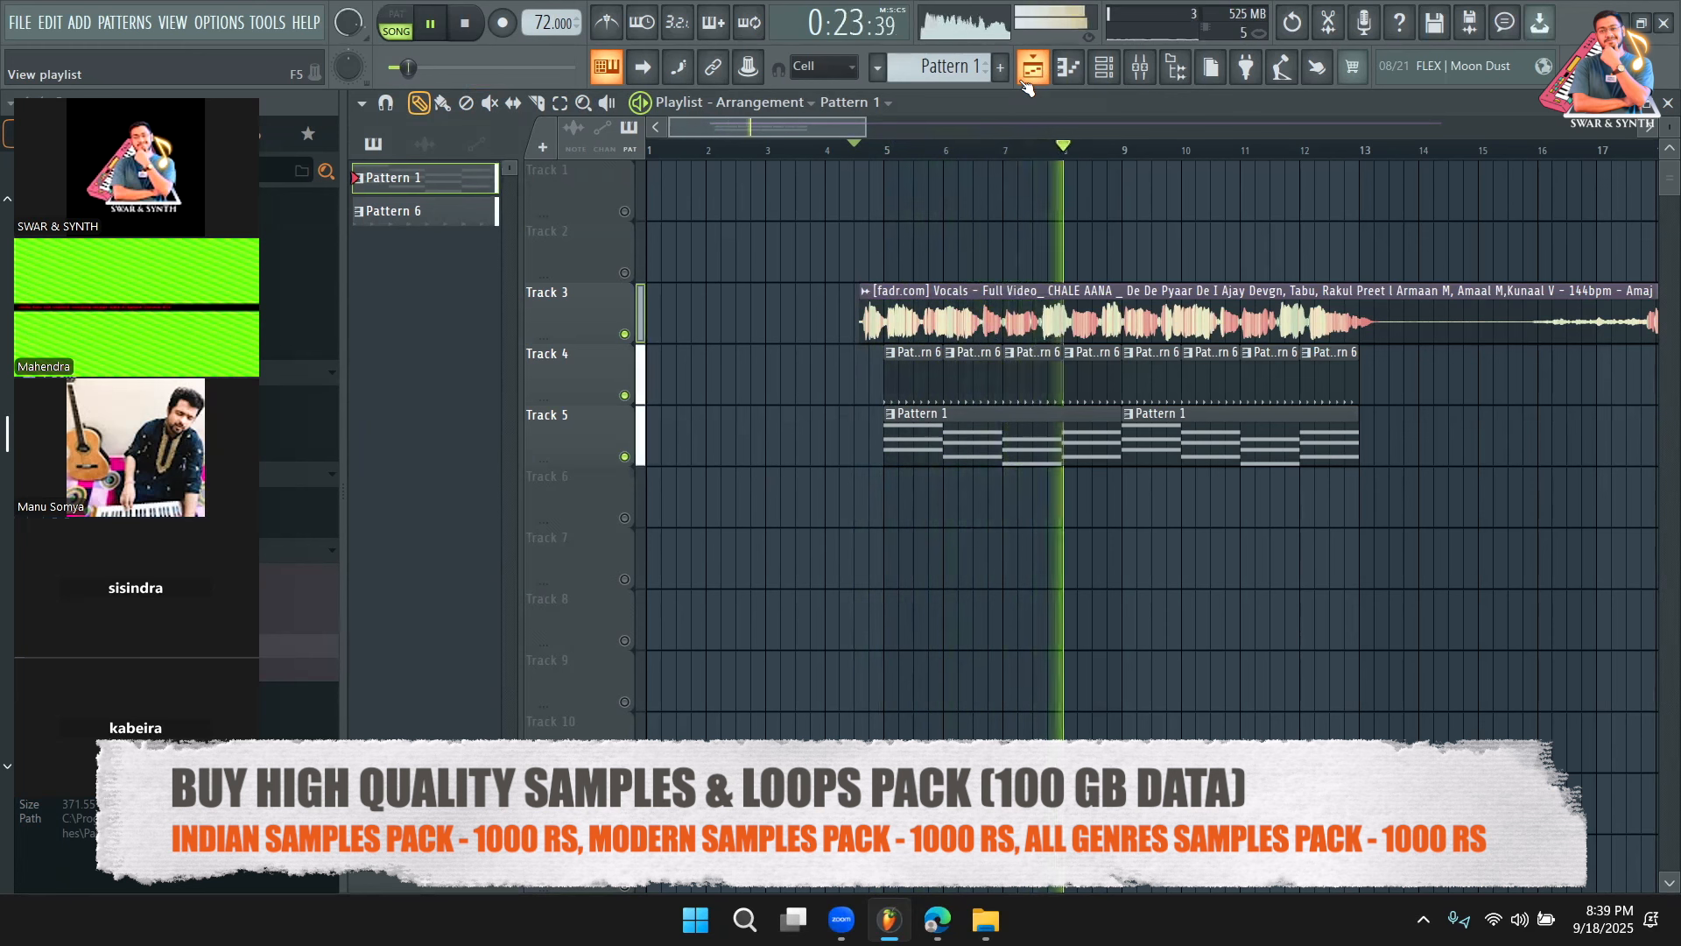
key("space")
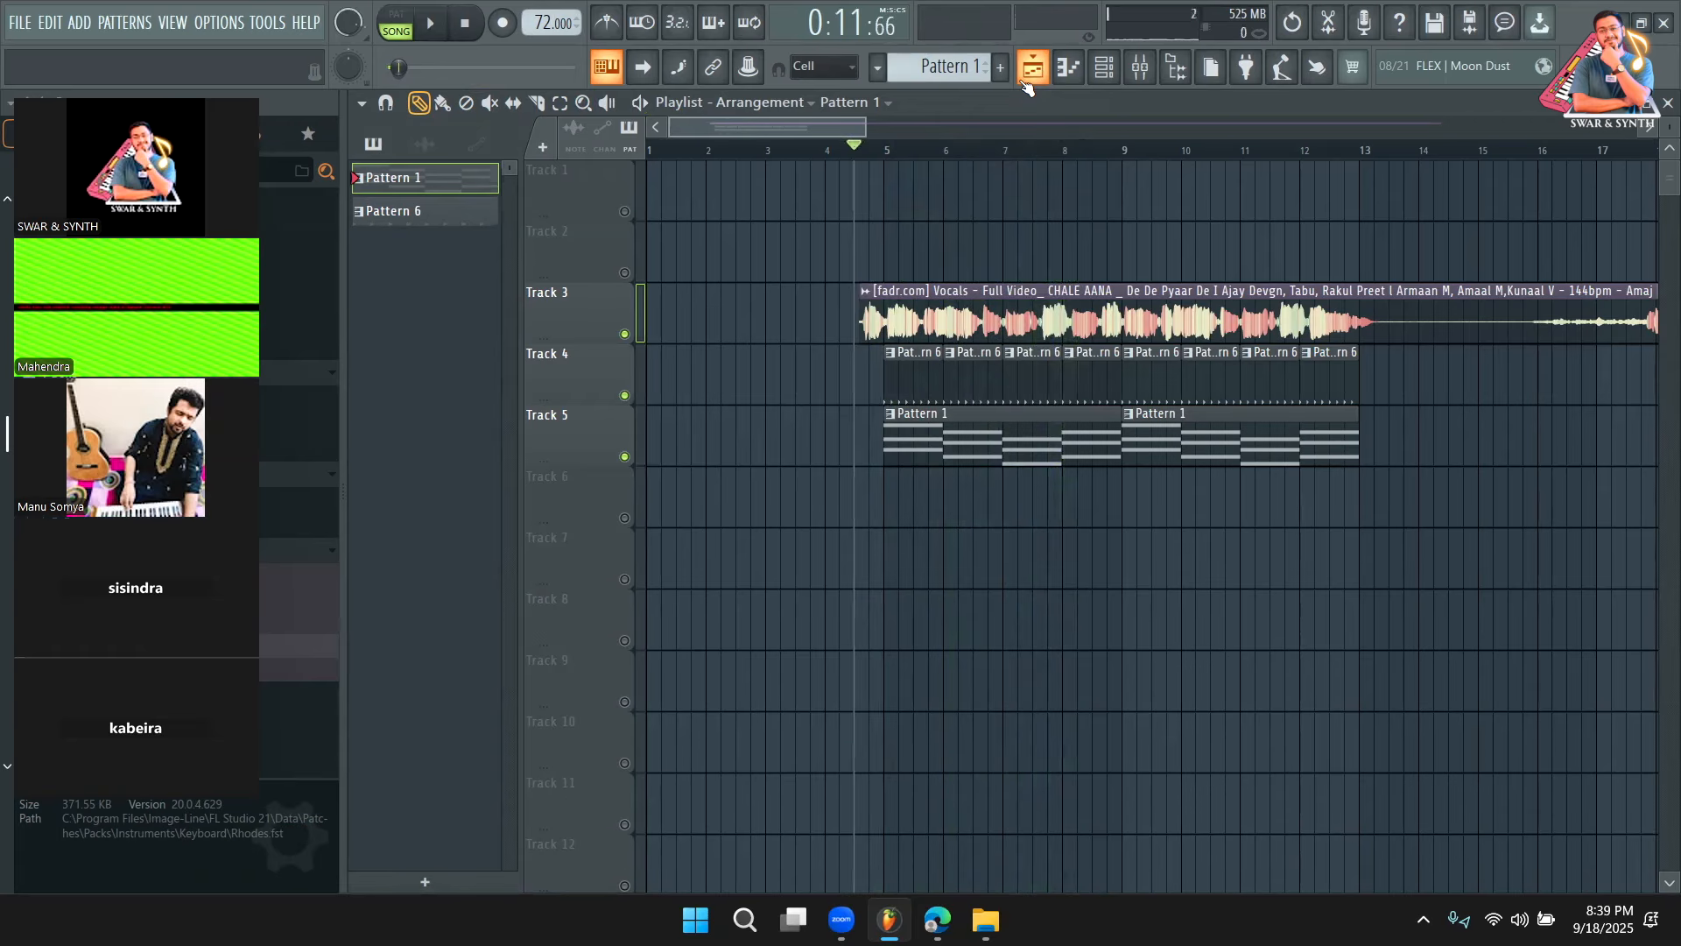
Transpose all Rhodes chords down three semitones, returning bar 1 to F#4, A4 and C#5, and play the arrangement with the vocal
double_click(1041, 428)
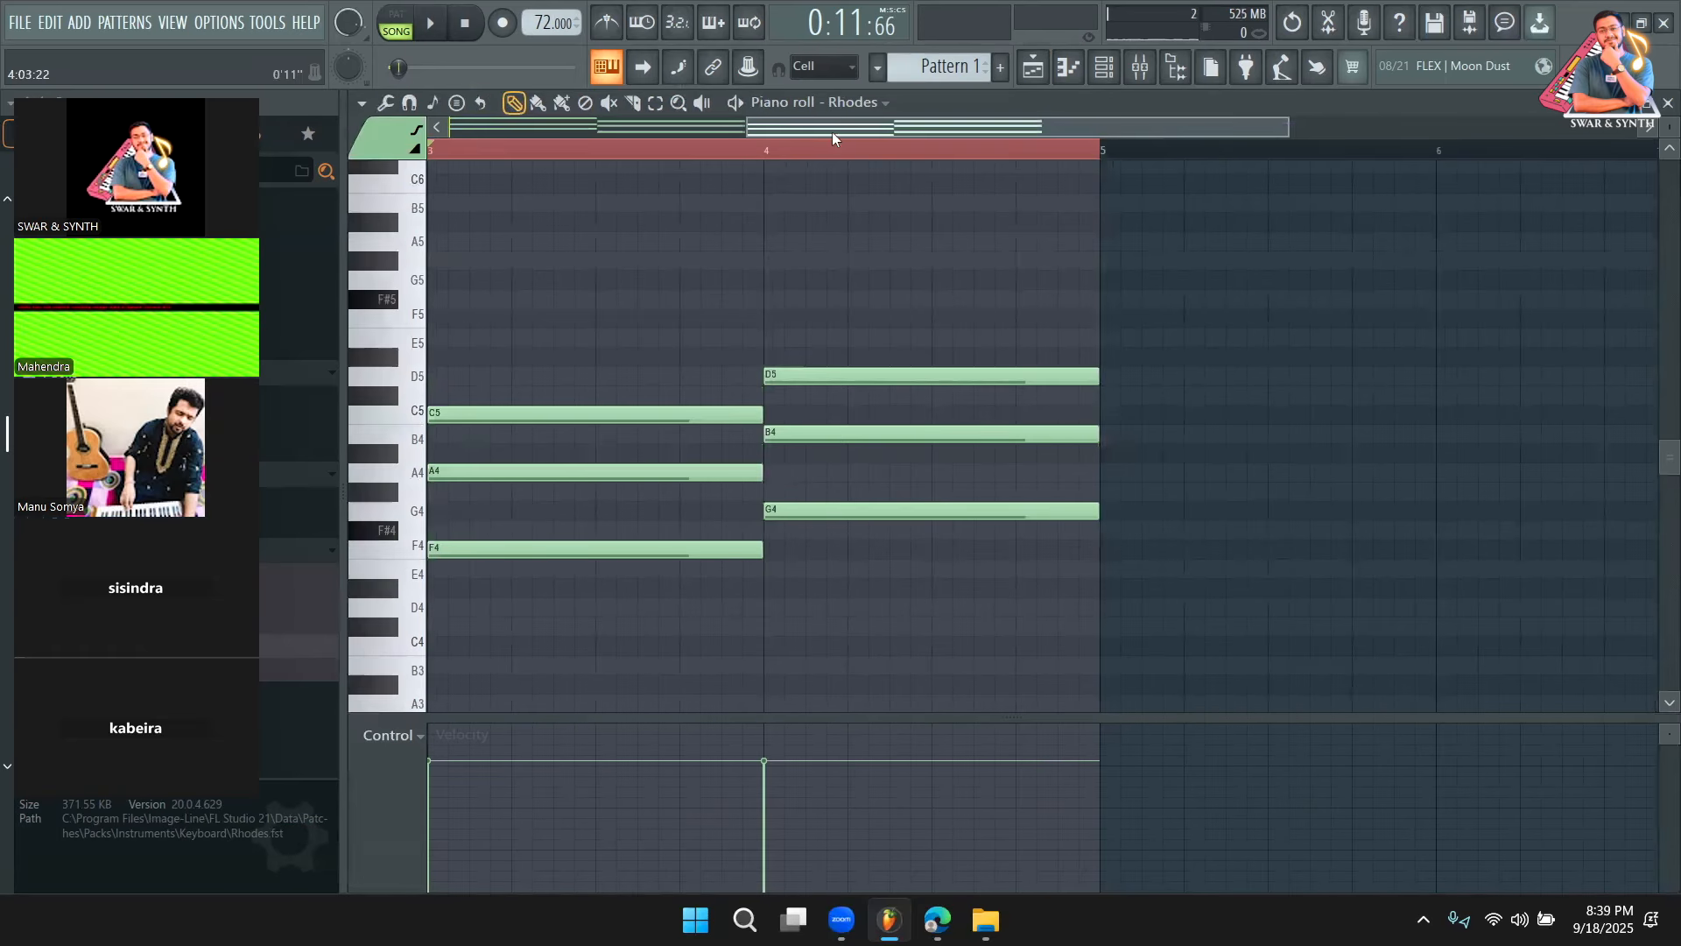
left_click_drag(832, 132, 536, 132)
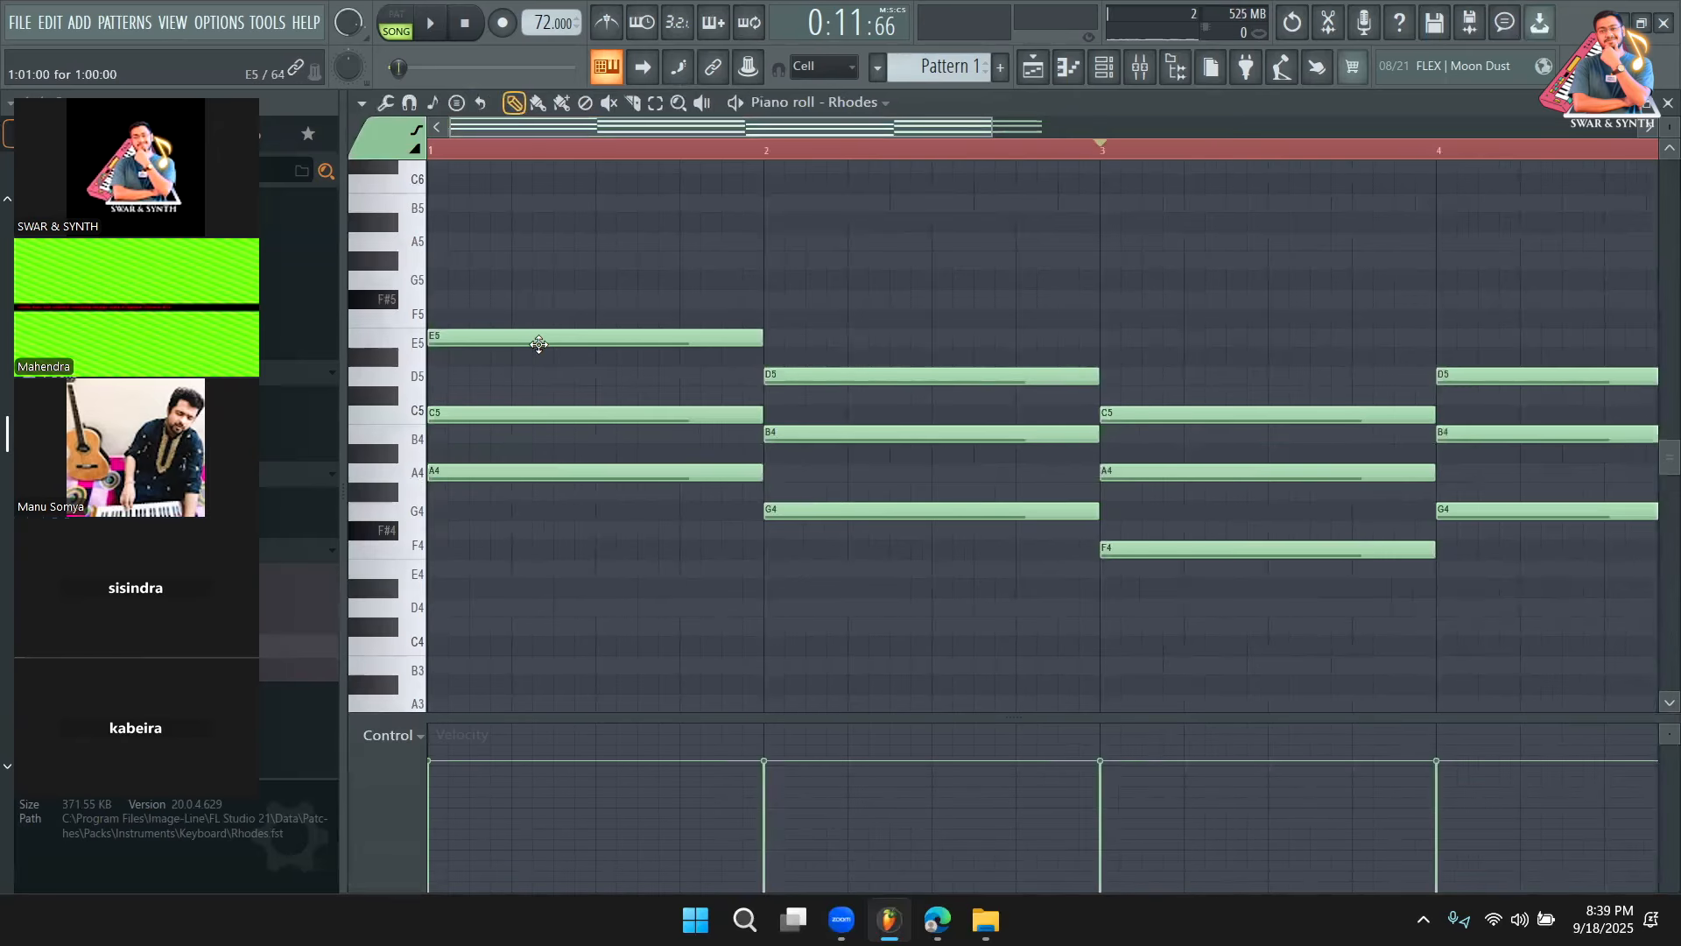
key("ctrl+a")
key("Down")
key("Down")
key("Down")
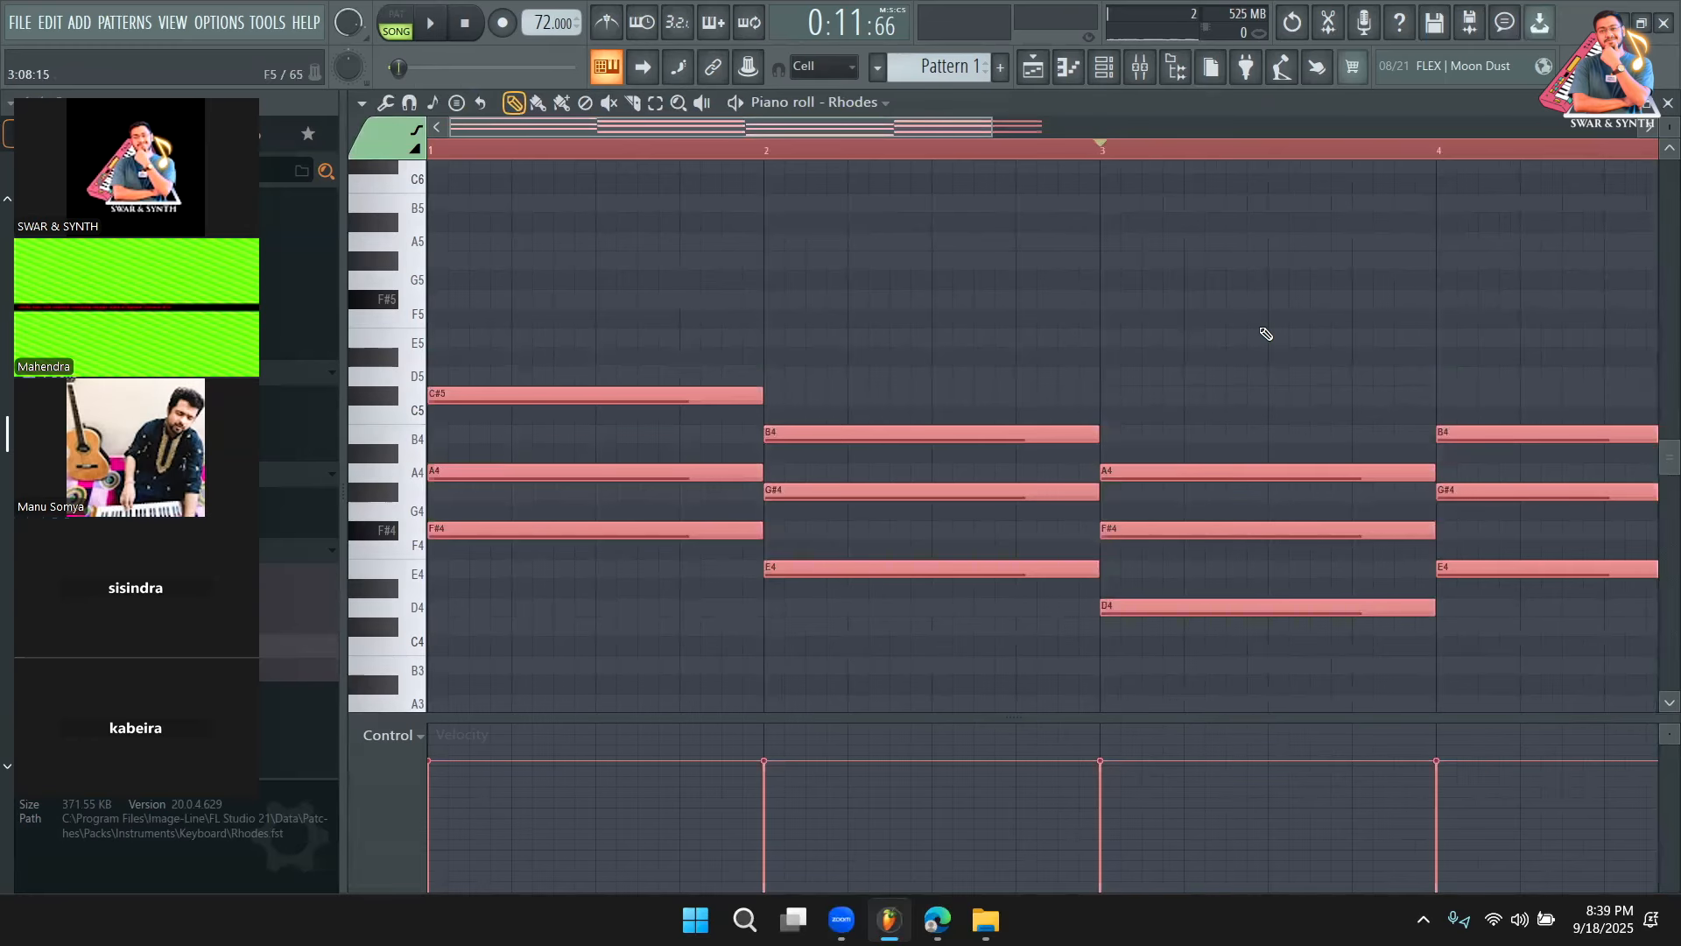
left_click(1032, 70)
key("space")
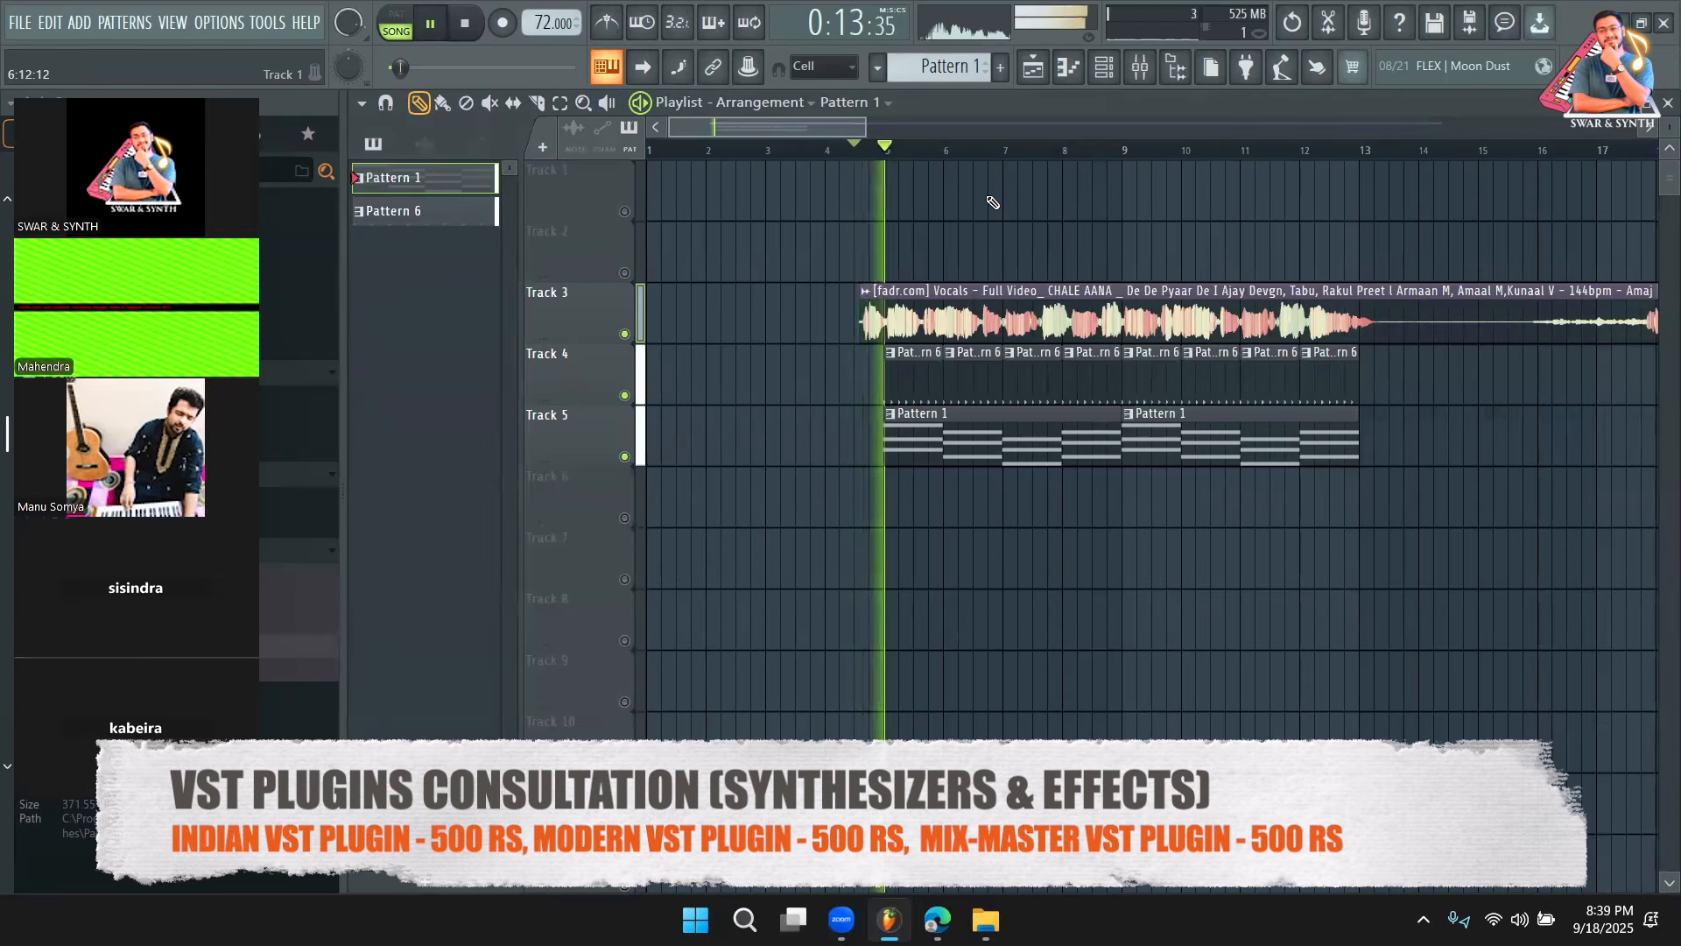
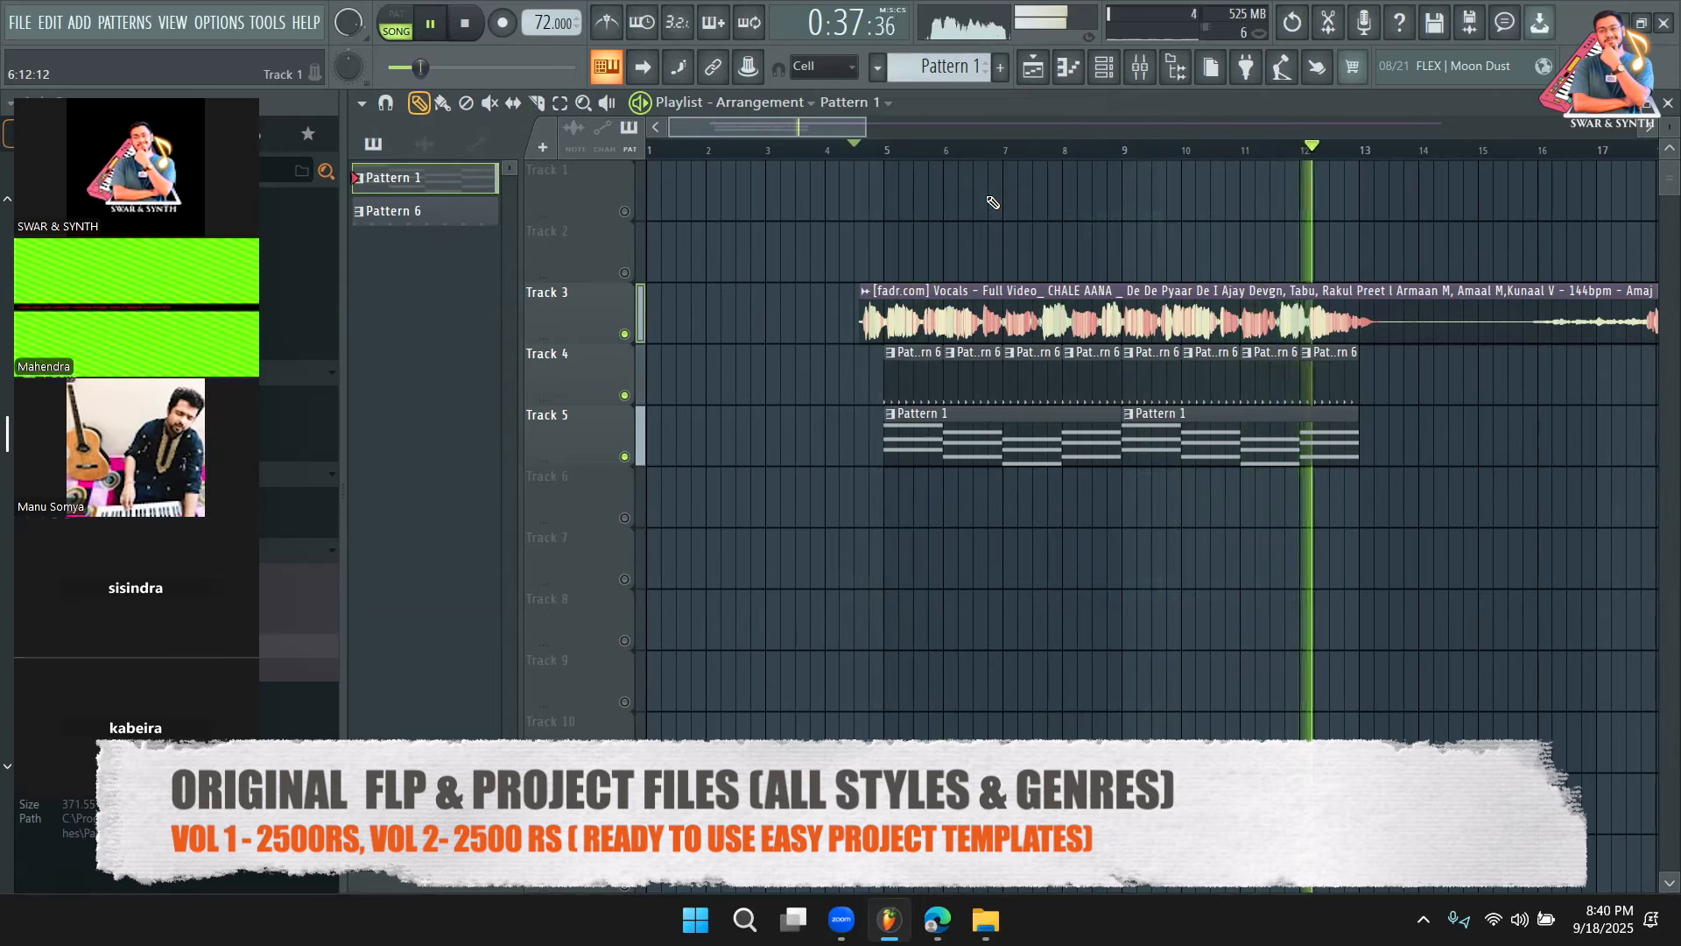
key("space")
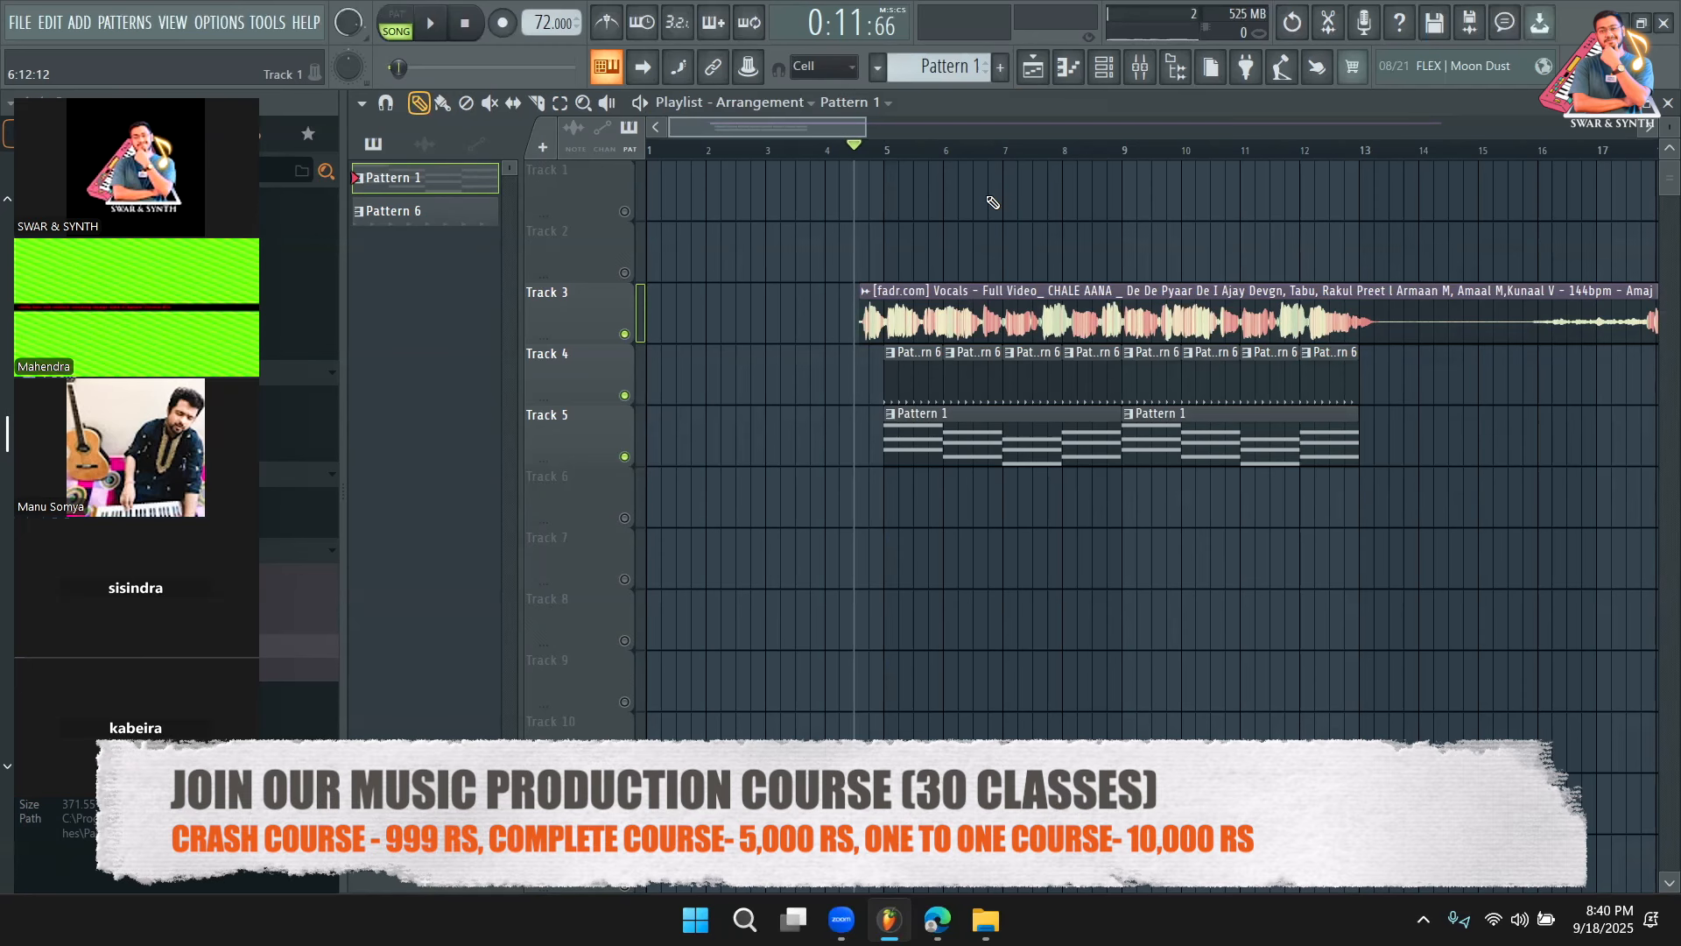
Review all four bars of the Rhodes progression in the piano roll and return to the playlist, focusing on bars 5 to 12
double_click(1055, 464)
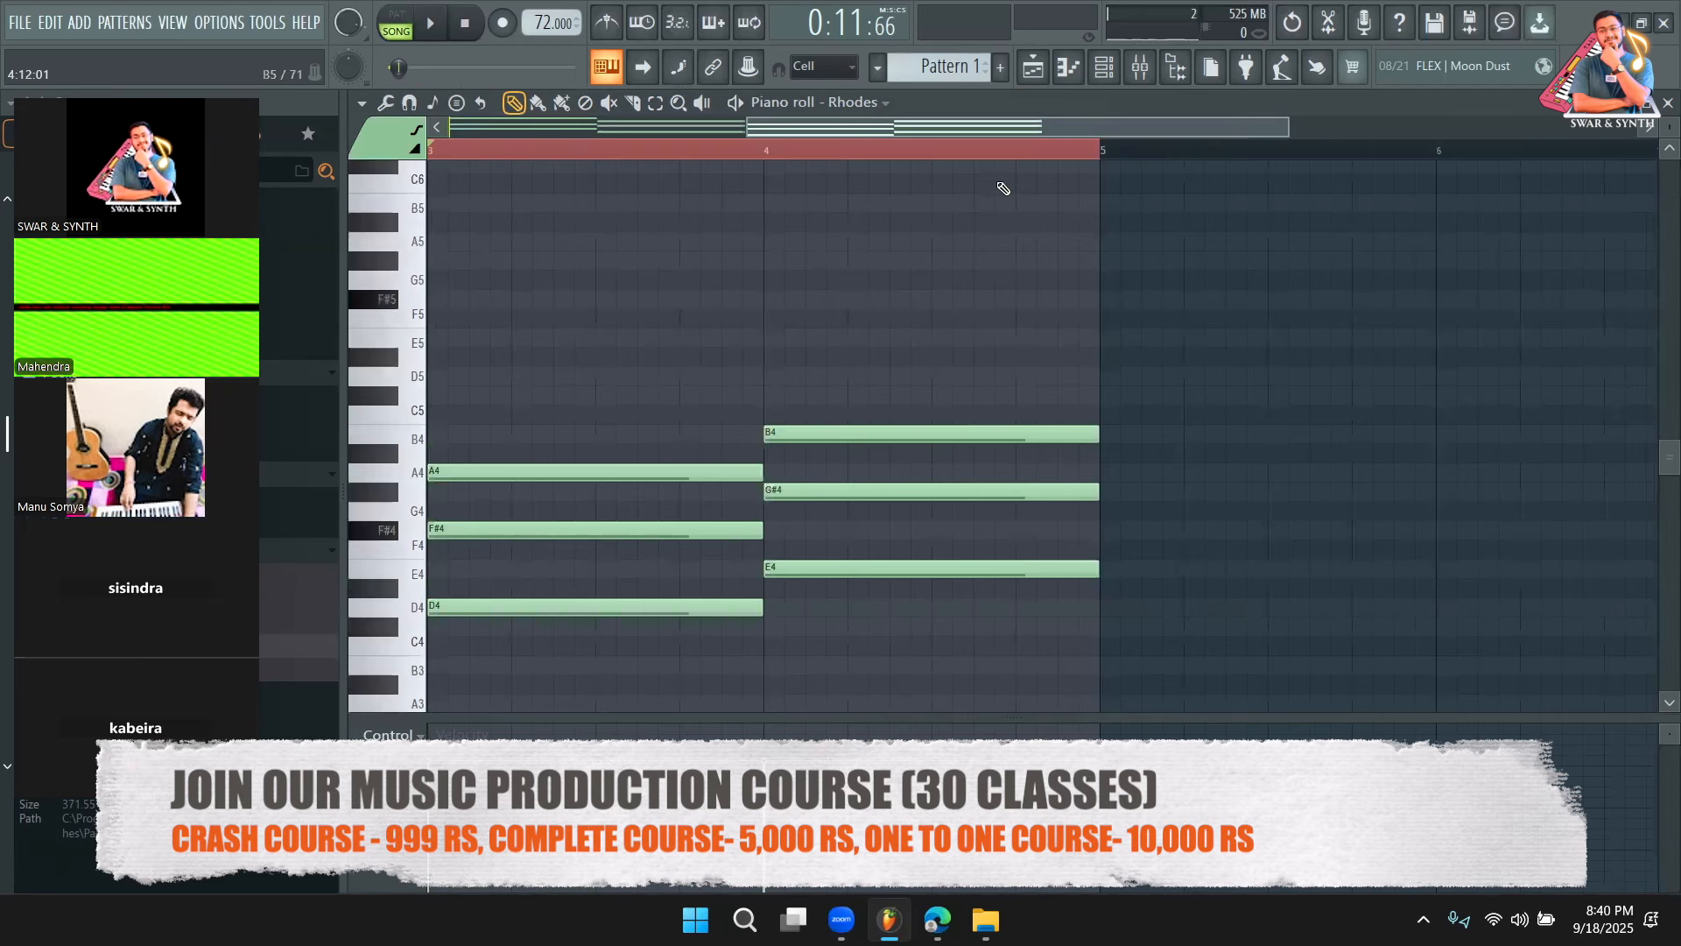
scroll(586, 243, "down", 2)
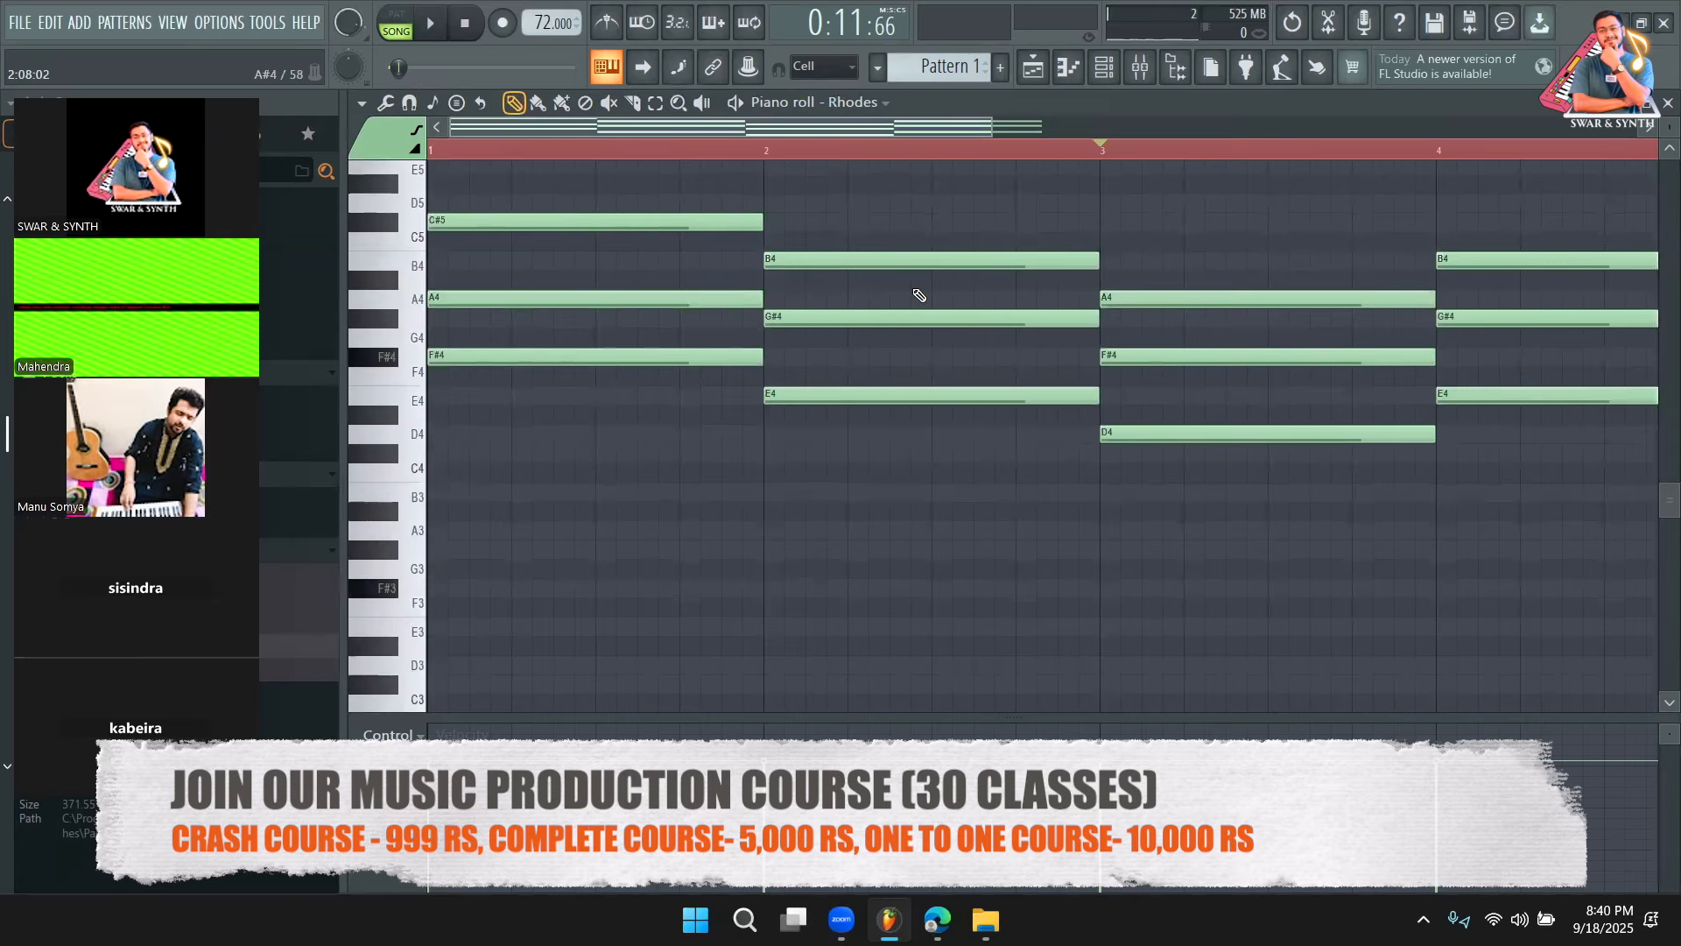
scroll(917, 298, "up", 2)
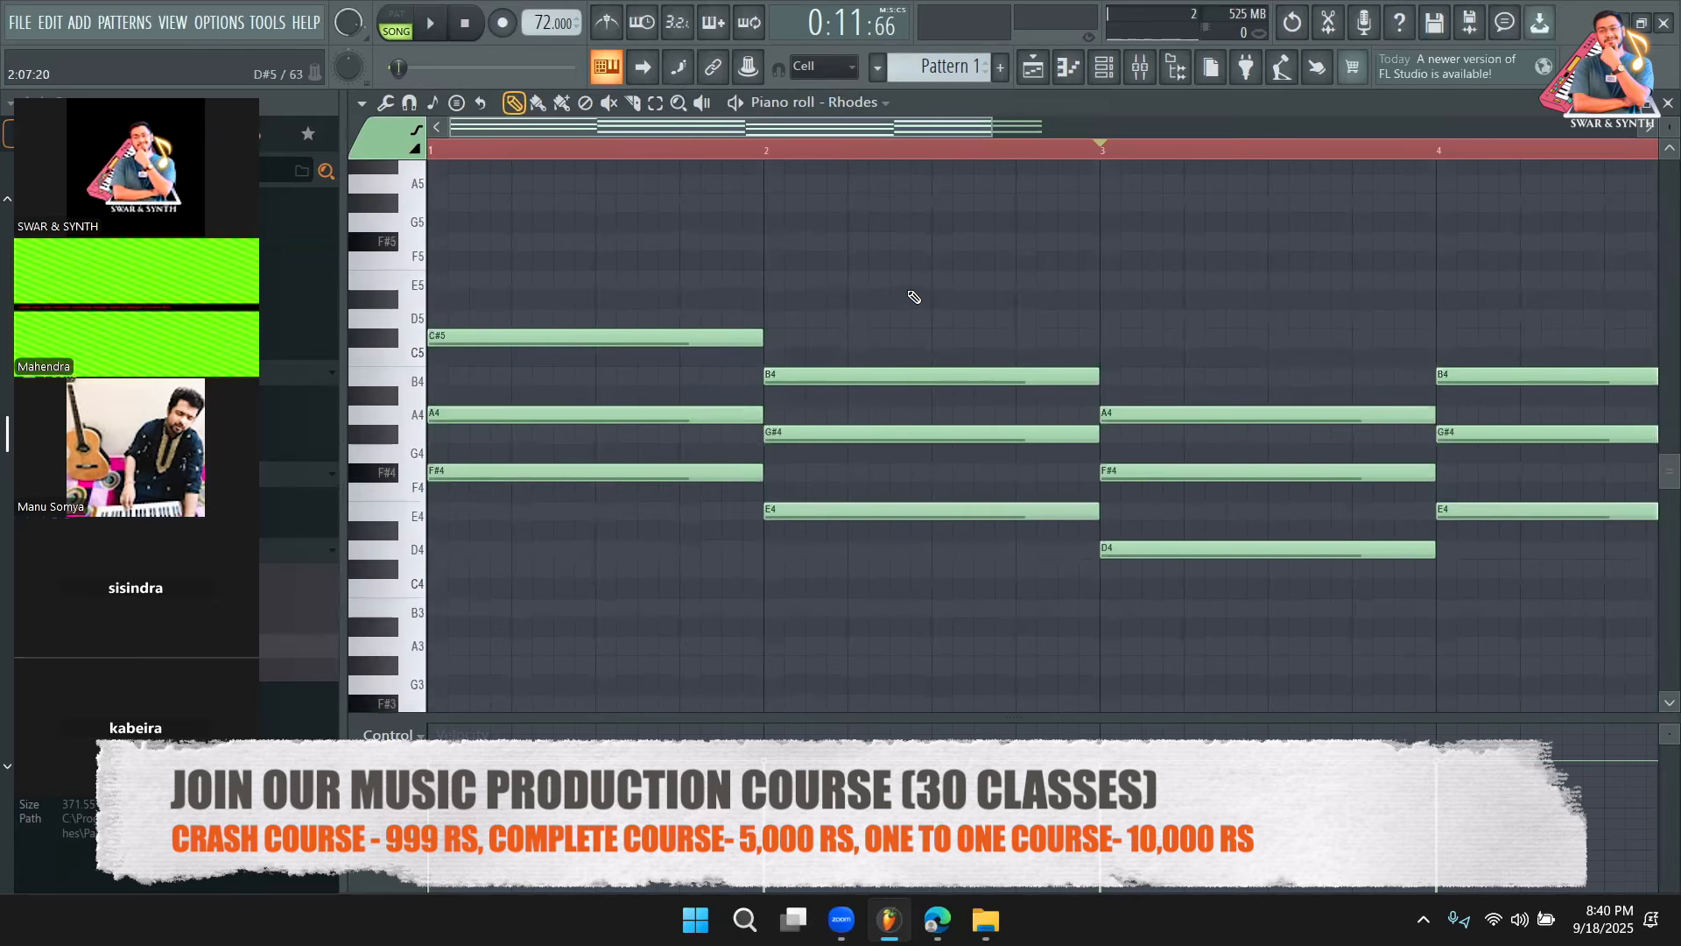
left_click_drag(993, 127, 1278, 131)
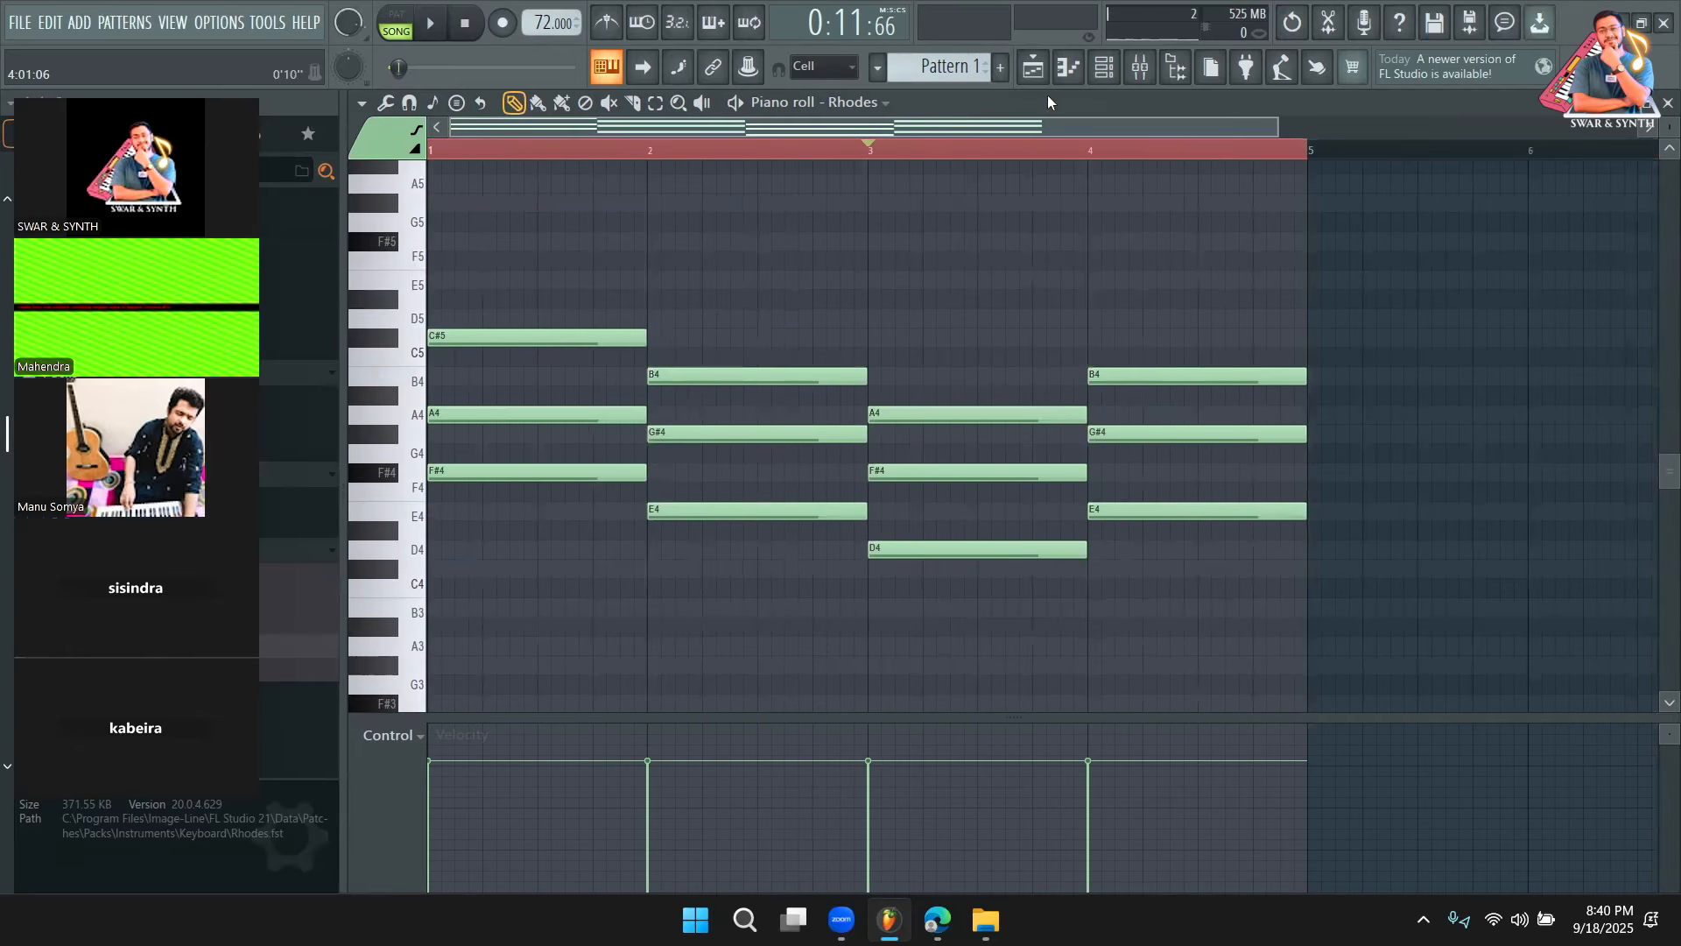
left_click(1032, 68)
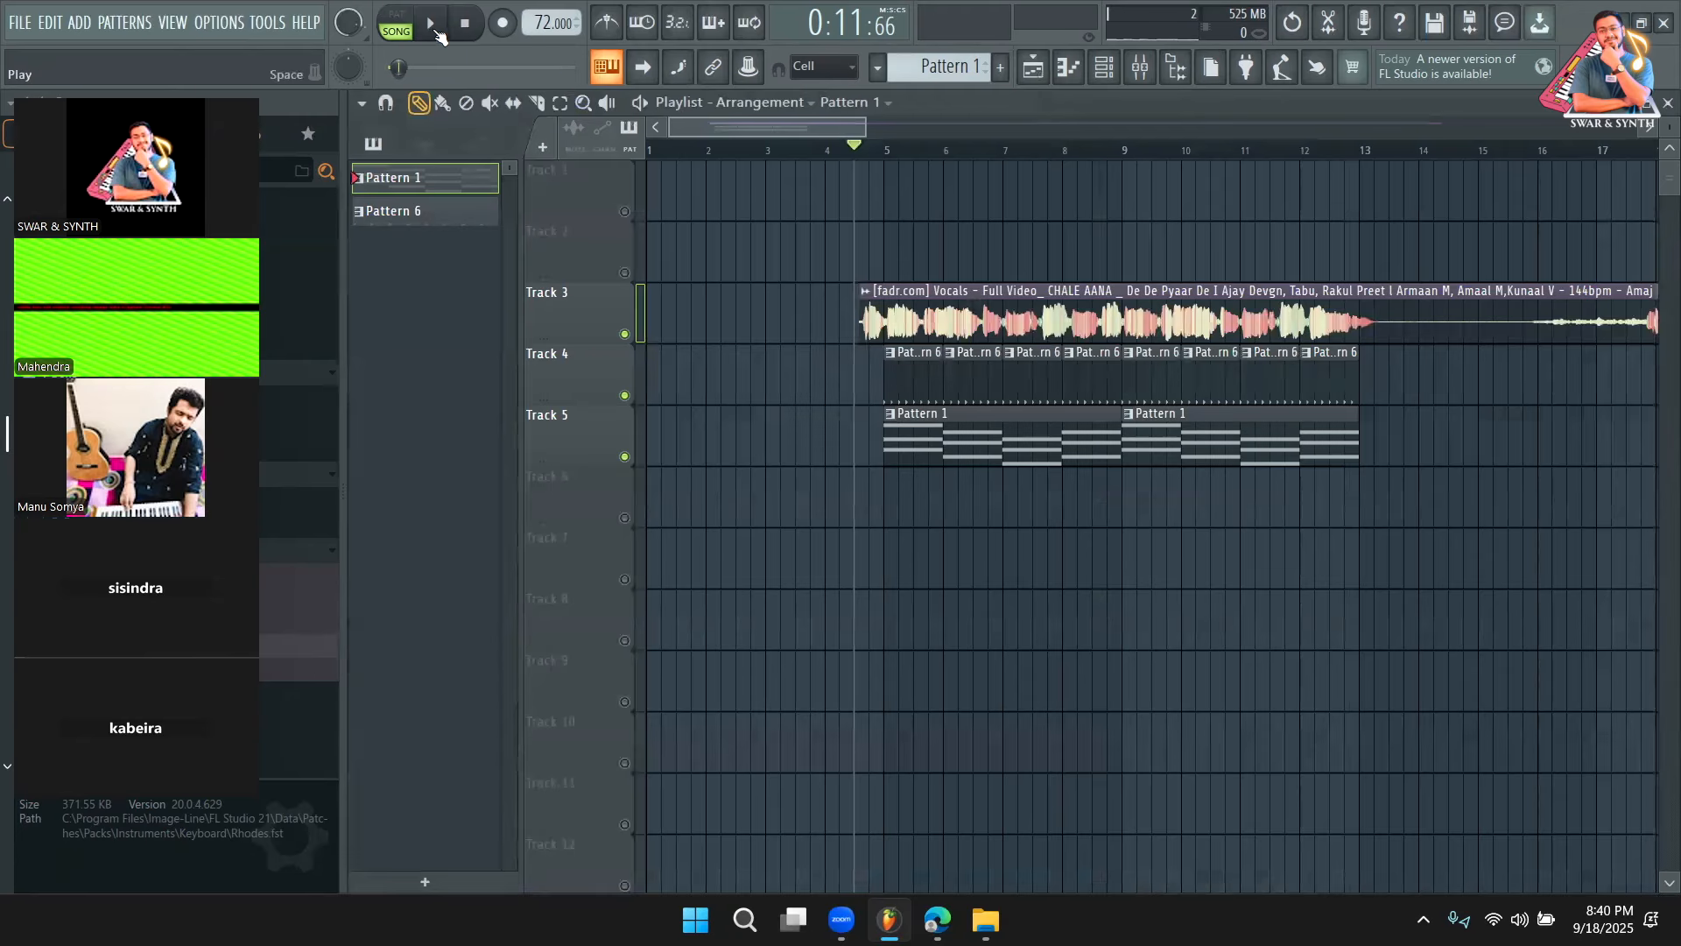
left_click_drag(867, 122, 769, 125)
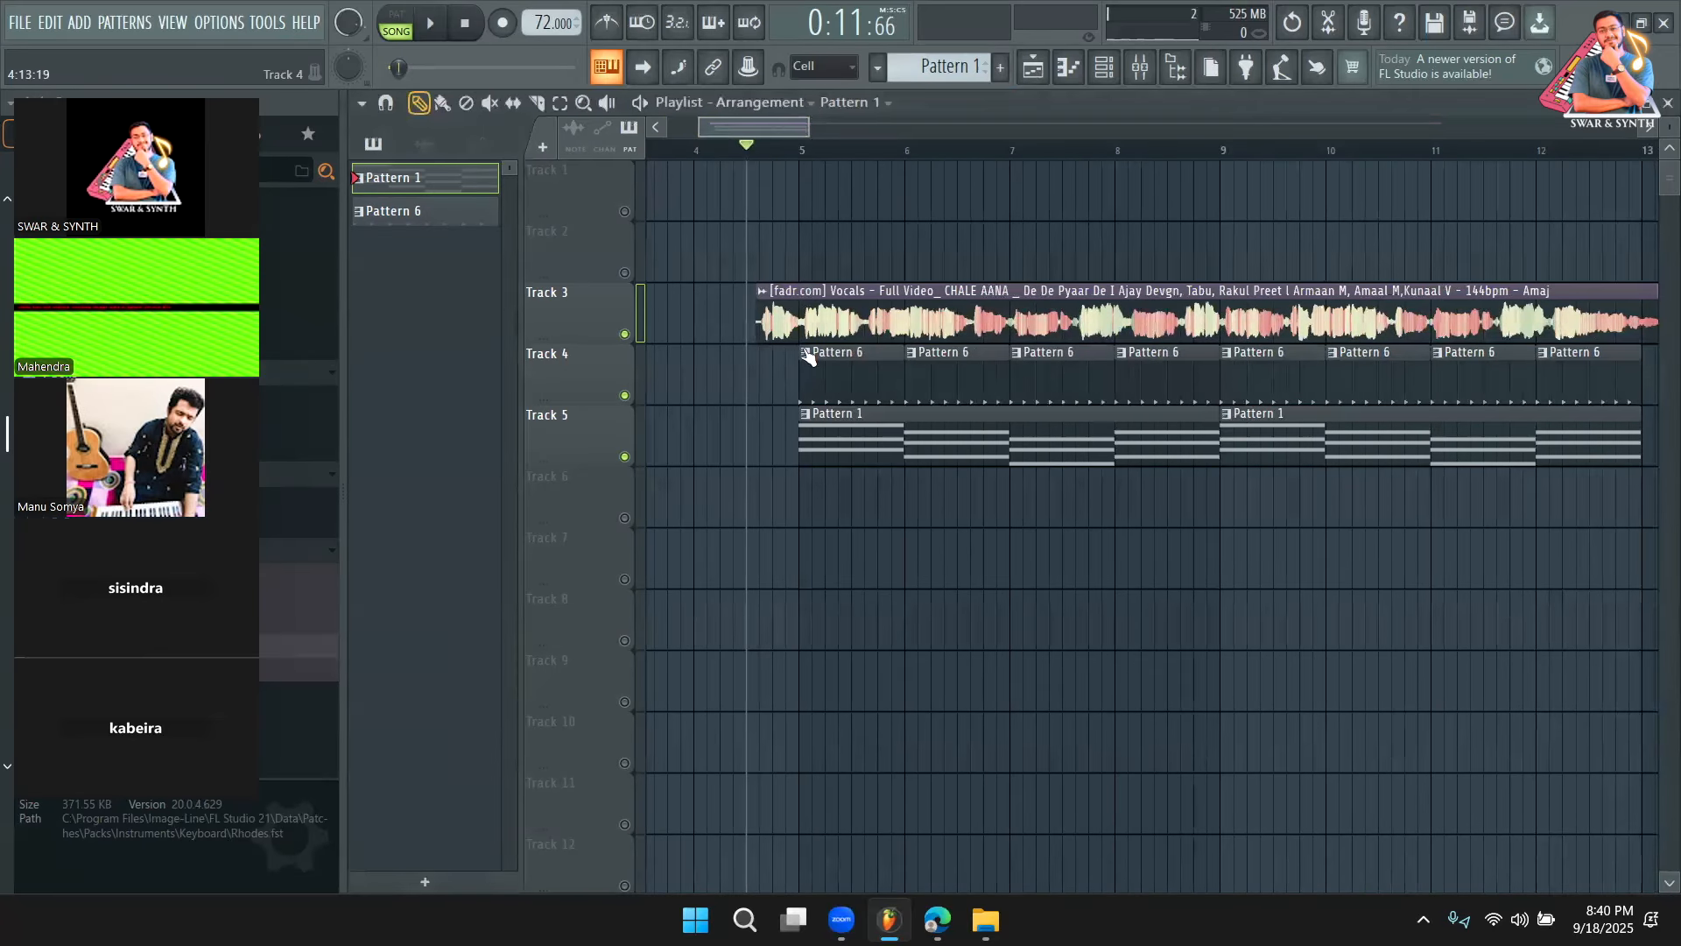
Play the arrangement from bar 7 and from the middle of bar 5 to check the chords under the vocal
left_click(813, 154)
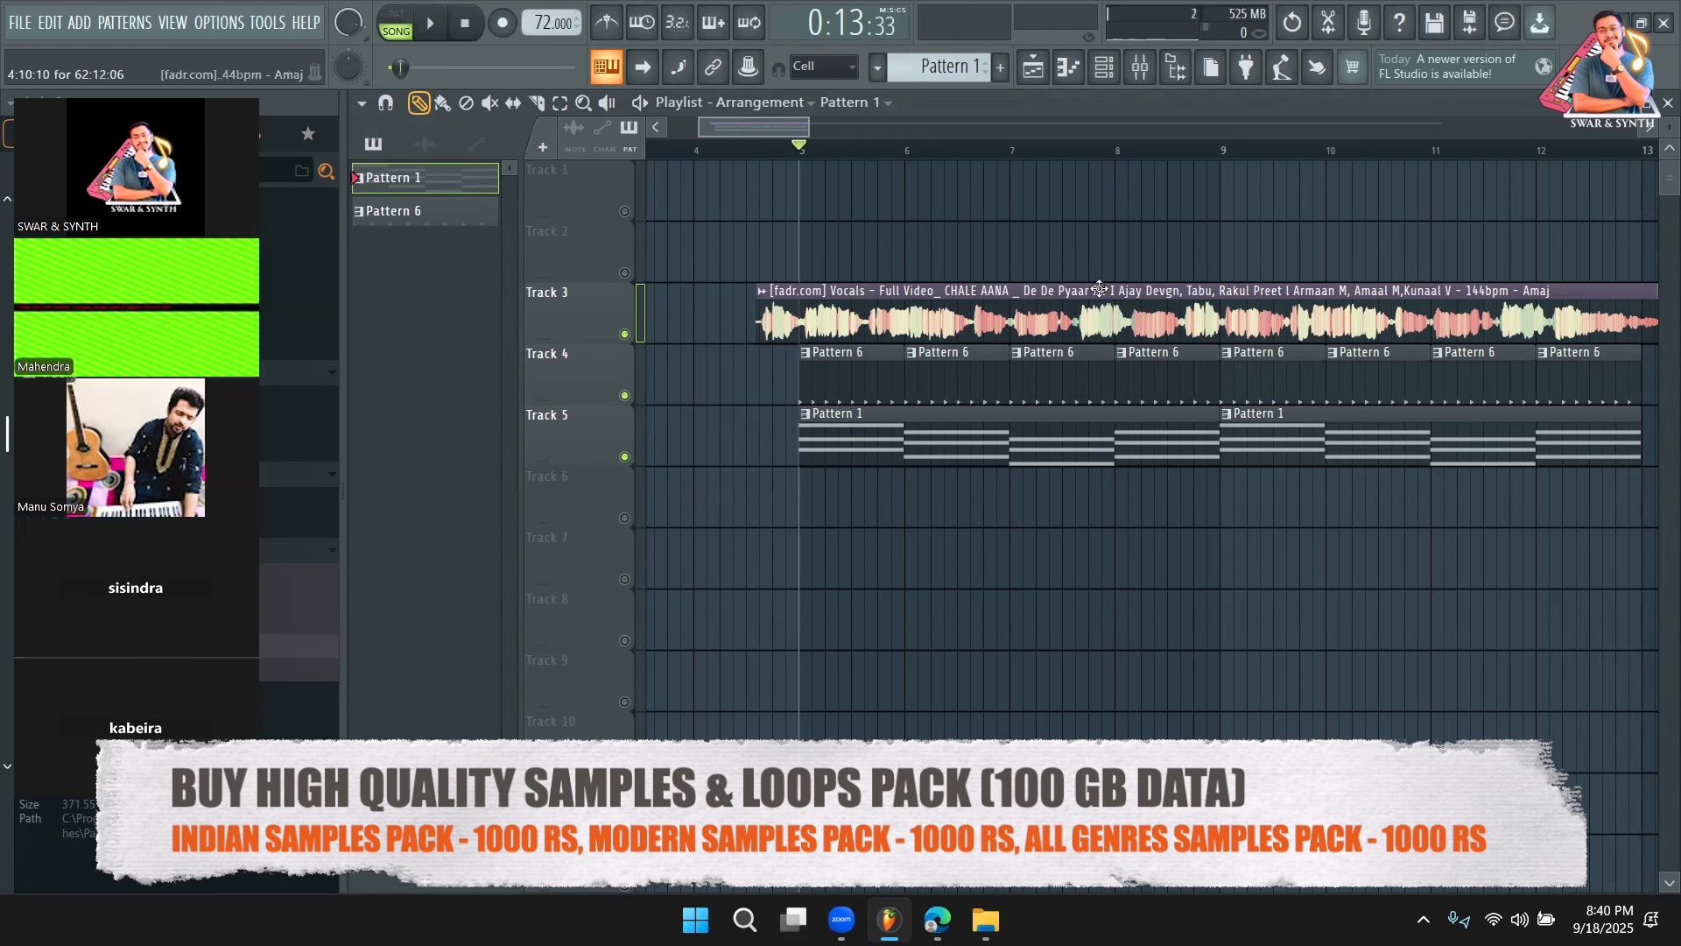
left_click(1034, 154)
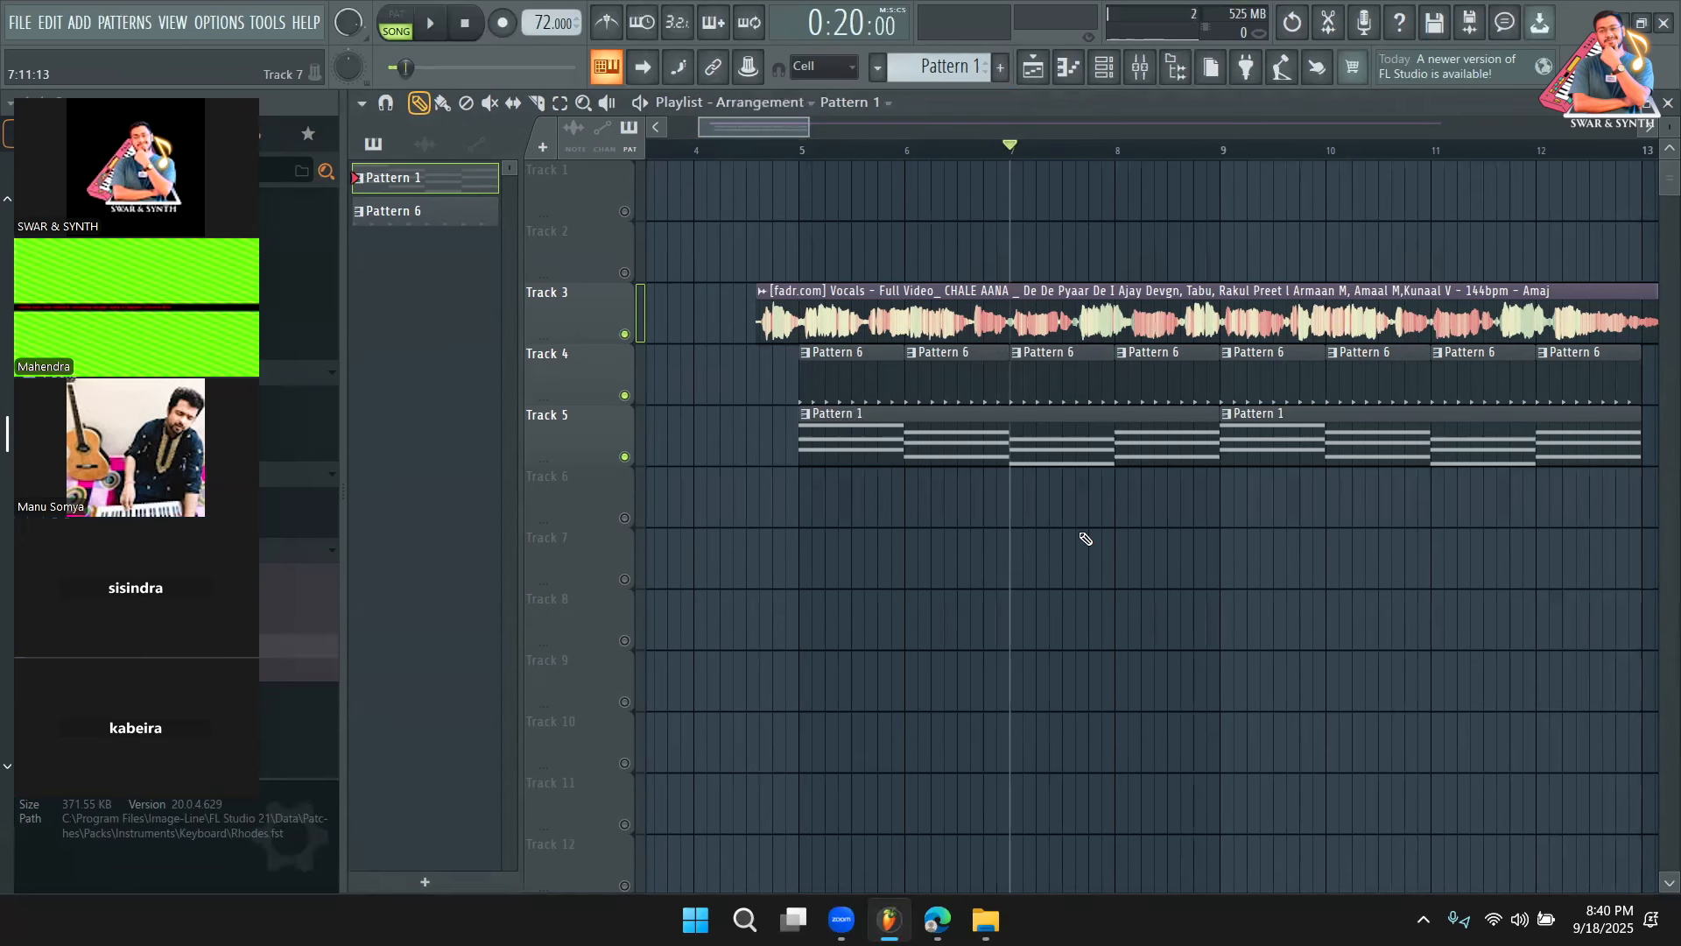
key("space")
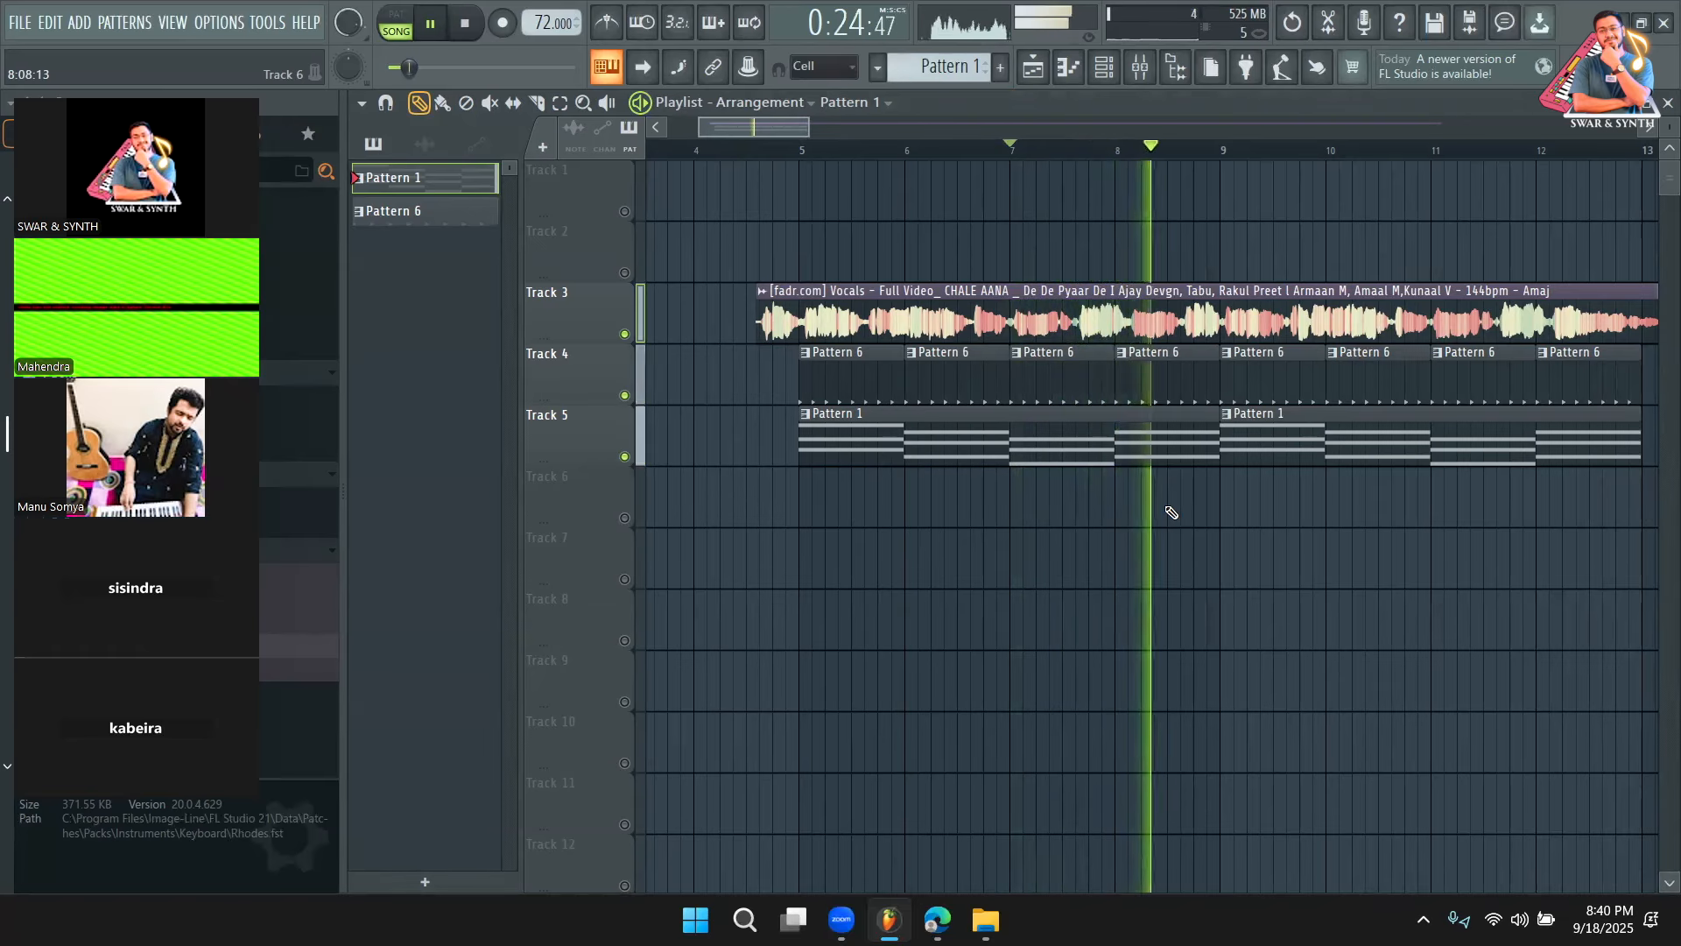
key("space")
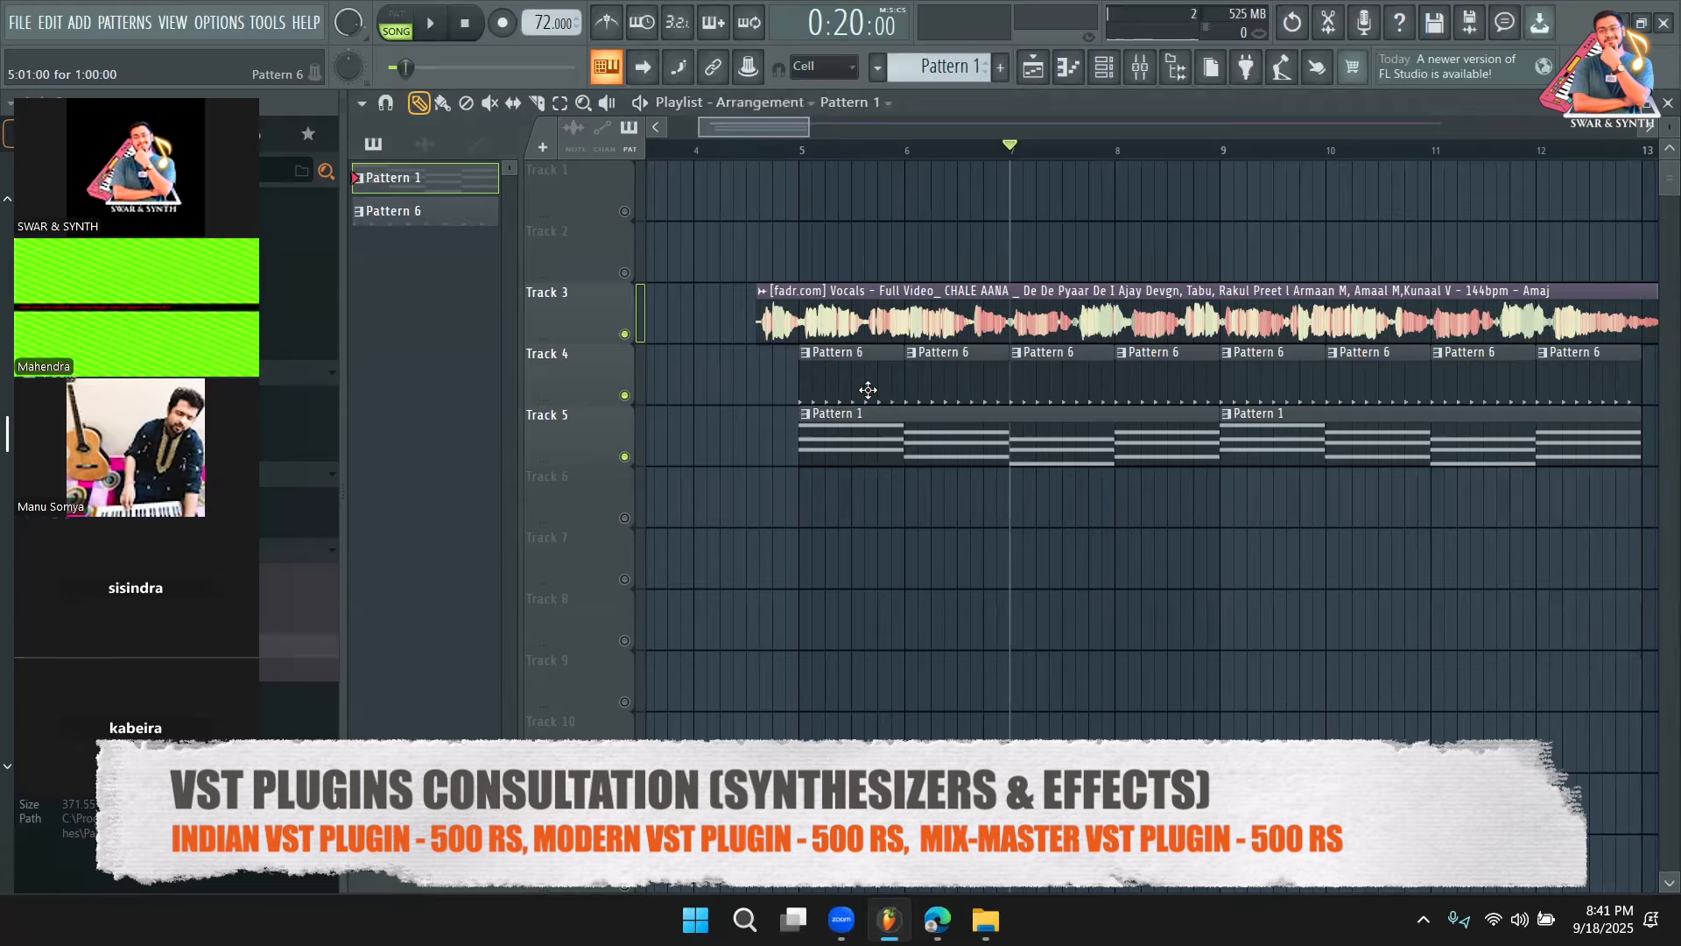
left_click_drag(807, 151, 746, 206)
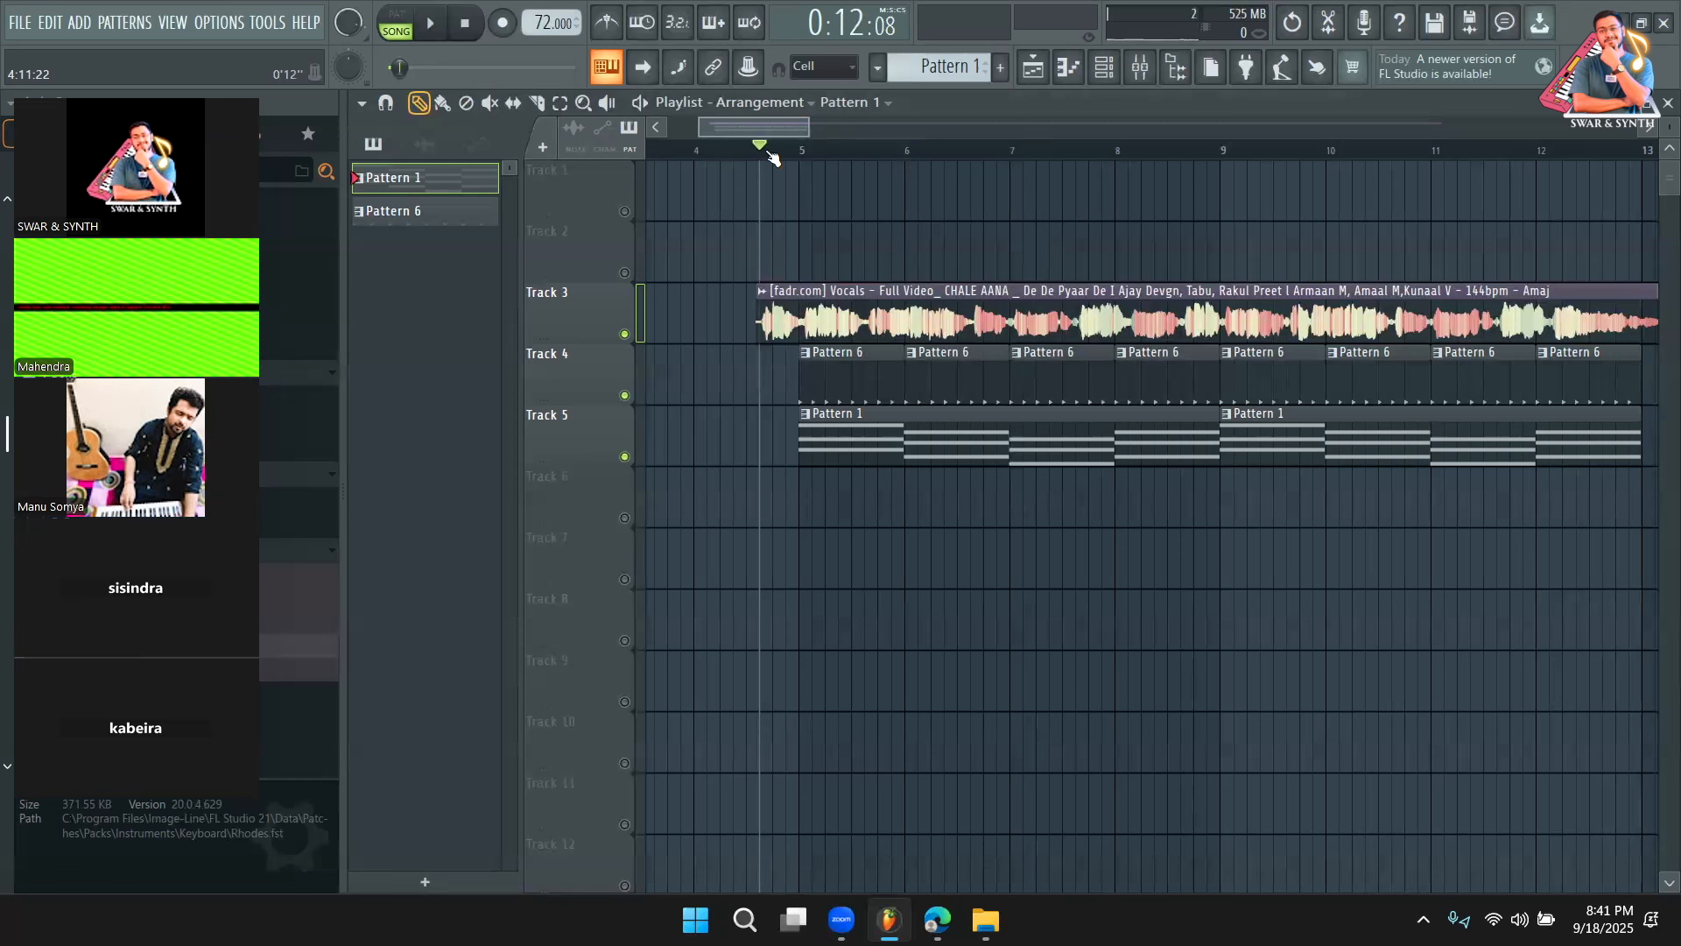
left_click_drag(896, 148, 866, 148)
key("space")
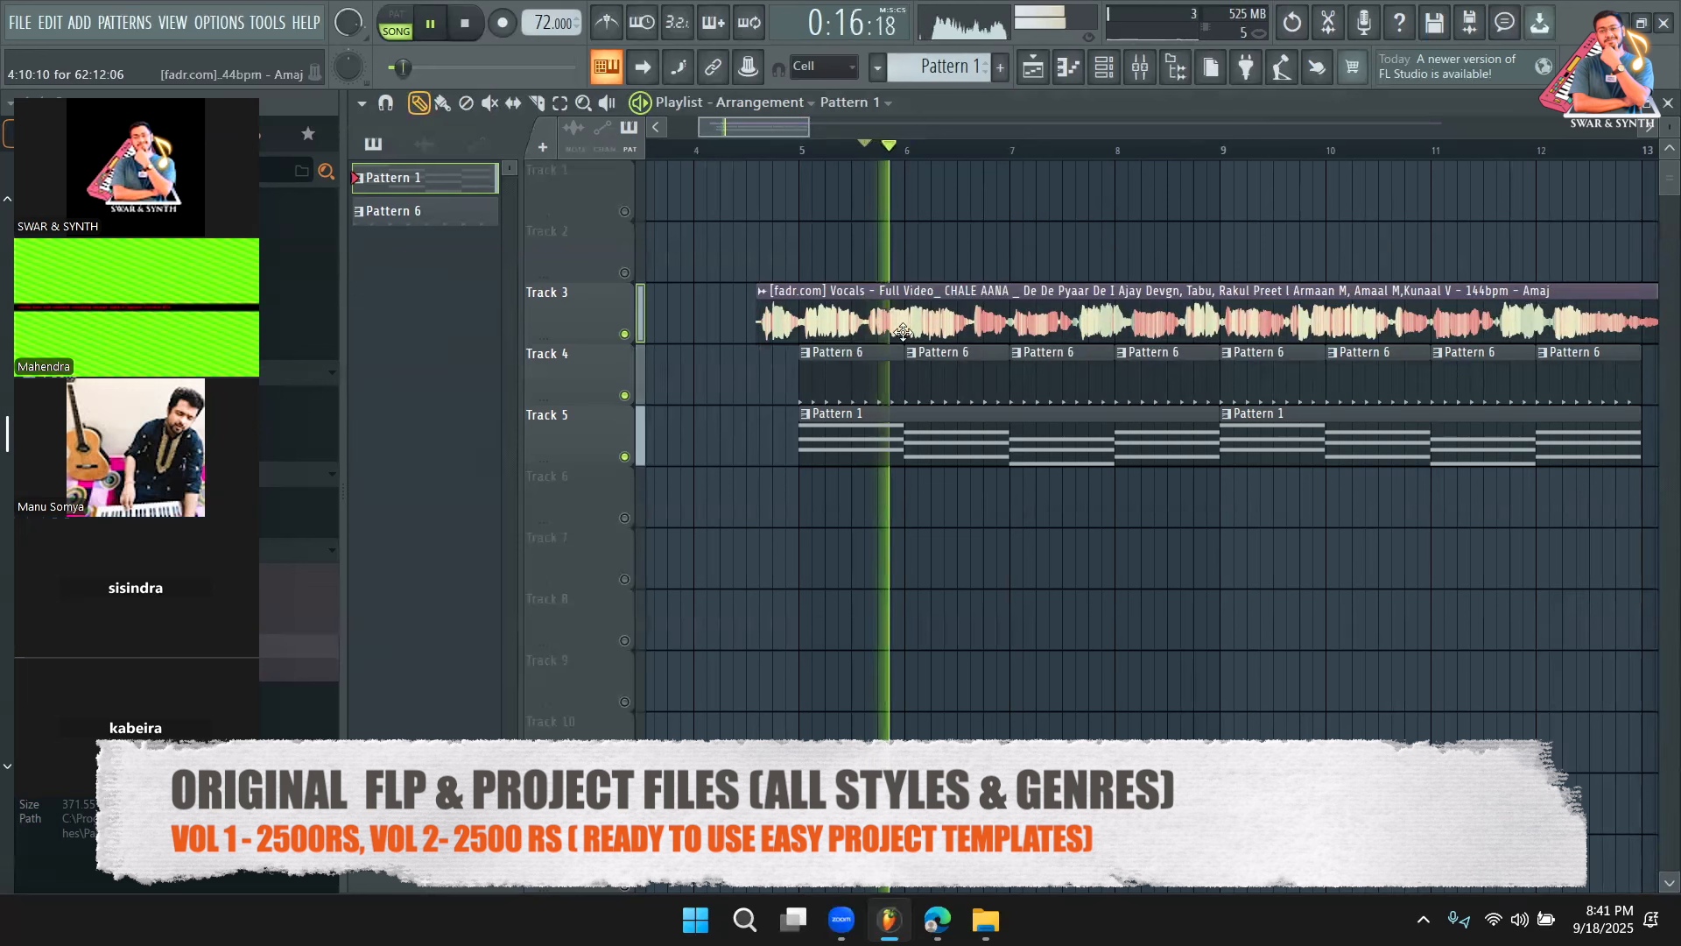
key("space")
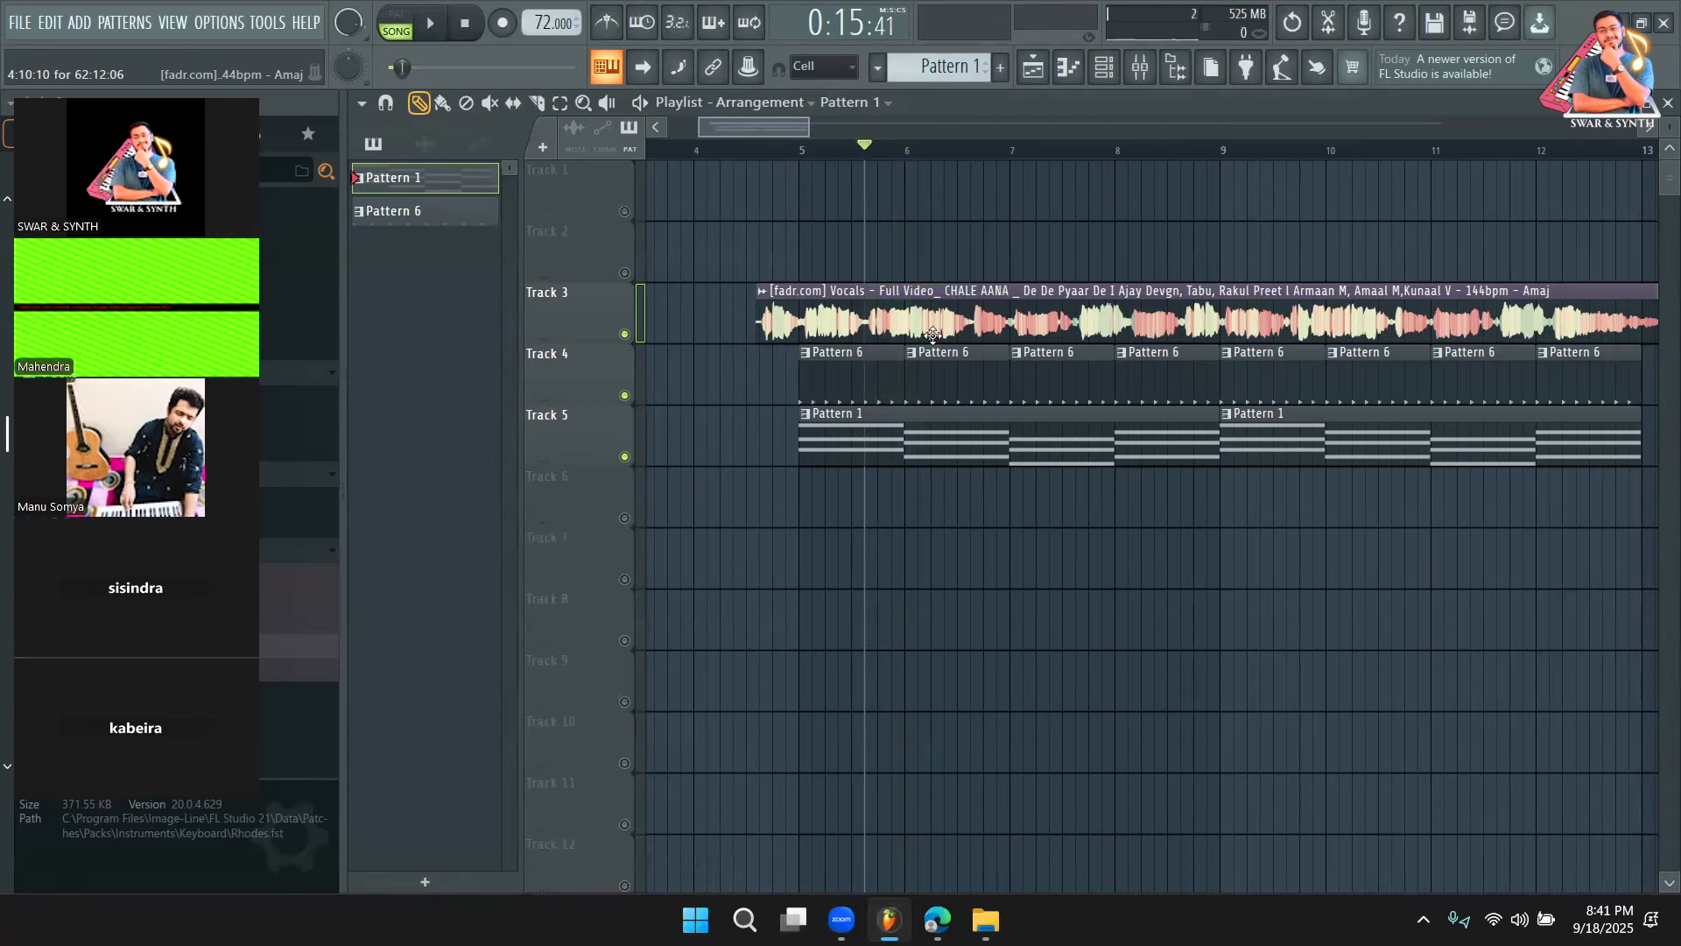
Play the vocal and Rhodes around bar 8, then return the playback position to bar 7
left_click(1128, 150)
mouse_move(1152, 166)
left_mouse_down()
mouse_move(1186, 150)
mouse_move(1133, 181)
left_mouse_up()
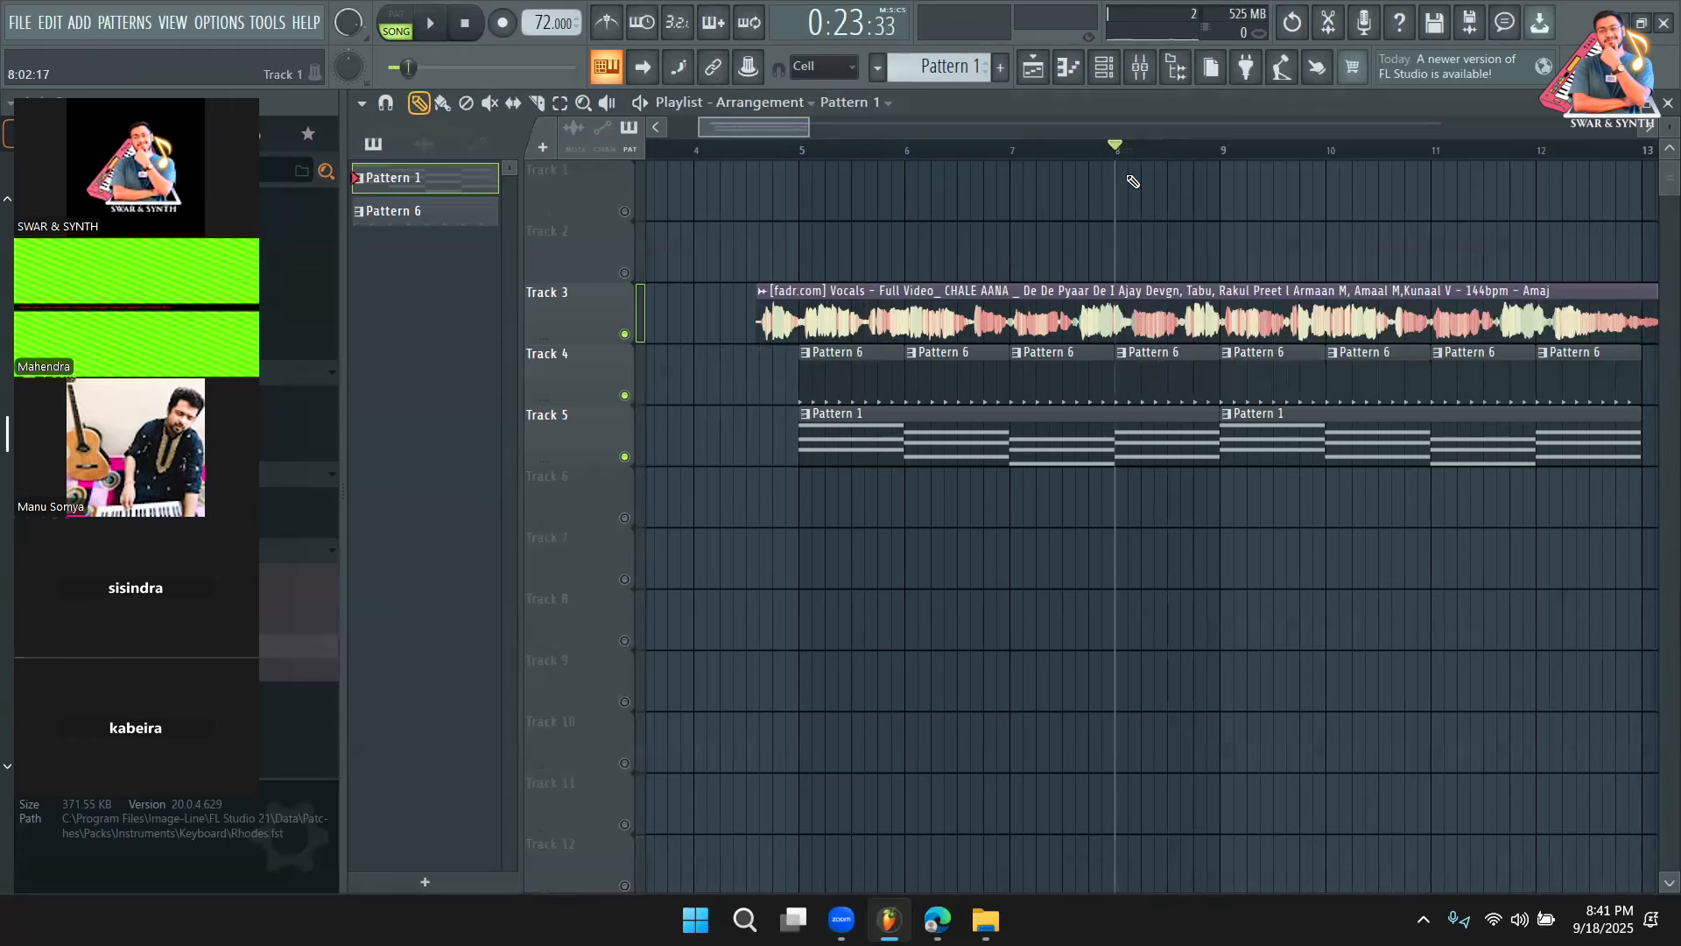
key("space")
left_click(1011, 151)
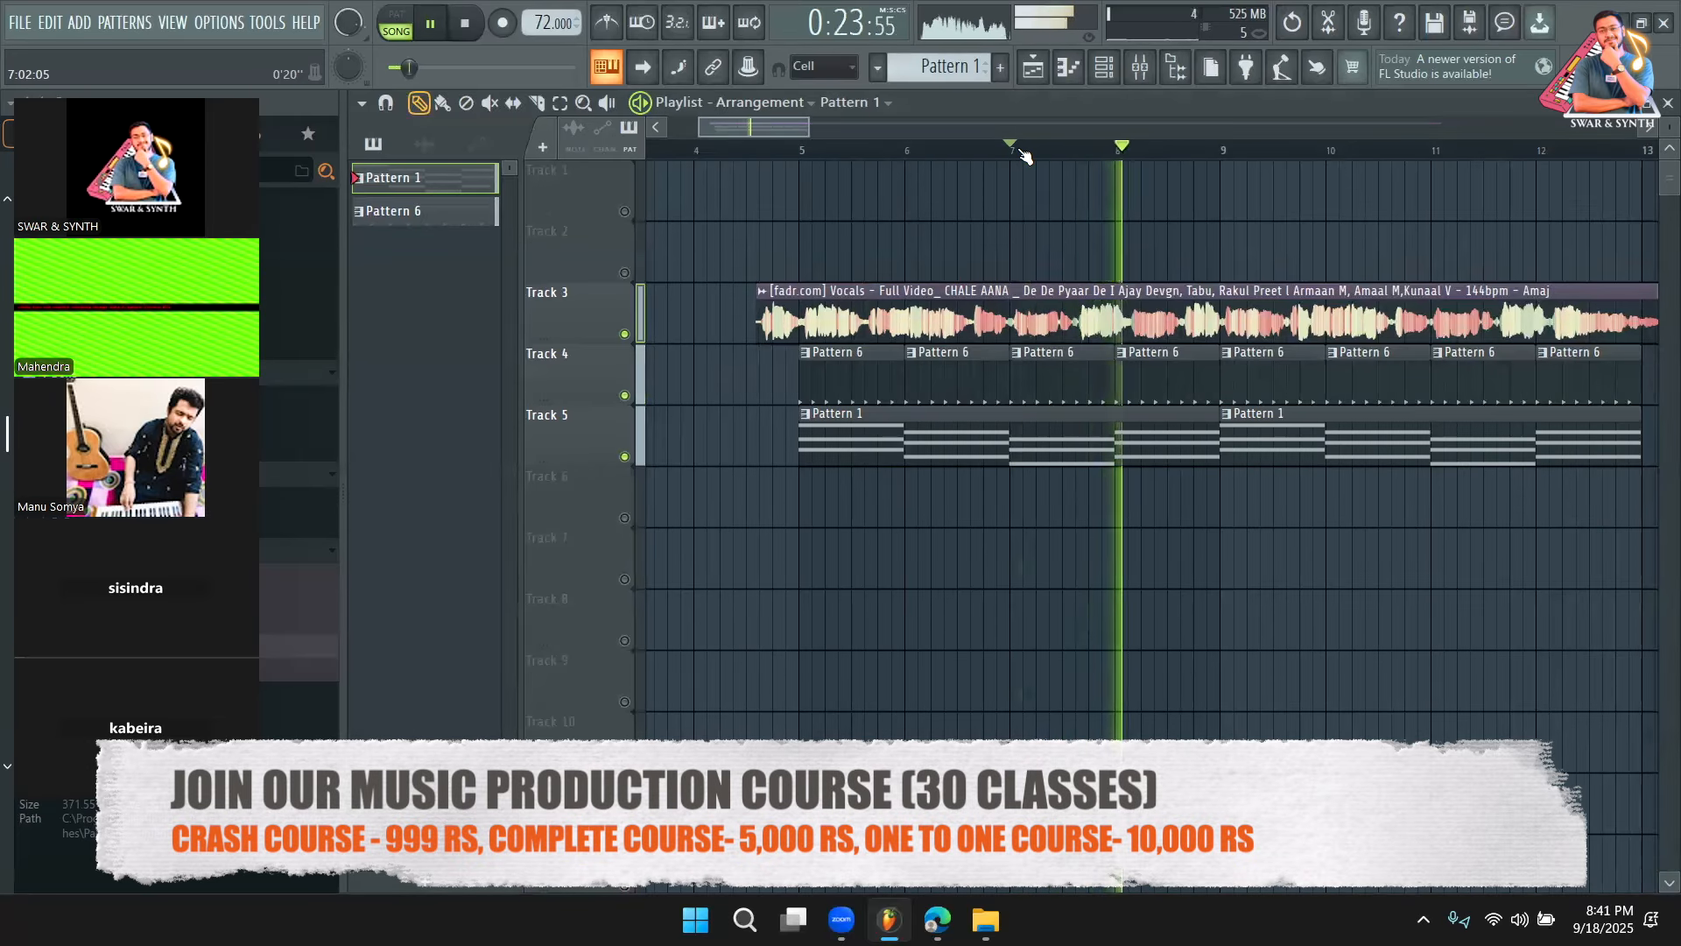
key("space")
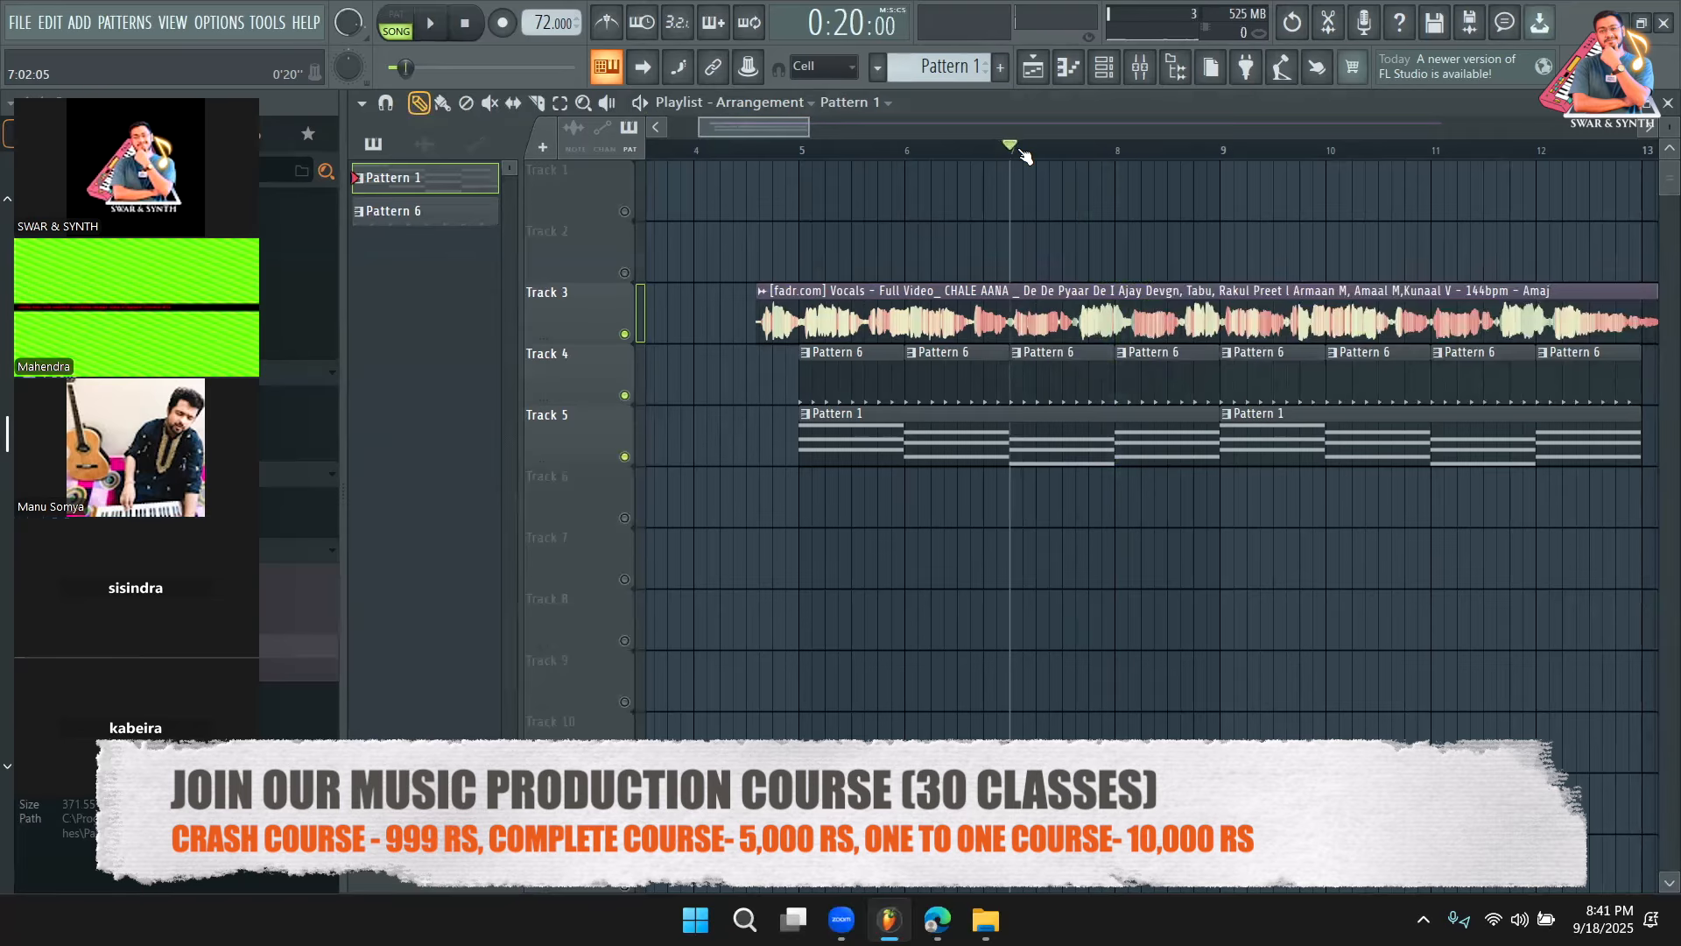
Open the Rhodes pattern in the piano roll, audition bar 3, and slice its D4, F#4, A4 chord in half
double_click(1090, 454)
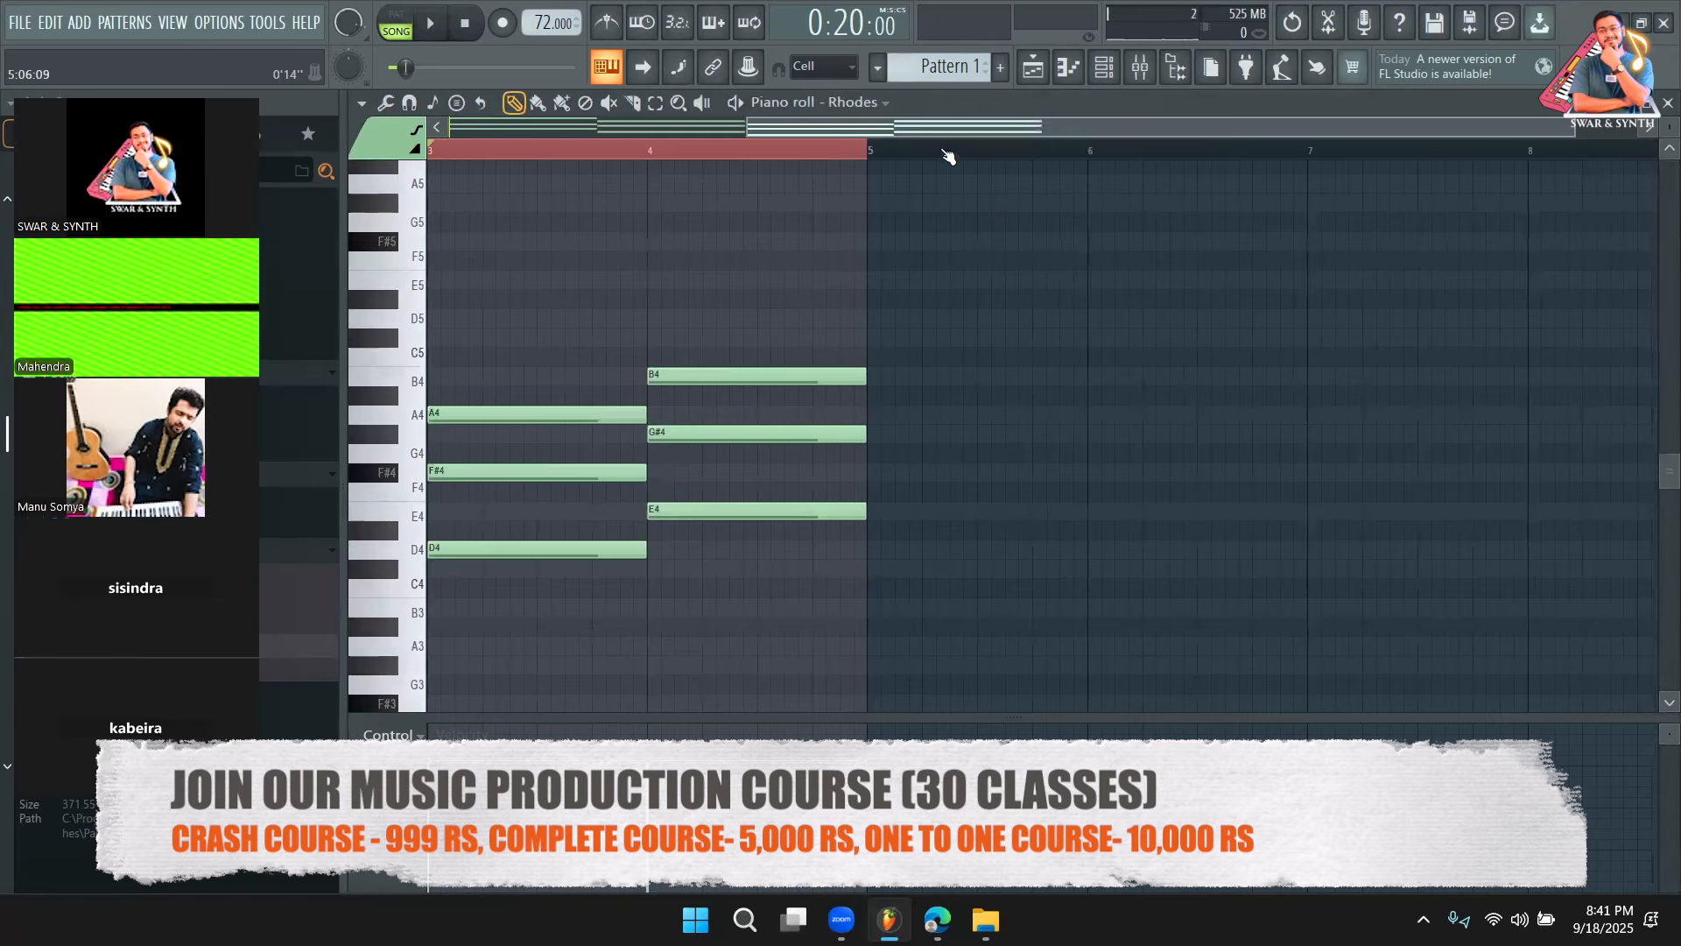
left_click(633, 102)
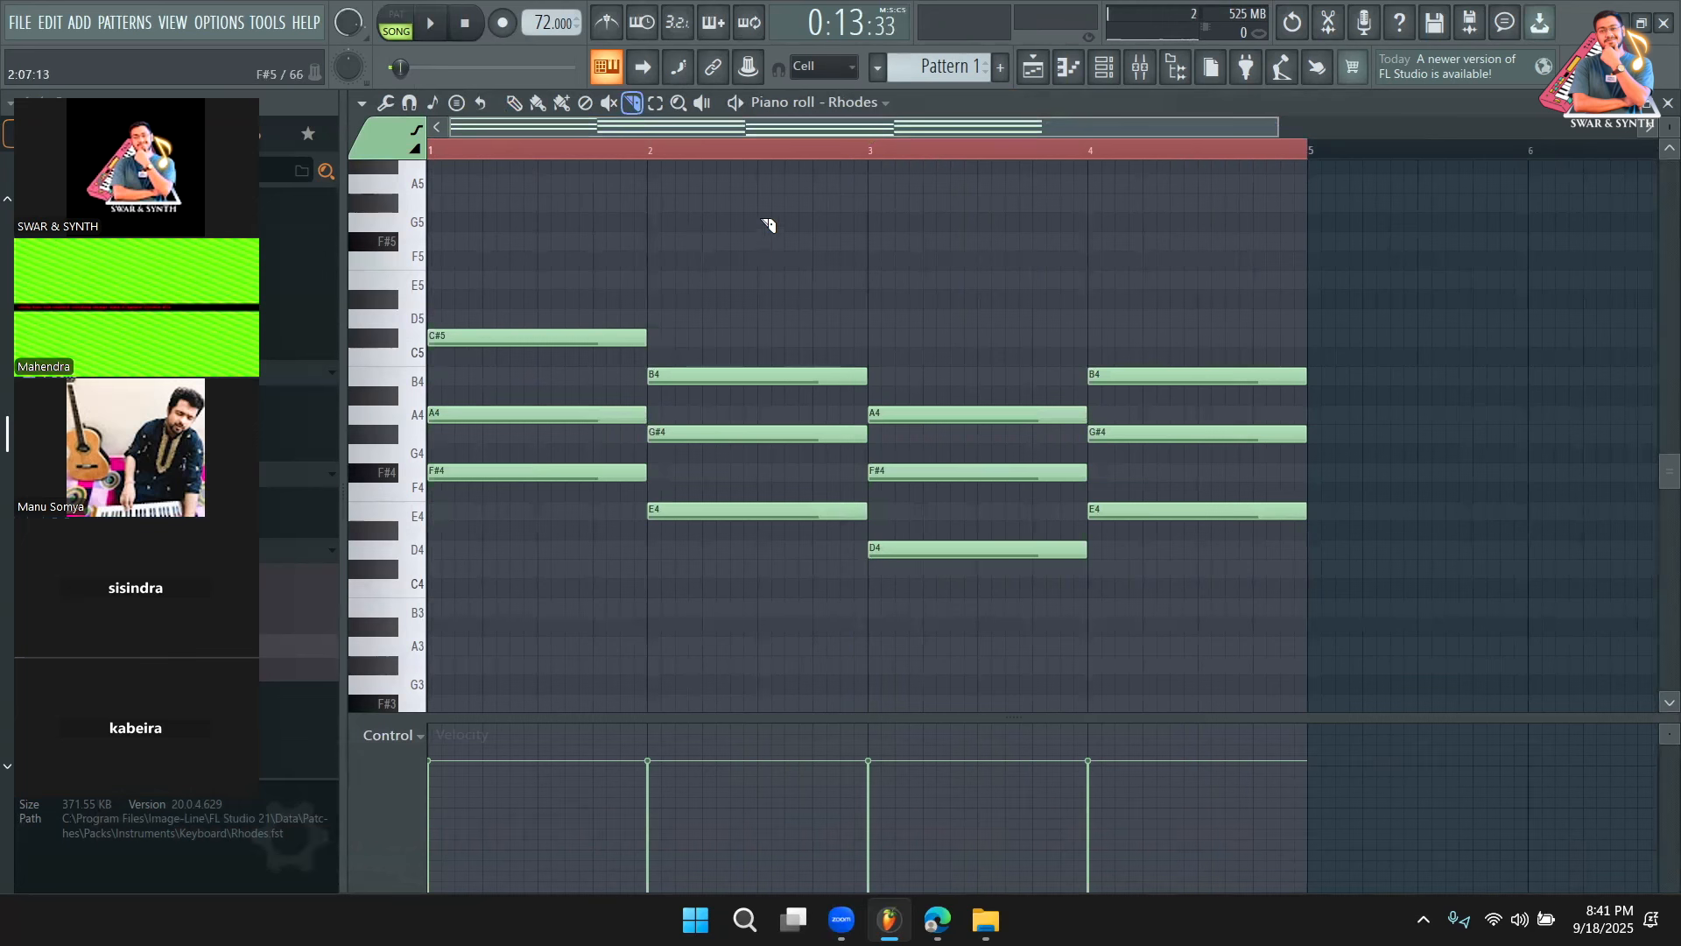
key("space")
left_click(873, 154)
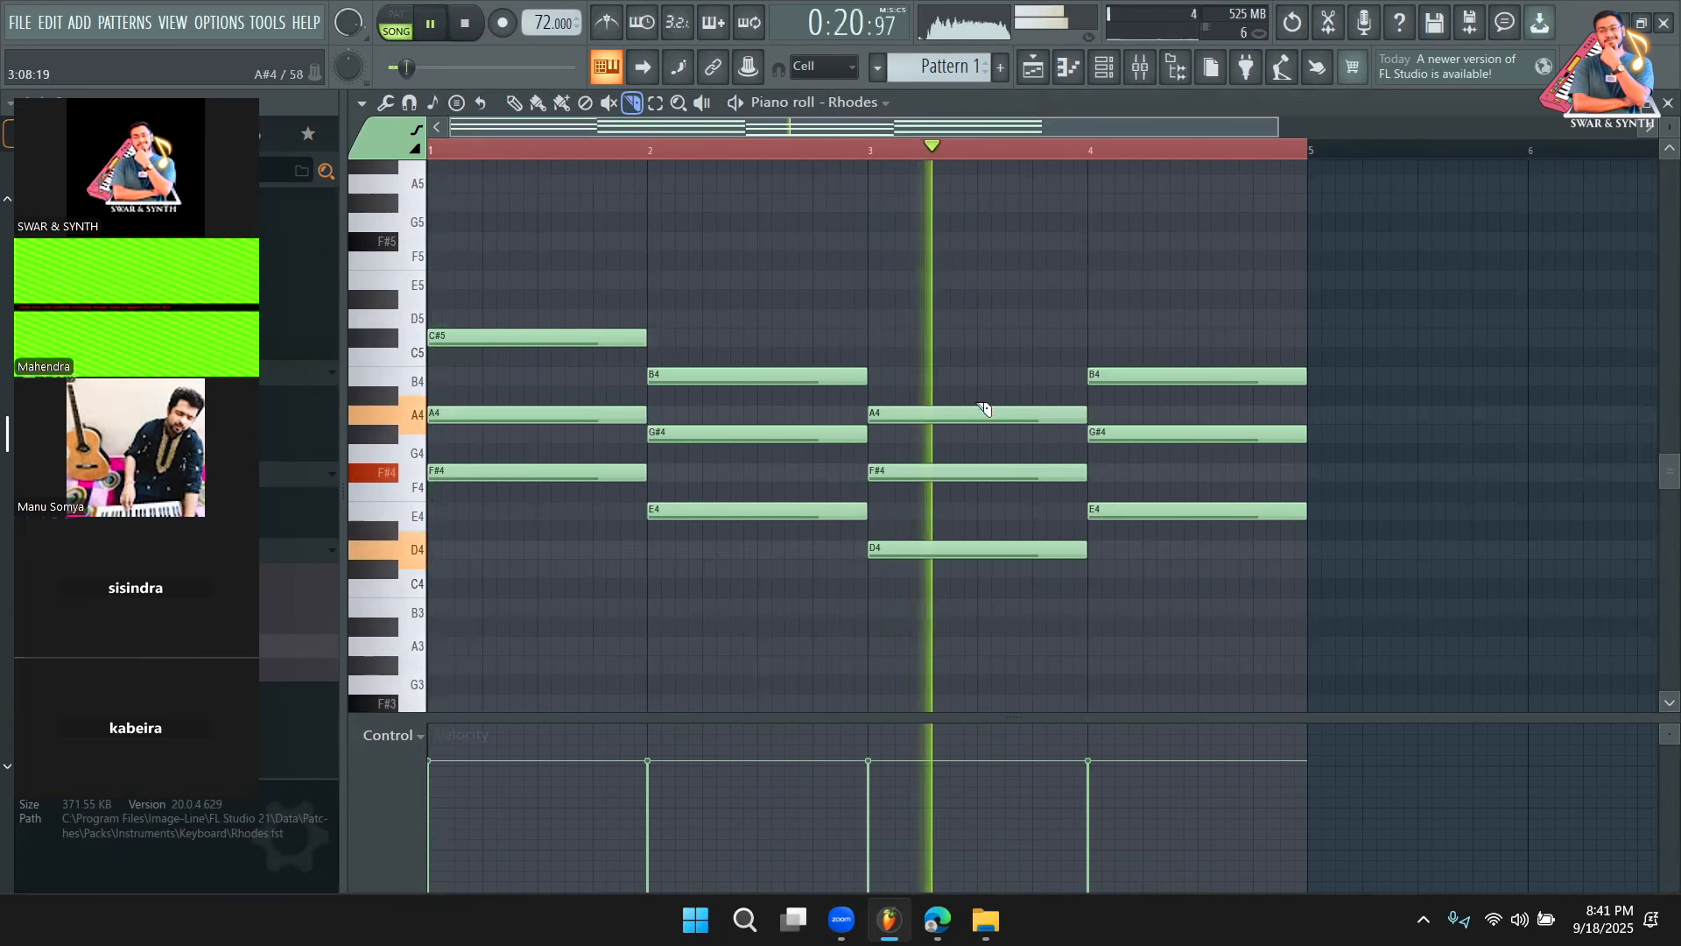
left_click_drag(992, 401, 989, 561)
key("space")
Raise the second half of the bar 3 chord two semitones to E4, G#4 and B4 and play it
left_click(656, 104)
left_click_drag(1069, 620, 979, 317)
key("space")
left_click(514, 104)
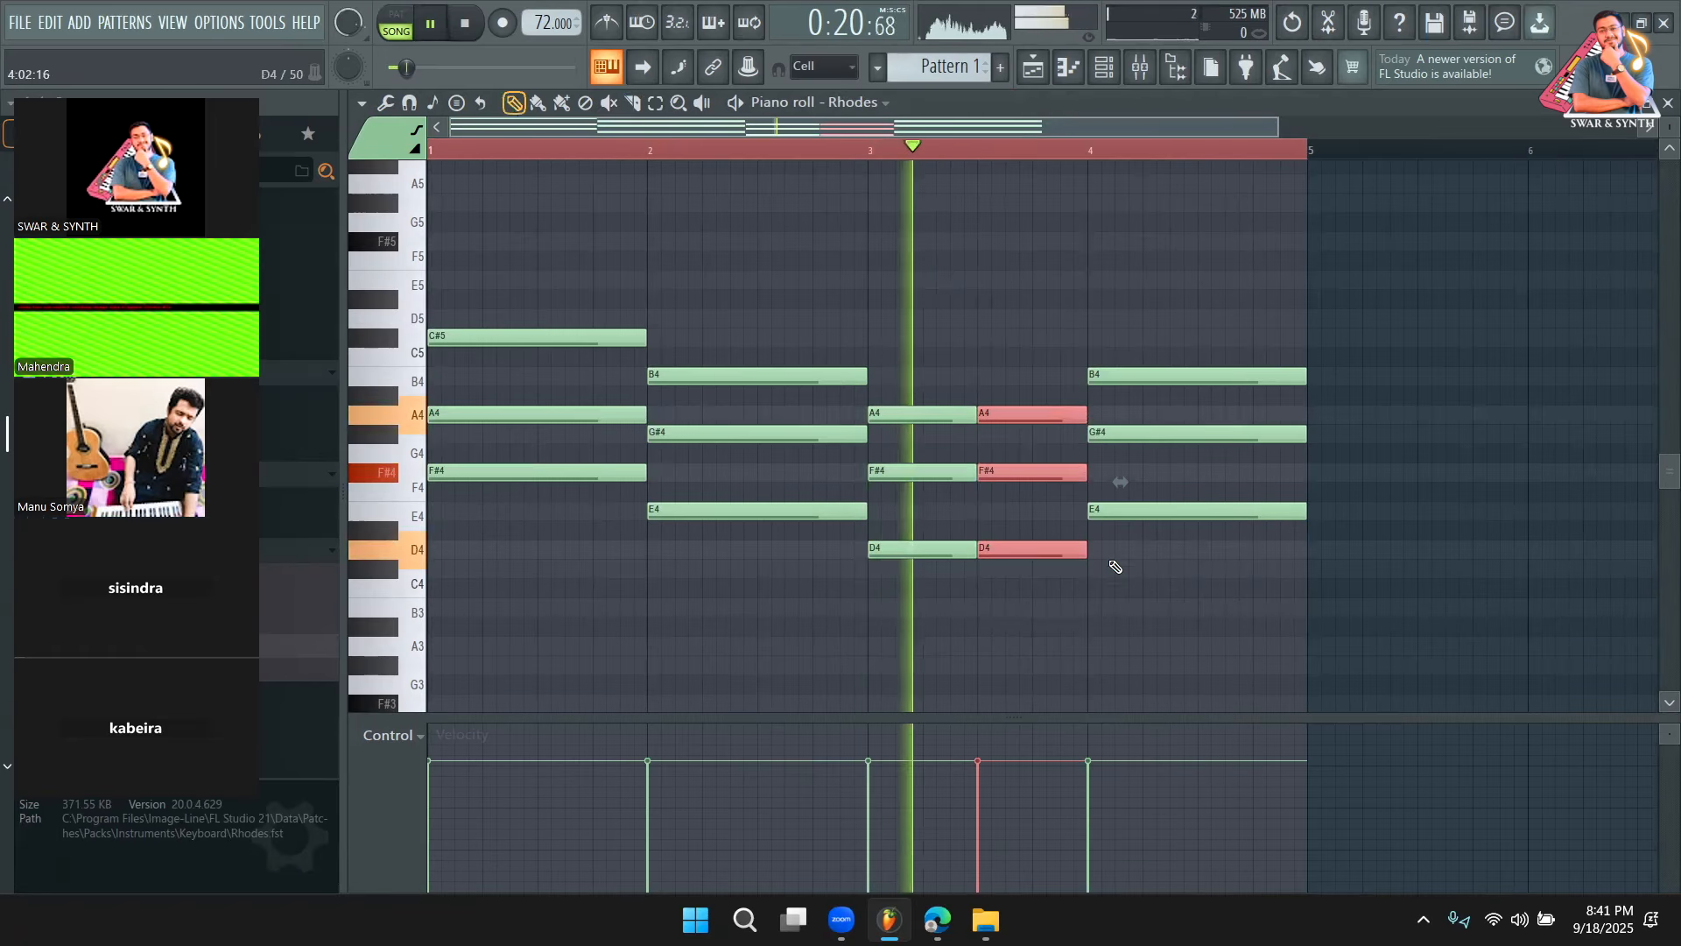
left_click_drag(1003, 550, 999, 502)
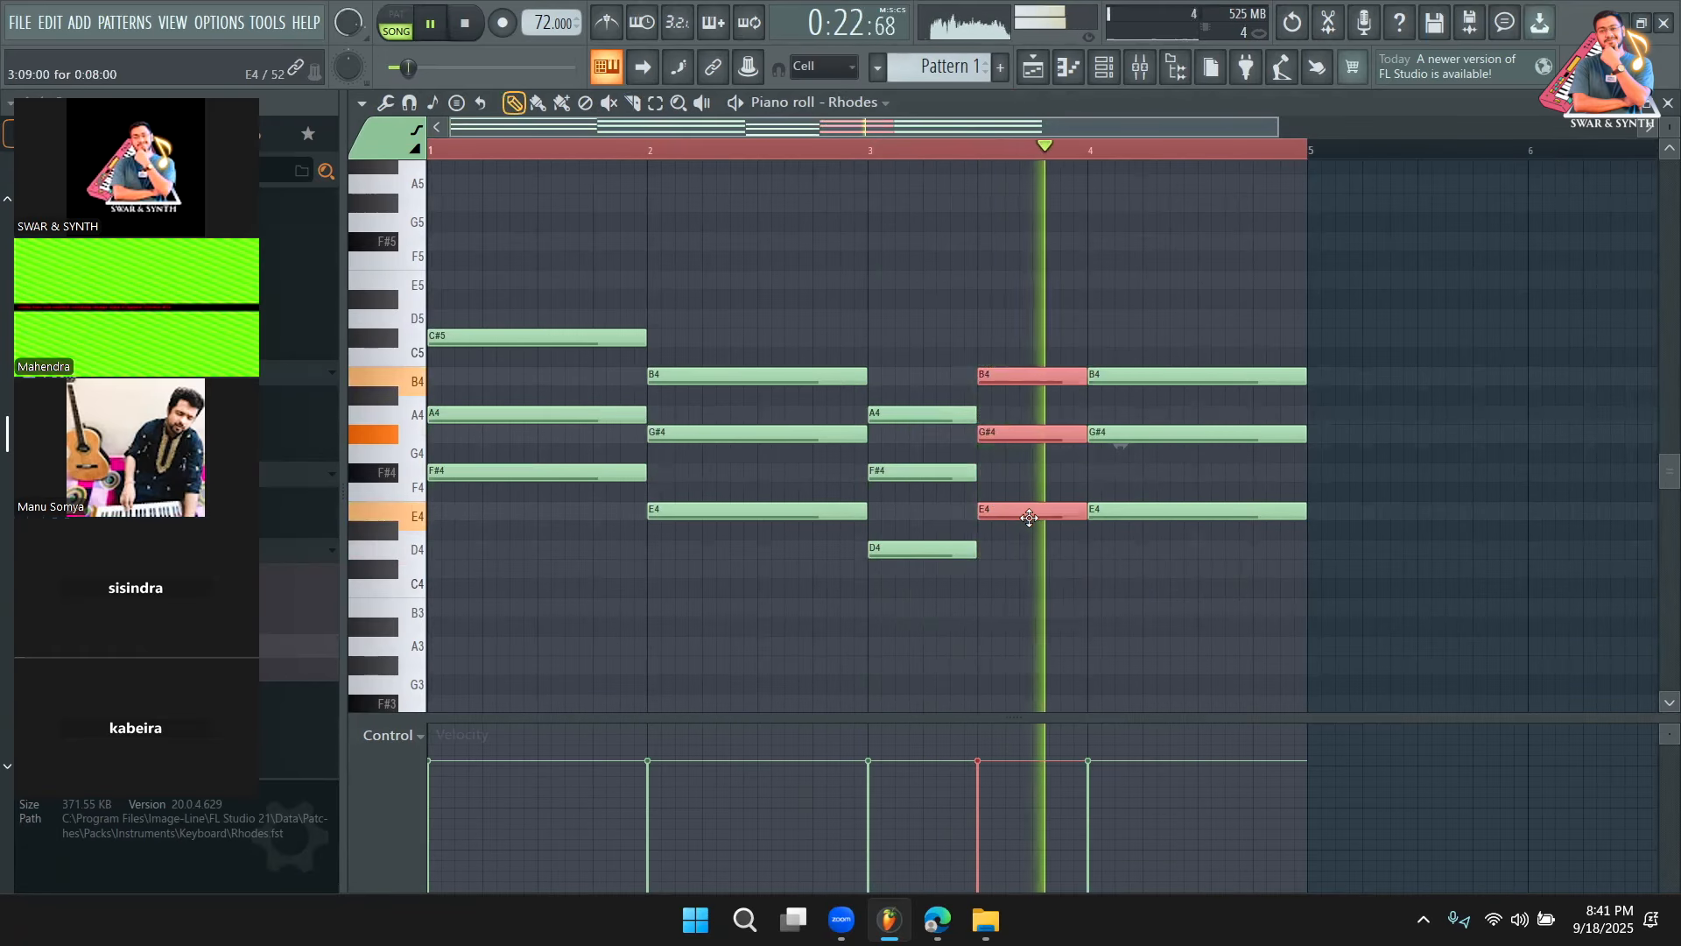
key("space")
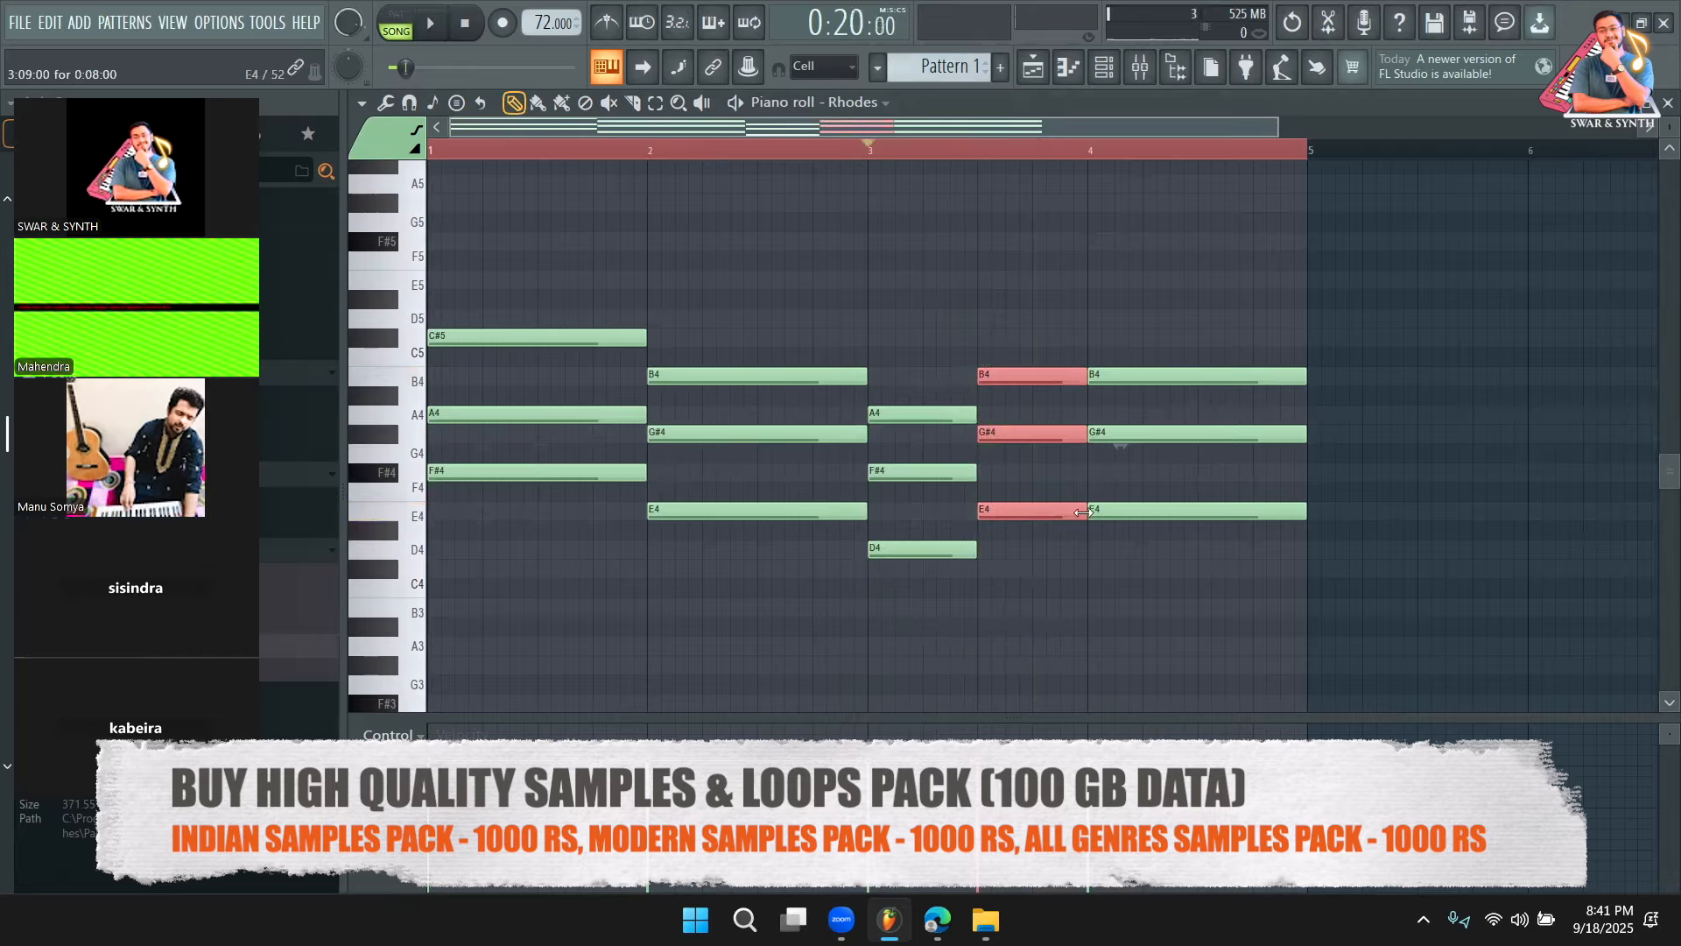
Try starting the raised bar 3 chord two steps later, at step 11, and play it with the vocal
mouse_move(1087, 514)
left_mouse_down()
mouse_move(1034, 515)
mouse_move(1065, 513)
left_mouse_up()
key("space")
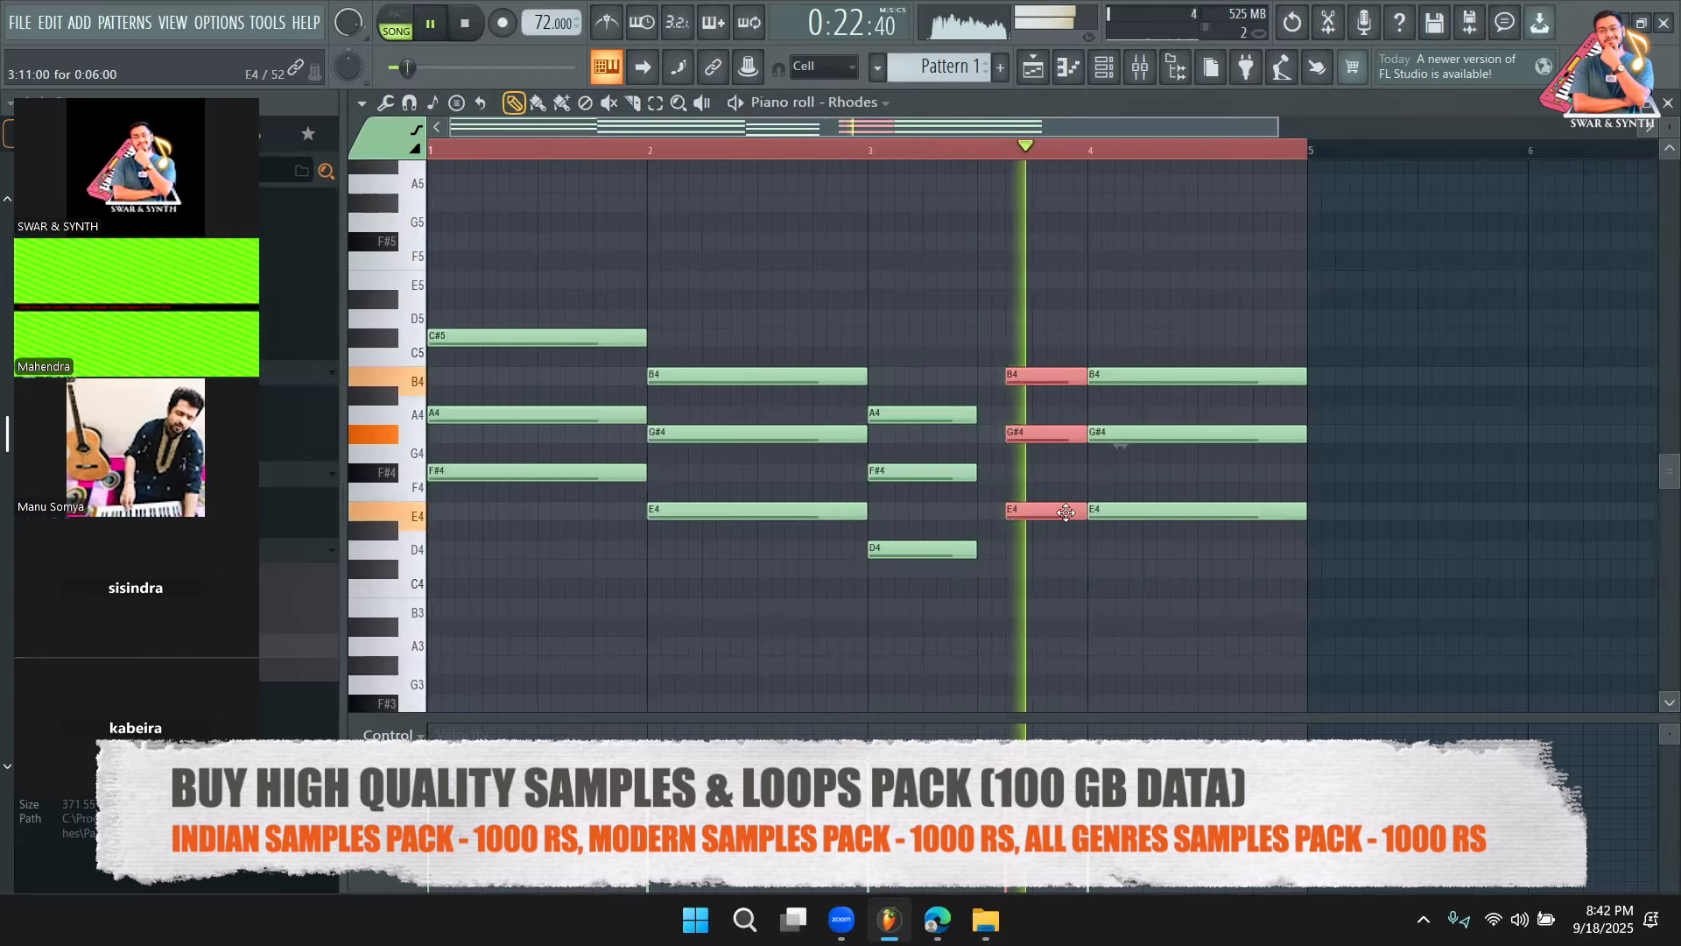
key("space")
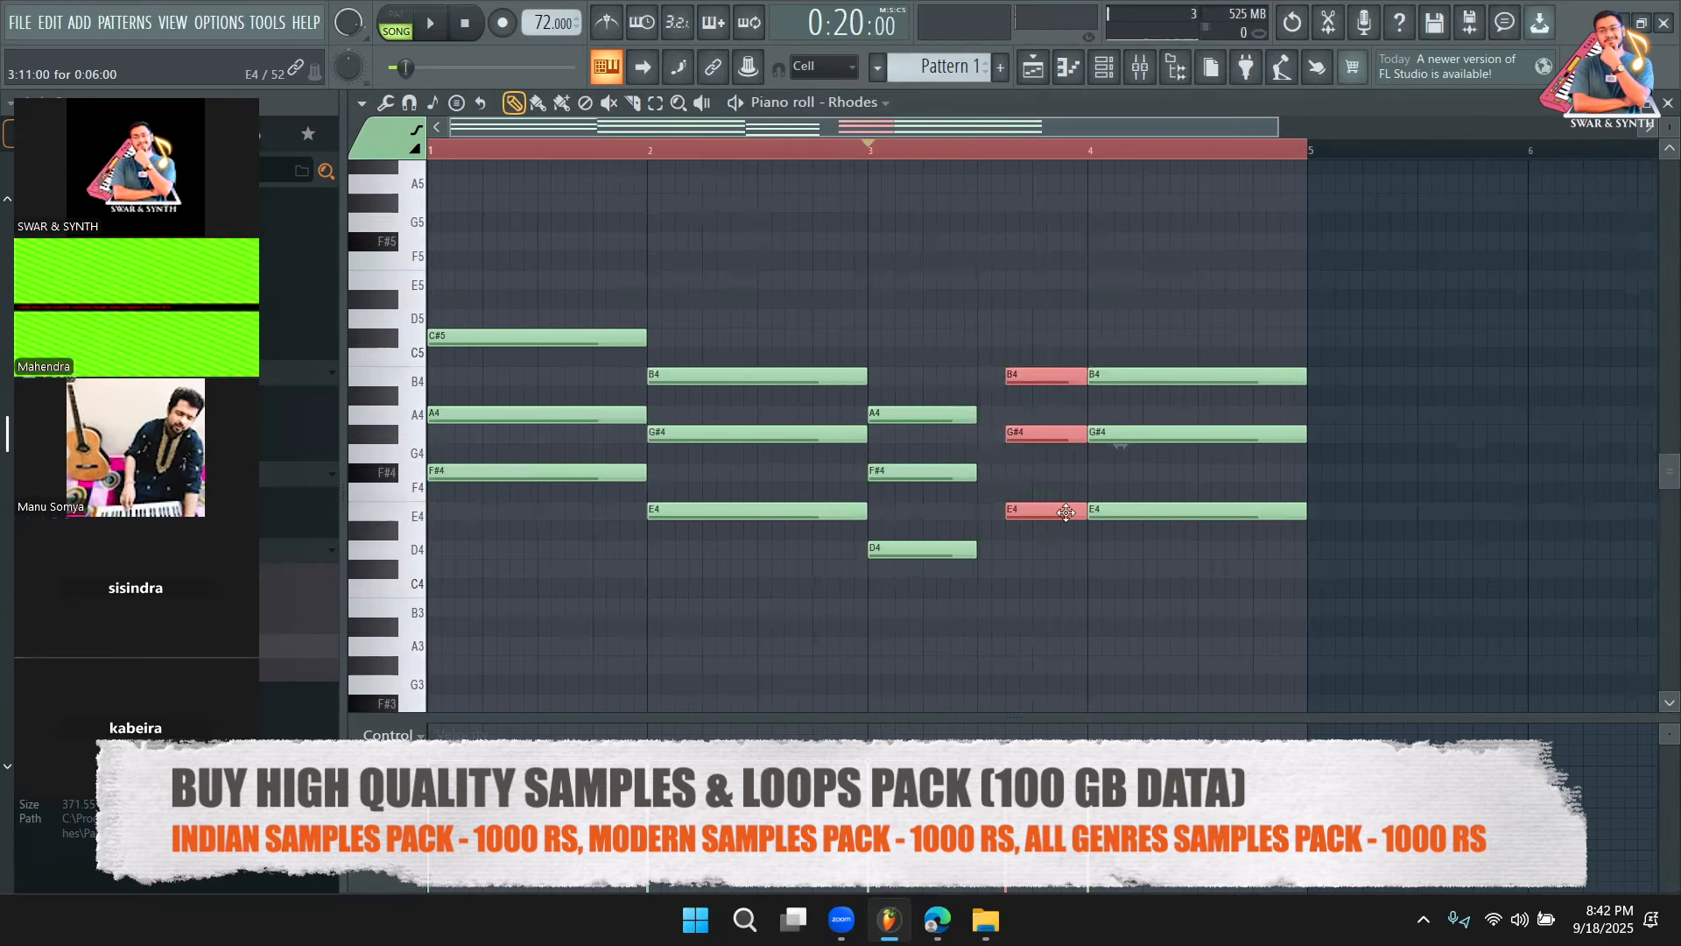
Undo the timing, pitch and slice edits to the Rhodes chord in bar 3
key("ctrl+z")
key("ctrl+z")
key("ctrl+z")
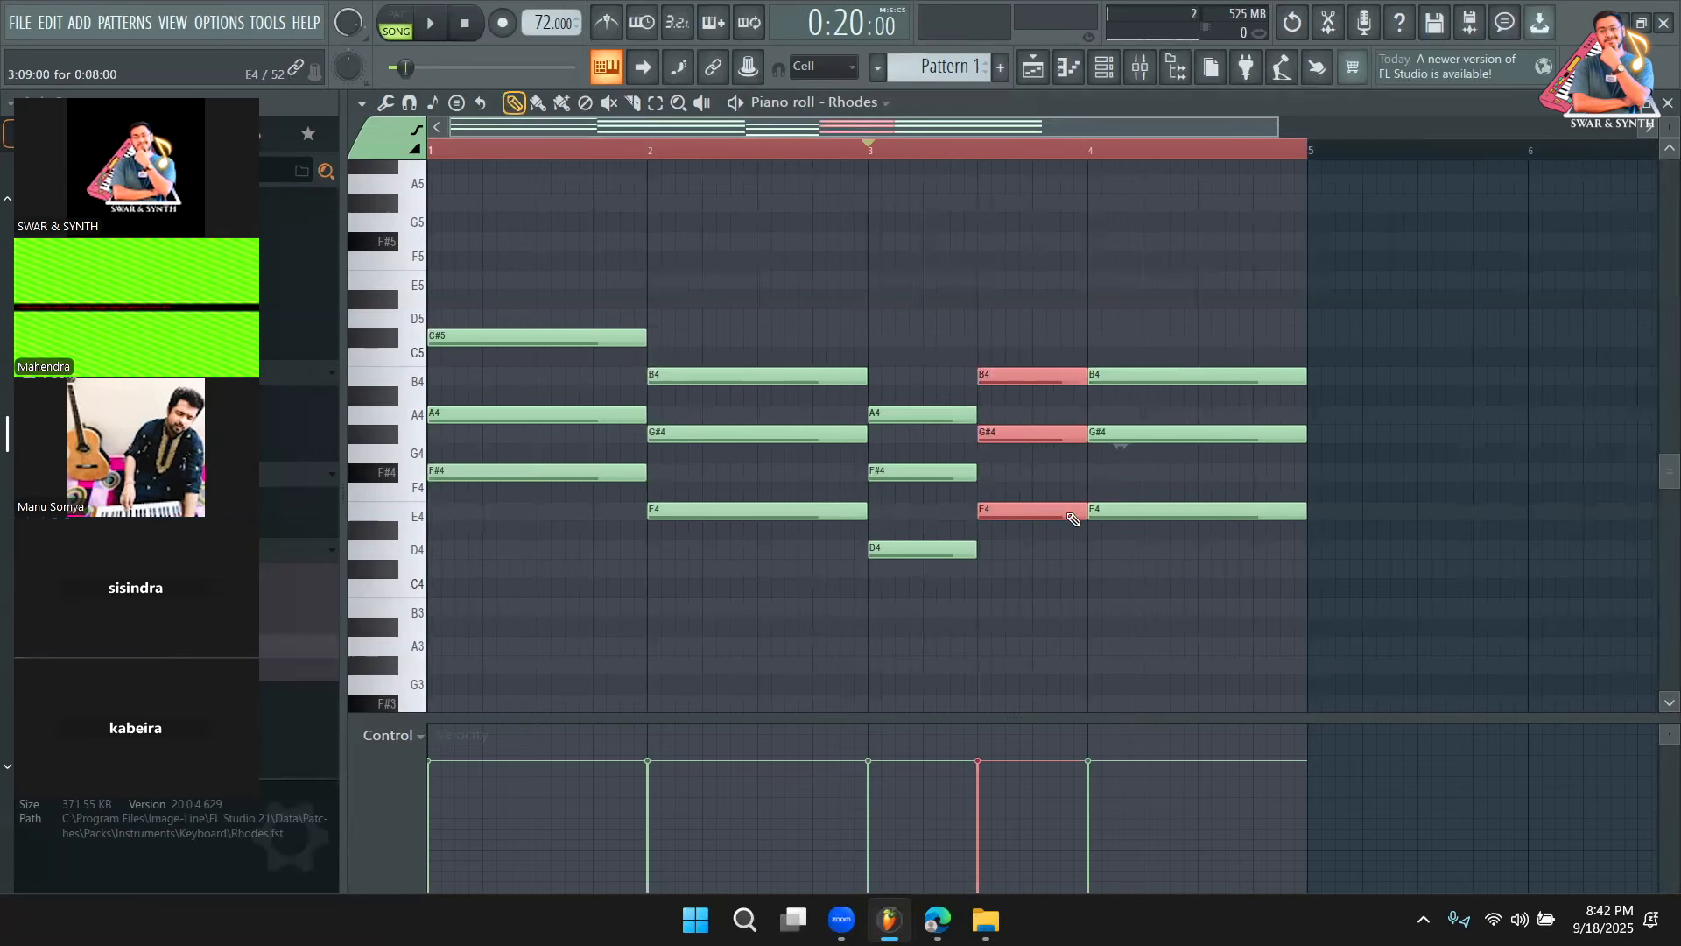
key("ctrl+z")
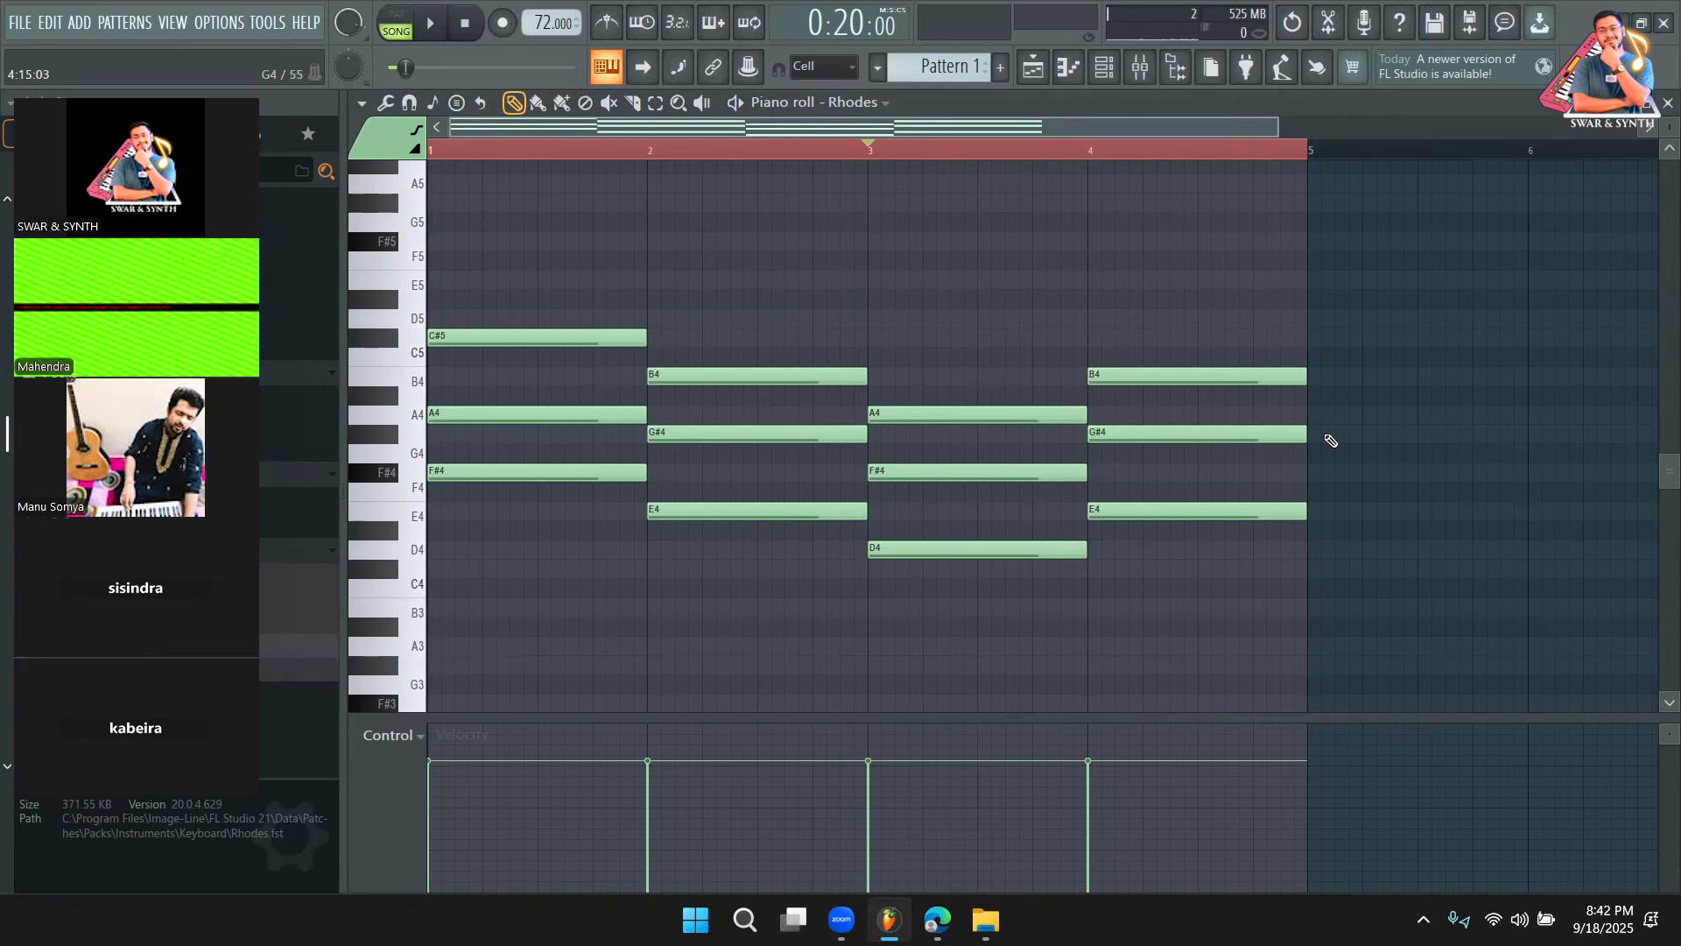
Recheck the four Rhodes chords in the piano roll and return to the playlist just before the vocal starts
left_click(1034, 75)
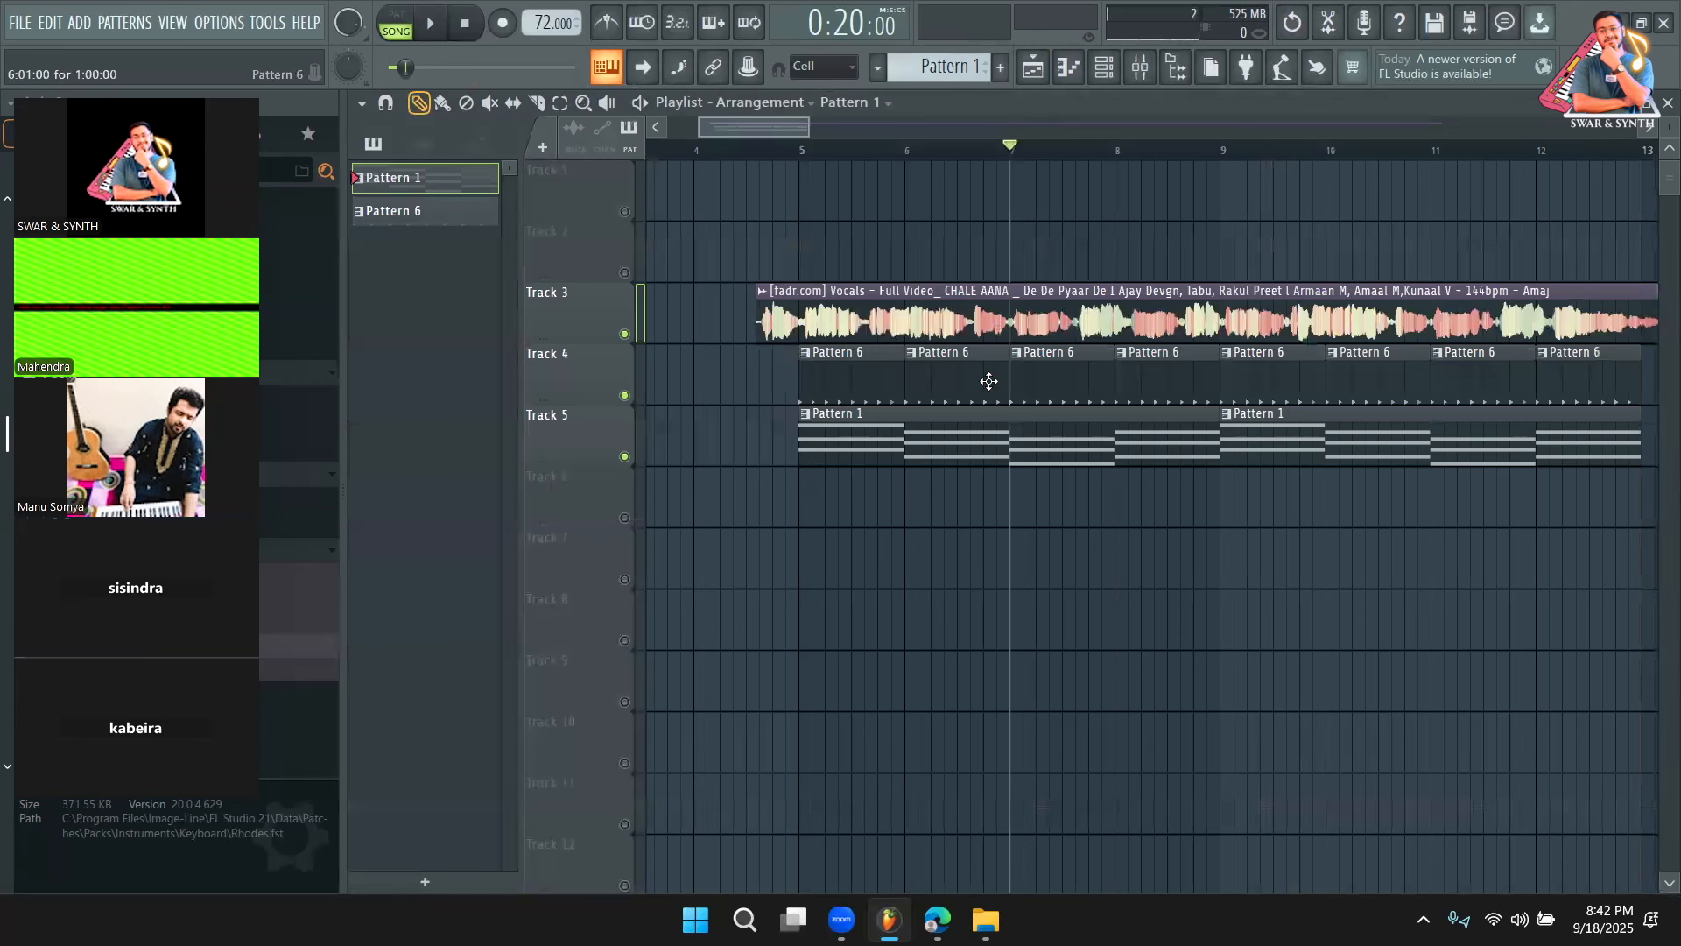
double_click(952, 451)
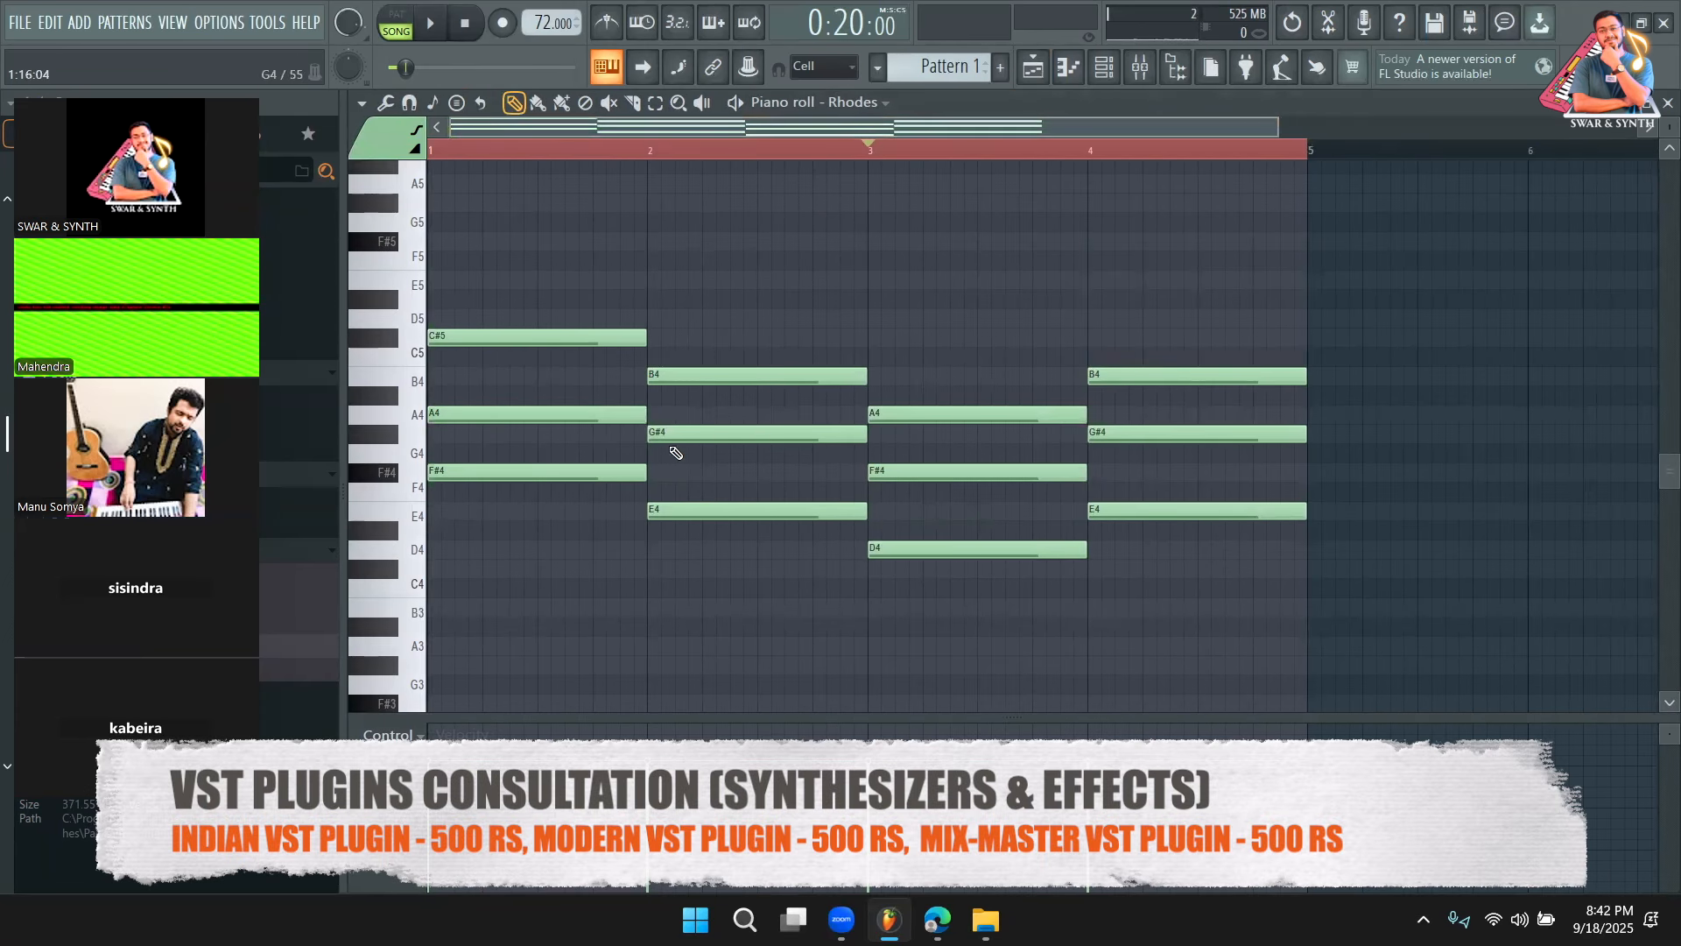
left_click(1034, 70)
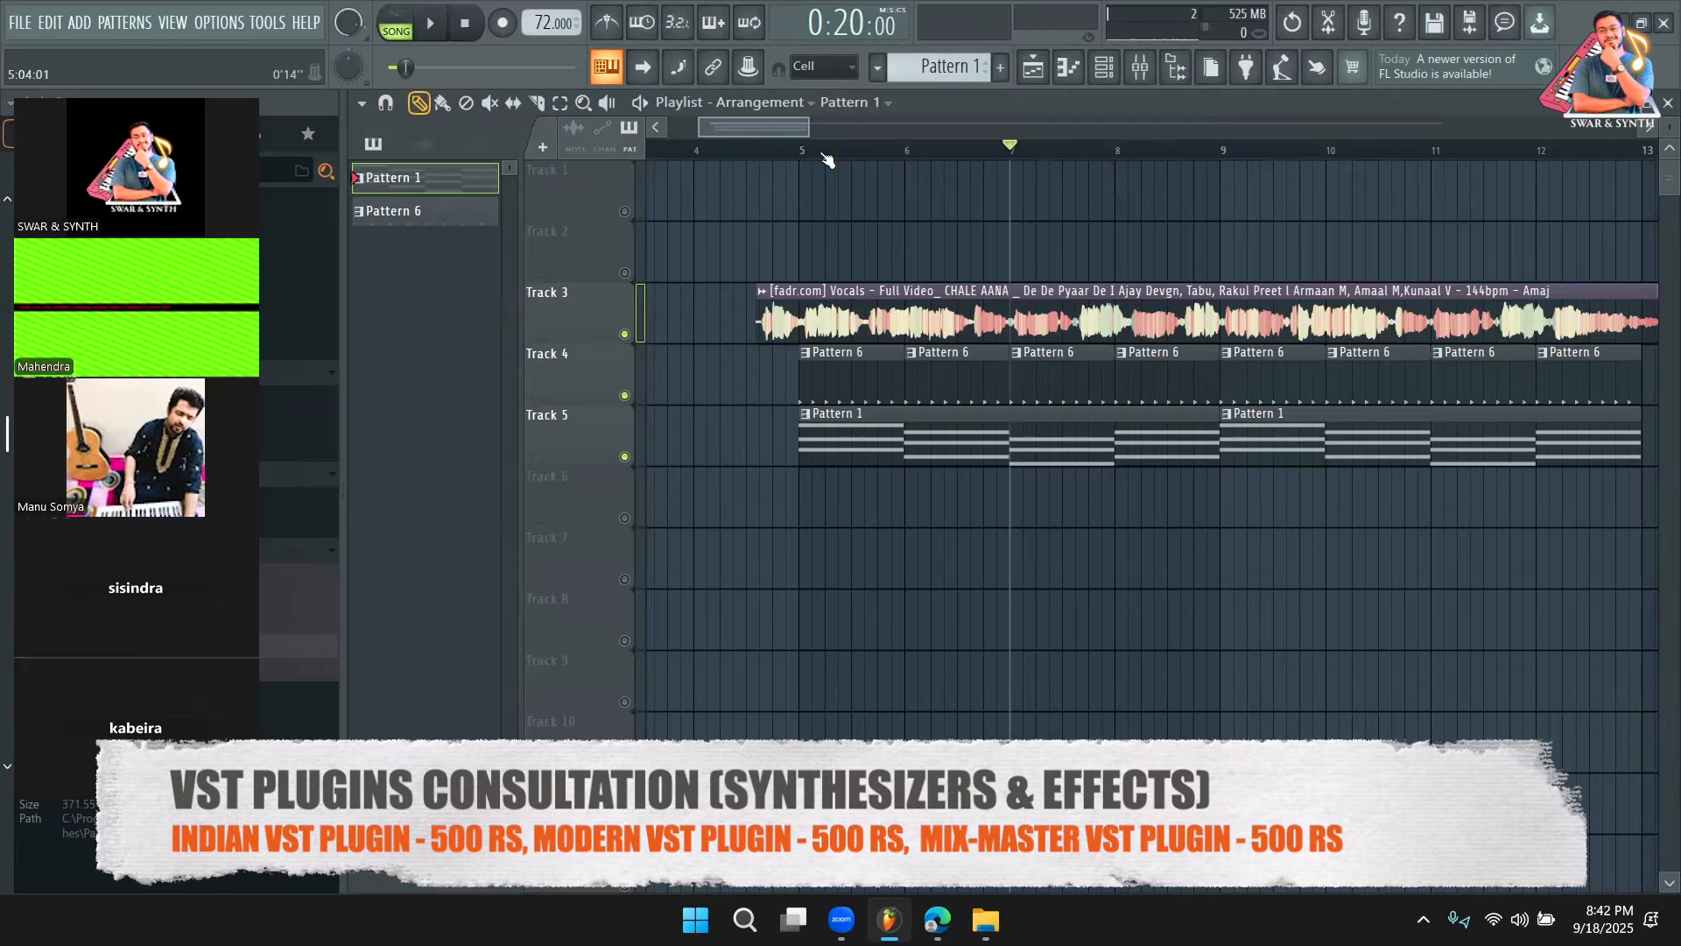
left_click(907, 151)
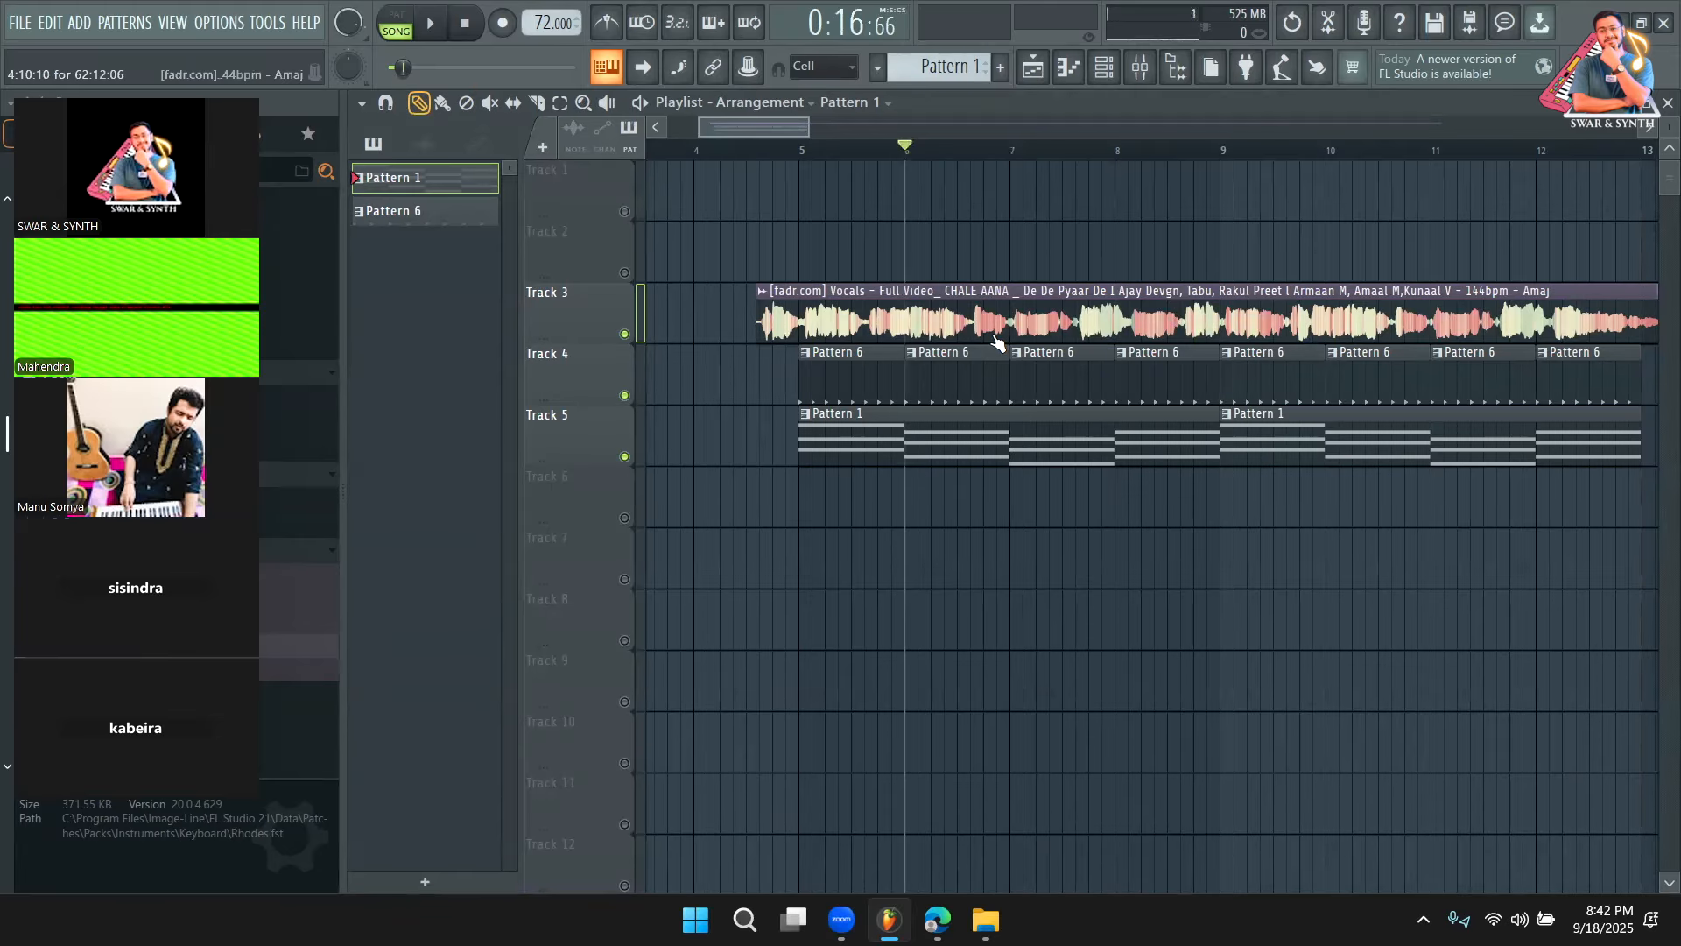
left_click(764, 154)
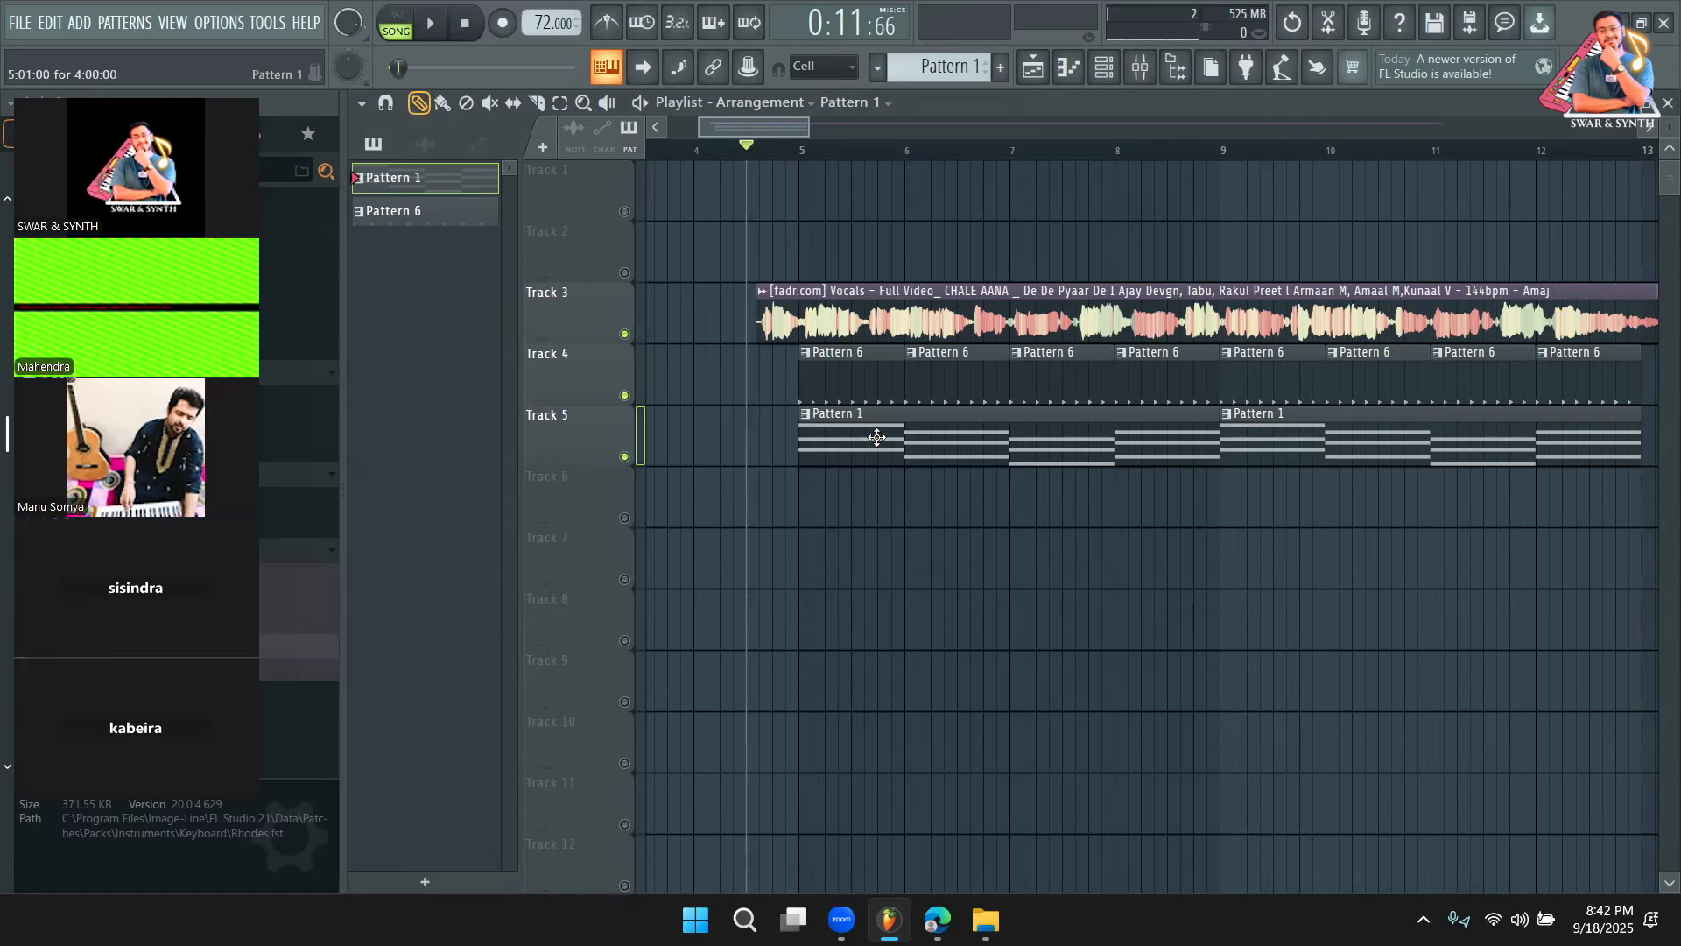
Place Pattern 1 at bar 1 on Track 5 and fill bars 1 to 4 of Track 4 with Pattern 6
left_click(791, 521)
left_click_drag(790, 521, 583, 413)
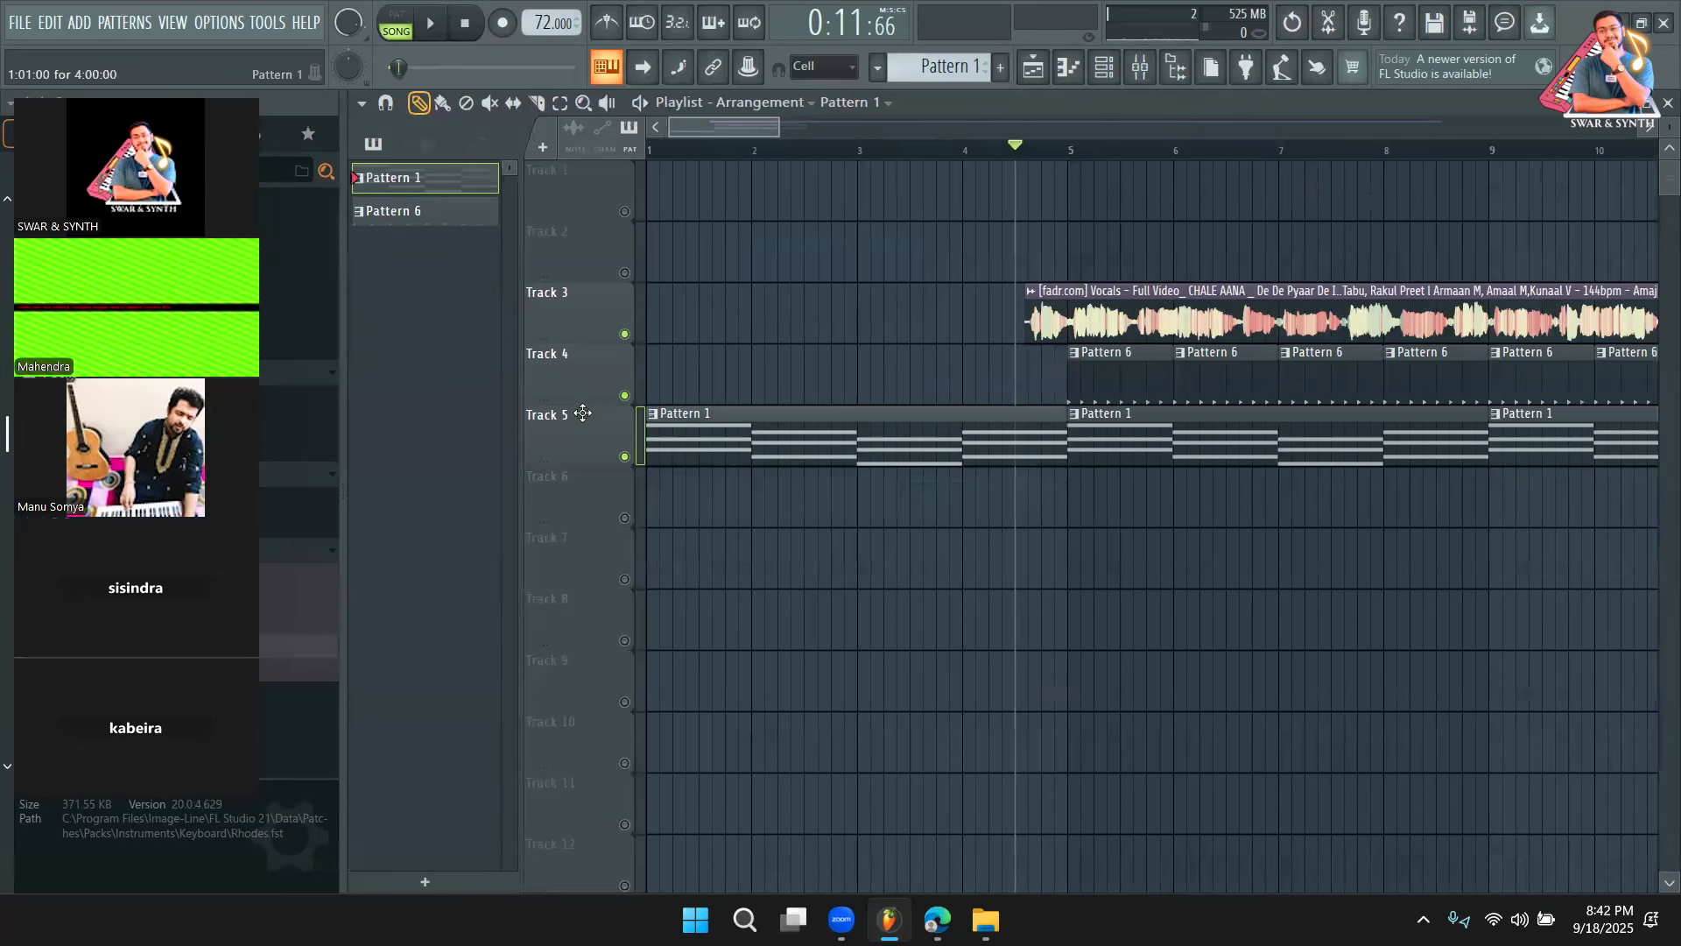
left_click(1102, 394)
left_click(665, 374)
left_click(760, 374)
left_click(858, 375)
left_click(963, 375)
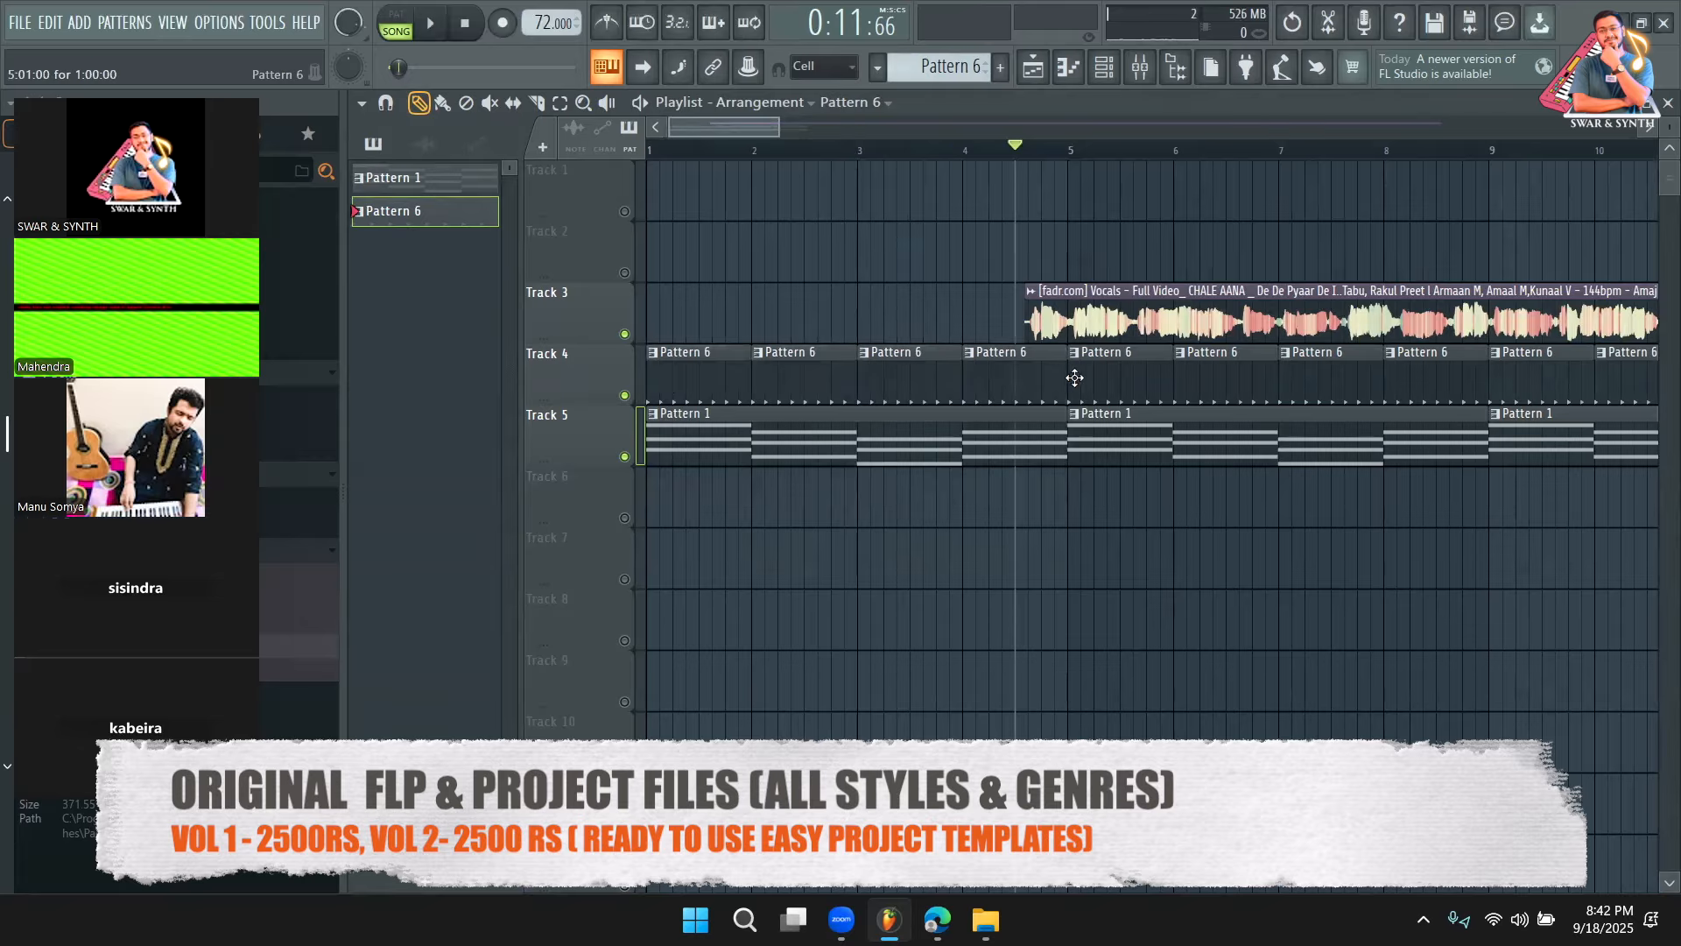
Trim the Pattern 6 clip in bar 4 to end where the vocal begins, and play the transition from bar 4
left_click_drag(1066, 377, 1024, 378)
left_click(988, 162)
key("space")
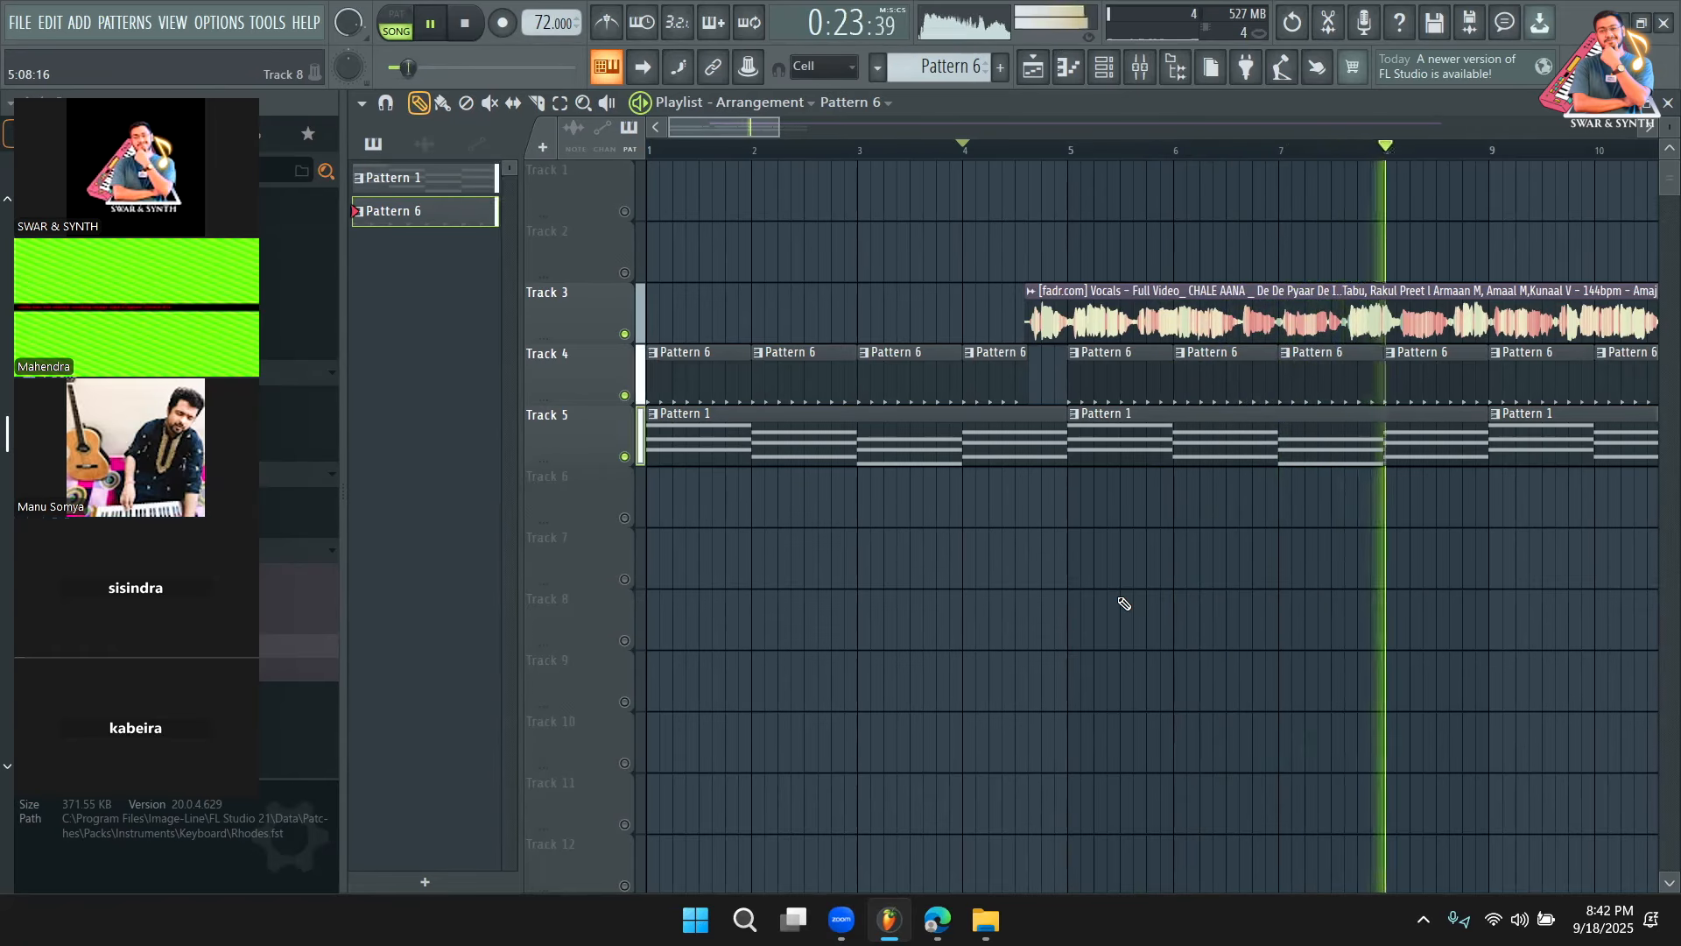
key("space")
left_click(1069, 146)
left_click_drag(1070, 145, 1109, 150)
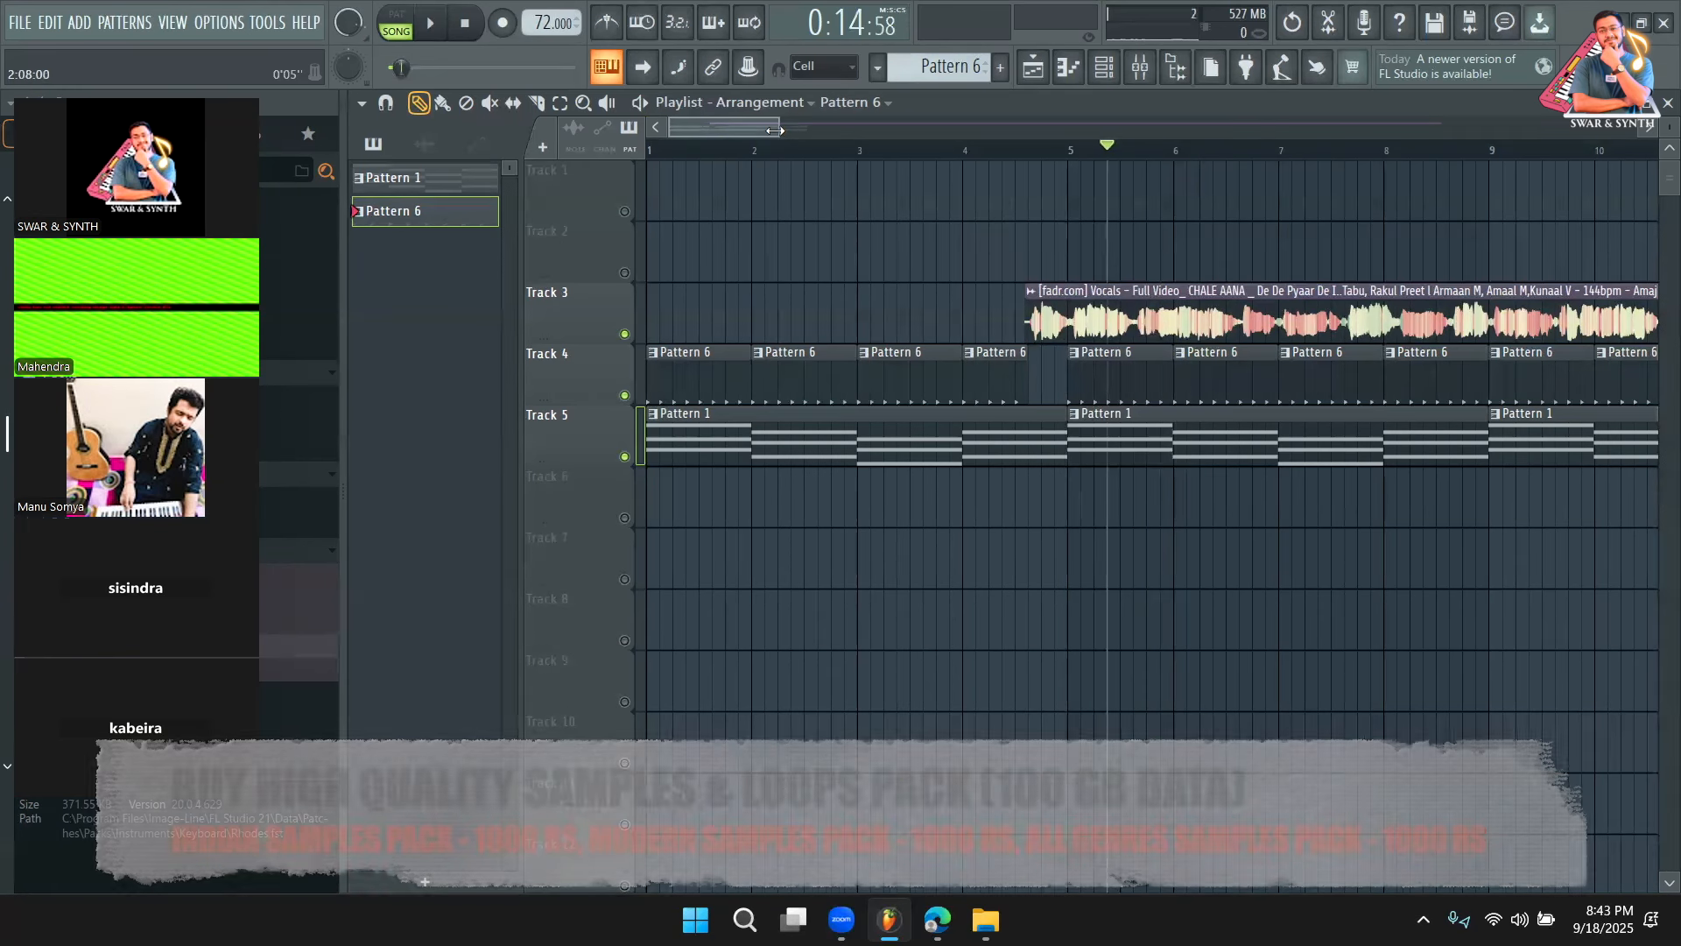
Look over the full playlist arrangement, switch to the browser, and revisit the CHALE AANA video on YouTube and its EzConv MP3 conversion page
left_click_drag(778, 129, 897, 130)
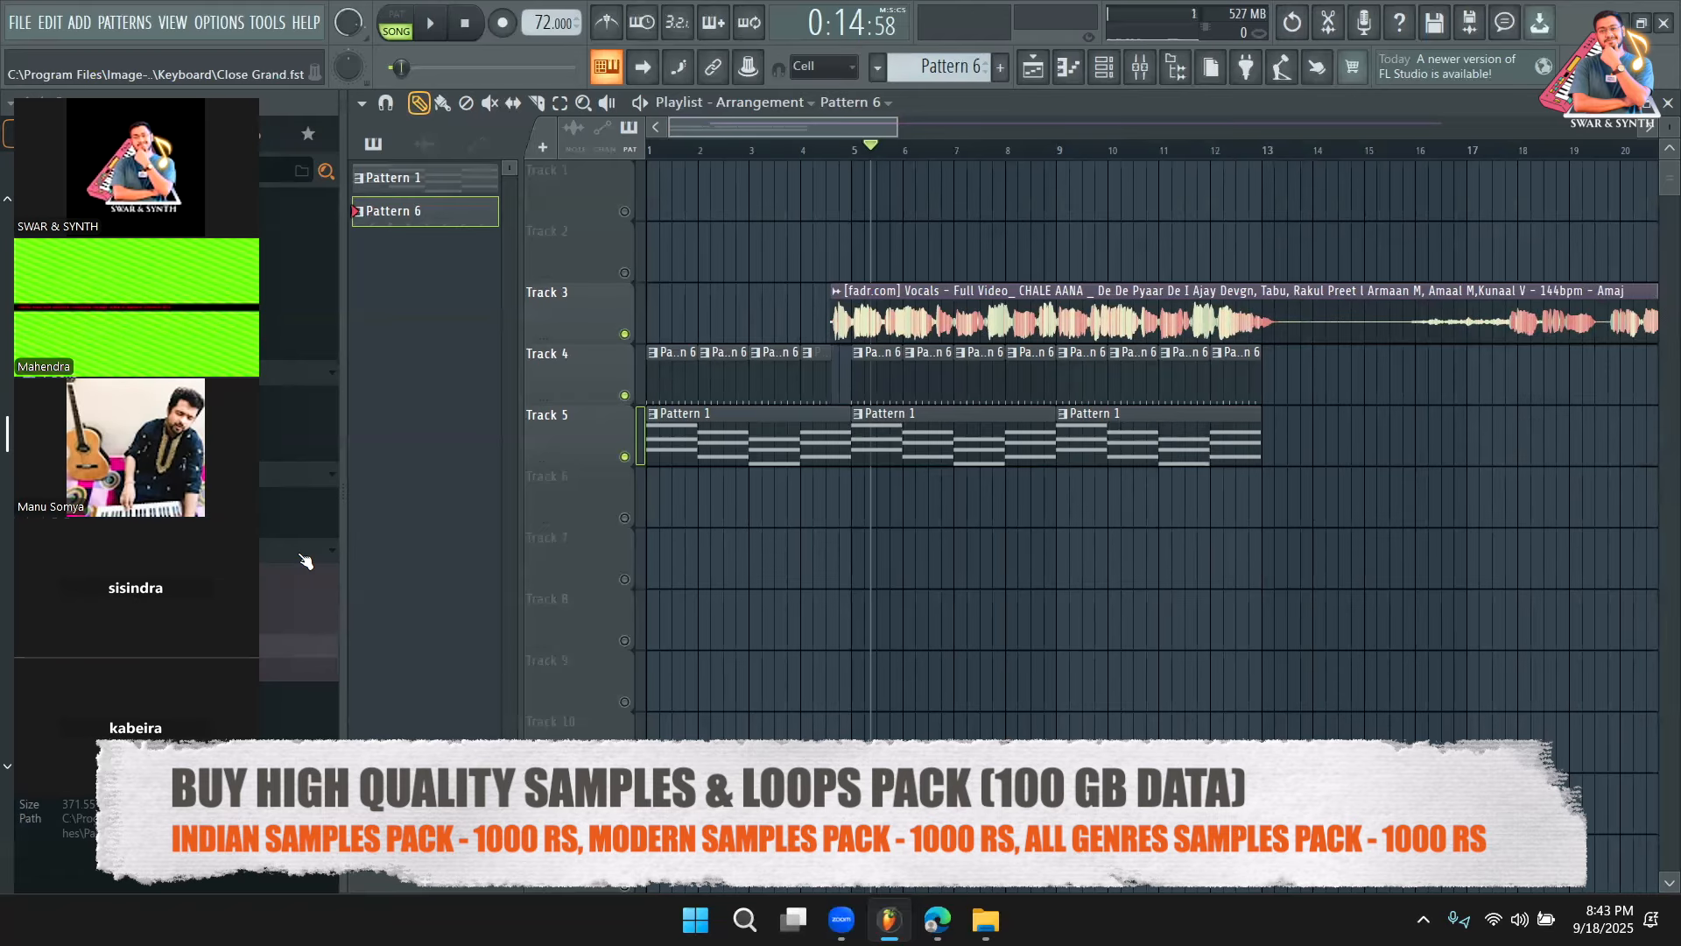
left_click_drag(898, 128, 851, 129)
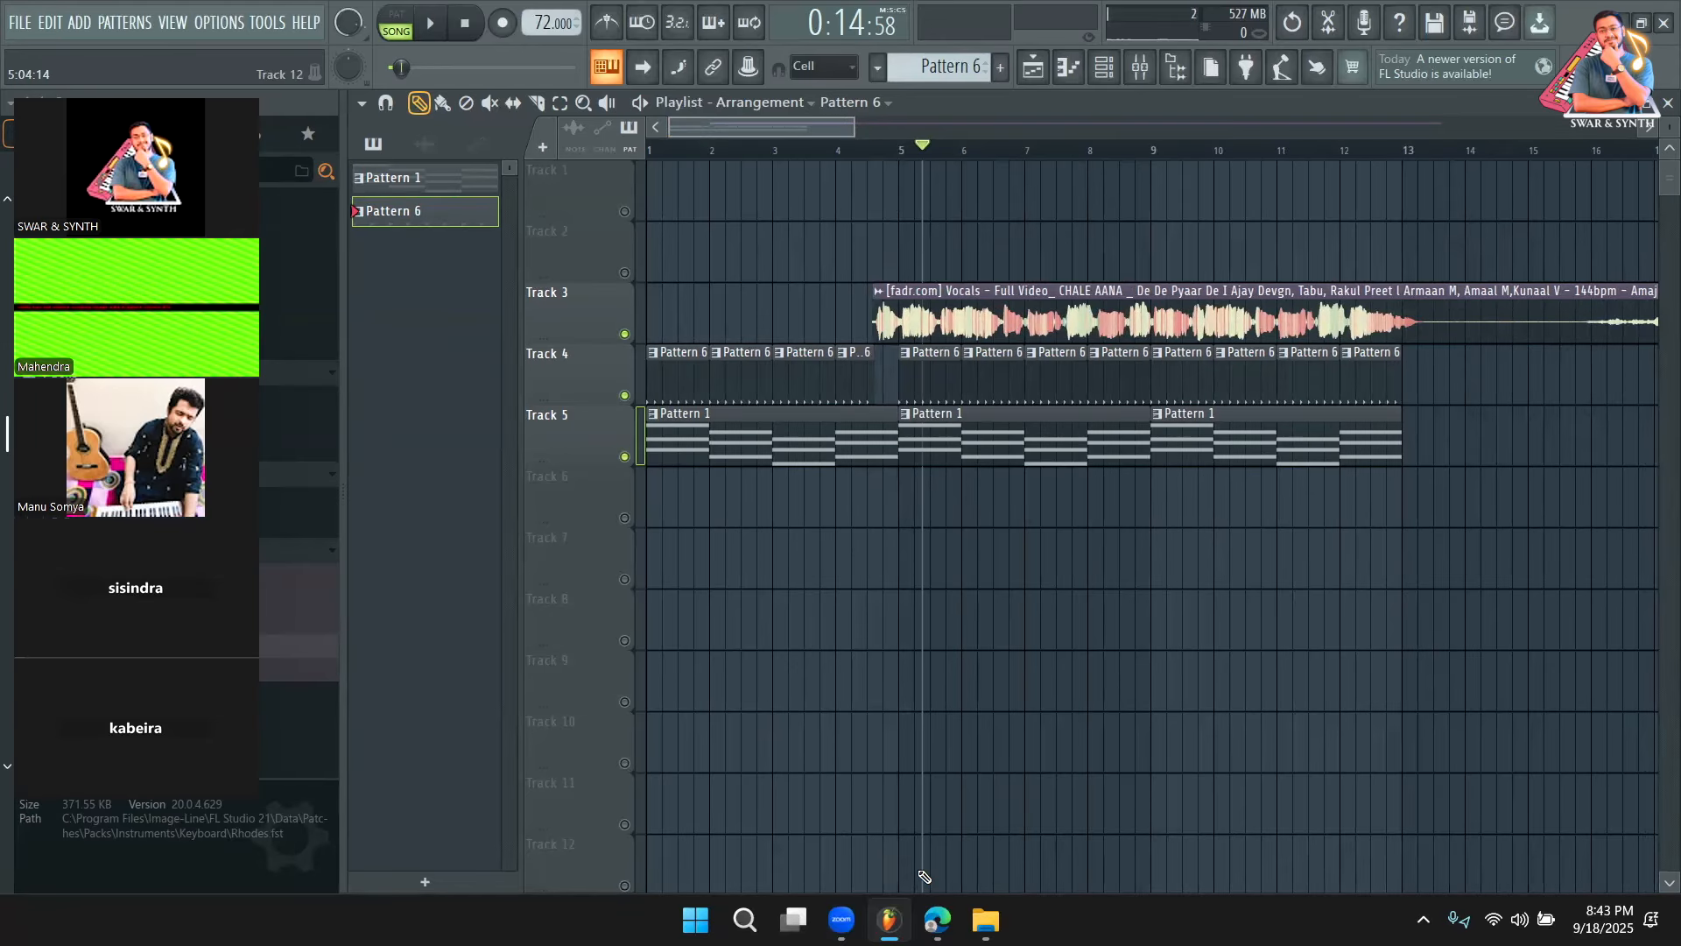
mouse_move(937, 919)
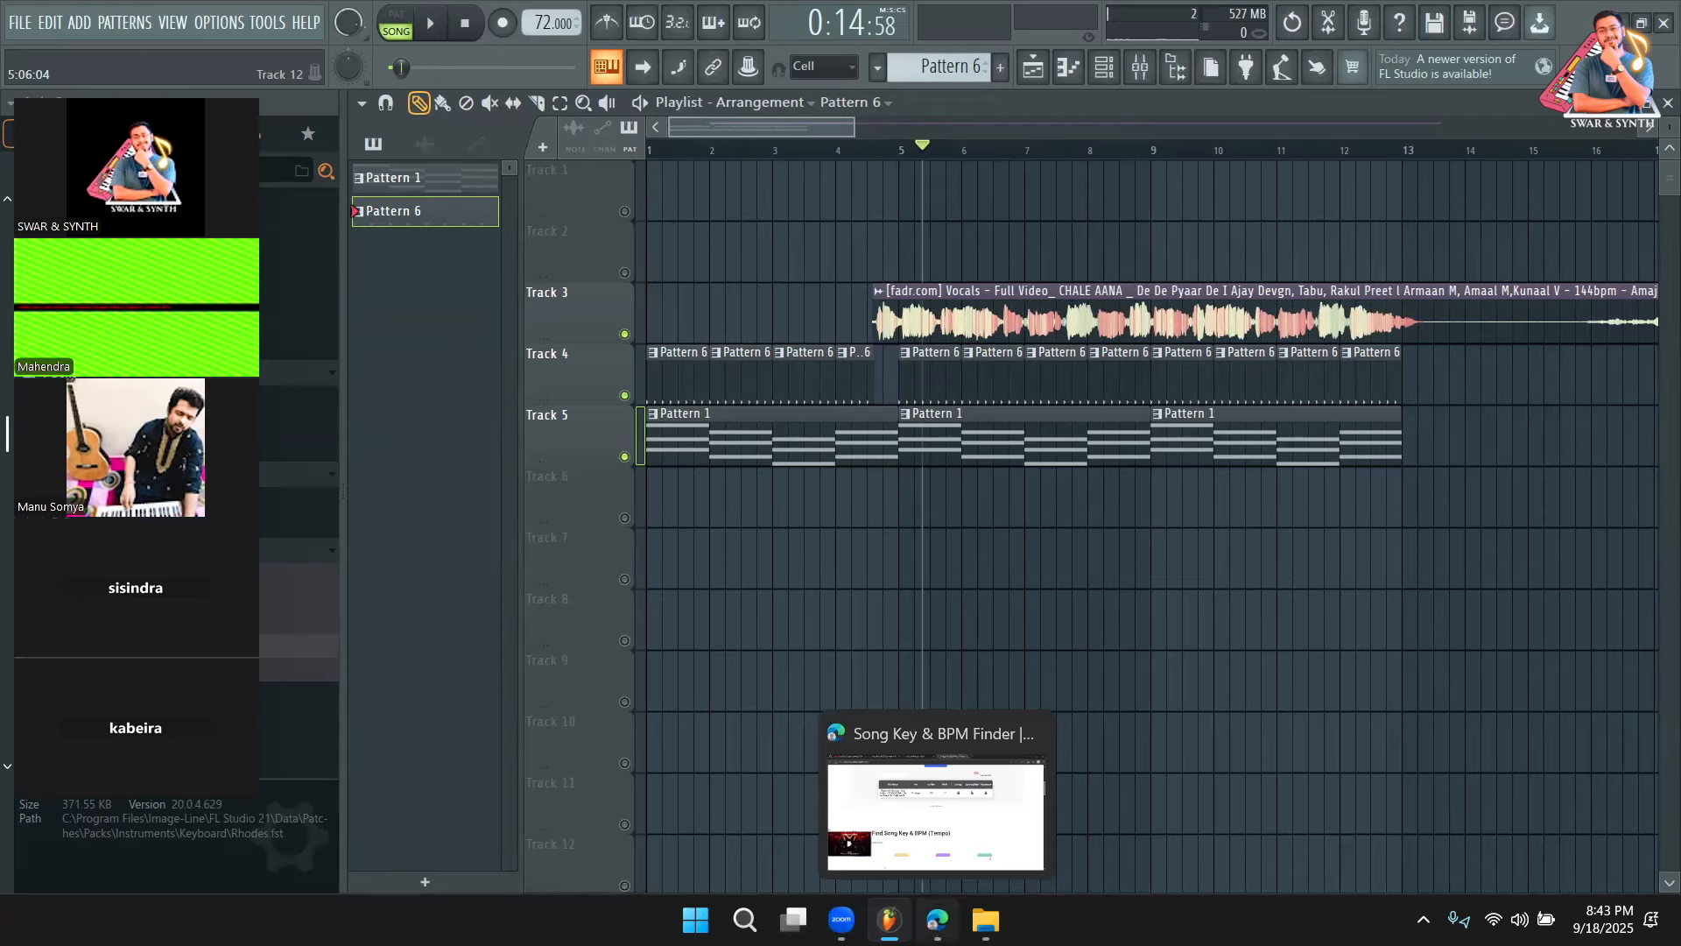
left_click(937, 919)
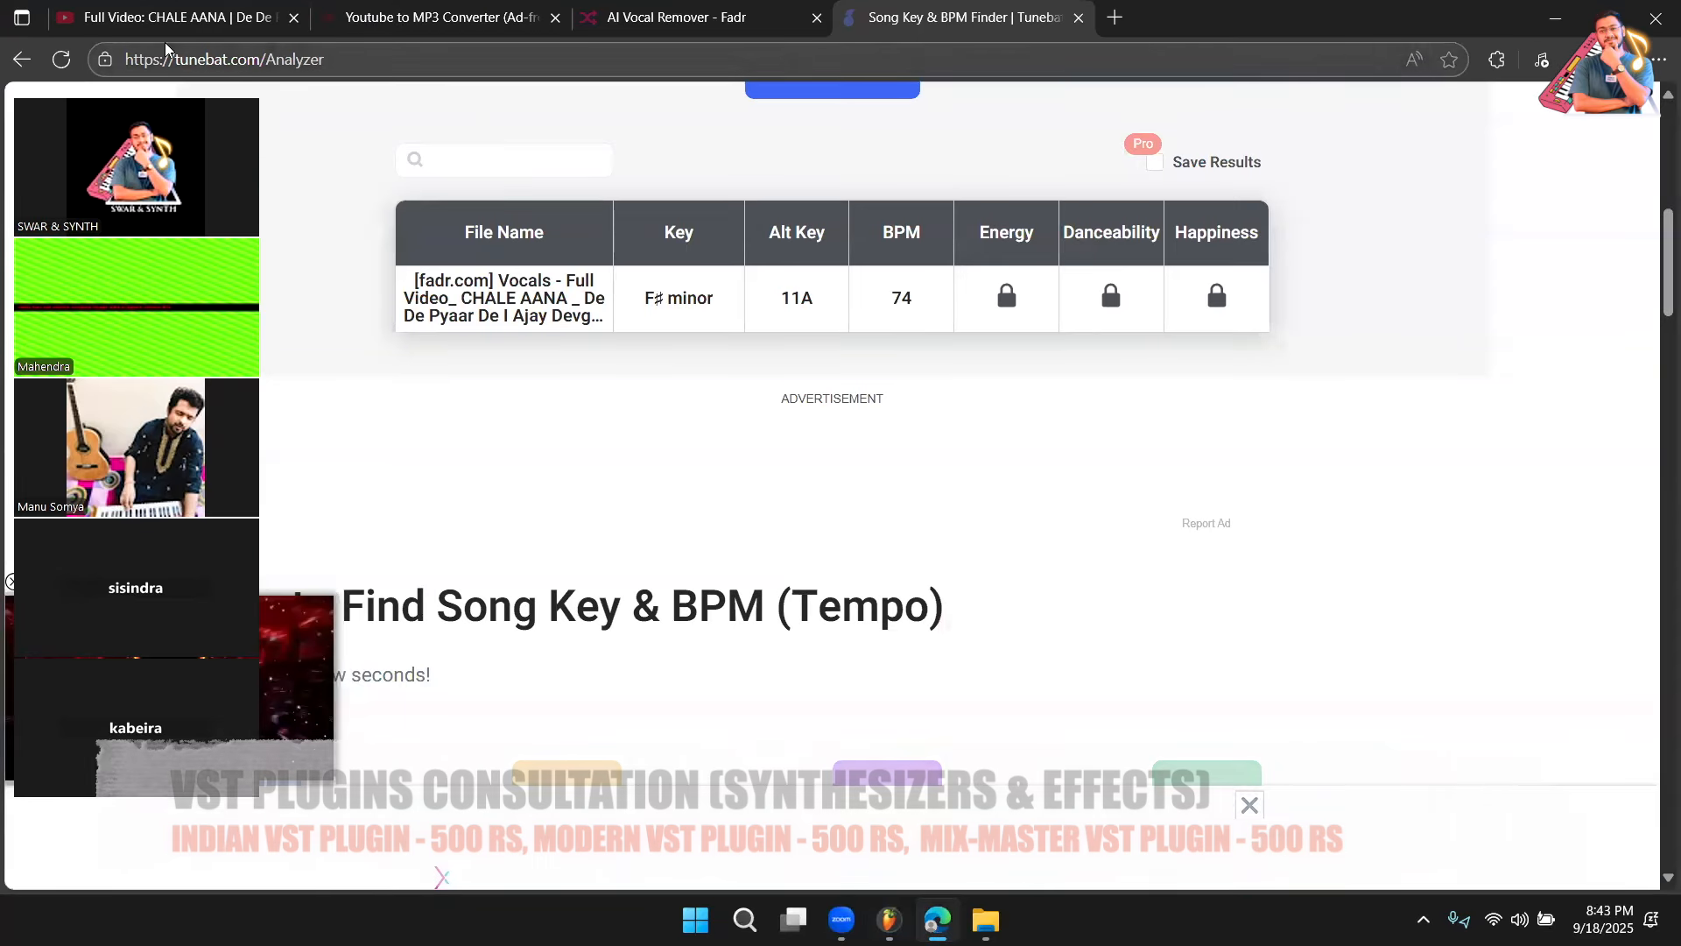
left_click(175, 17)
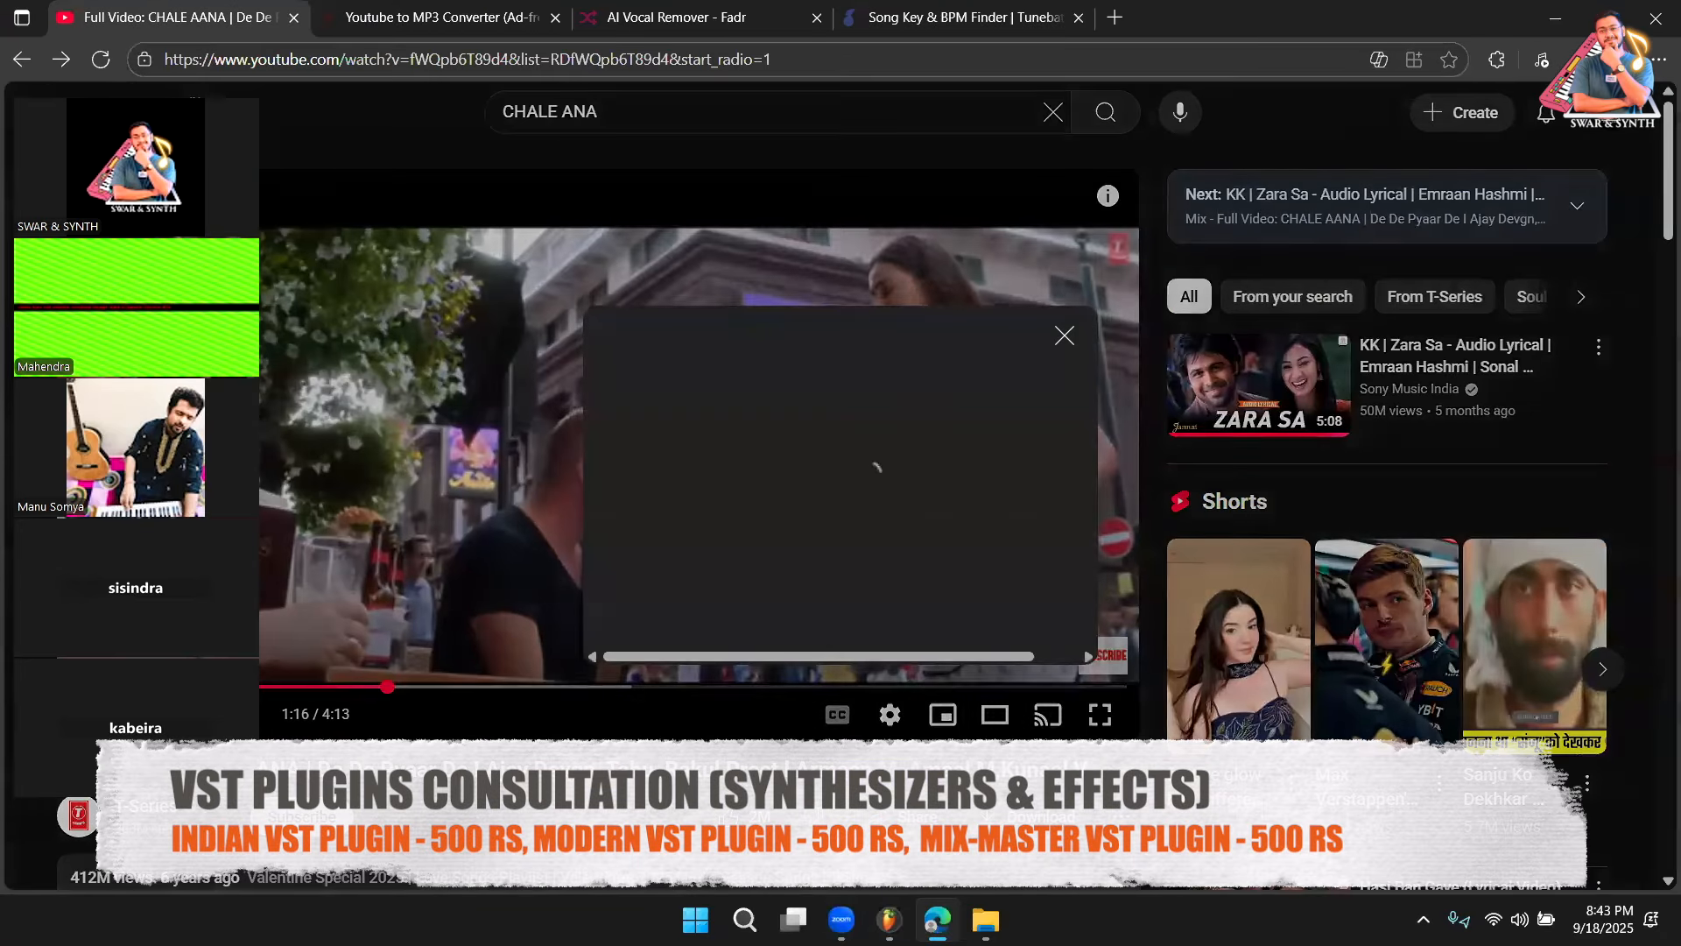
left_click(481, 26)
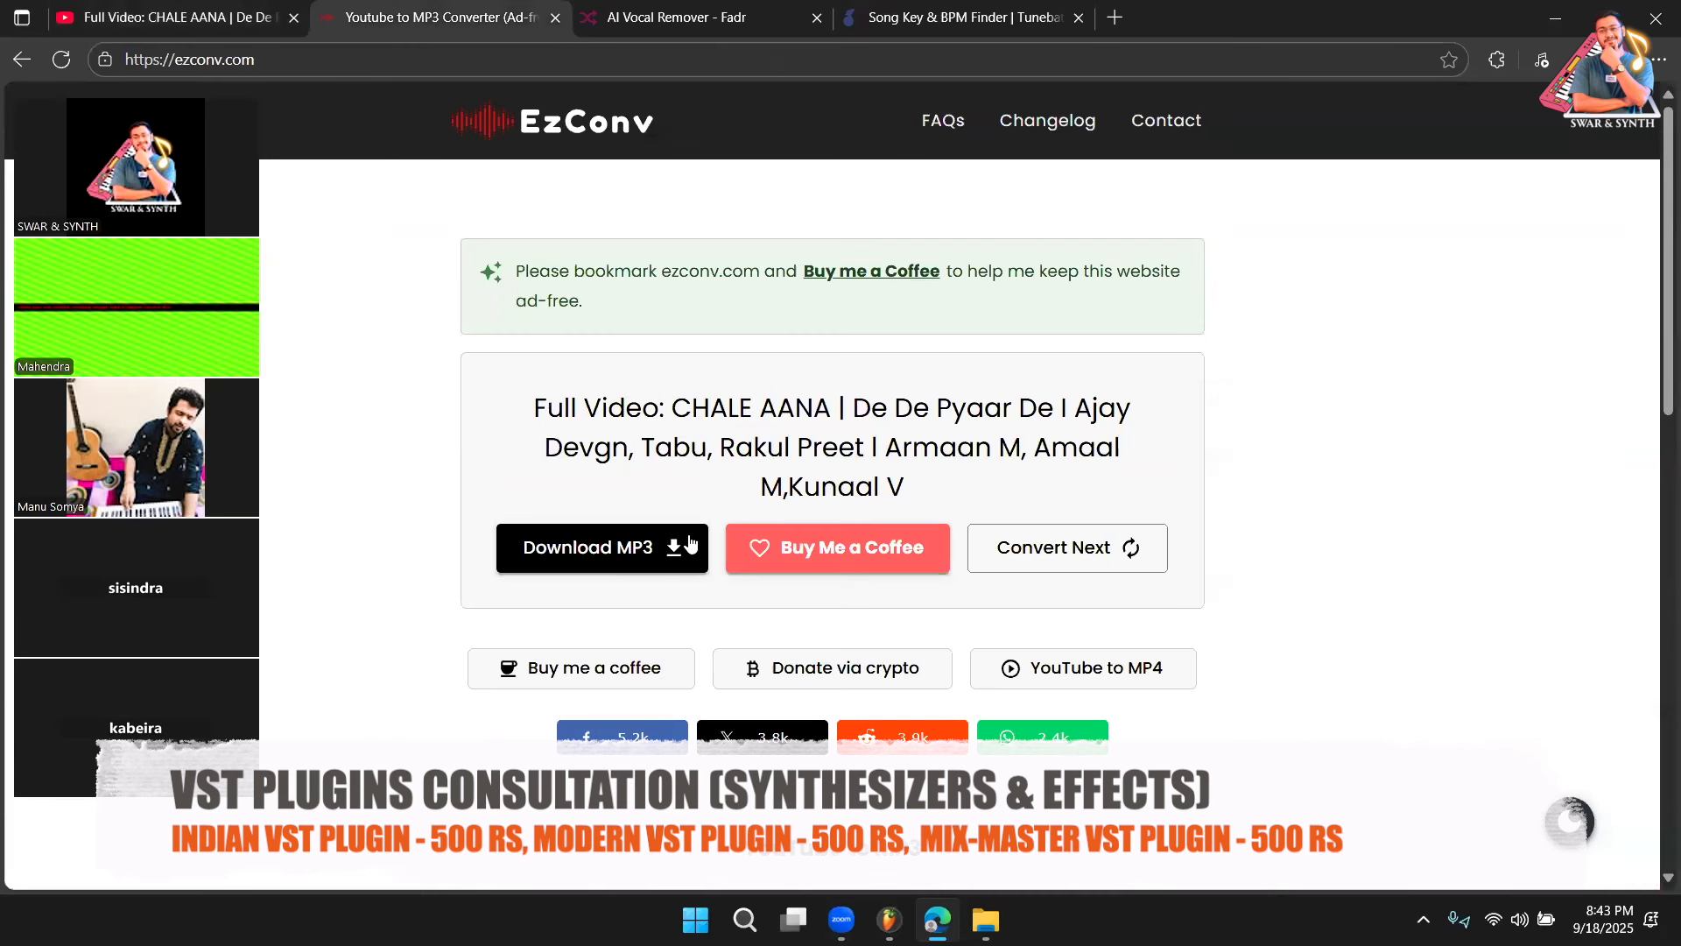
Examine the separated CHALE AANA stems in Fadr and the stem download options, and close the options without downloading
left_click(631, 18)
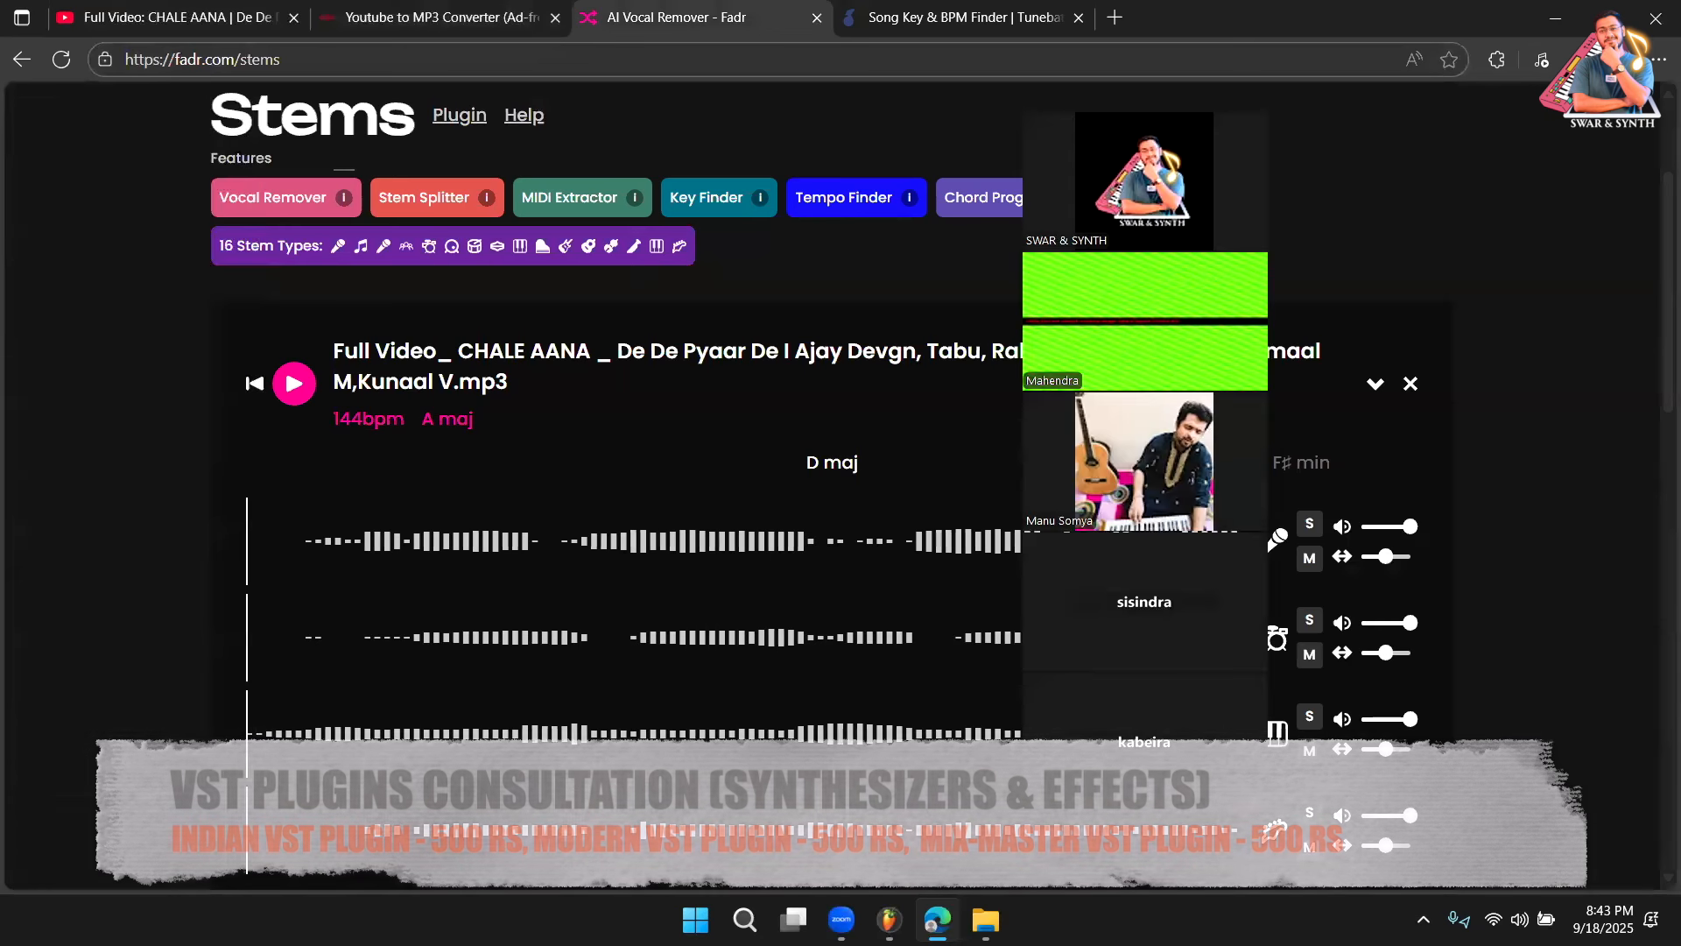
scroll(624, 583, "down", 2)
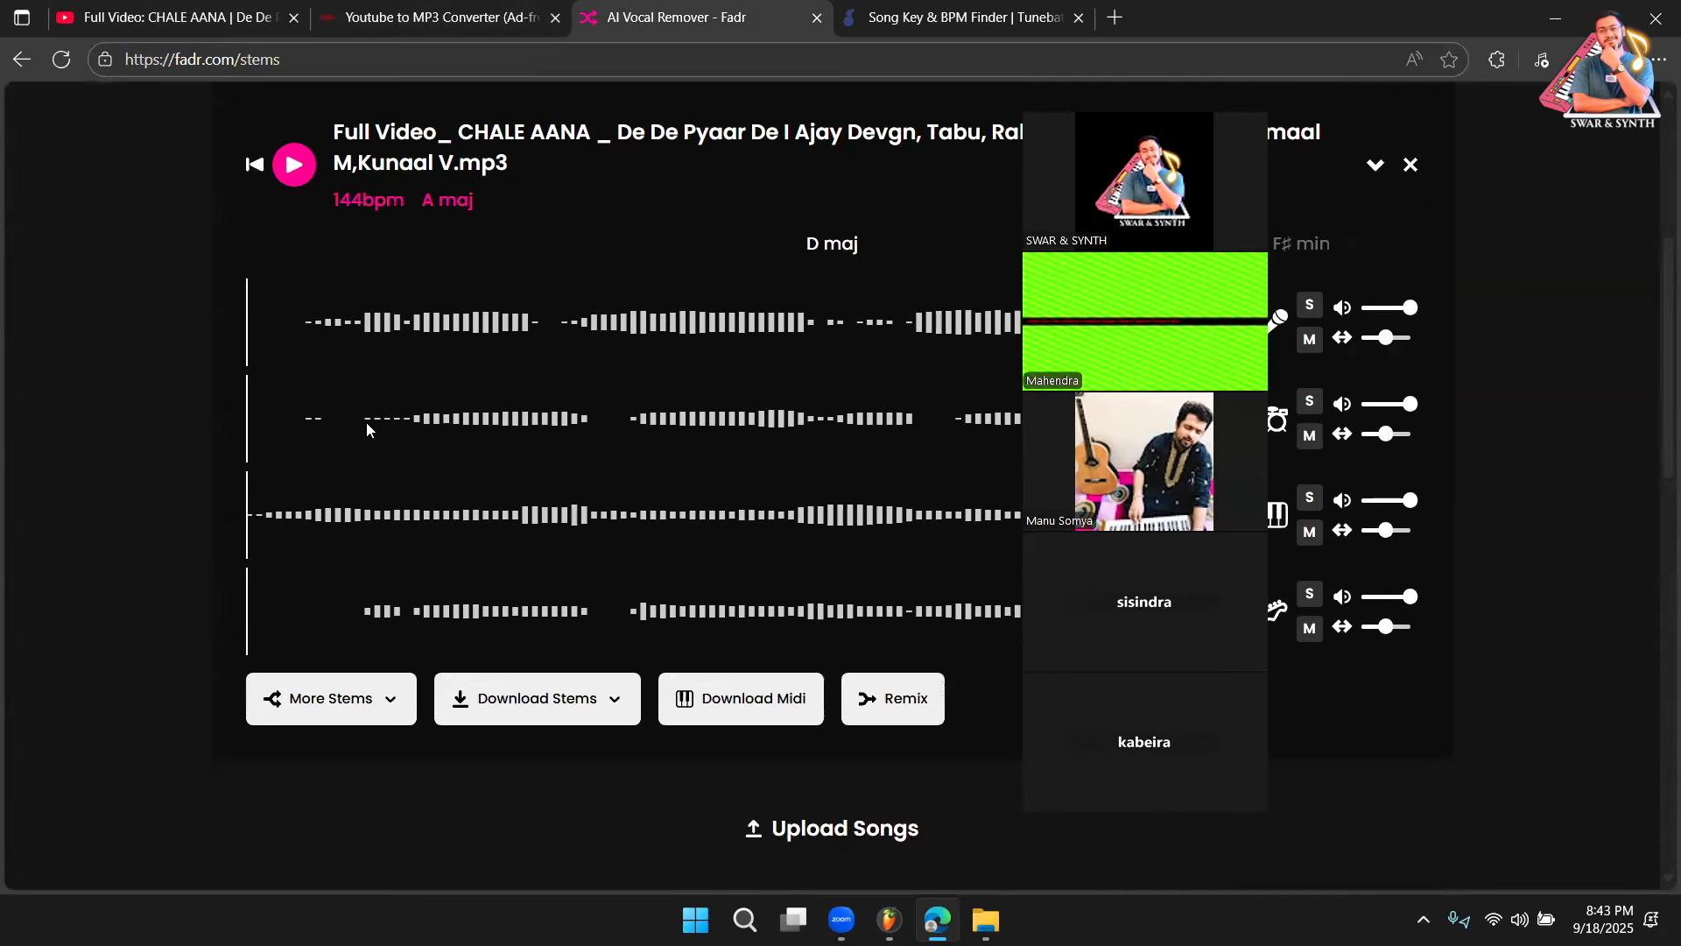
left_click(553, 714)
scroll(465, 648, "down", 2)
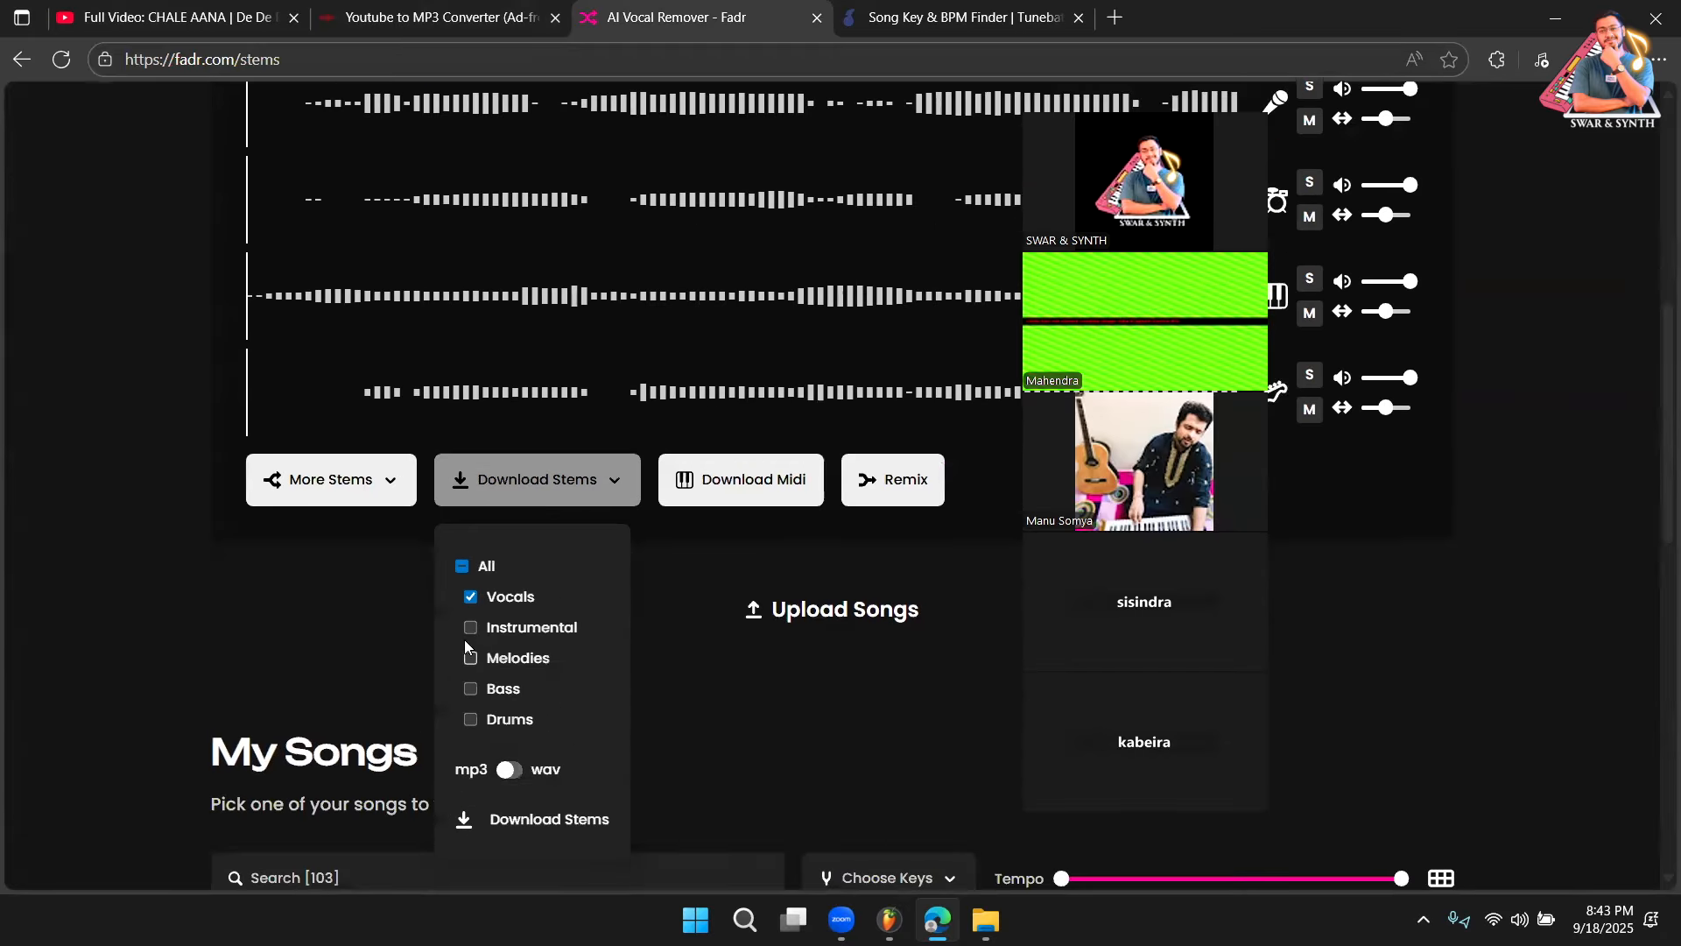
left_click(827, 735)
scroll(508, 302, "up", 3)
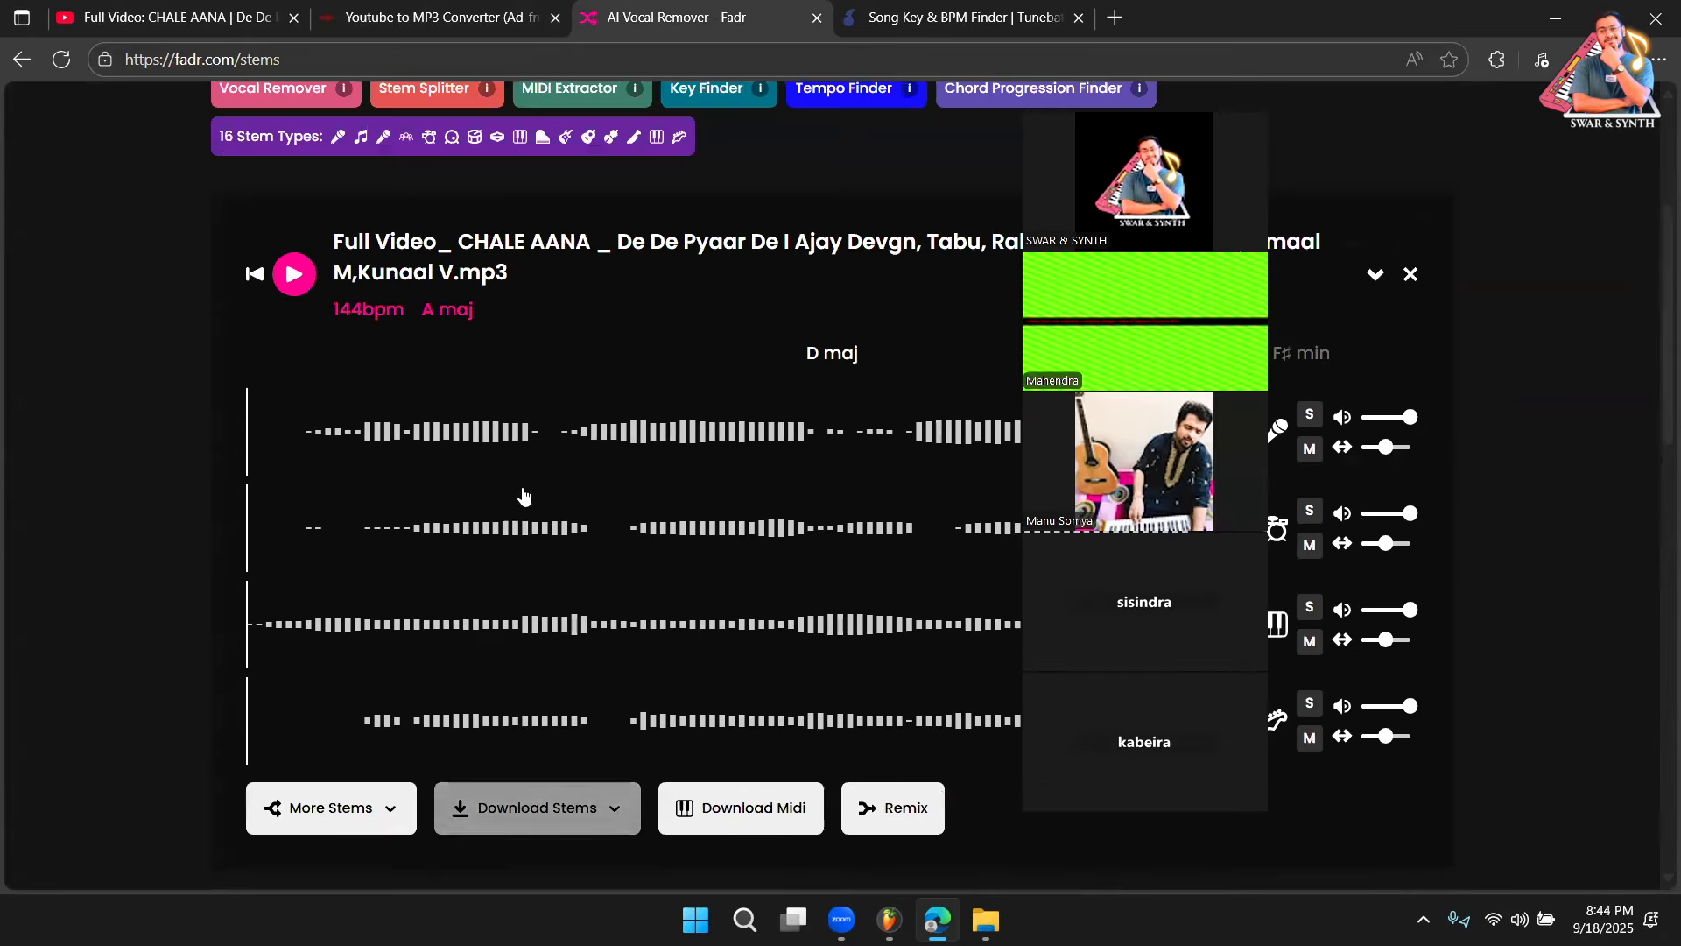
Check the vocal's key and BPM in the Tunebat results and switch back to FL Studio
left_click(863, 37)
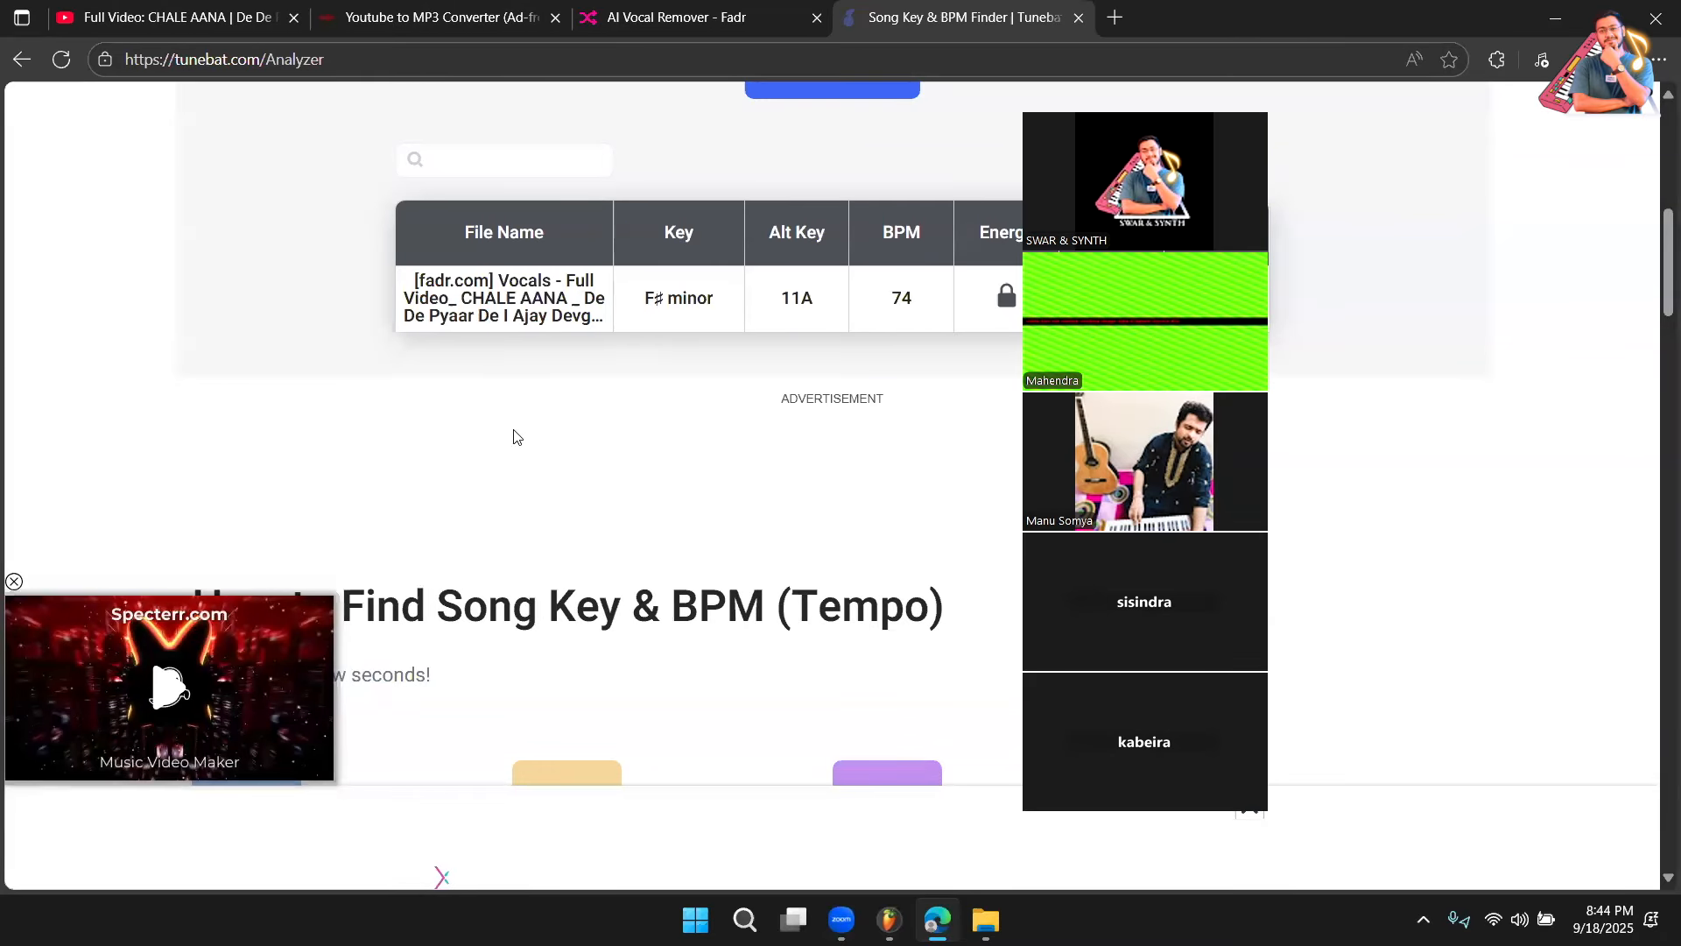
scroll(652, 372, "up", 1)
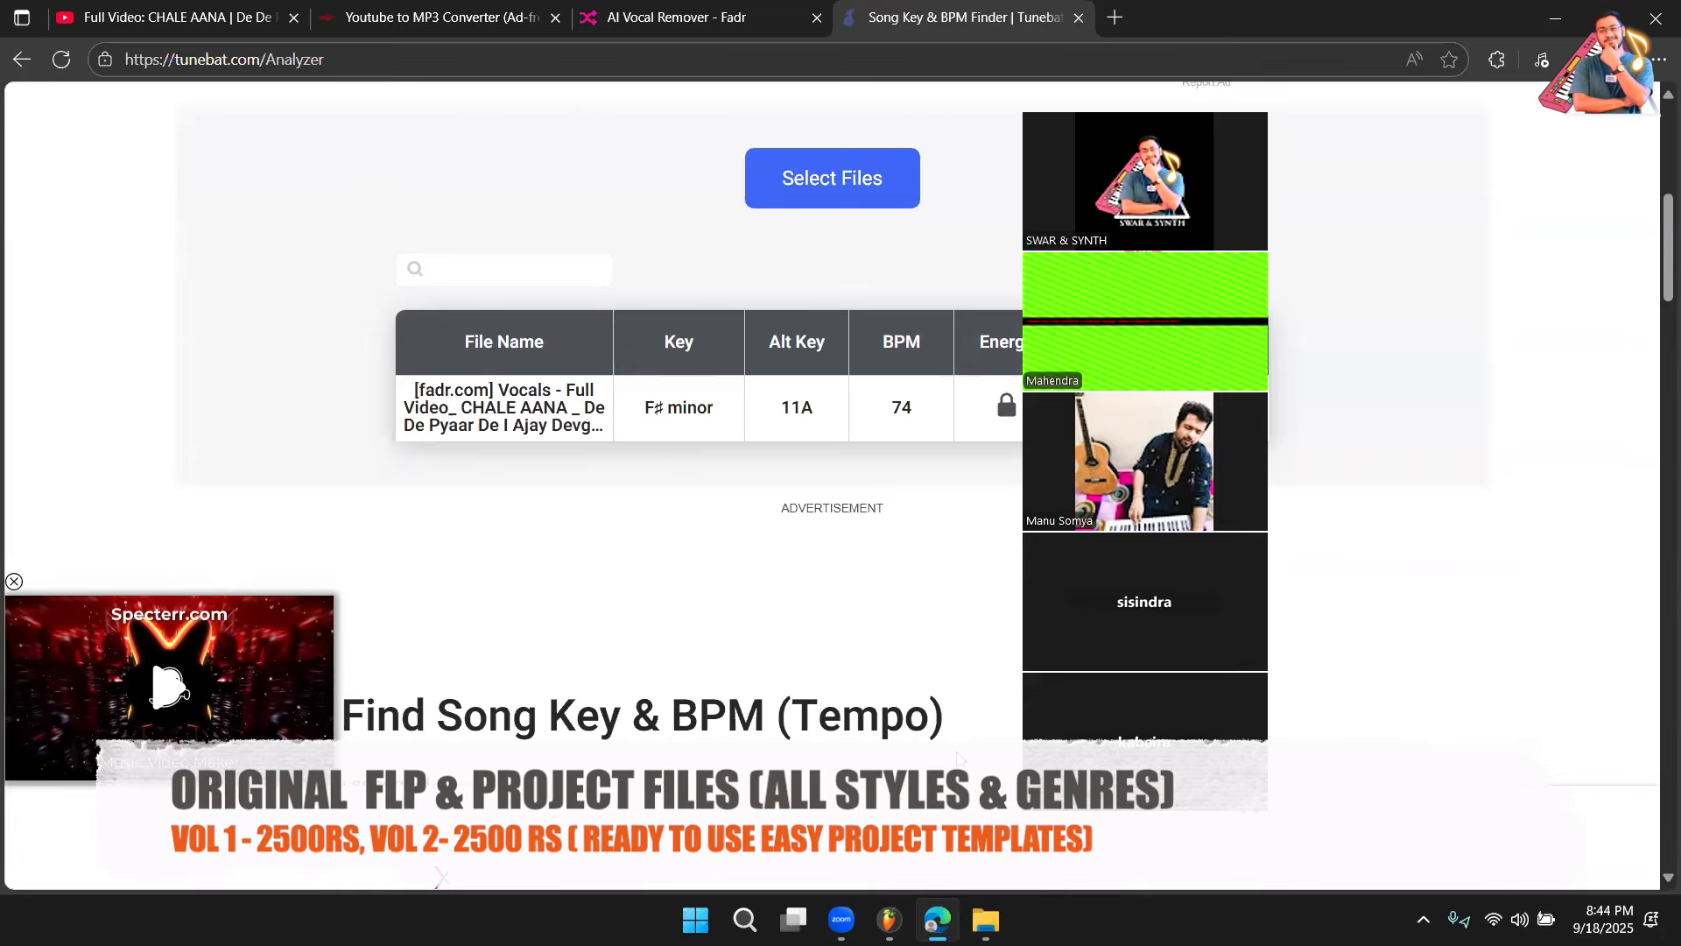
left_click(889, 919)
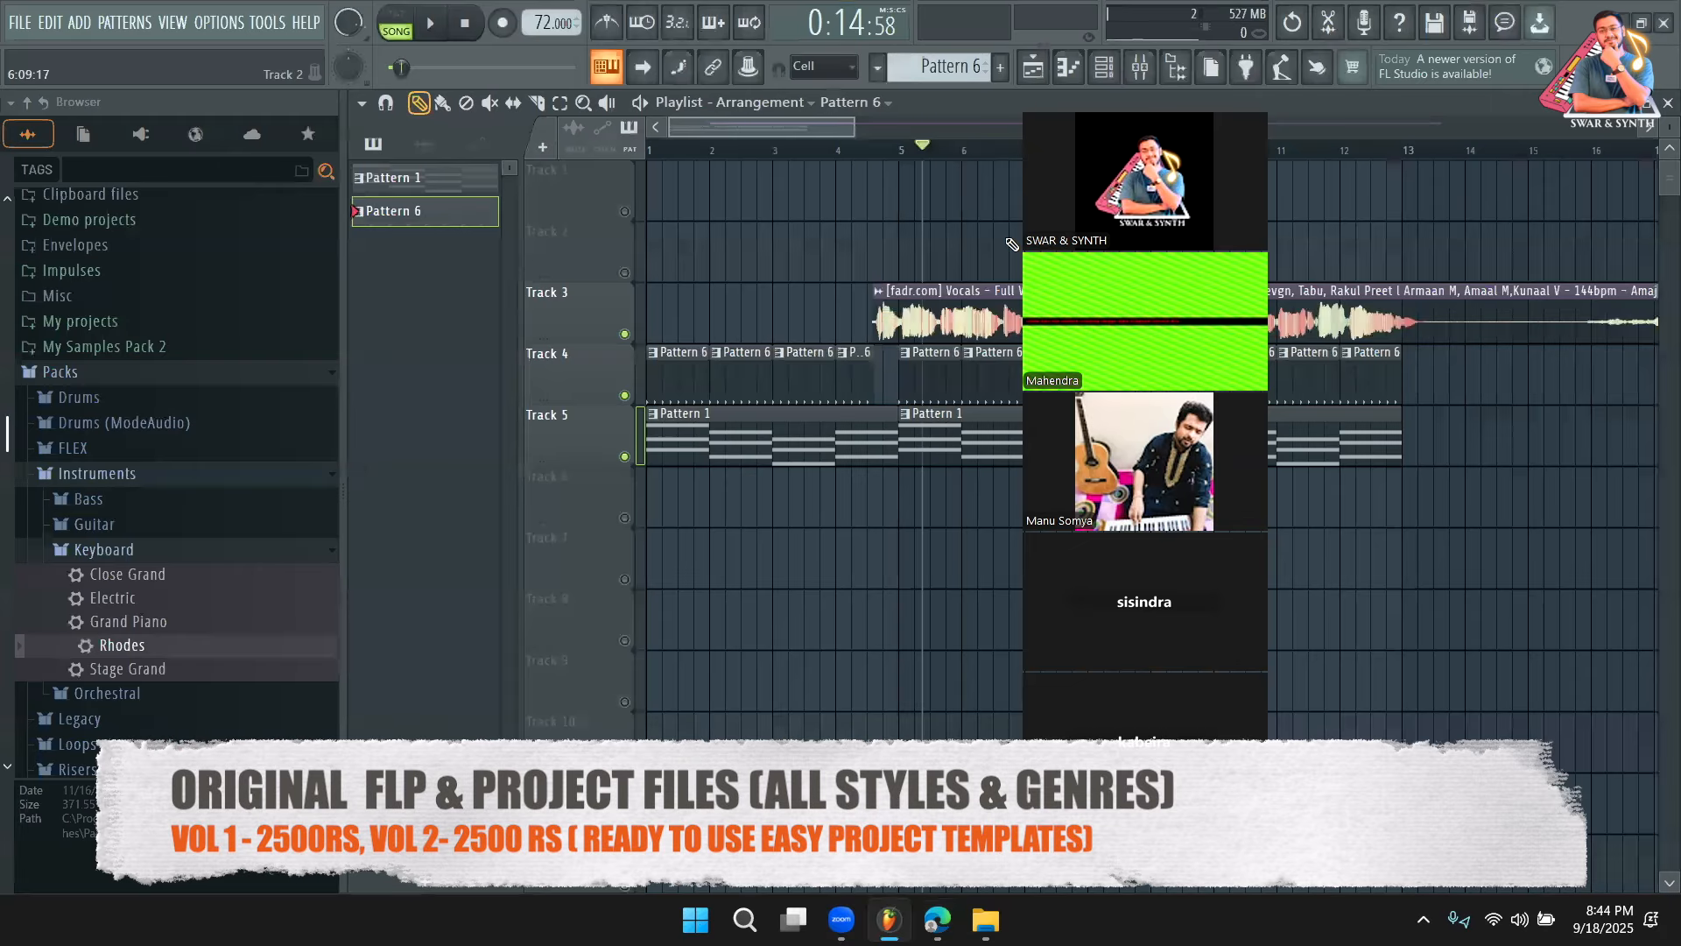
left_click_drag(1176, 111, 1316, 97)
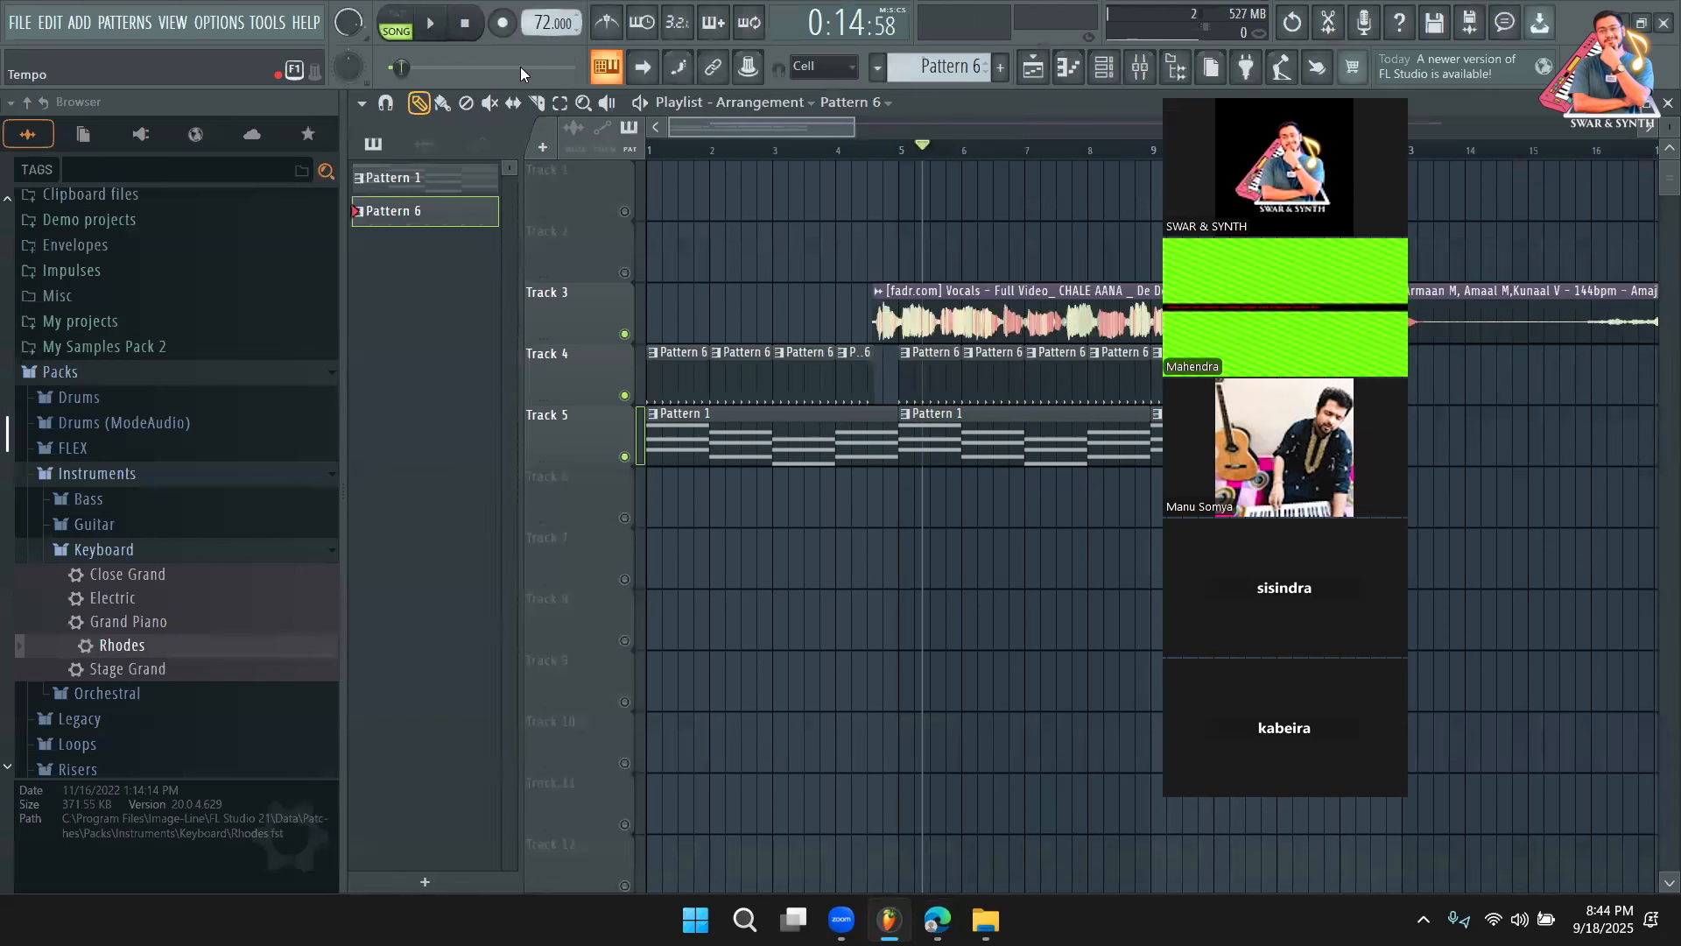
Show the channel rack, select the empty Pattern 12, and load the Rhodes keyboard preset onto the existing Rhodes channel
left_click(1102, 70)
left_click(1102, 71)
left_click(1101, 70)
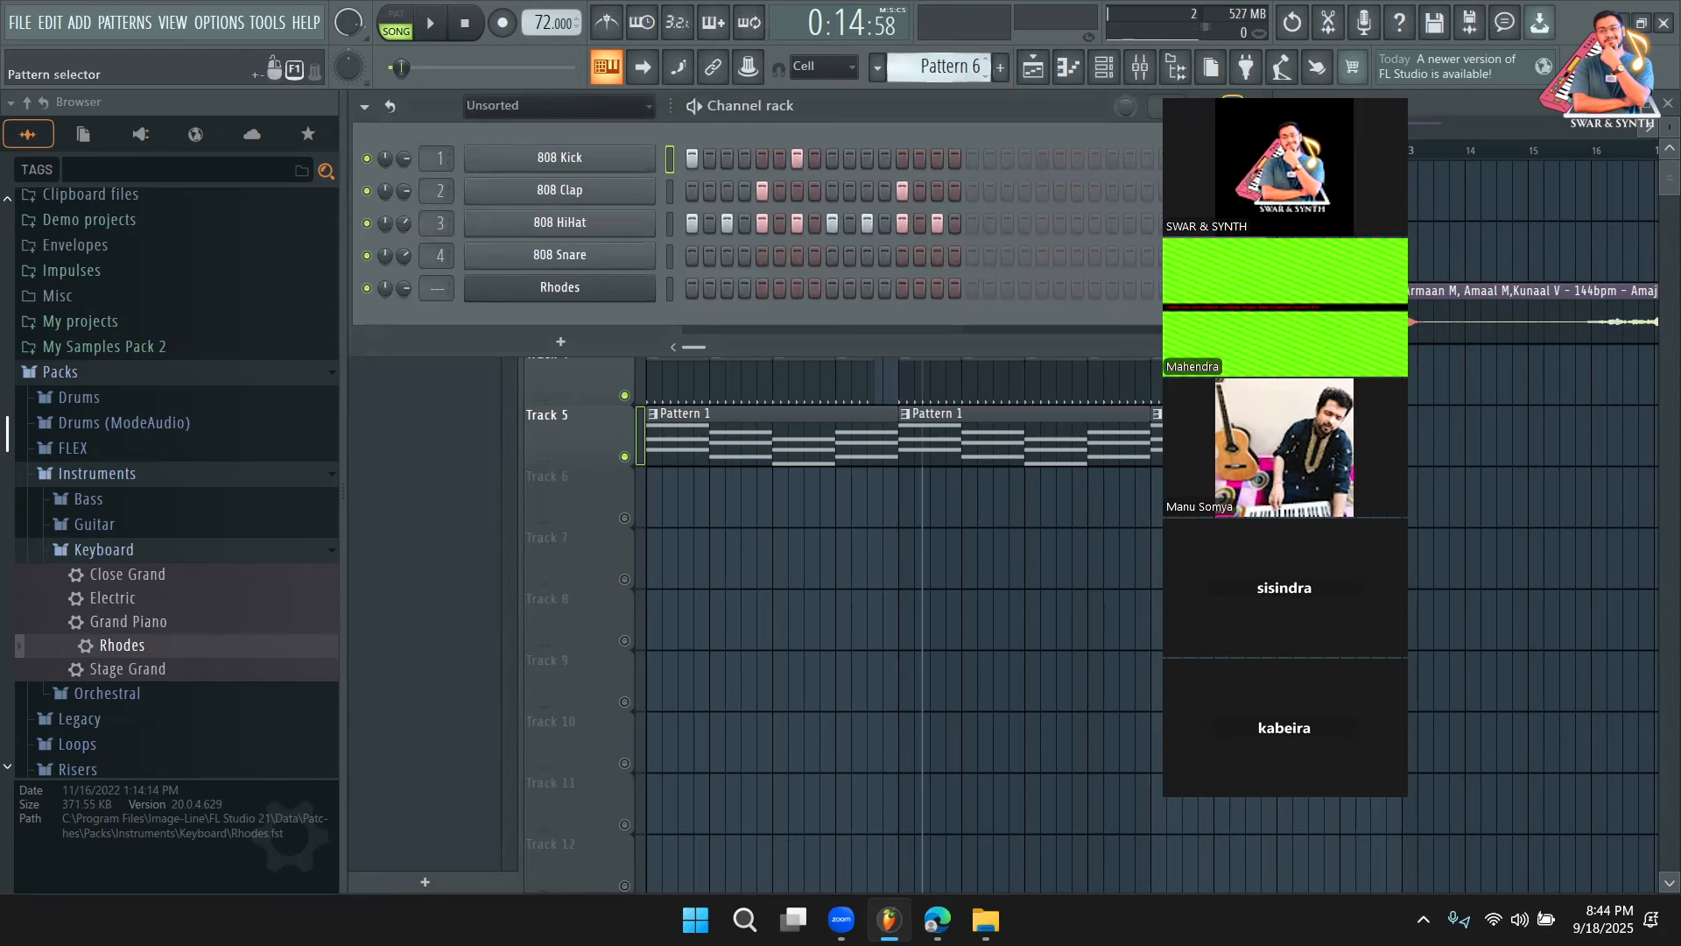
left_click_drag(940, 69, 941, 42)
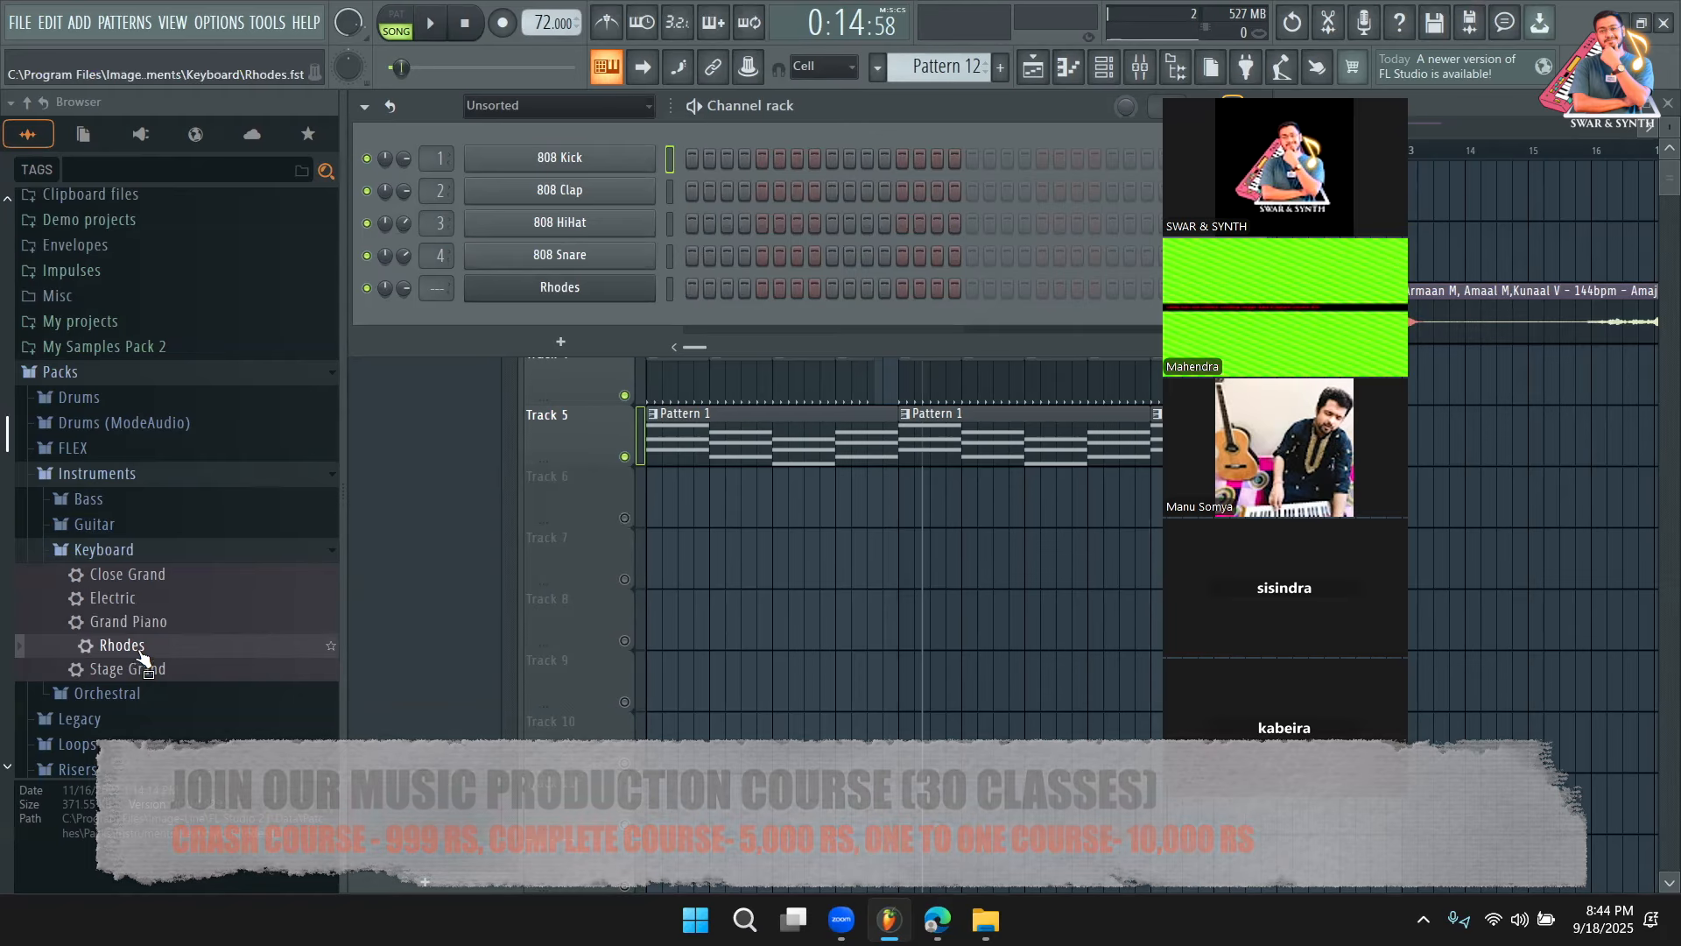
left_click_drag(134, 646, 560, 293)
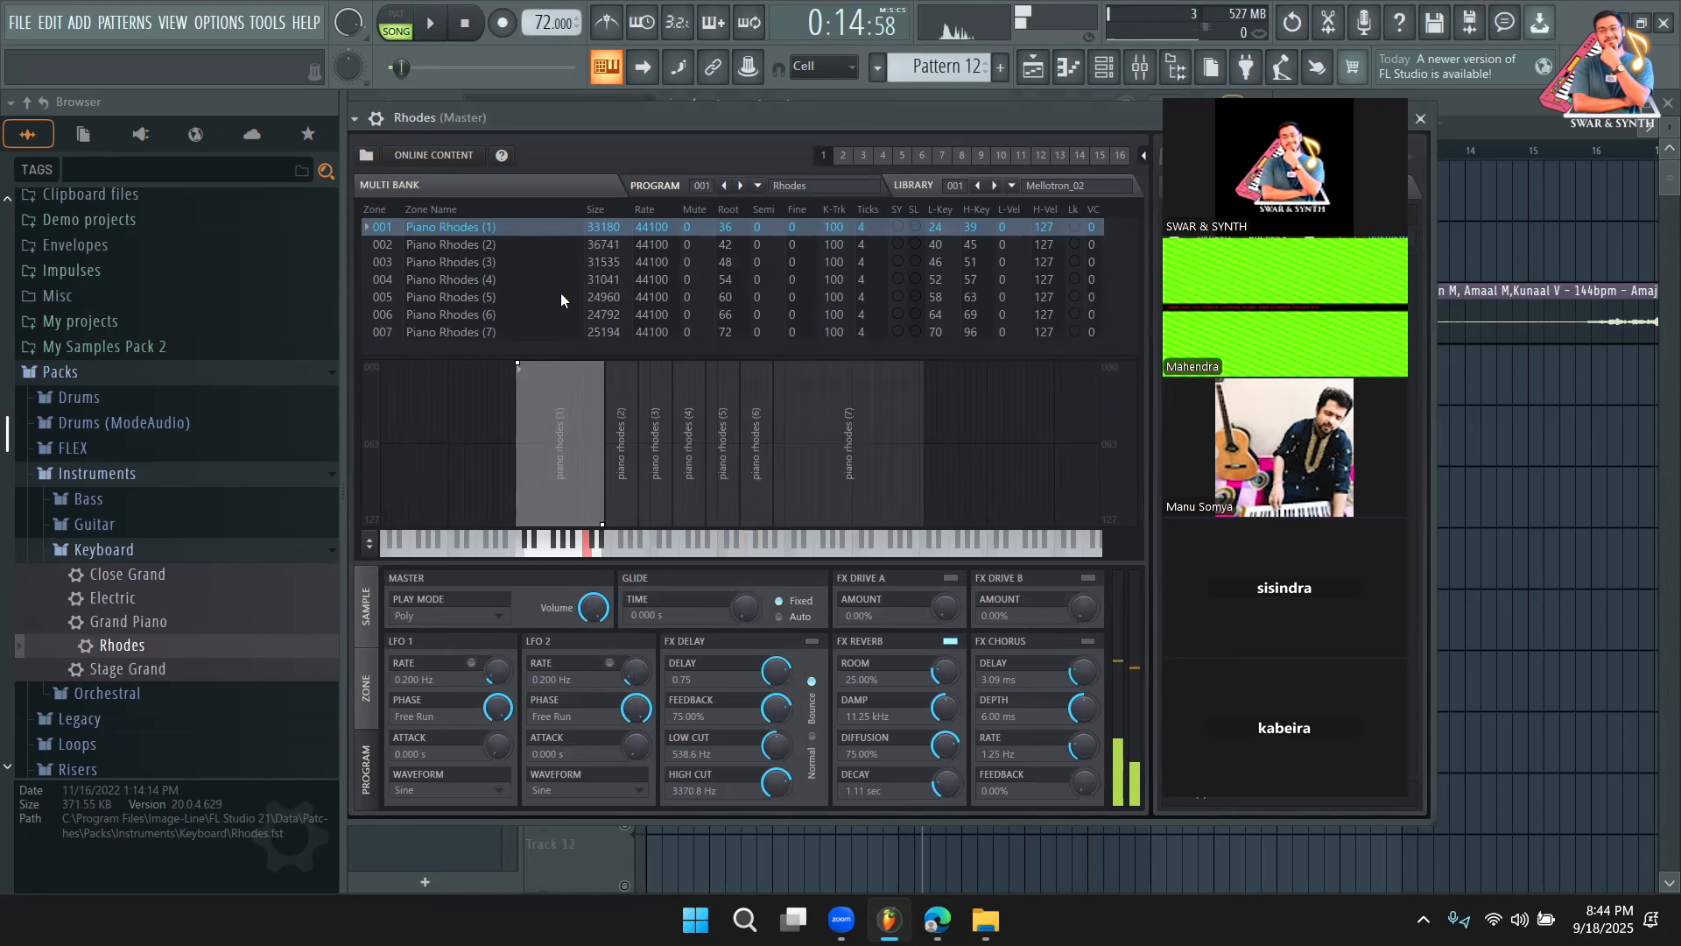
left_click_drag(788, 117, 800, 289)
Review Pattern 1's Rhodes chords and the snap-to-scale root and scale settings in the piano roll, and return to the playlist
left_click(864, 107)
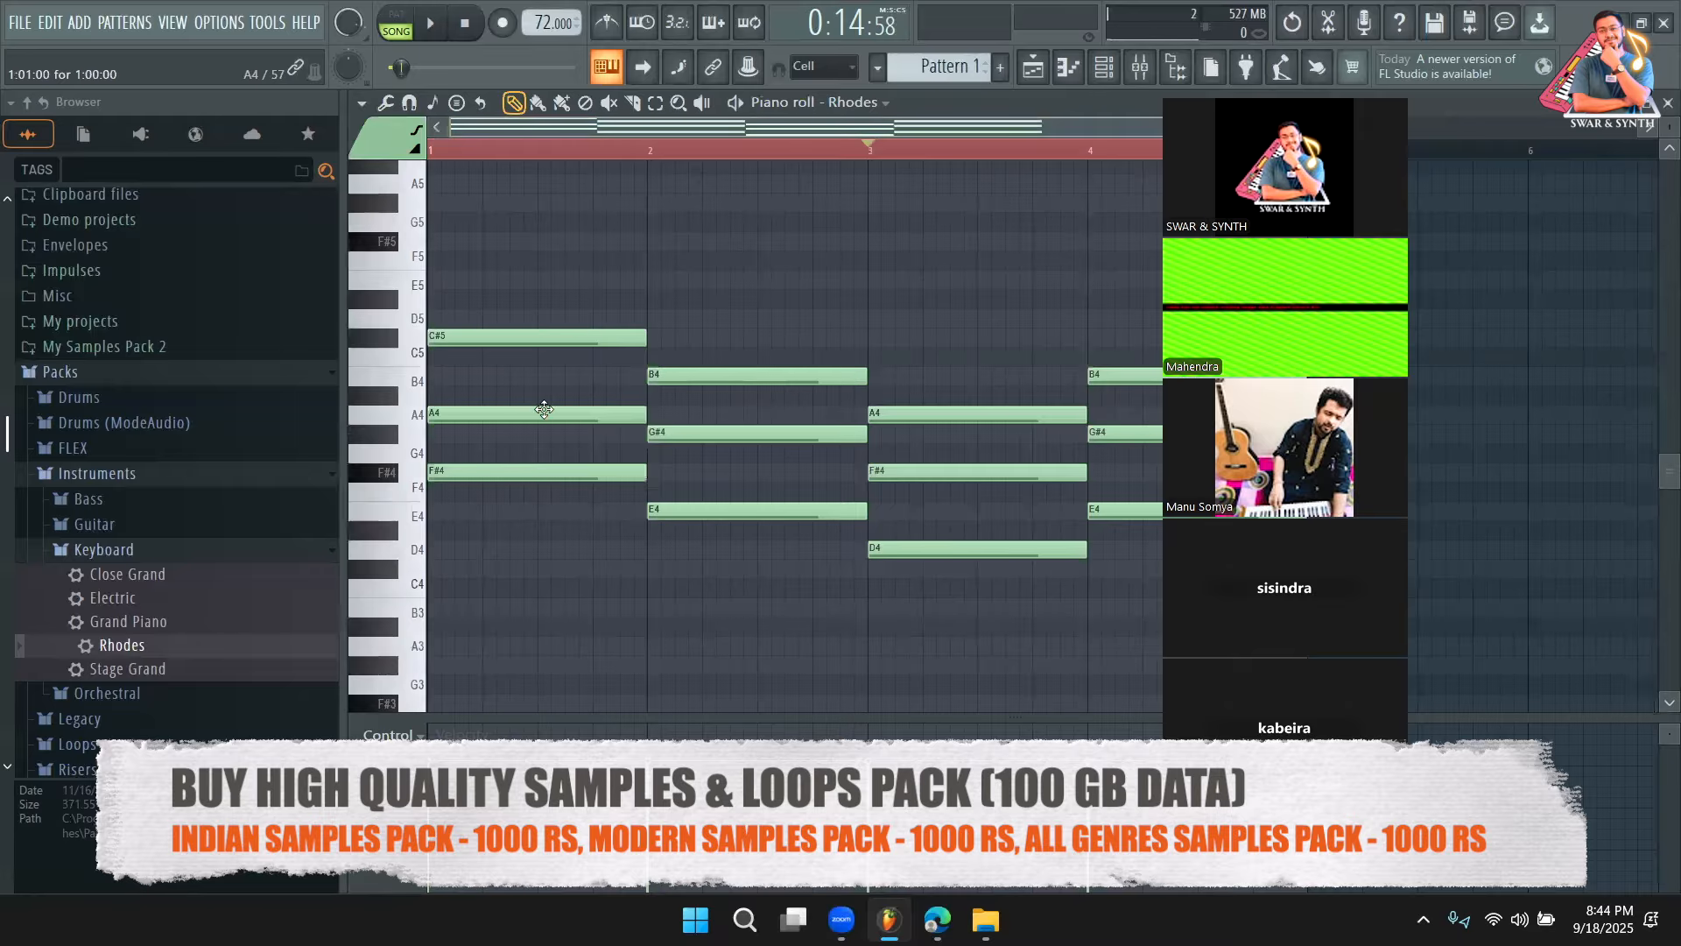
left_click(434, 105)
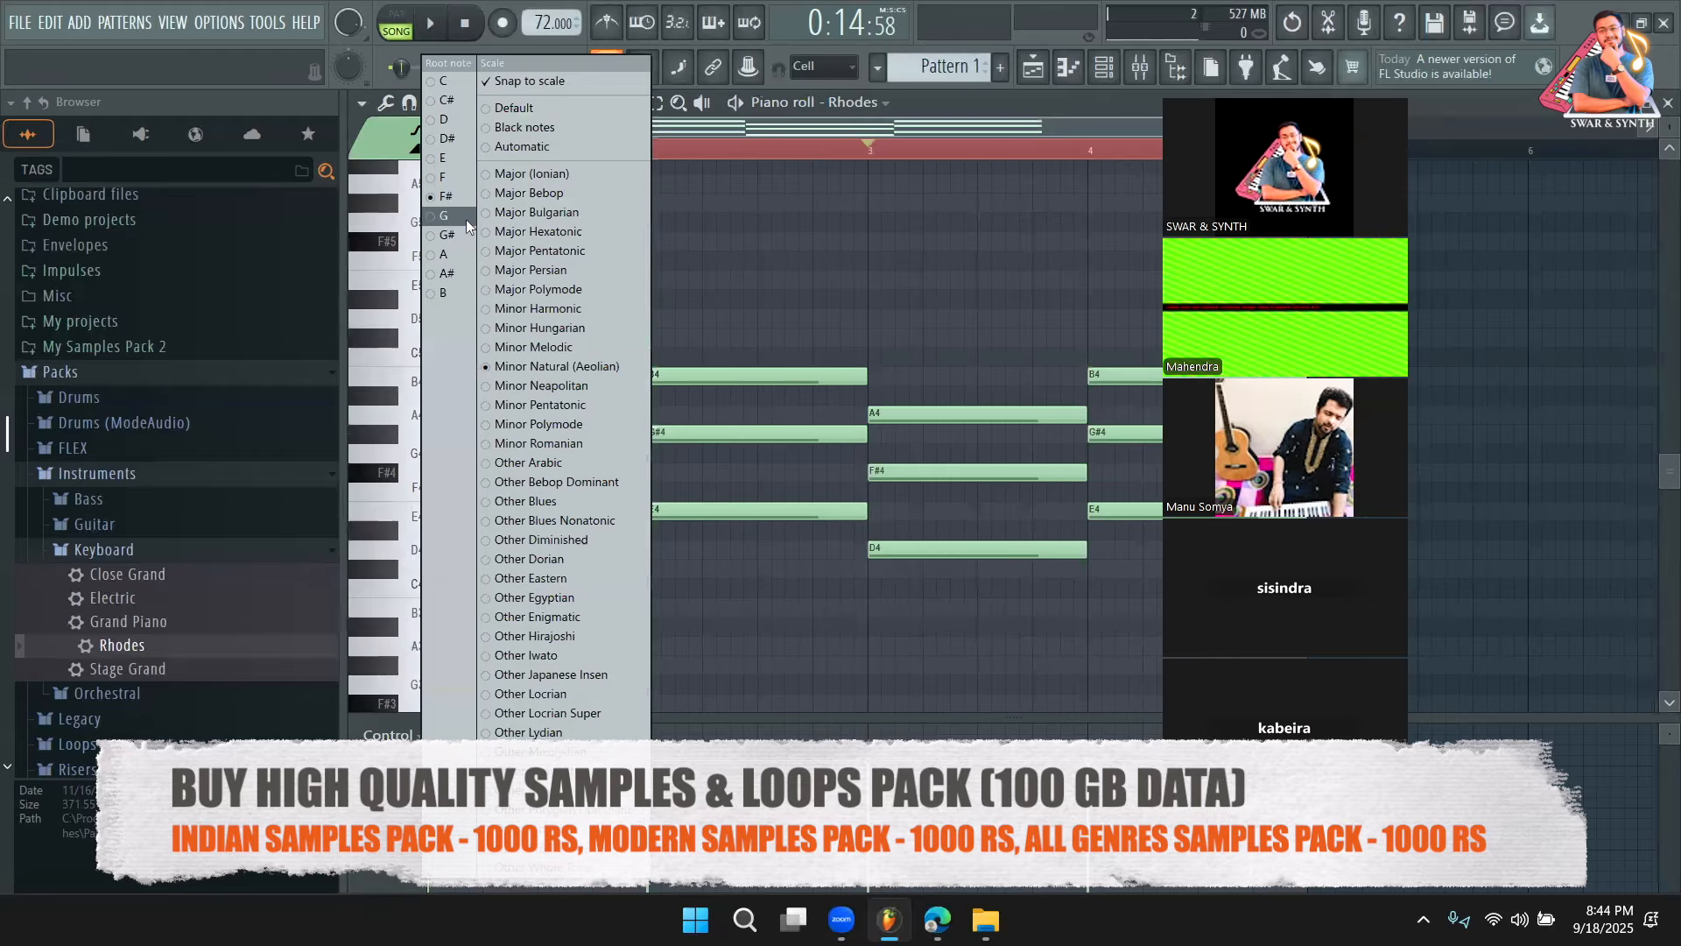
left_click(824, 170)
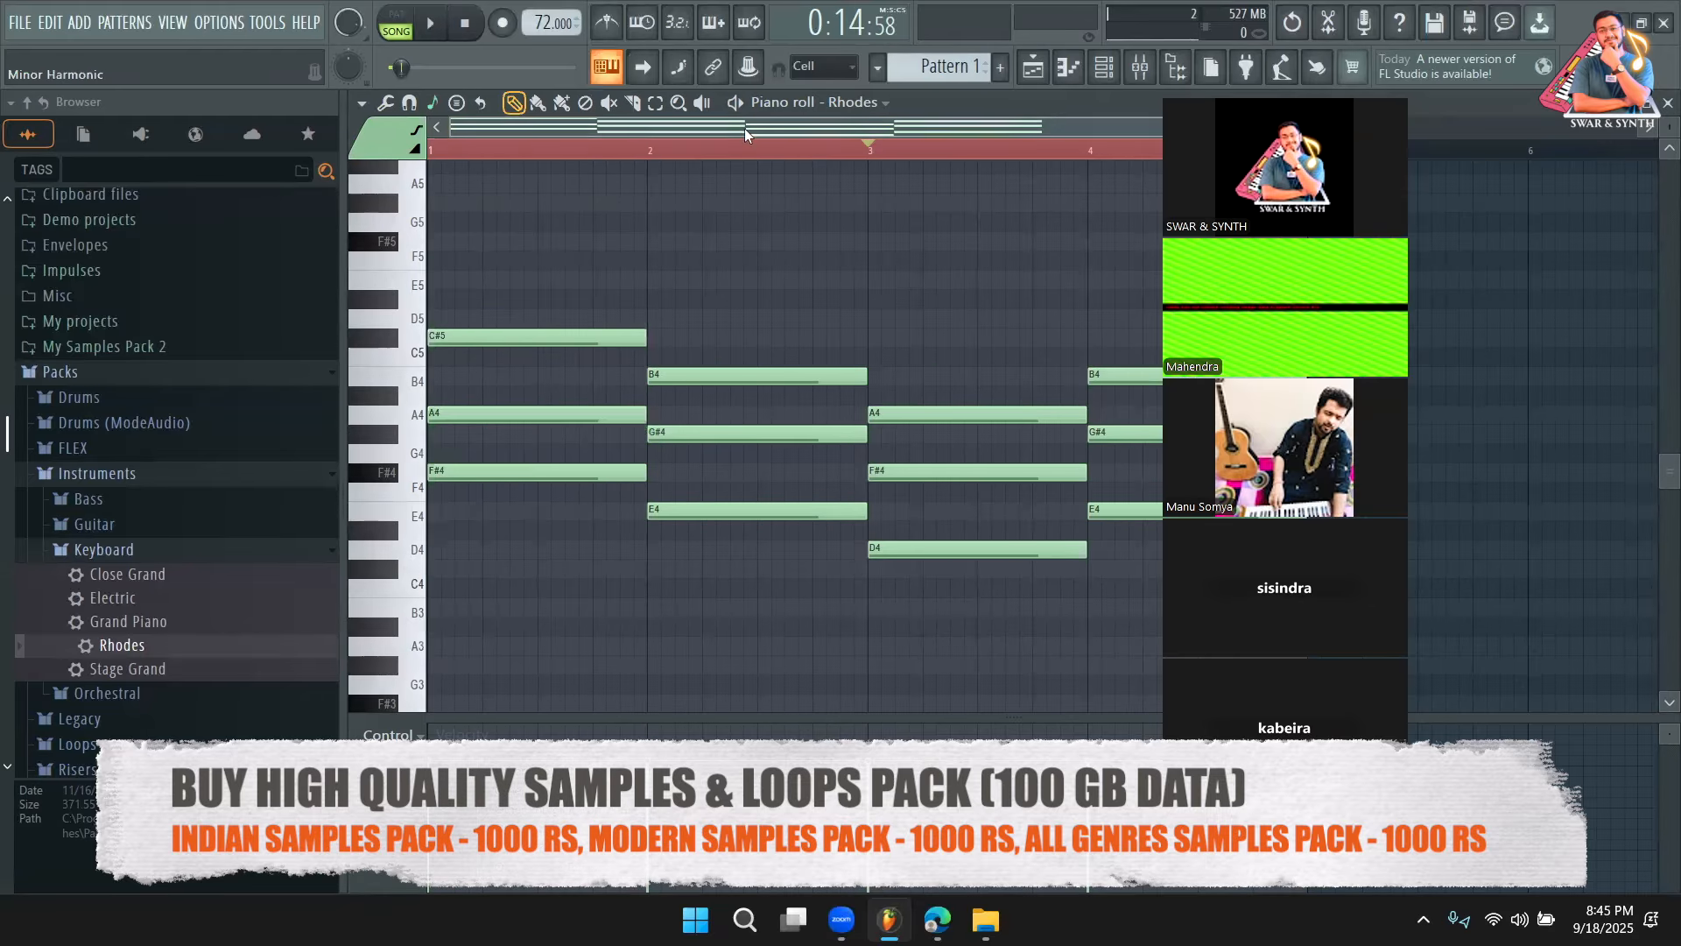
left_click(1033, 68)
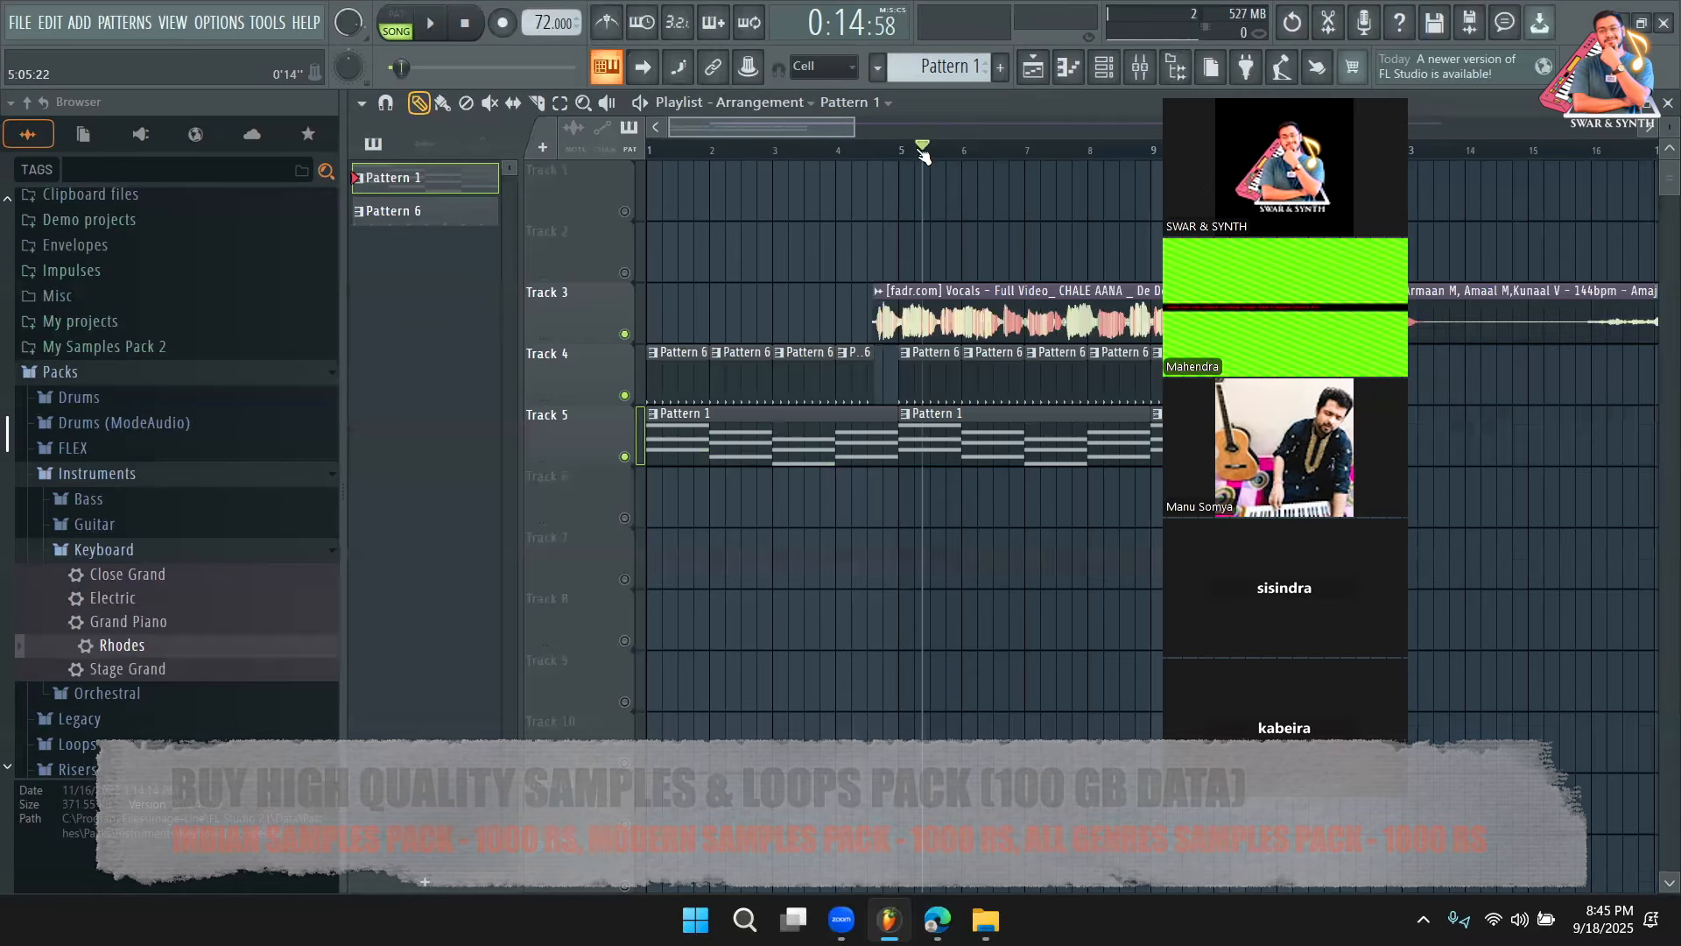
Enable the metronome, mute Tracks 4 and 5, and play the vocal alone from bar 5 to check its timing
left_click(917, 151)
left_click(606, 21)
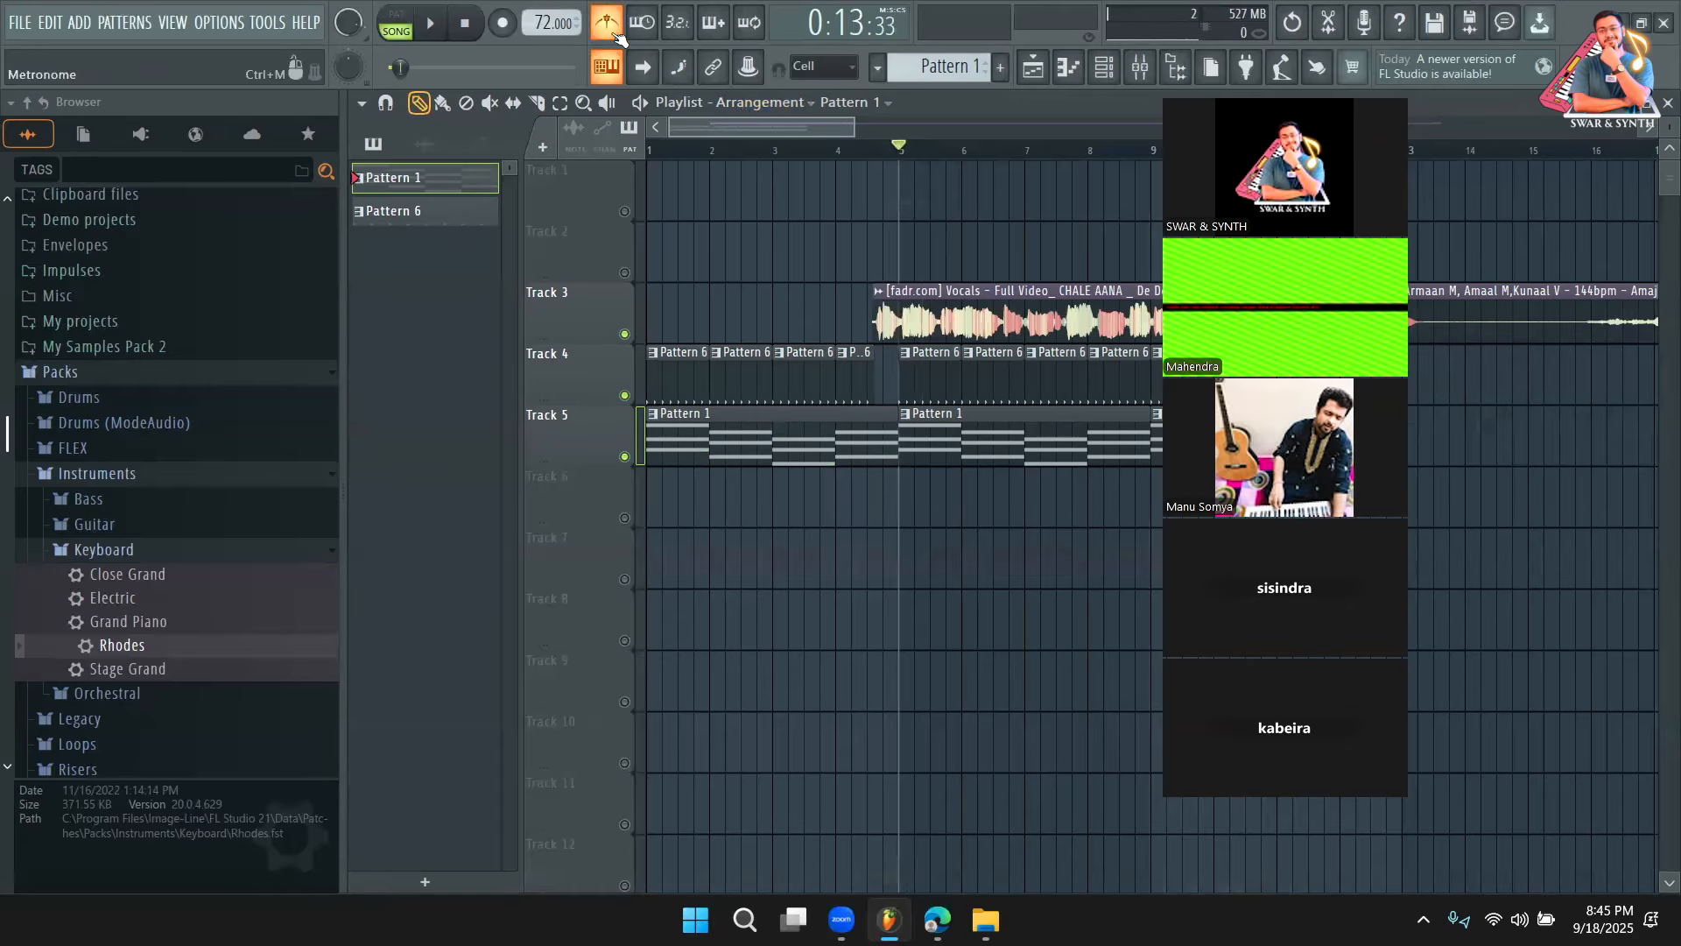
left_click(624, 395)
left_click(625, 456)
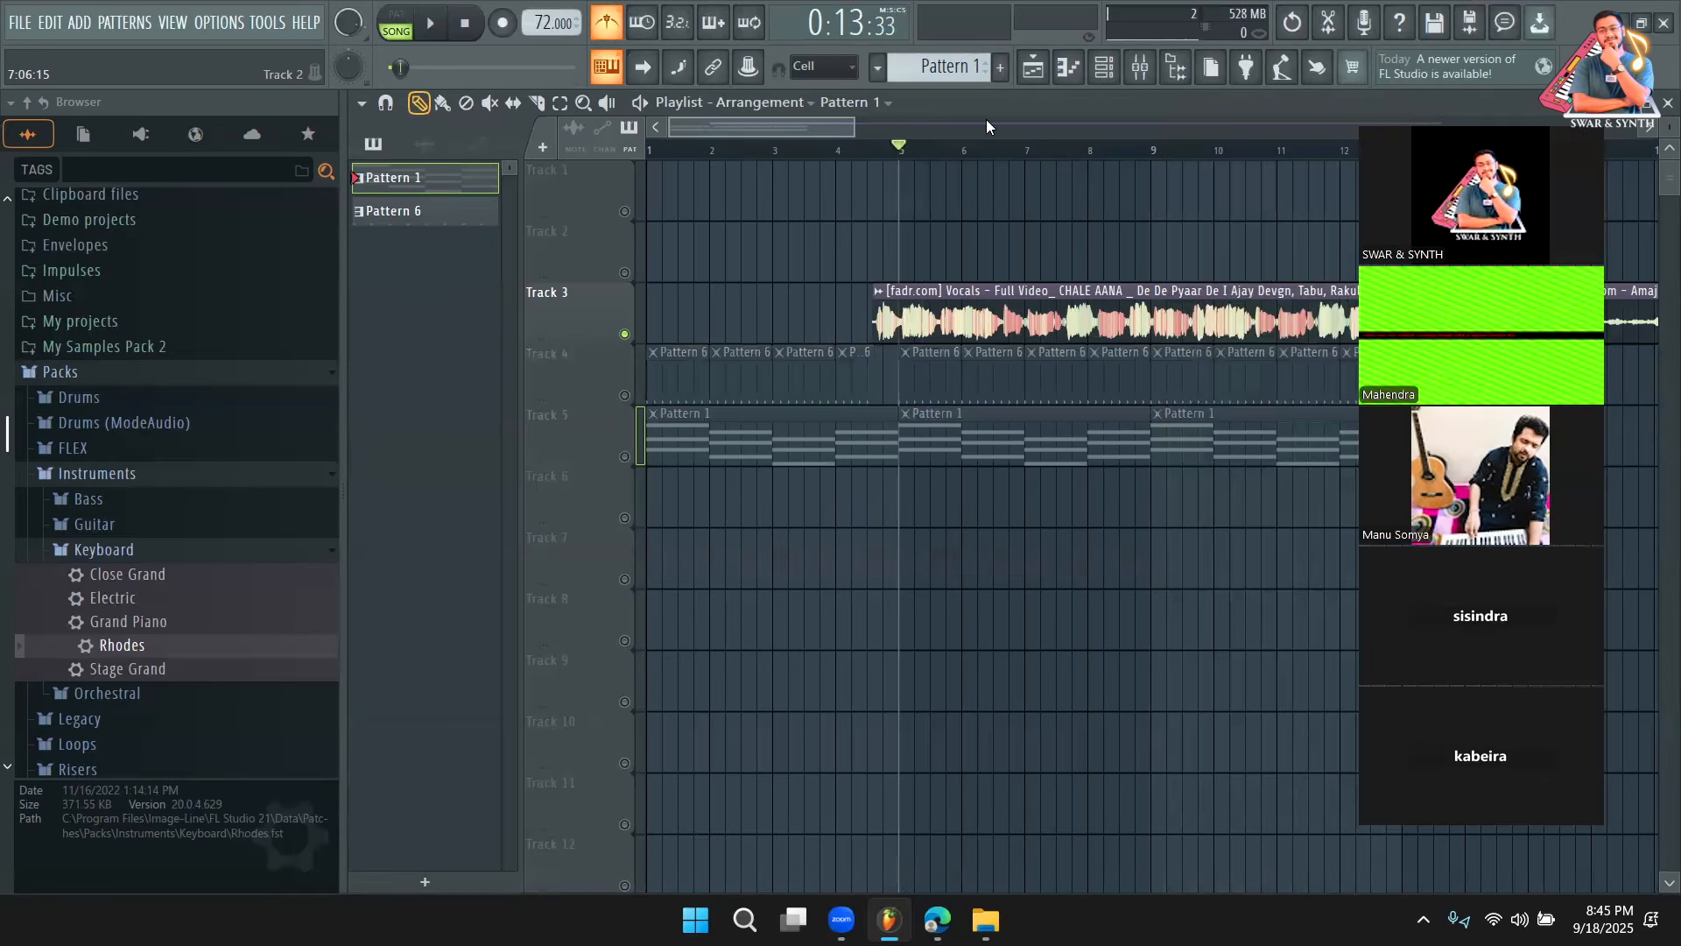
left_click_drag(846, 129, 795, 125)
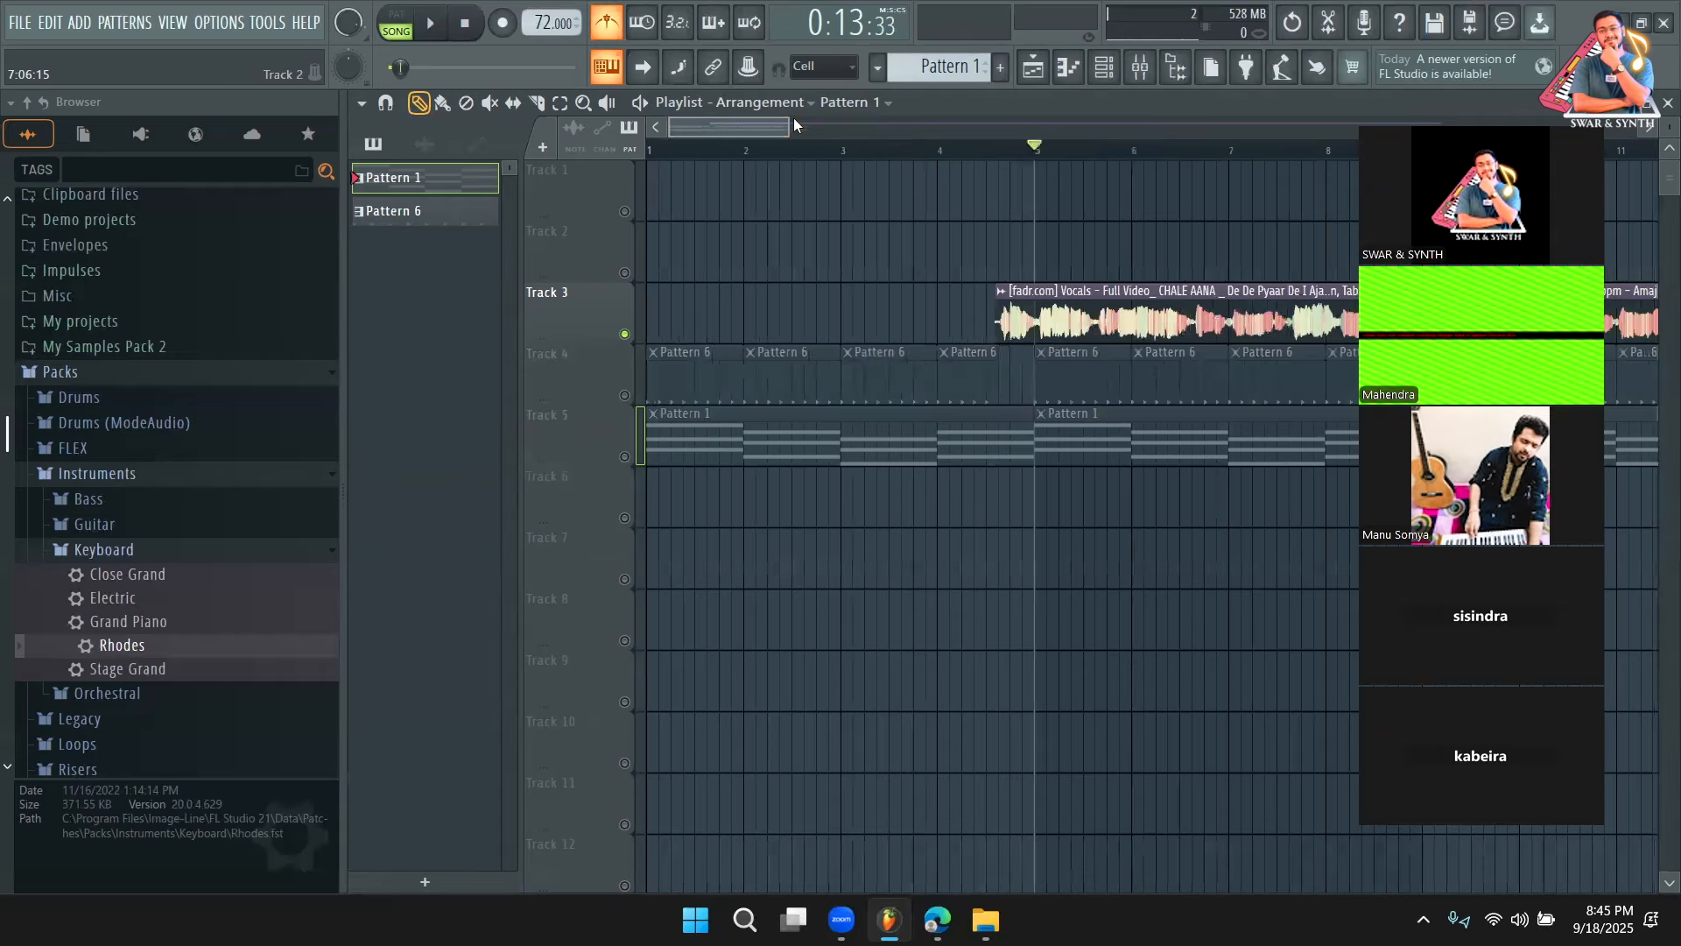
key("space")
key("space")
left_click_drag(758, 128, 785, 128)
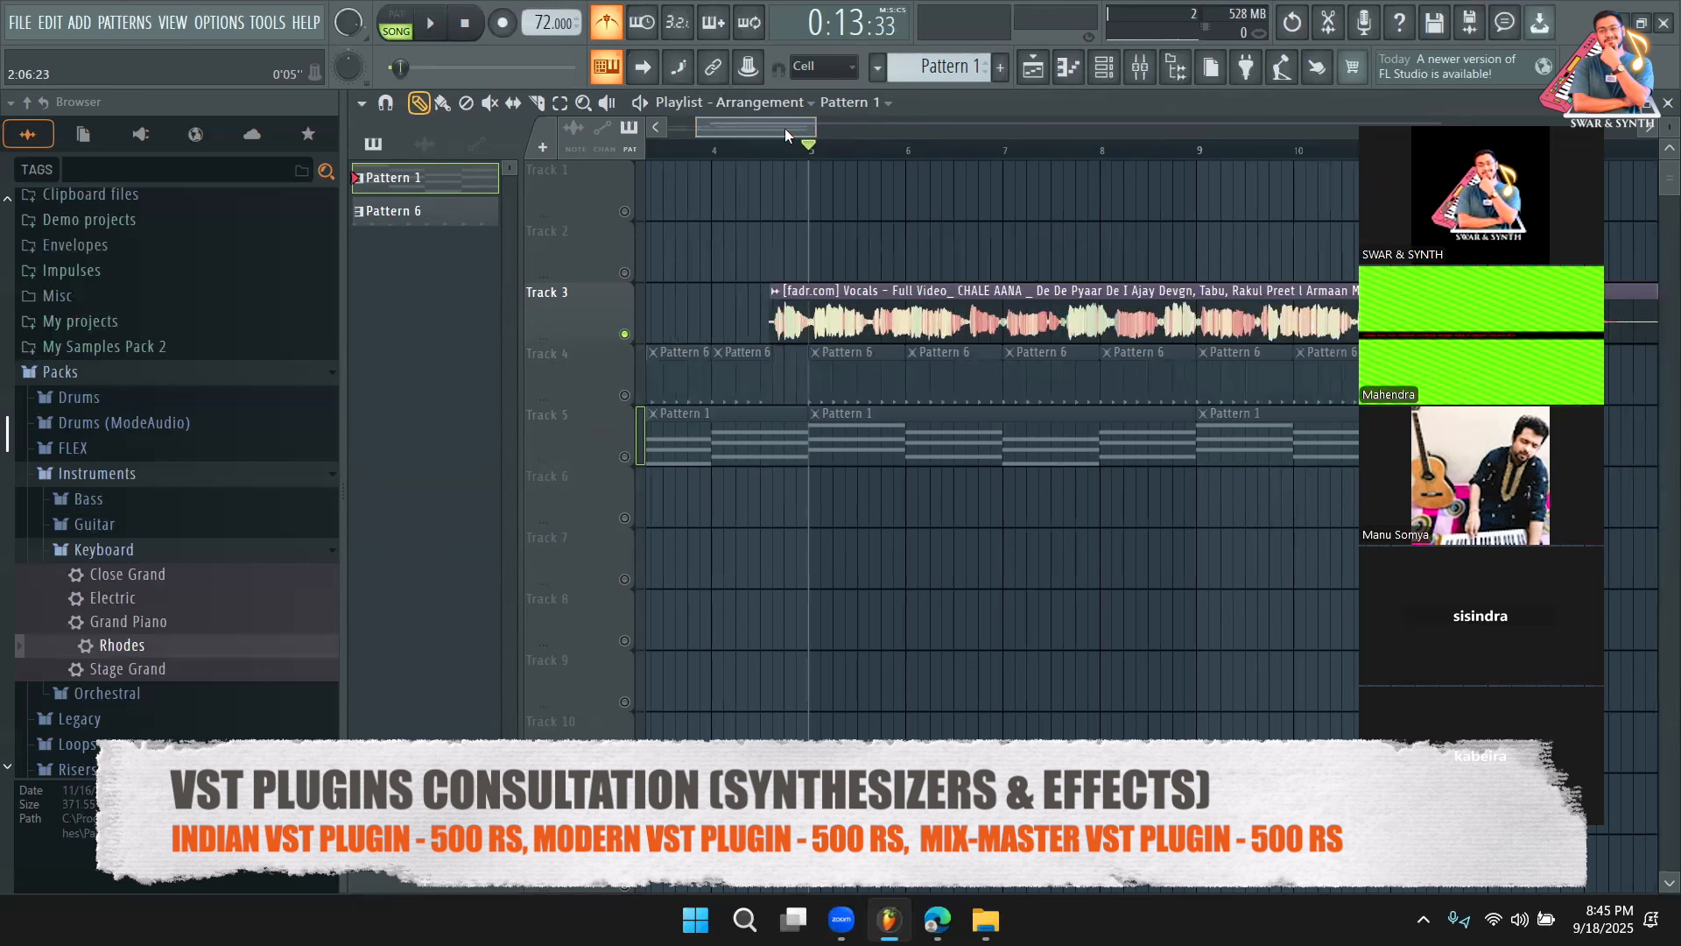
key("space")
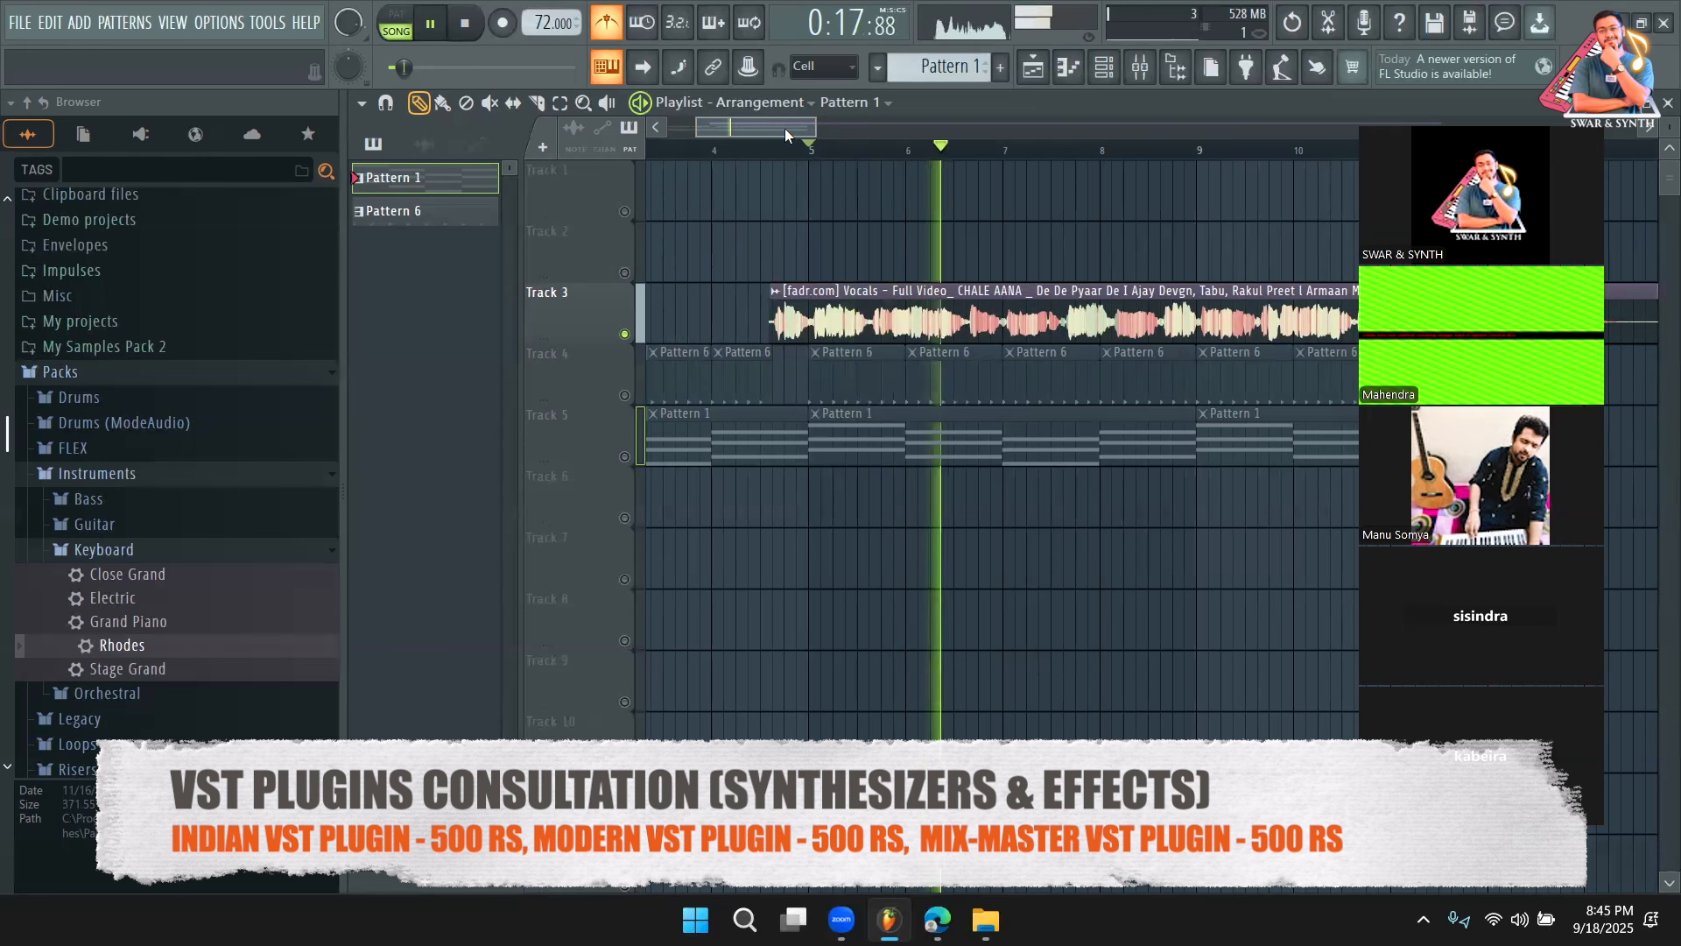
key("space")
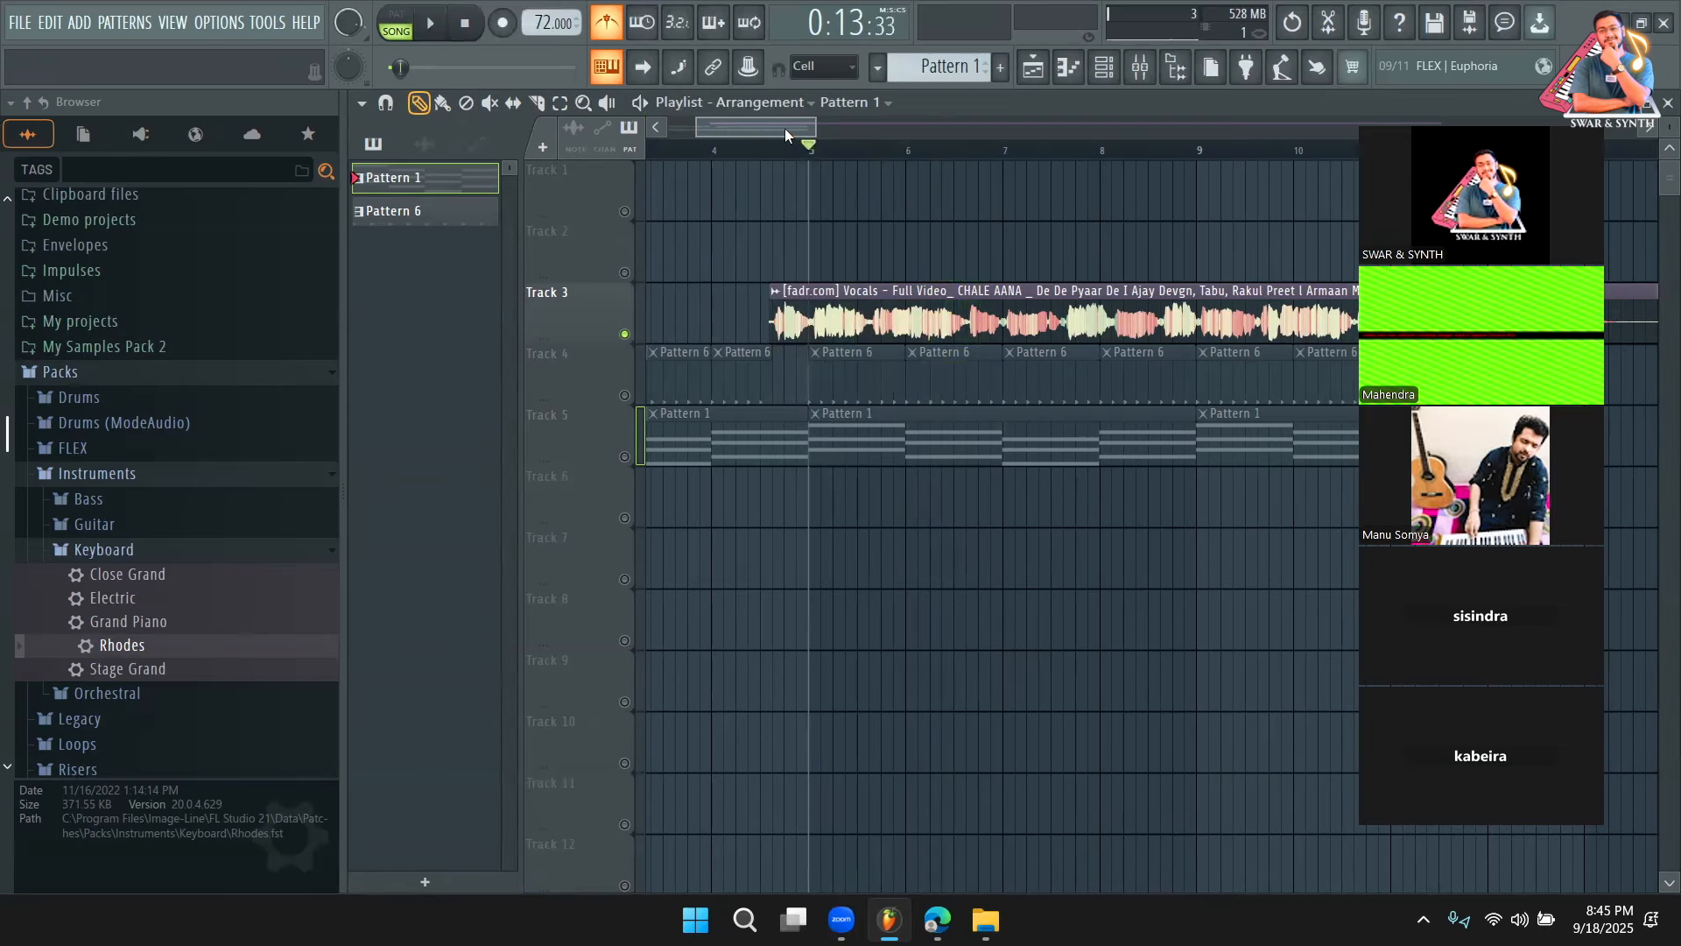
Unmute Track 4, play the vocal with the drum pattern from bar 5, and turn the metronome off
left_click(626, 396)
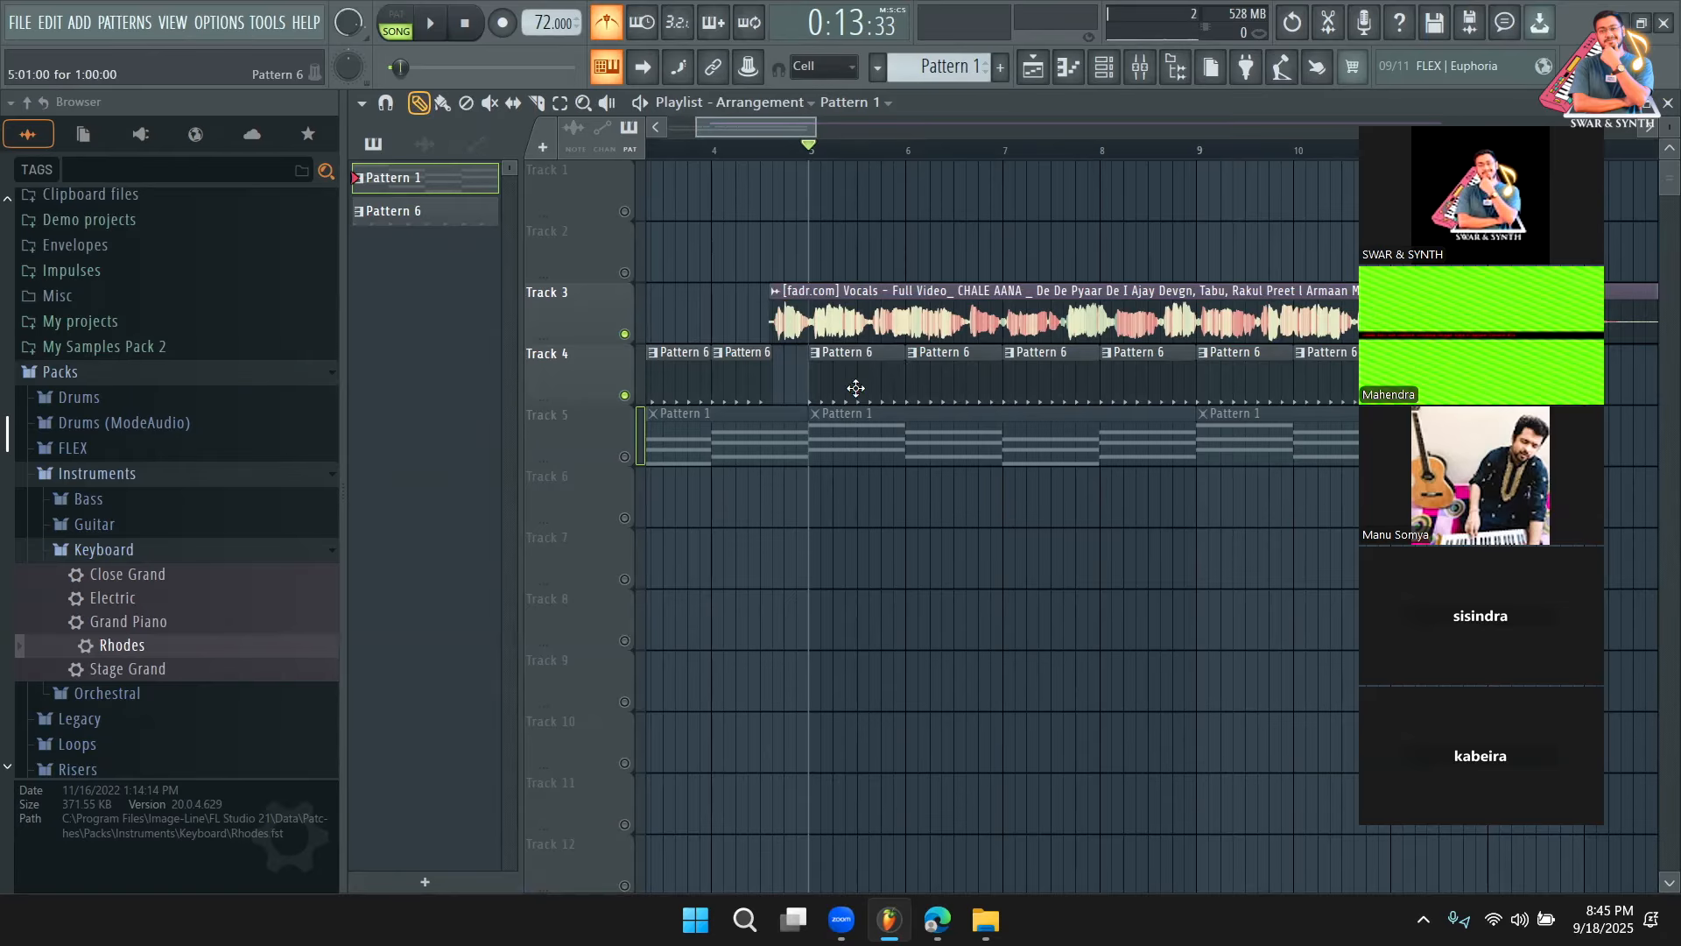
key("space")
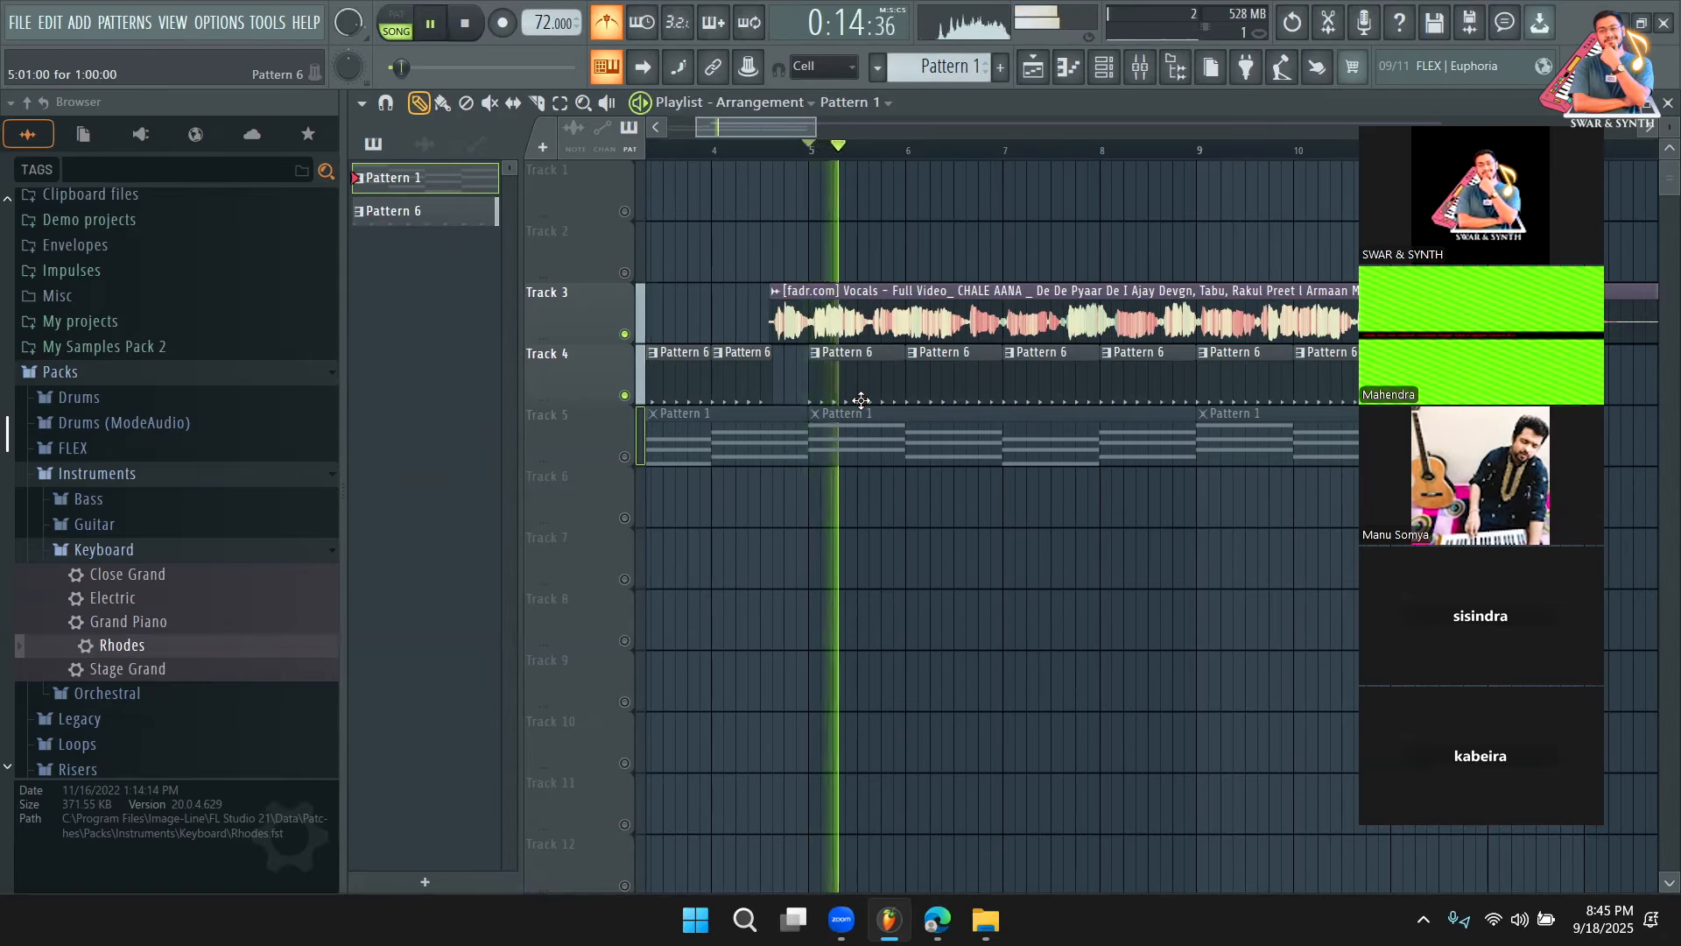
key("space")
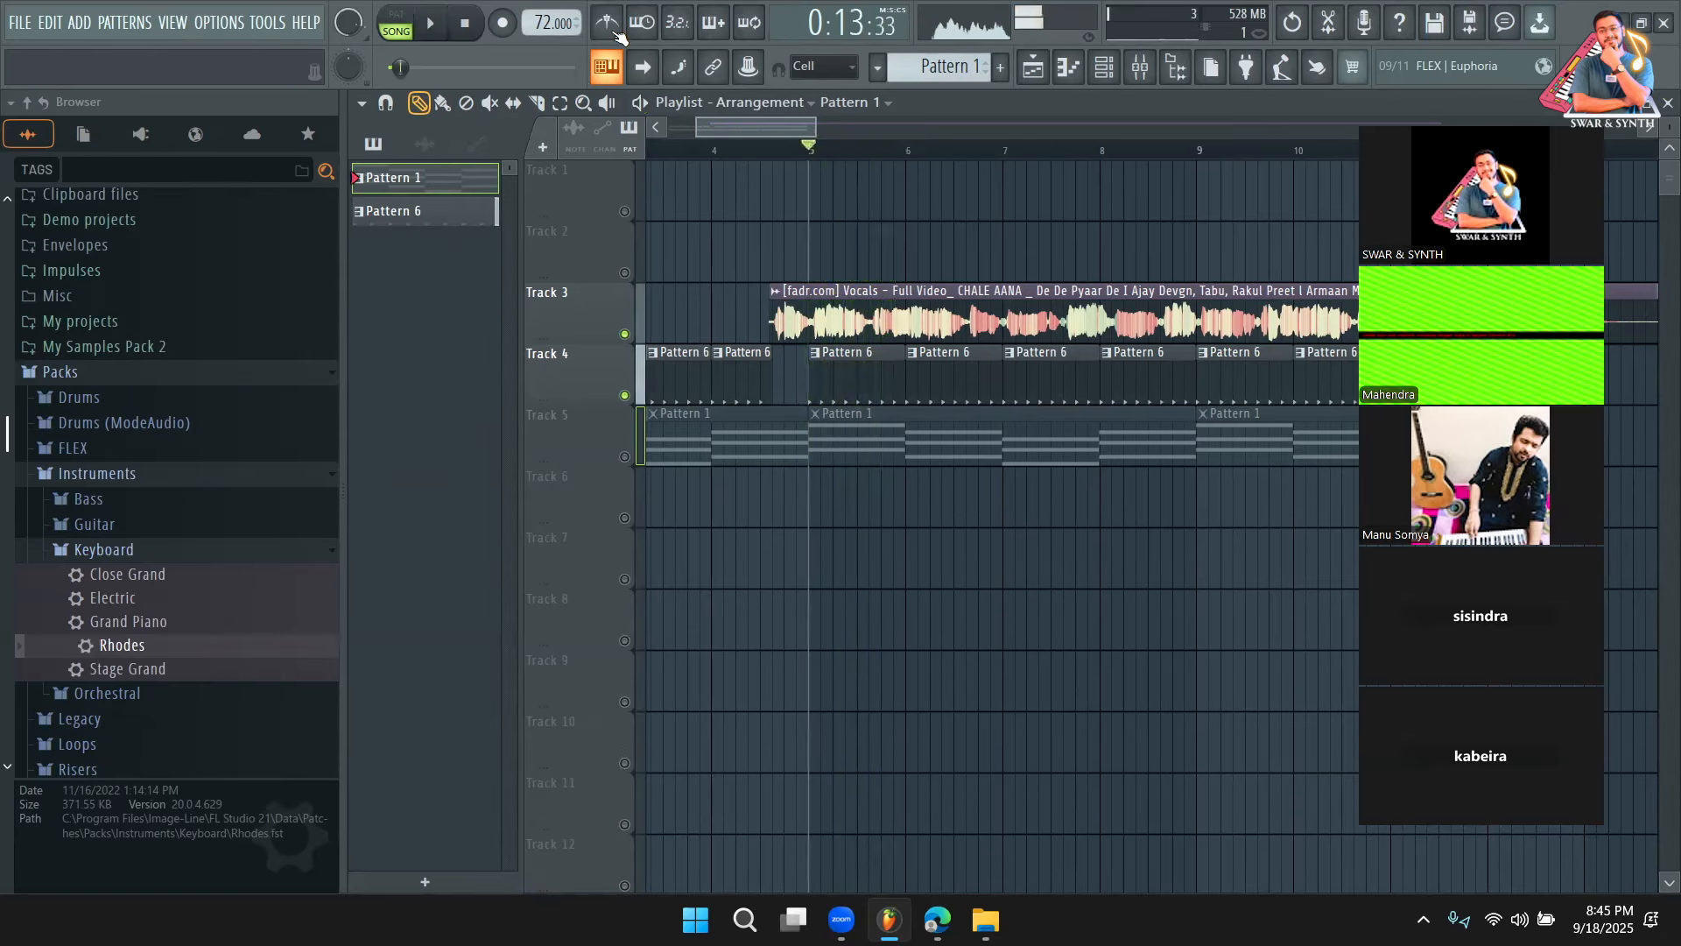
Inspect Pattern 6's 808 drum steps in the piano roll and channel rack, and replay the vocal with the drums from bar 5
double_click(865, 372)
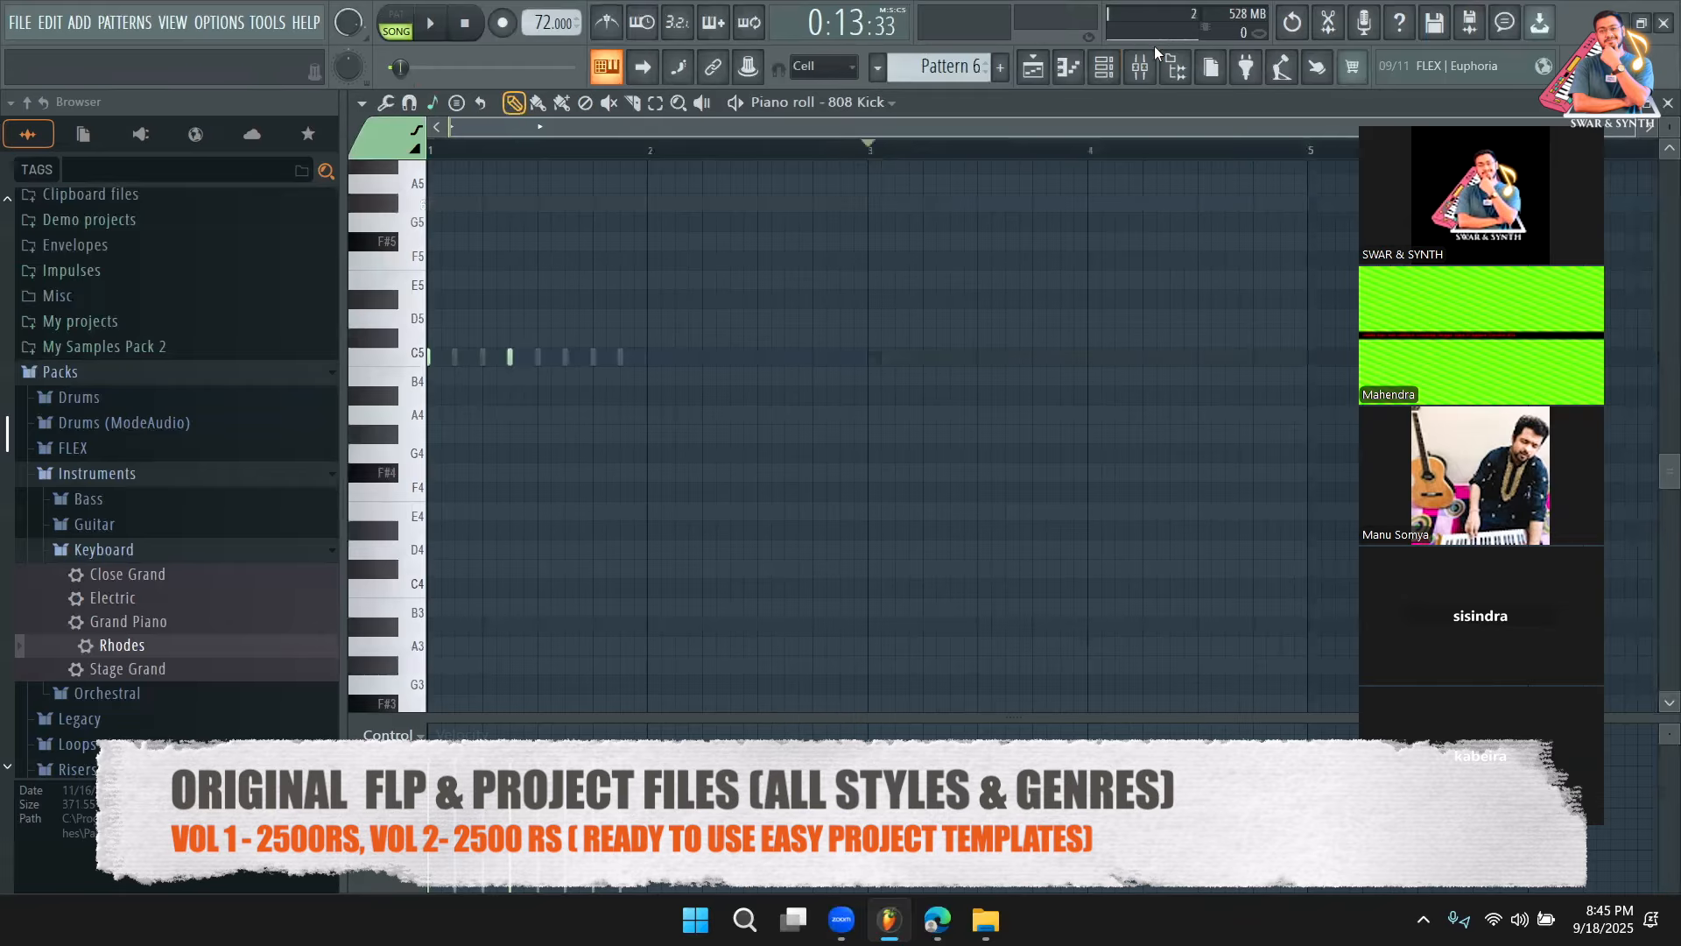
left_click(1105, 66)
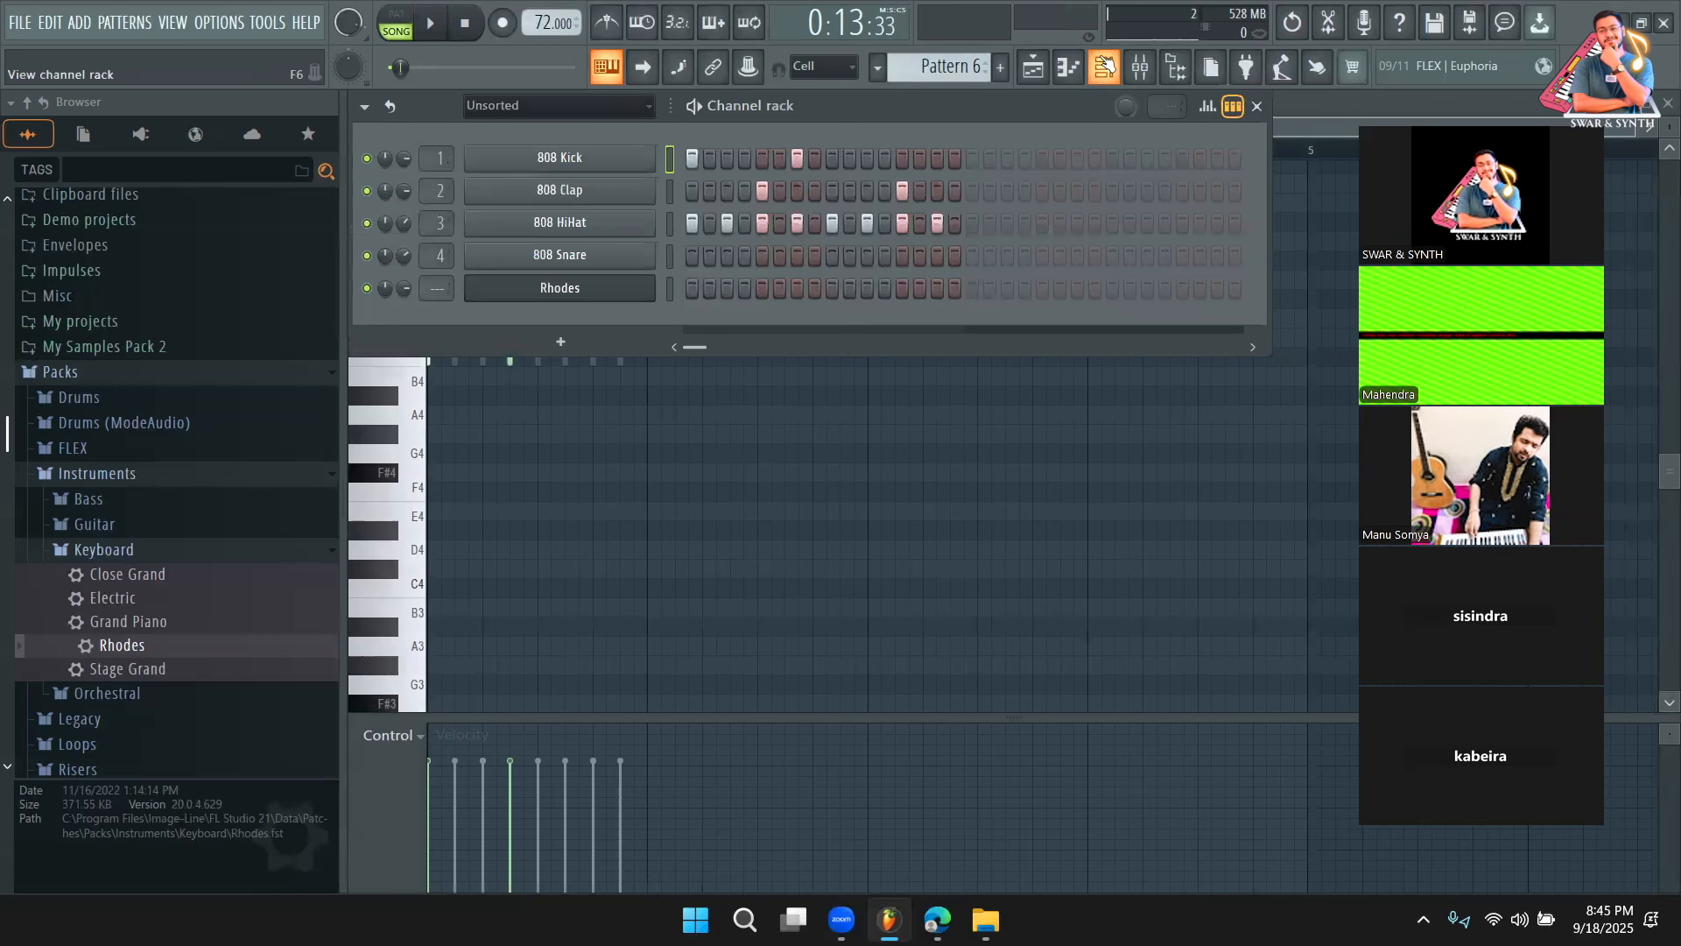
left_click(1034, 67)
key("space")
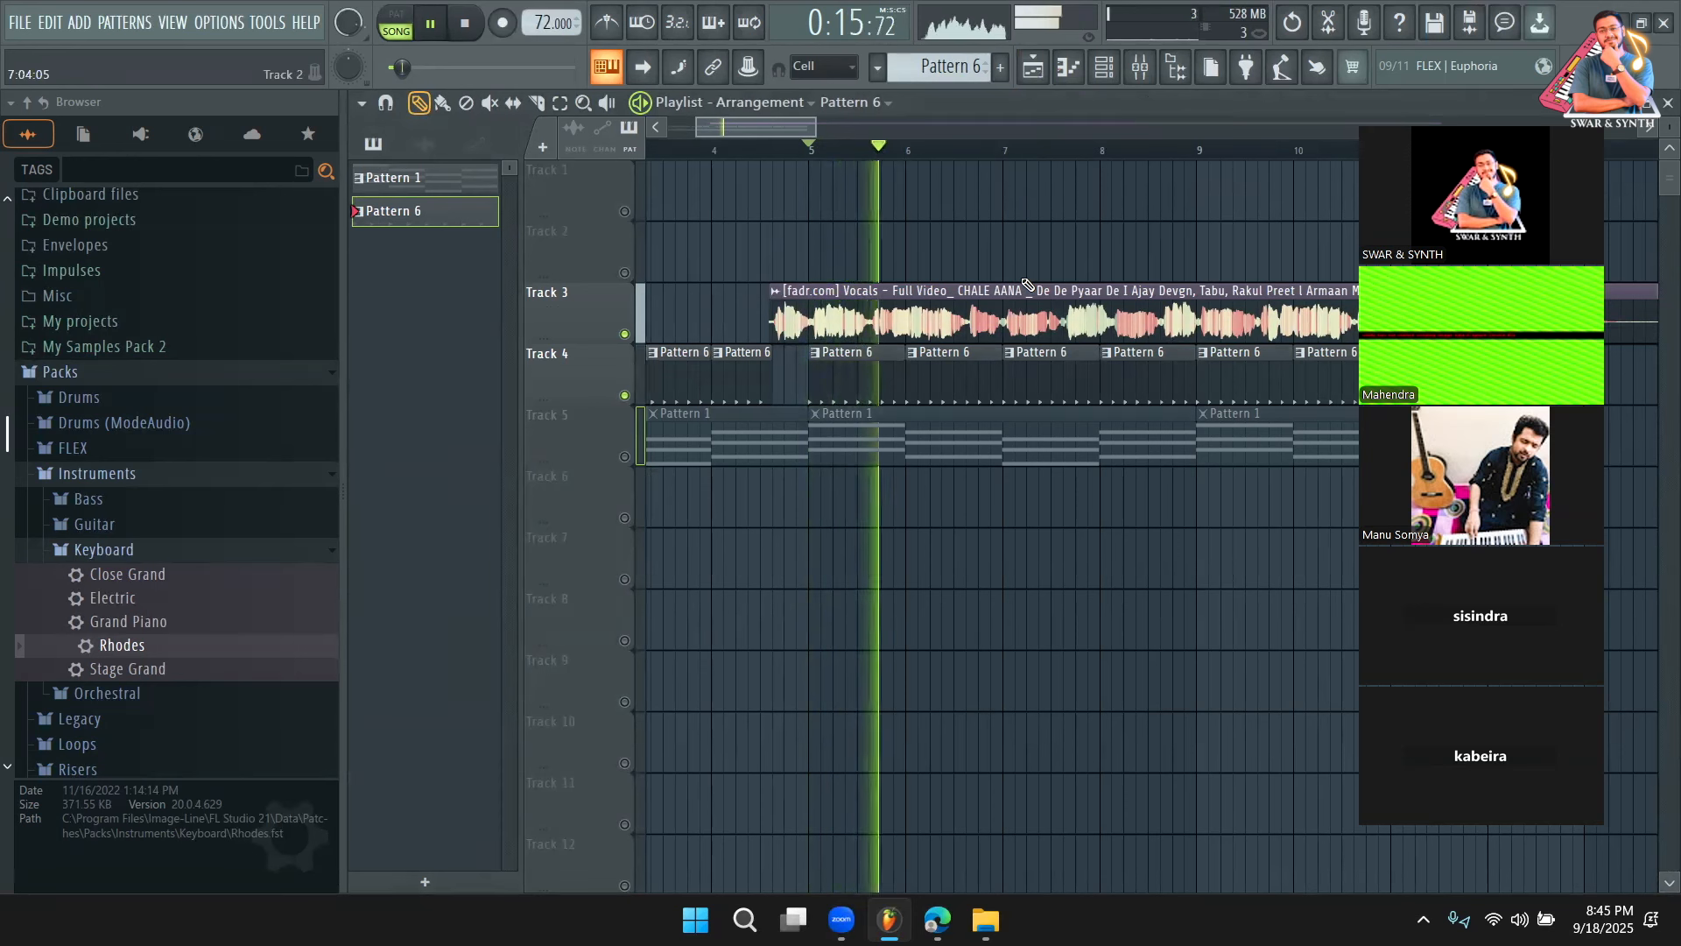
key("space")
Unmute Track 5, stop playback, and open Pattern 1's Rhodes chords for editing
left_click(624, 456)
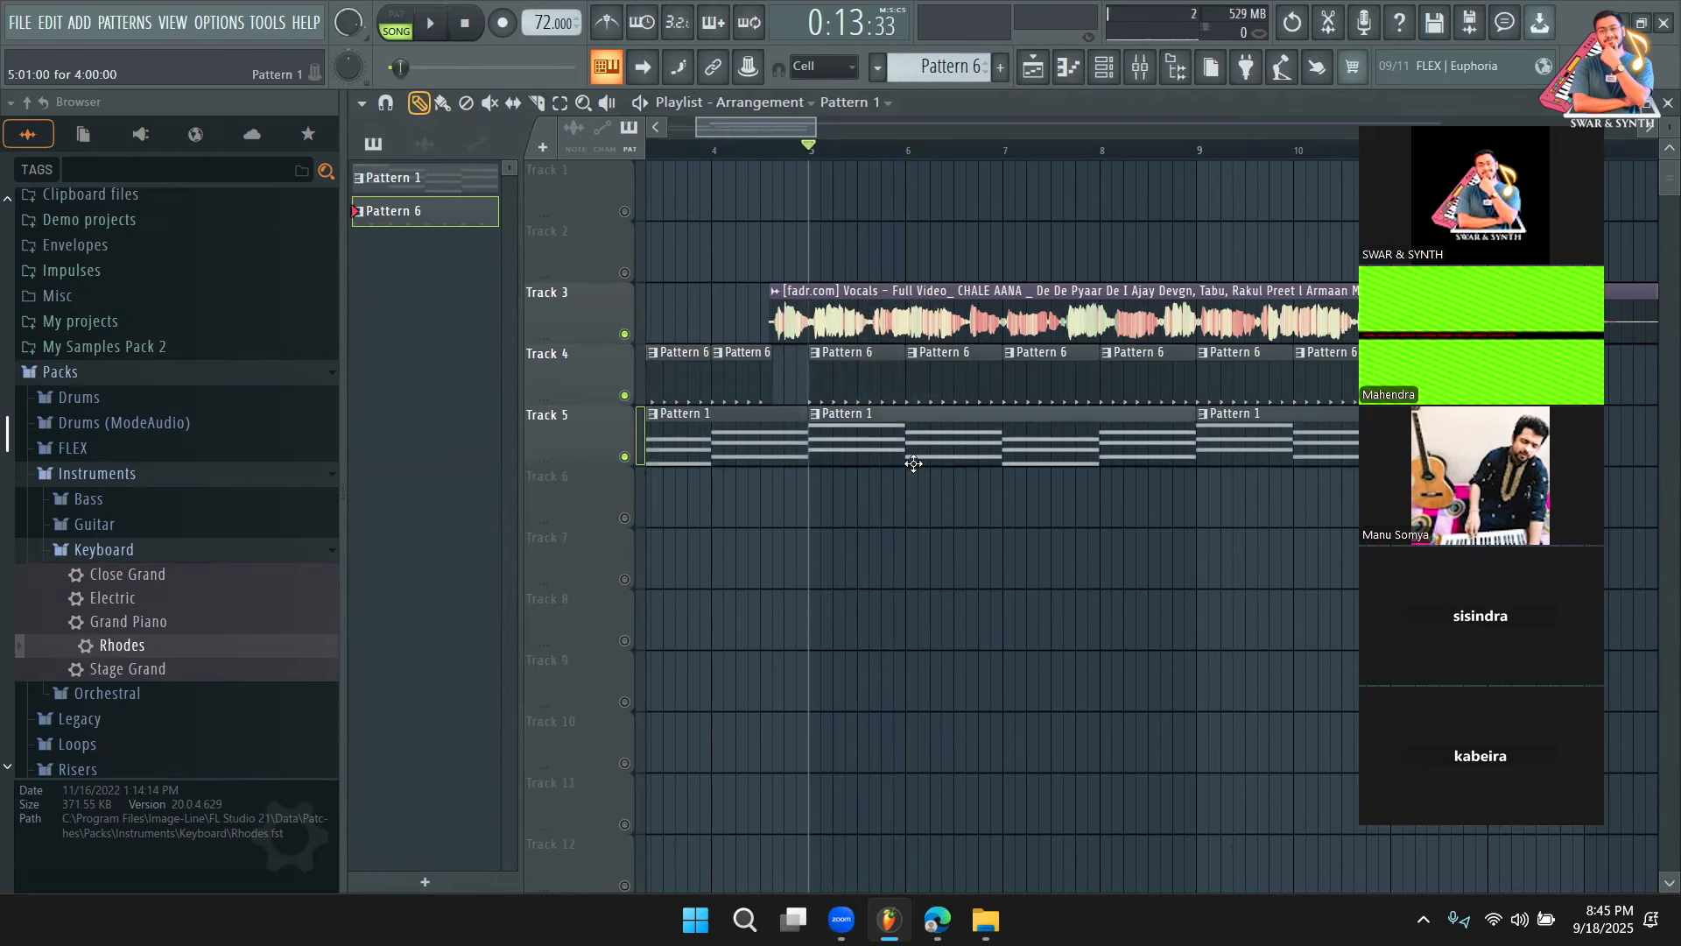
double_click(914, 463)
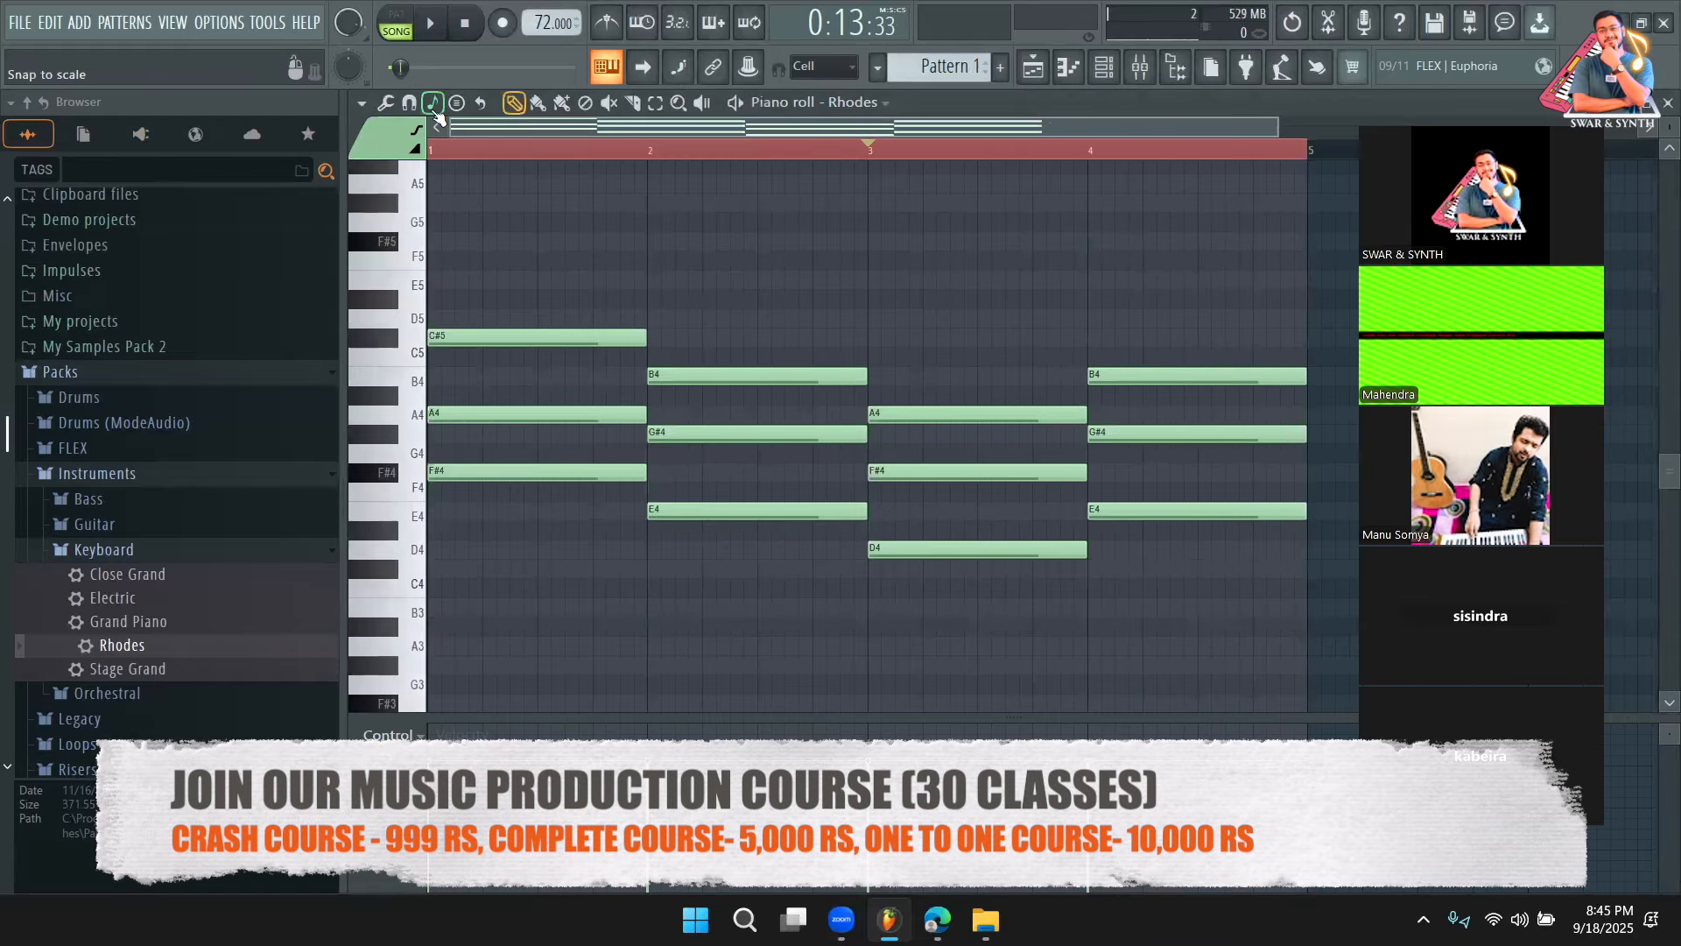
Try copying the bar 1 chord F#4, A4 and C#5 onto bar 2, undo the copy, and return to the playlist
left_click(655, 102)
left_click_drag(642, 271, 525, 536)
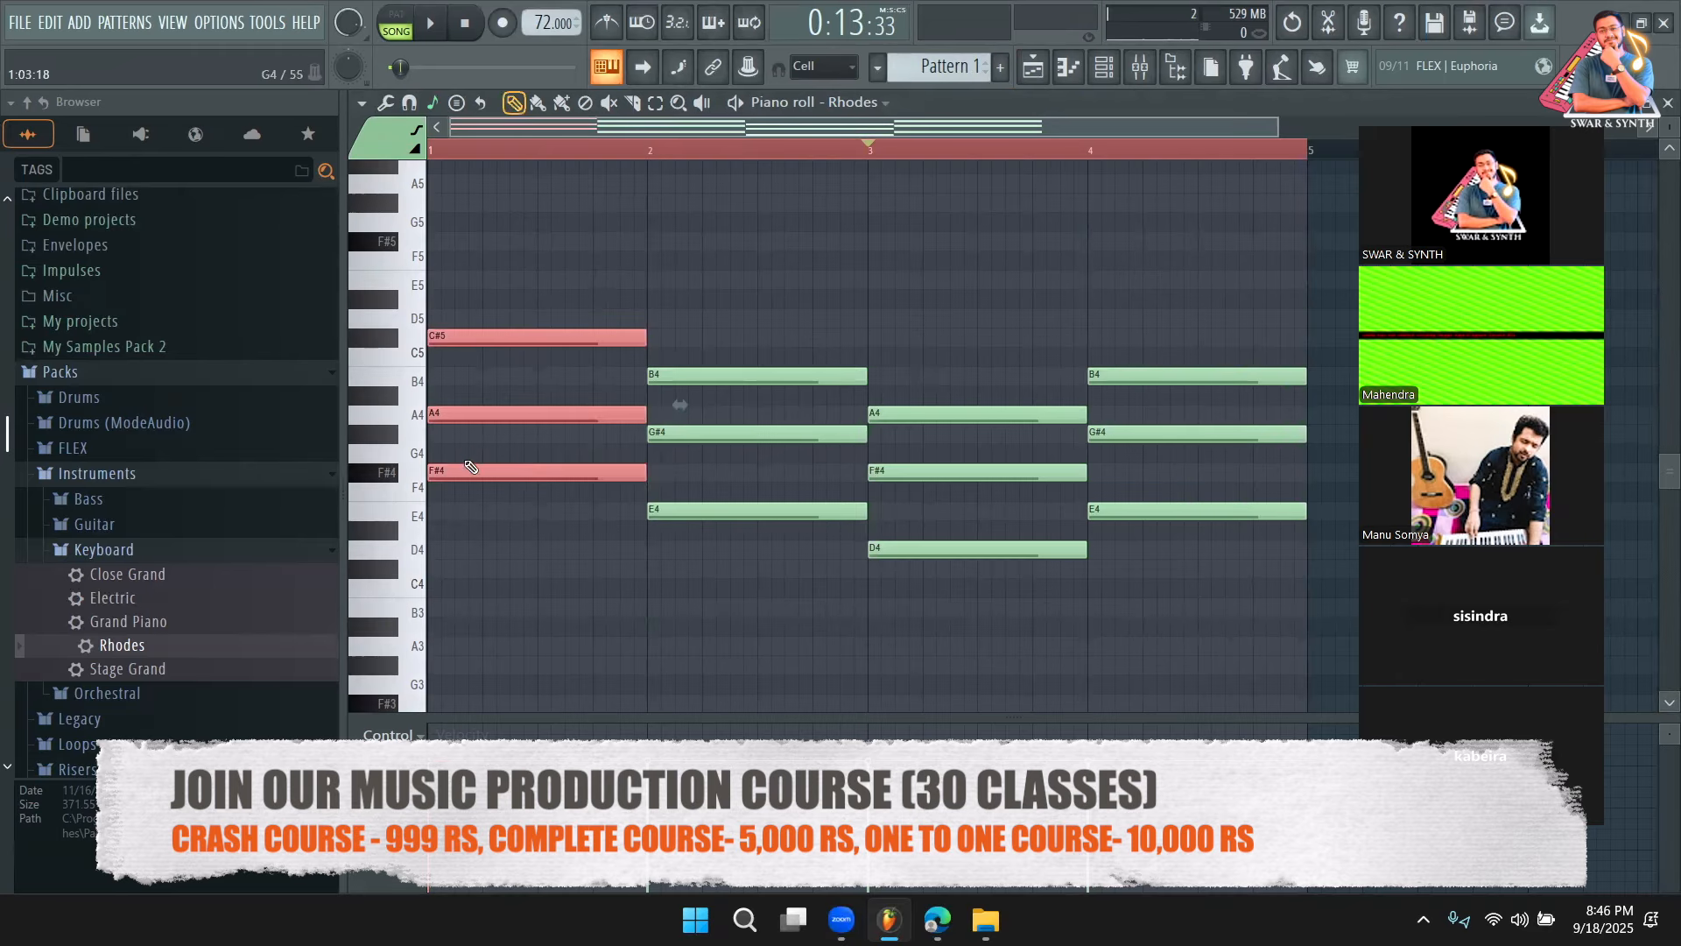
left_click_drag(451, 478, 681, 519)
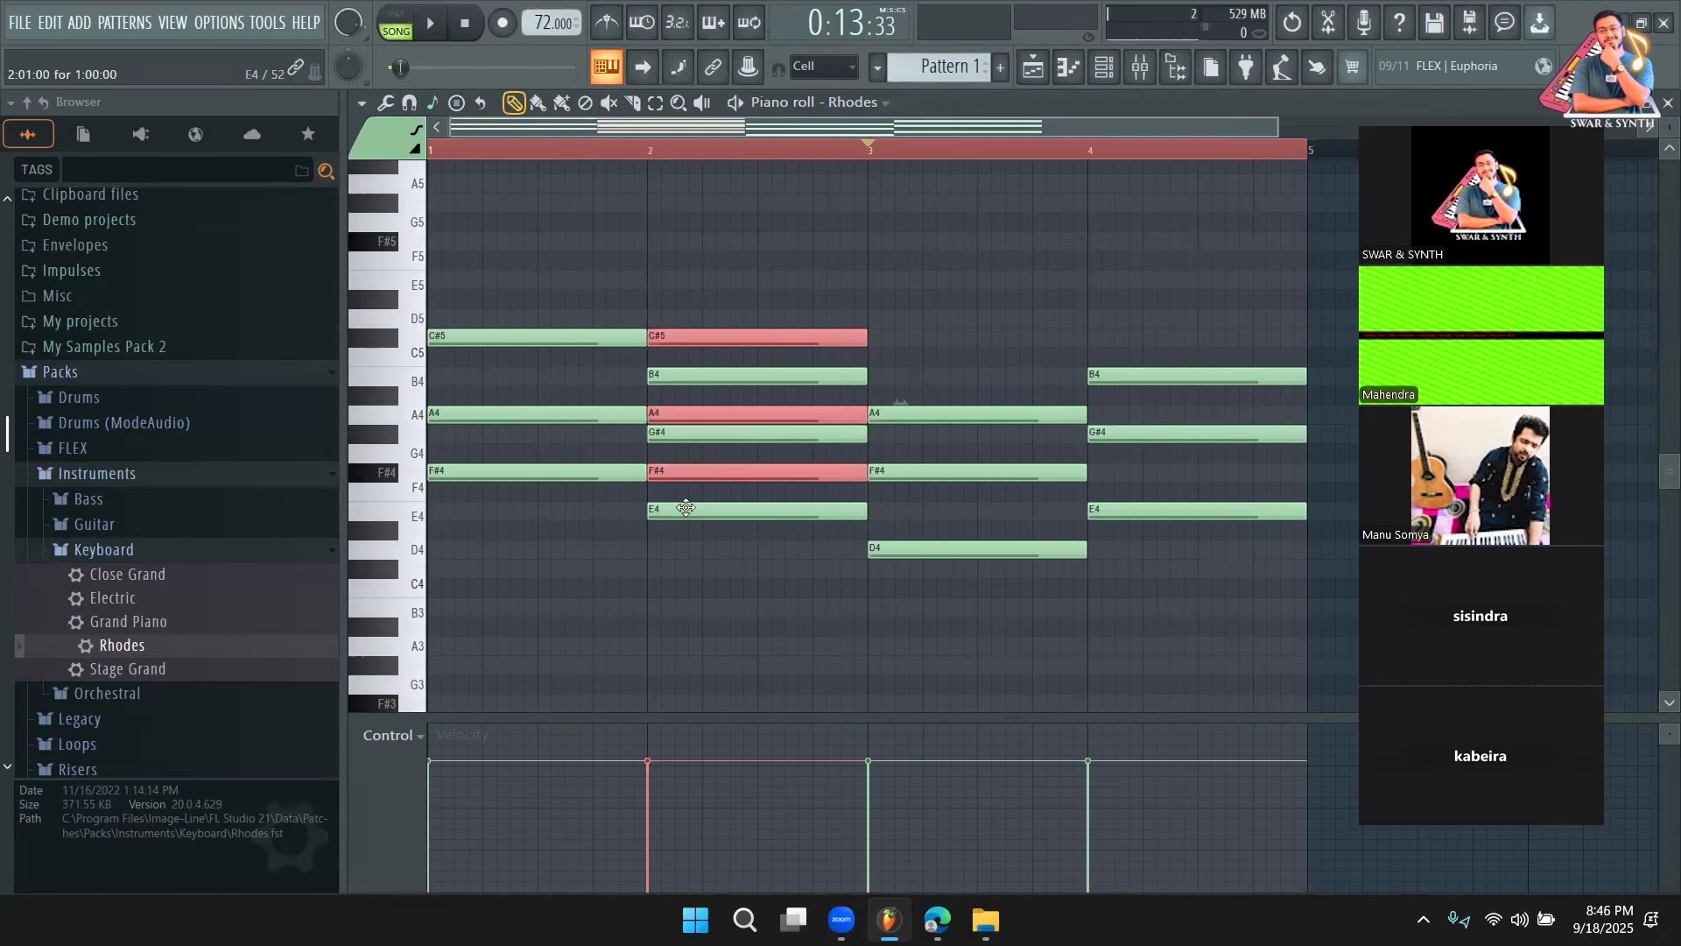
key("ctrl+z")
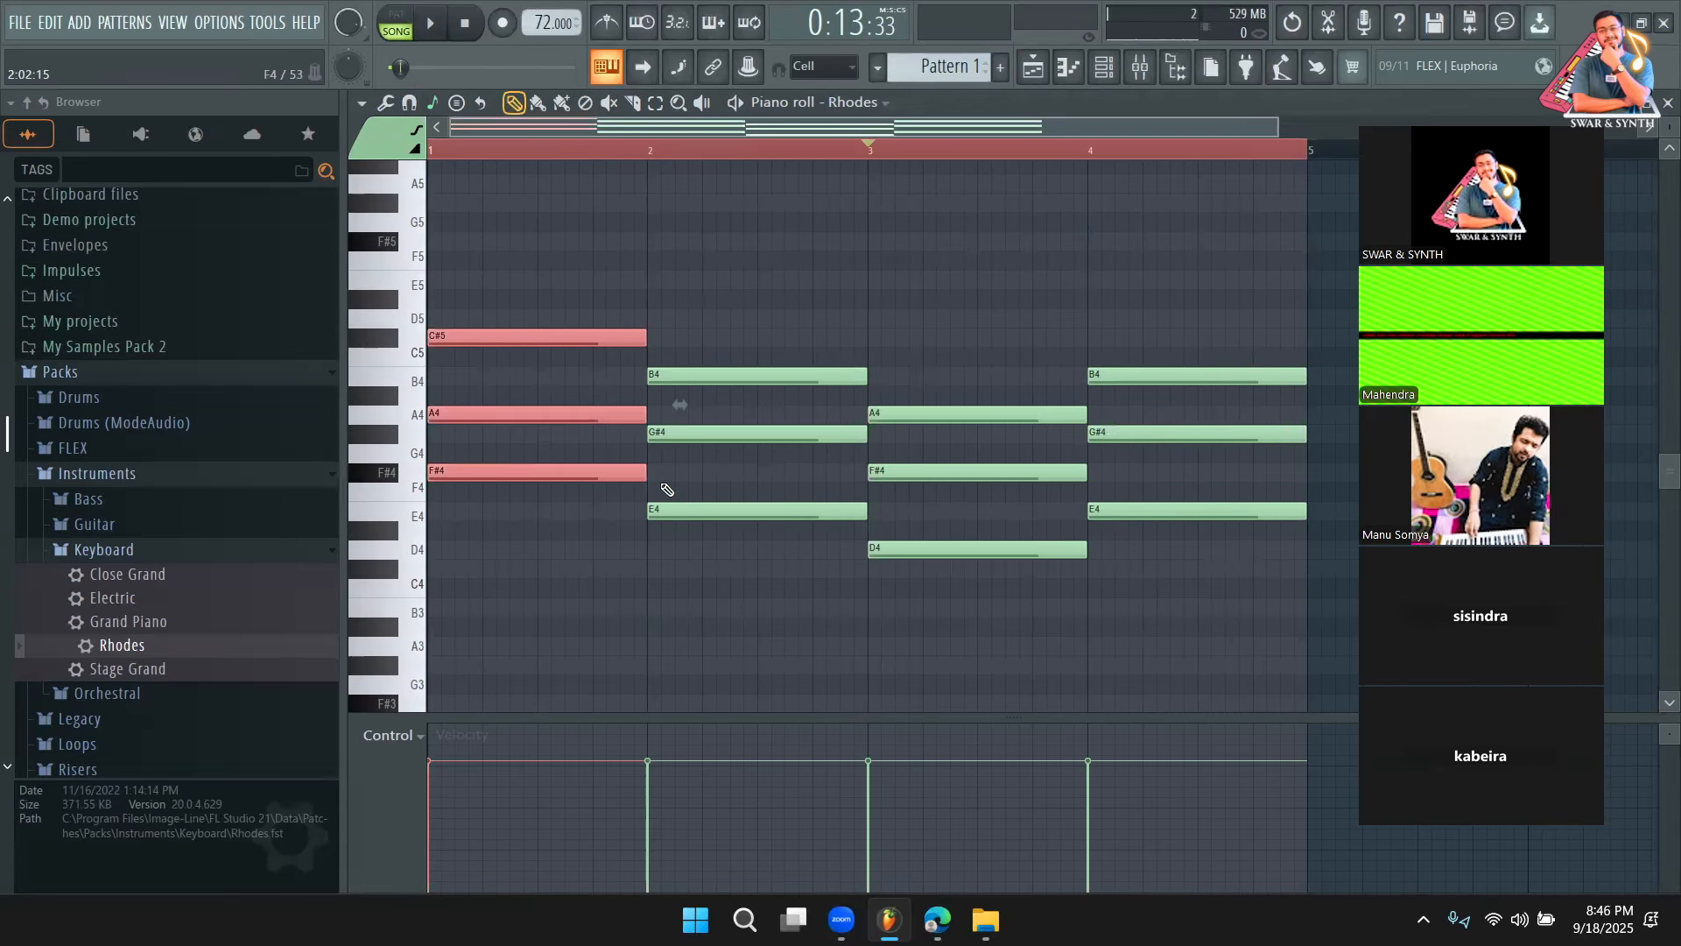
left_click(1028, 74)
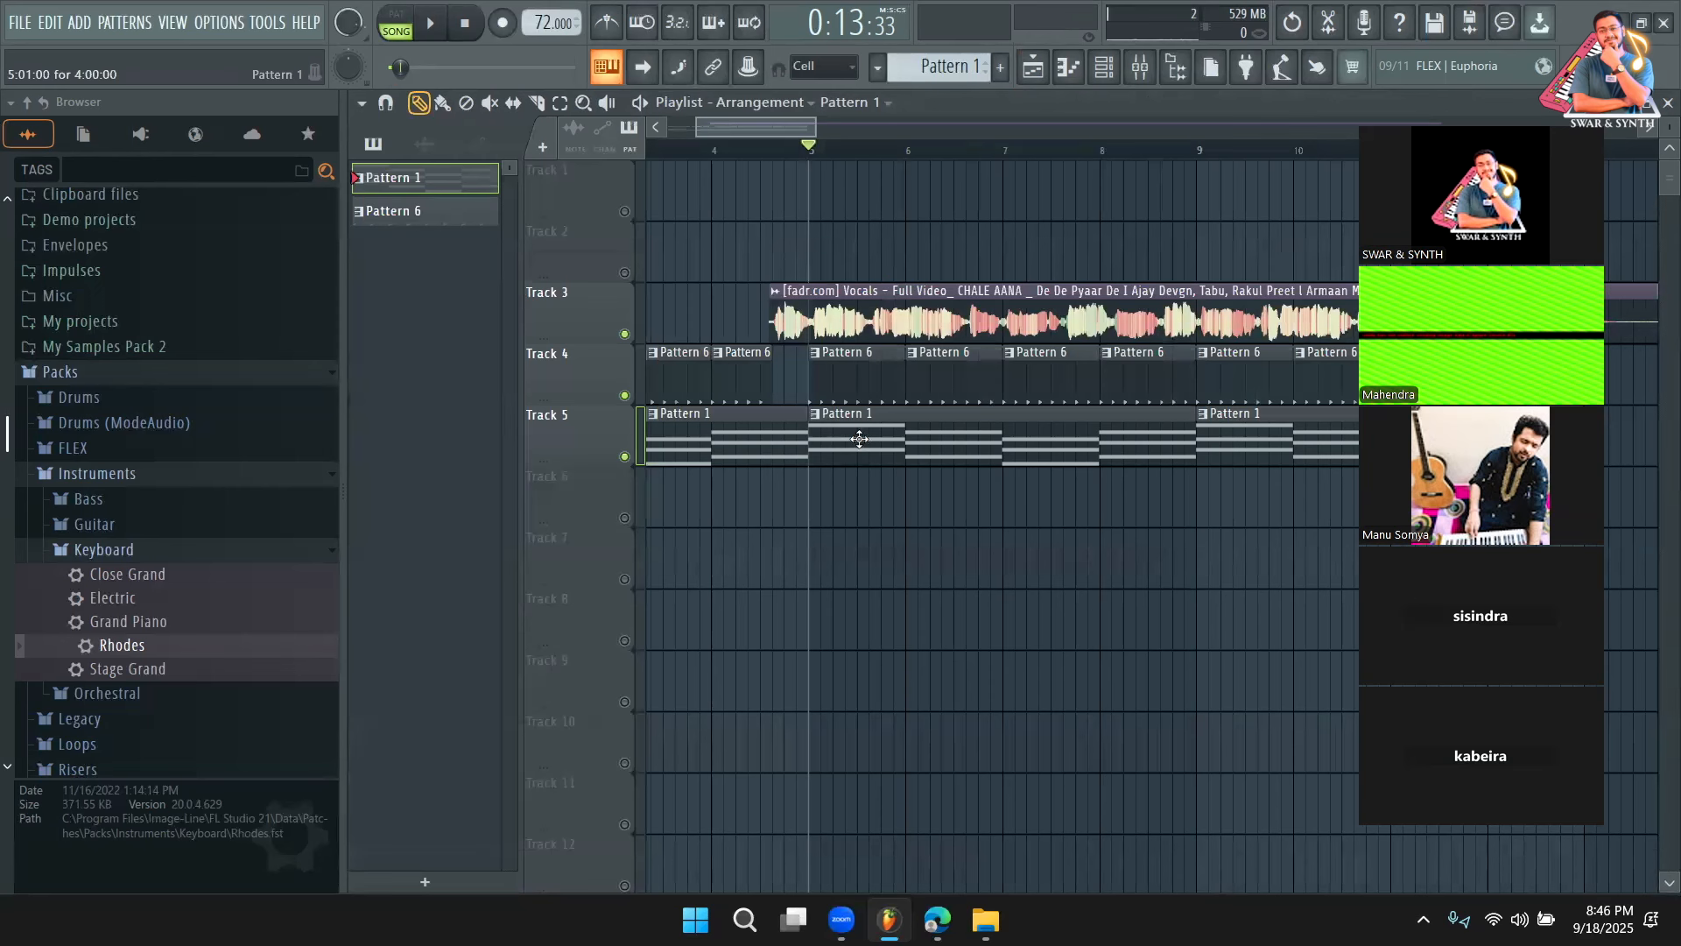
Place a Pattern 1 clip on Track 6 at bar 5, open its notes, and play them while selecting the bar 2 chord
left_click(833, 493)
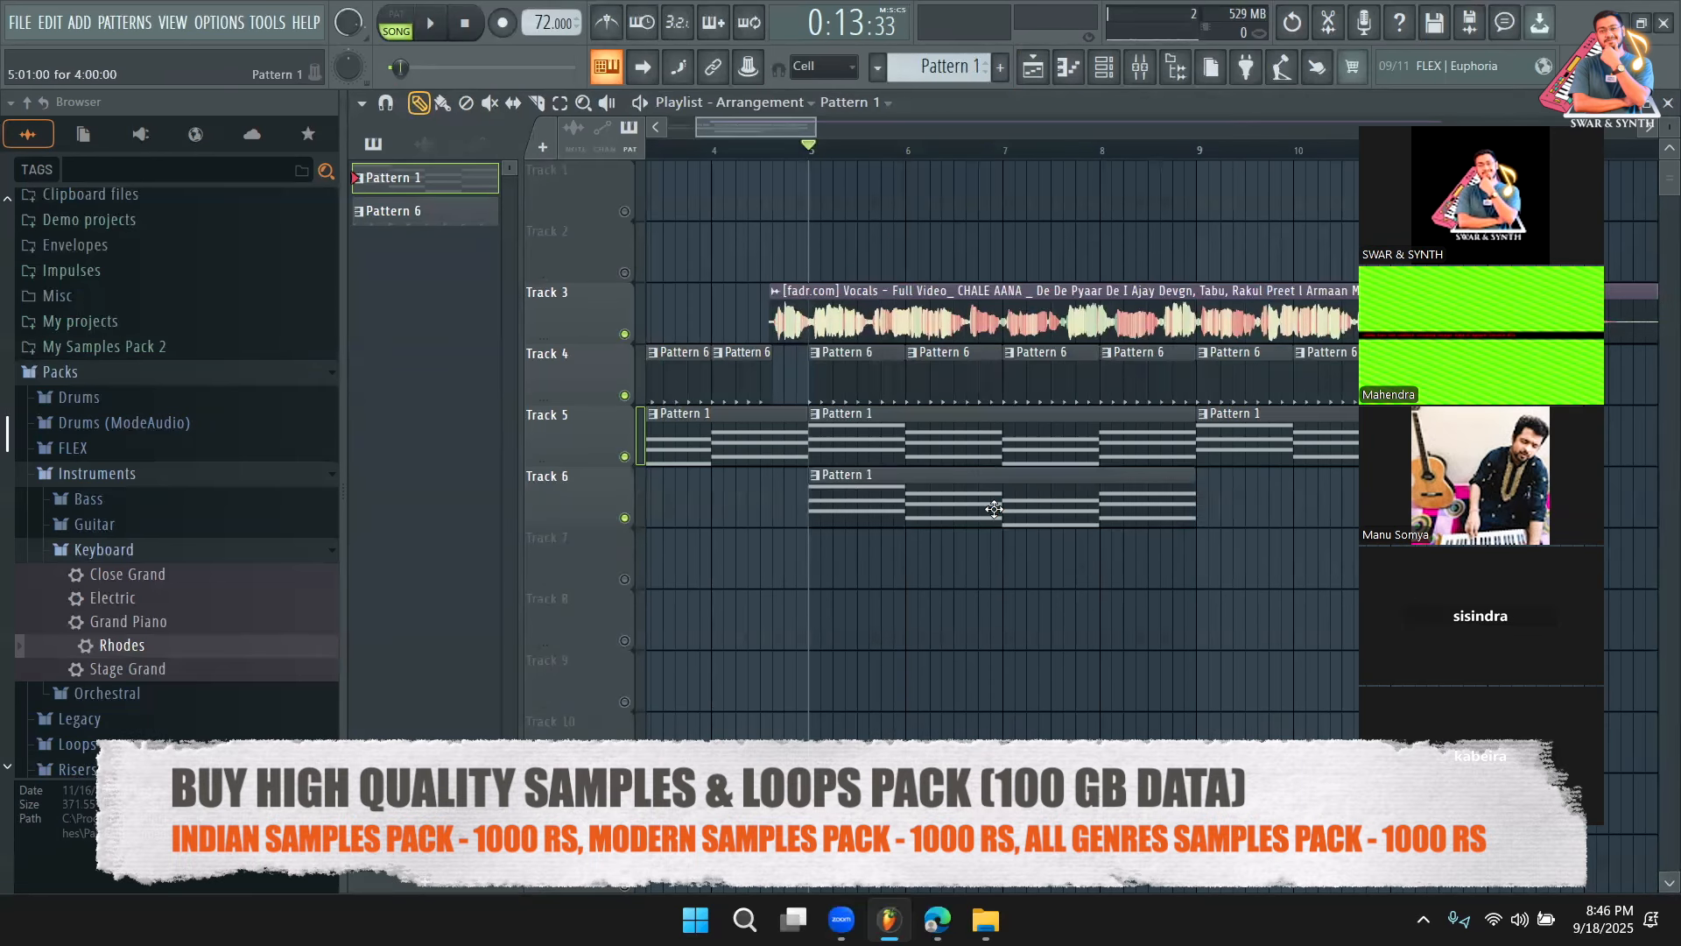
double_click(994, 509)
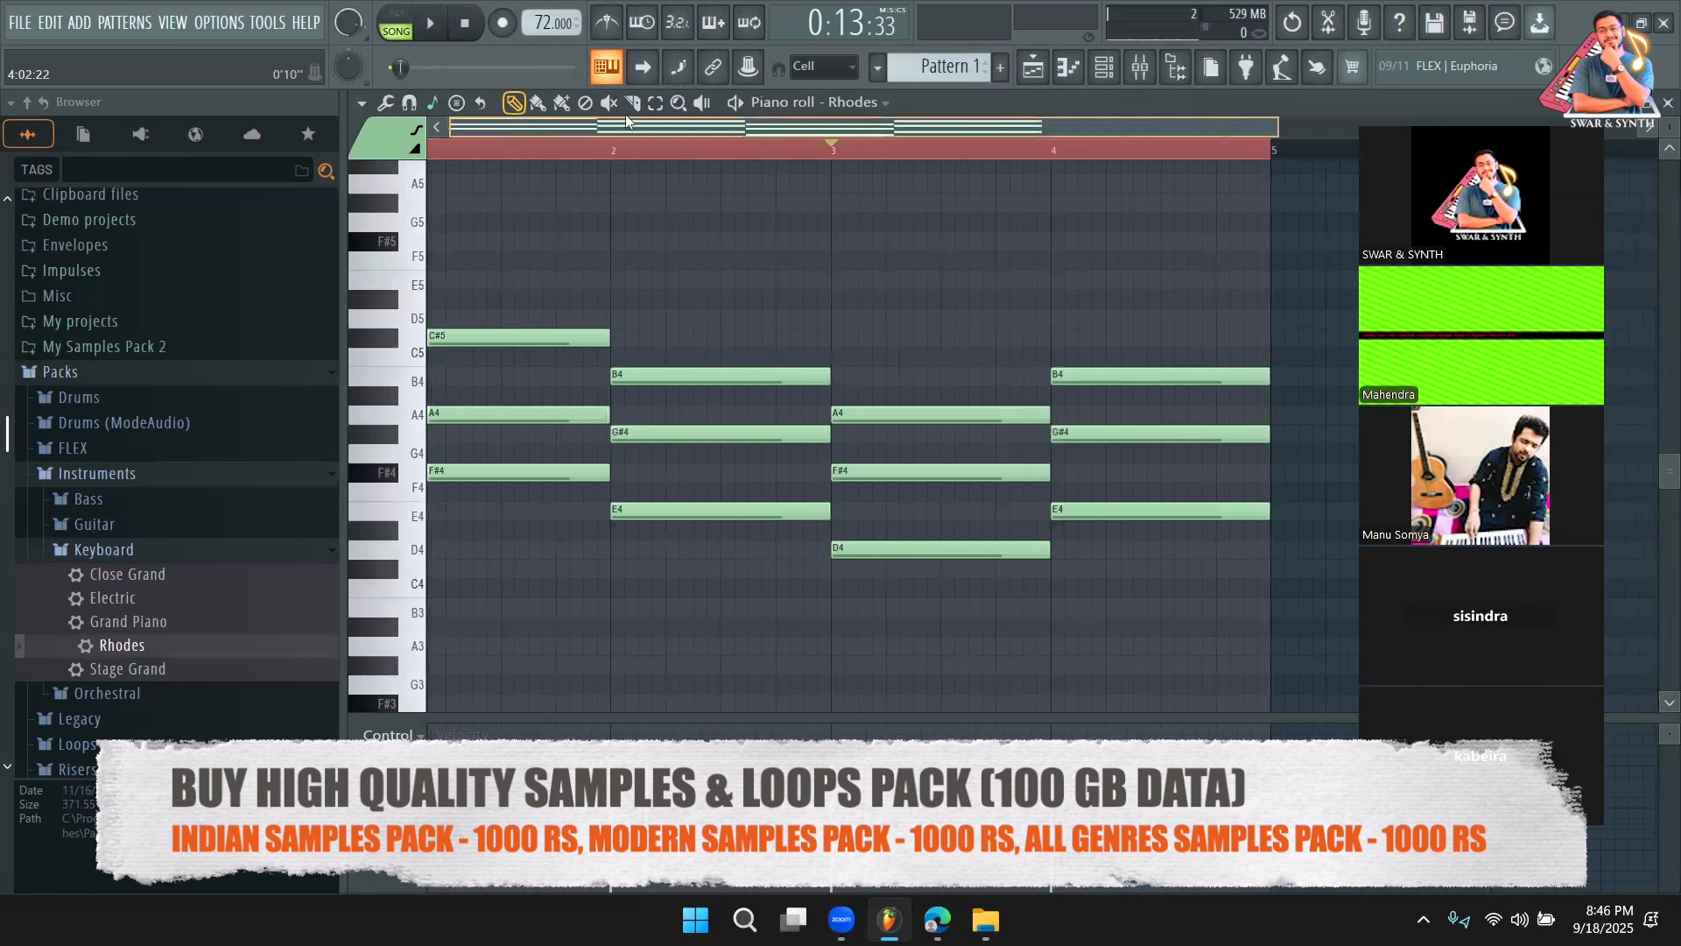
left_click_drag(626, 122, 594, 119)
key("space")
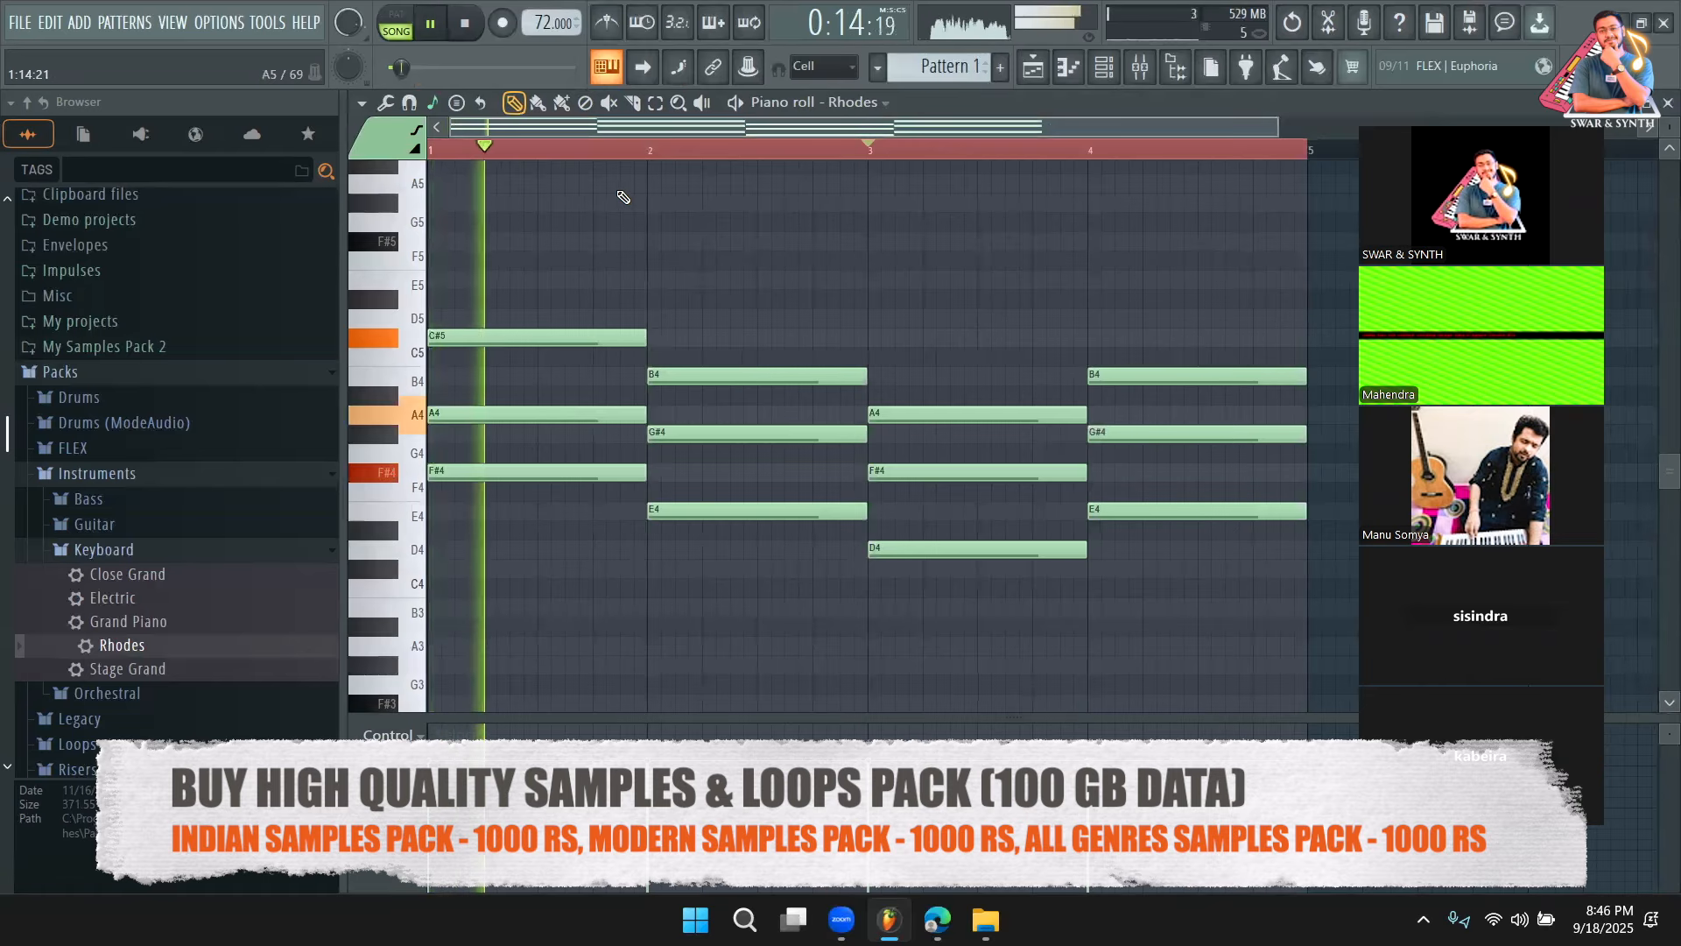
key("e")
left_click_drag(735, 294, 771, 525)
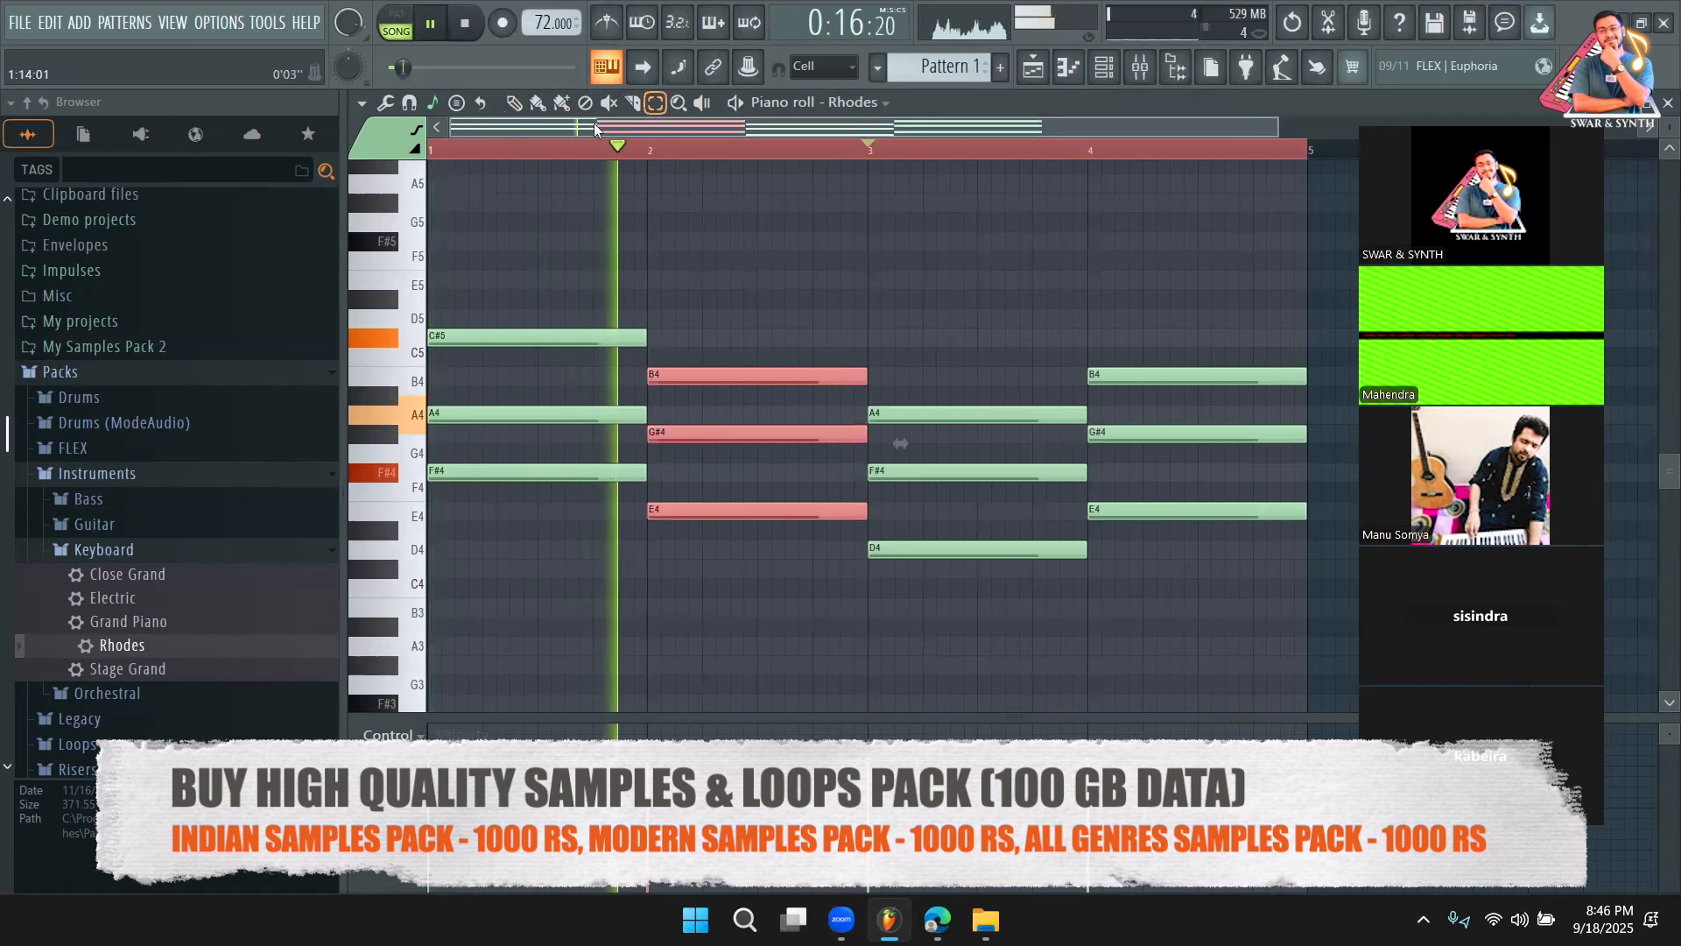
key("space")
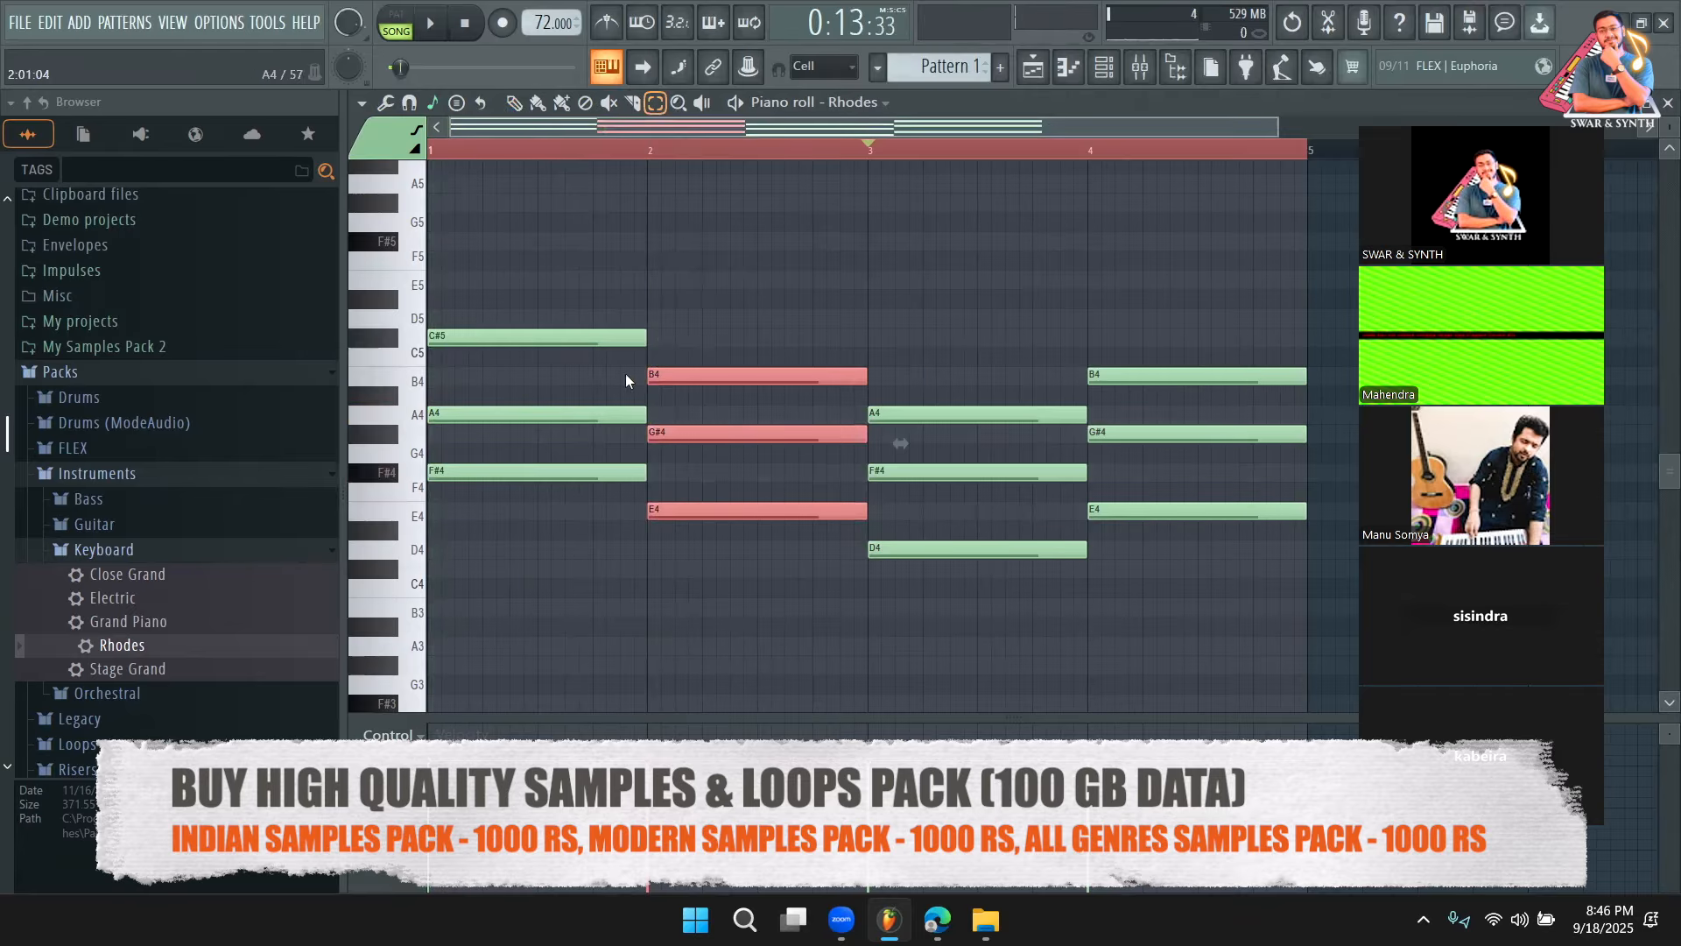
Try raising the bar 2 Rhodes chord to A4, C#5 and E5, audition it, and move it back to E4, G#4 and B4
left_click(512, 103)
left_click(594, 151)
left_click(664, 152)
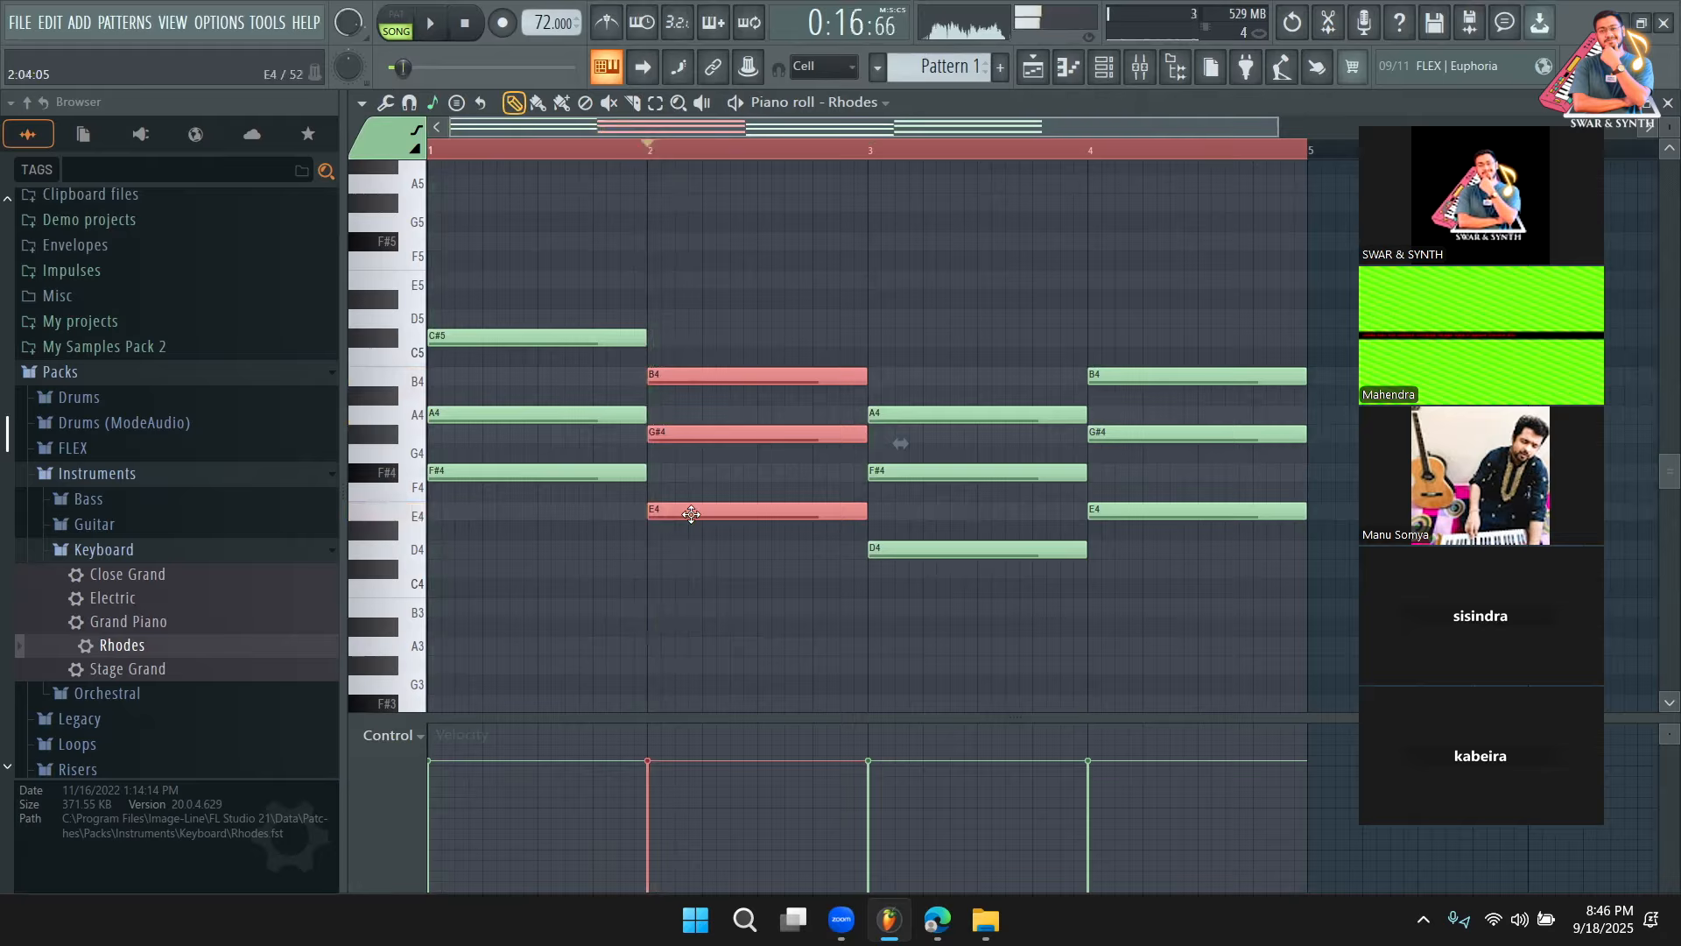
mouse_move(687, 515)
left_mouse_down()
mouse_move(688, 583)
mouse_move(686, 424)
left_mouse_up()
key("space")
key("space")
key("space")
key("space")
key("space")
left_click(458, 149)
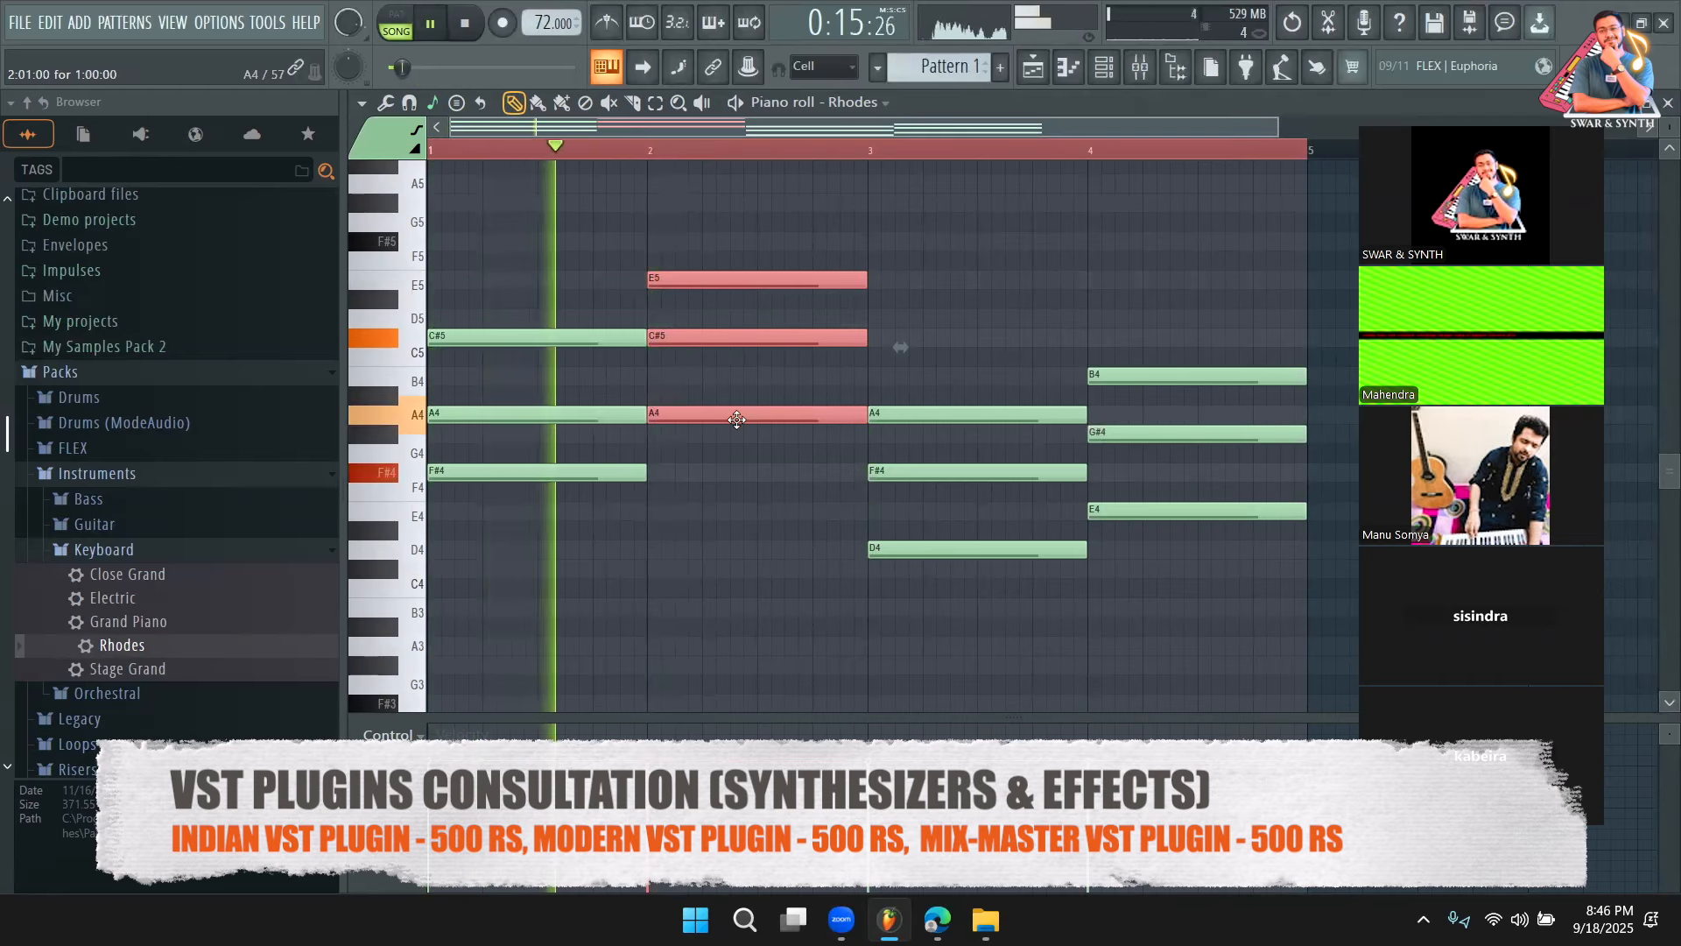
key("space")
left_click_drag(736, 419, 740, 558)
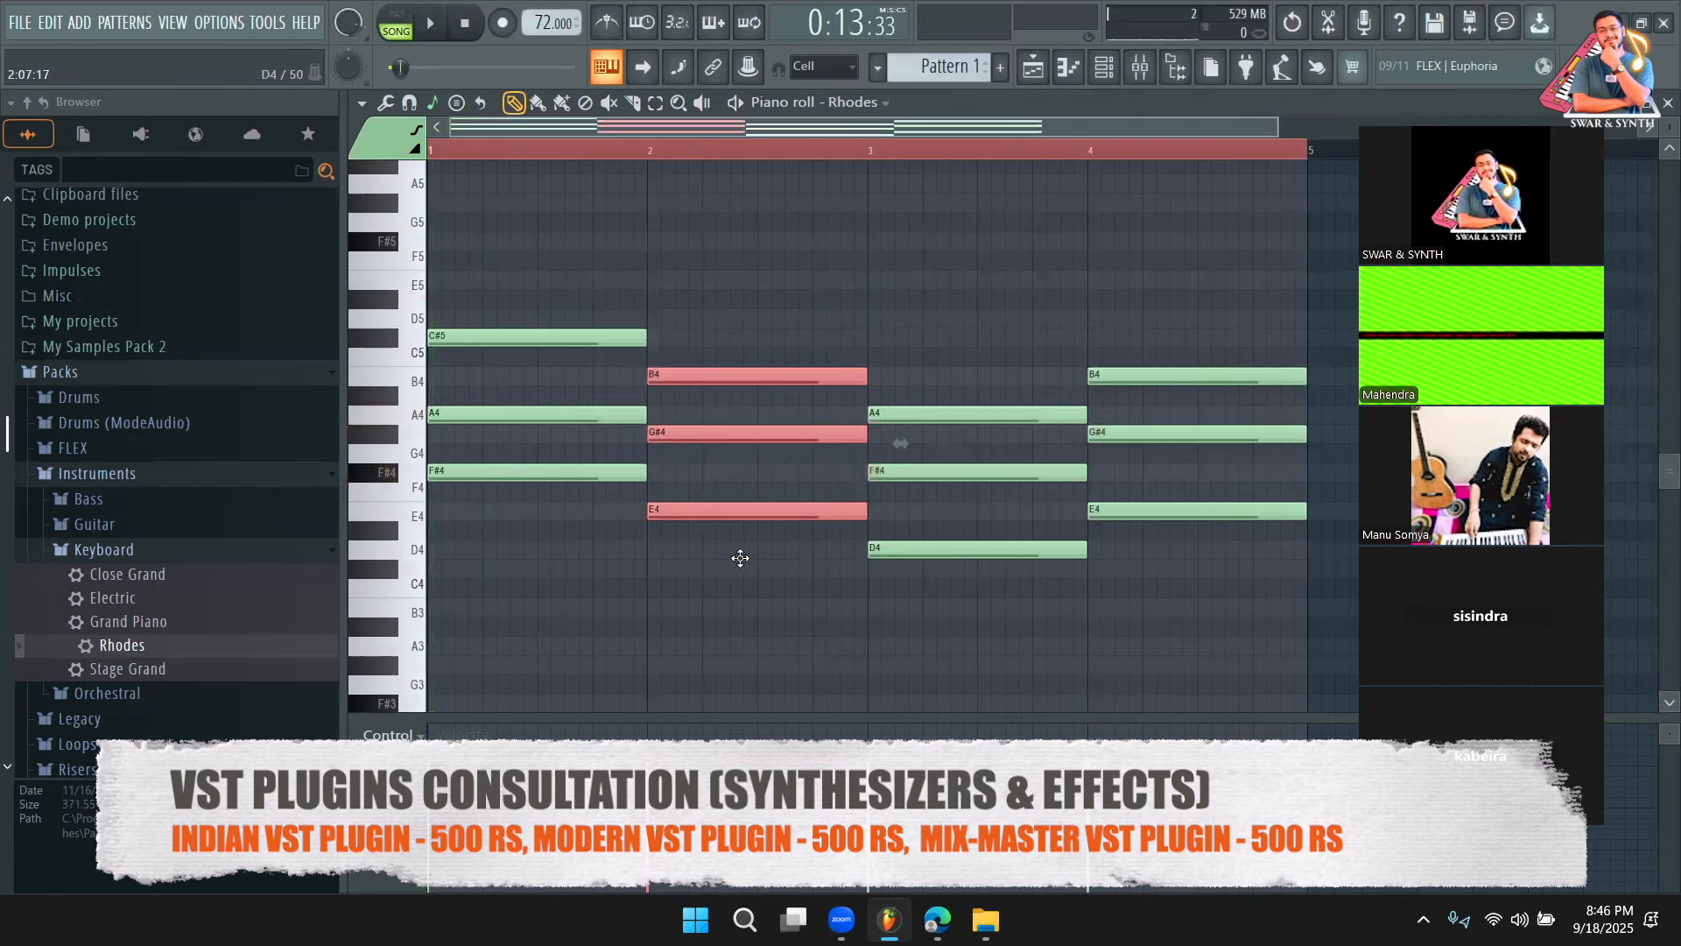
Reselect the bar 2 chord E4, G#4 and B4 and play the progression to hear it in context
left_click(741, 251)
left_click(656, 103)
left_click_drag(738, 309, 782, 562)
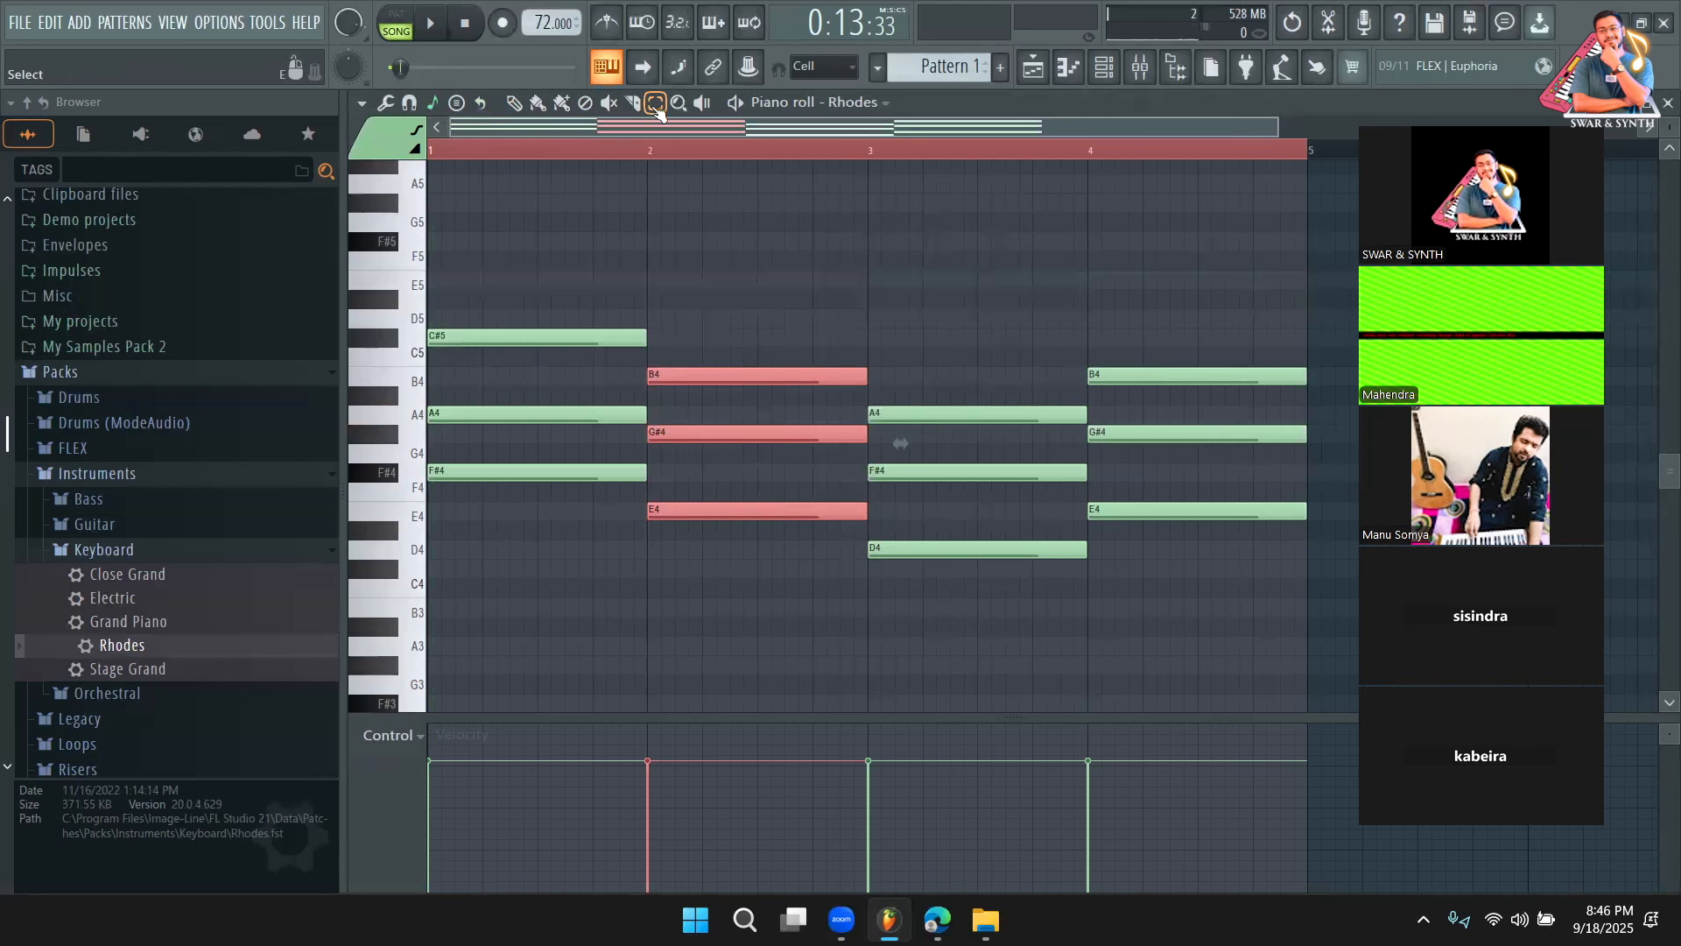
left_click_drag(757, 290, 776, 525)
left_click(515, 103)
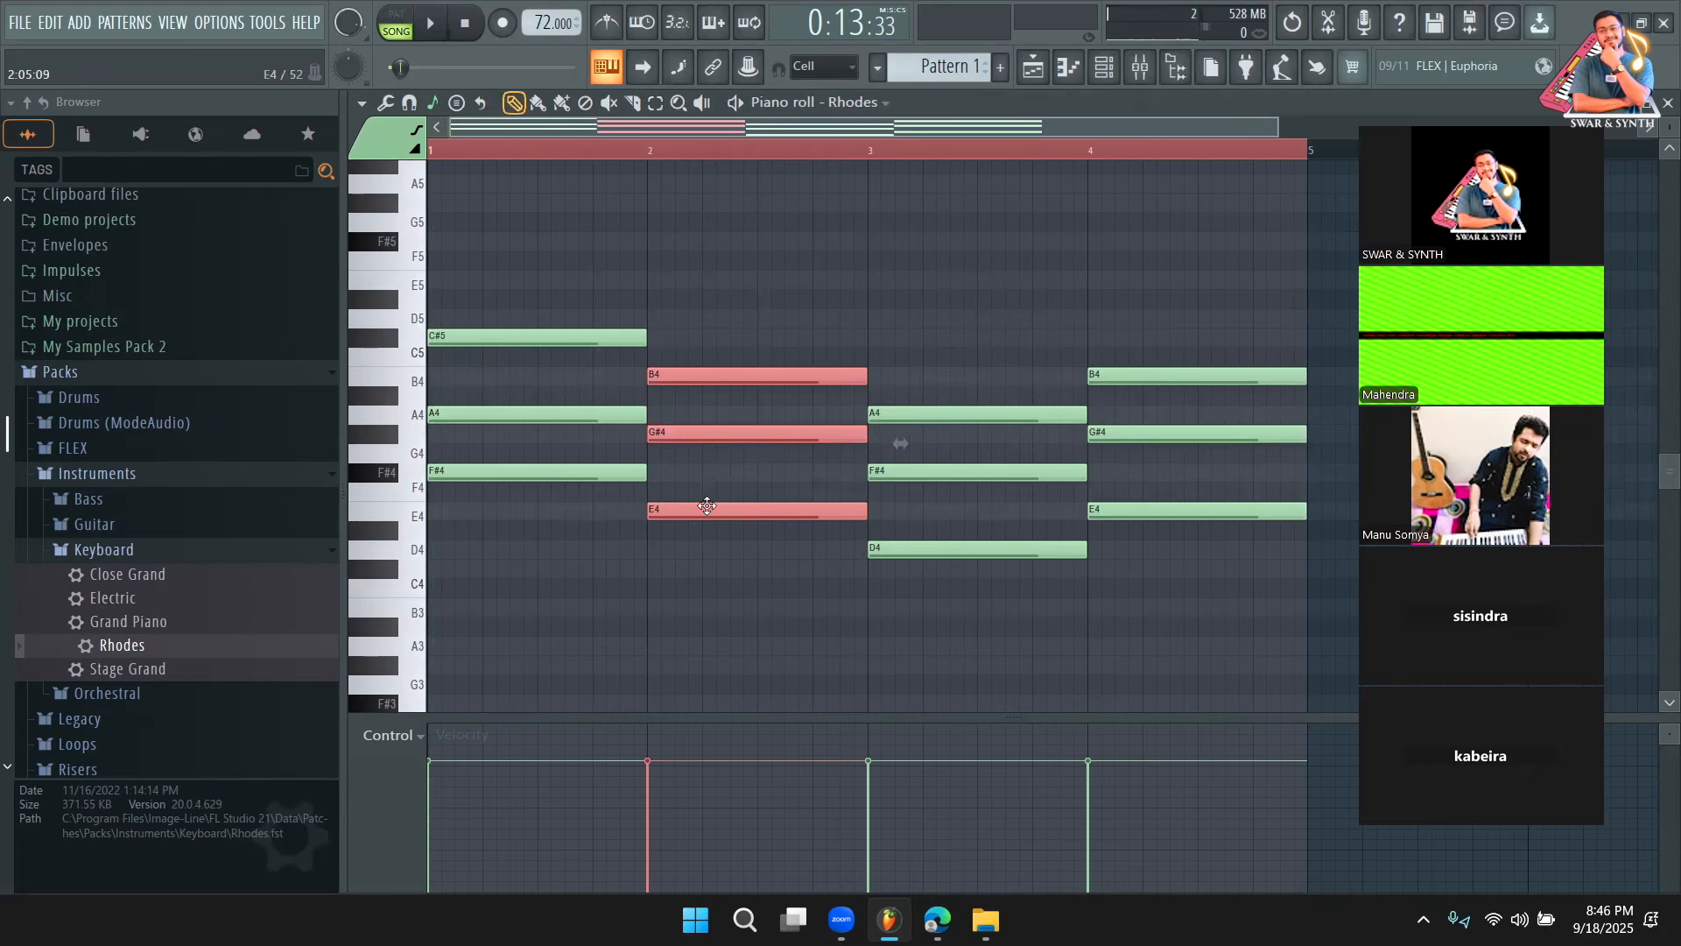
key("space")
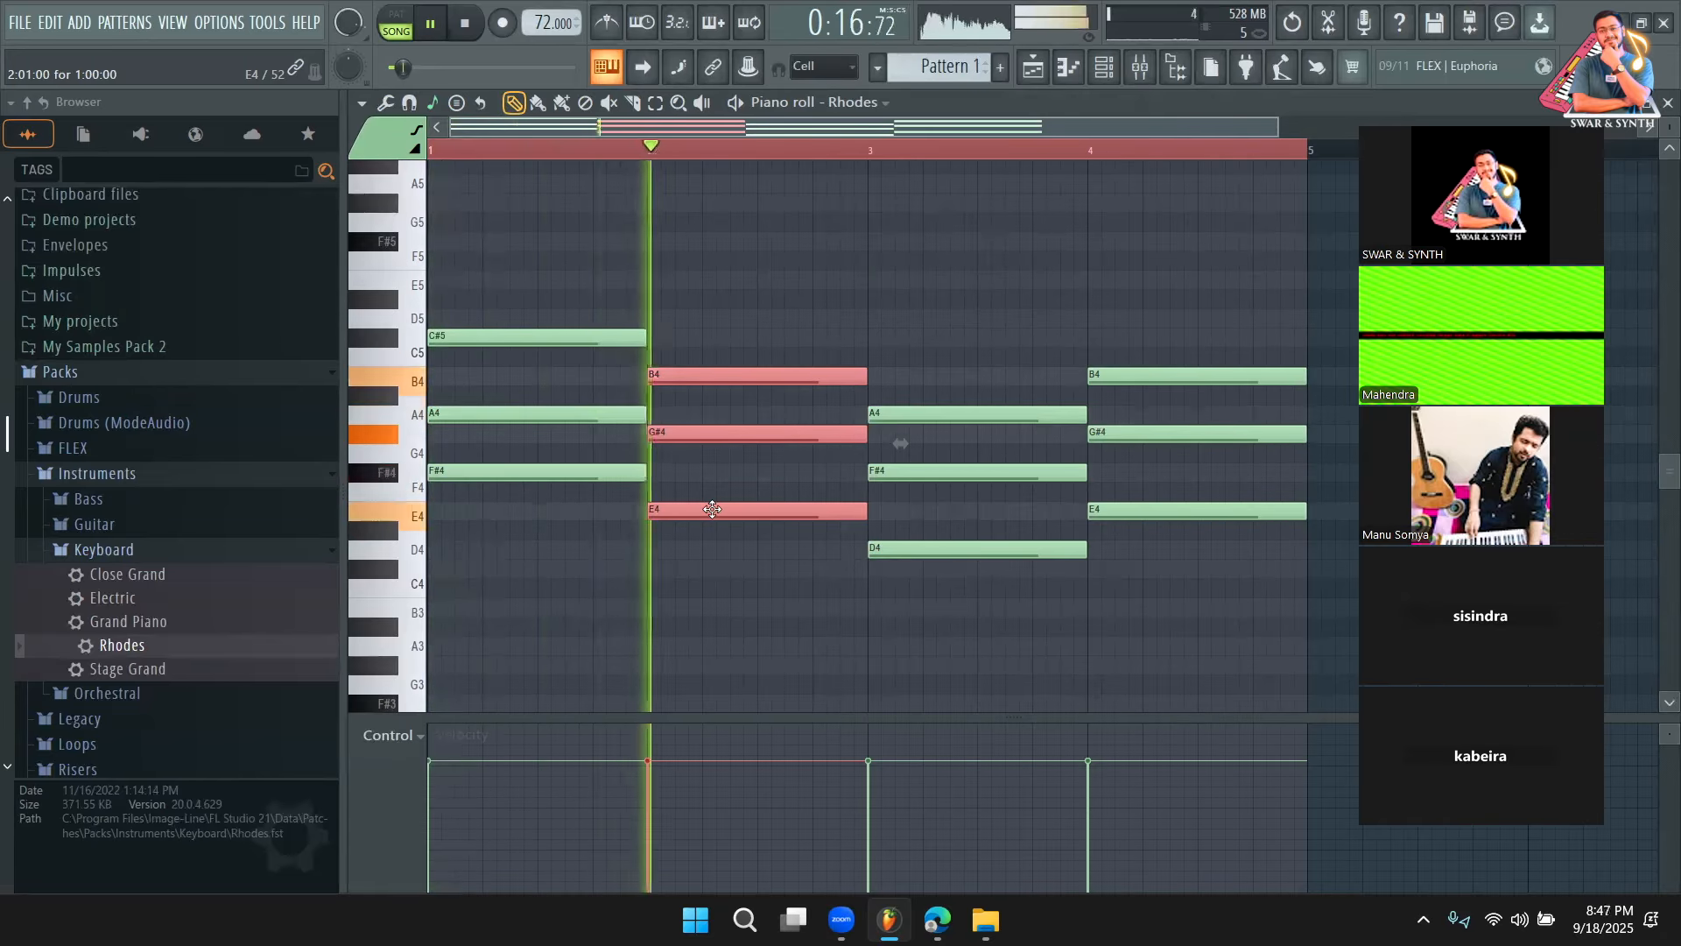
key("space")
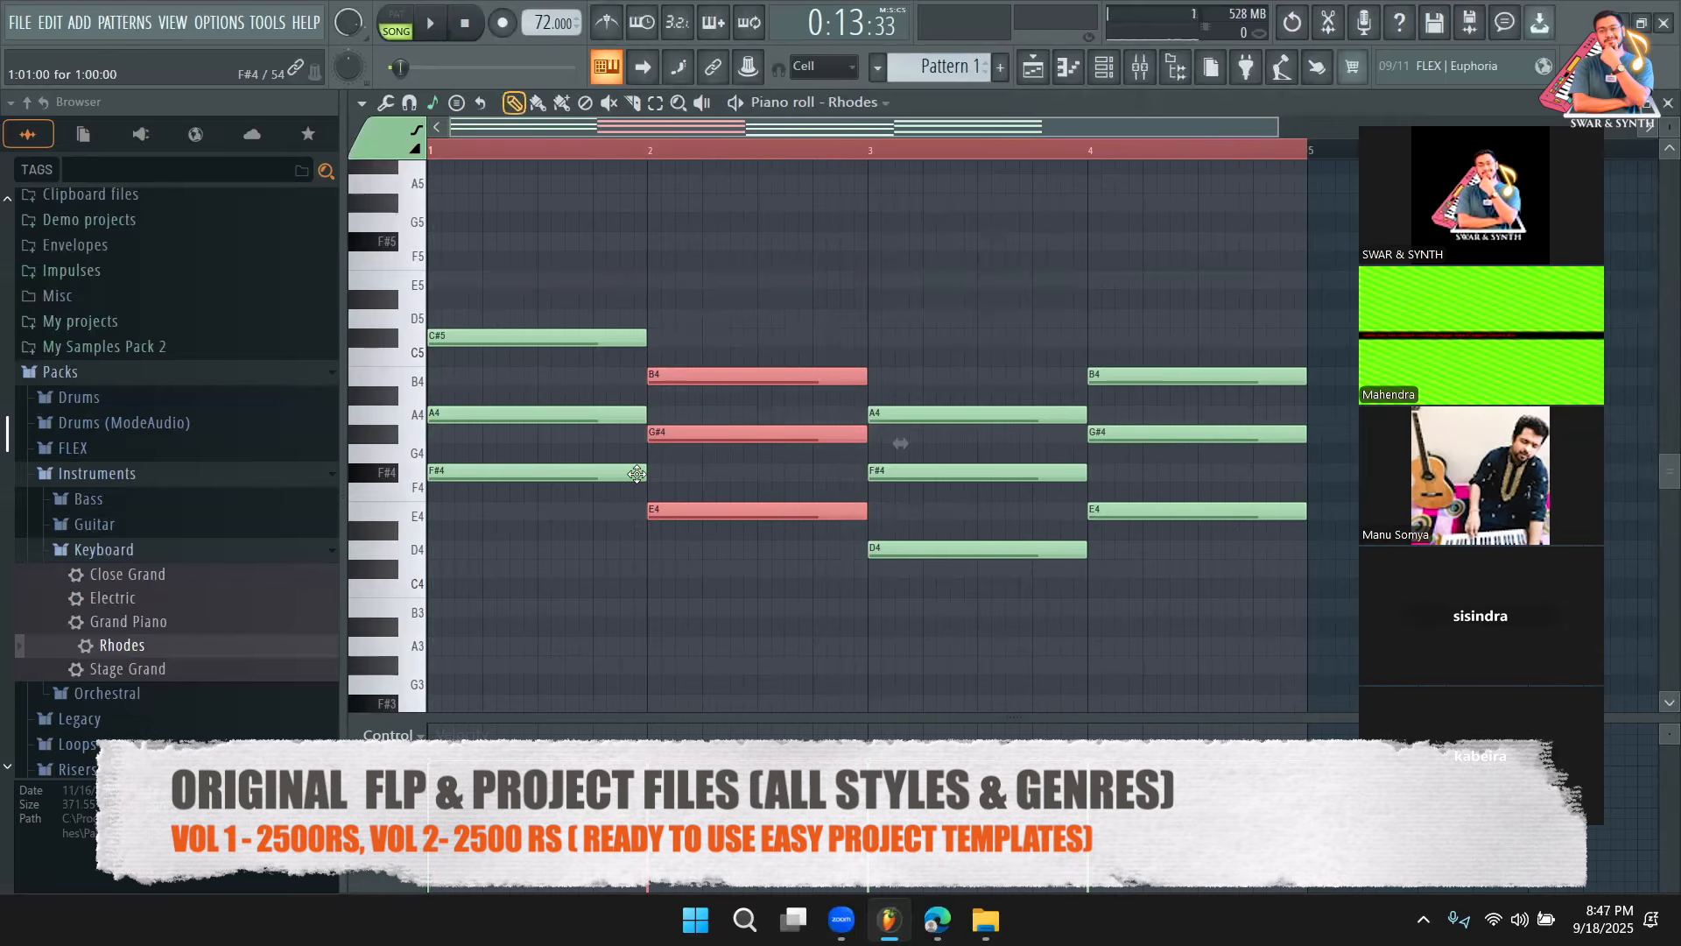
Try lowering the bar 2 chord to D4, F#4 and A4, audition it, and raise it back to E4, G#4 and B4
left_click_drag(694, 512, 695, 552)
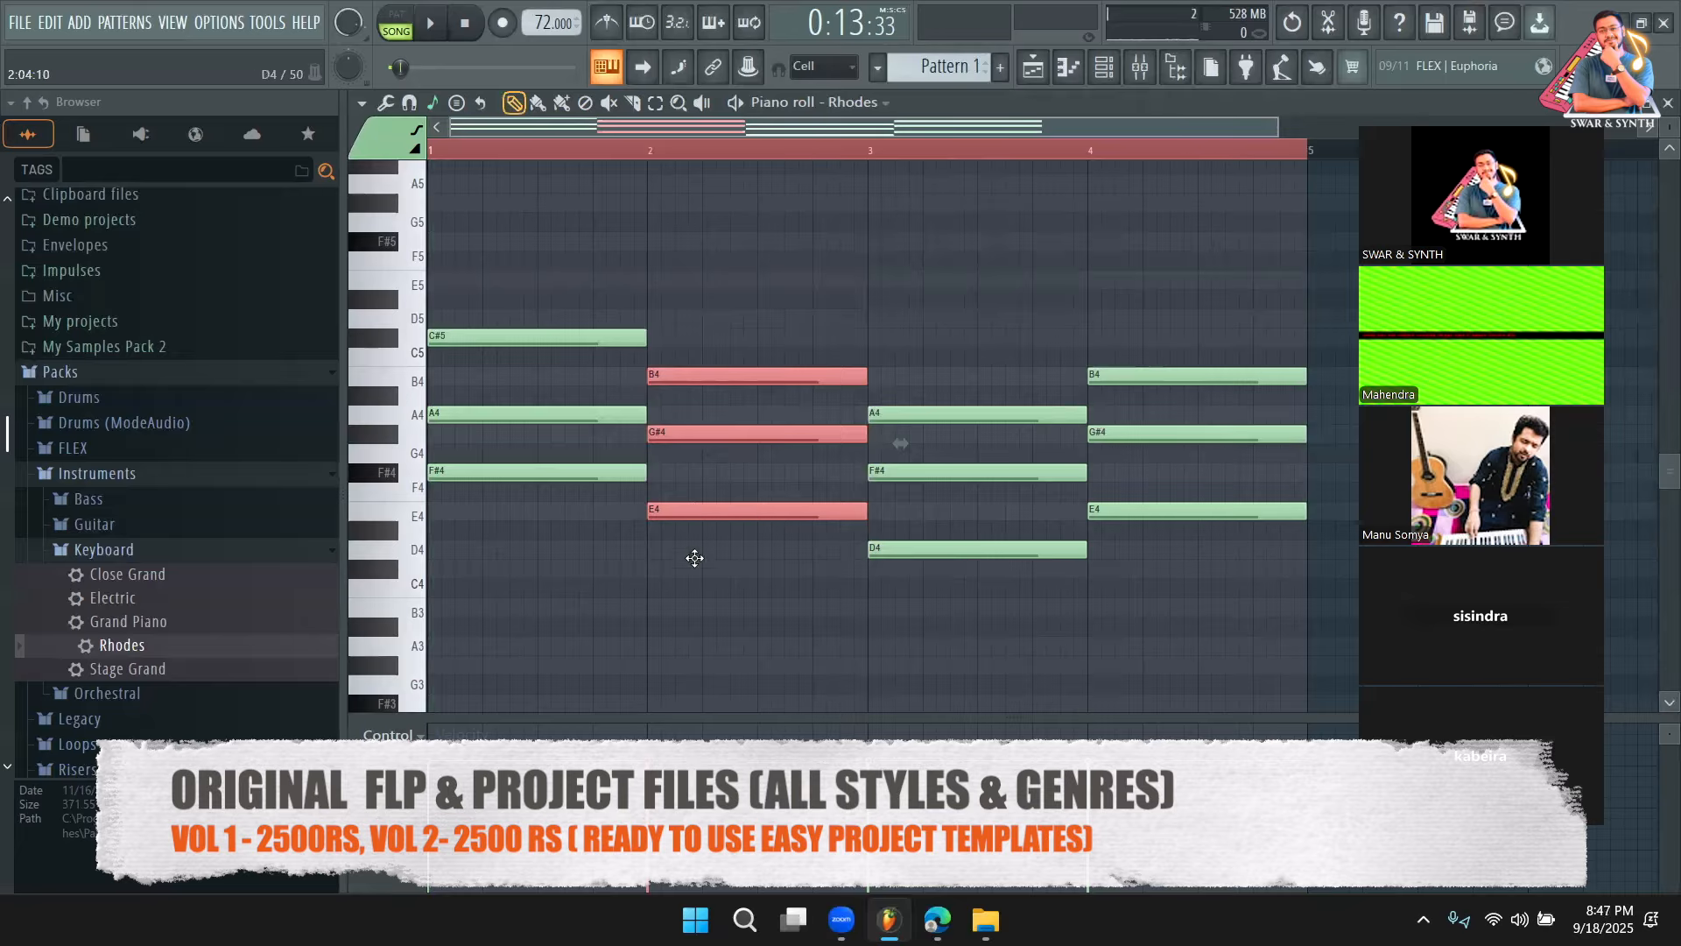
key("space")
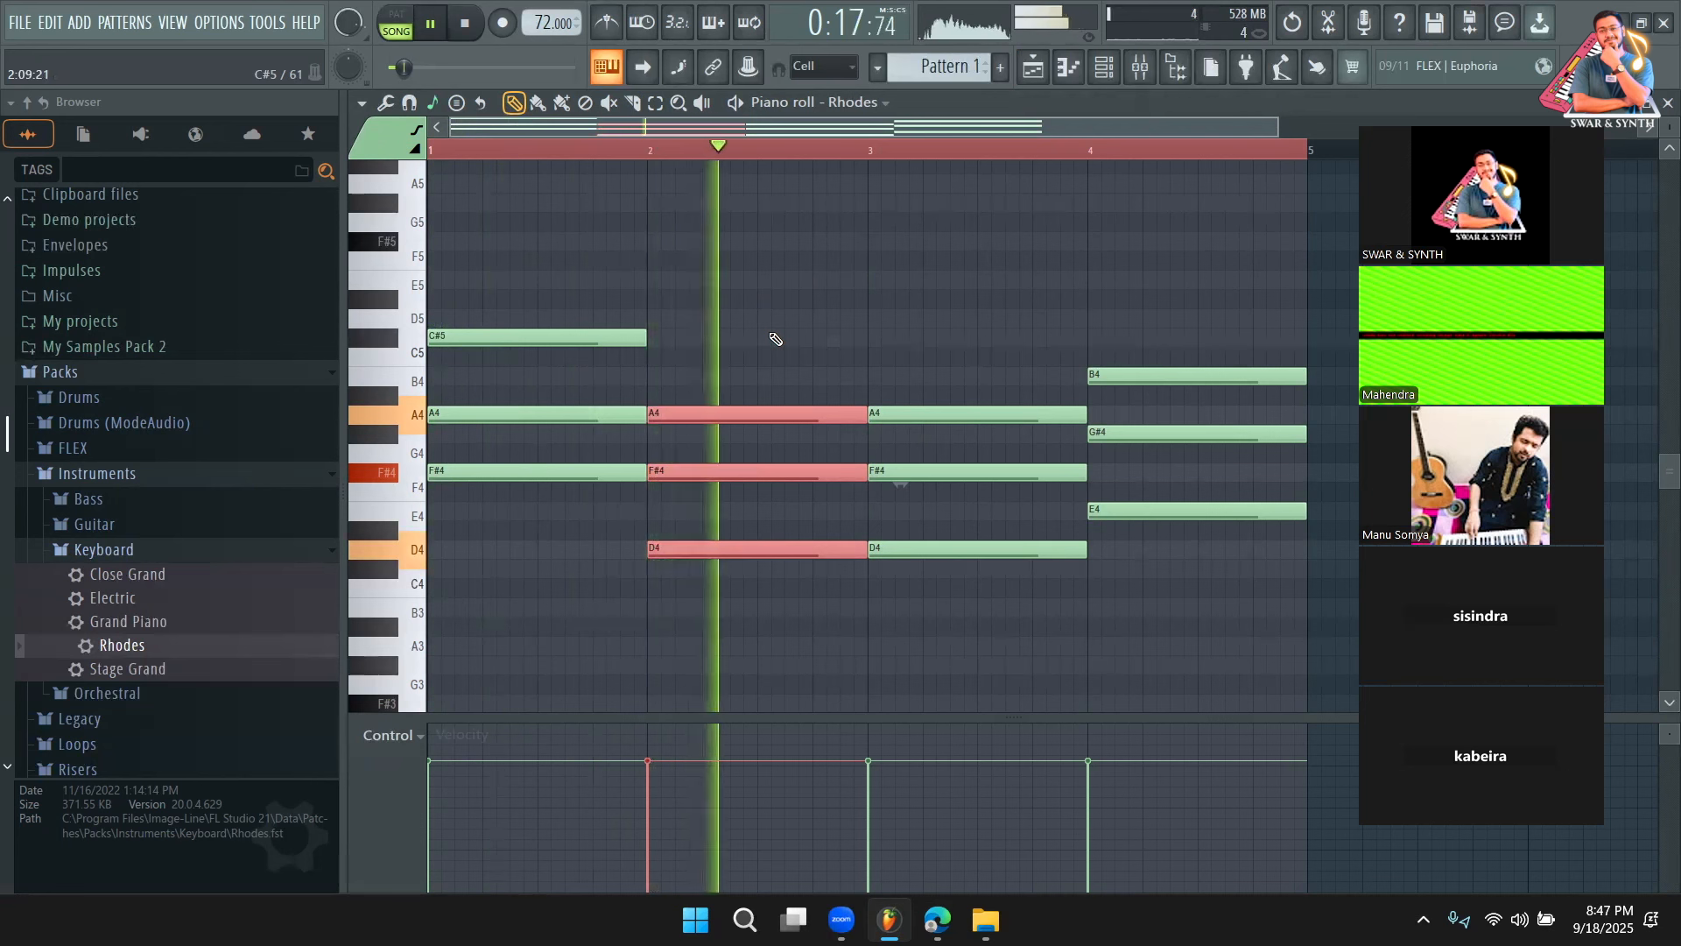
key("space")
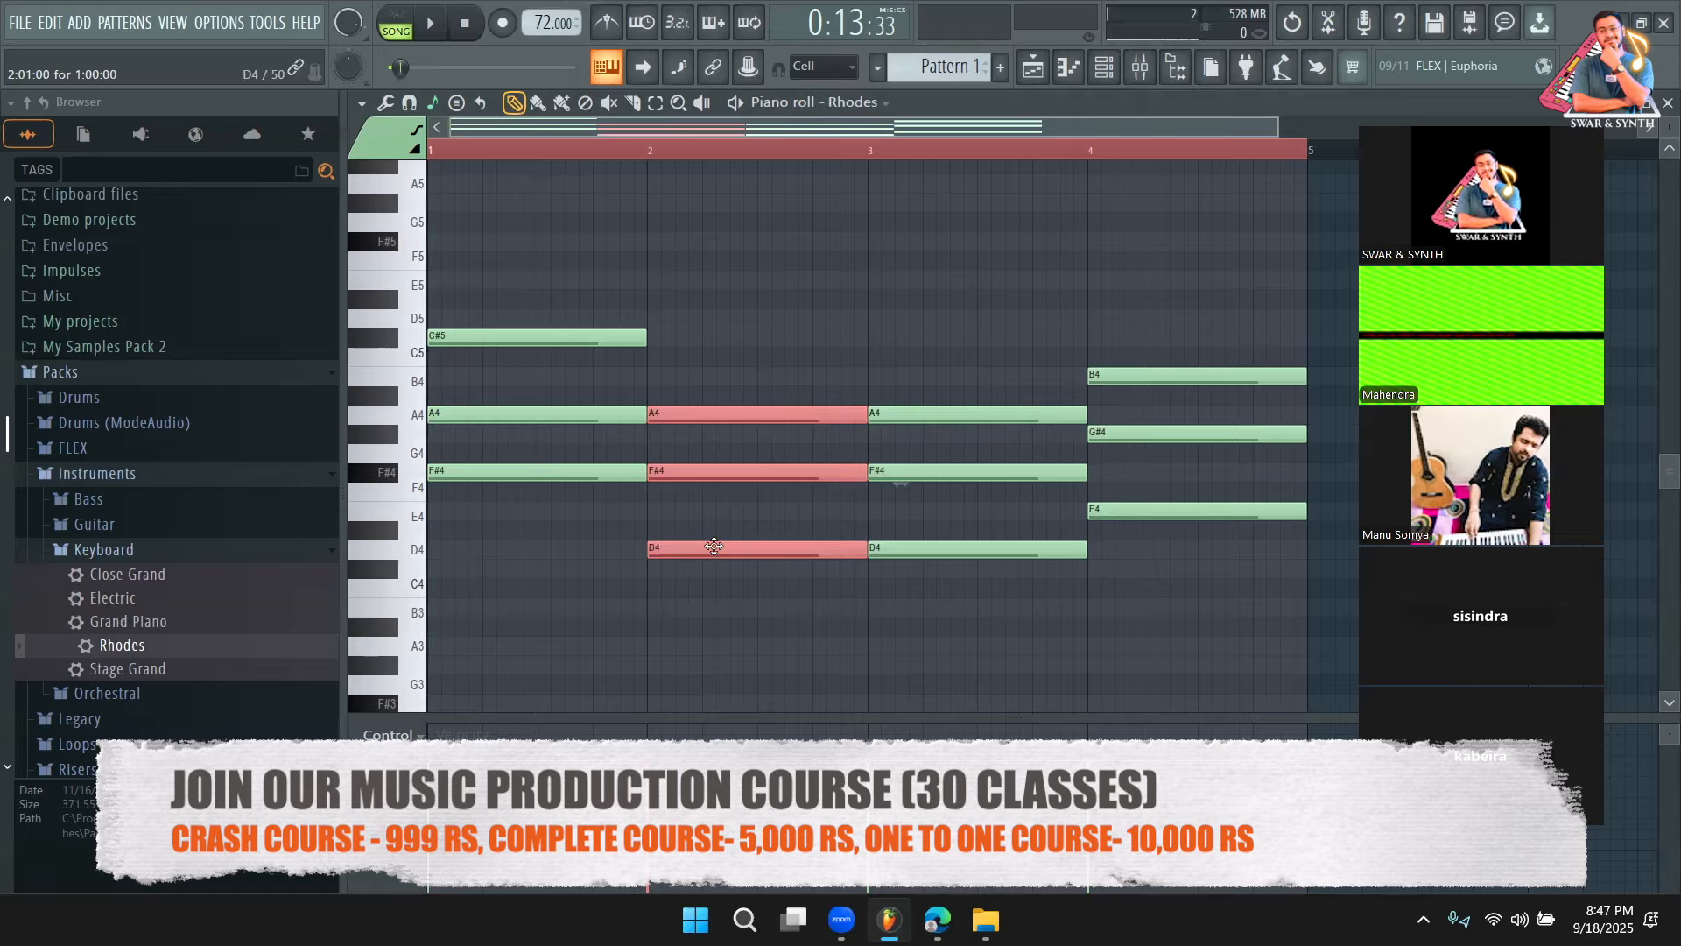
left_click_drag(715, 546, 718, 514)
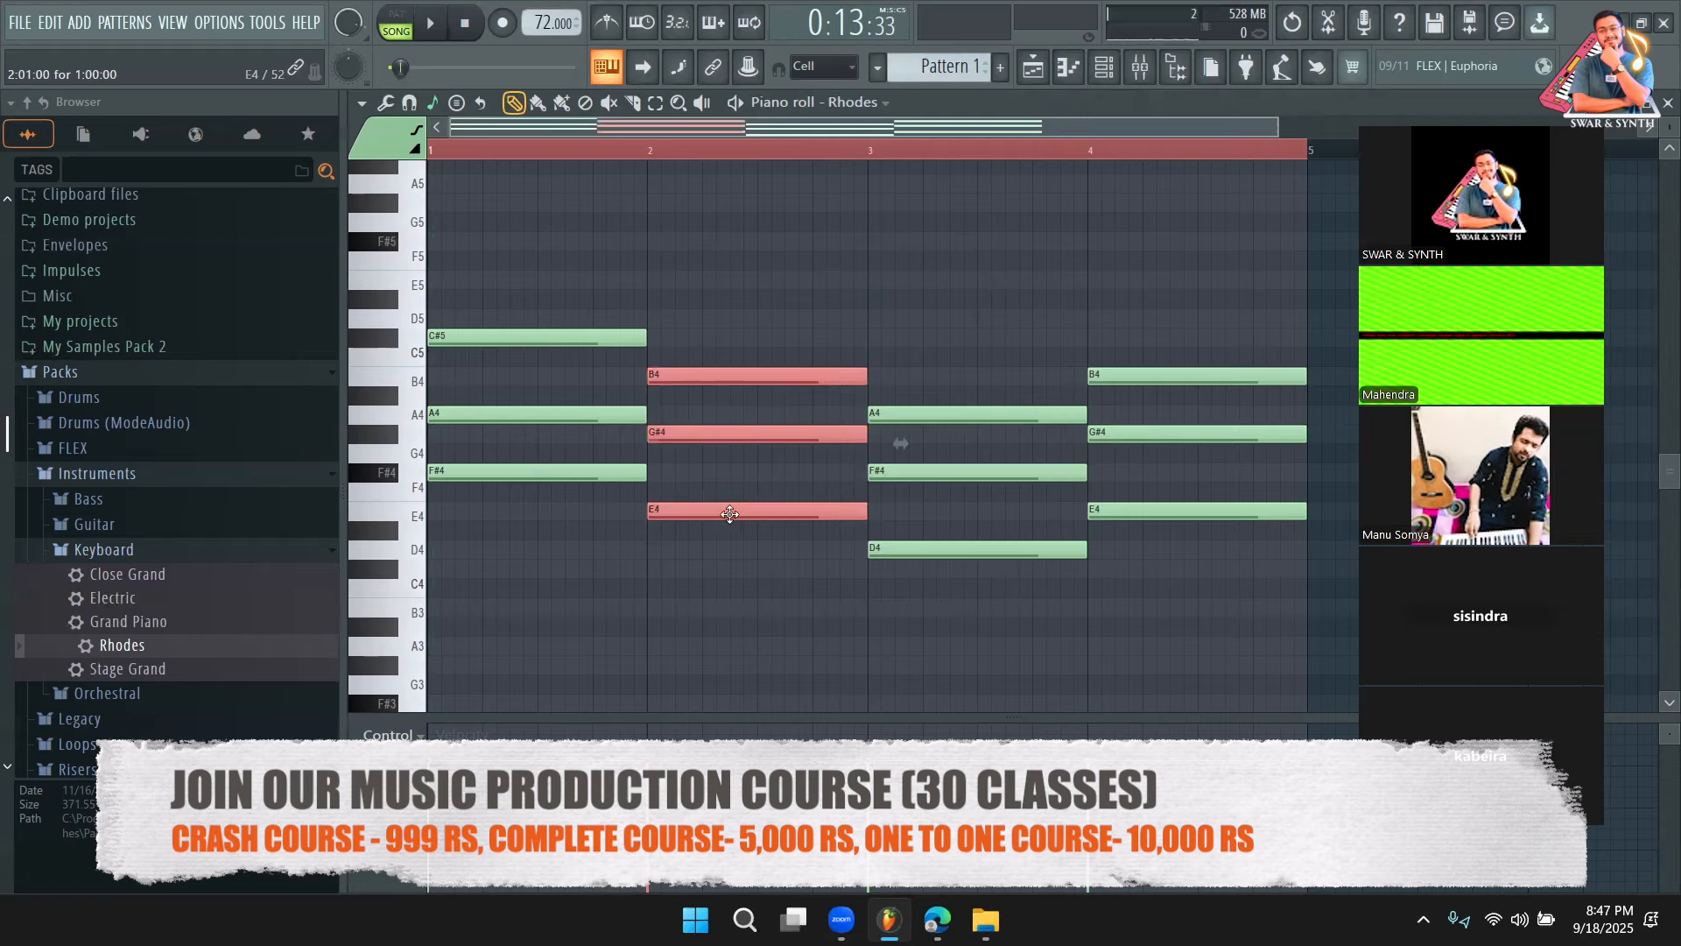
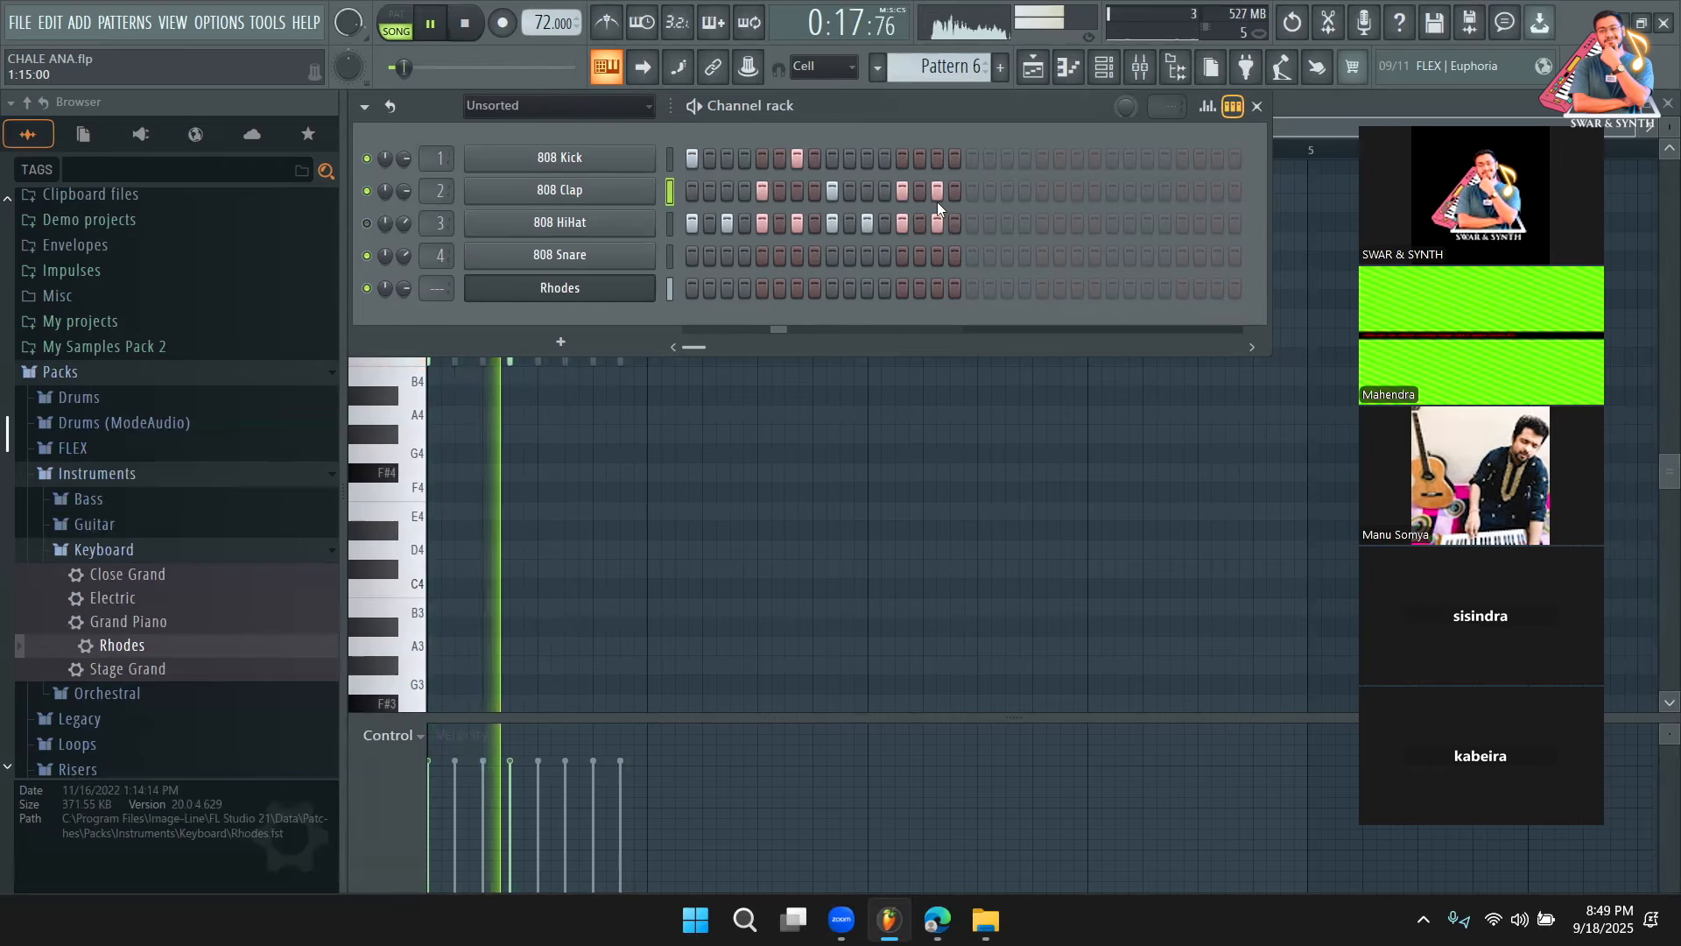
Undo the 808 Clap hits on steps 9 and 15, fill all 16 steps of the unmuted 808 HiHat, and play the groove
key("space")
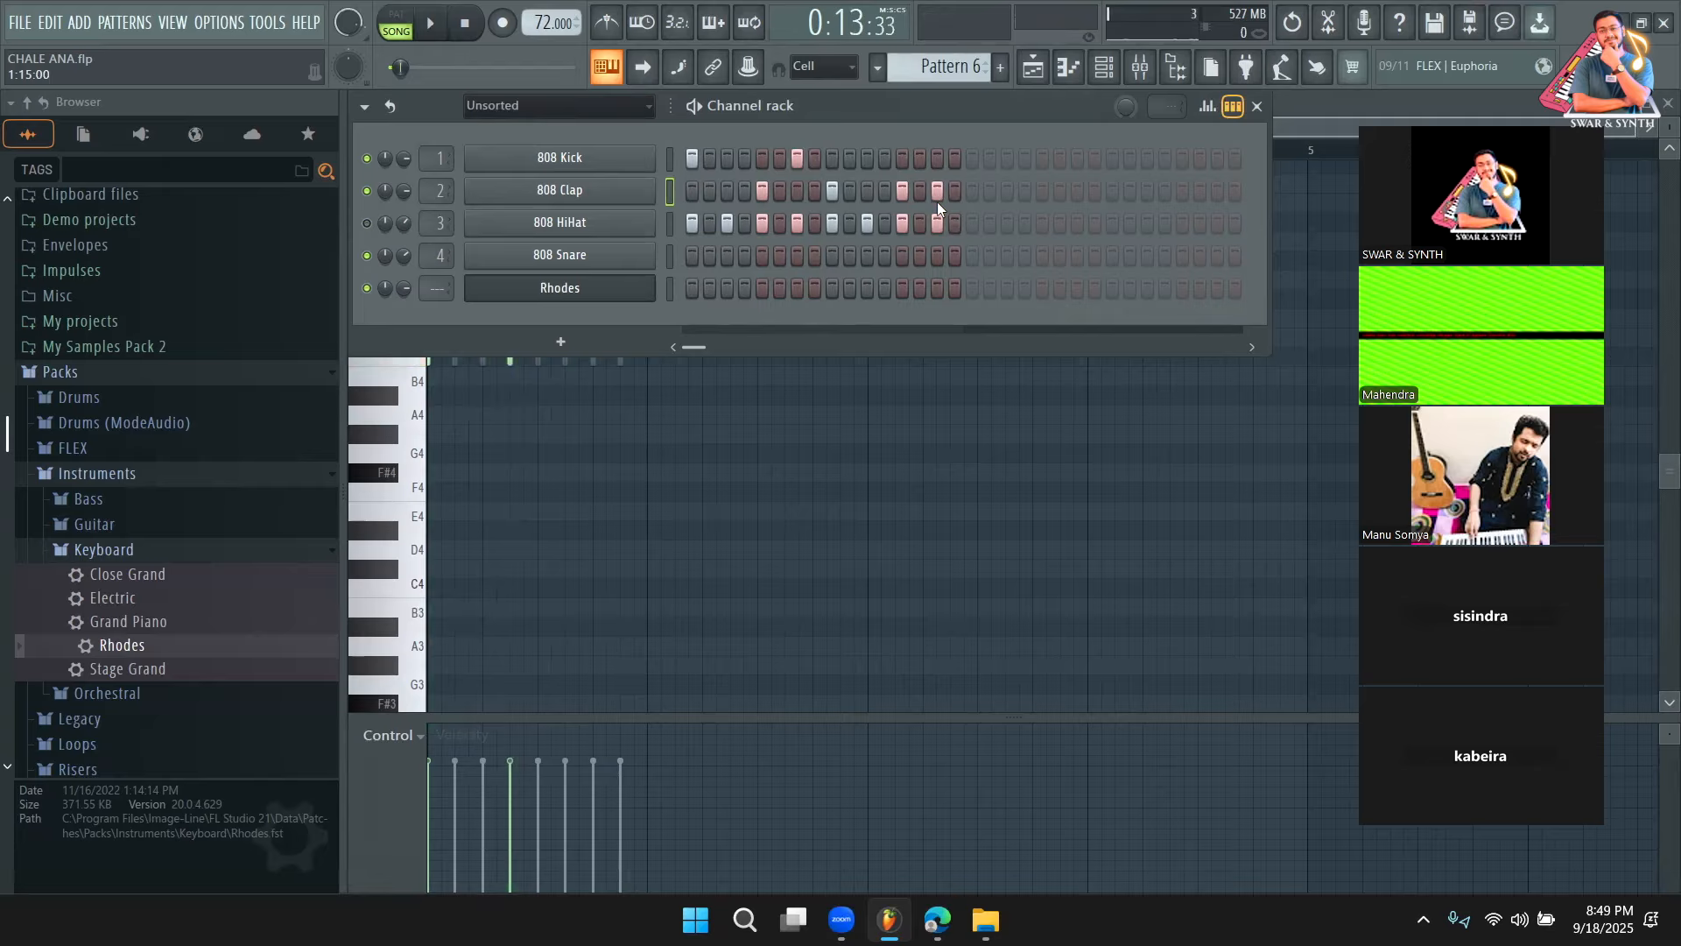
key("ctrl+z")
key("ctrl+z")
left_click(709, 222)
left_click_drag(730, 233, 951, 240)
key("space")
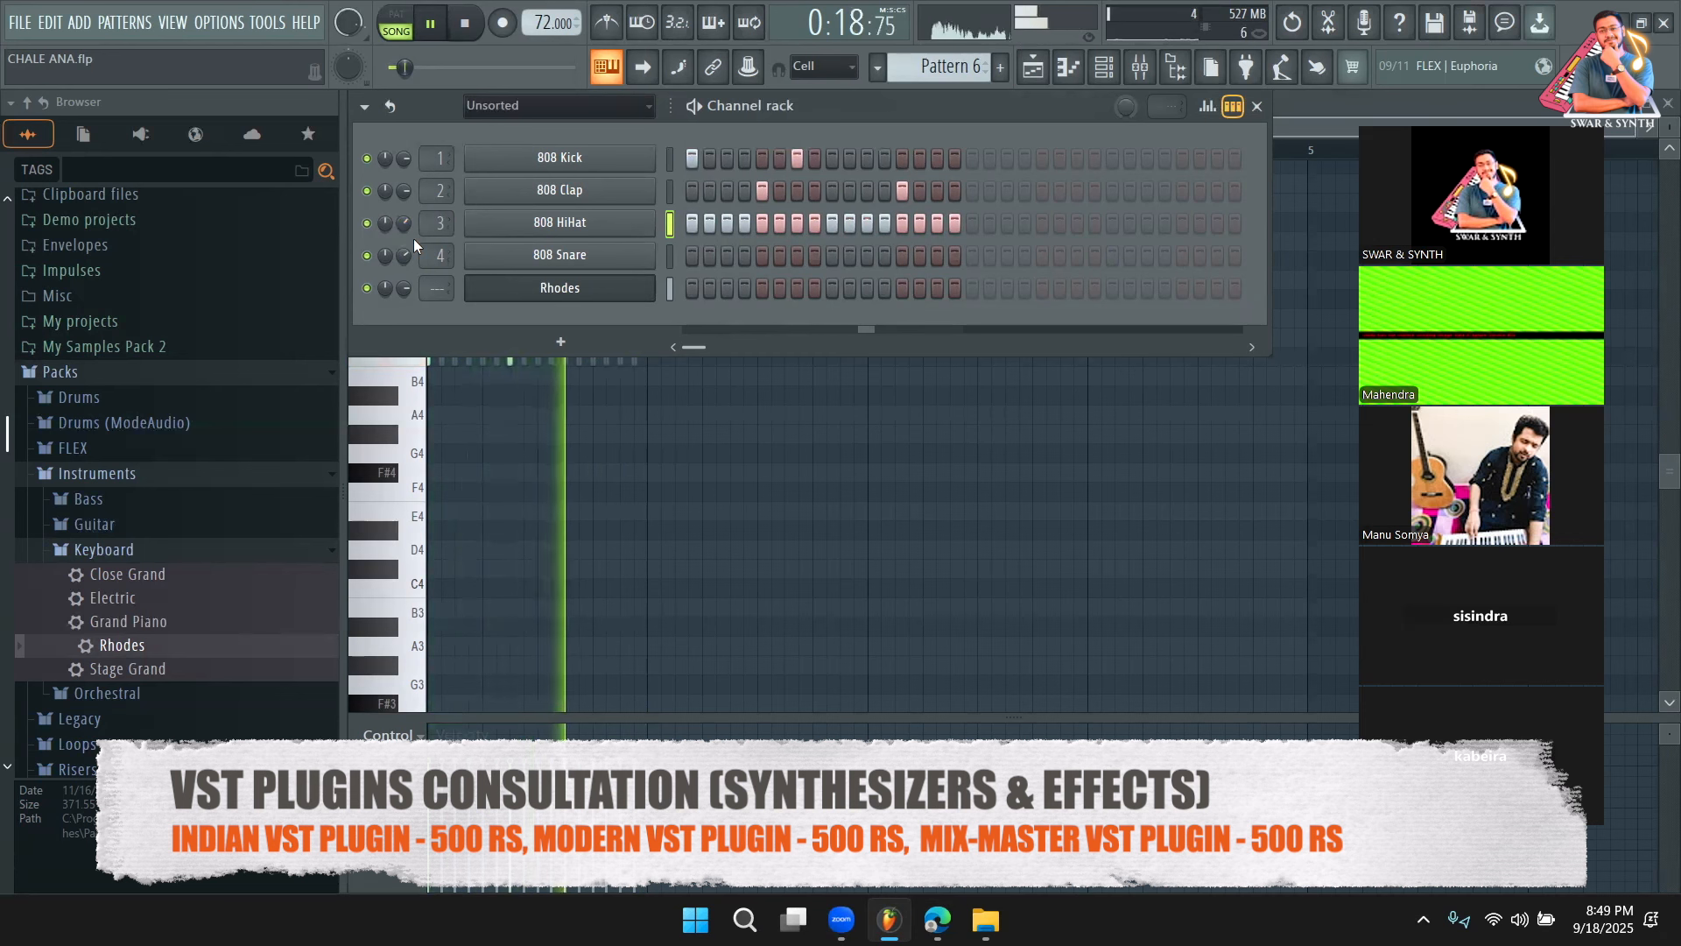
key("space")
Try 808 Snare hits on steps 12 and 15, play them with the groove, and remove both hits
left_click(884, 255)
left_click(937, 255)
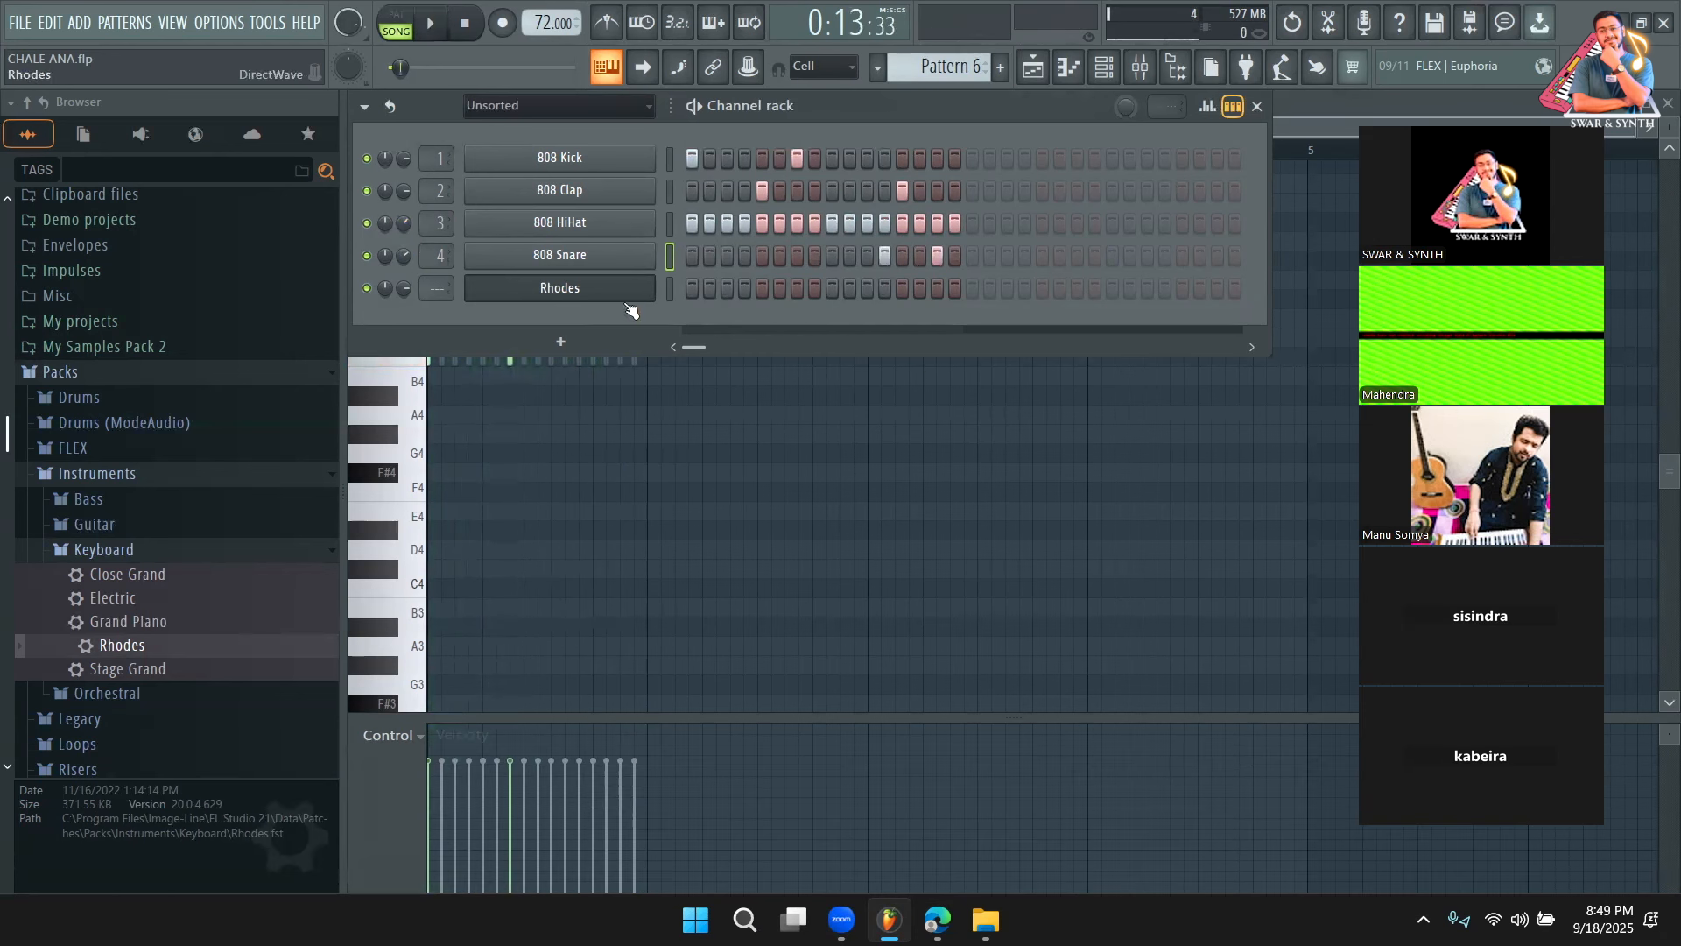
key("space")
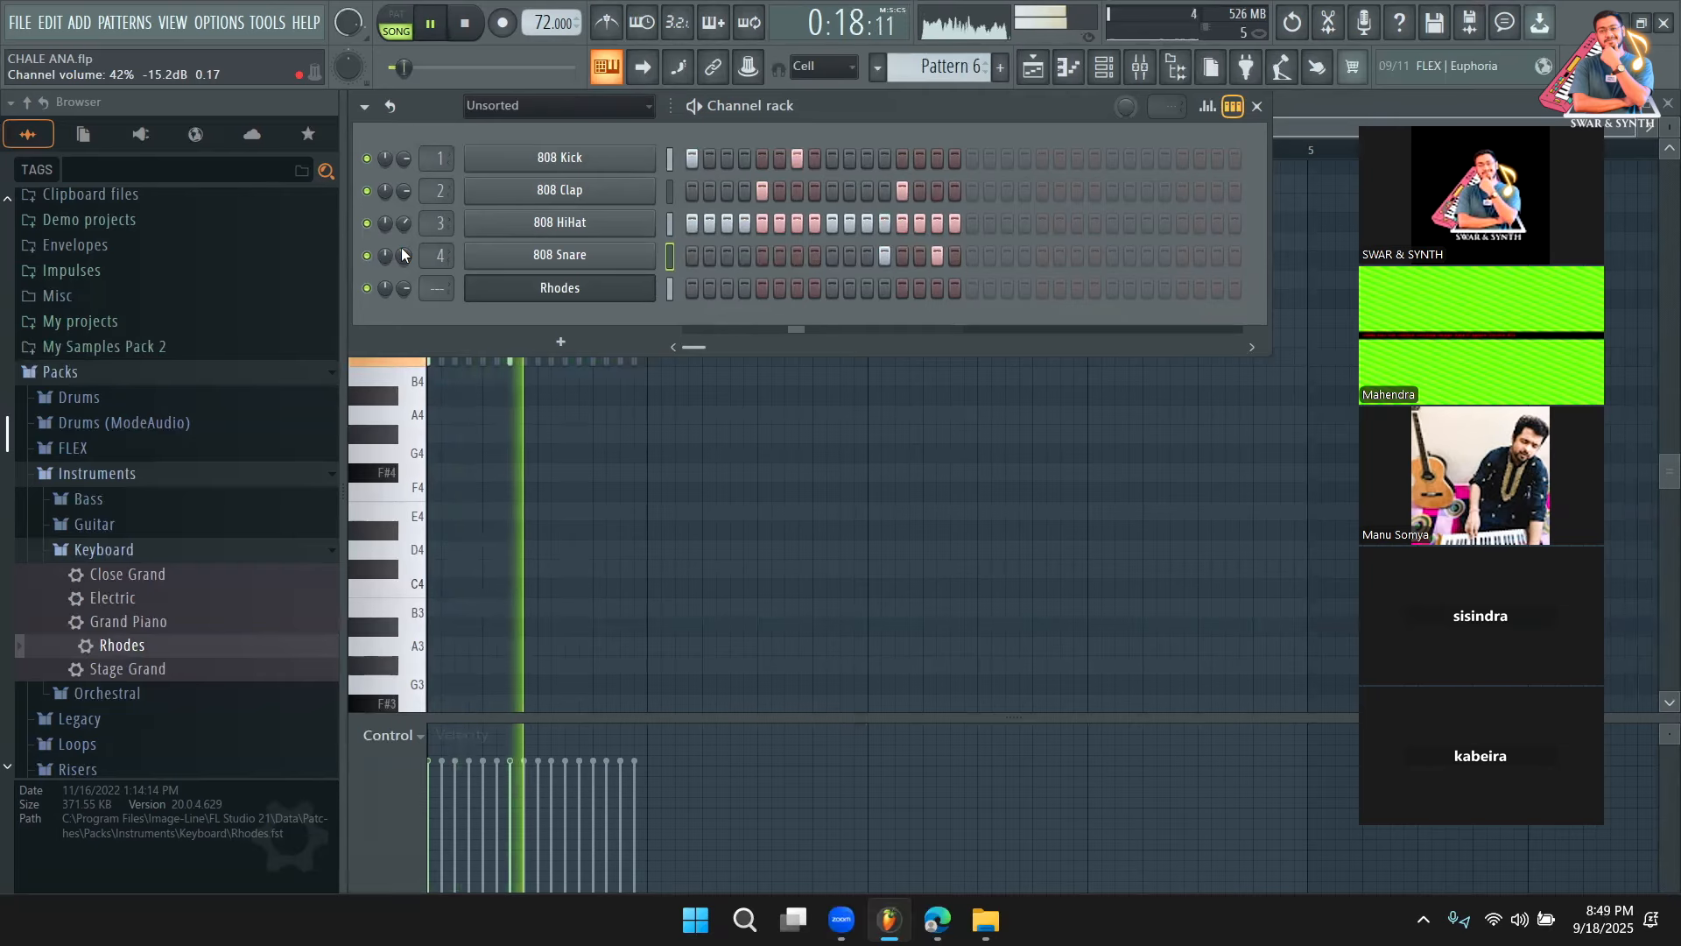
key("space")
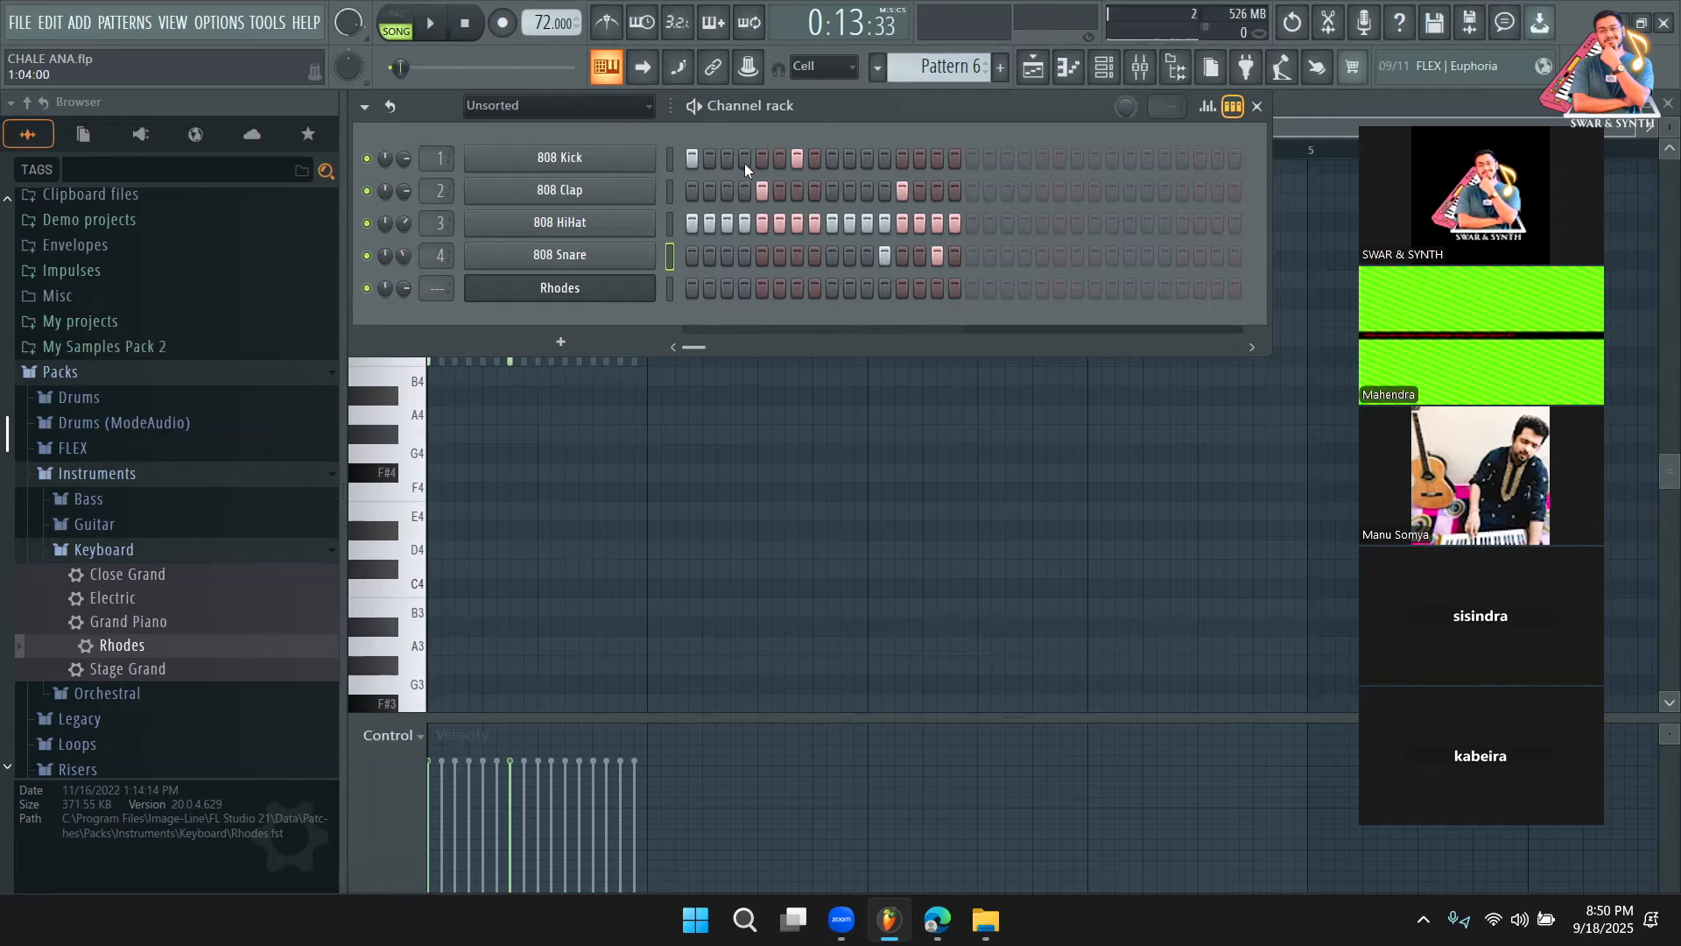
left_click(937, 255)
left_click(884, 255)
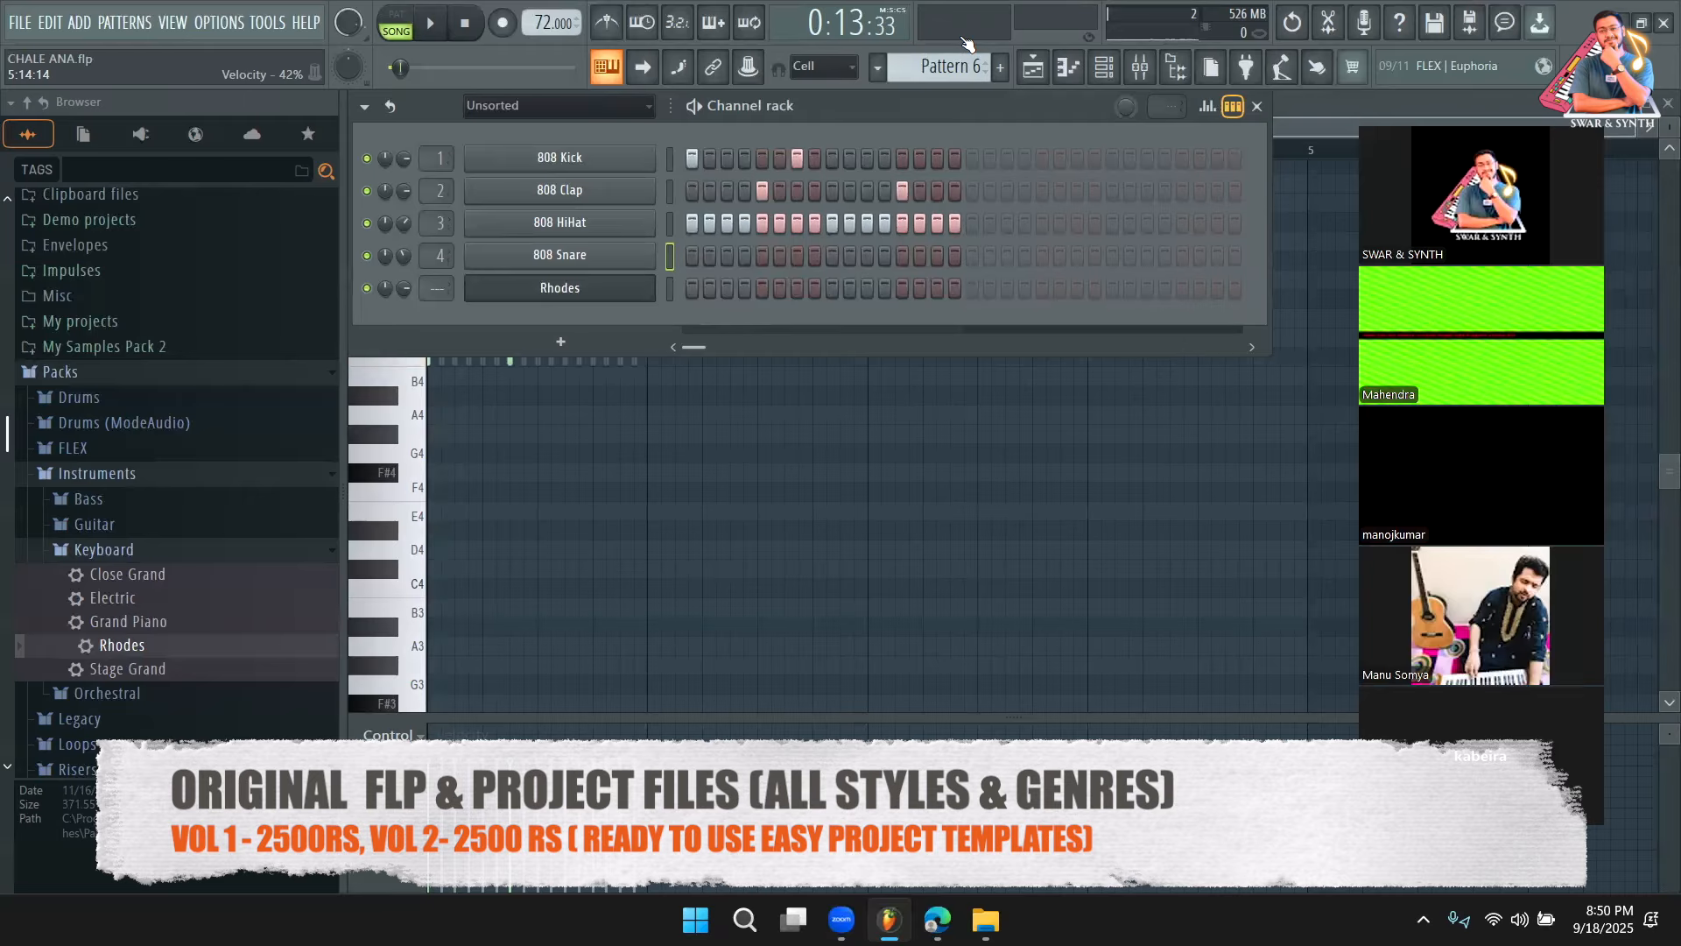
Return to the playlist and examine the Track 3 vocal clip's time-stretching settings and waveform
left_click(1033, 66)
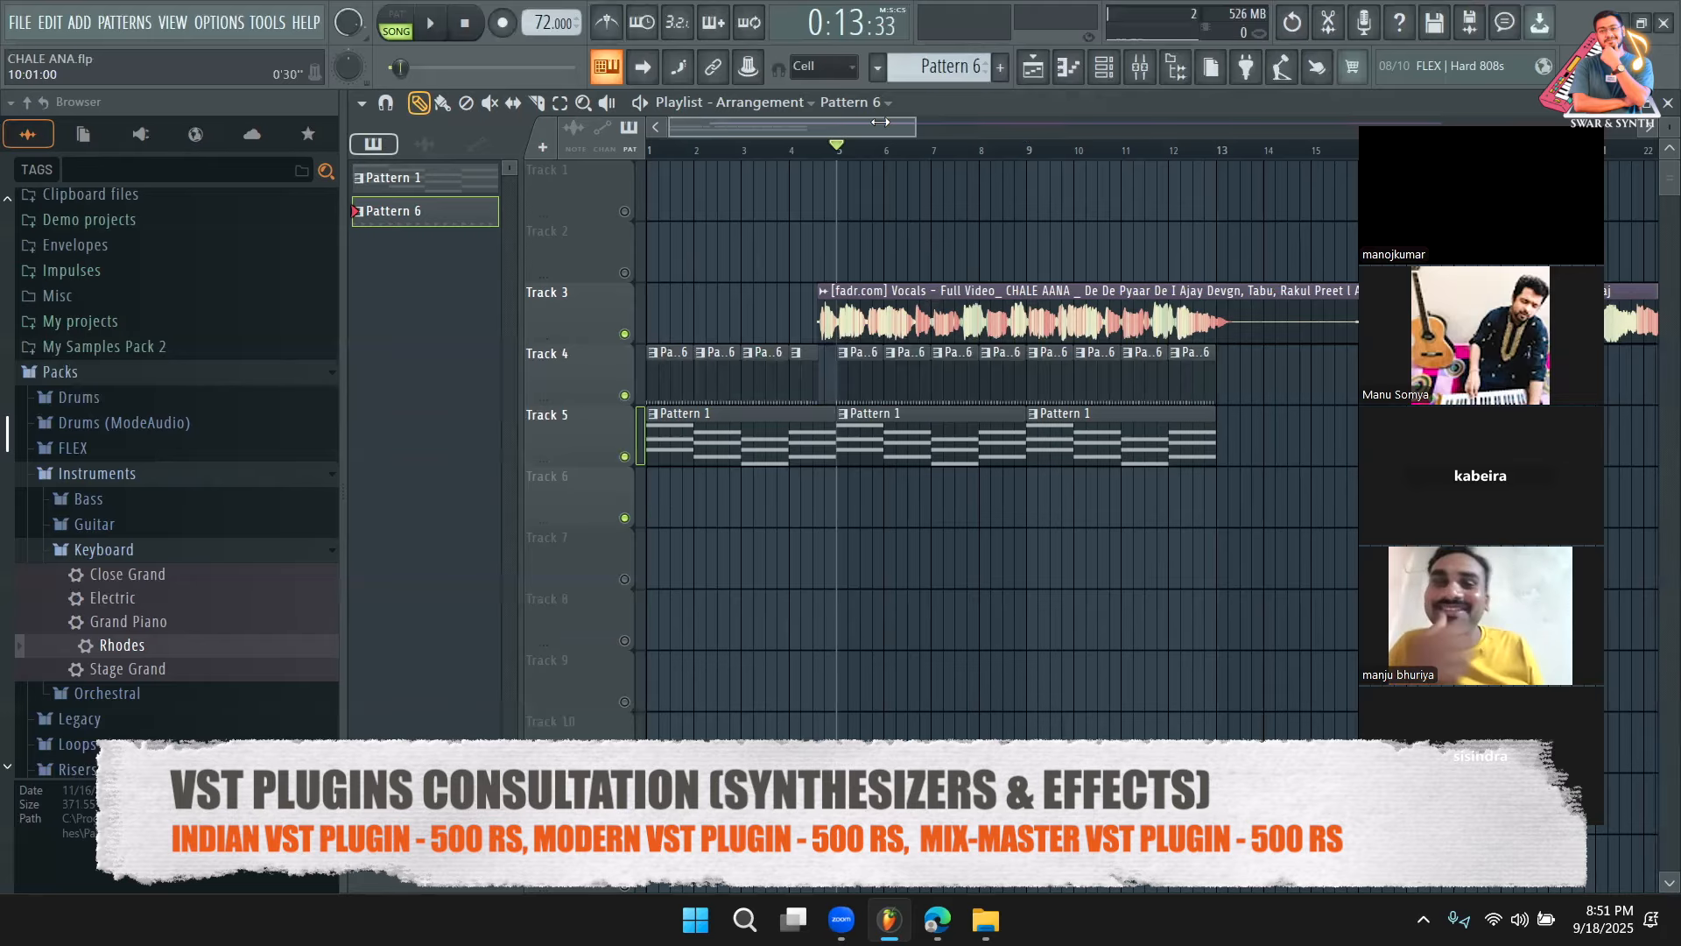
left_click(833, 146)
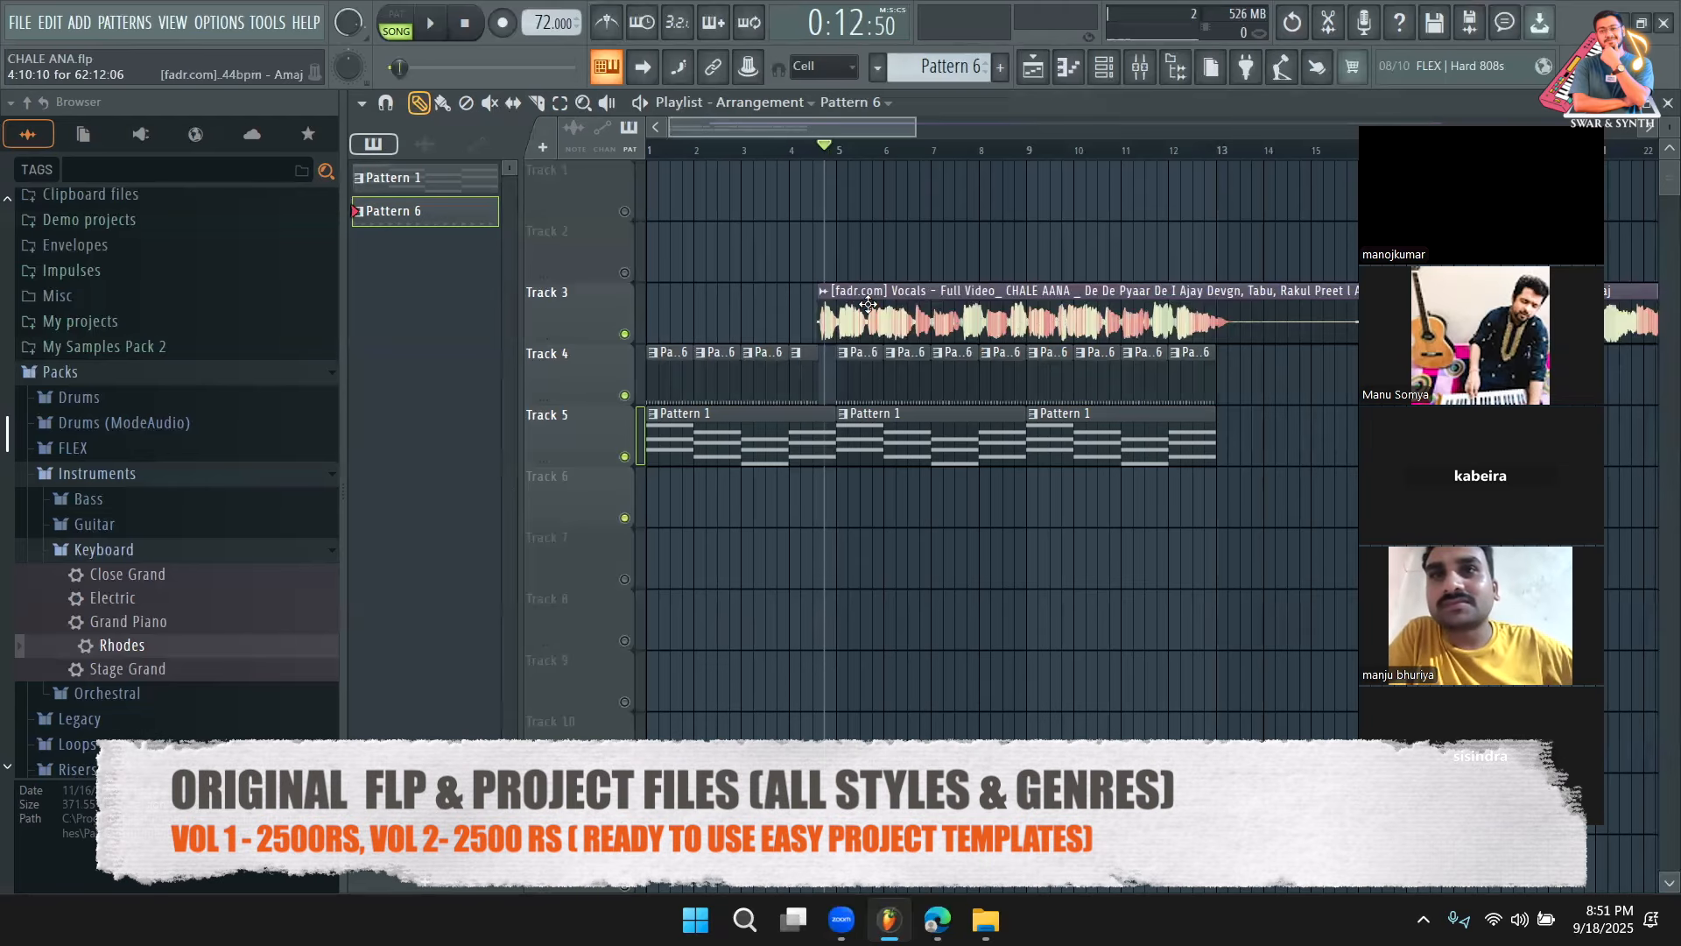
double_click(895, 300)
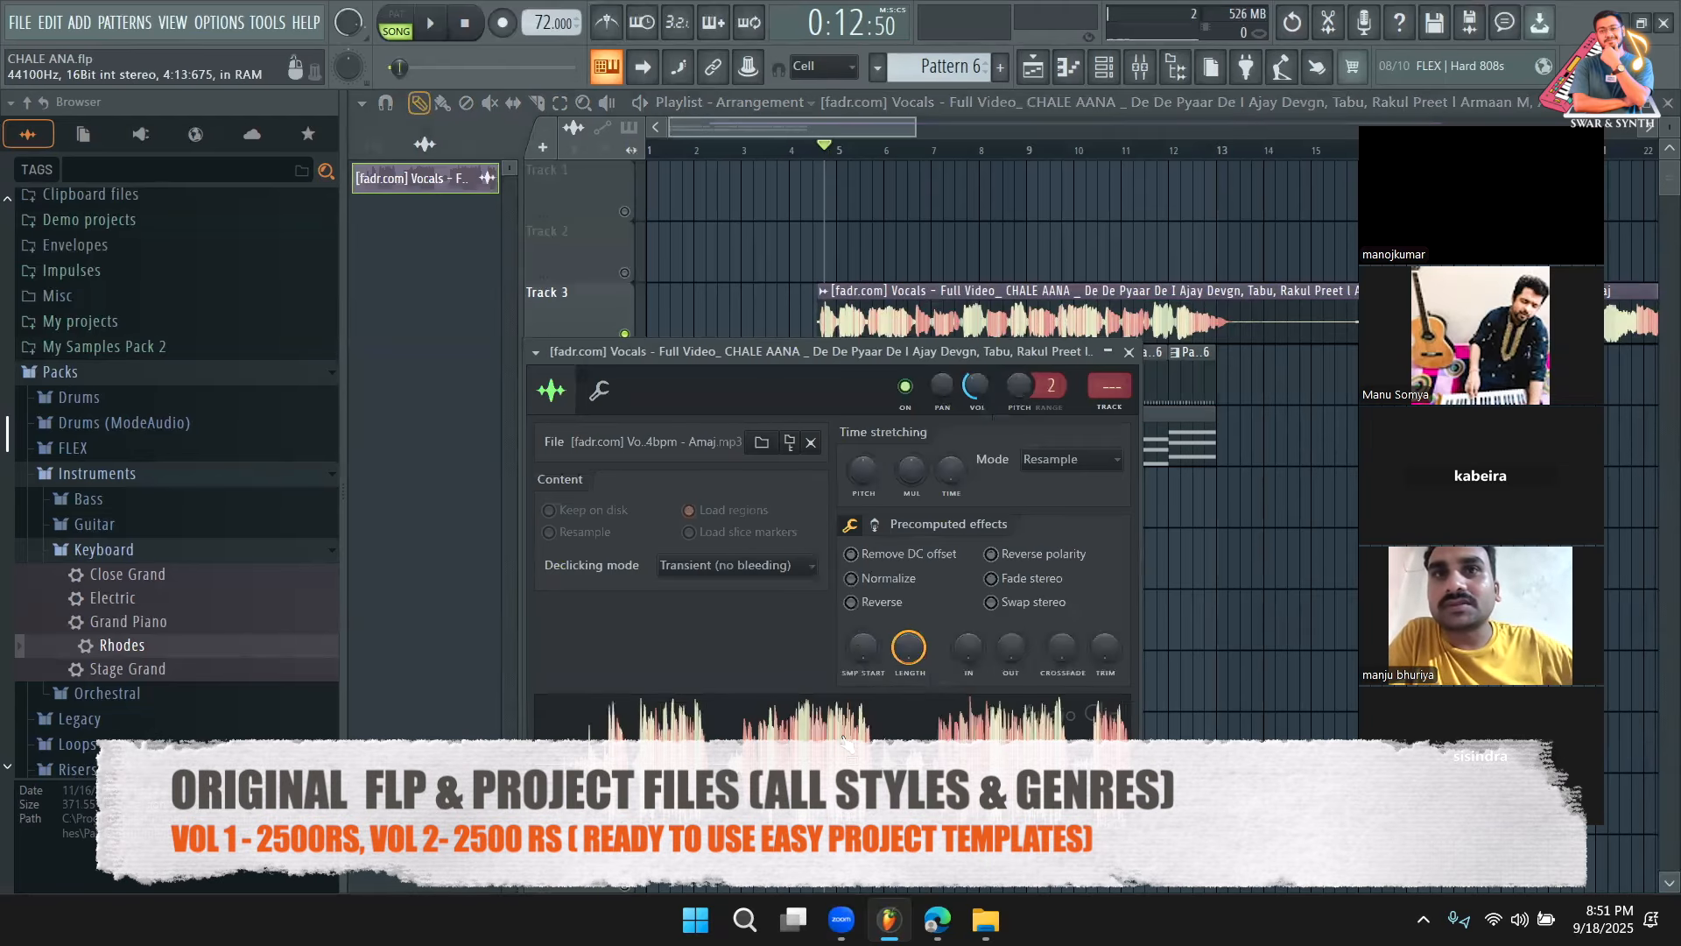
right_click(1205, 692)
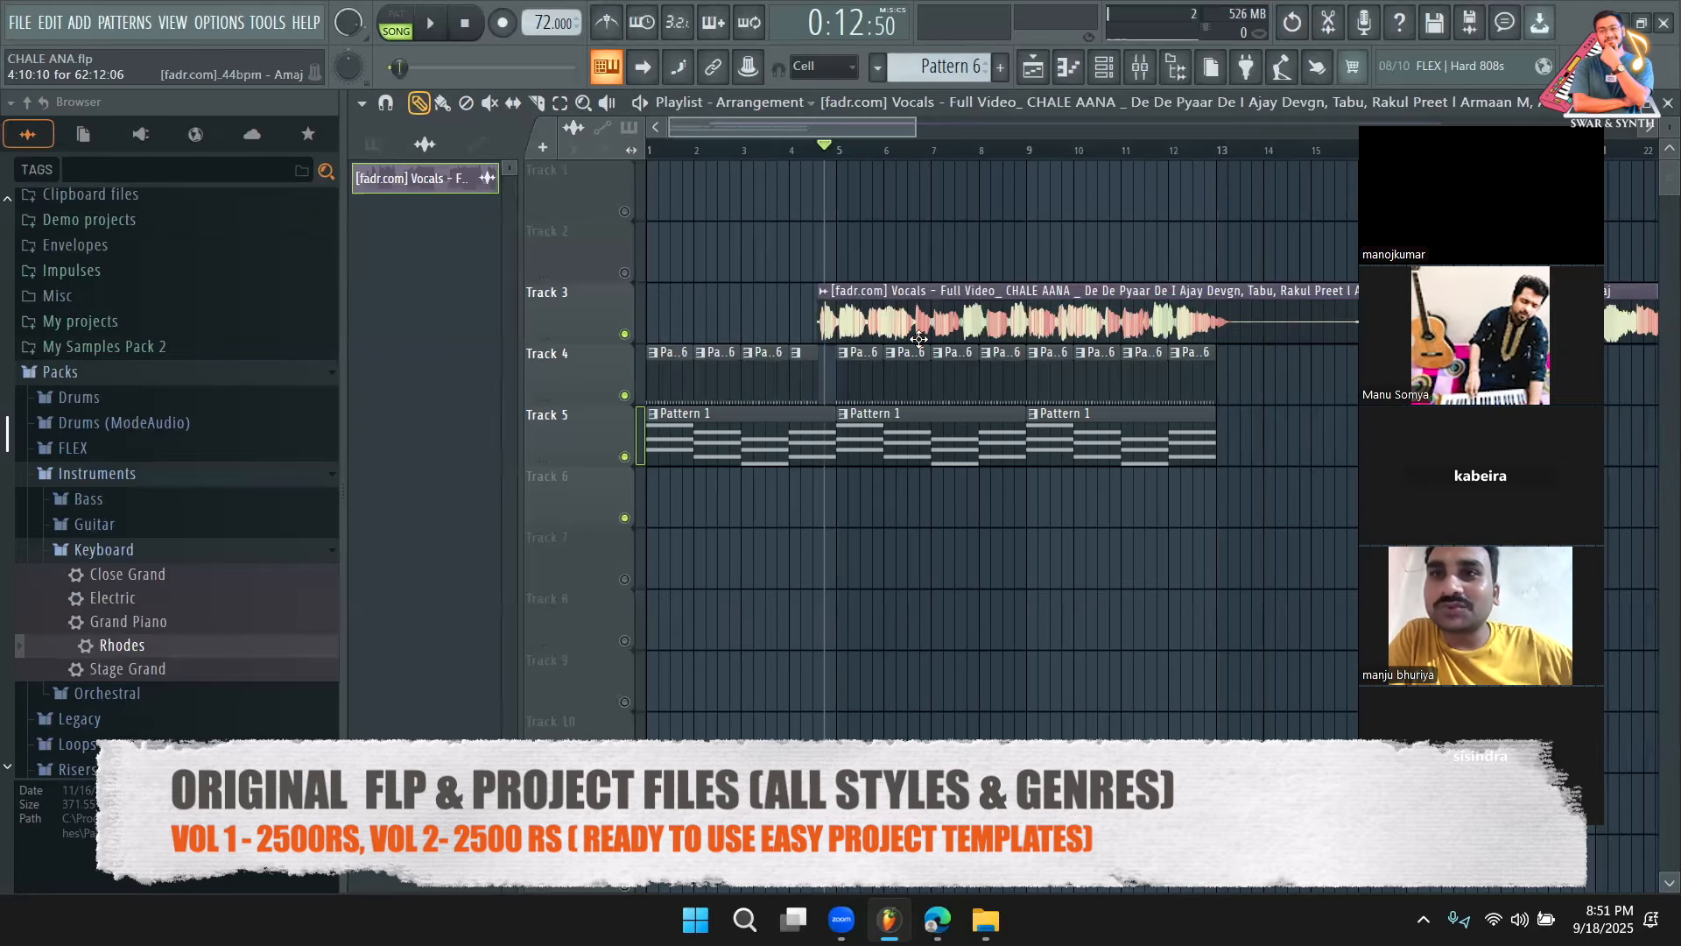
left_click(827, 152)
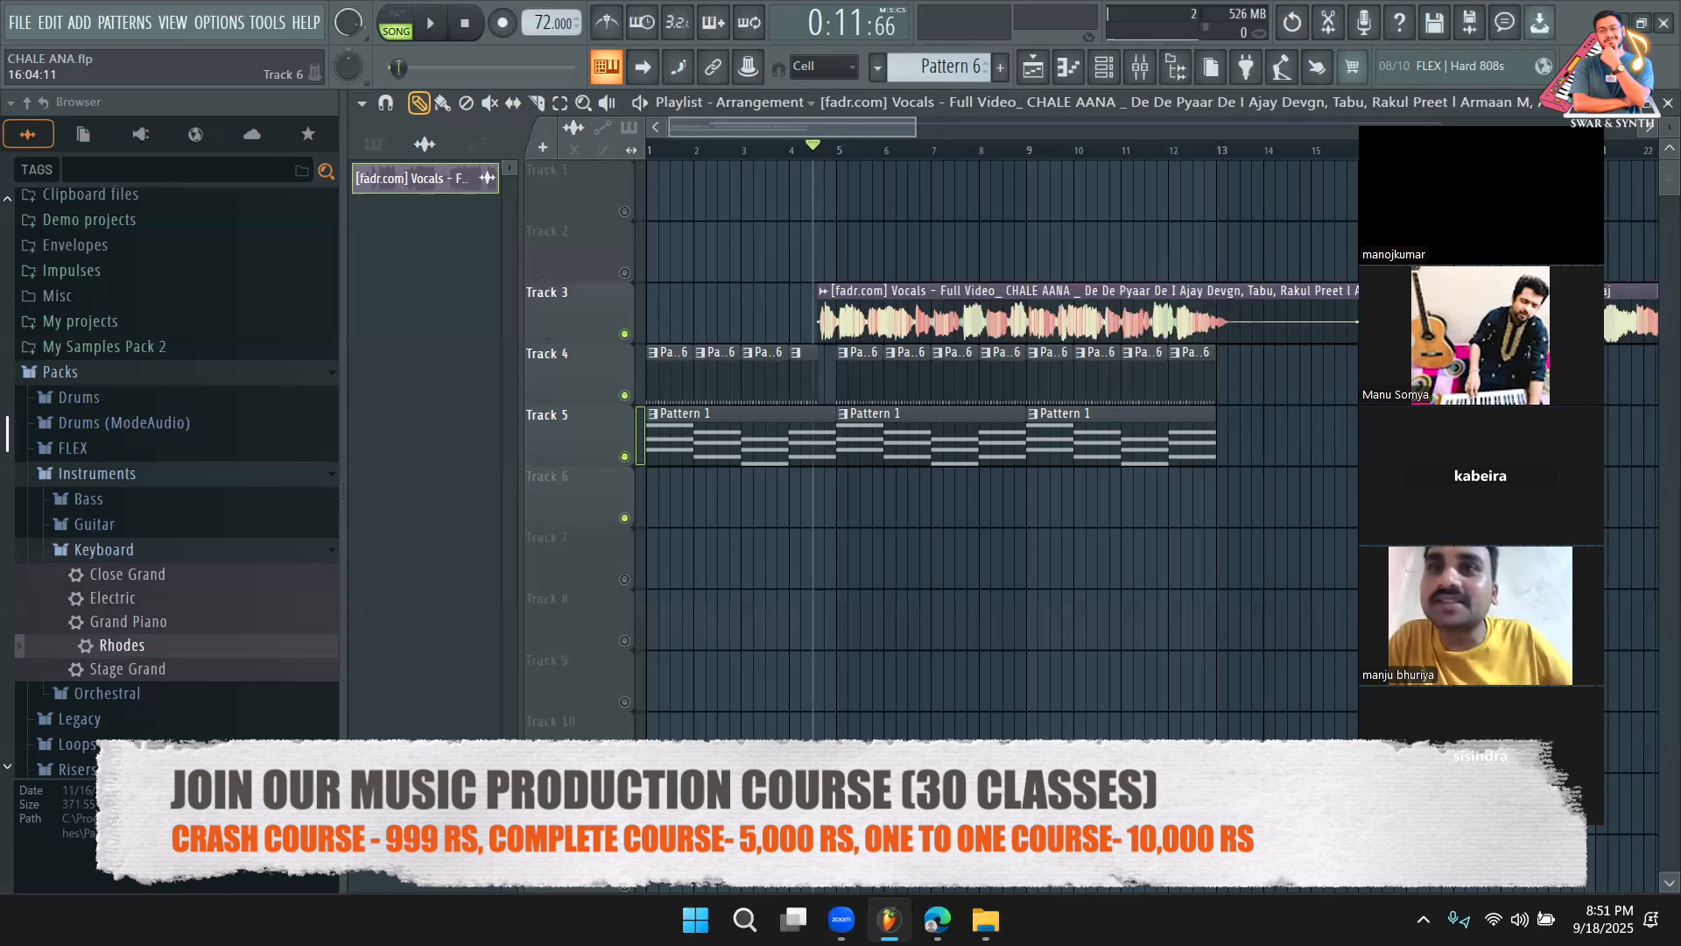
double_click(927, 307)
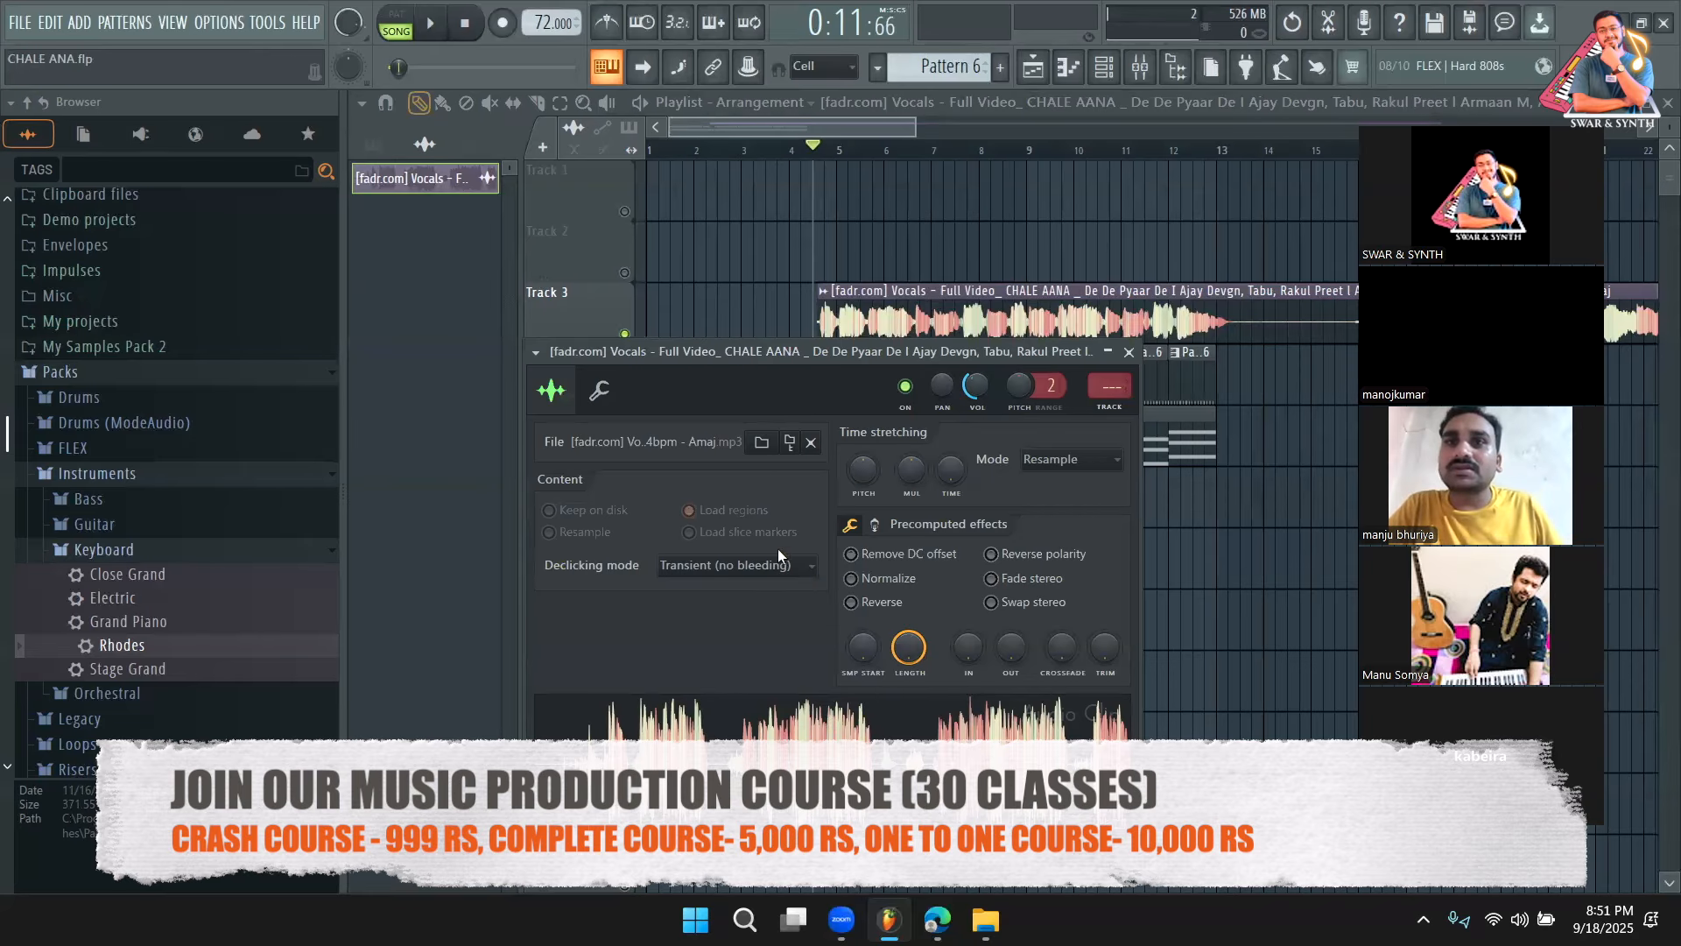
left_click_drag(752, 354, 776, 297)
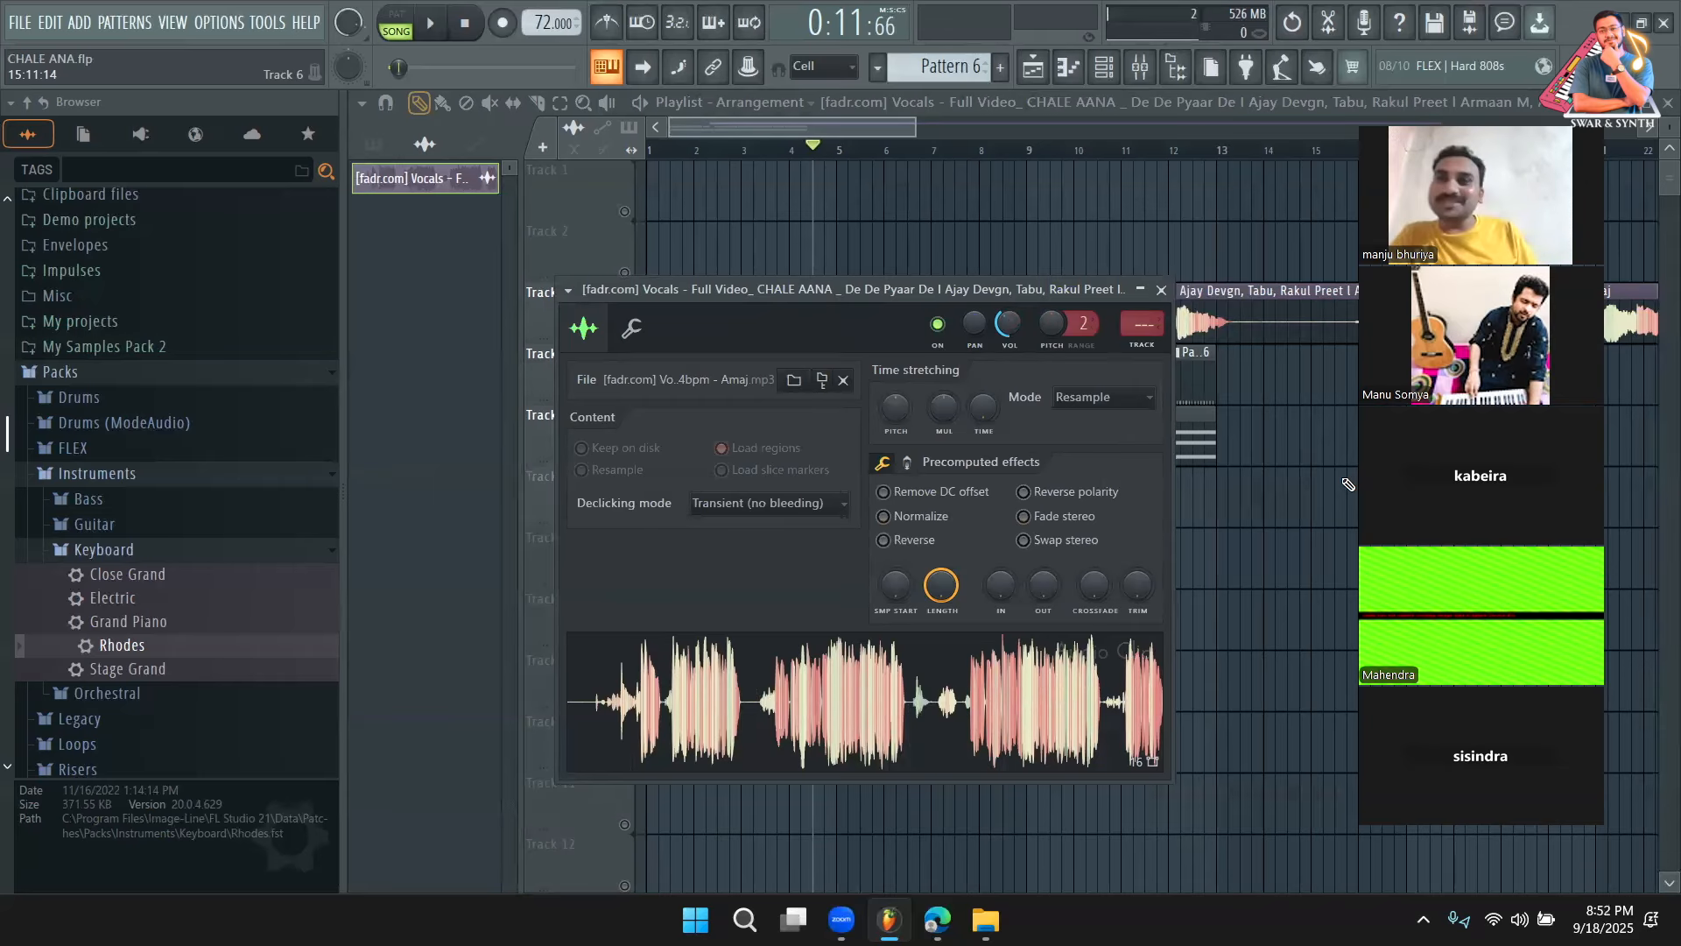
left_click_drag(850, 710, 998, 627)
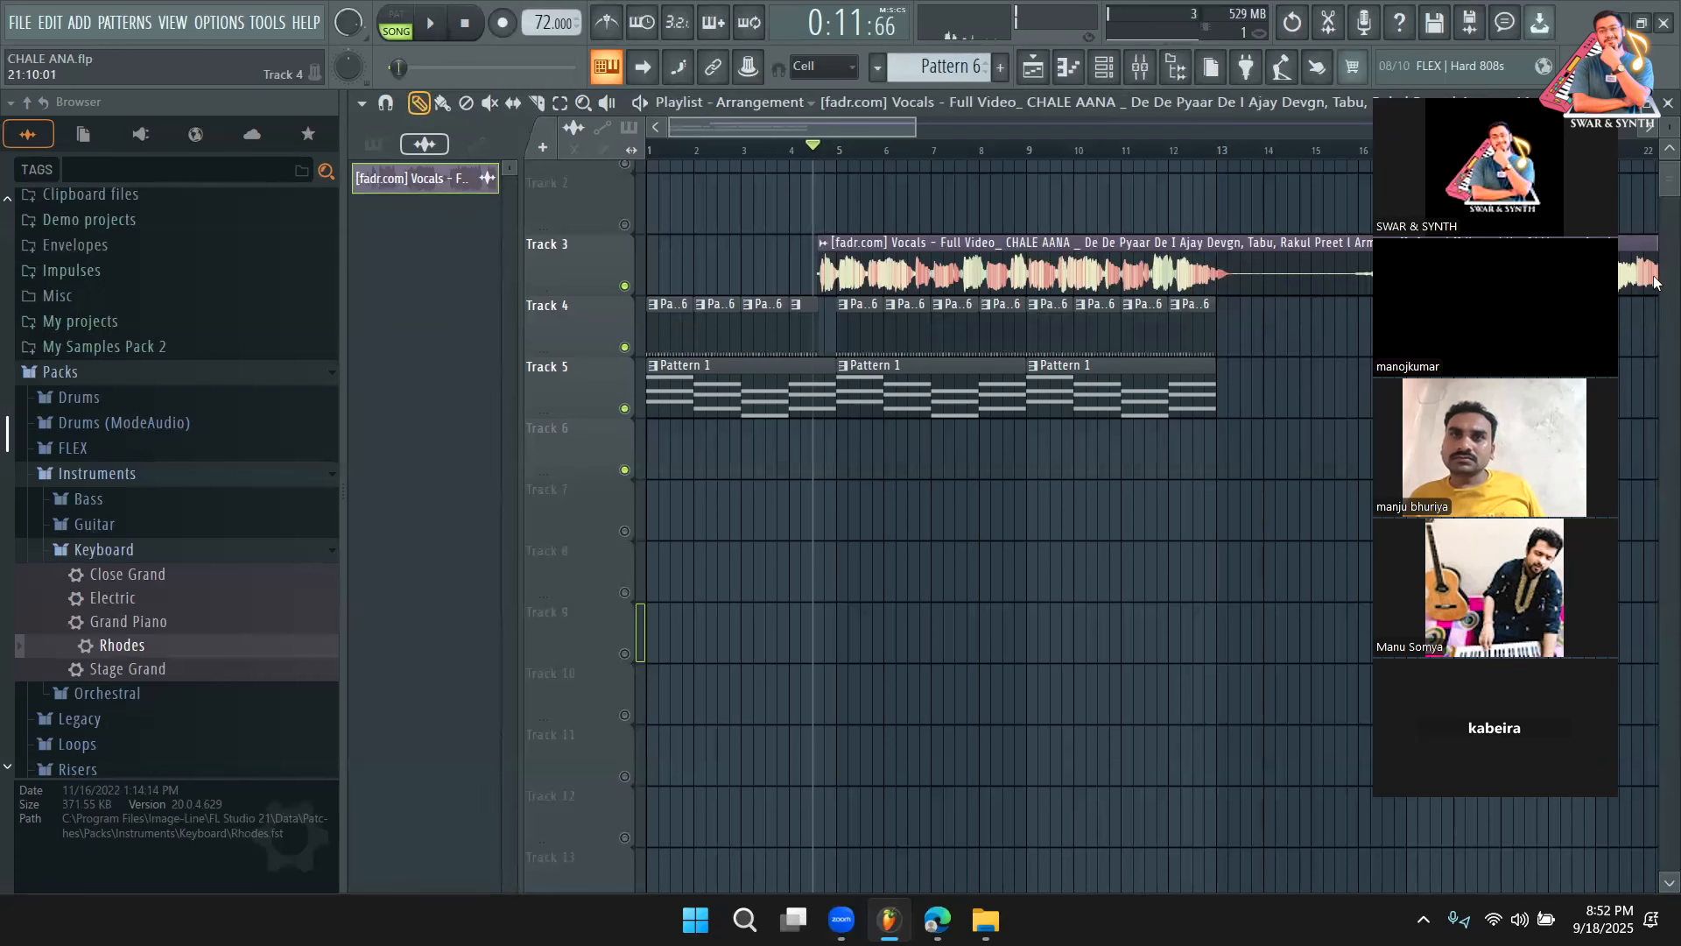
Move the song position to bar 4, just before the vocal entry
left_click(445, 25)
left_click(461, 27)
left_click(809, 155)
left_click(798, 155)
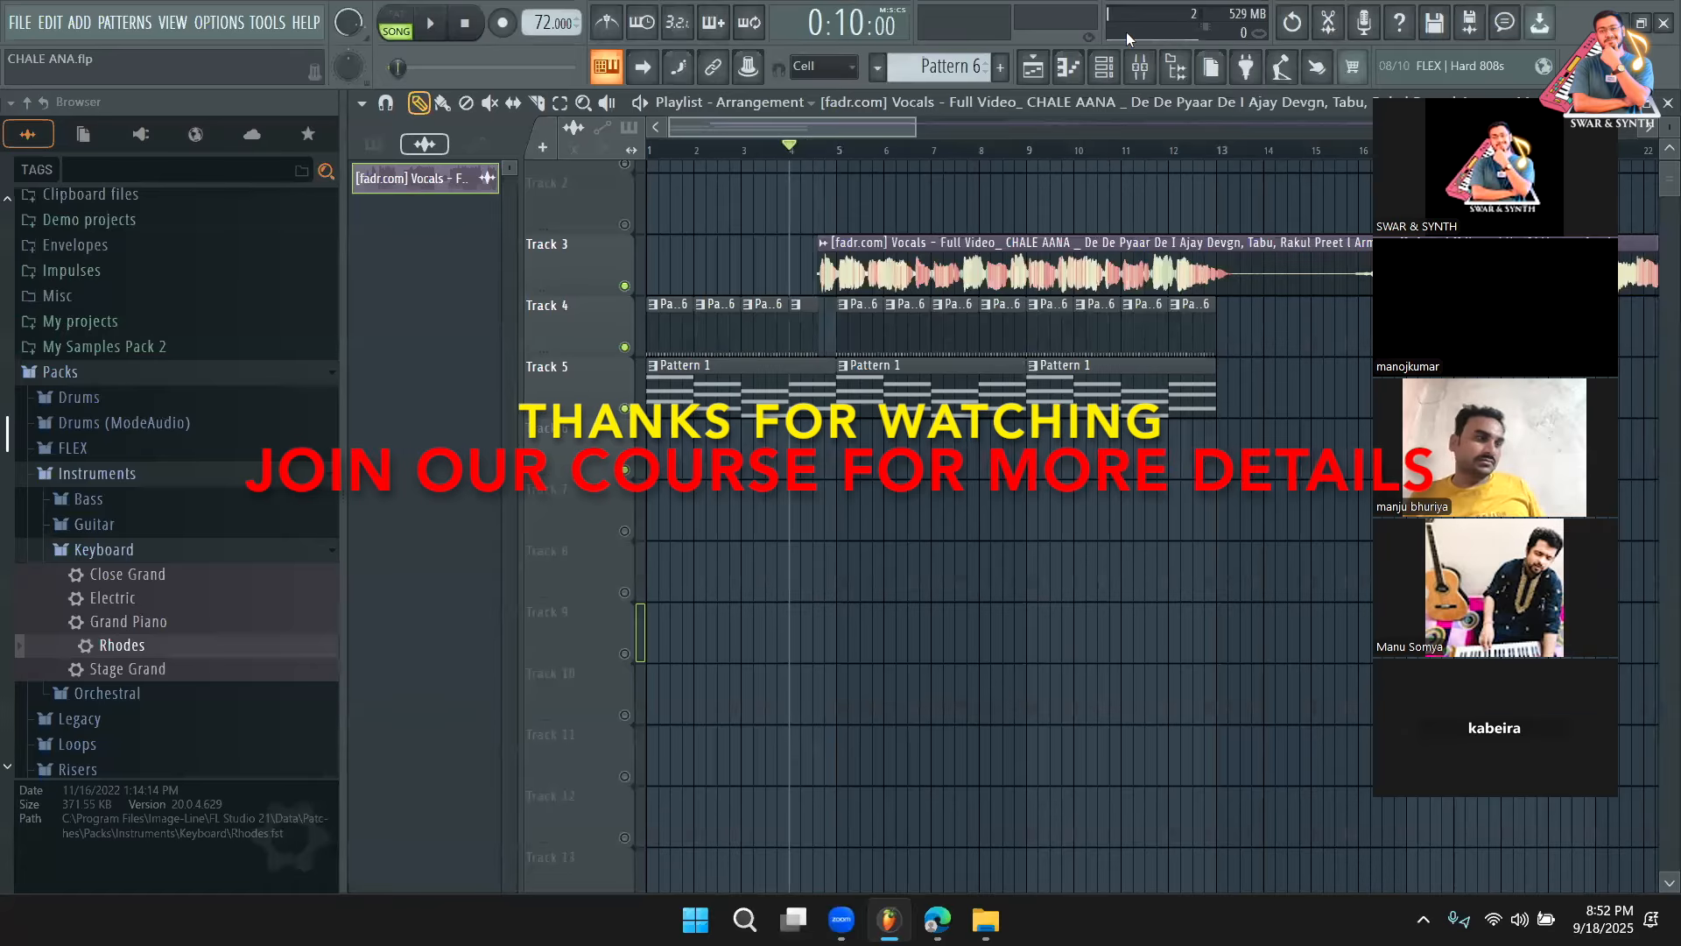